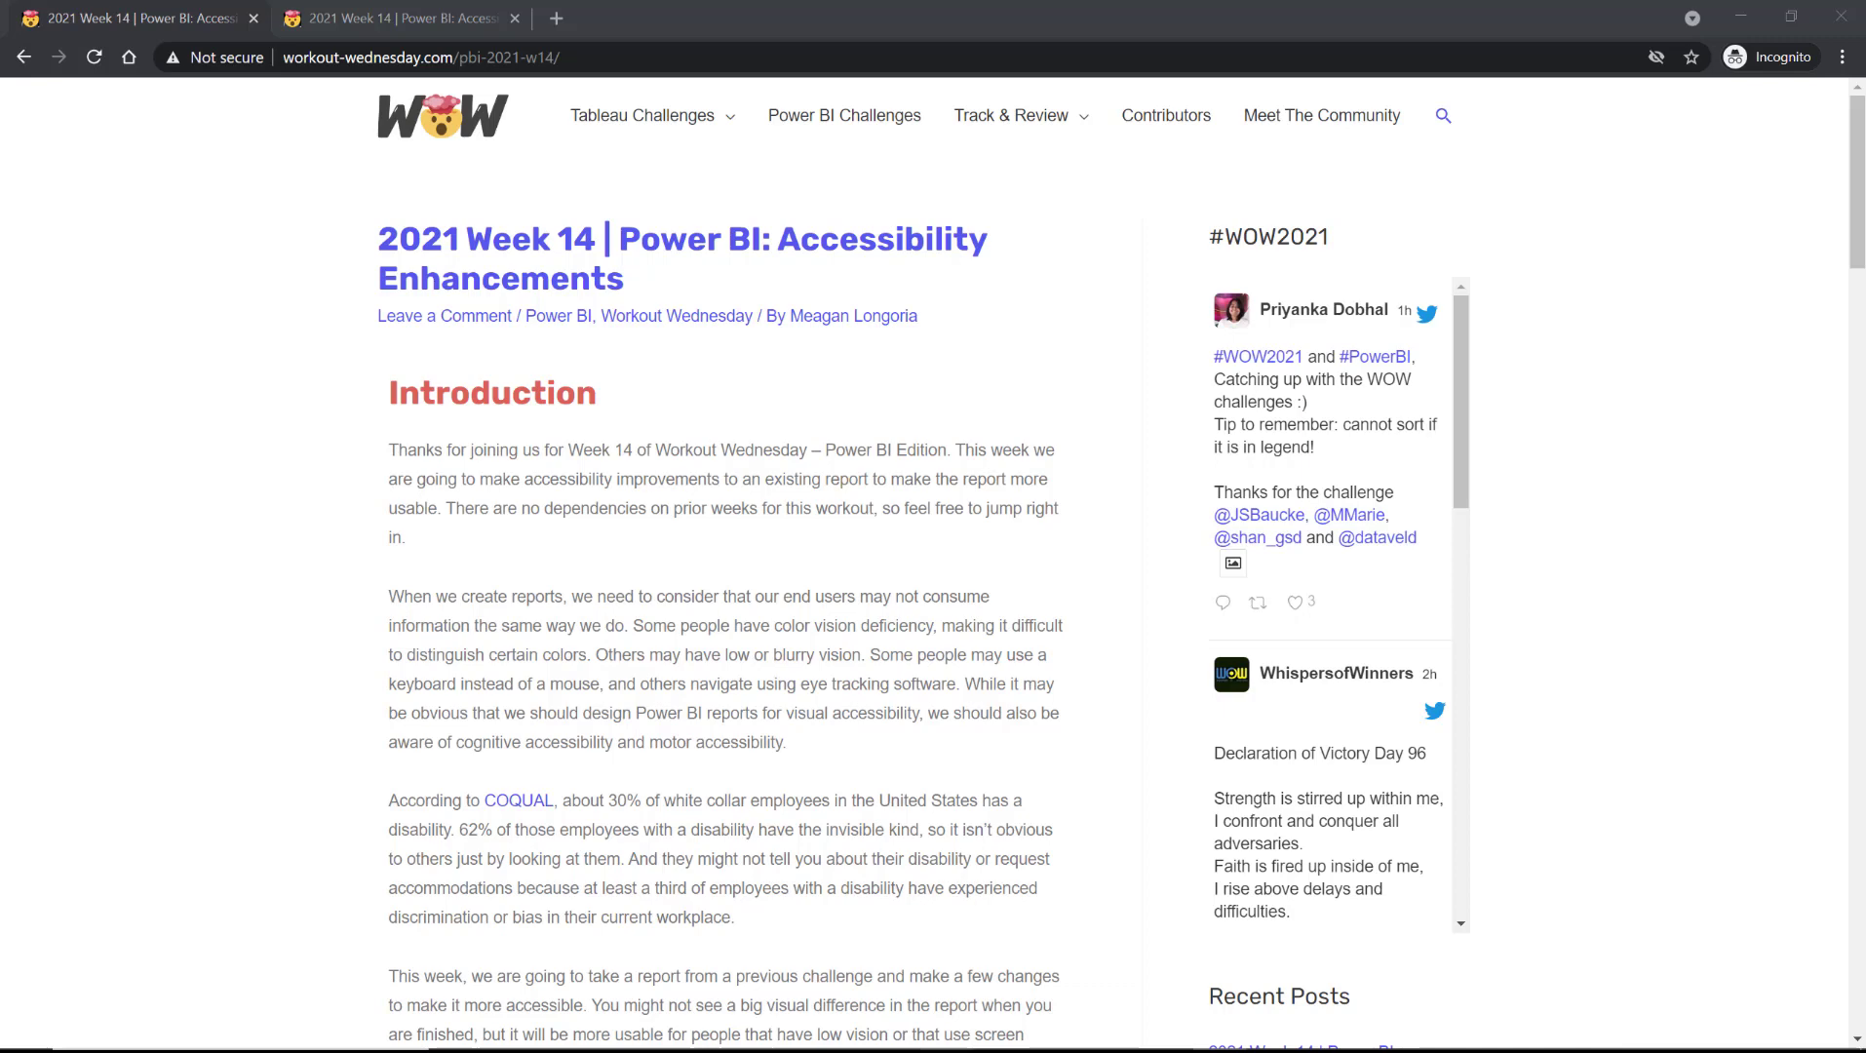
# Scroll to the Week 14 Requirements list and open the starter file 'here' link in a new tab.
pyautogui.scroll(-8, 322, 858)
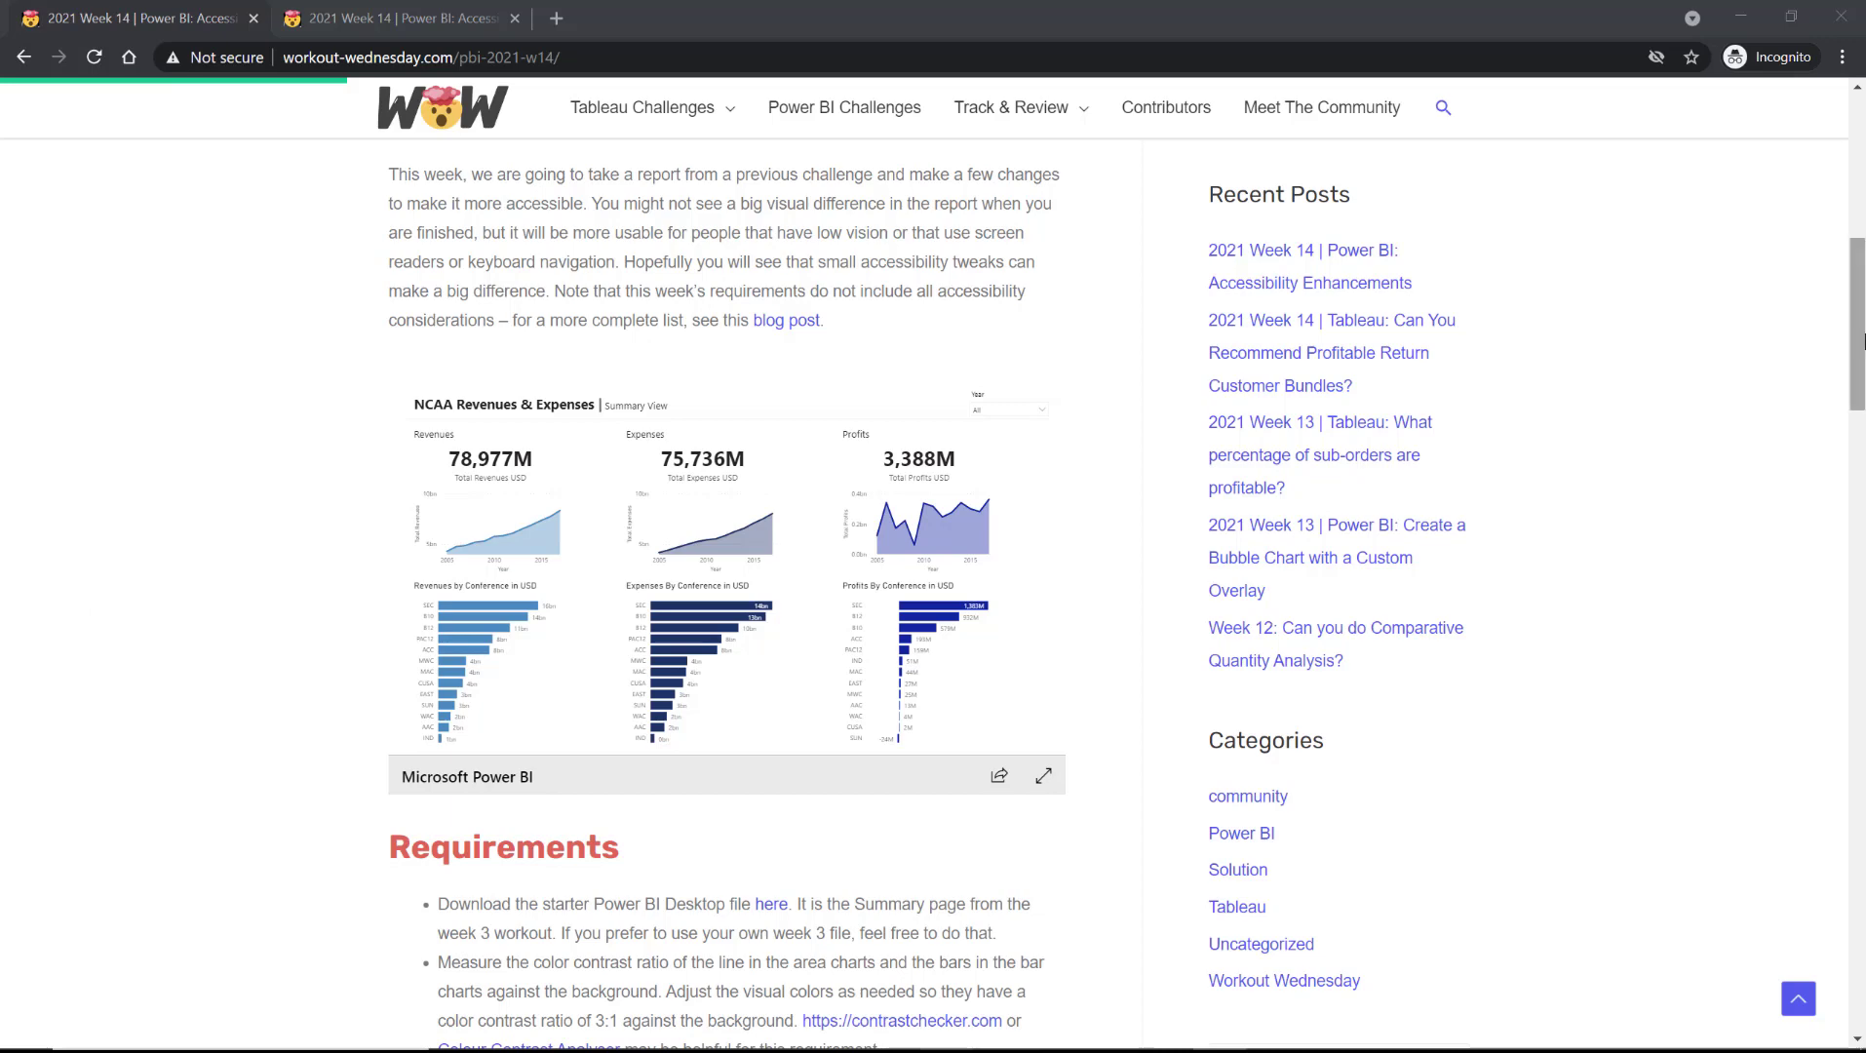
pyautogui.moveTo(1861, 340); pyautogui.dragTo(1862, 362)
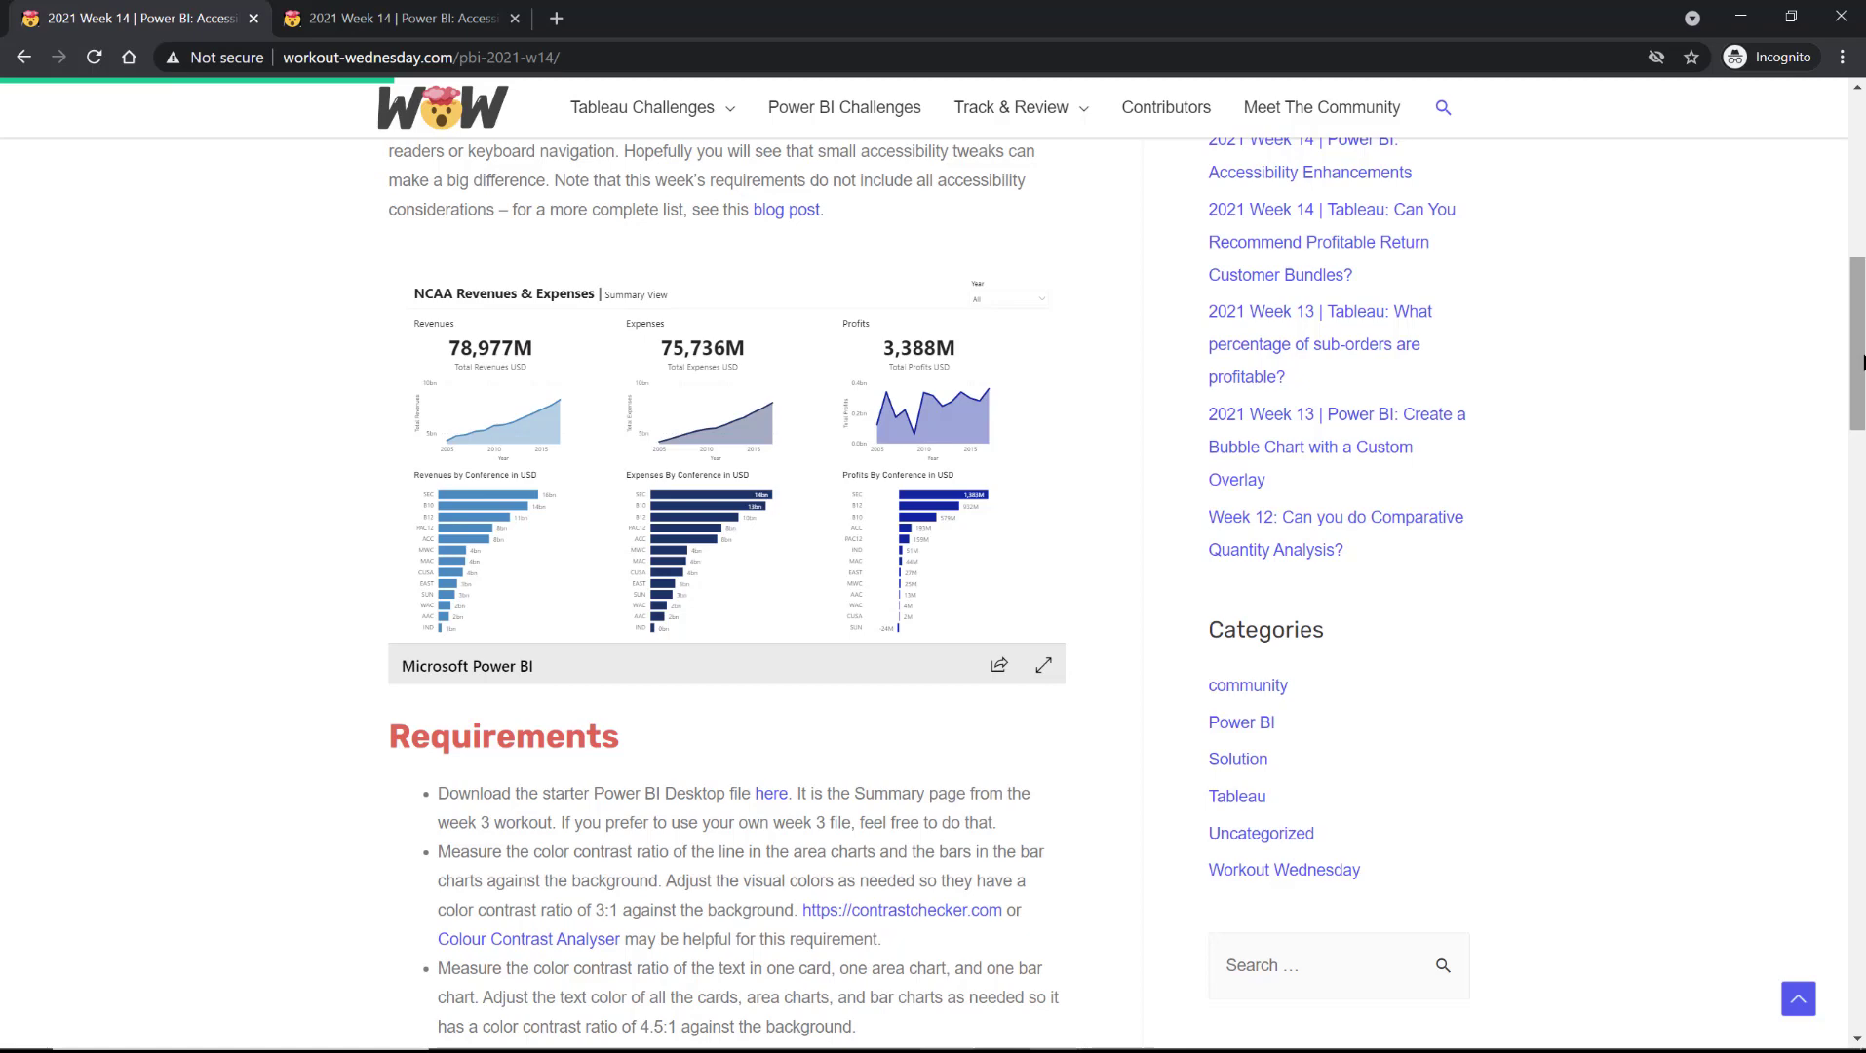
pyautogui.click(1862, 363)
pyautogui.moveTo(1862, 375); pyautogui.dragTo(1862, 476)
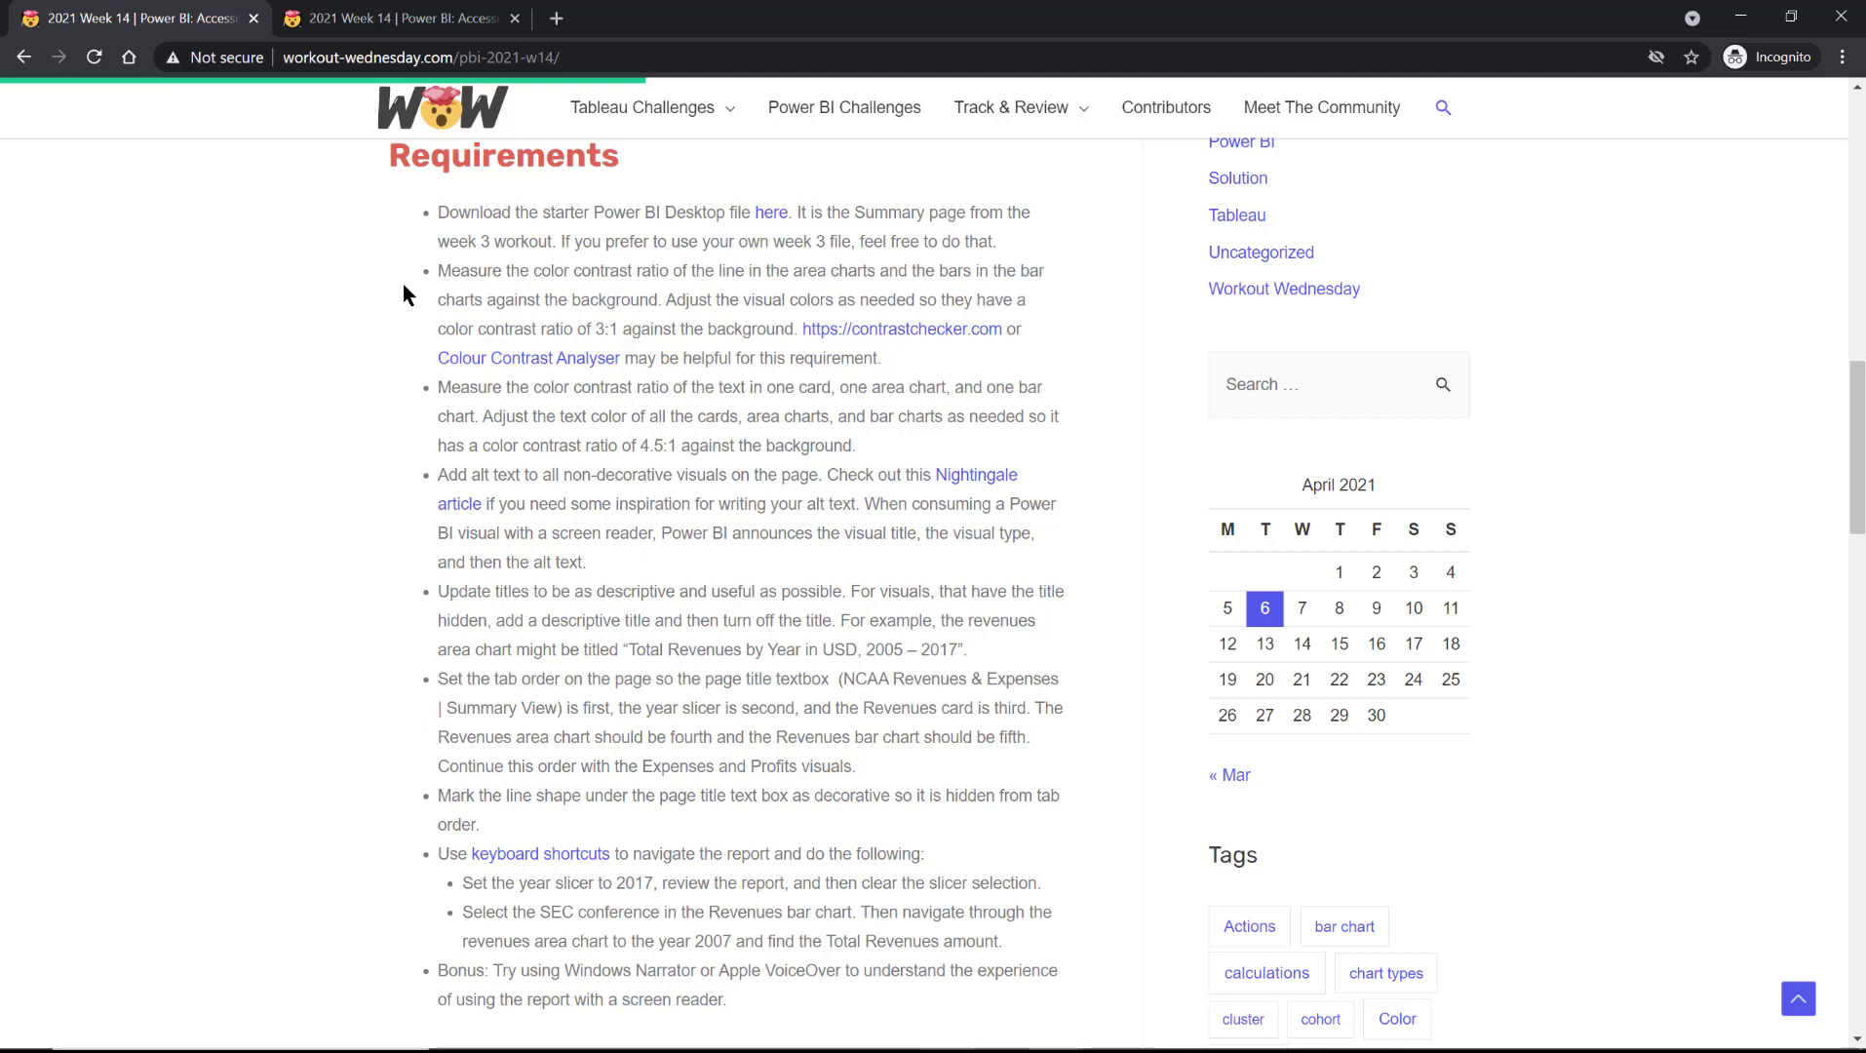
pyautogui.rightClick(783, 214)
pyautogui.click(805, 226)
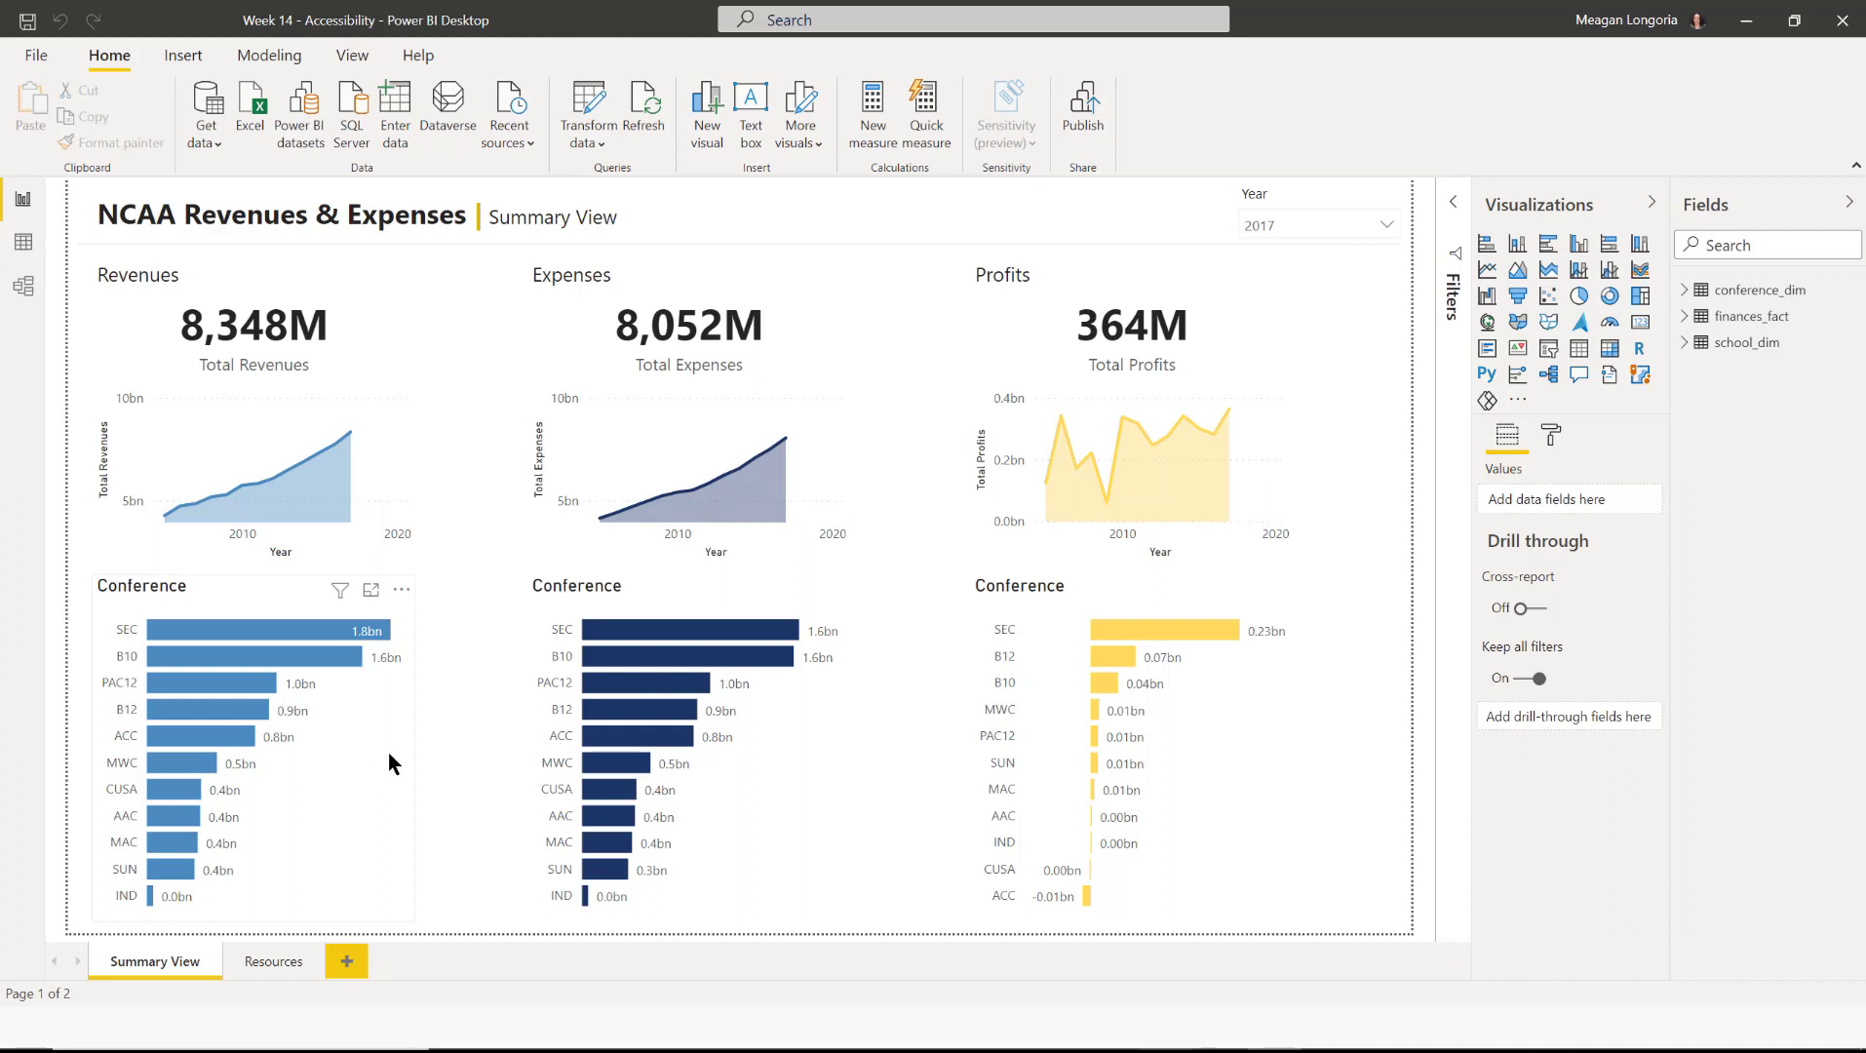
# Open the downloaded Week 14 .pbix in Power BI Desktop and review the 2017 Summary View visuals.
pyautogui.moveTo(324, 632)
# Sample the Revenues bar colour as foreground against white and expand the 1.4.11 Non-text Contrast result.
pyautogui.hotkey('alt', 'Tab')
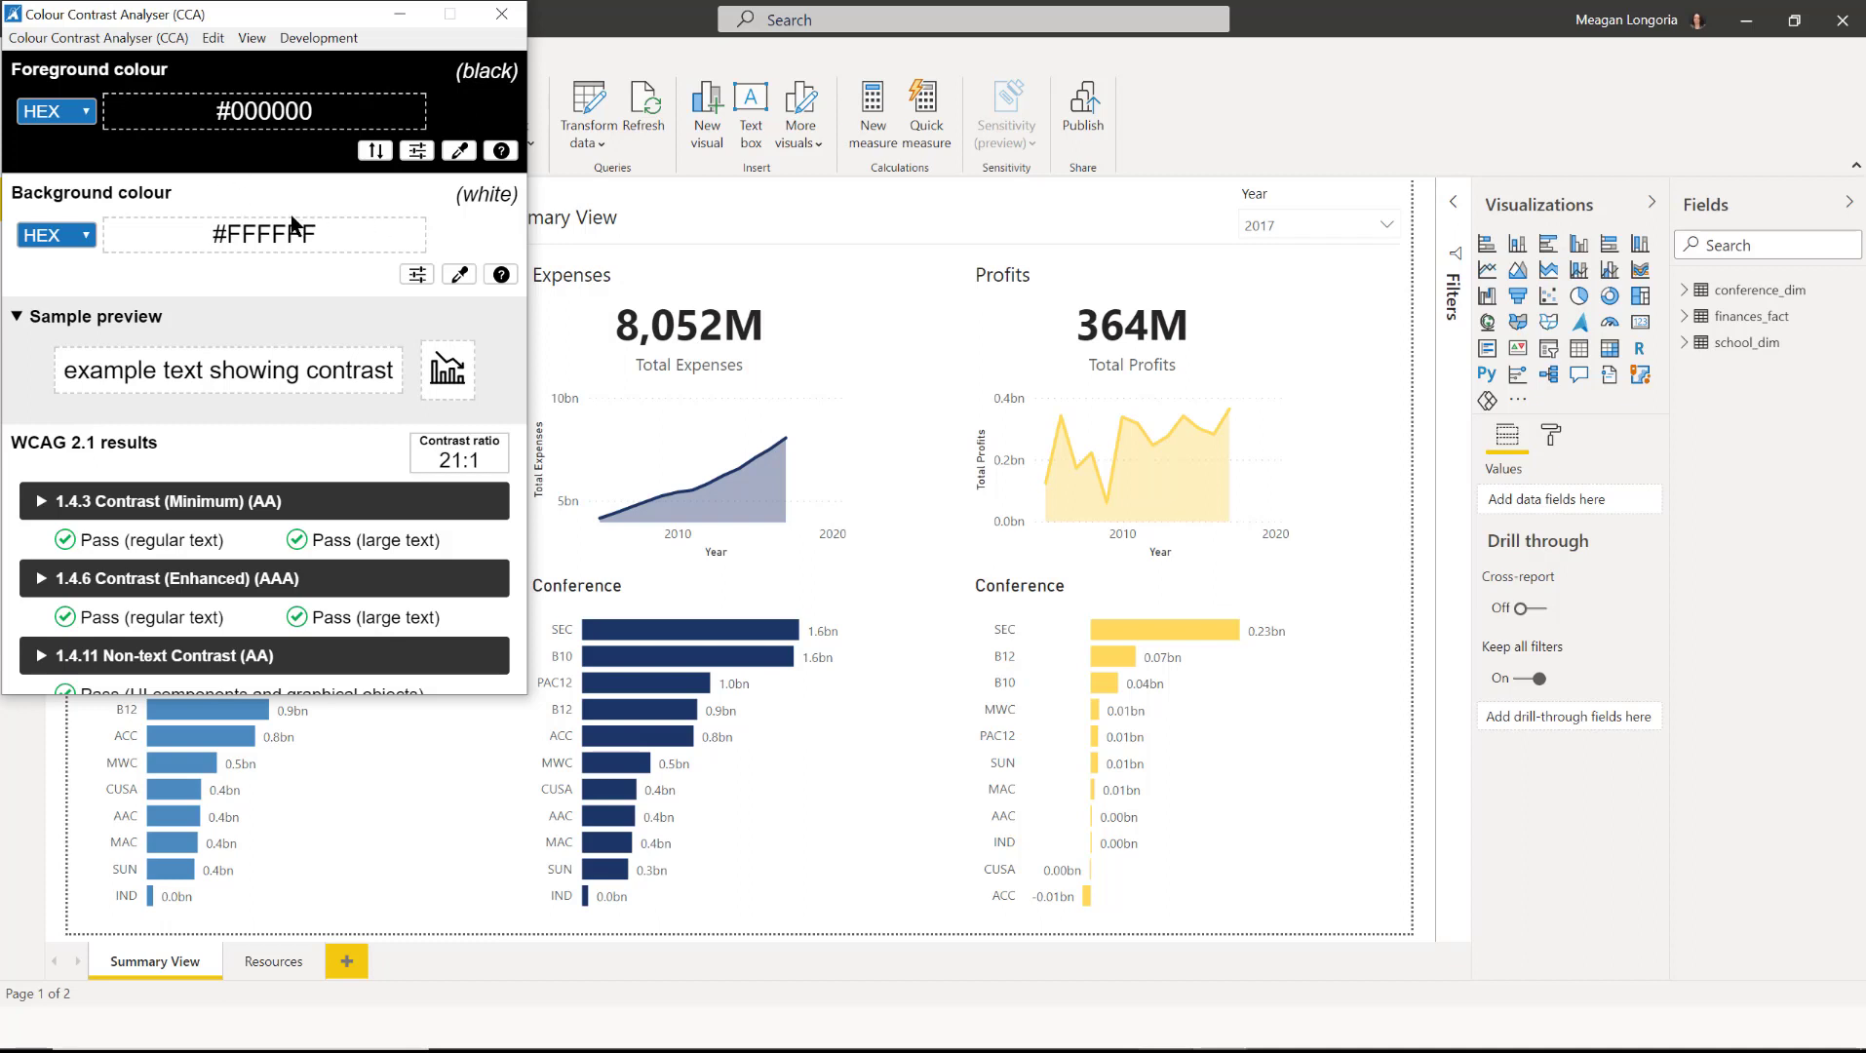
pyautogui.click(459, 274)
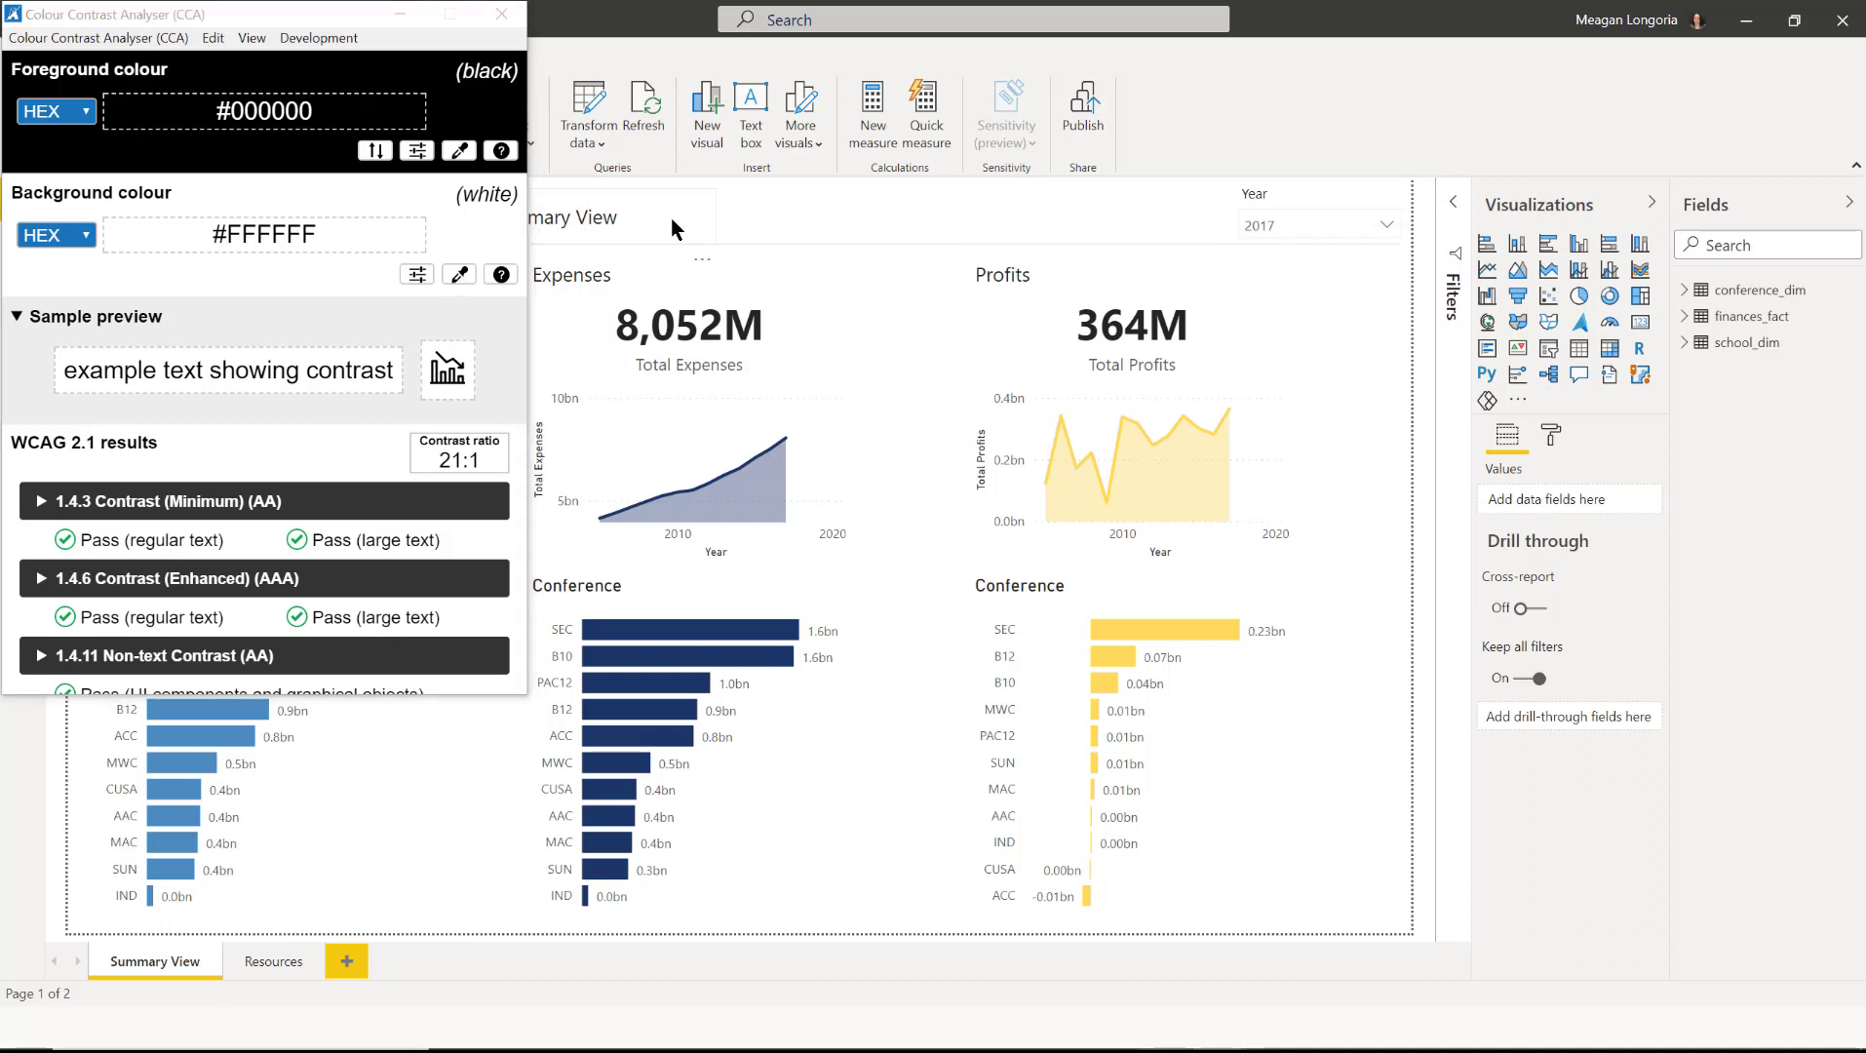
pyautogui.press('Escape')
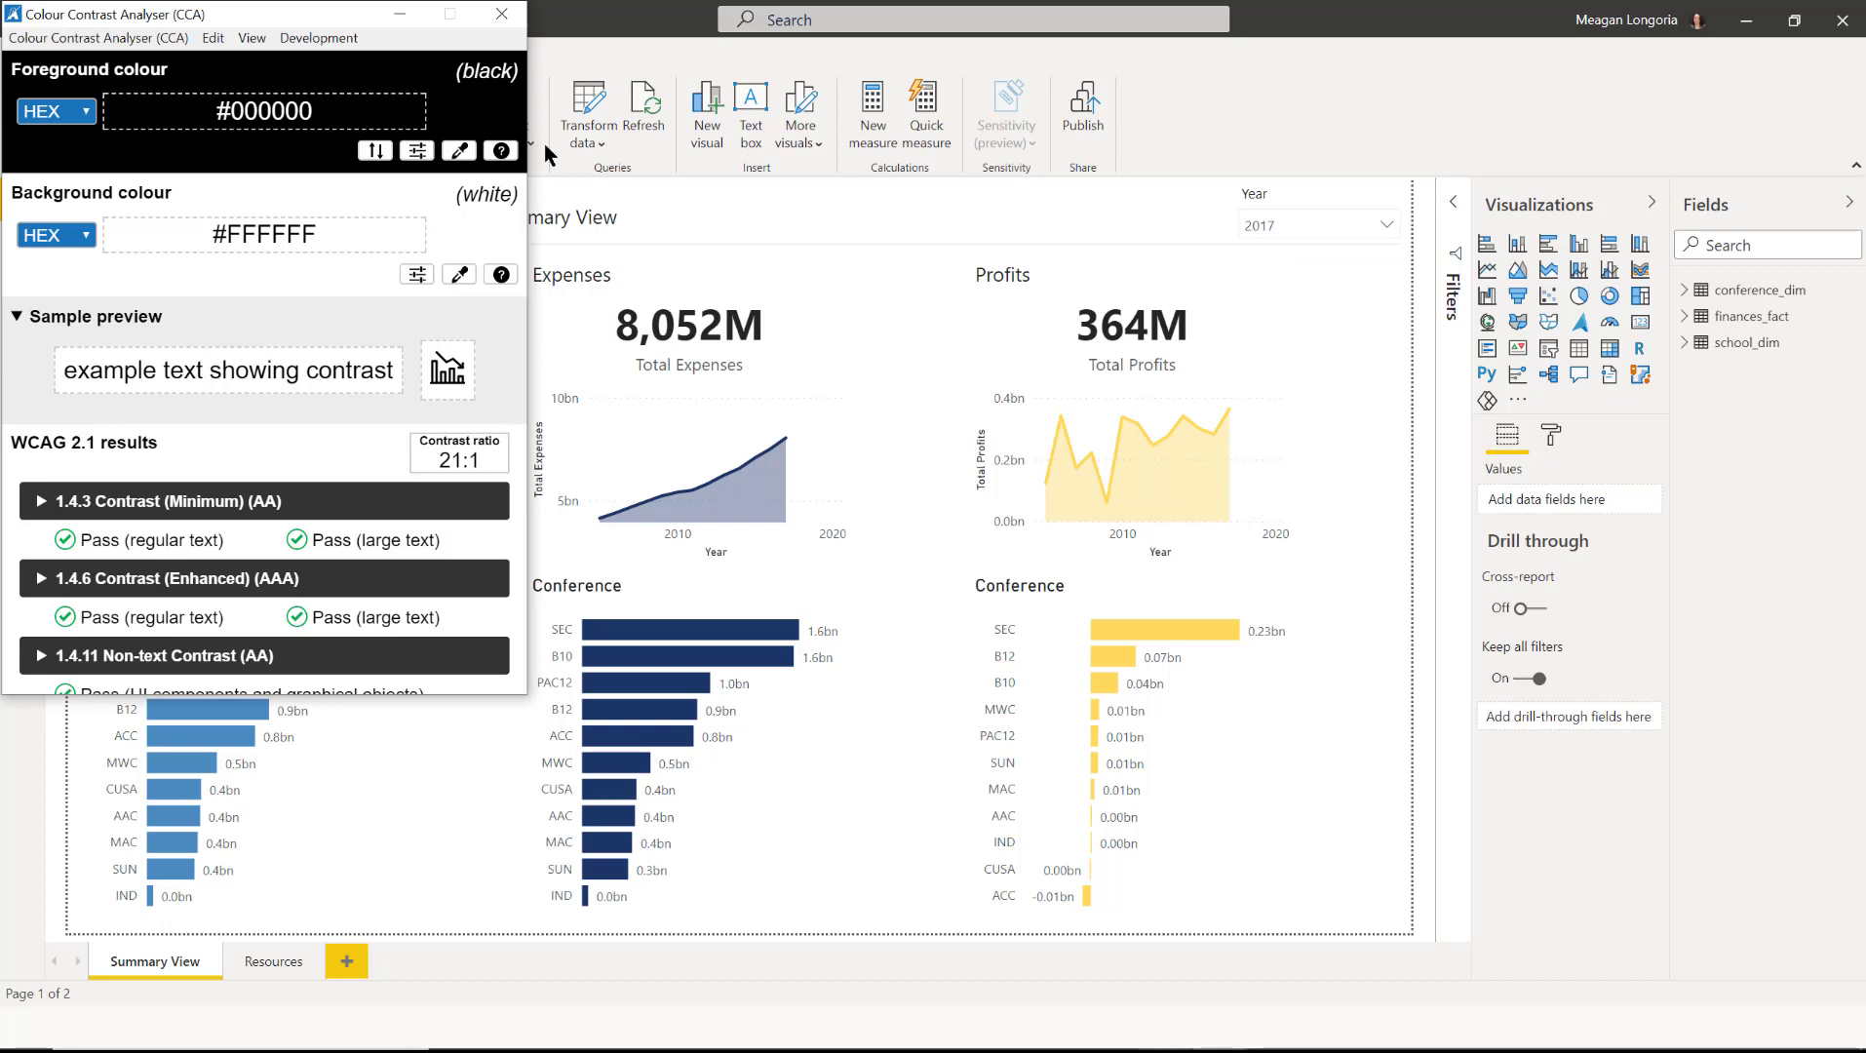
pyautogui.click(459, 150)
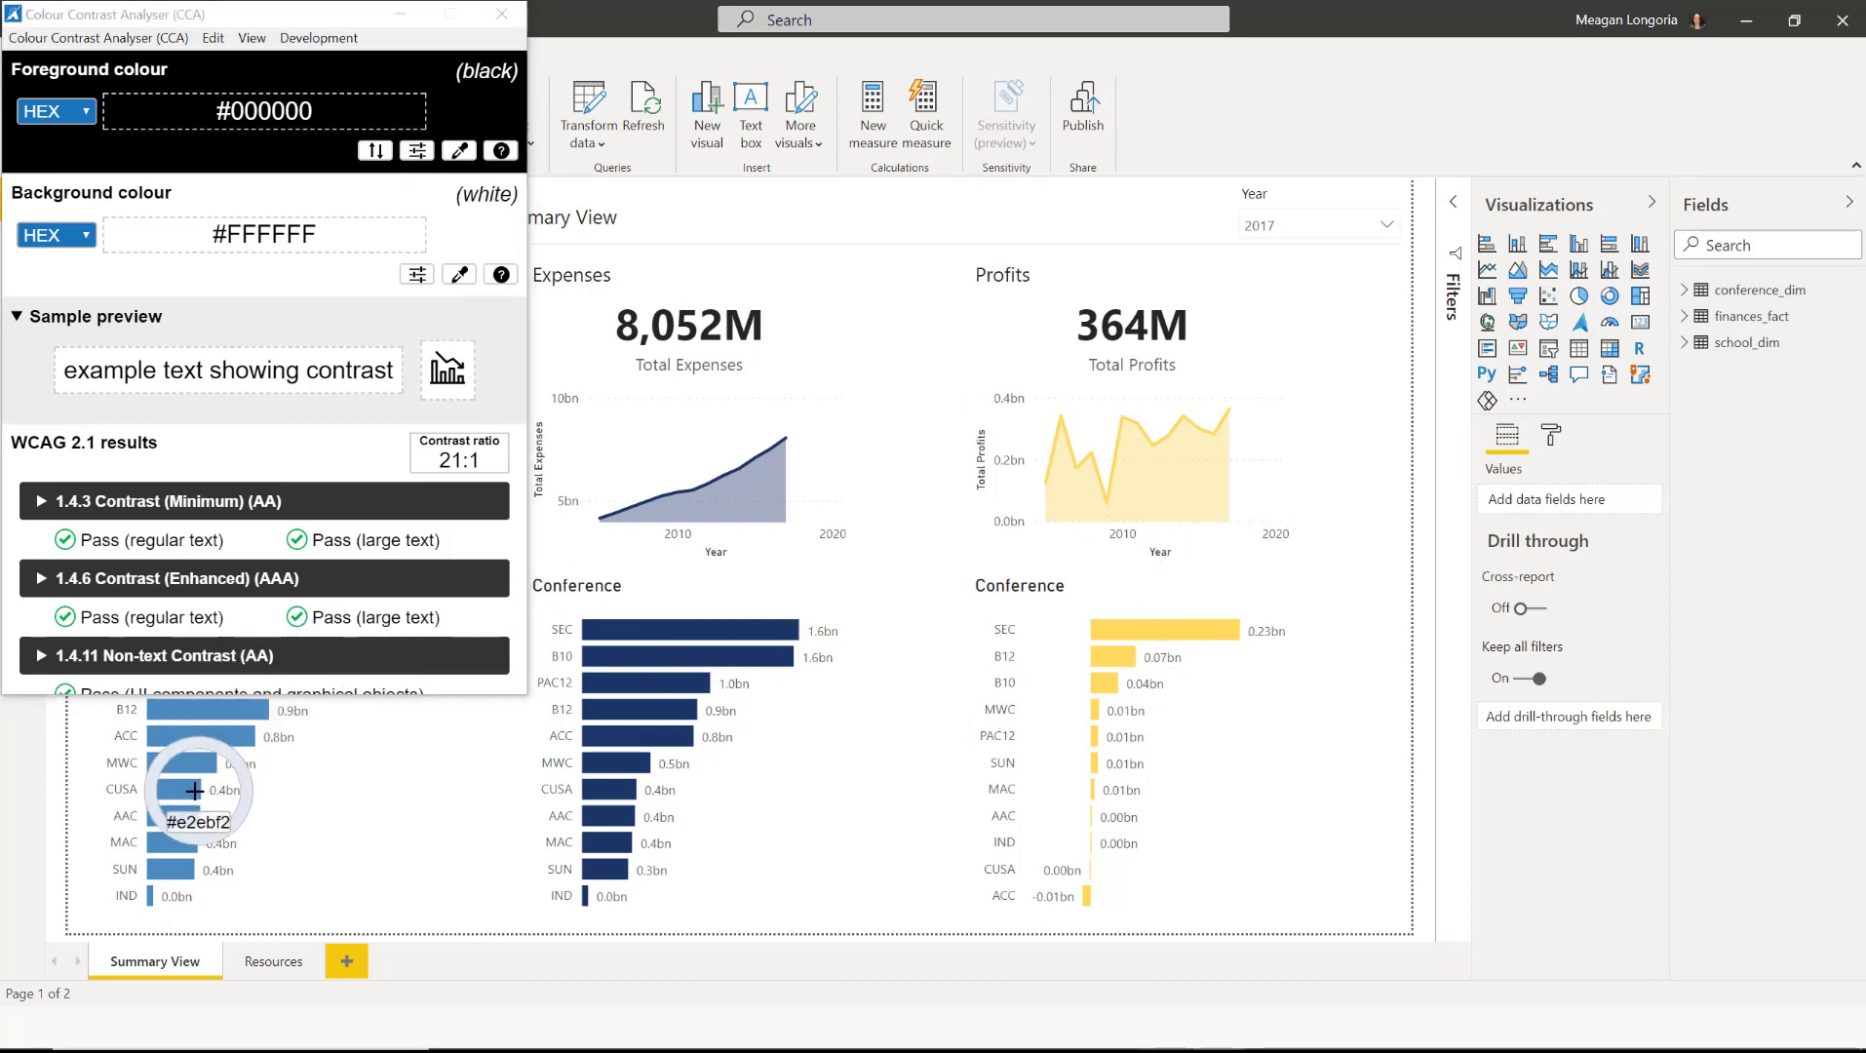
pyautogui.click(180, 763)
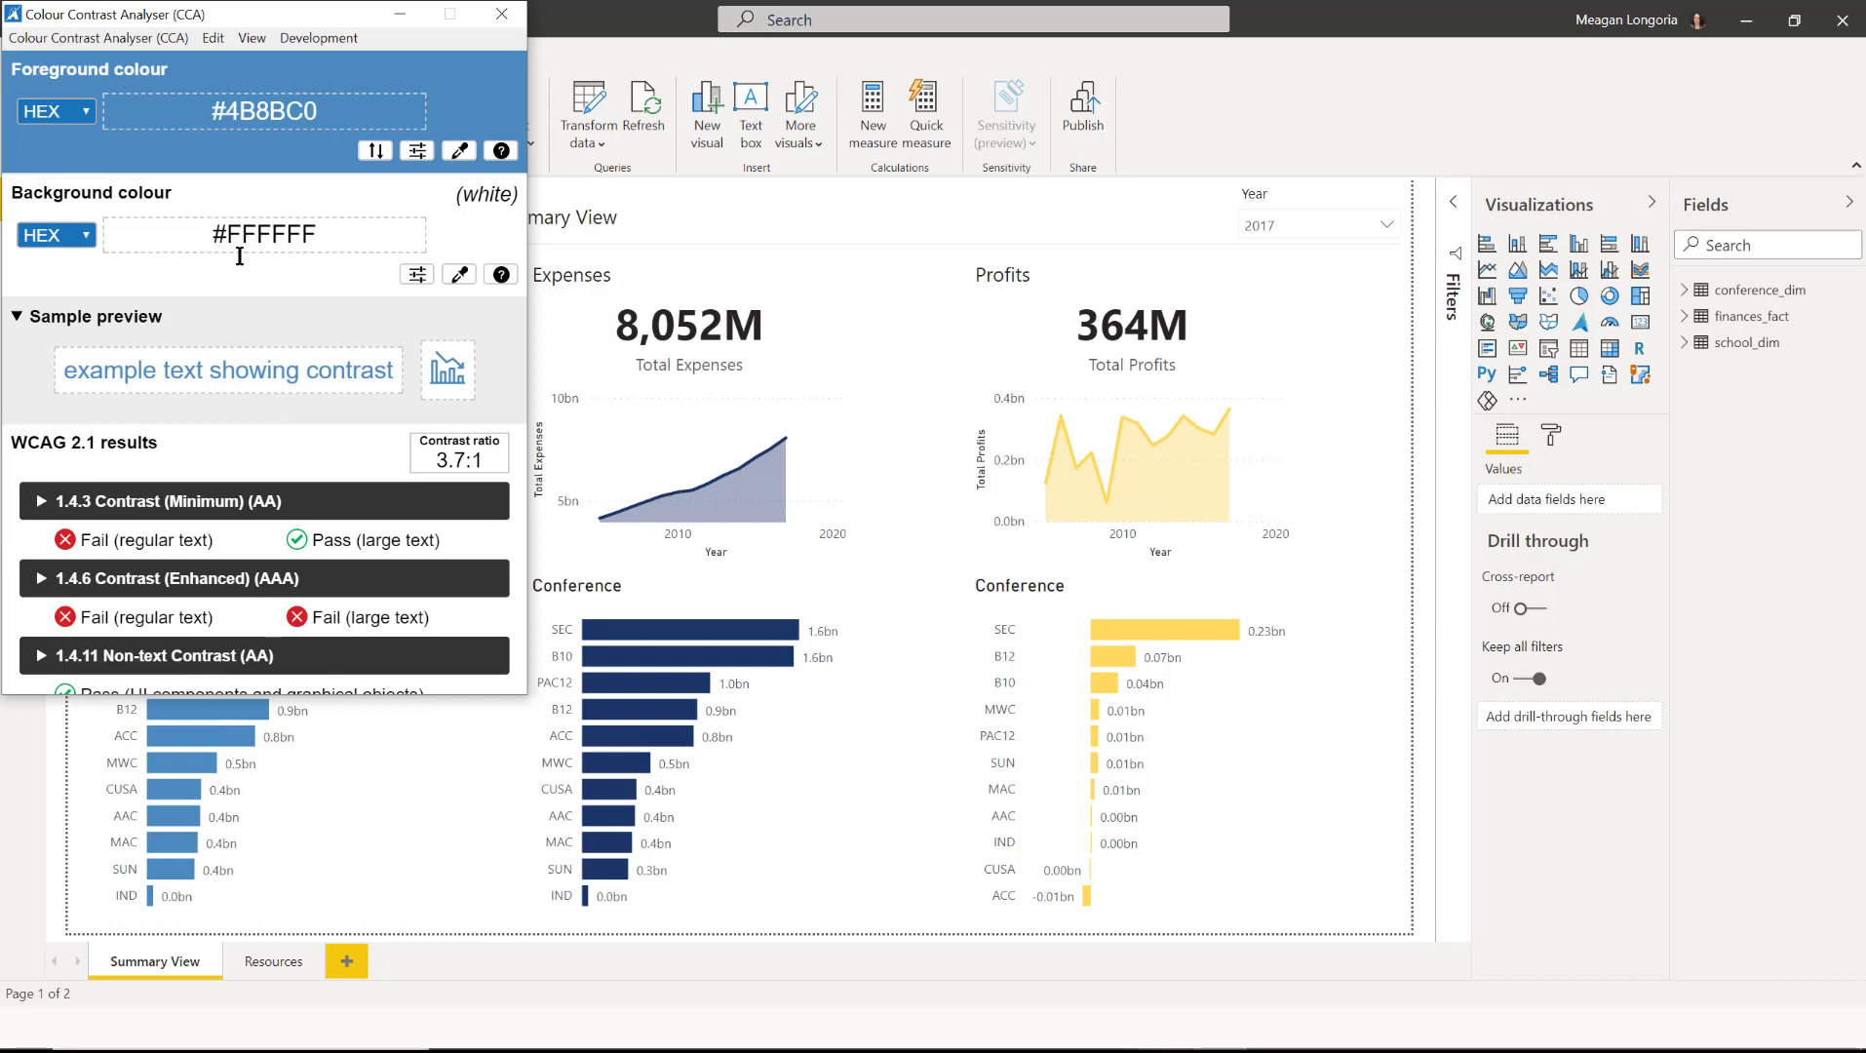
pyautogui.click(16, 316)
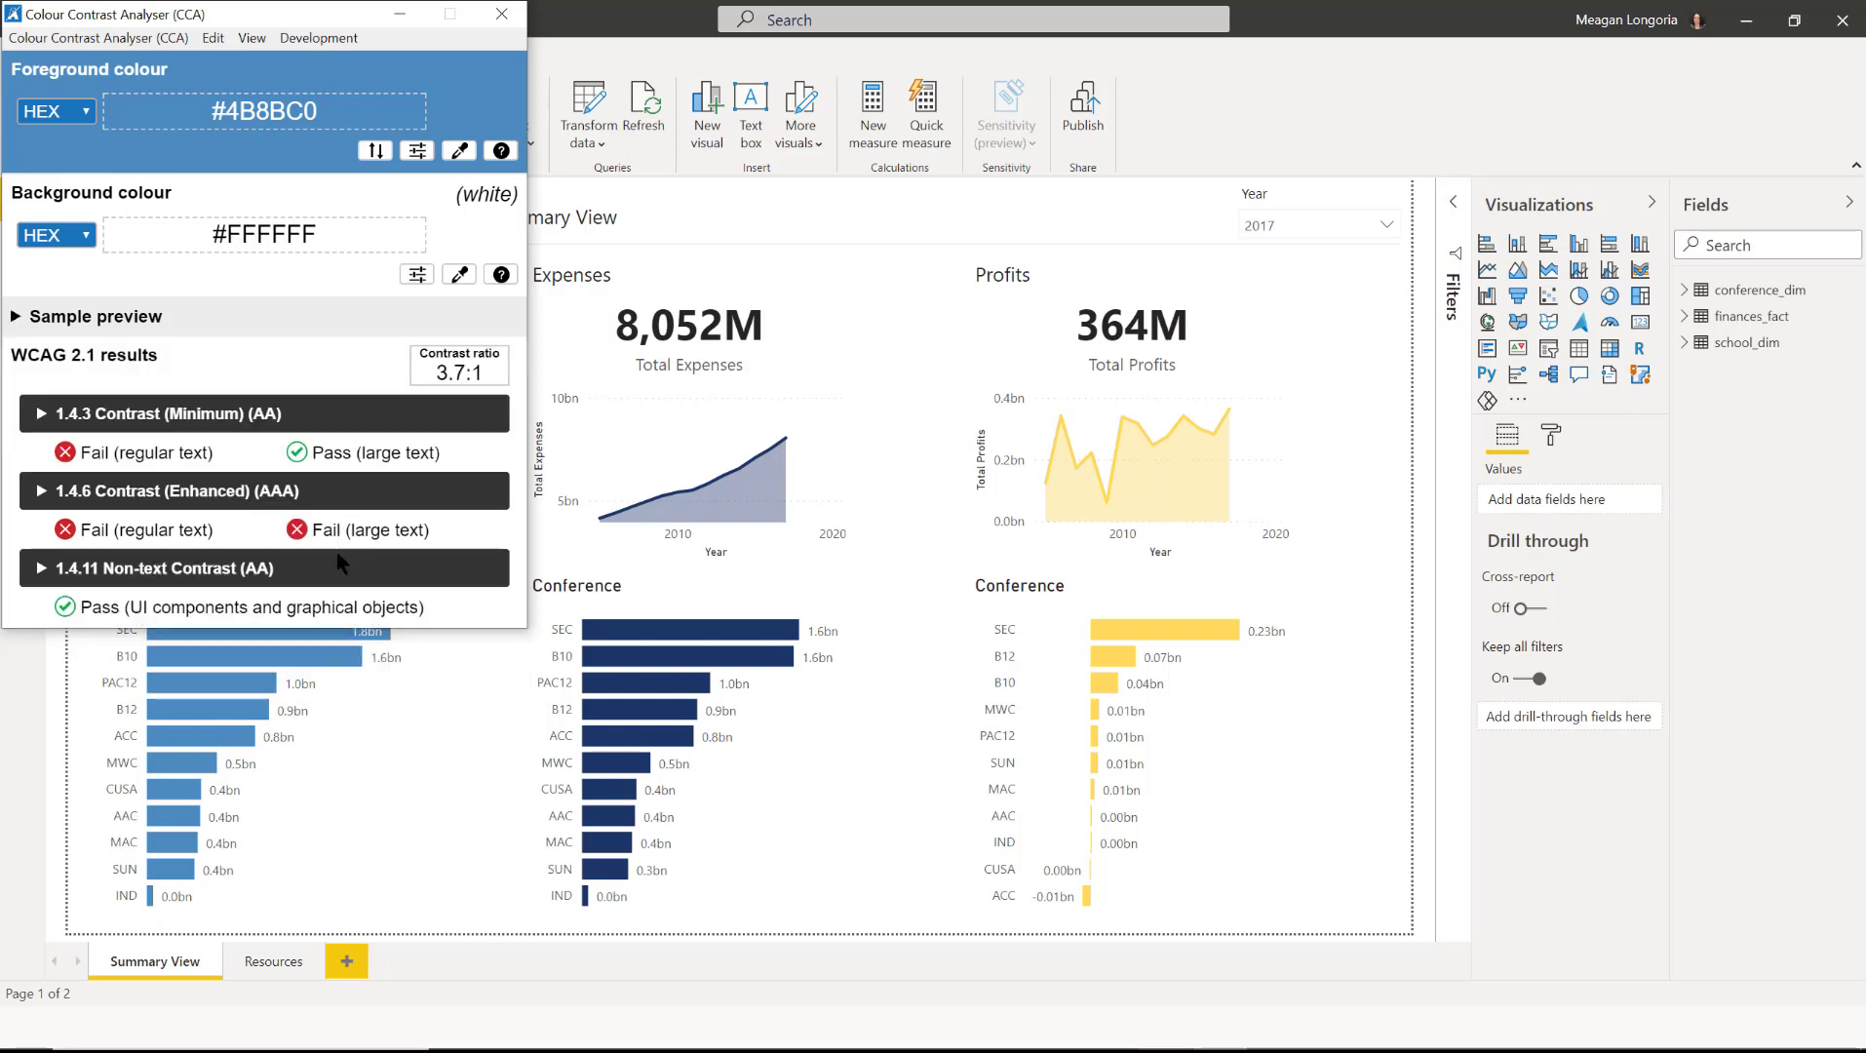
pyautogui.click(44, 571)
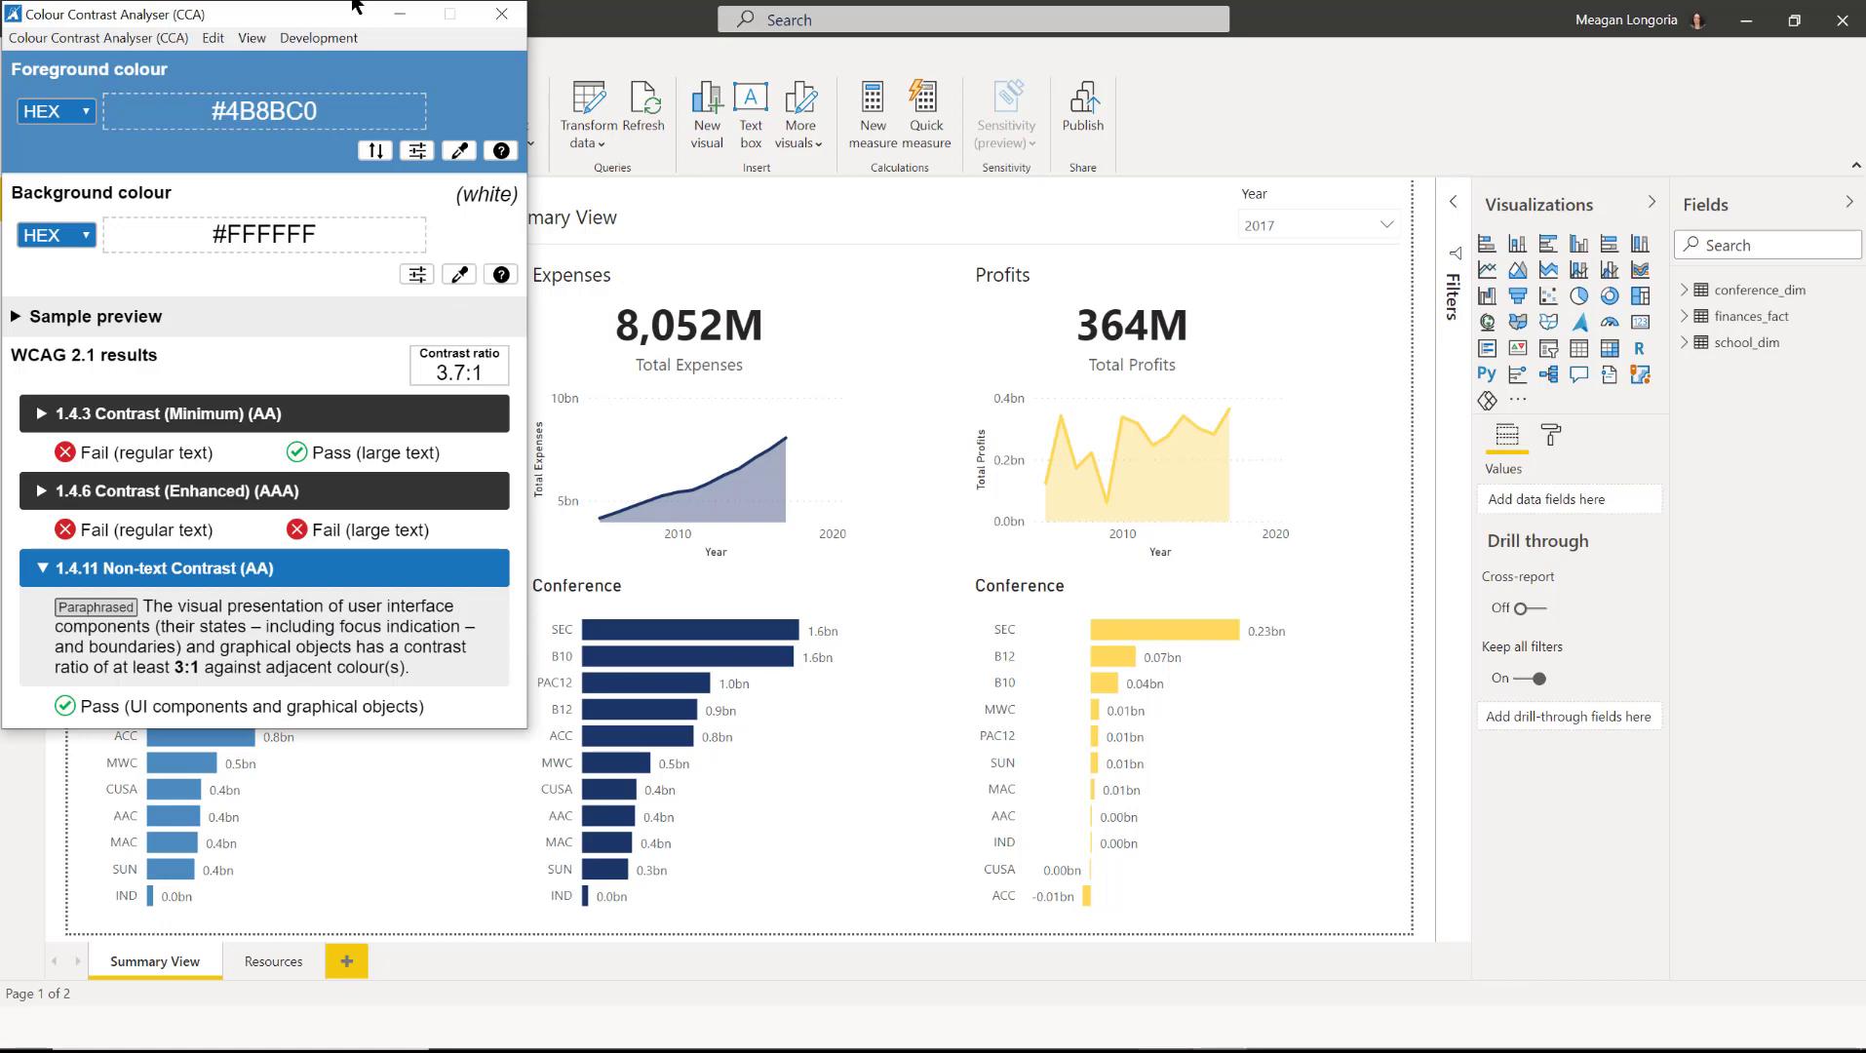
pyautogui.moveTo(302, 14); pyautogui.dragTo(712, 163)
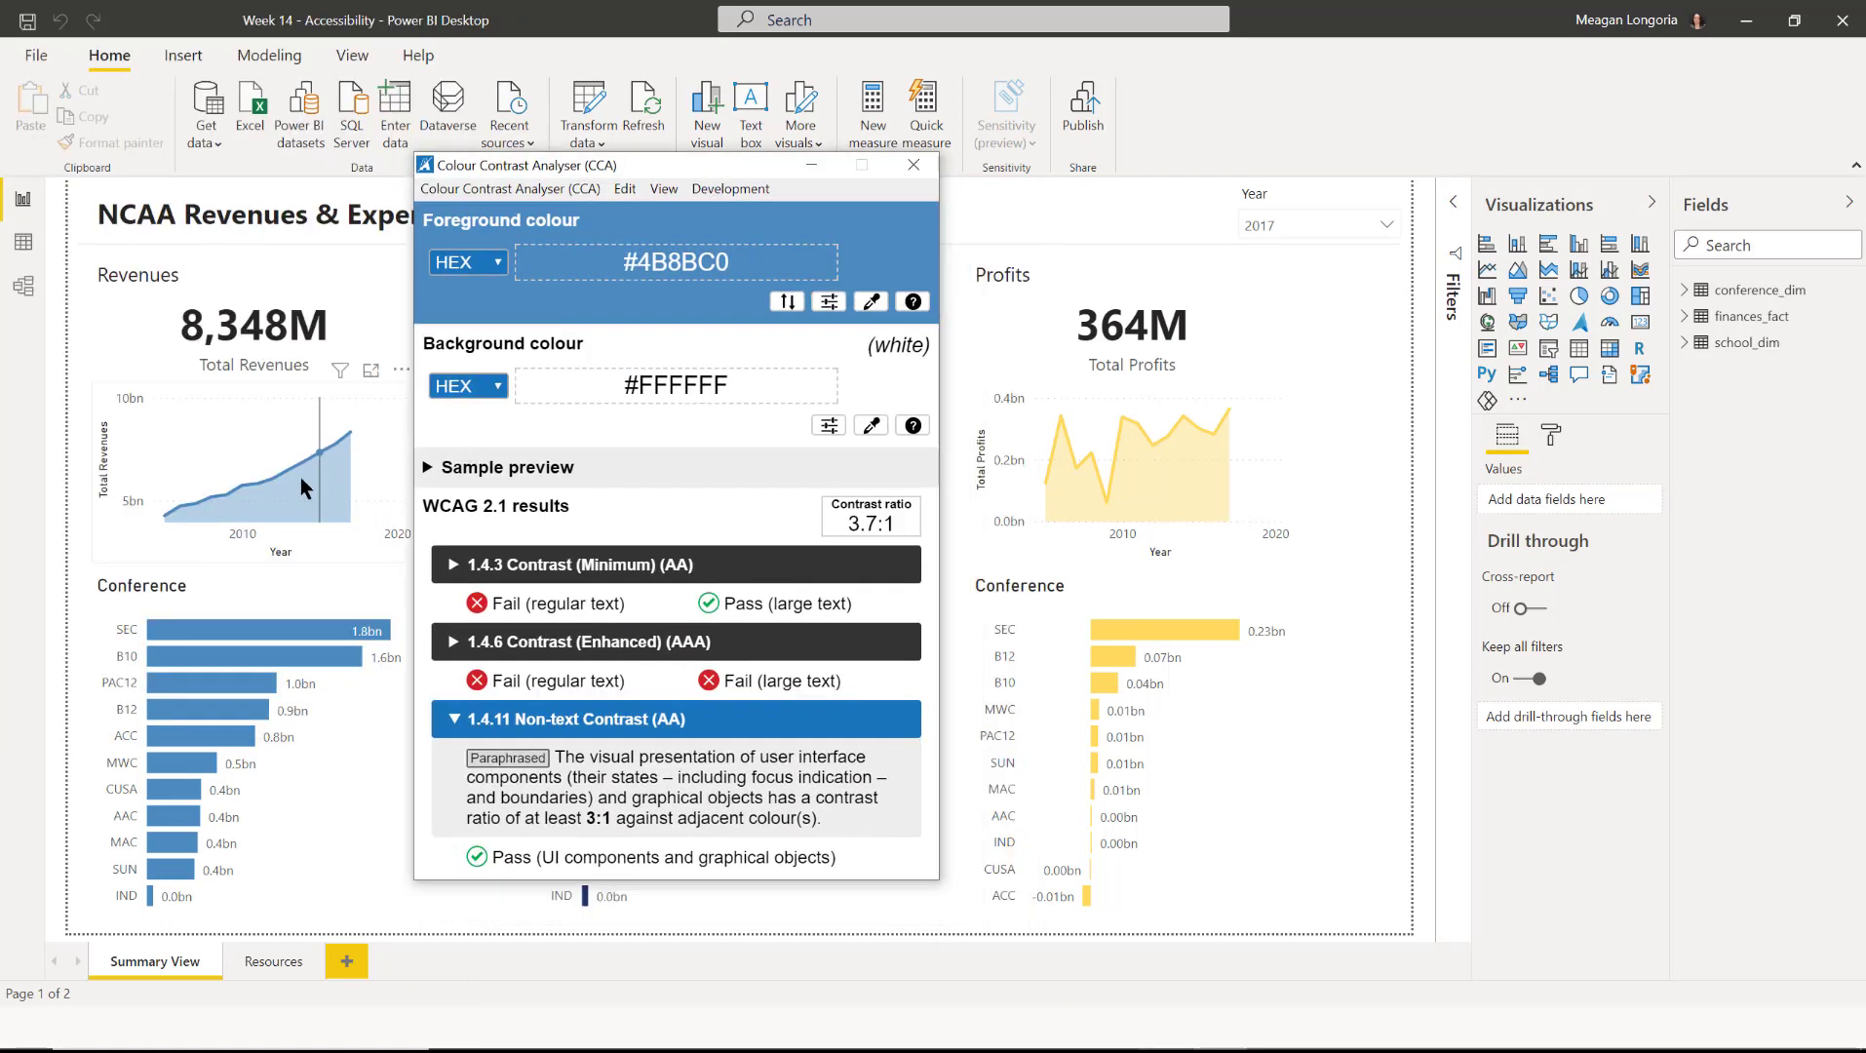
pyautogui.moveTo(517, 171); pyautogui.dragTo(149, 153)
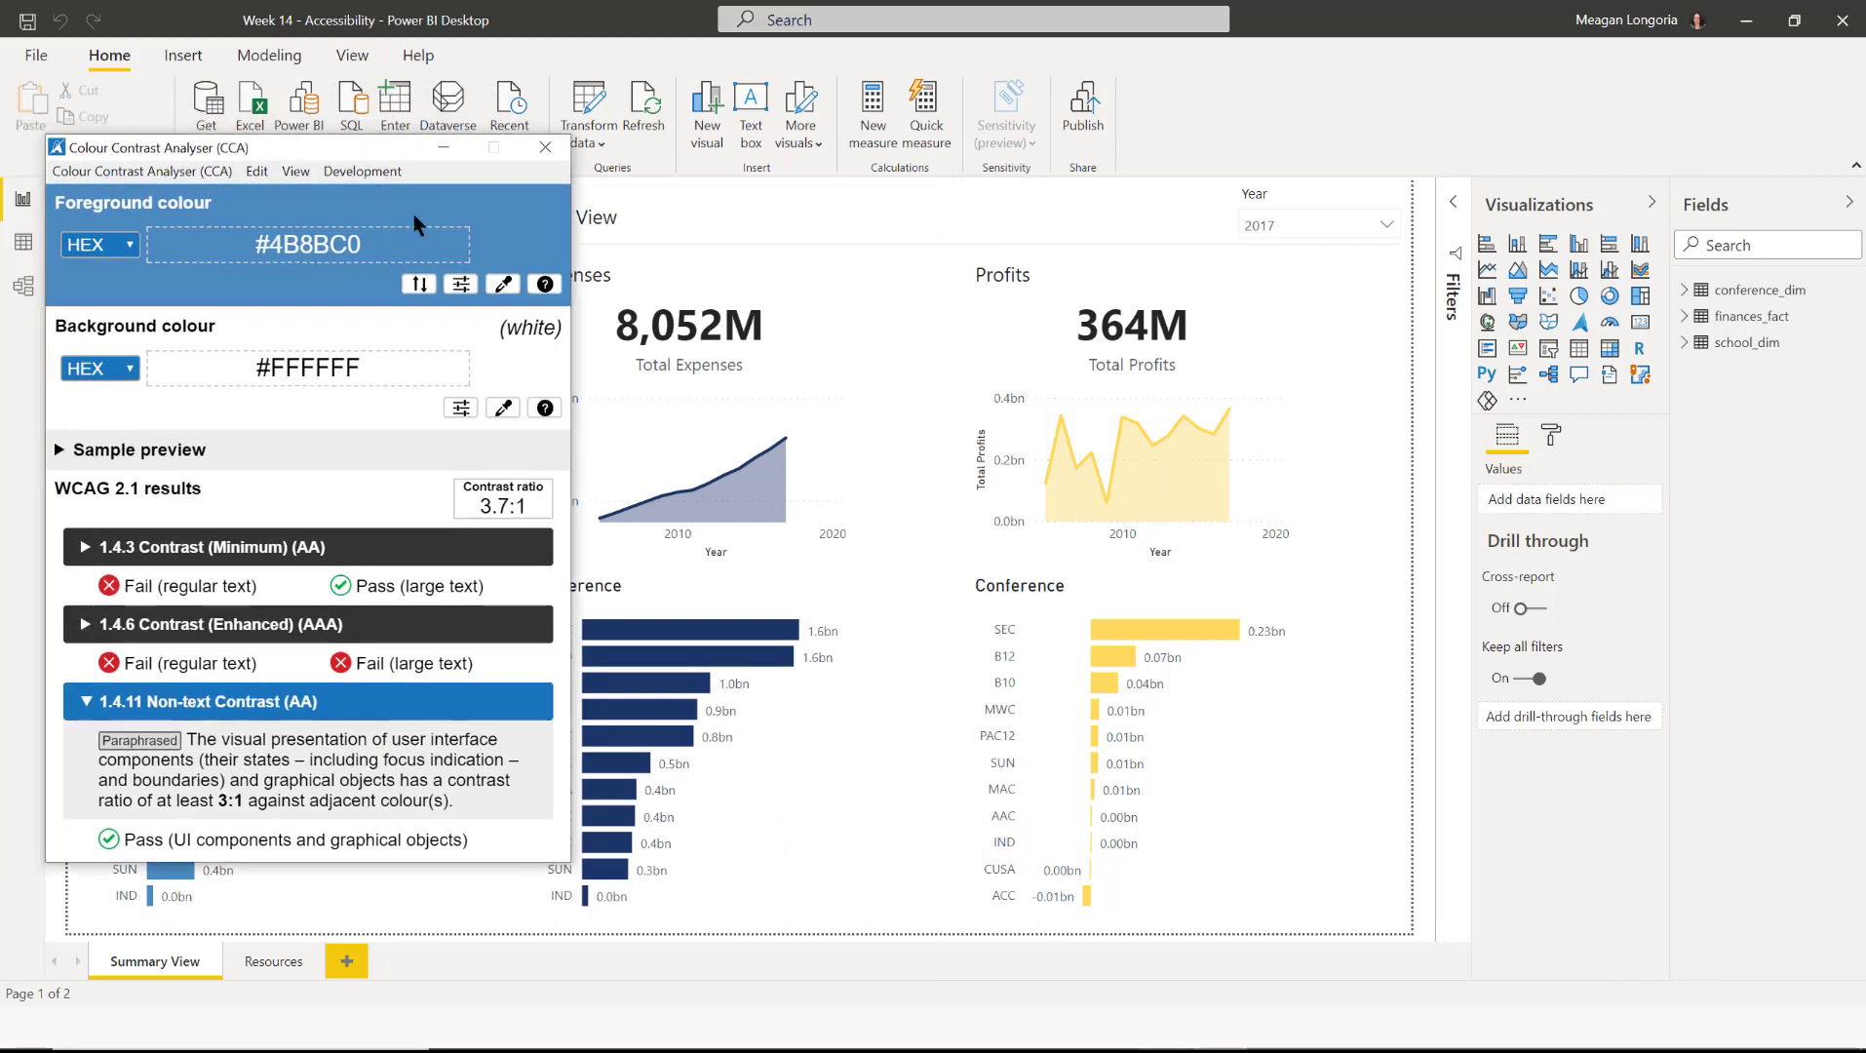
# Sample the dark blue Expenses bar and the yellow Profits SEC bar (#FFD95C, 1.4:1).
pyautogui.click(503, 283)
pyautogui.click(705, 629)
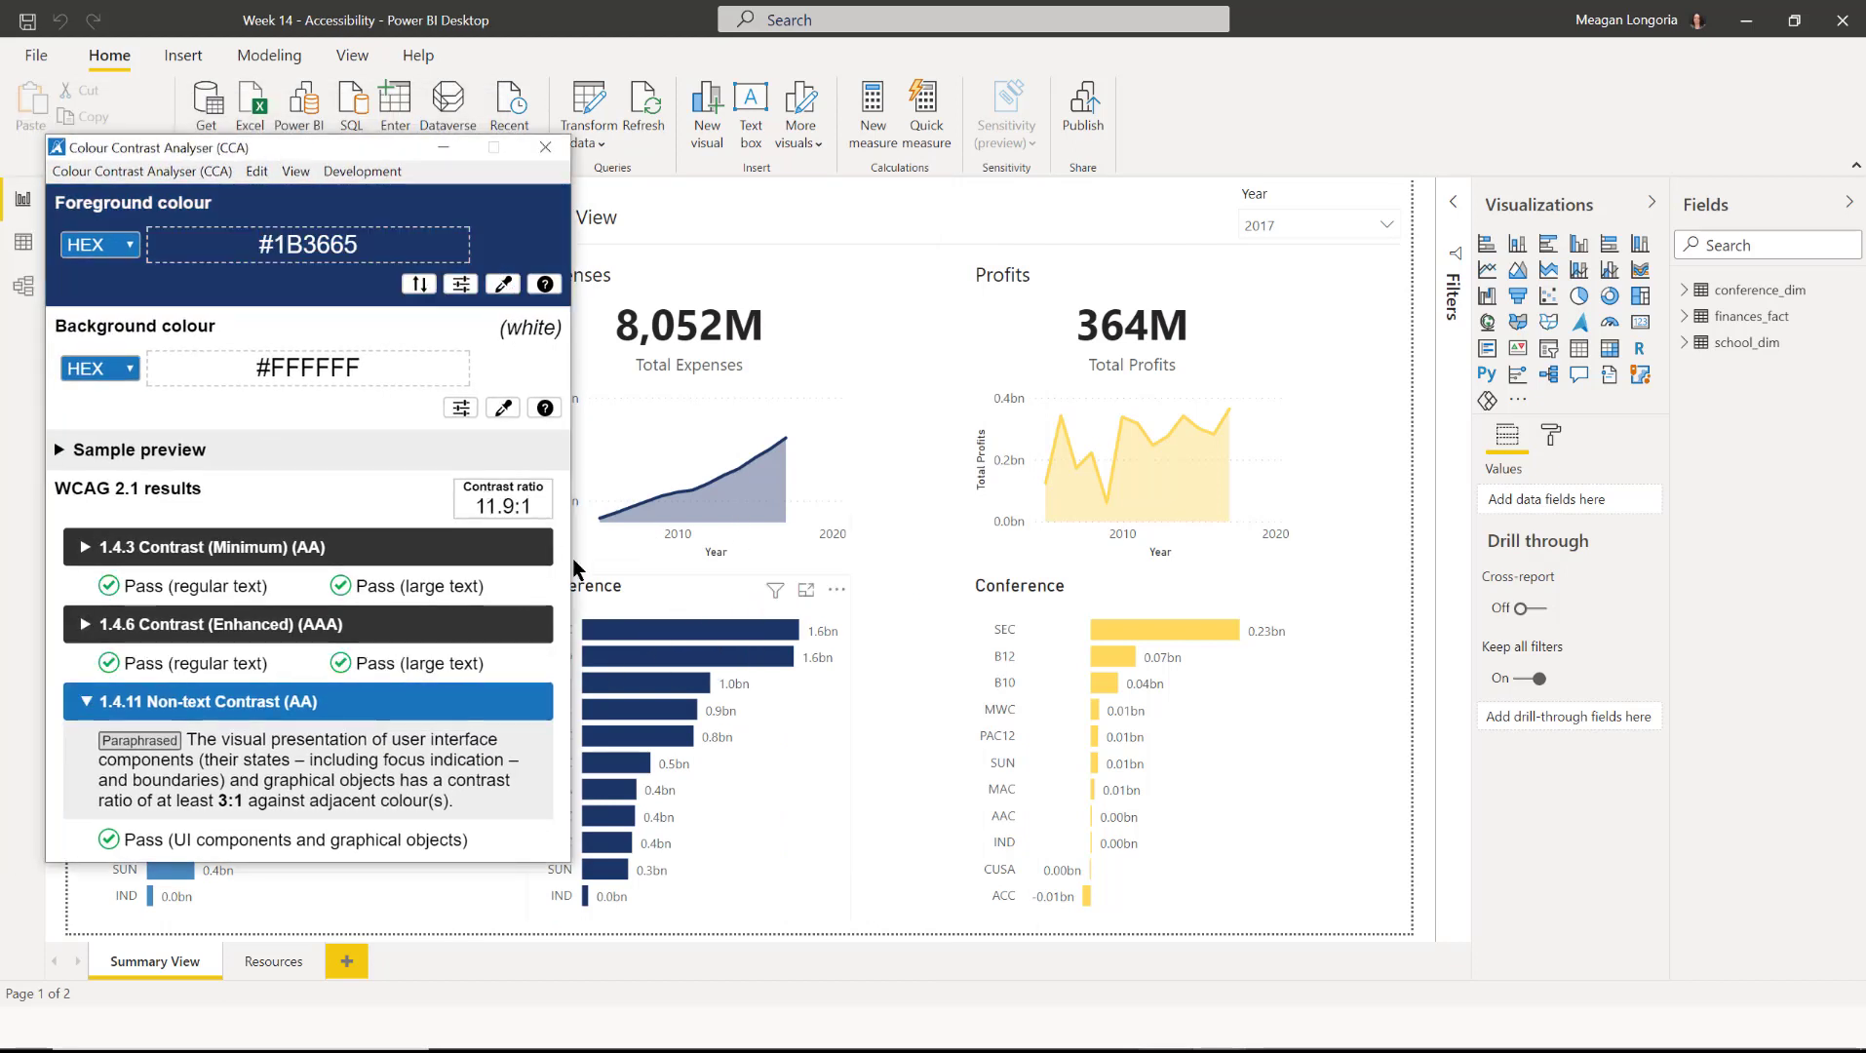
pyautogui.click(503, 284)
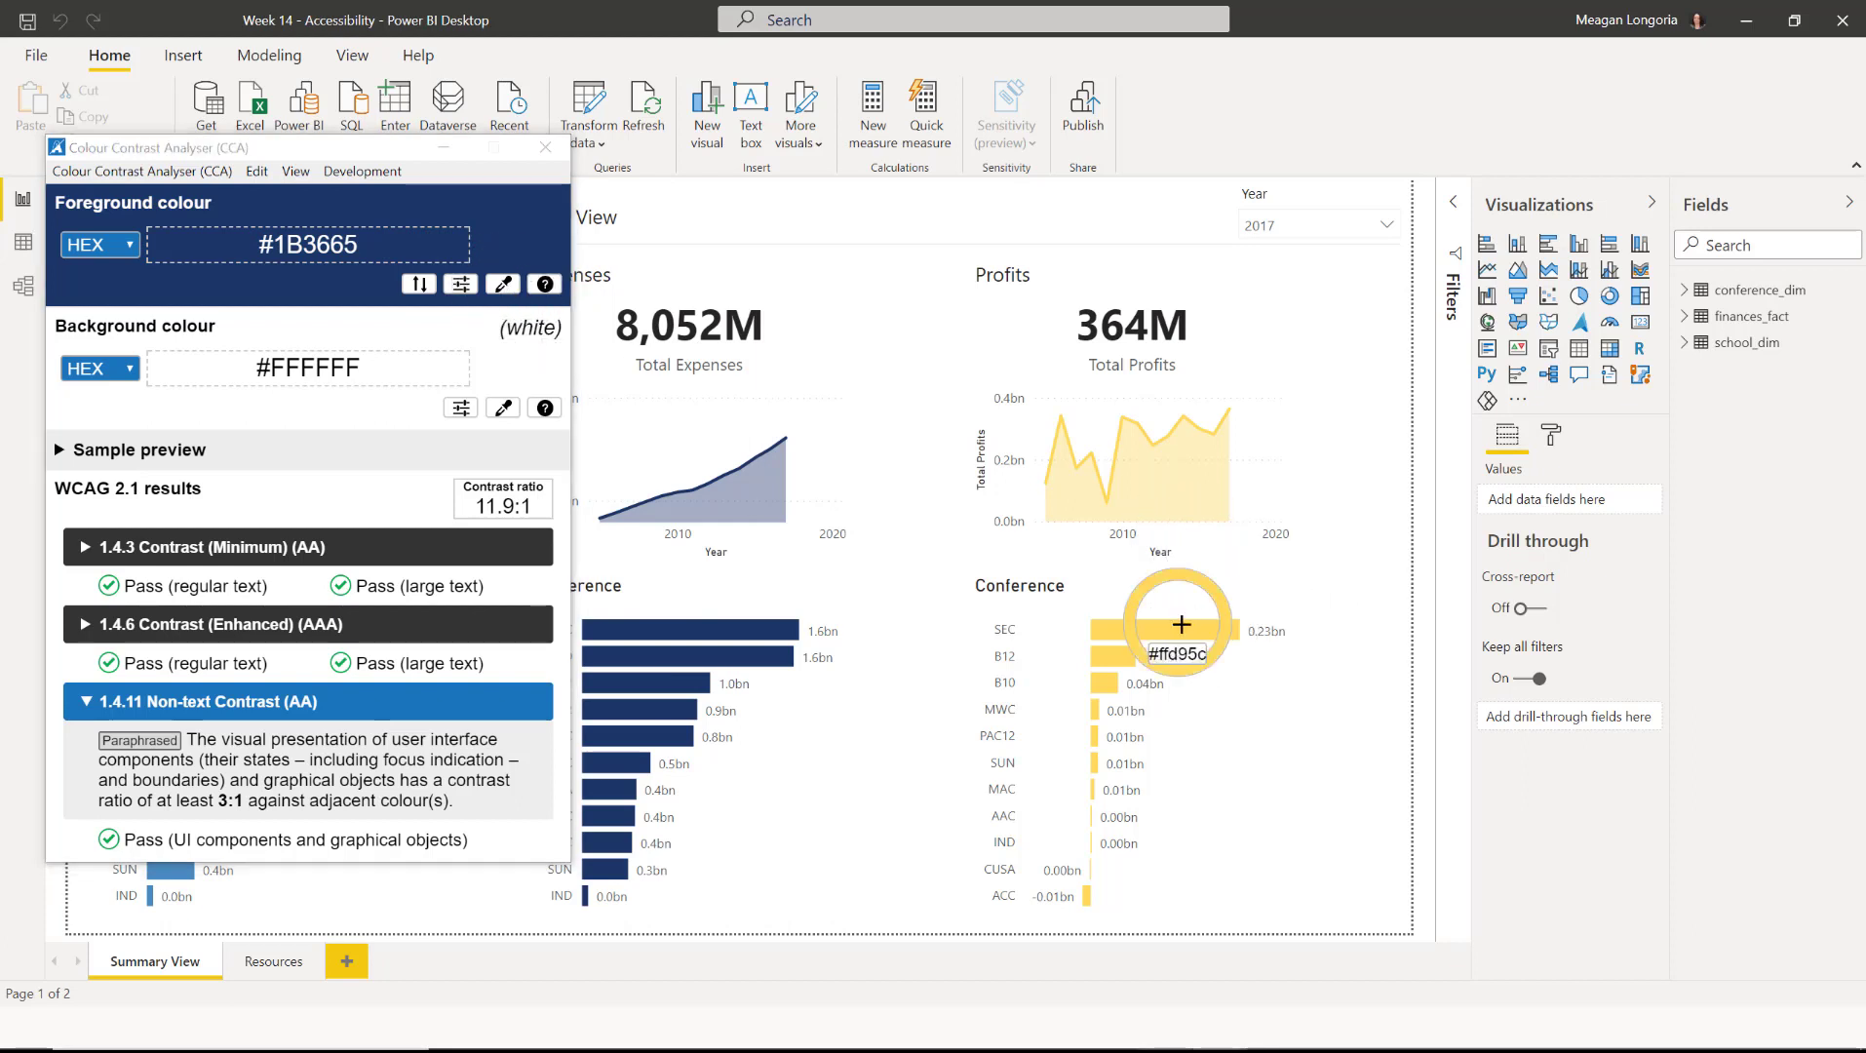
pyautogui.click(1186, 628)
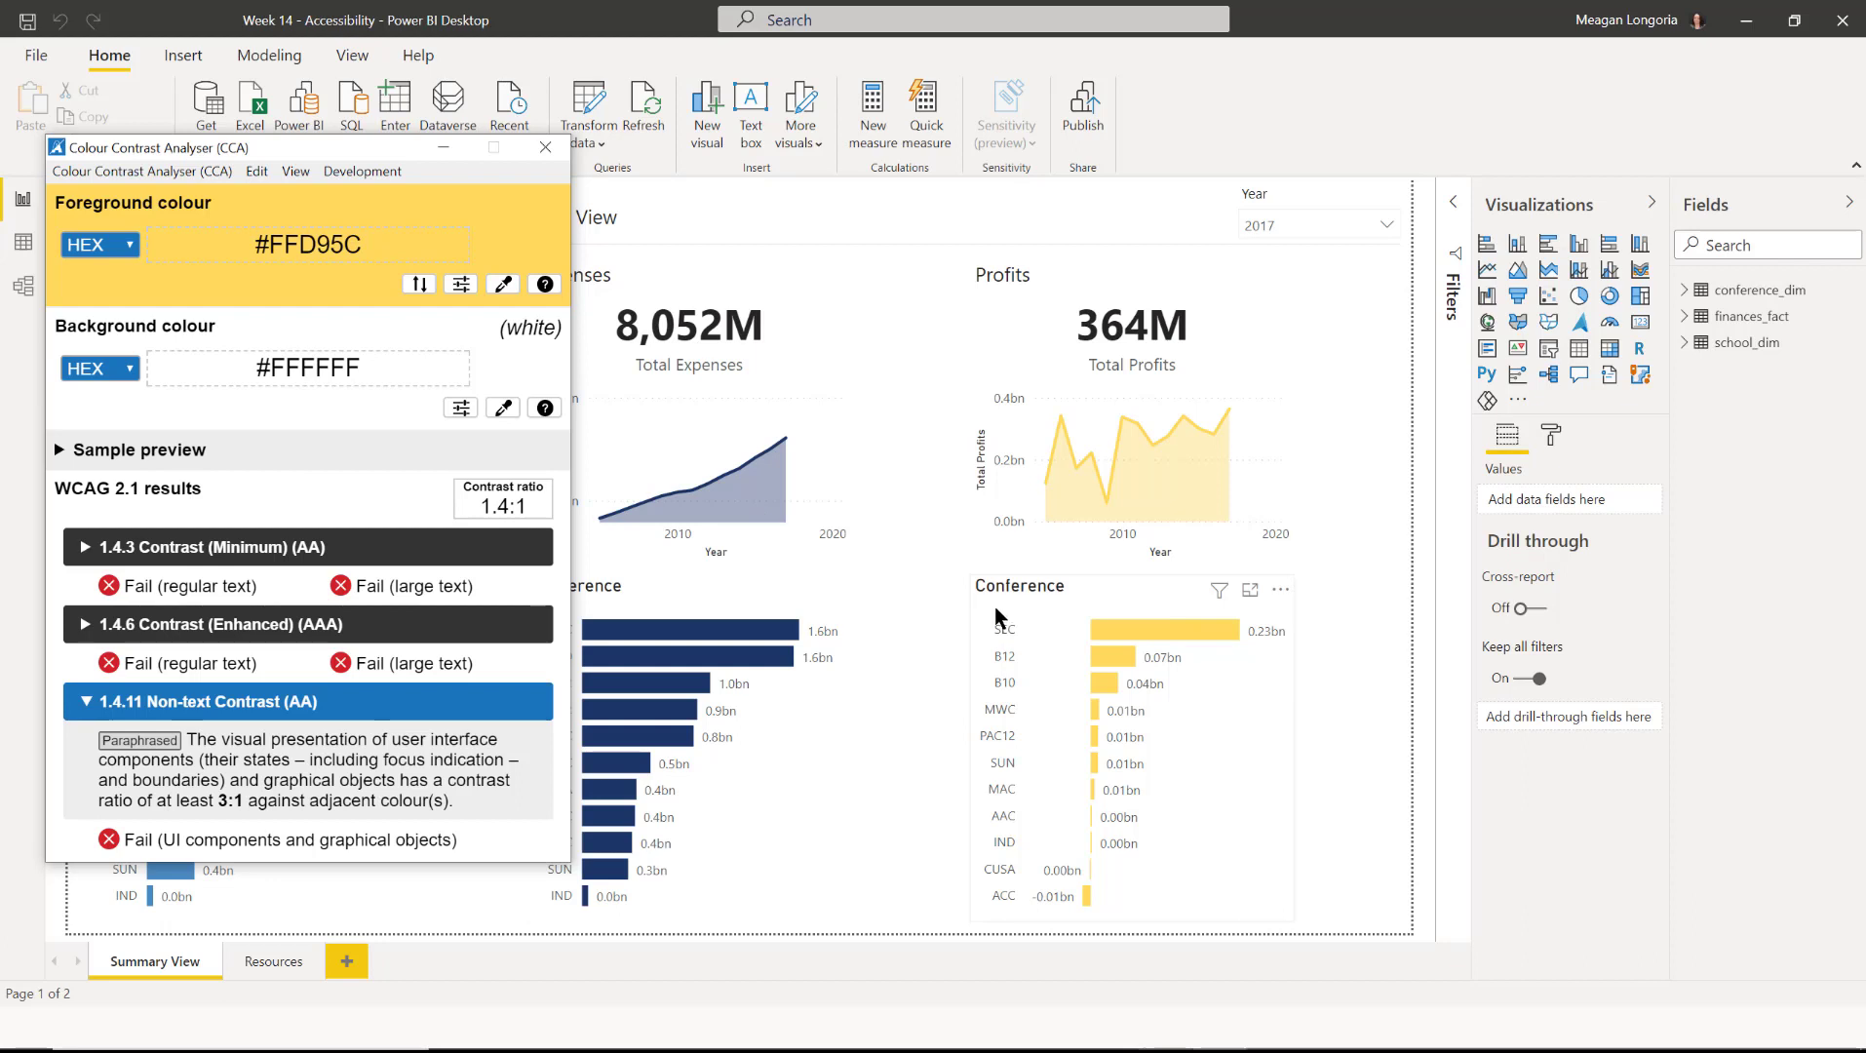
# Recolour the Profits bar chart and Total Profits area chart dark blue #12239E.
pyautogui.click(1177, 701)
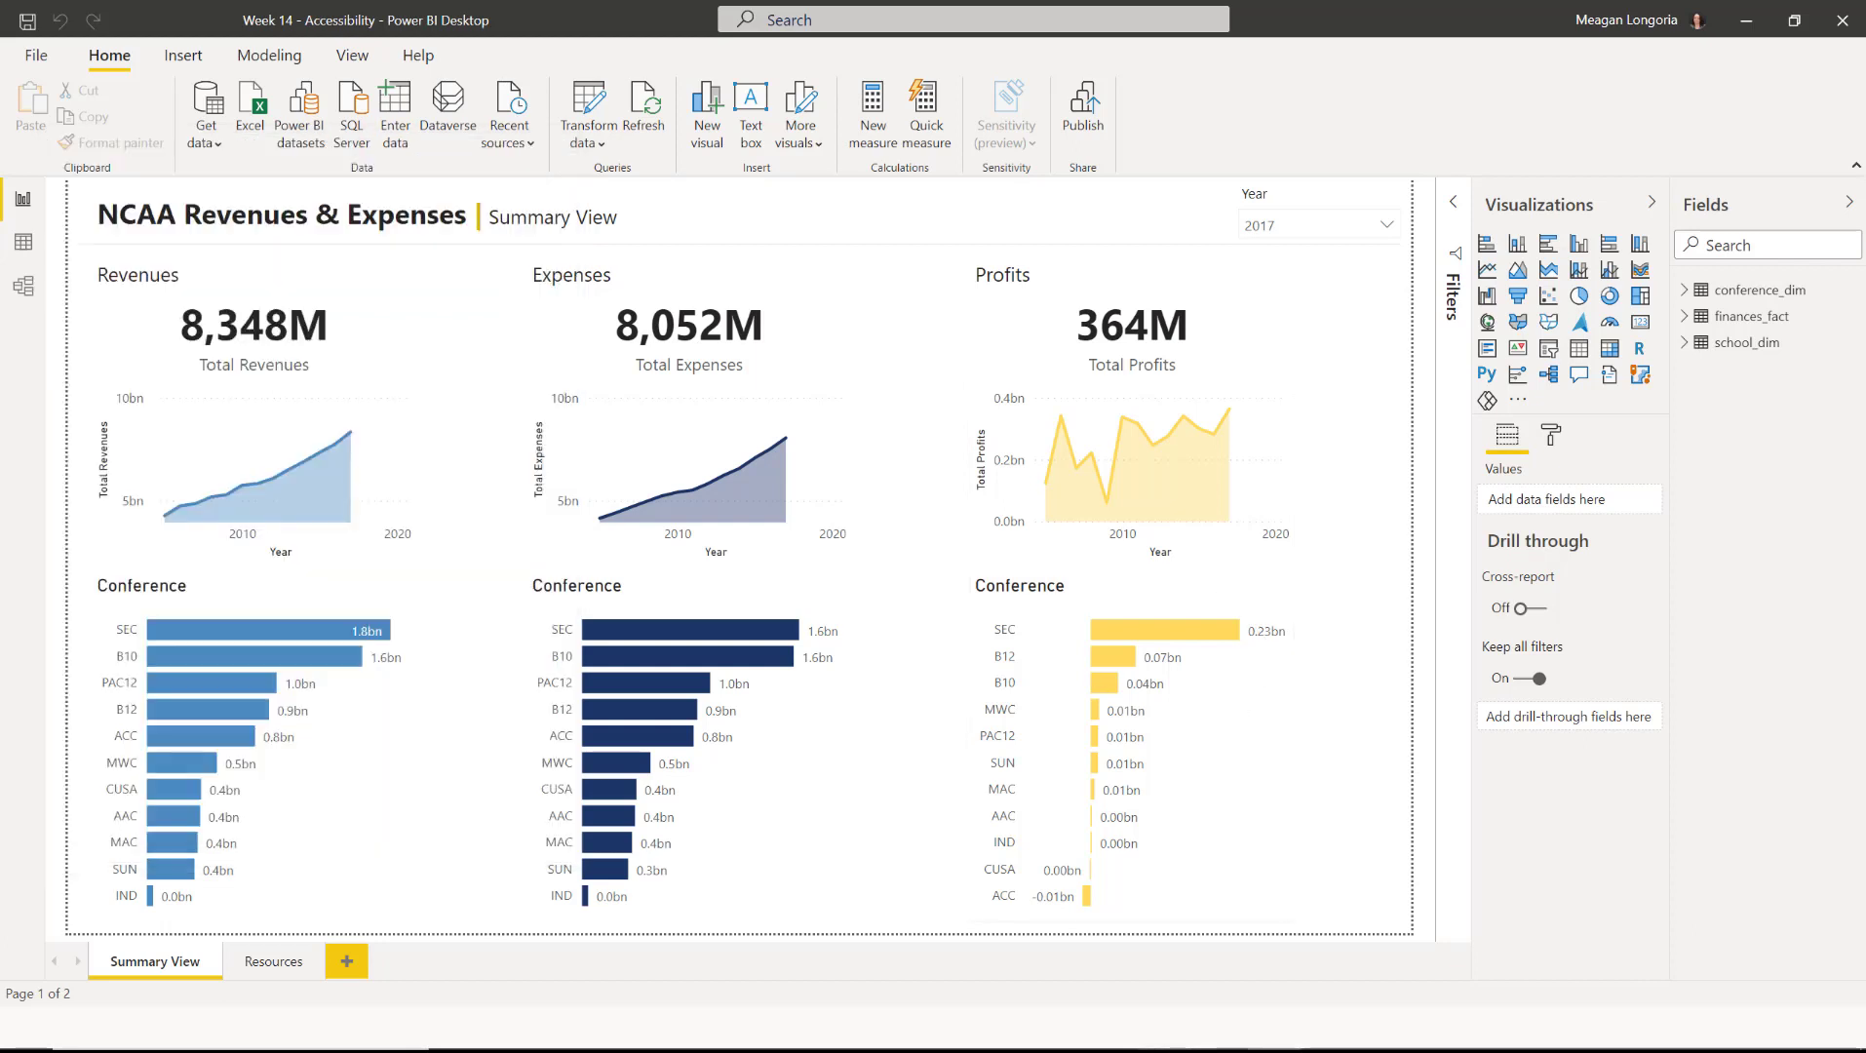
pyautogui.click(1197, 675)
pyautogui.click(1552, 434)
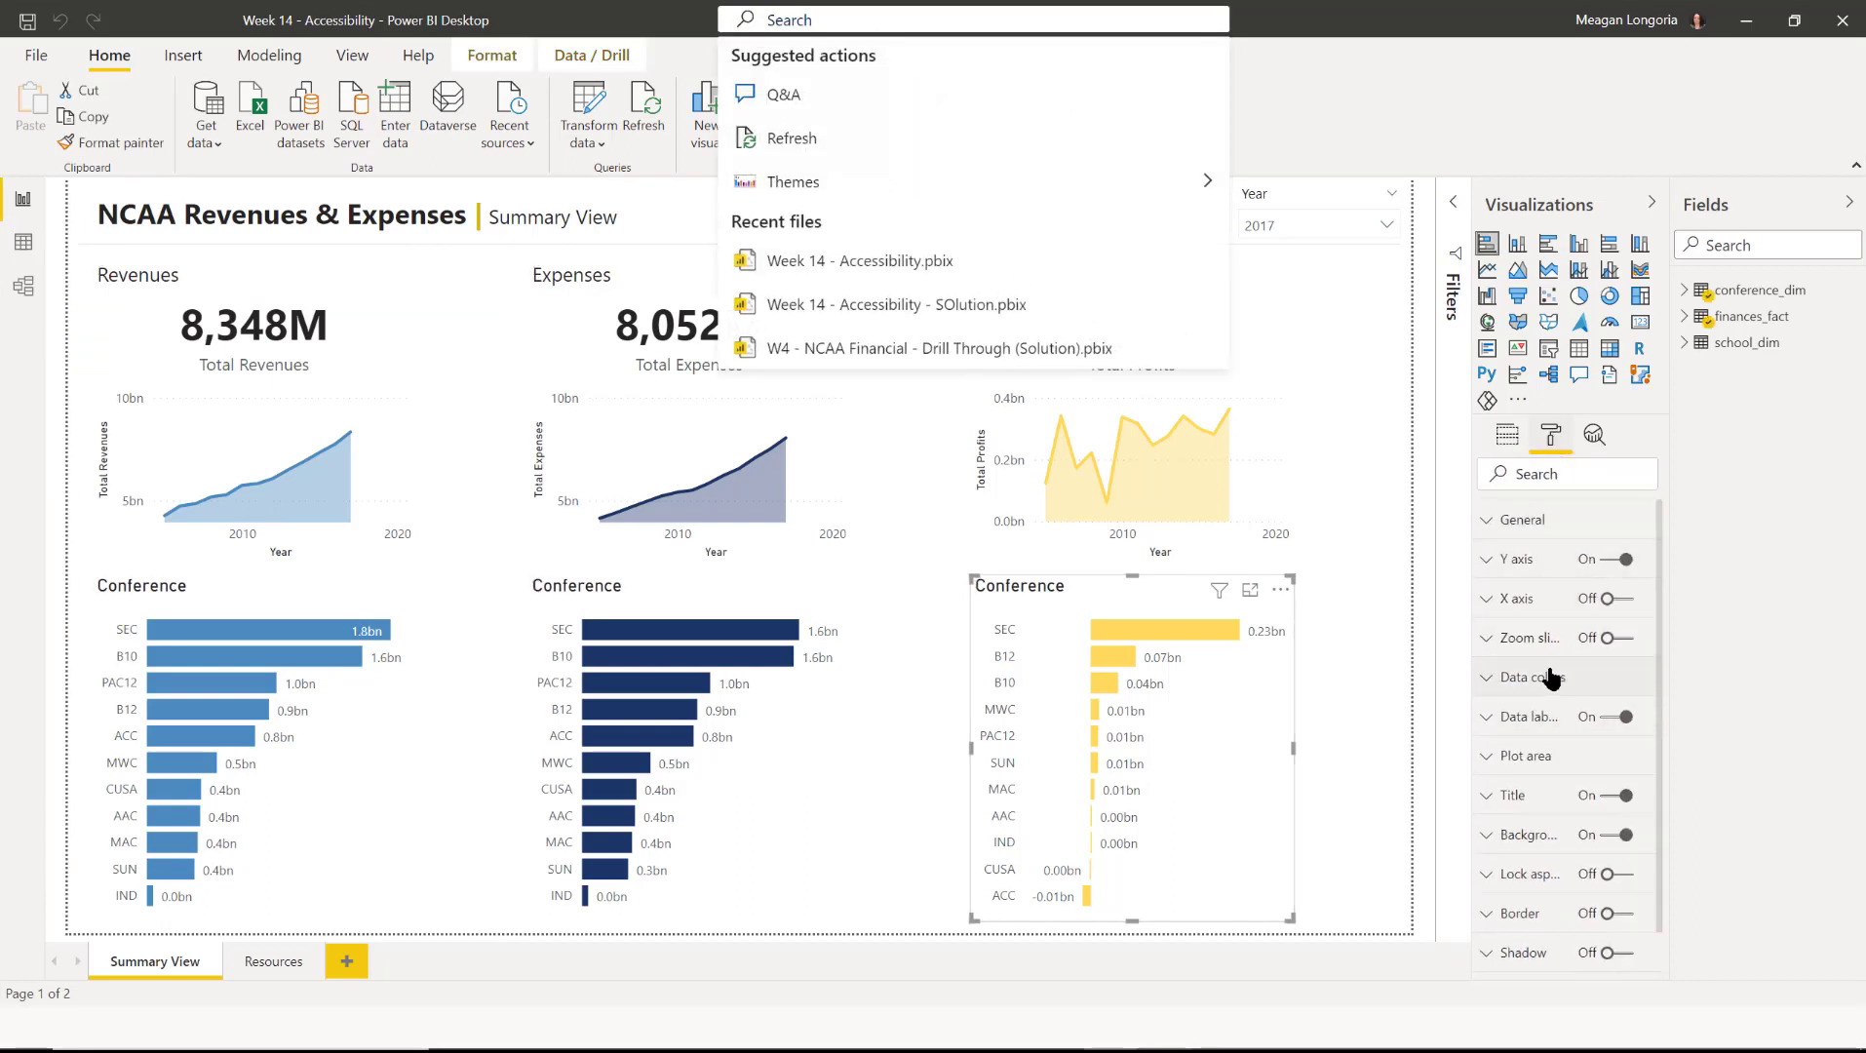
pyautogui.click(1549, 677)
pyautogui.click(1527, 830)
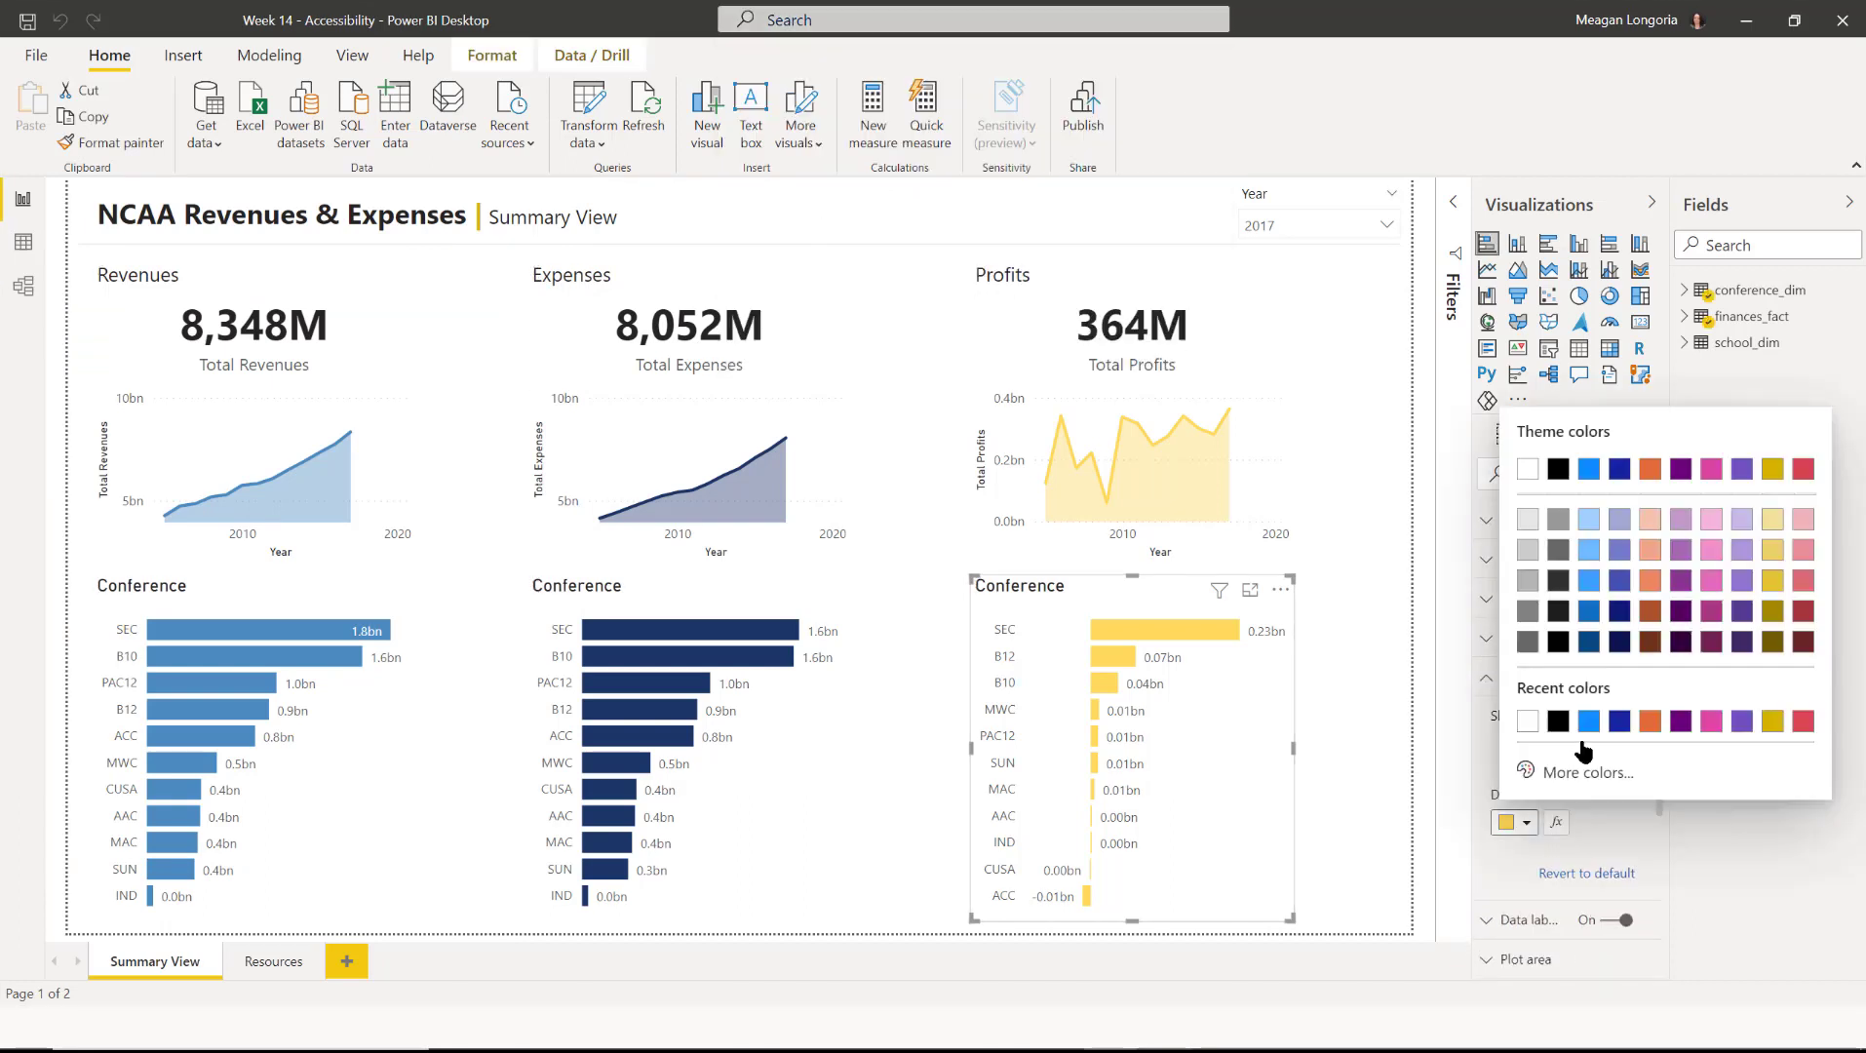
pyautogui.click(1561, 778)
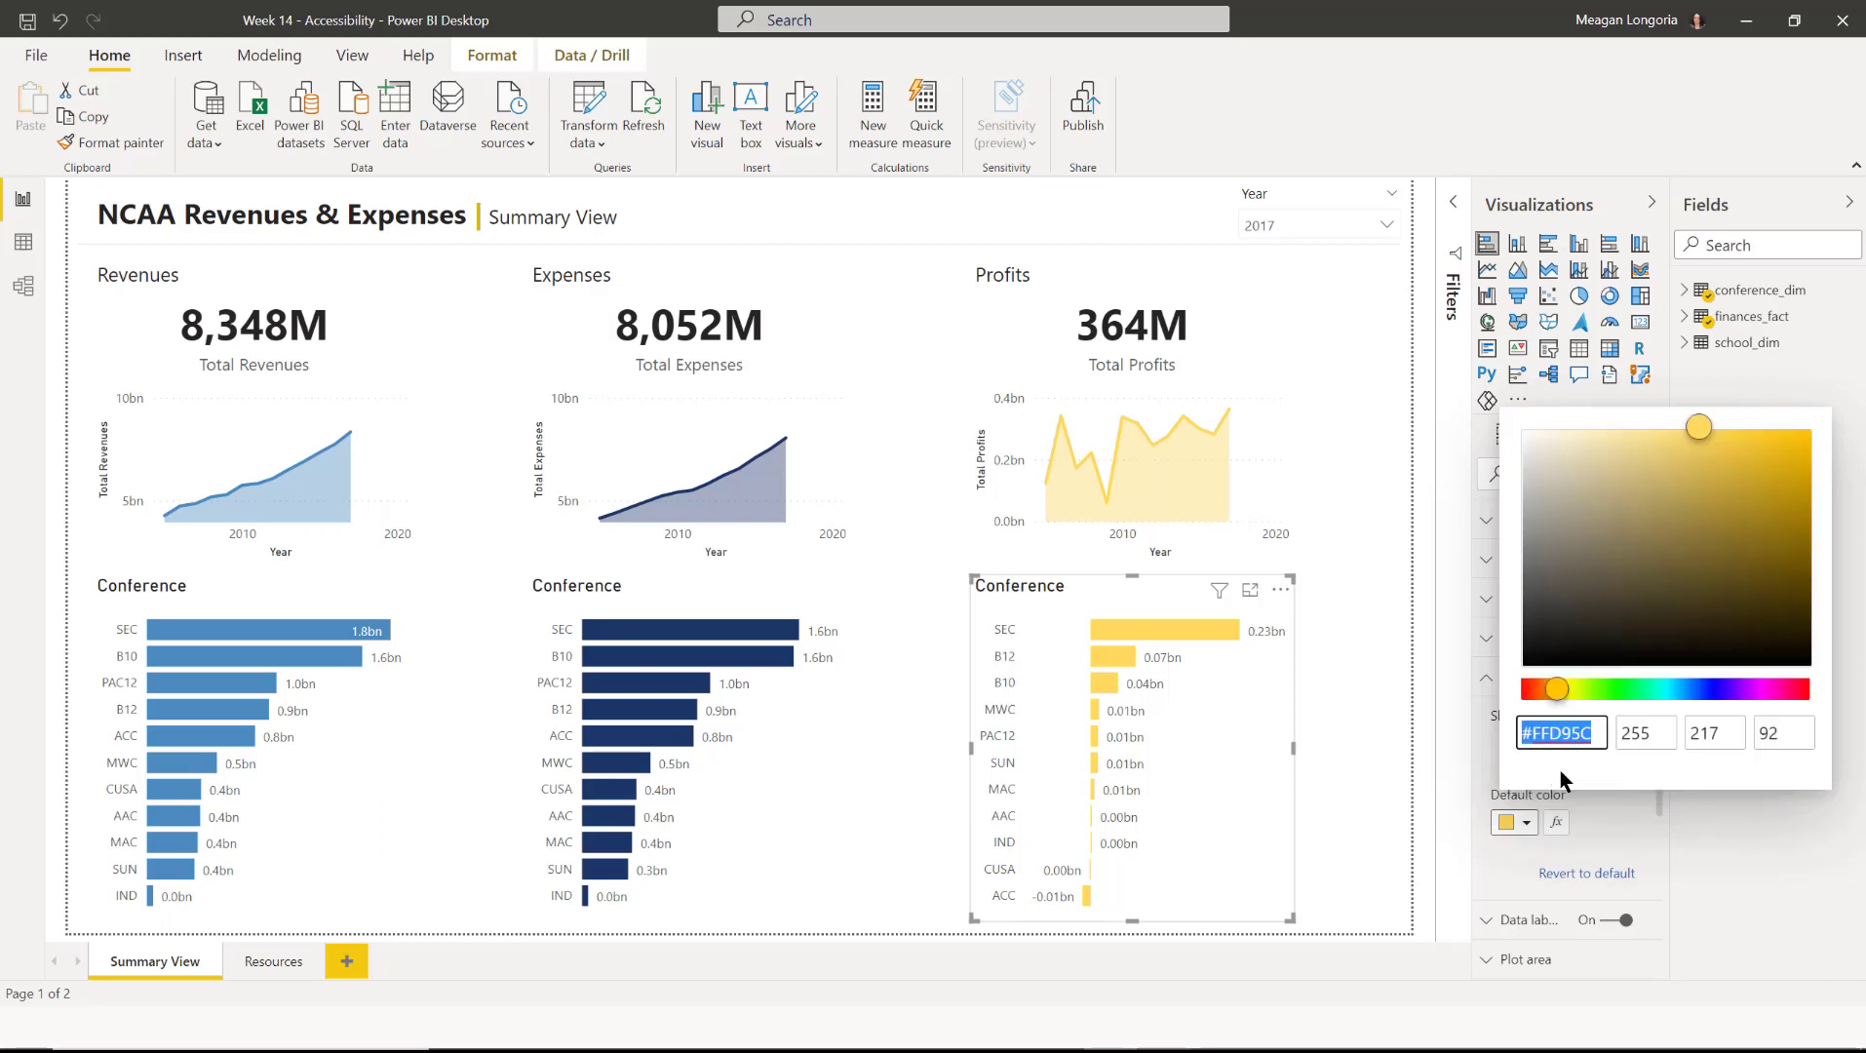
pyautogui.write('#12239E')
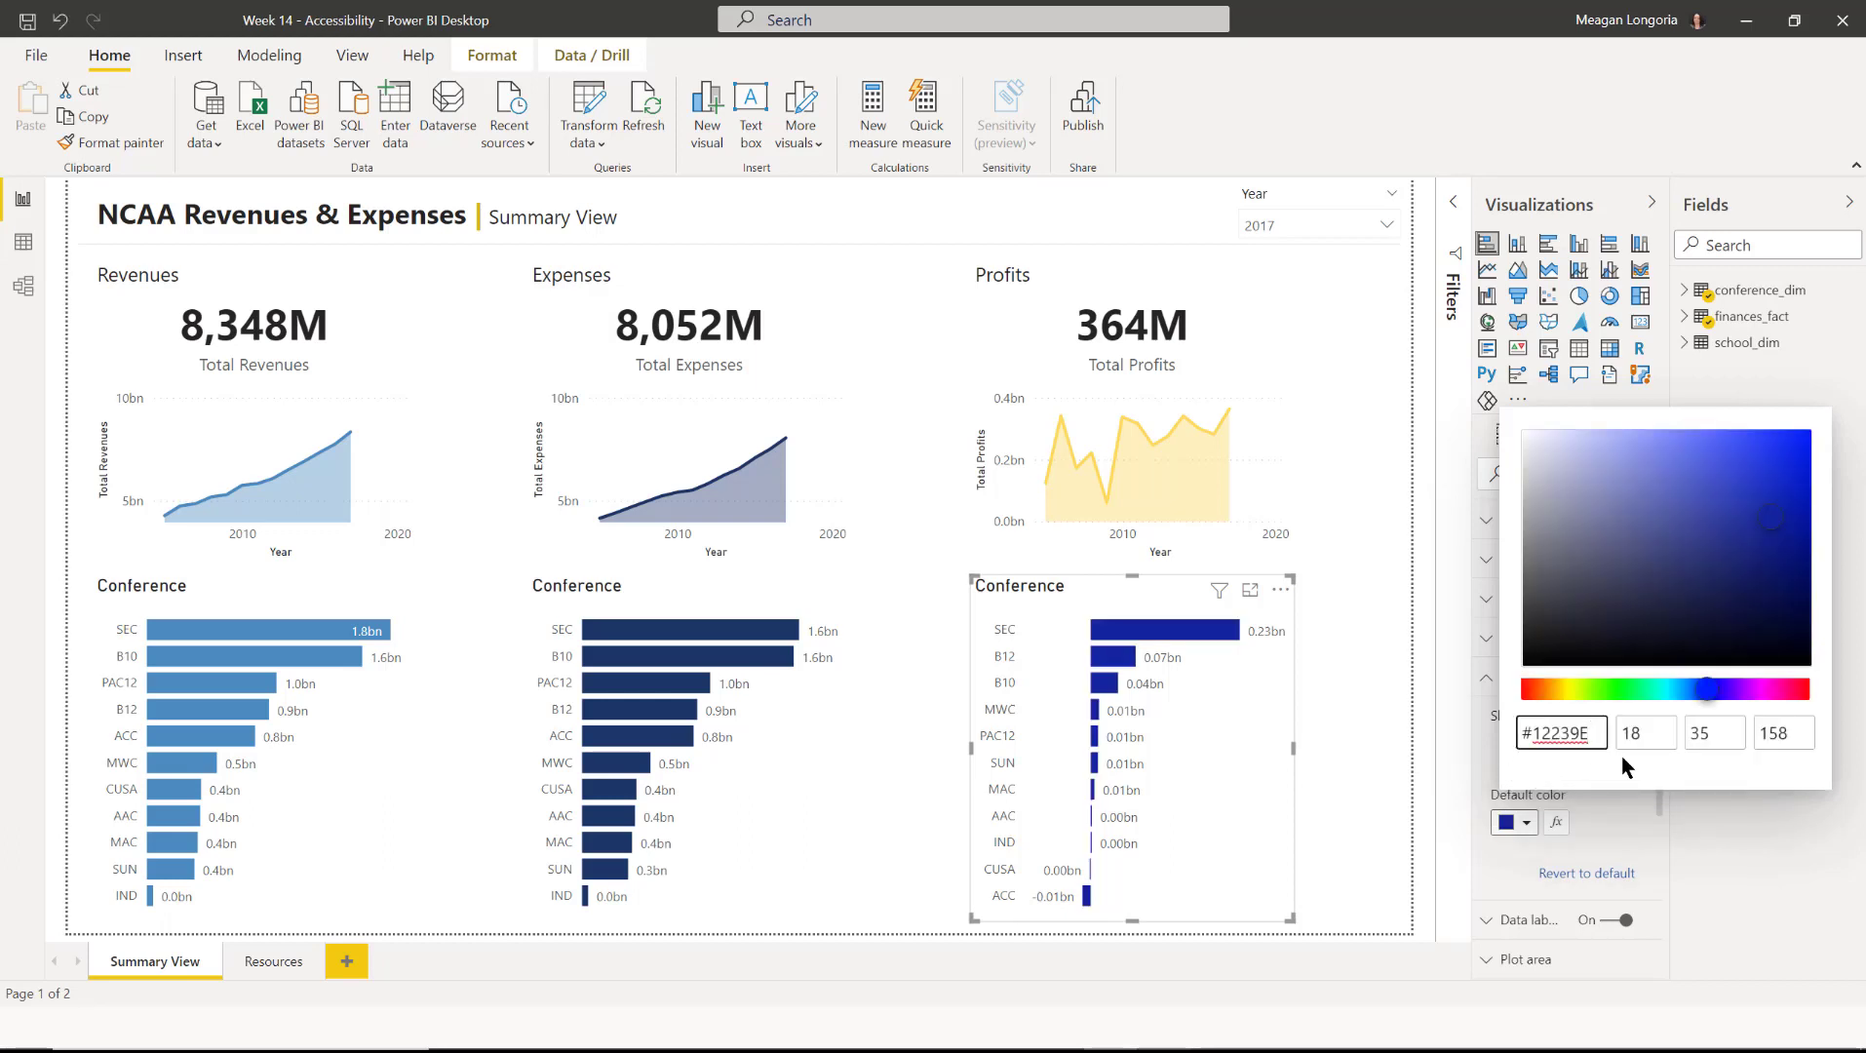
pyautogui.click(1628, 769)
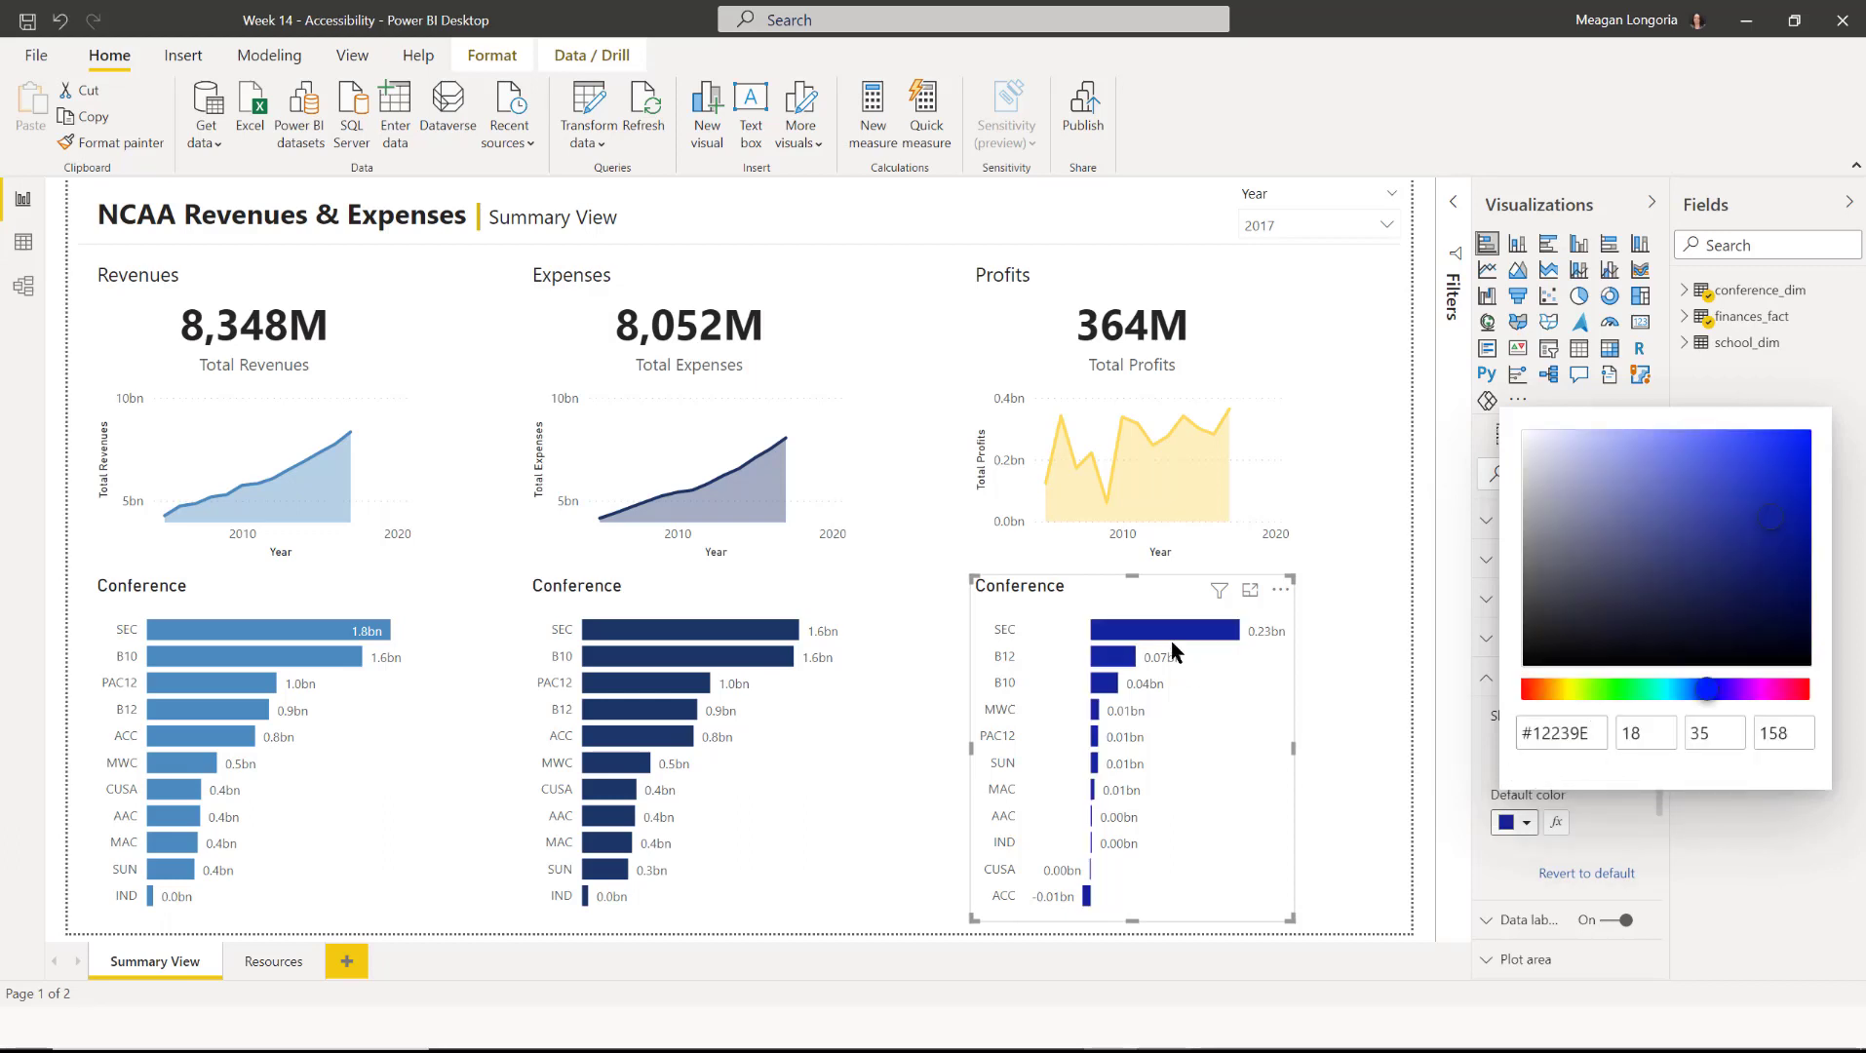
pyautogui.click(1214, 403)
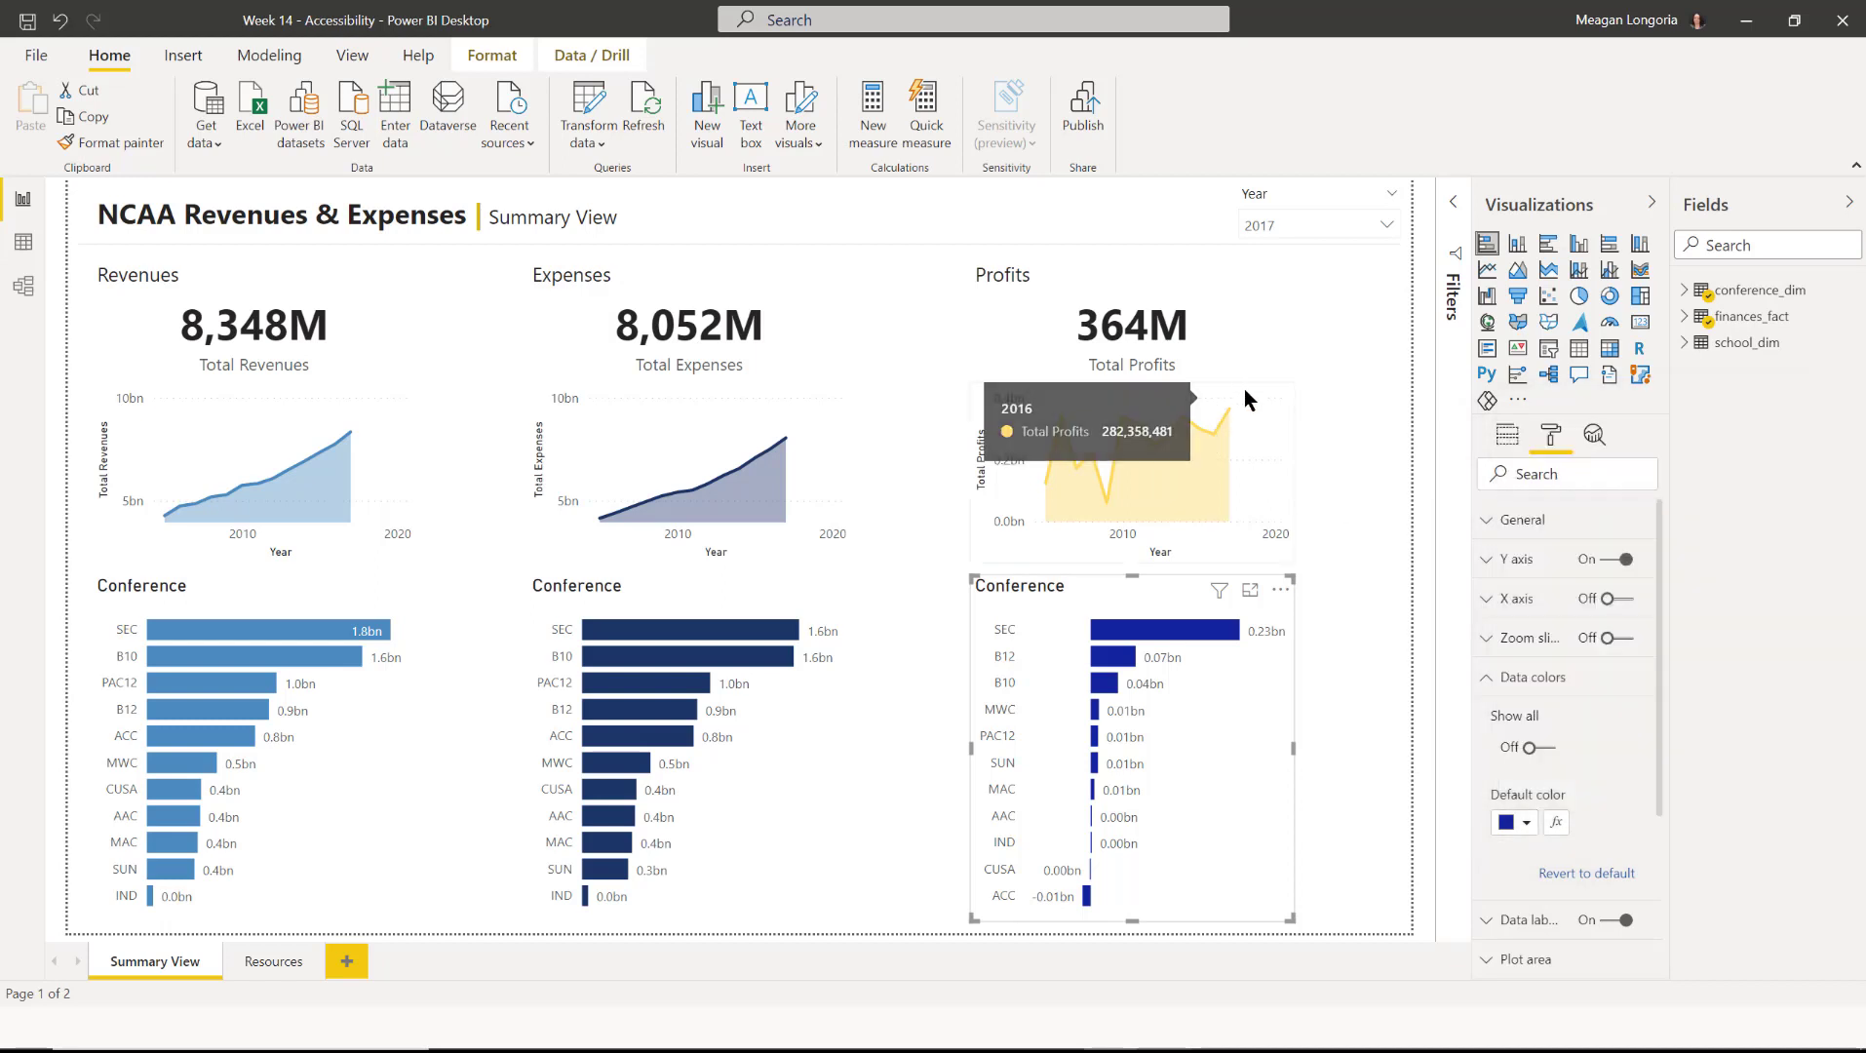
pyautogui.click(1243, 389)
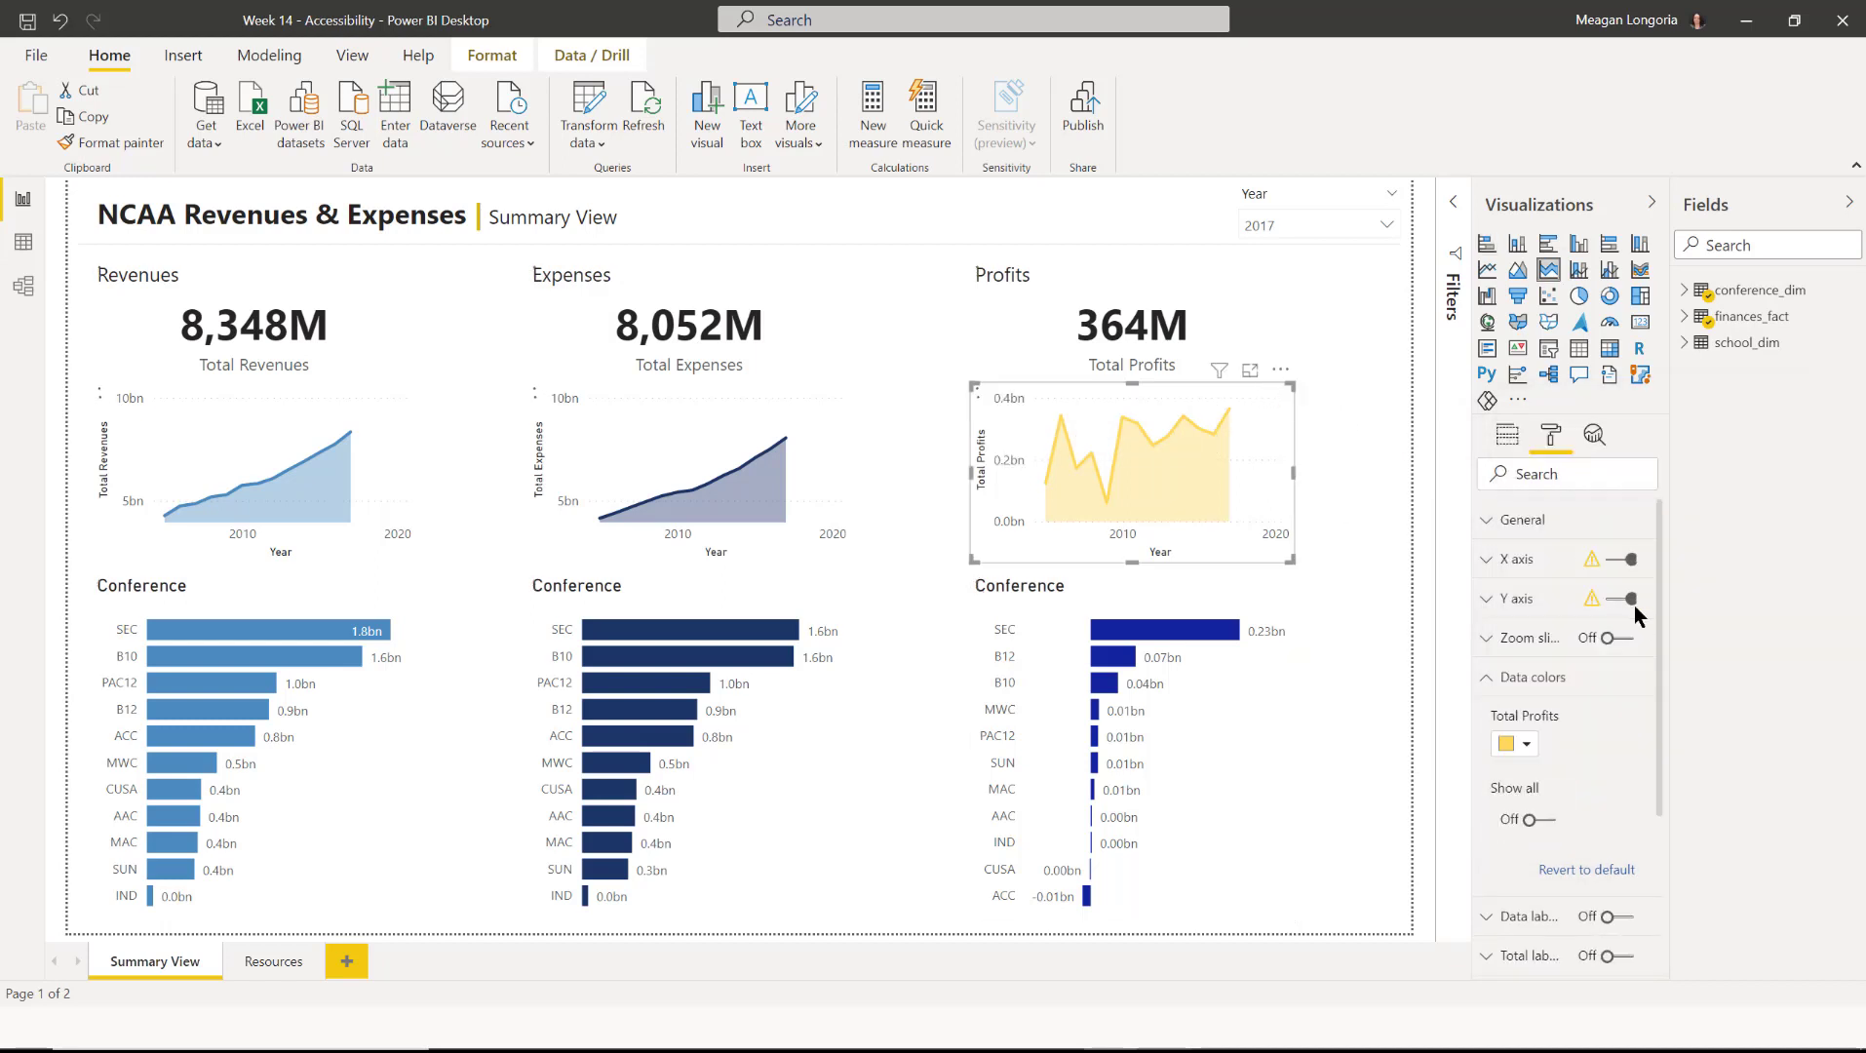
pyautogui.click(1522, 747)
pyautogui.click(1527, 649)
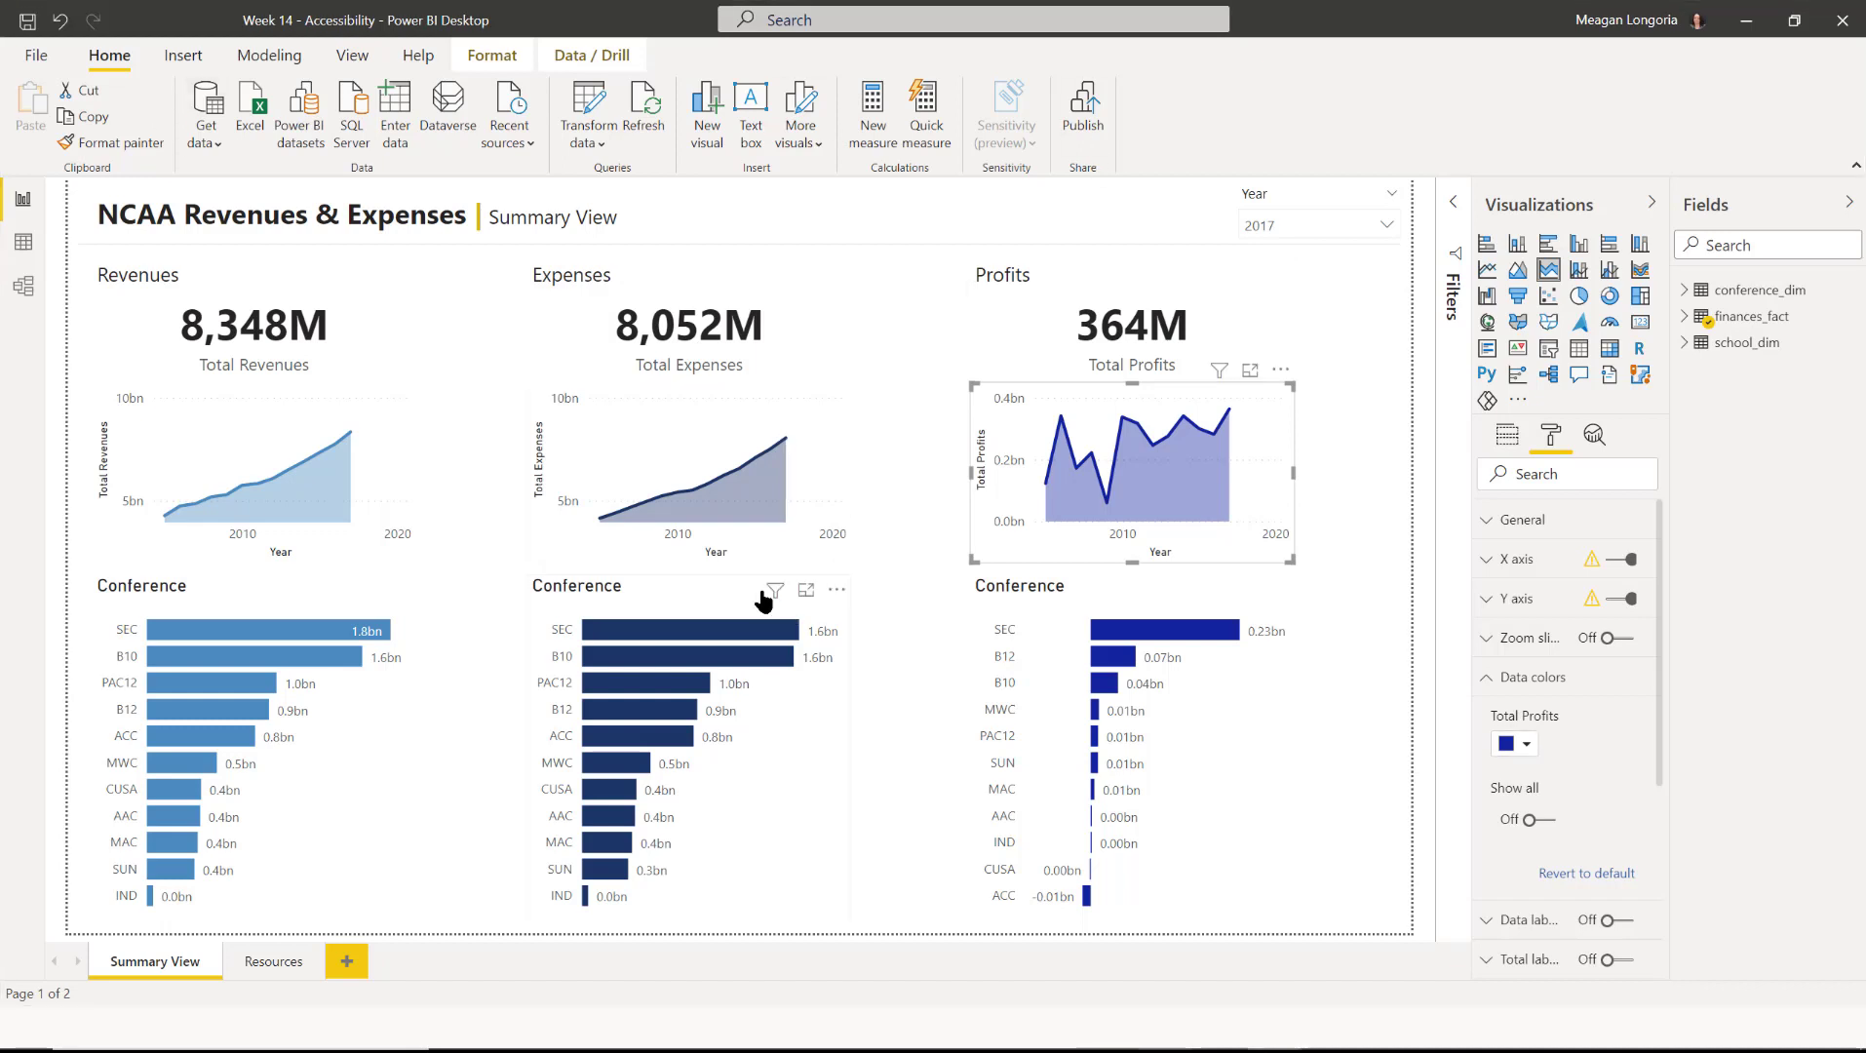
# Confirm the Expenses bars' #1D3266 and give Total Expenses the same recent dark navy.
pyautogui.click(698, 591)
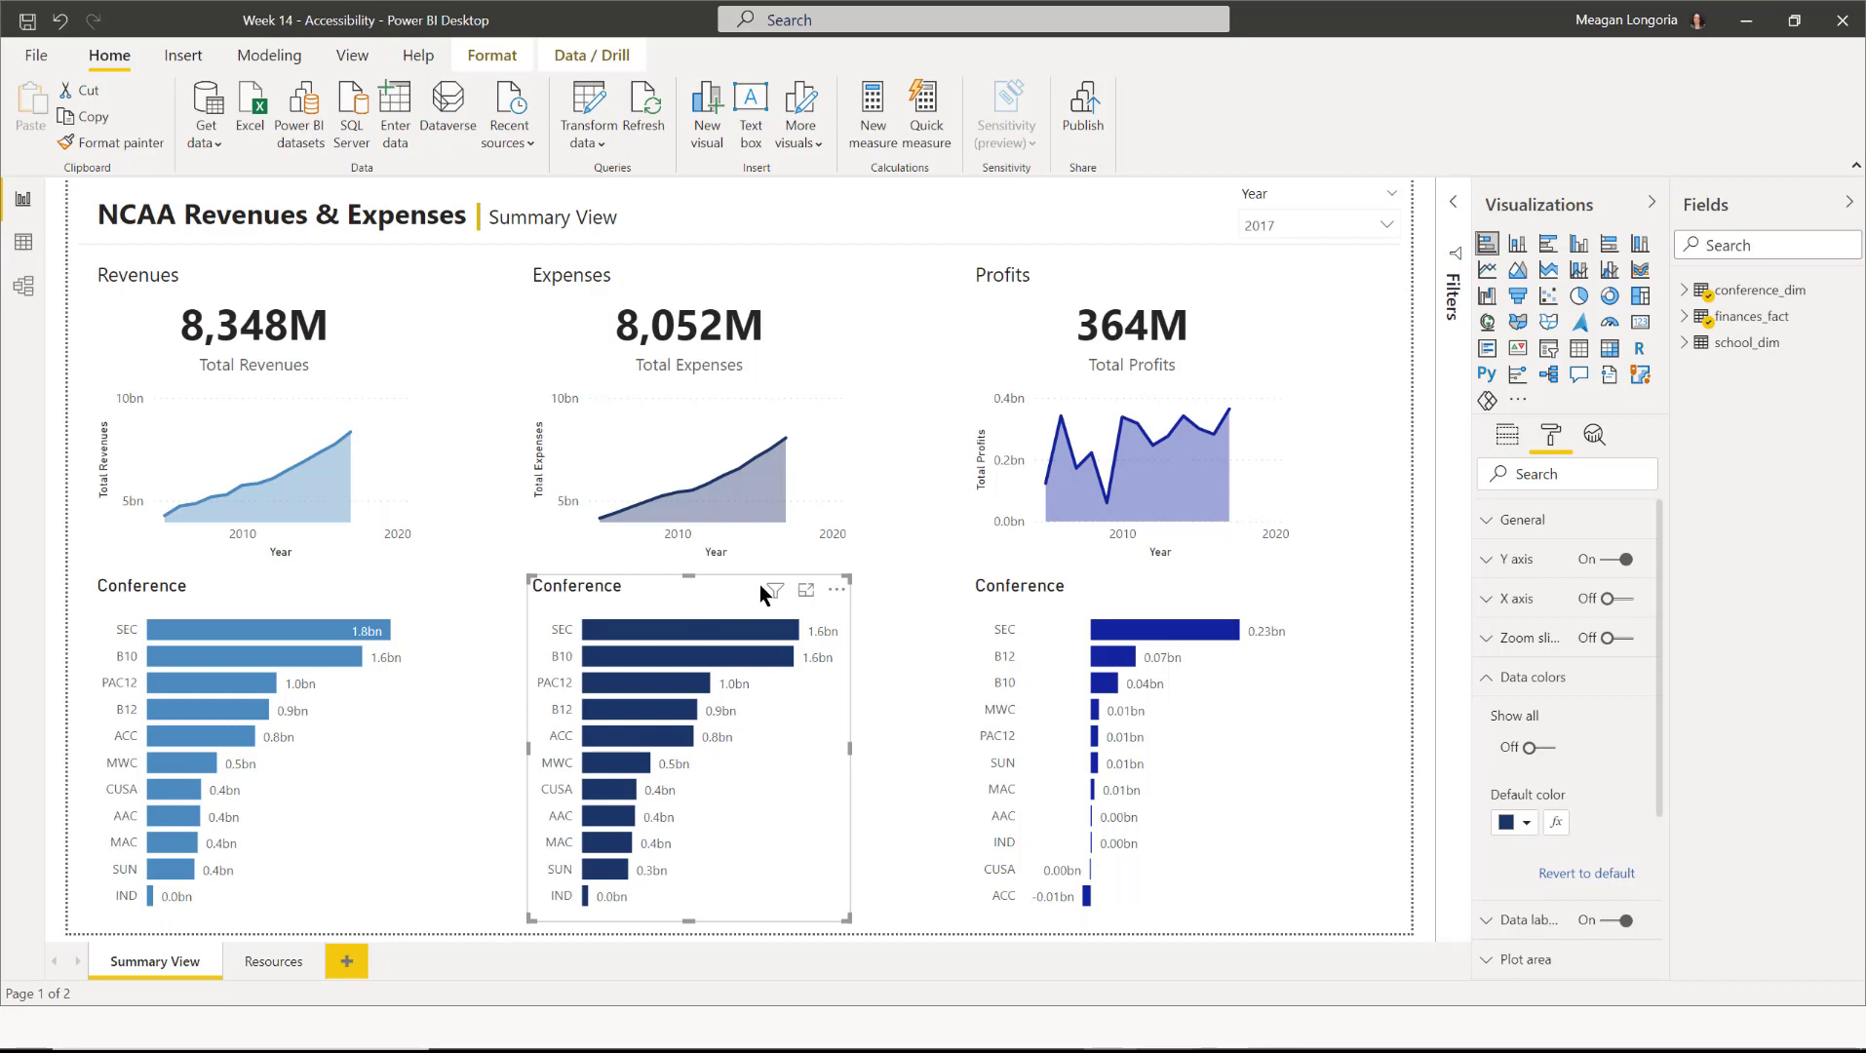
pyautogui.click(1524, 824)
pyautogui.click(1560, 771)
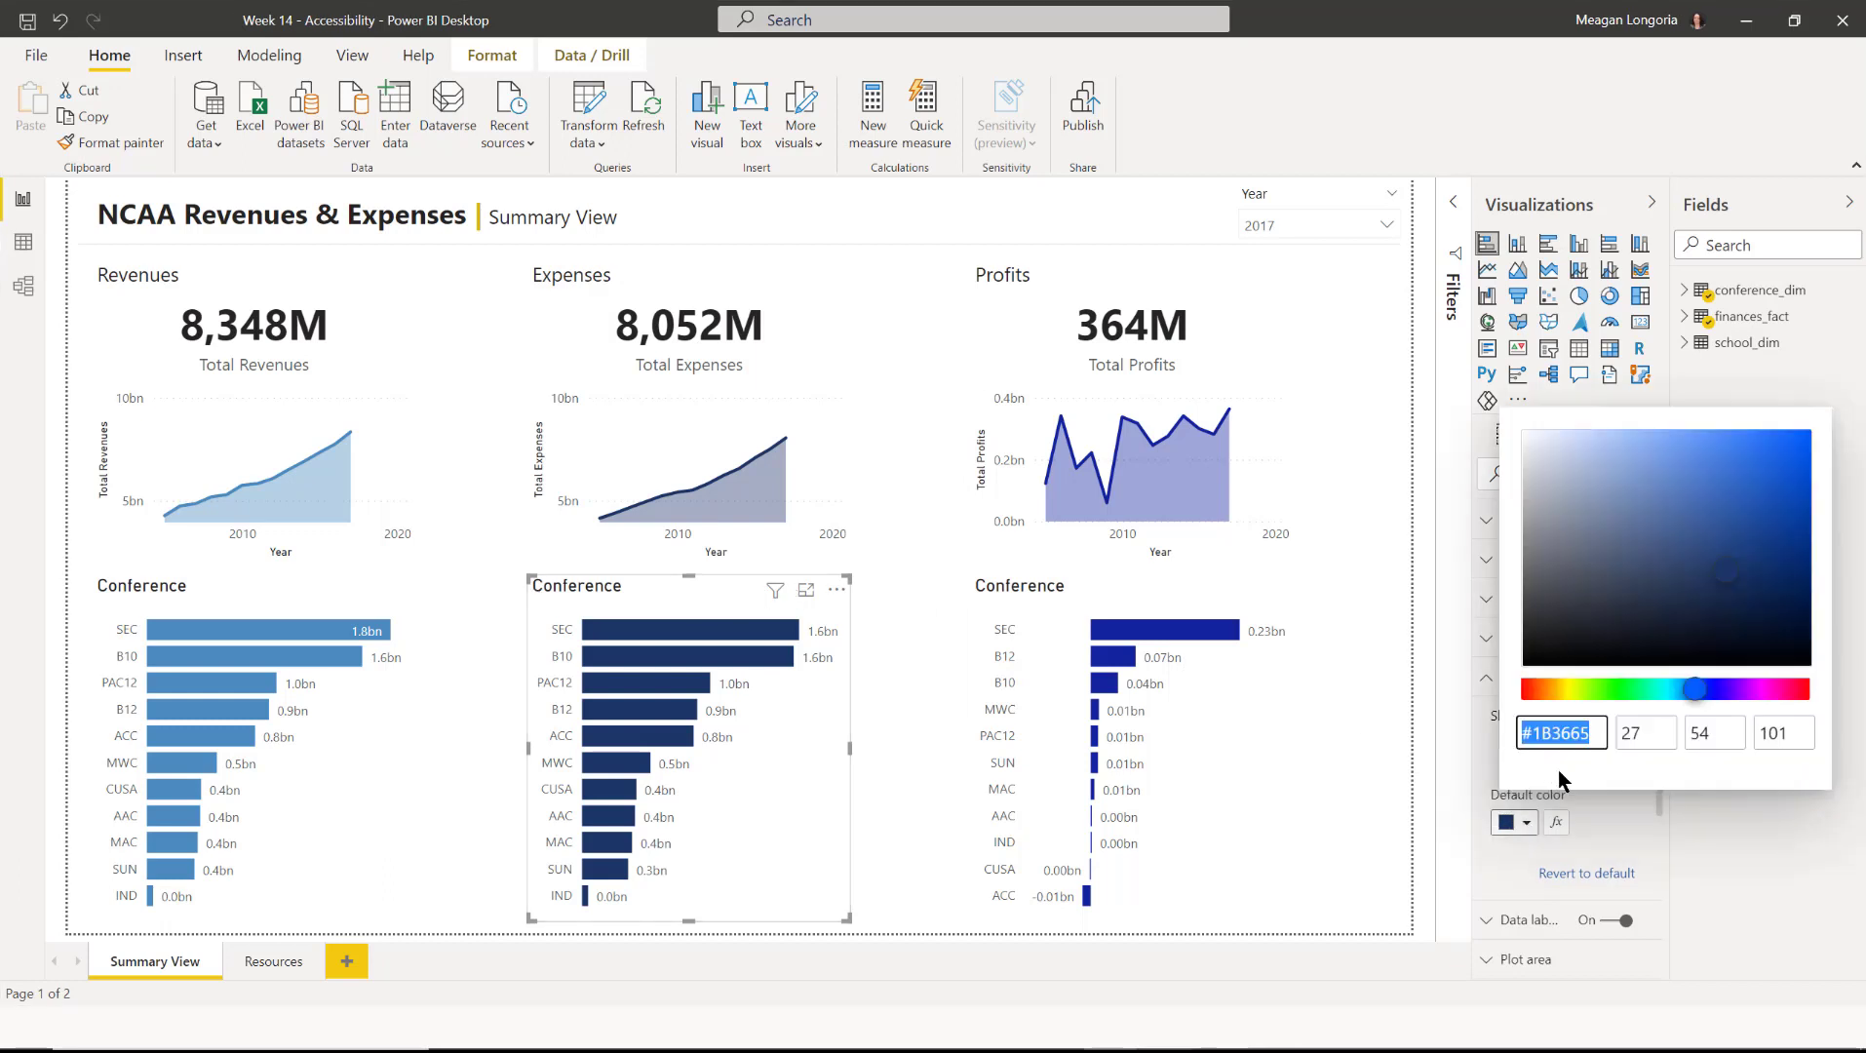
pyautogui.click(832, 468)
pyautogui.click(831, 468)
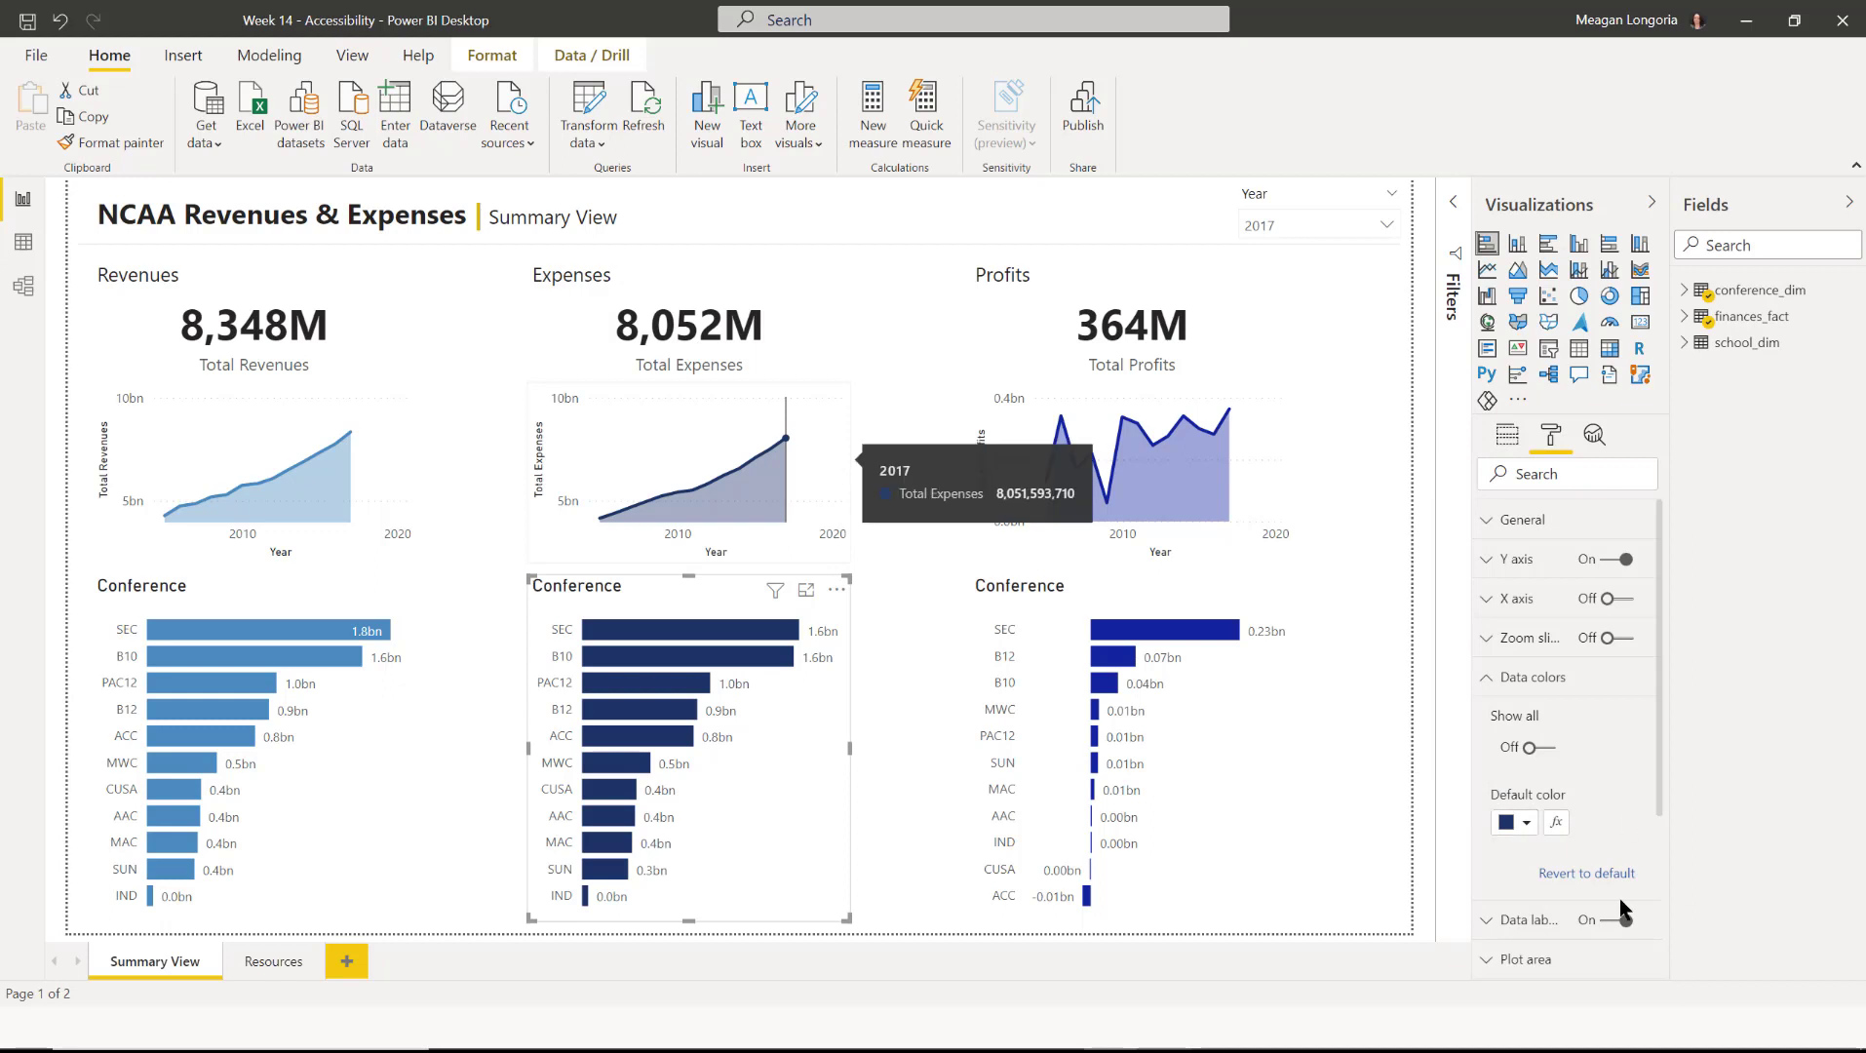
pyautogui.click(1517, 744)
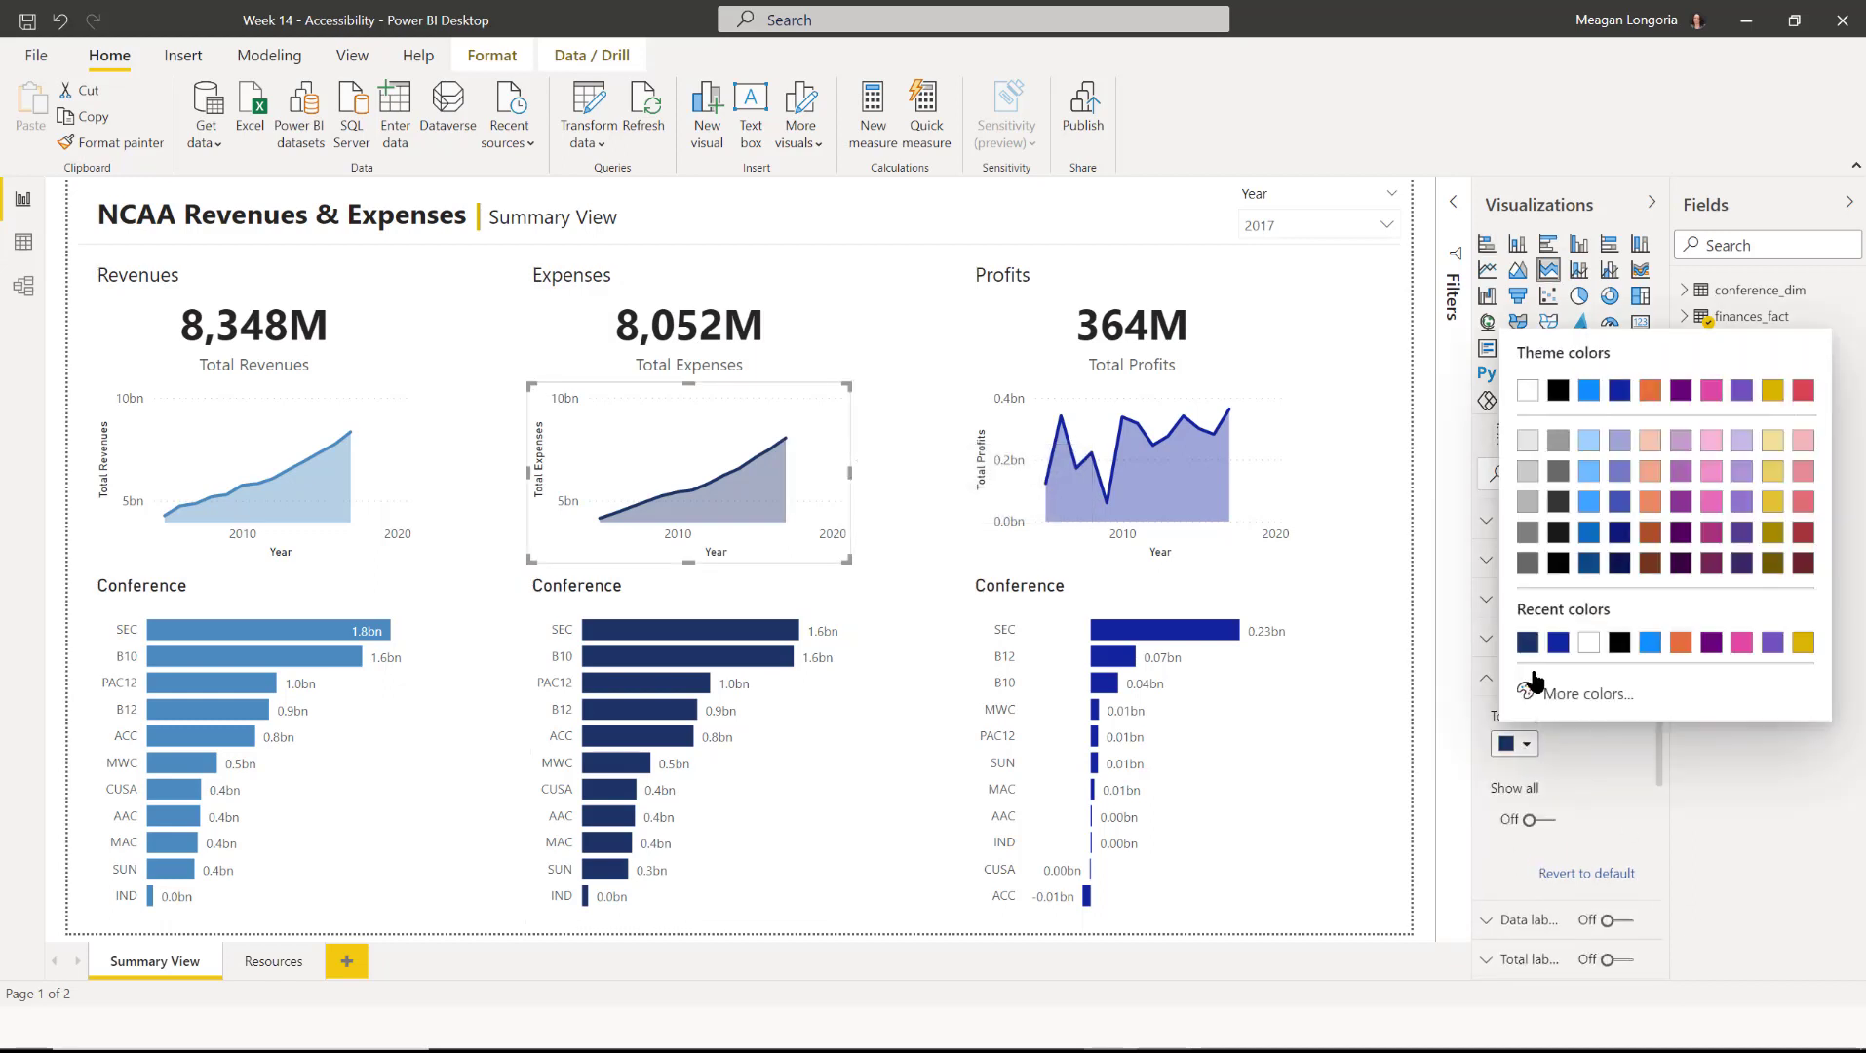
pyautogui.click(1526, 645)
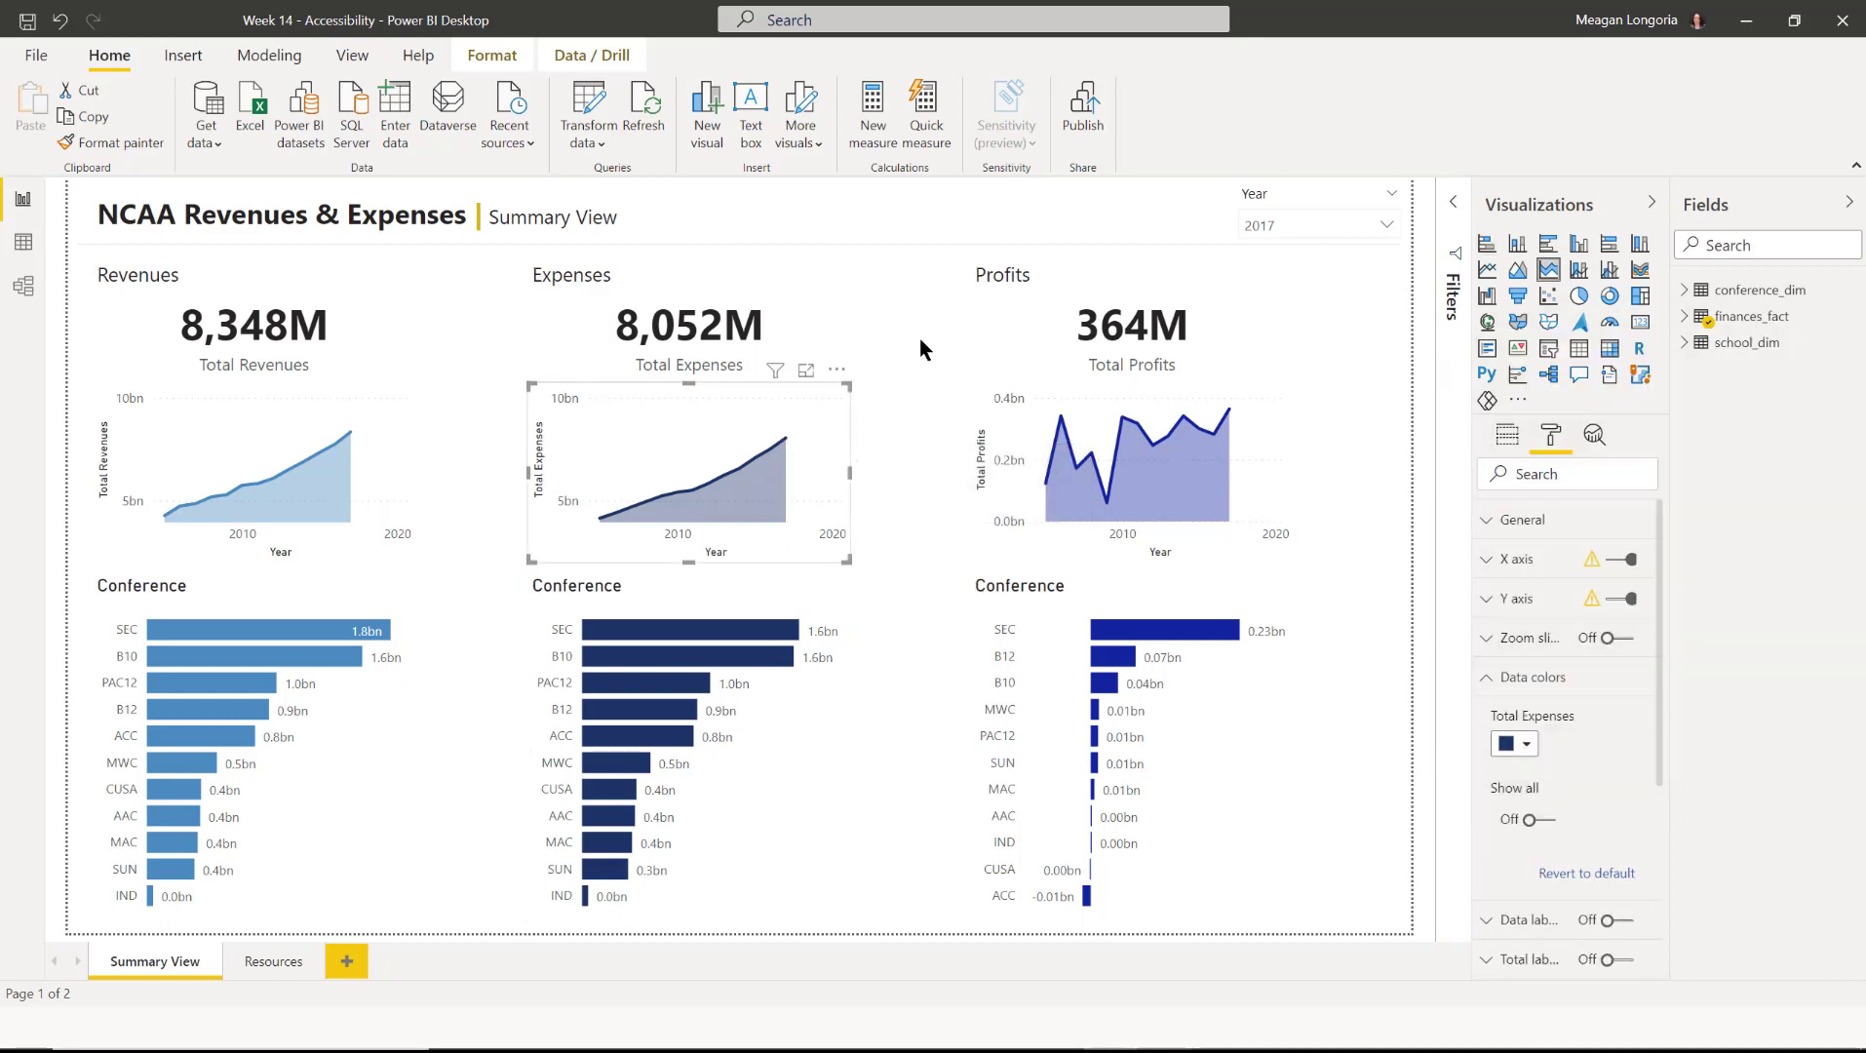
pyautogui.click(866, 402)
# Sample the recoloured SEC bar #12239E as foreground, getting 11.9:1 against white, and move the checker right.
pyautogui.hotkey('alt', 'Tab')
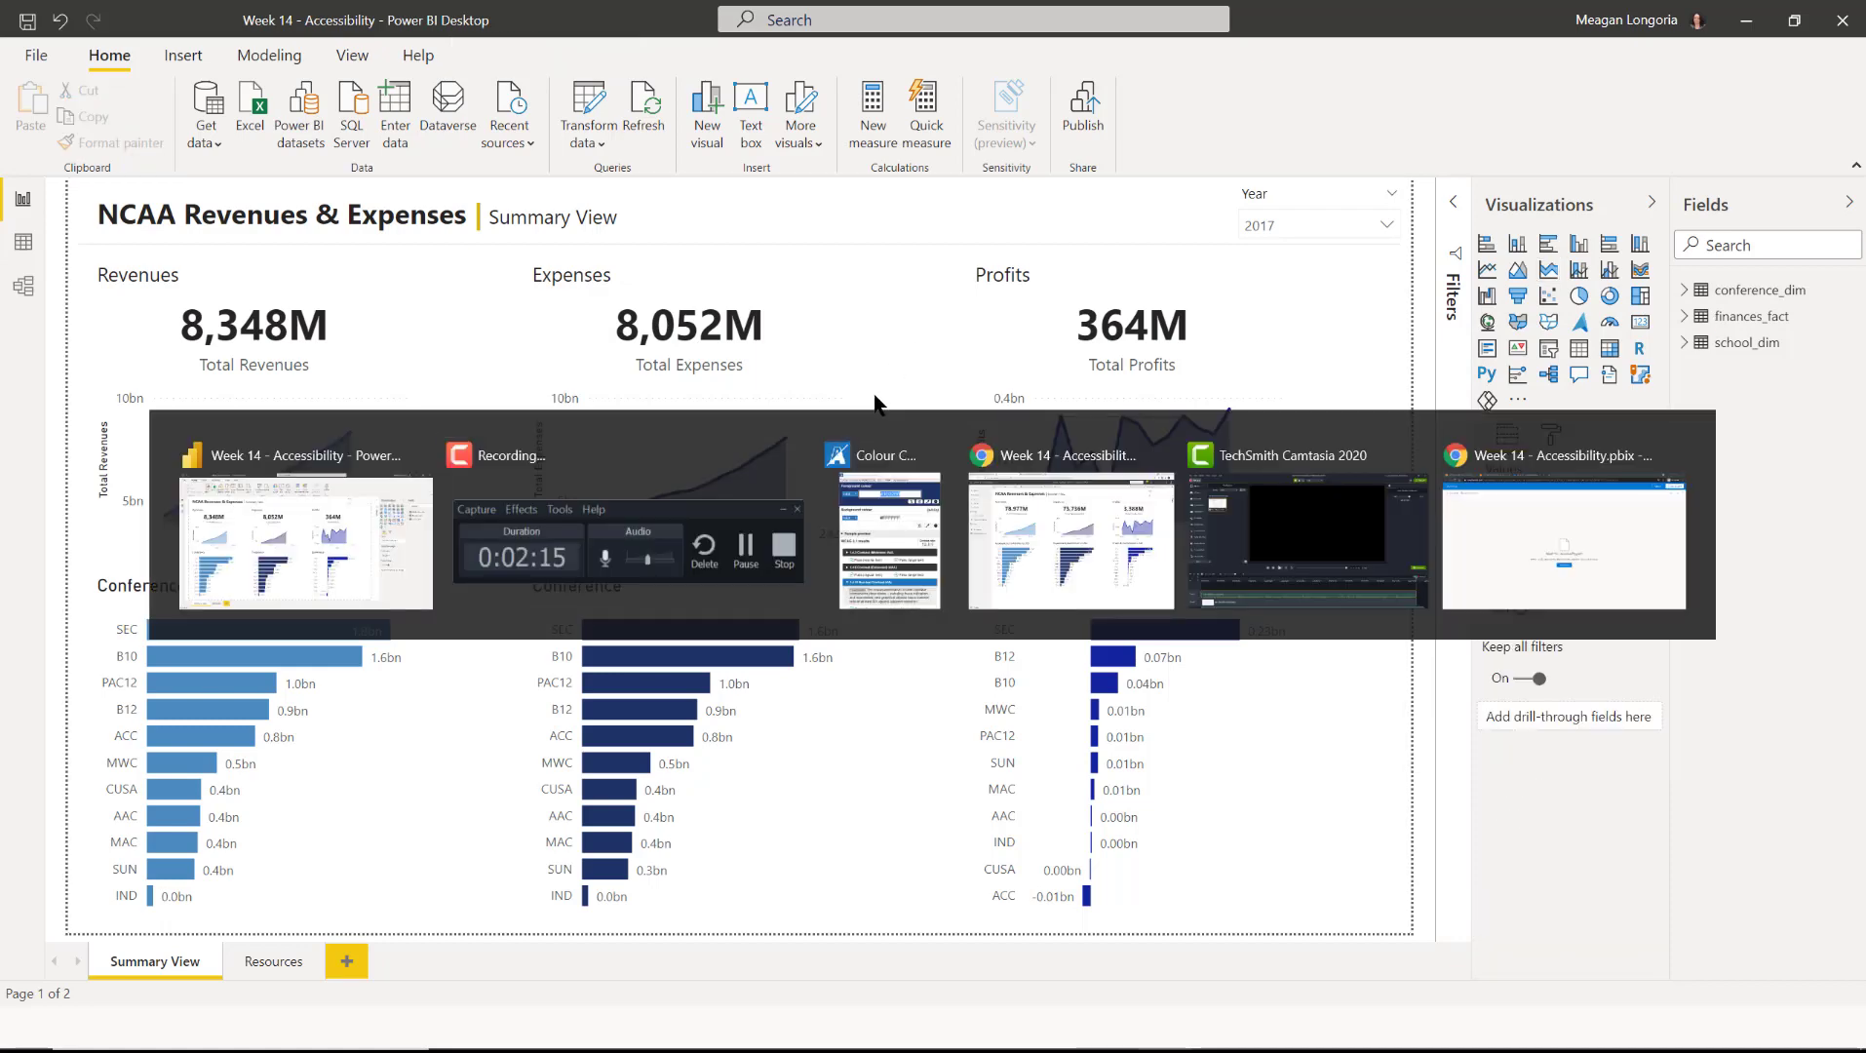
pyautogui.moveTo(1031, 156); pyautogui.dragTo(528, 156)
pyautogui.click(723, 283)
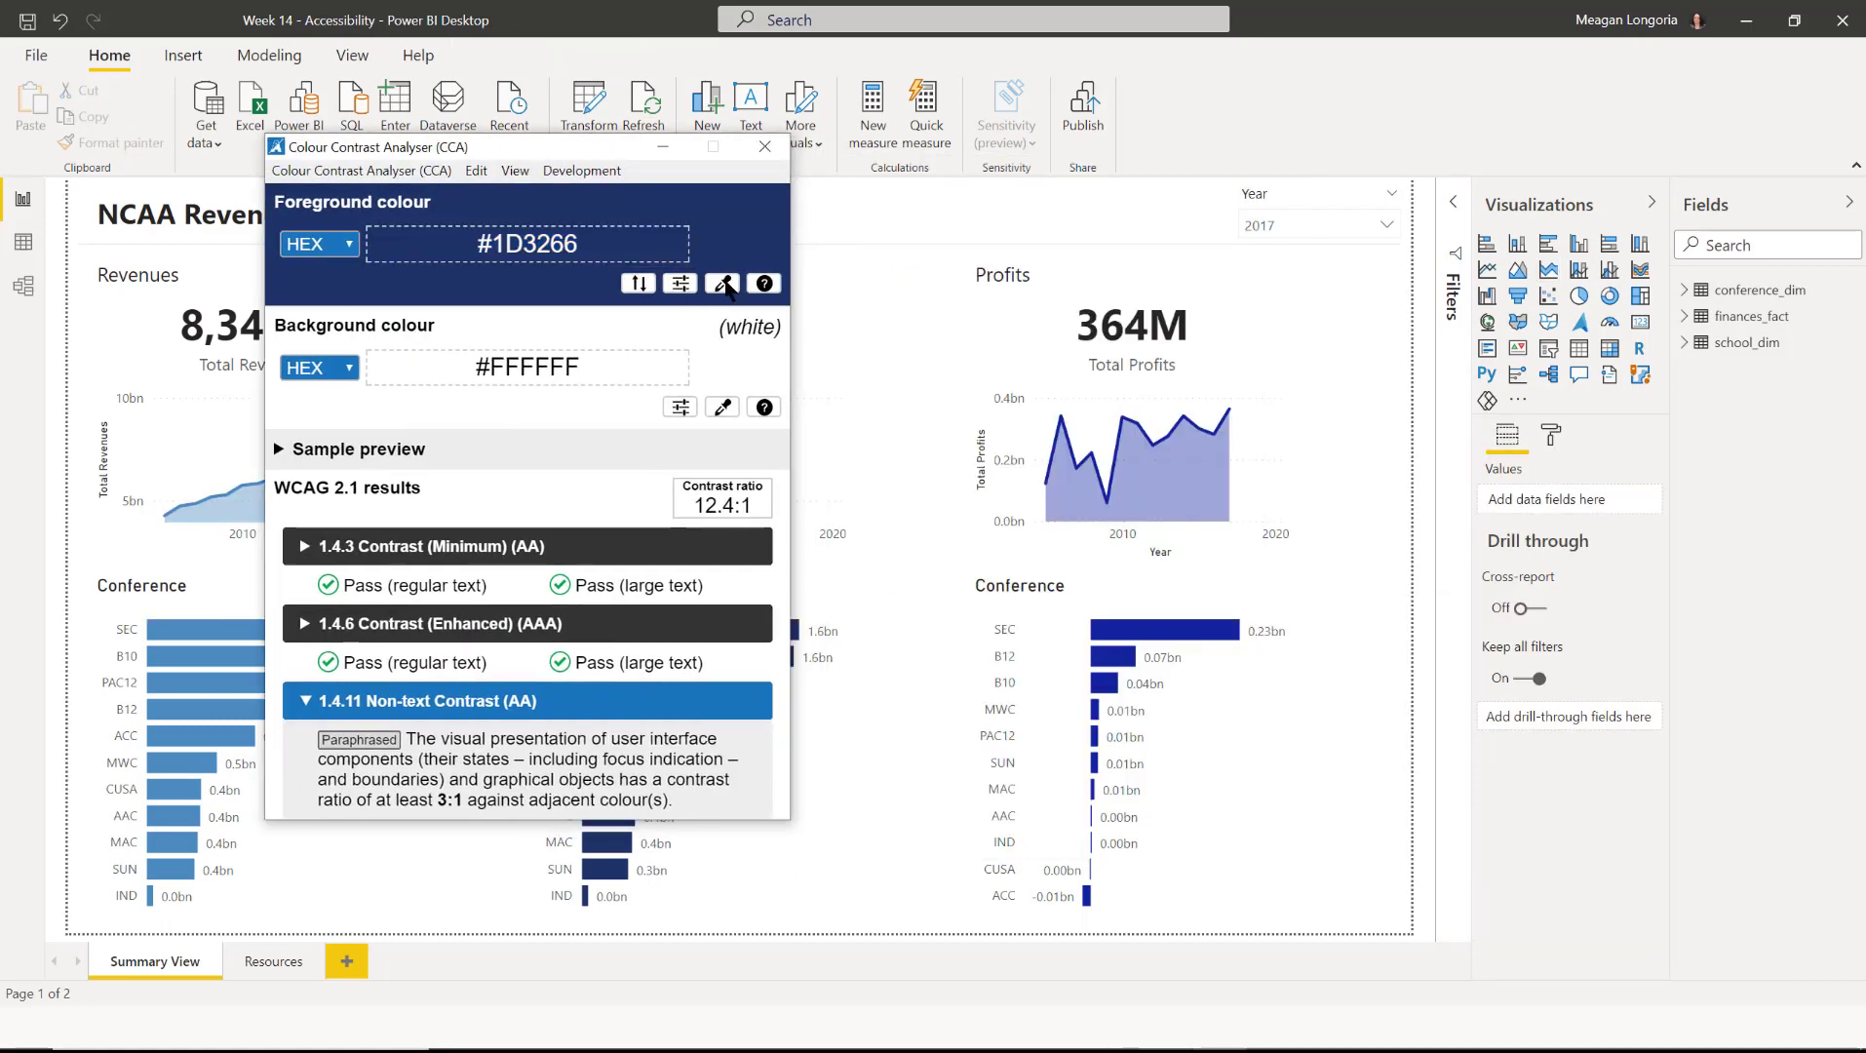
pyautogui.click(1145, 626)
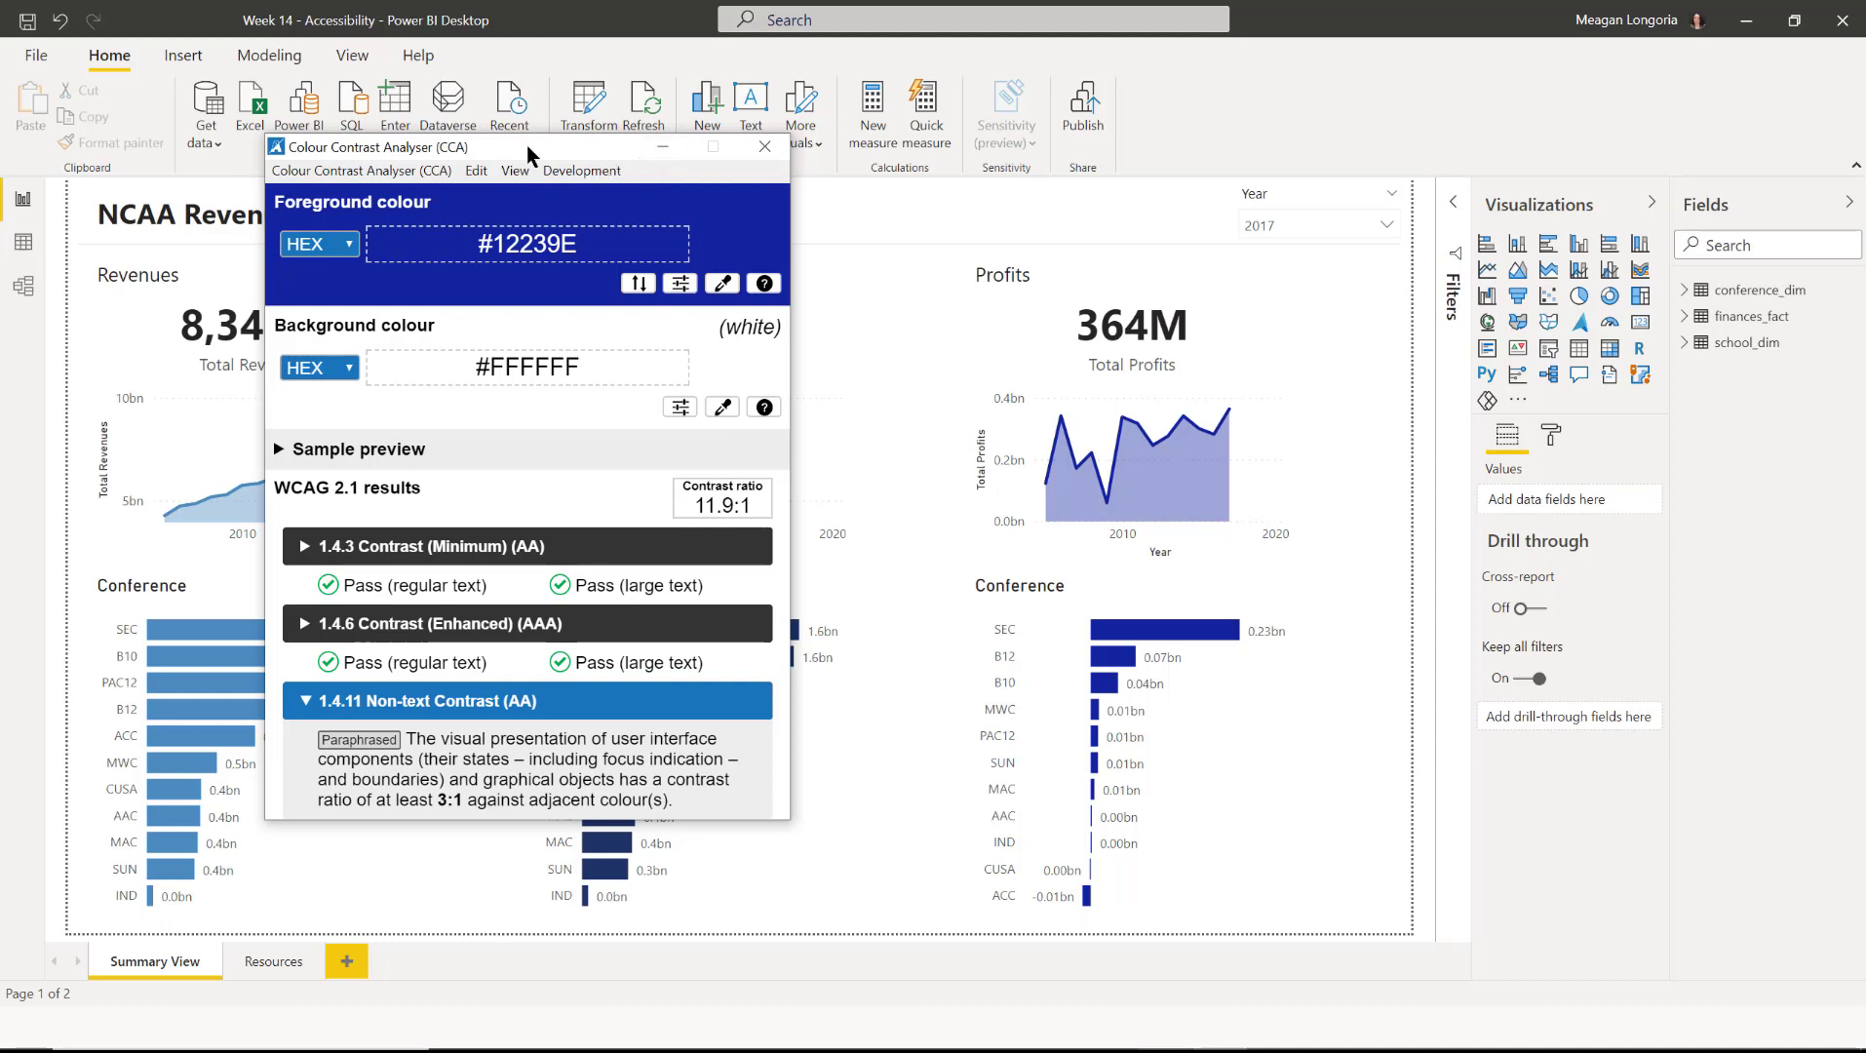
pyautogui.moveTo(526, 146); pyautogui.dragTo(490, 178)
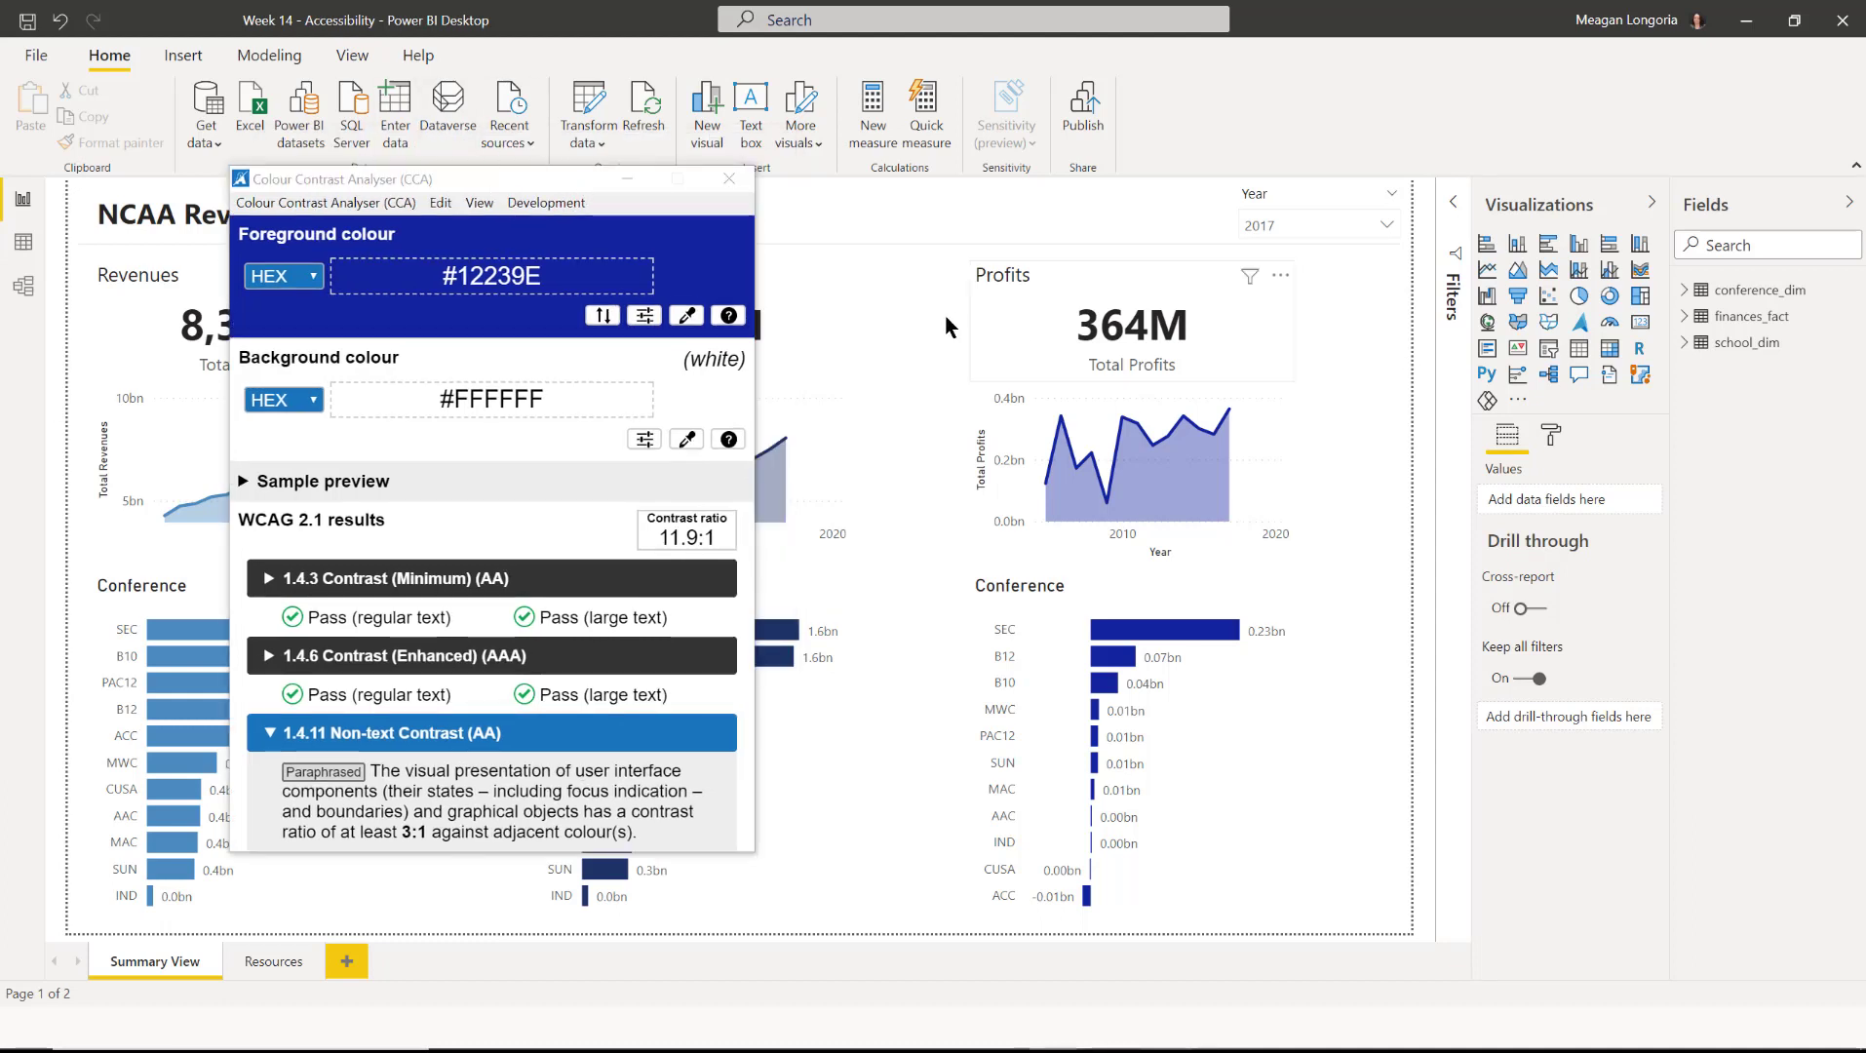
pyautogui.moveTo(643, 189); pyautogui.dragTo(1208, 194)
# Test the Revenues card's data label colour #252423 against white, giving 15.5:1.
pyautogui.click(343, 332)
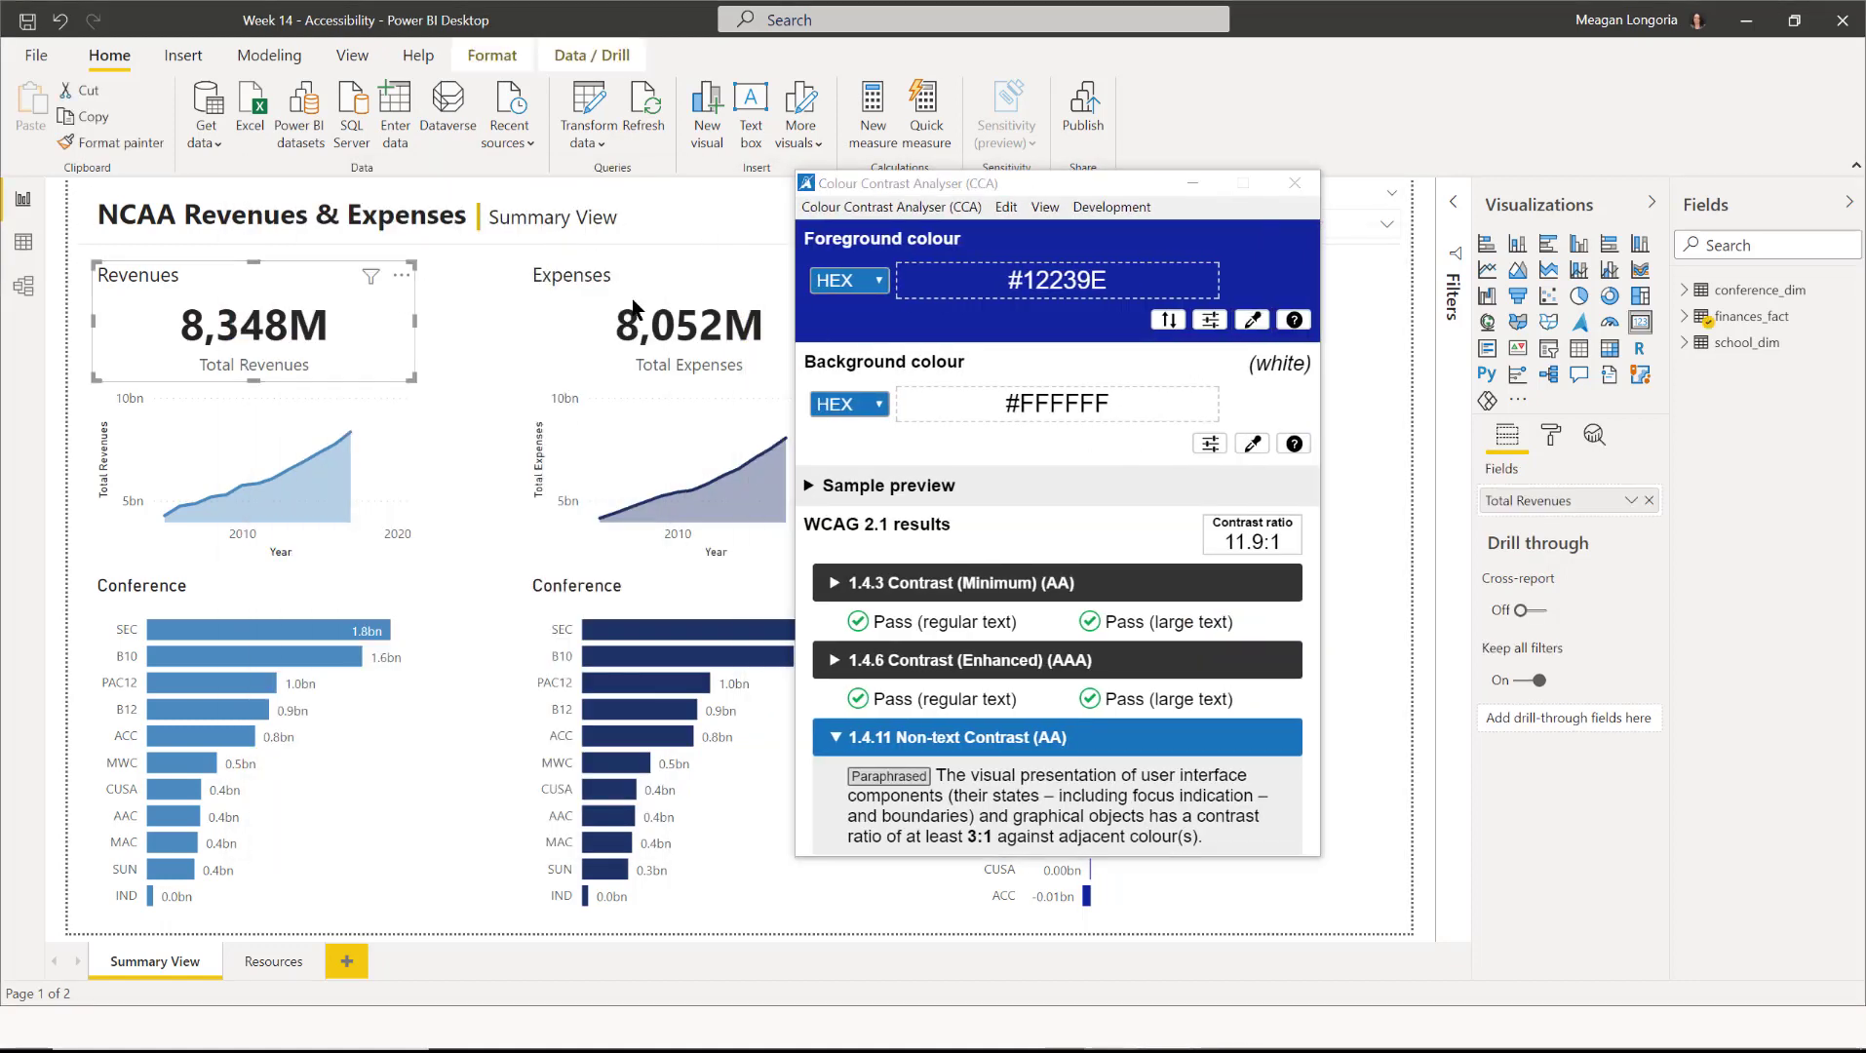
pyautogui.click(1556, 434)
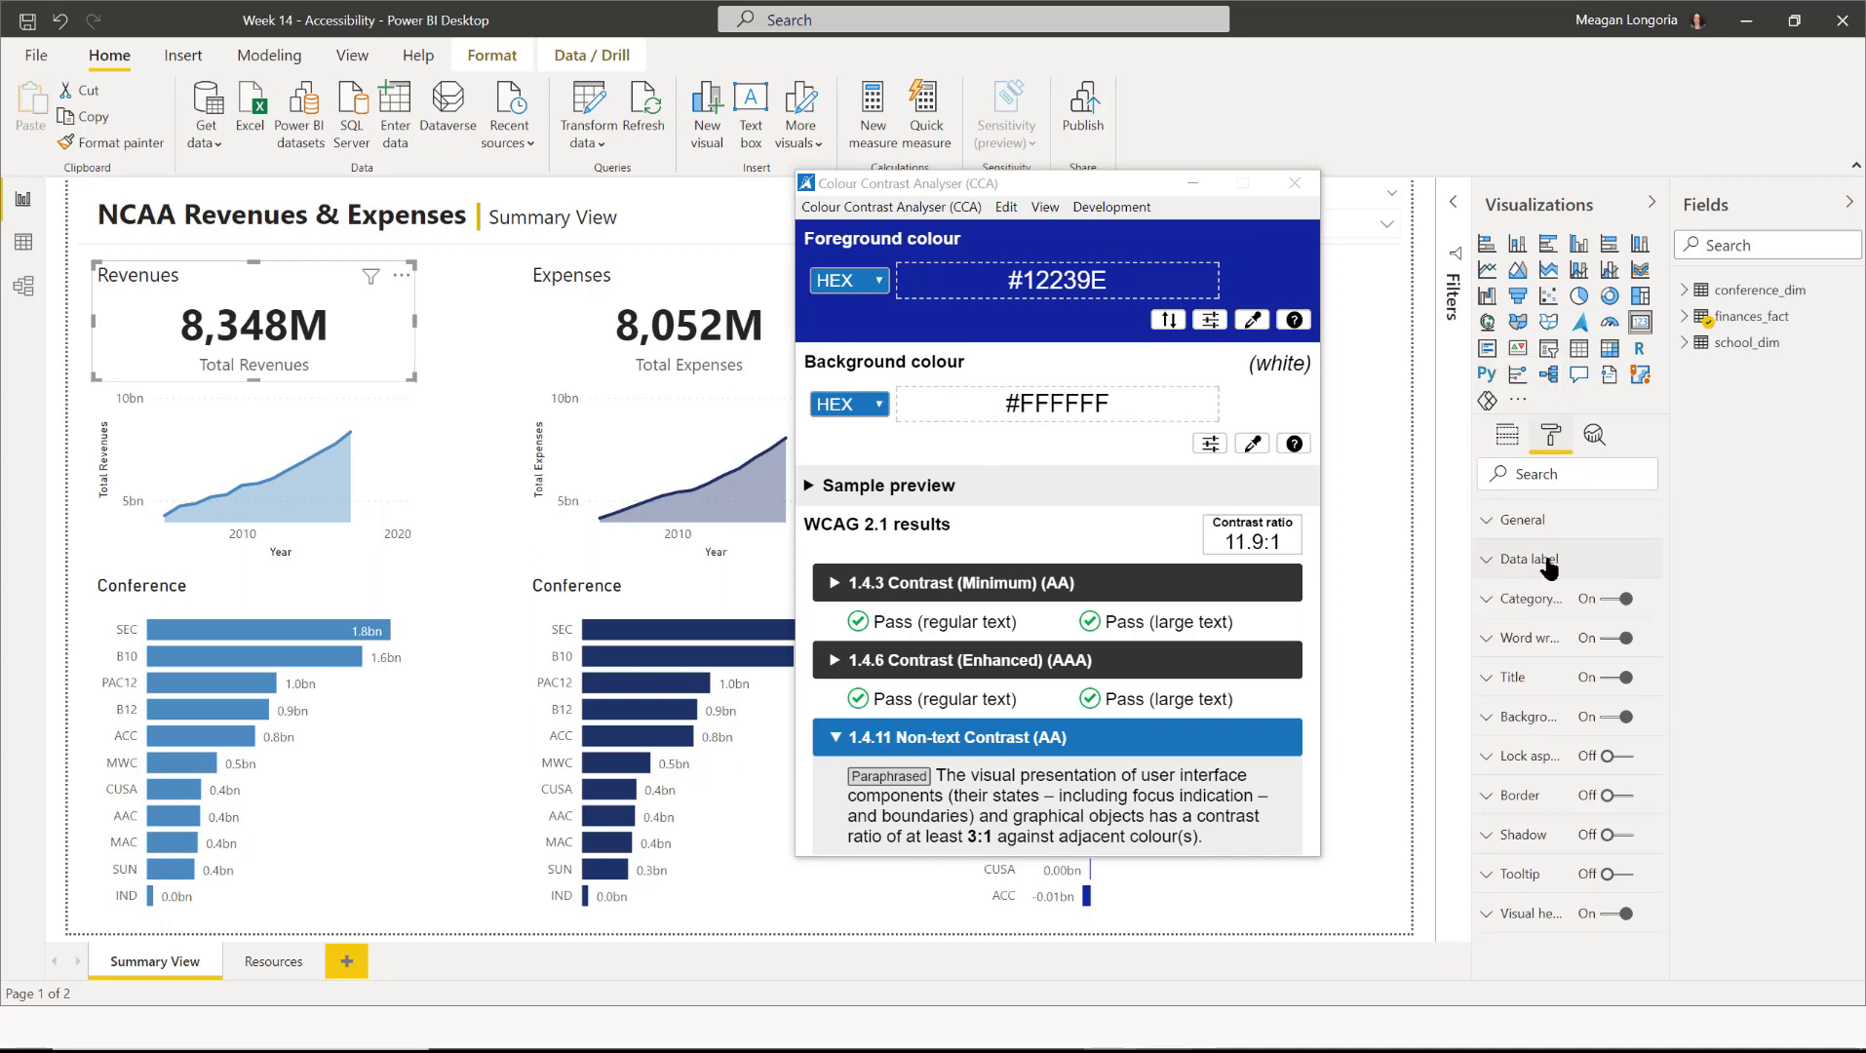
pyautogui.click(1551, 560)
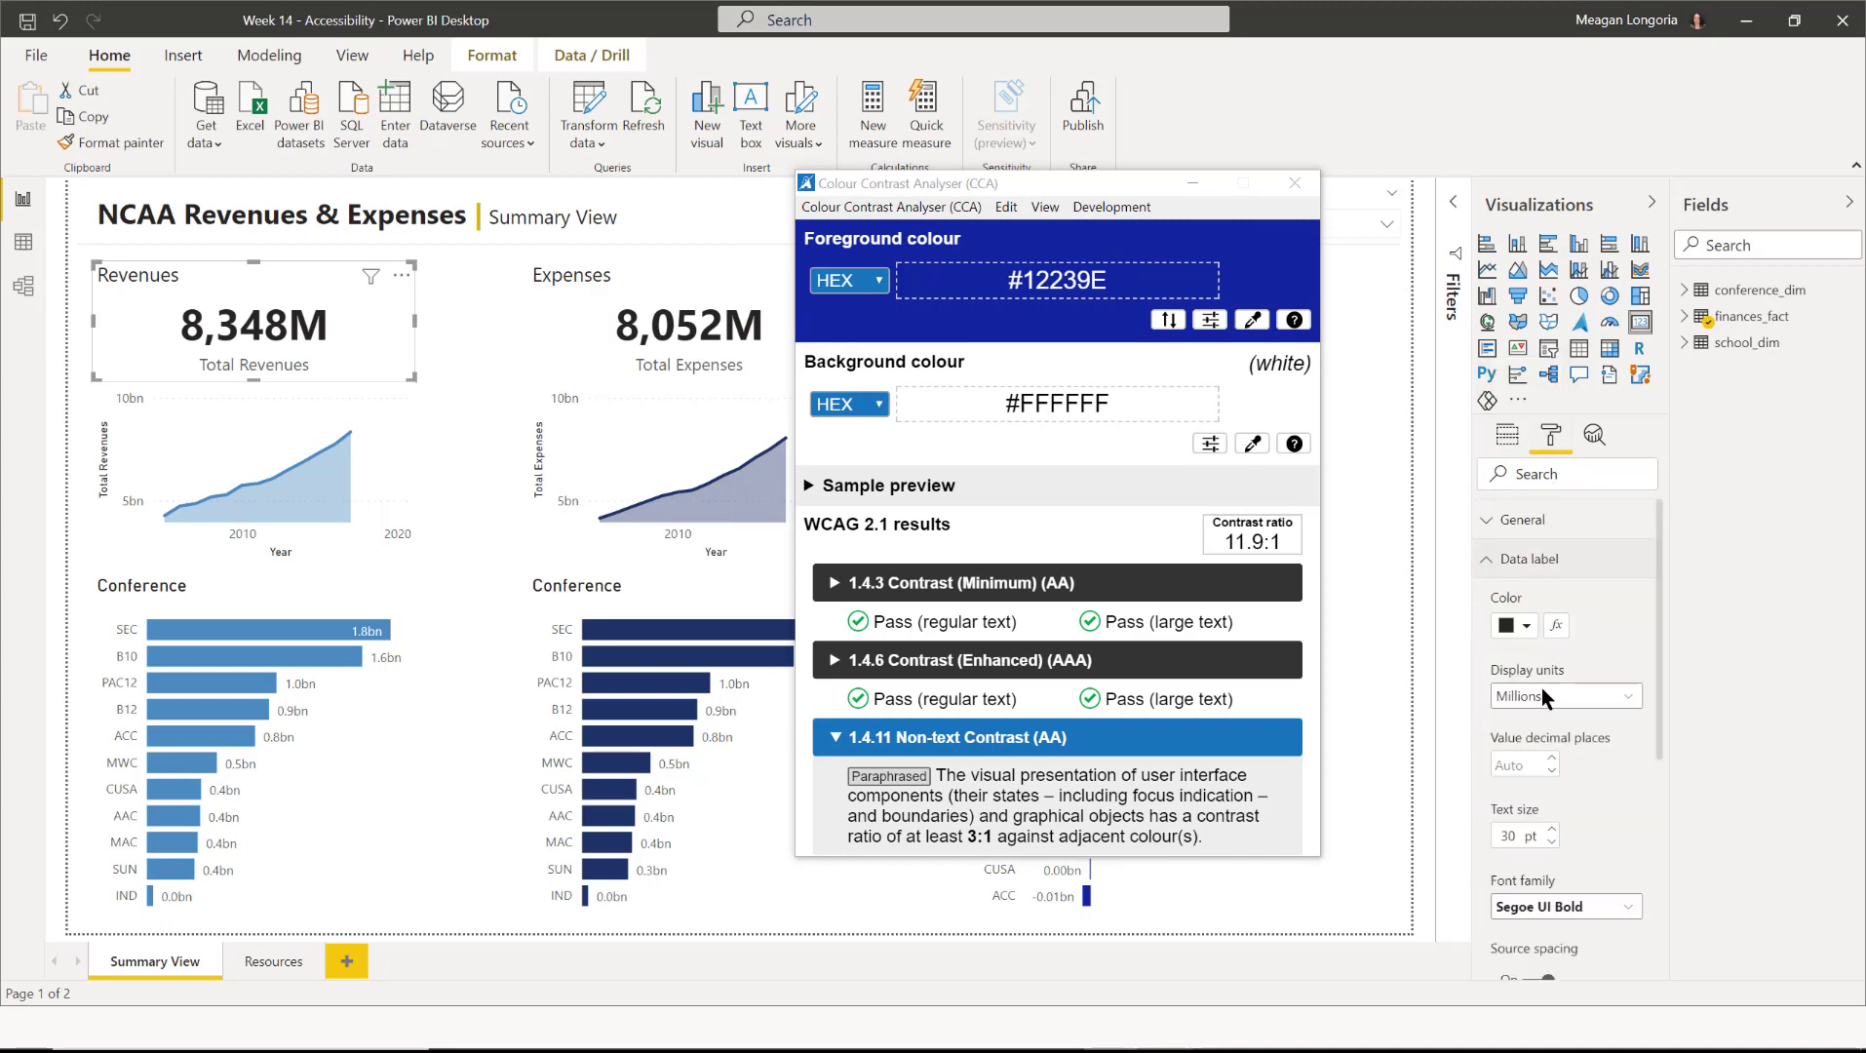
pyautogui.click(1527, 628)
pyautogui.click(1559, 977)
pyautogui.hotkey('ctrl', 'c')
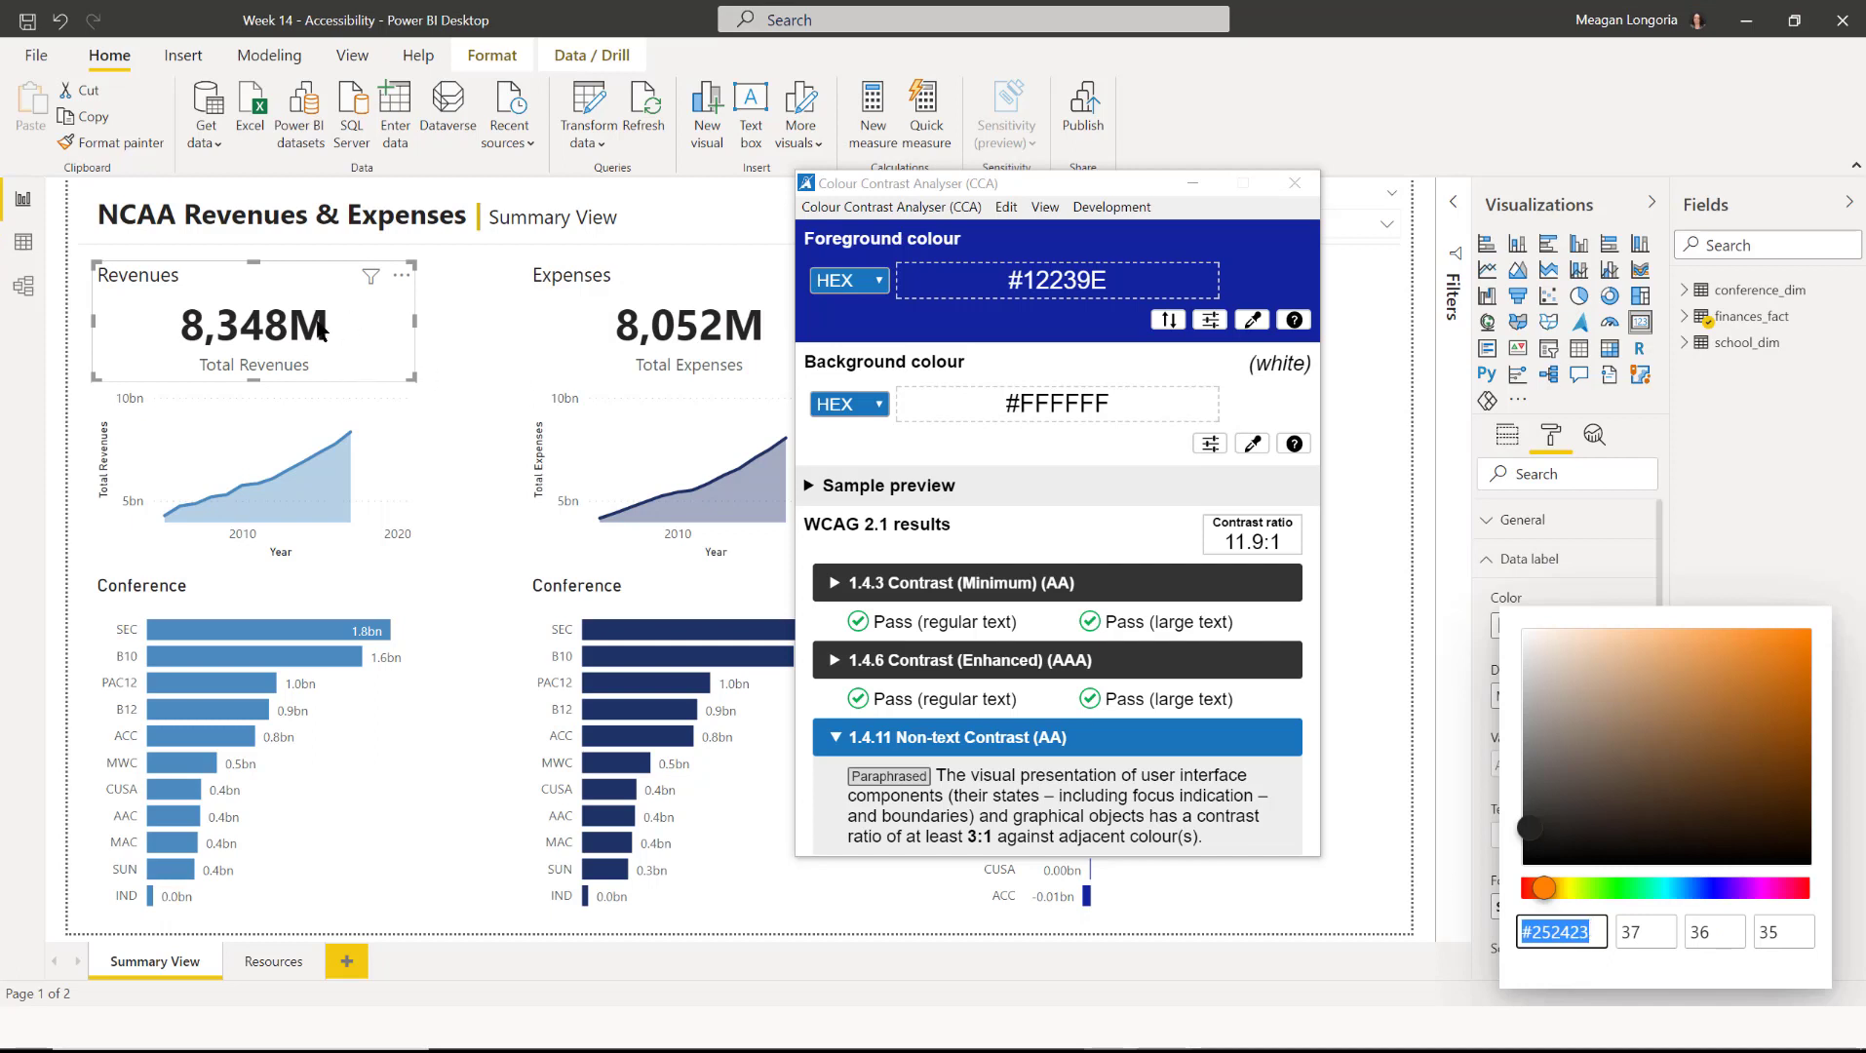
pyautogui.click(1061, 290)
pyautogui.hotkey('ctrl', 'v')
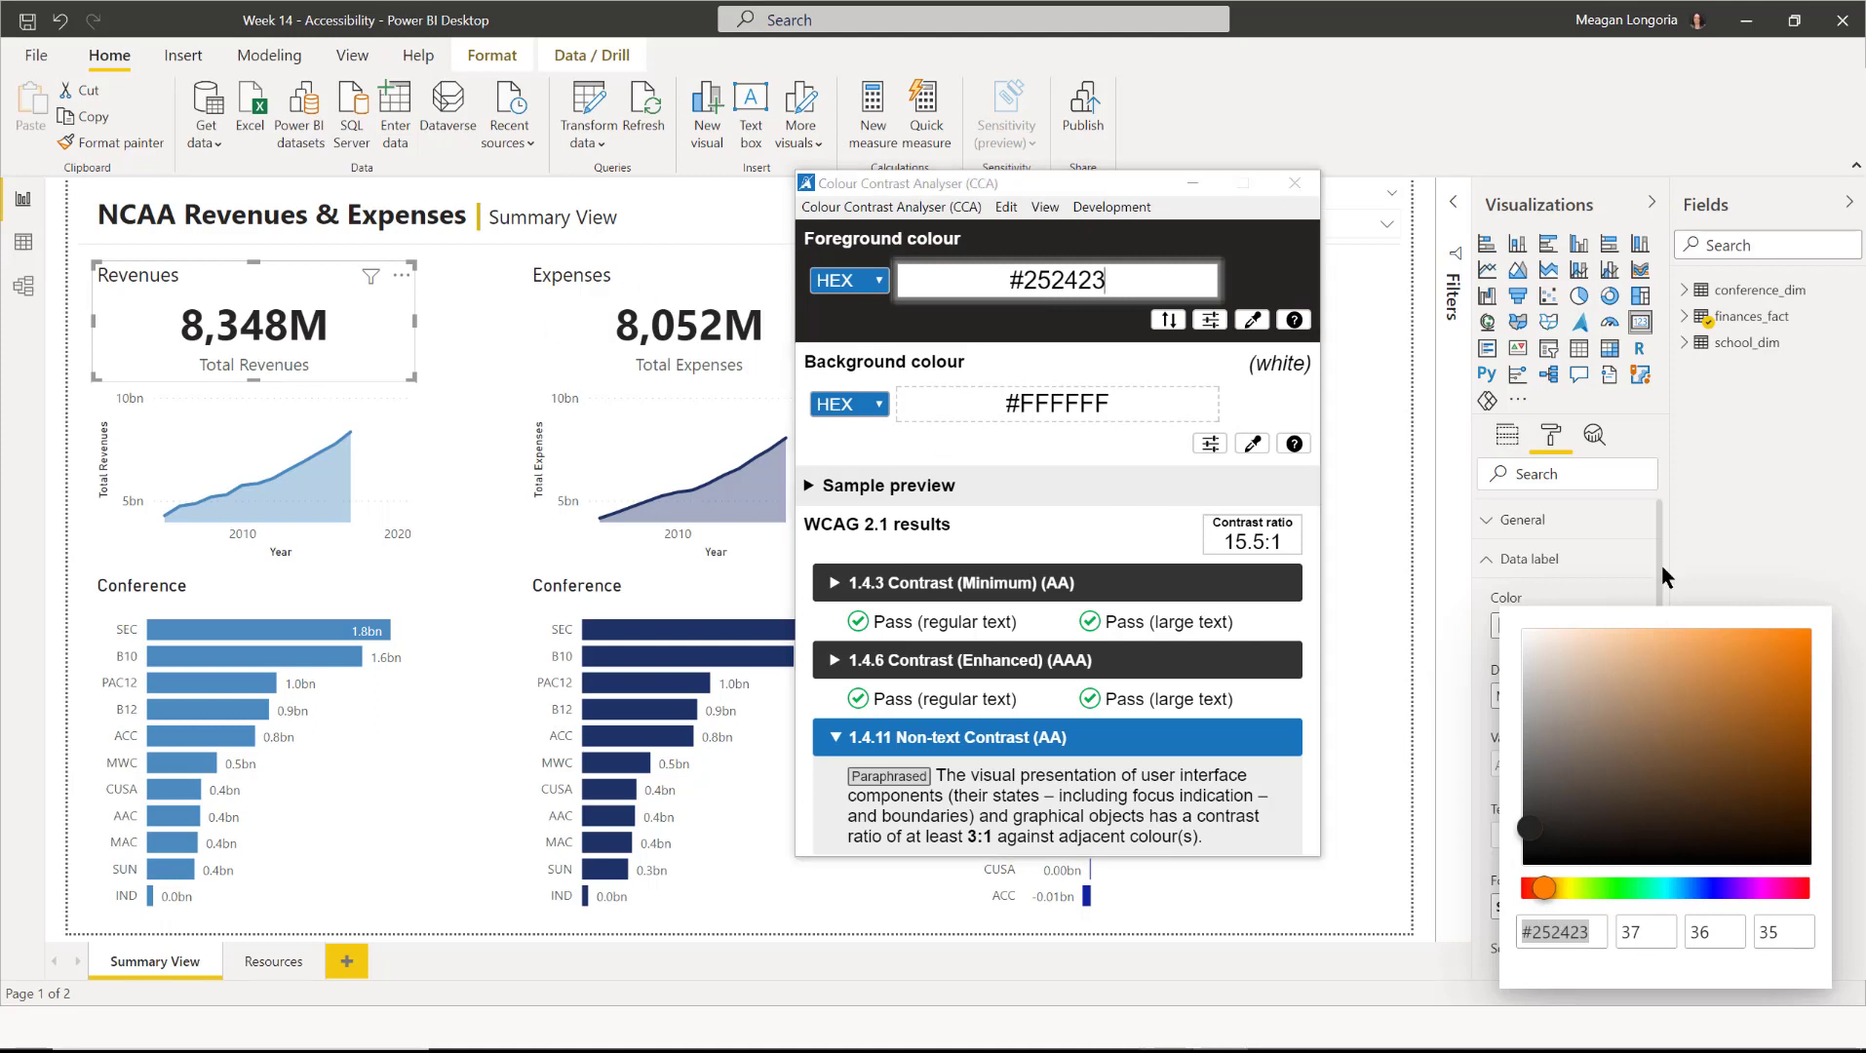
pyautogui.click(1626, 583)
# Test the Revenues card's category label colour #605E5C against white, giving 6.5:1.
pyautogui.click(1508, 564)
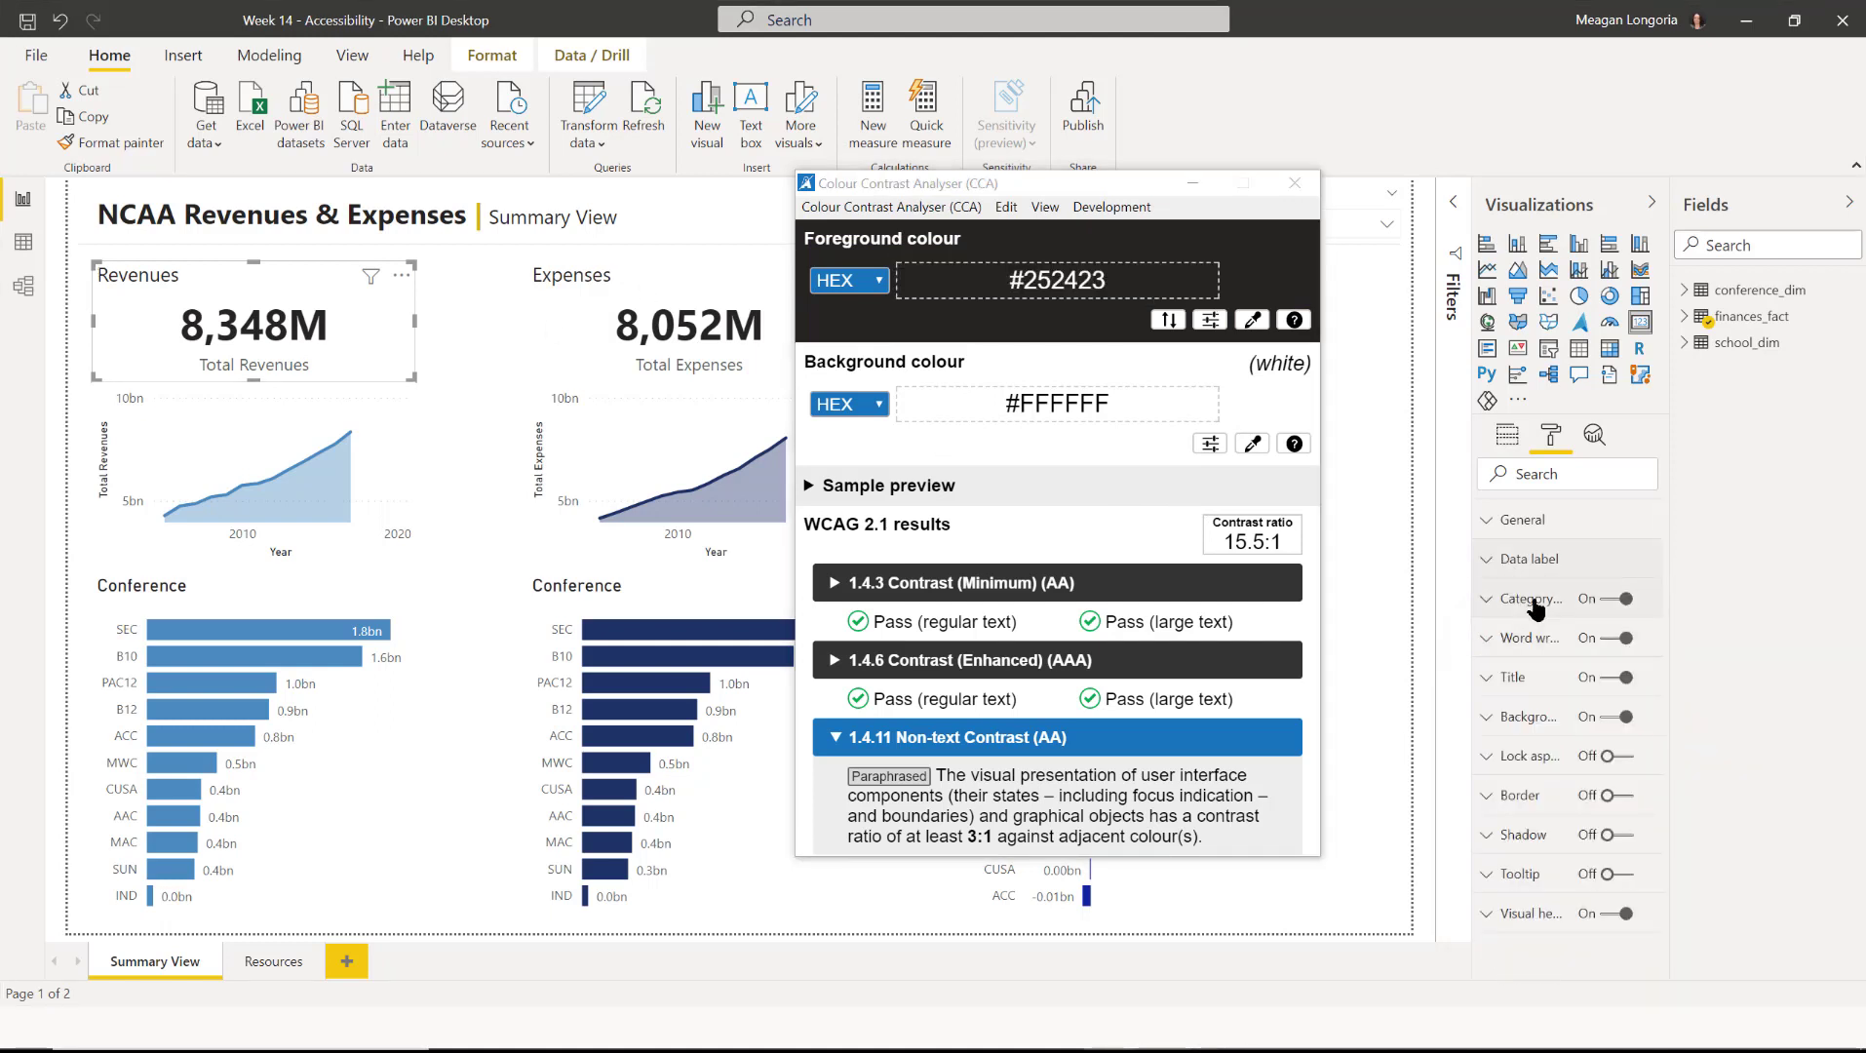
pyautogui.click(1528, 599)
pyautogui.click(1527, 669)
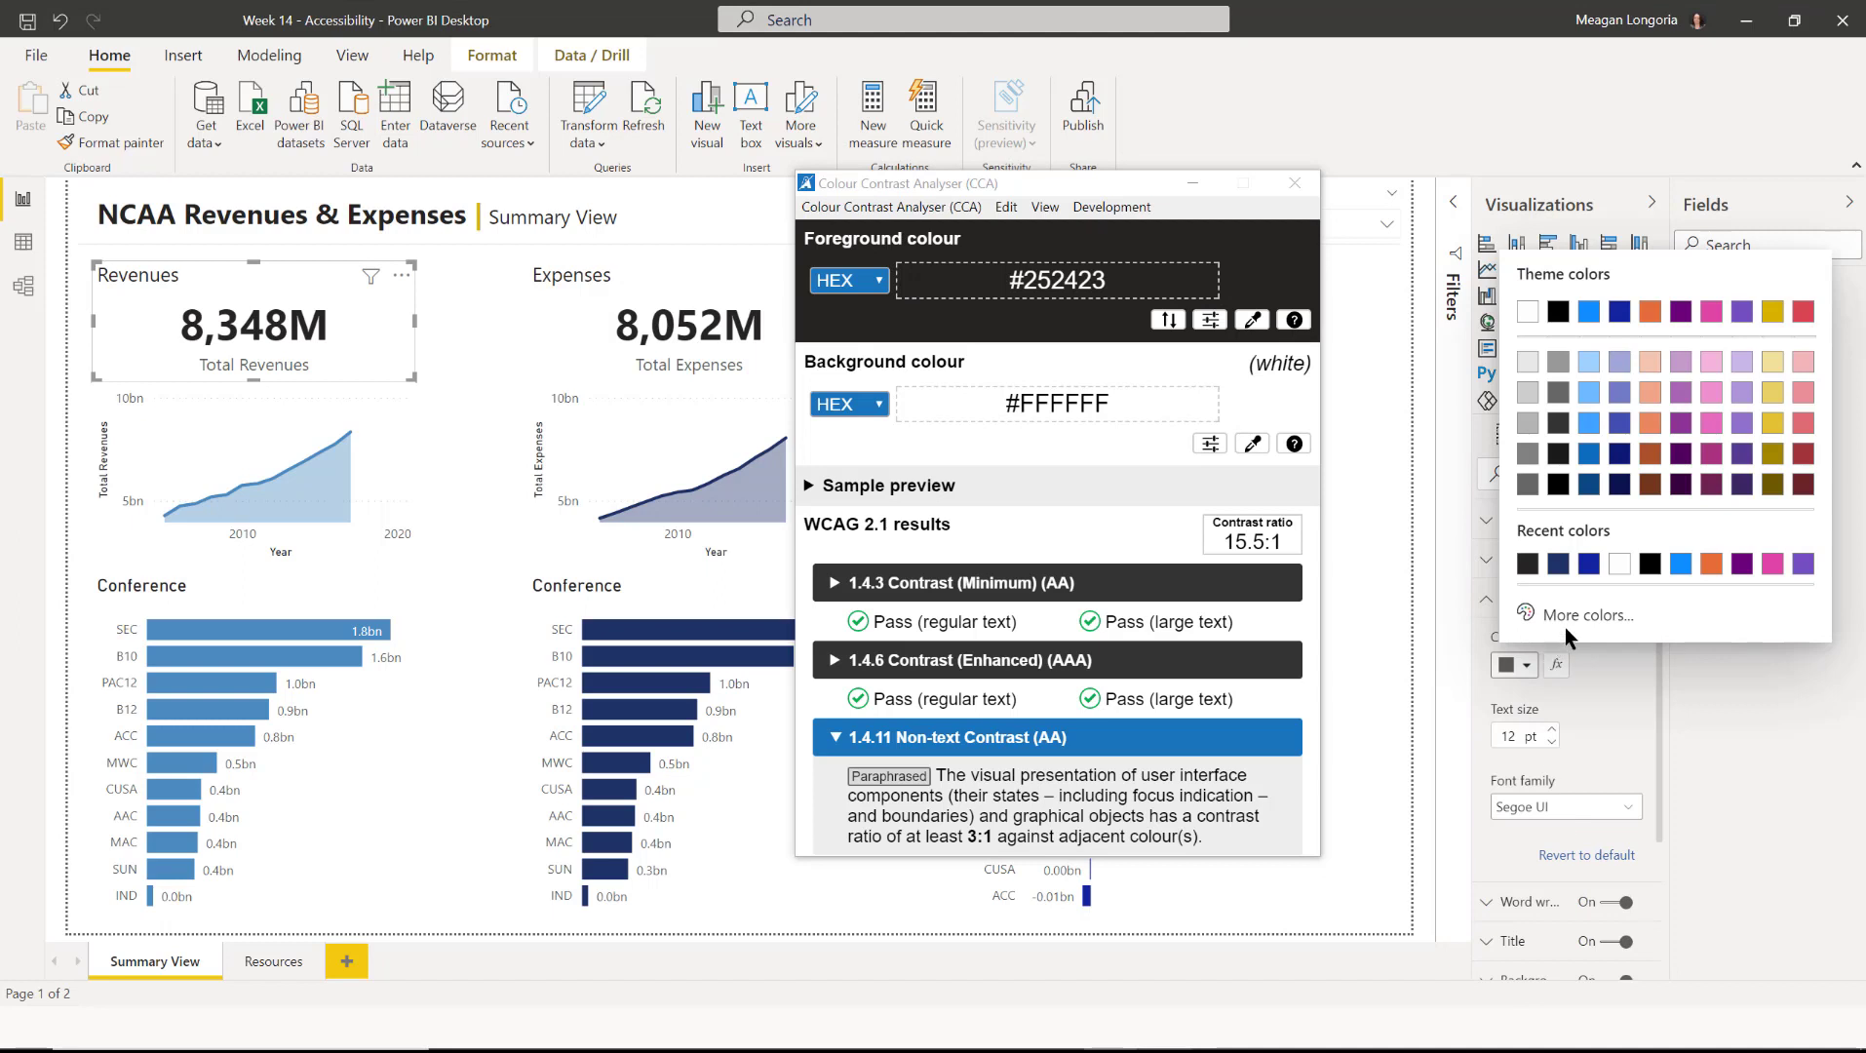
pyautogui.click(1563, 624)
pyautogui.hotkey('ctrl', 'c')
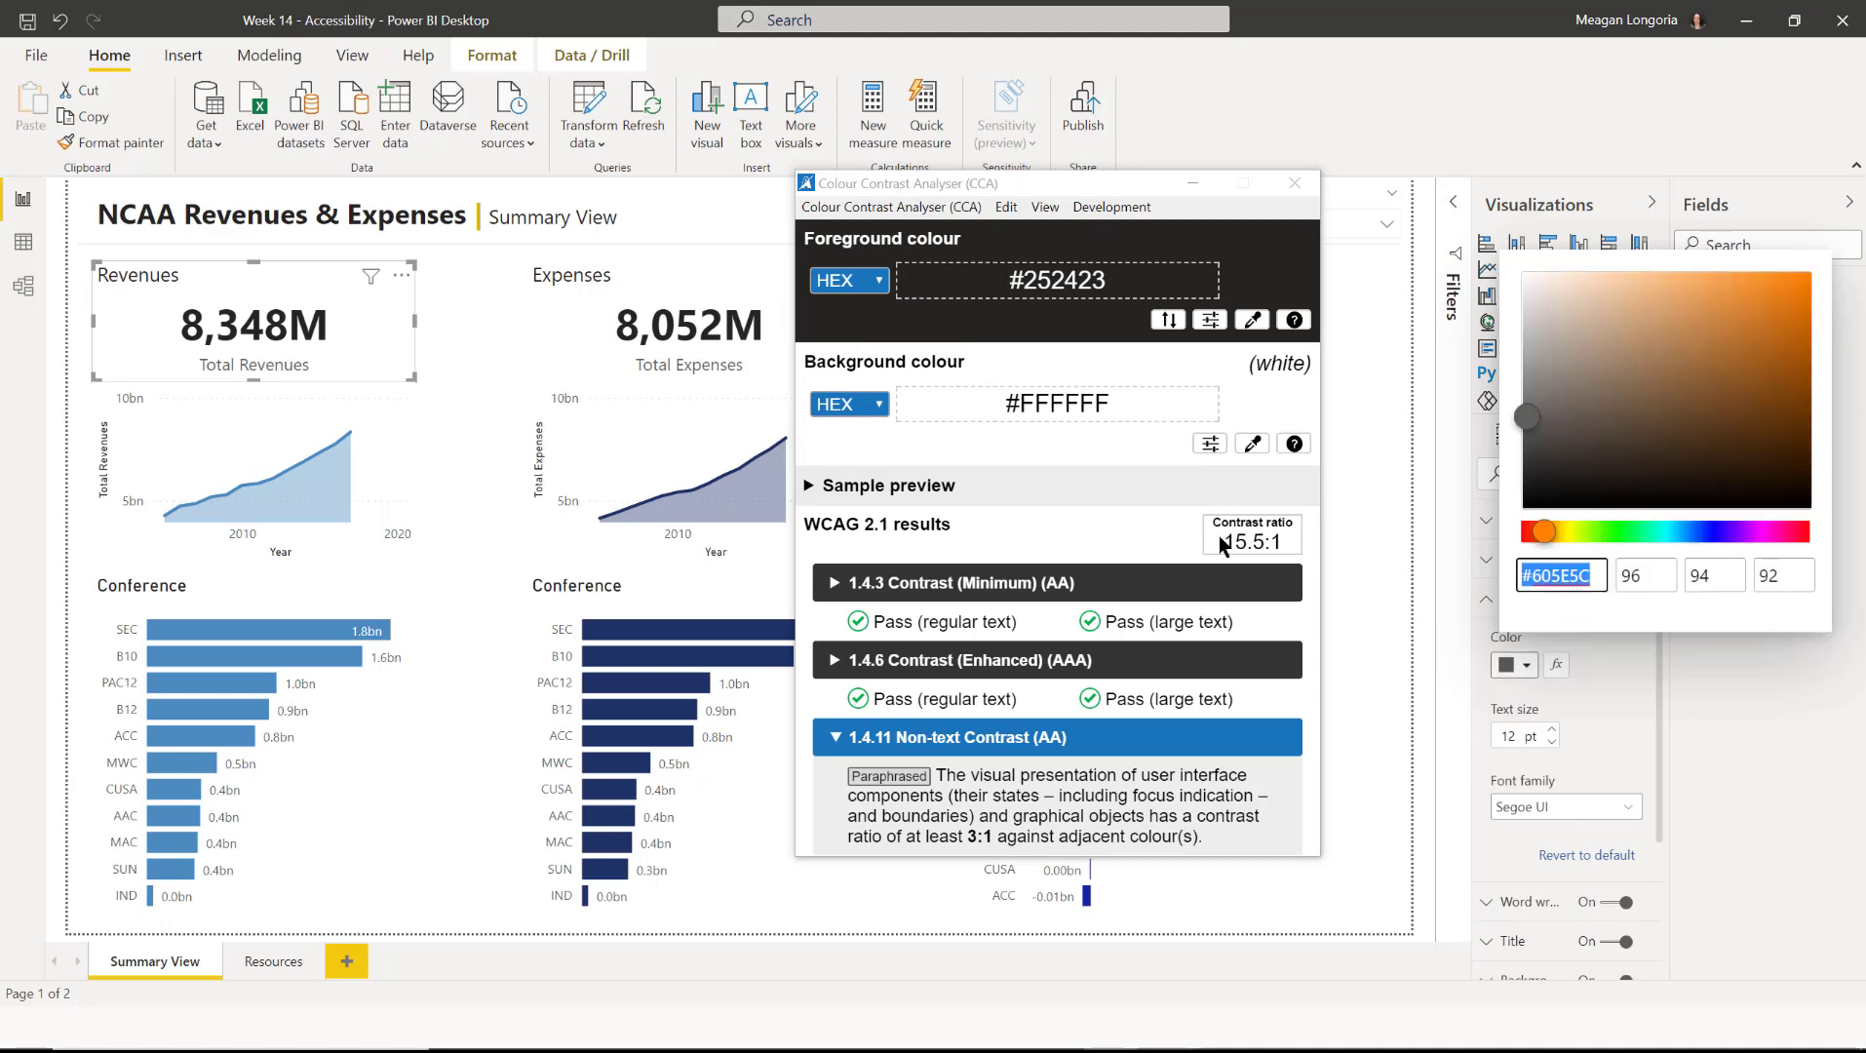
pyautogui.click(1004, 281)
pyautogui.hotkey('ctrl', 'a')
pyautogui.hotkey('ctrl', 'v')
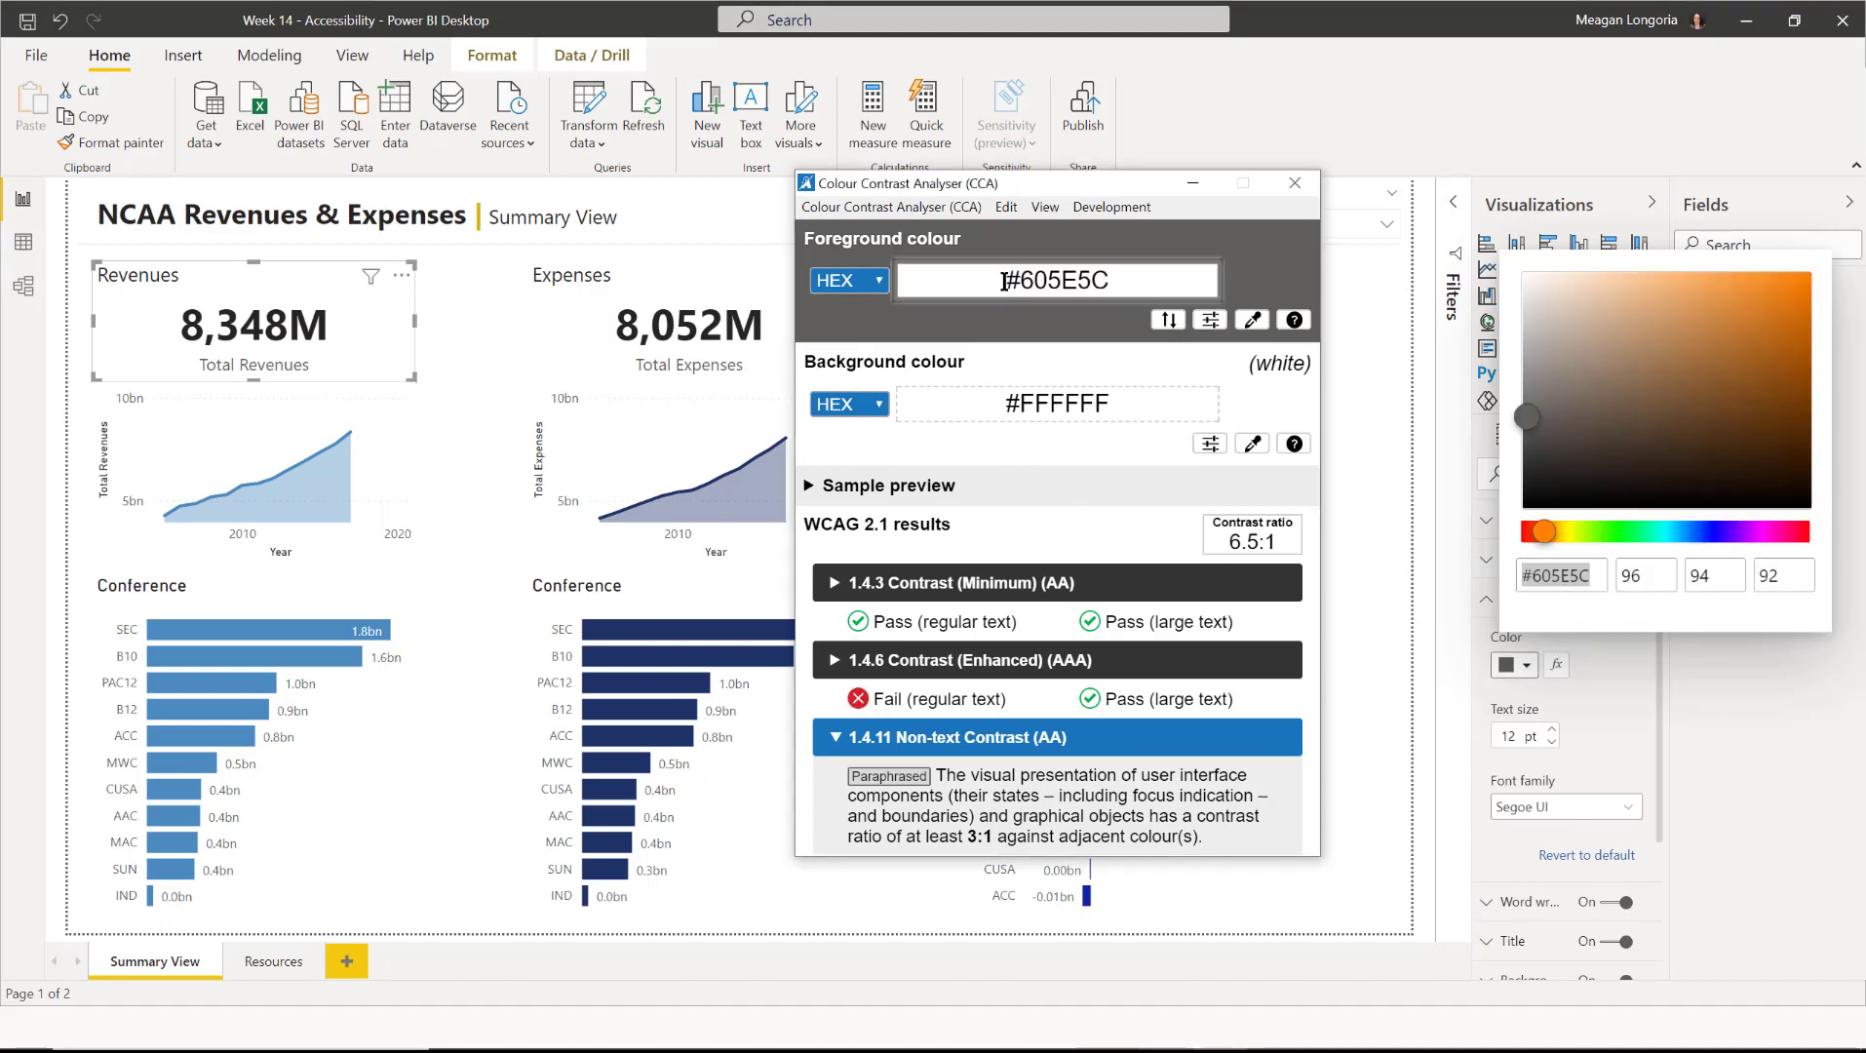
# Set the Revenues area chart's X-axis labels and X-axis title to dark grey #605E5C.
pyautogui.press('Return')
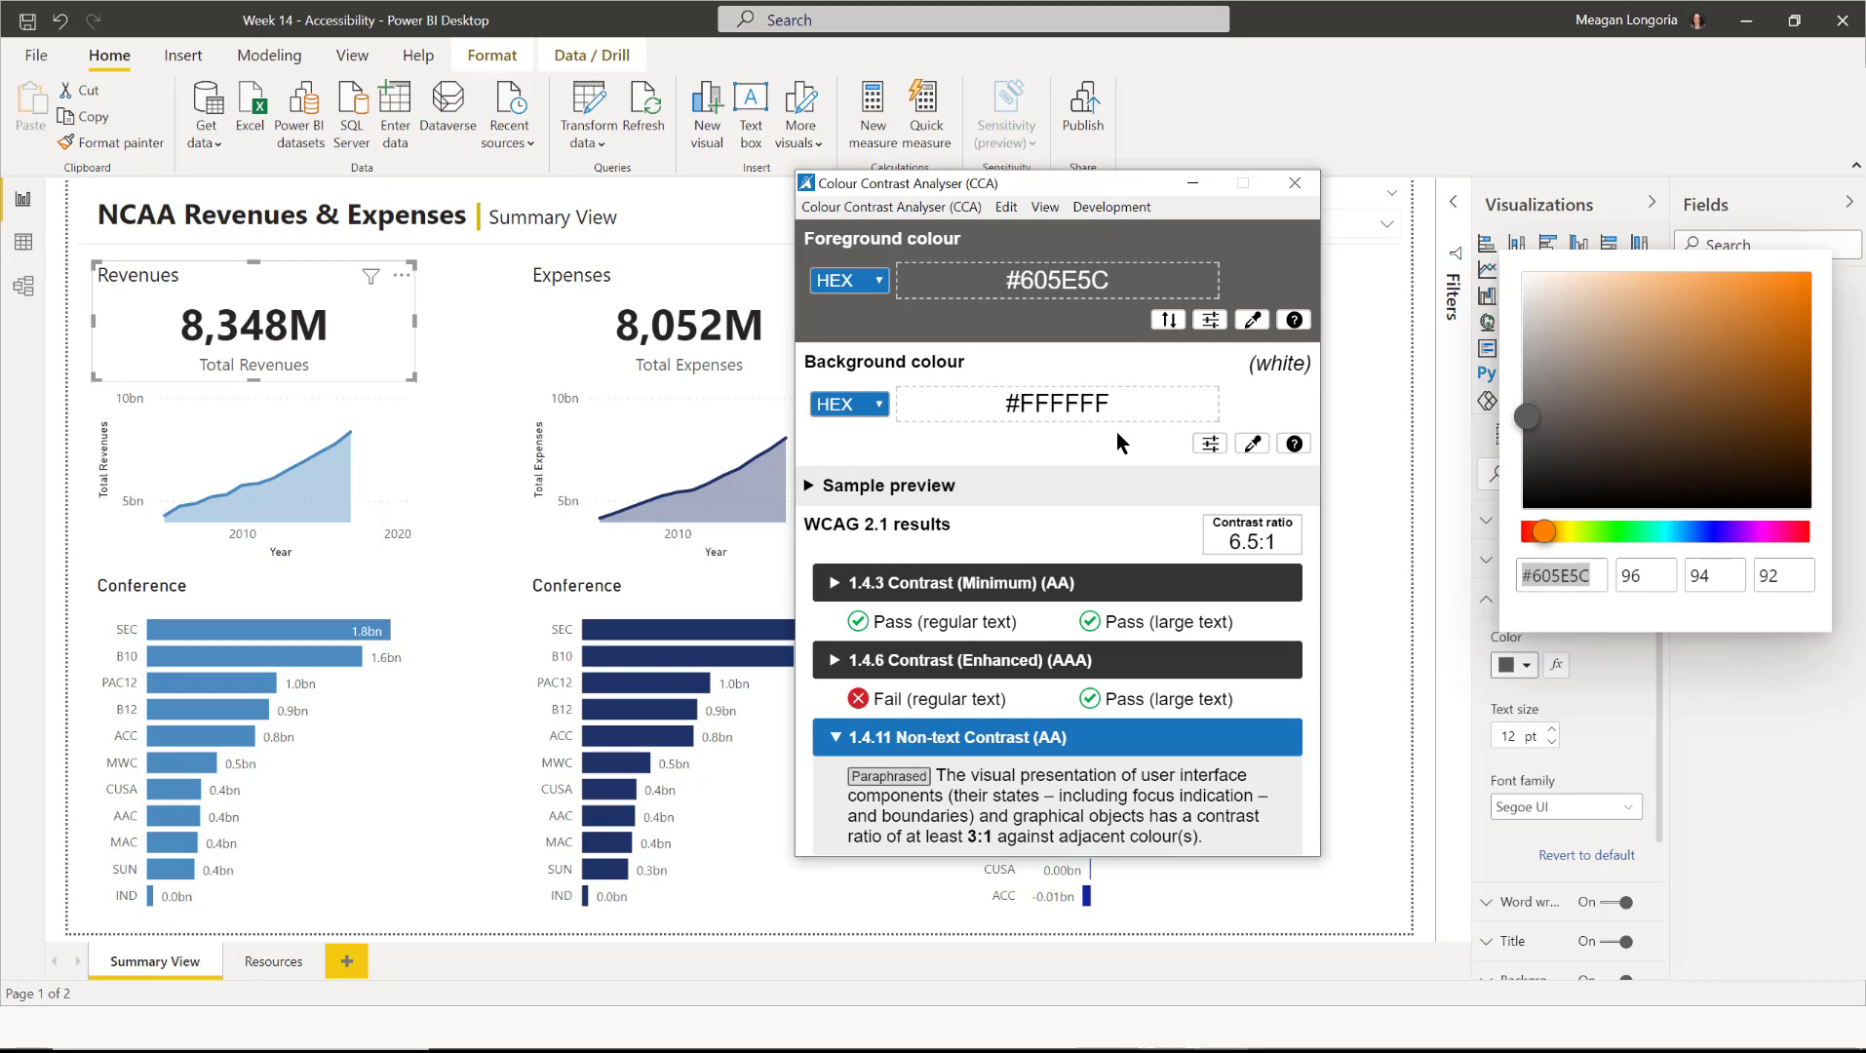
pyautogui.click(391, 466)
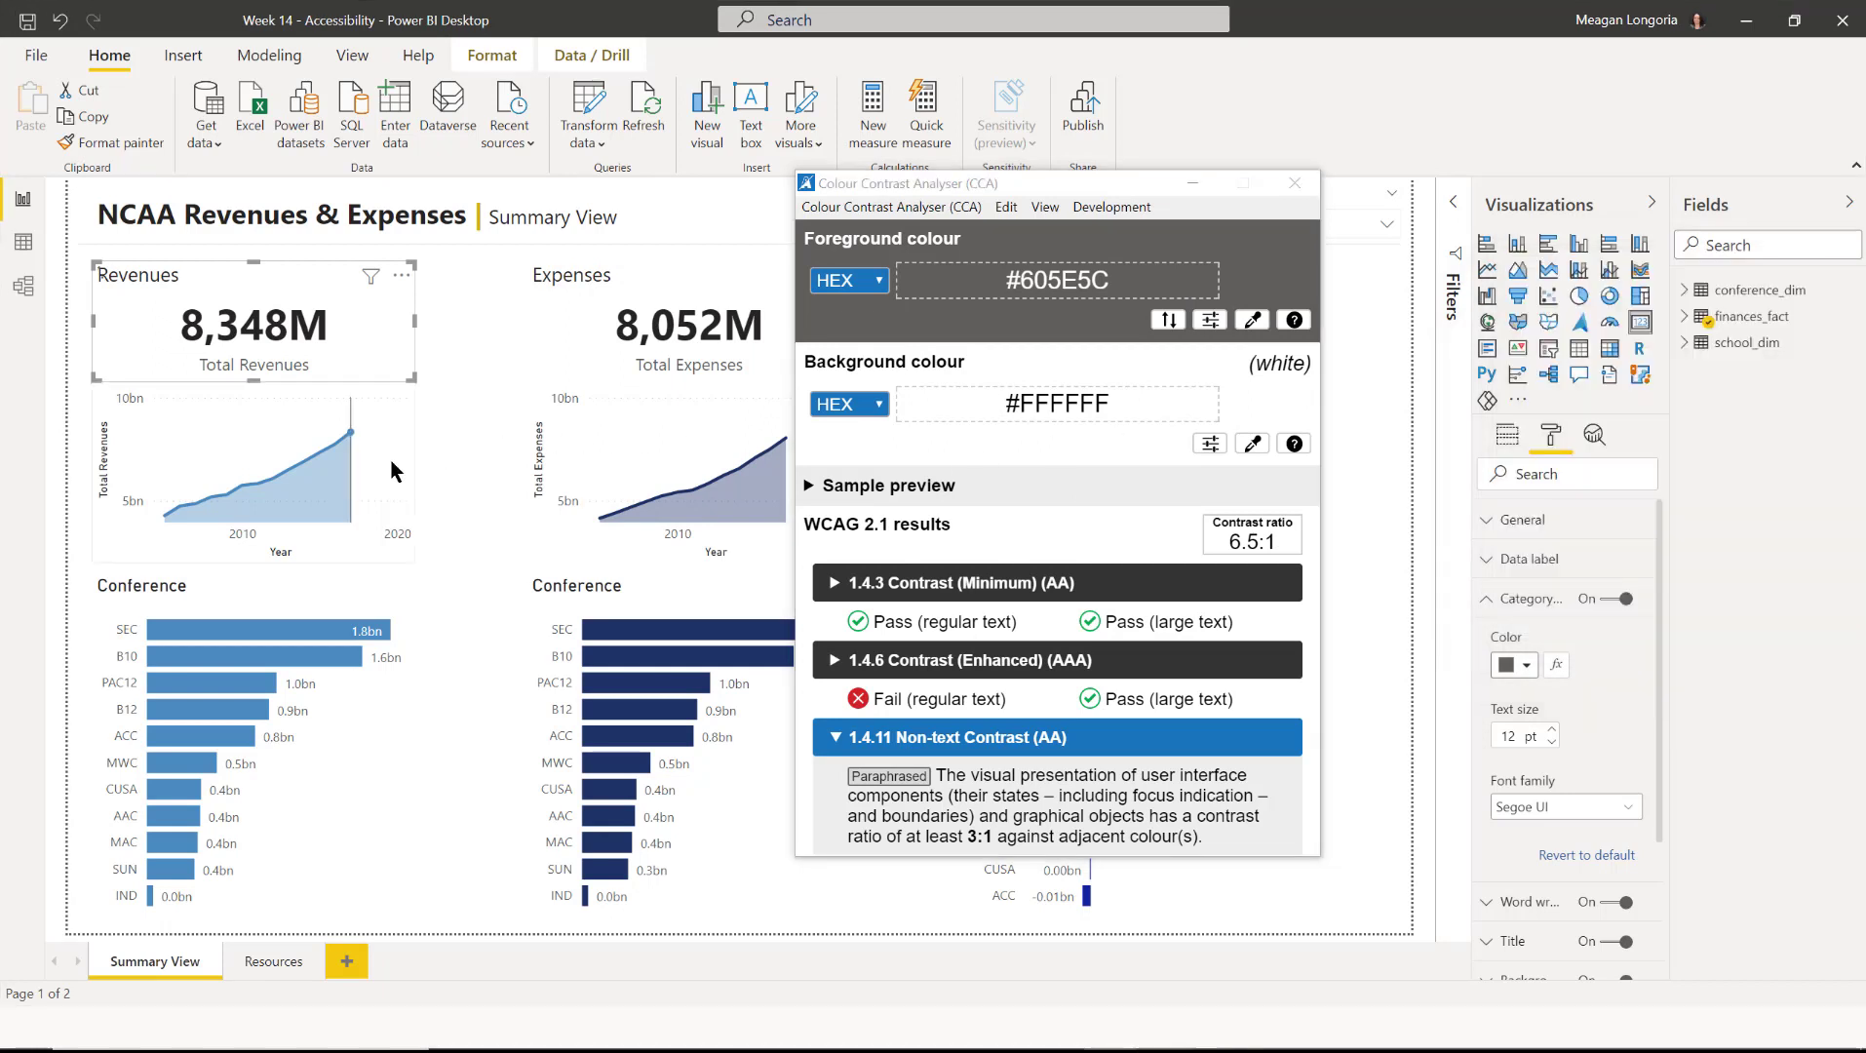
pyautogui.click(389, 475)
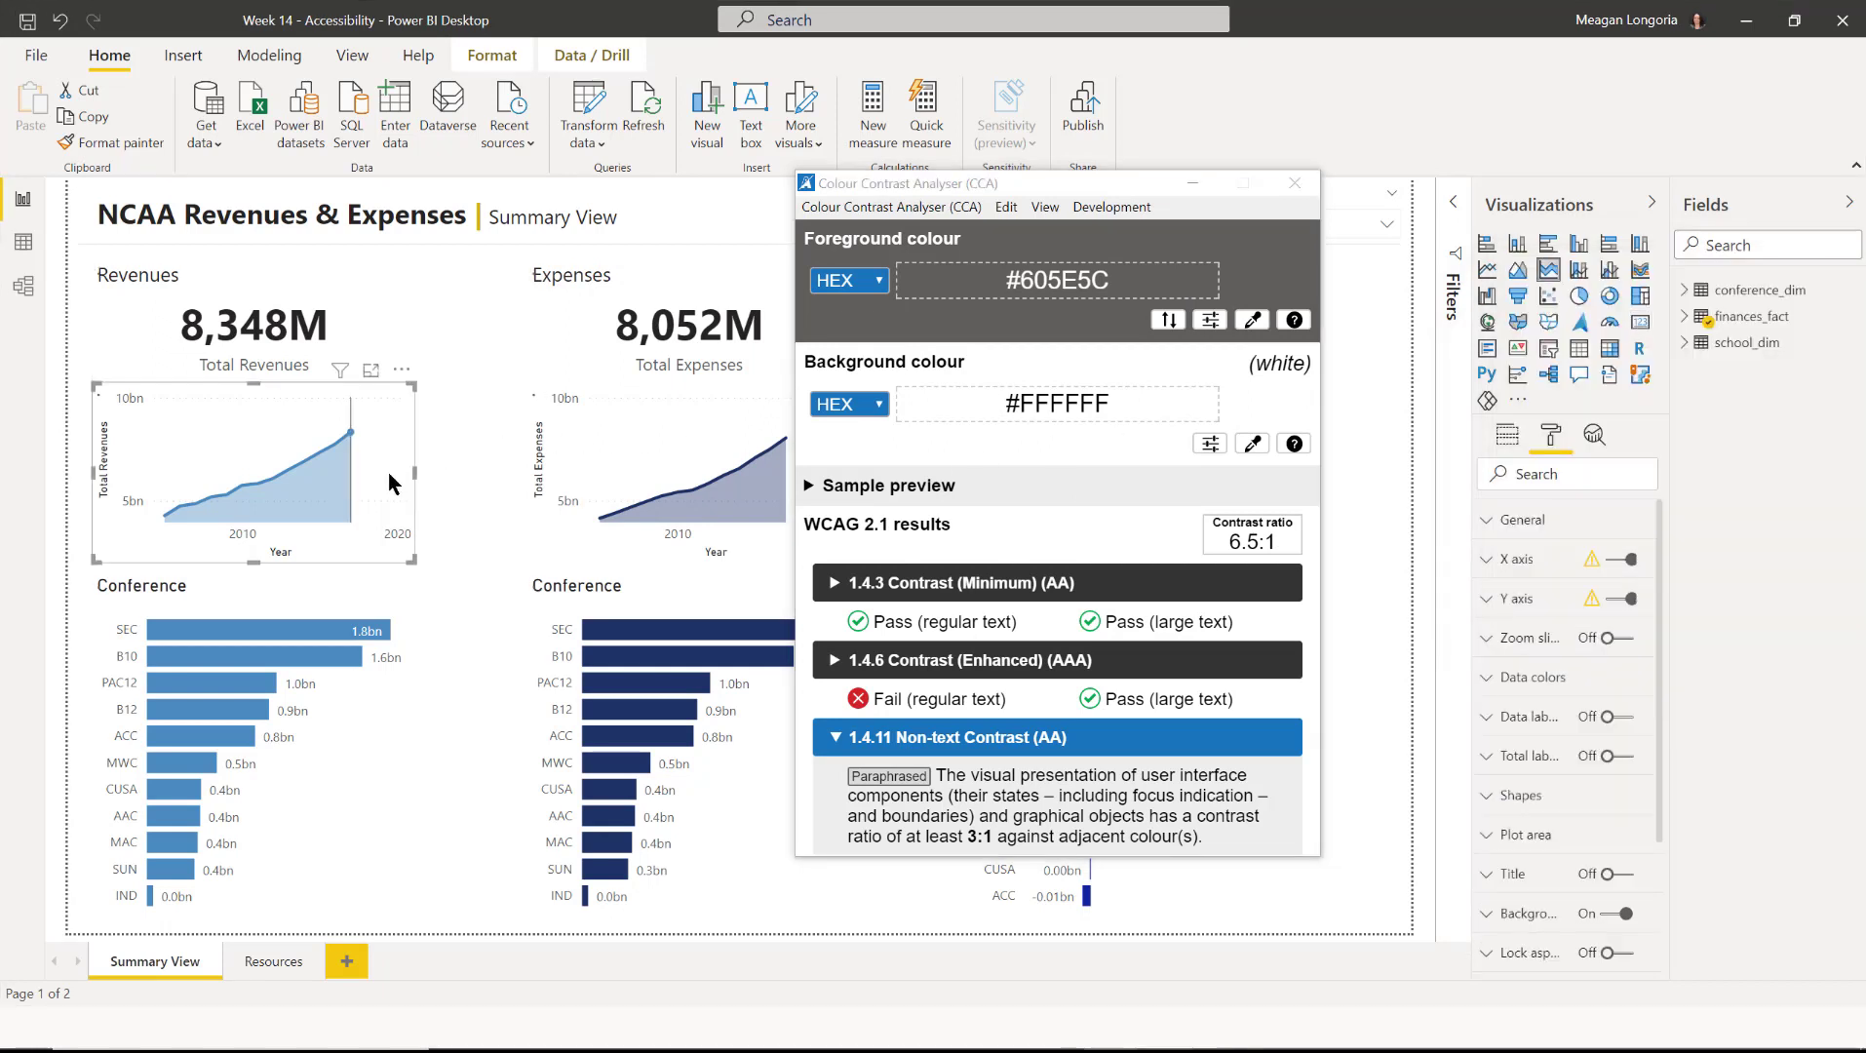
pyautogui.click(1541, 560)
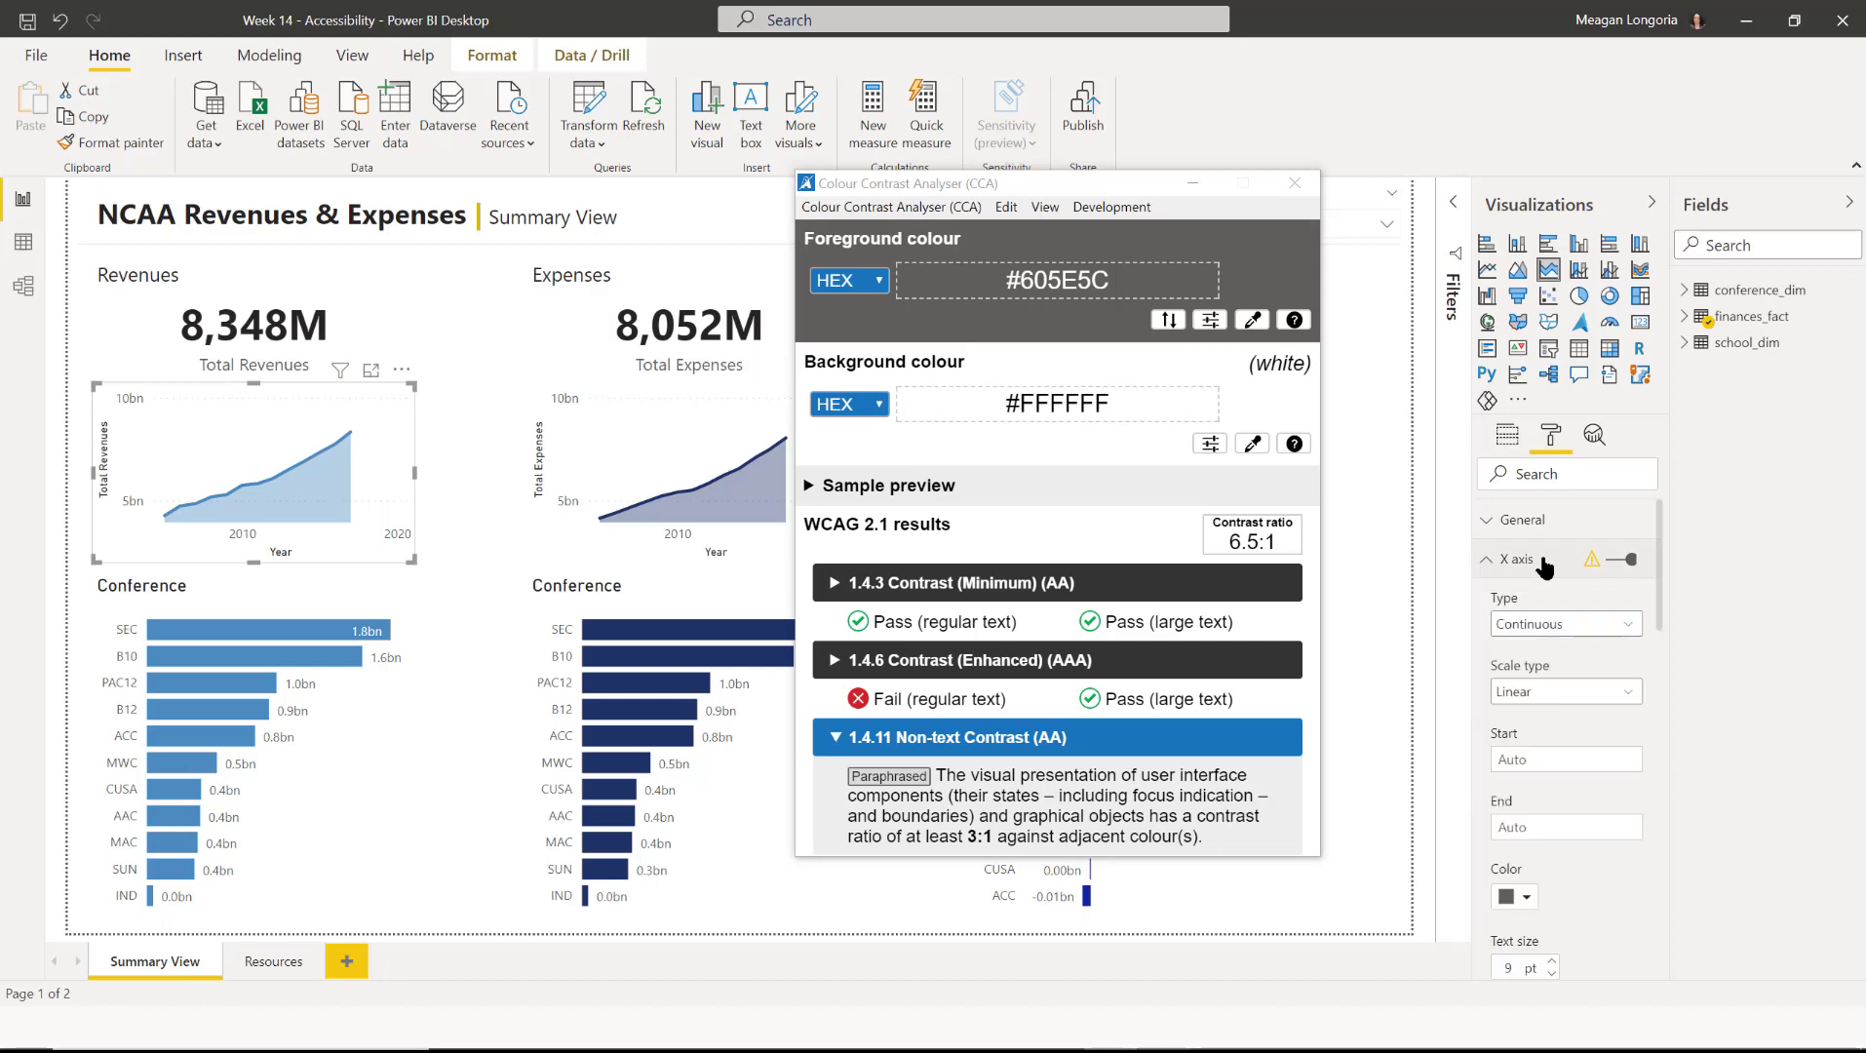
pyautogui.moveTo(1660, 585); pyautogui.dragTo(1660, 682)
pyautogui.click(1518, 612)
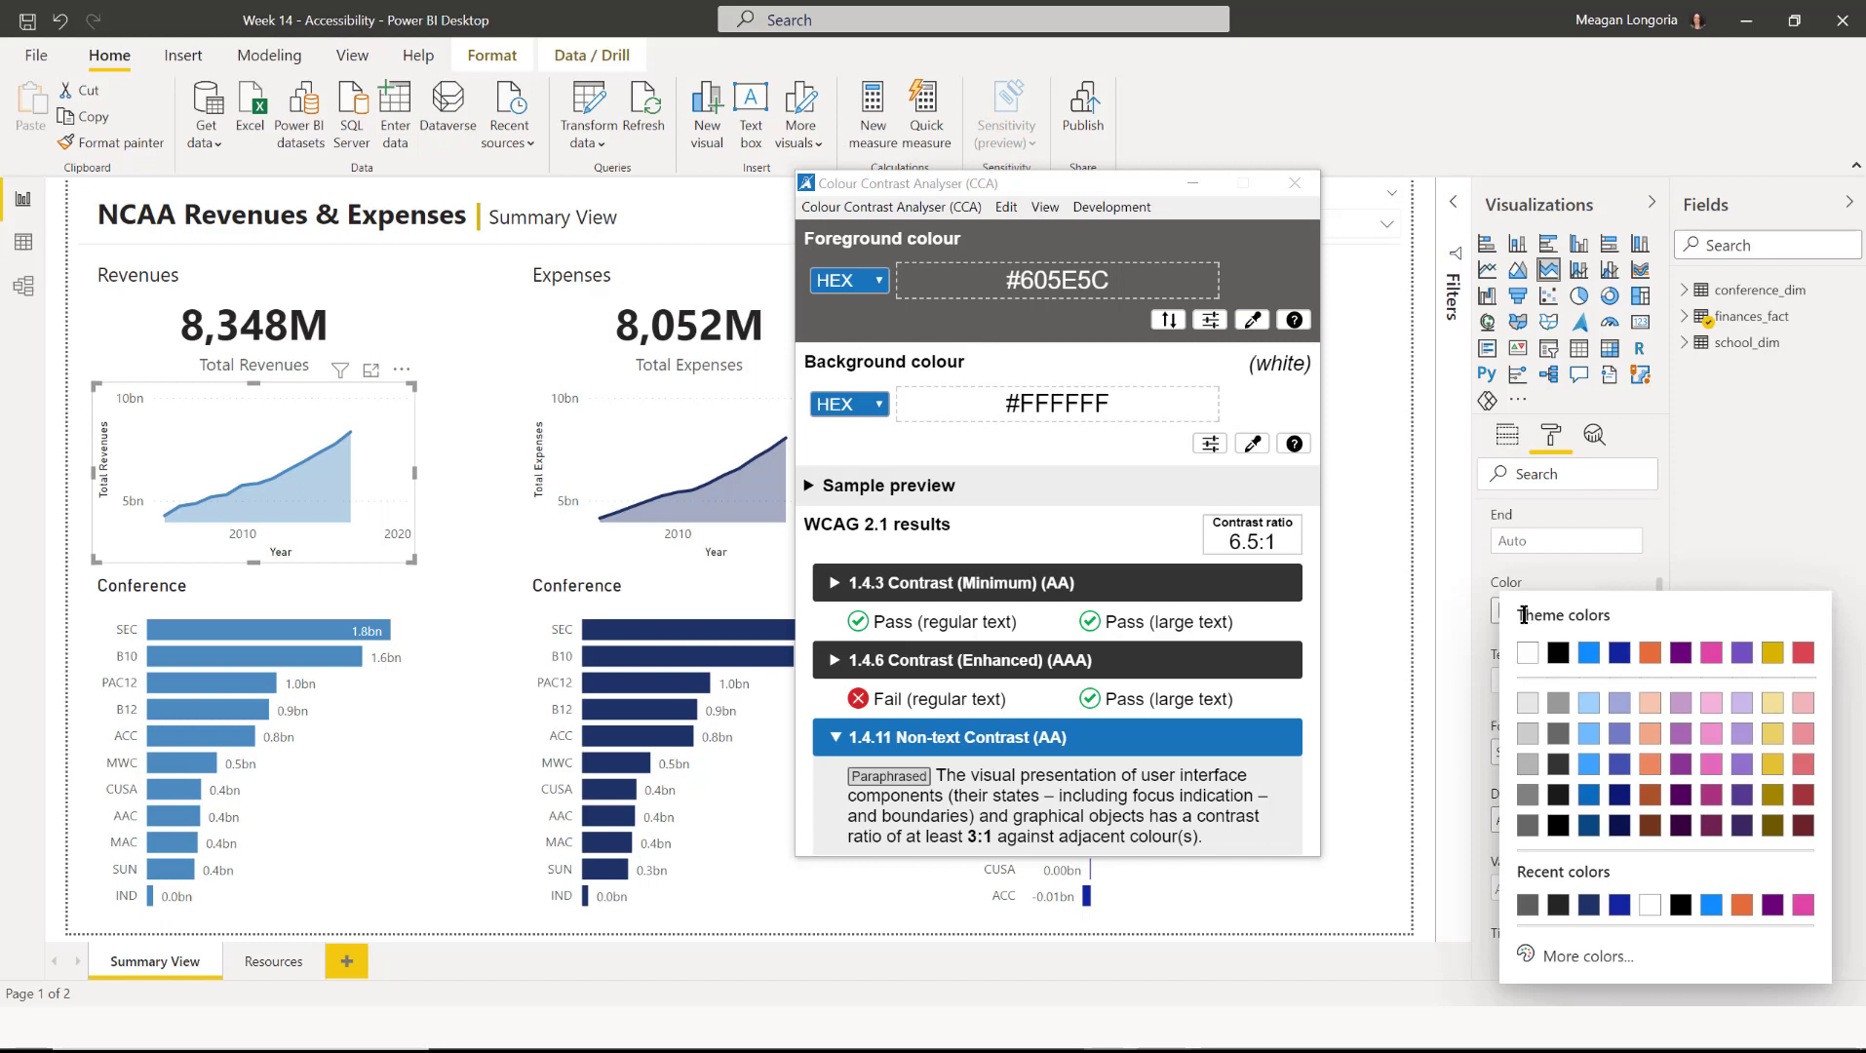
pyautogui.click(1528, 906)
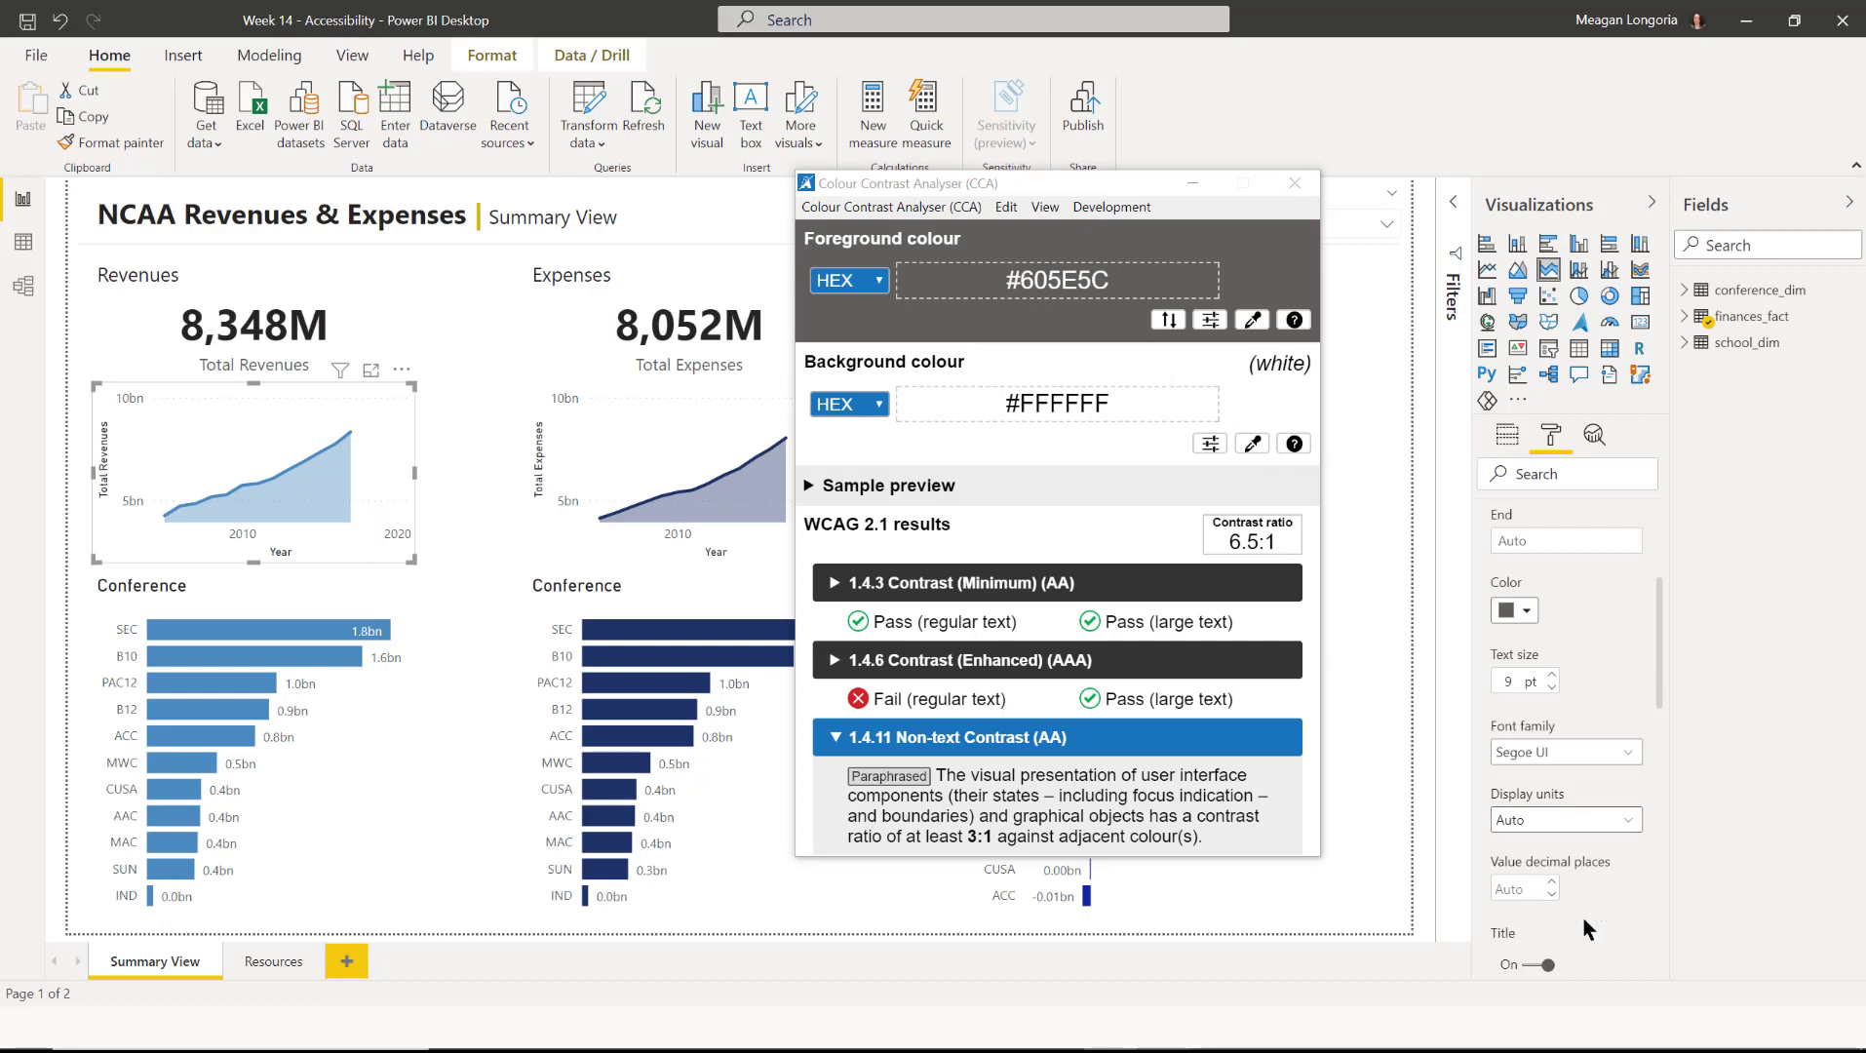
pyautogui.moveTo(1658, 668); pyautogui.dragTo(1654, 770)
pyautogui.click(1521, 791)
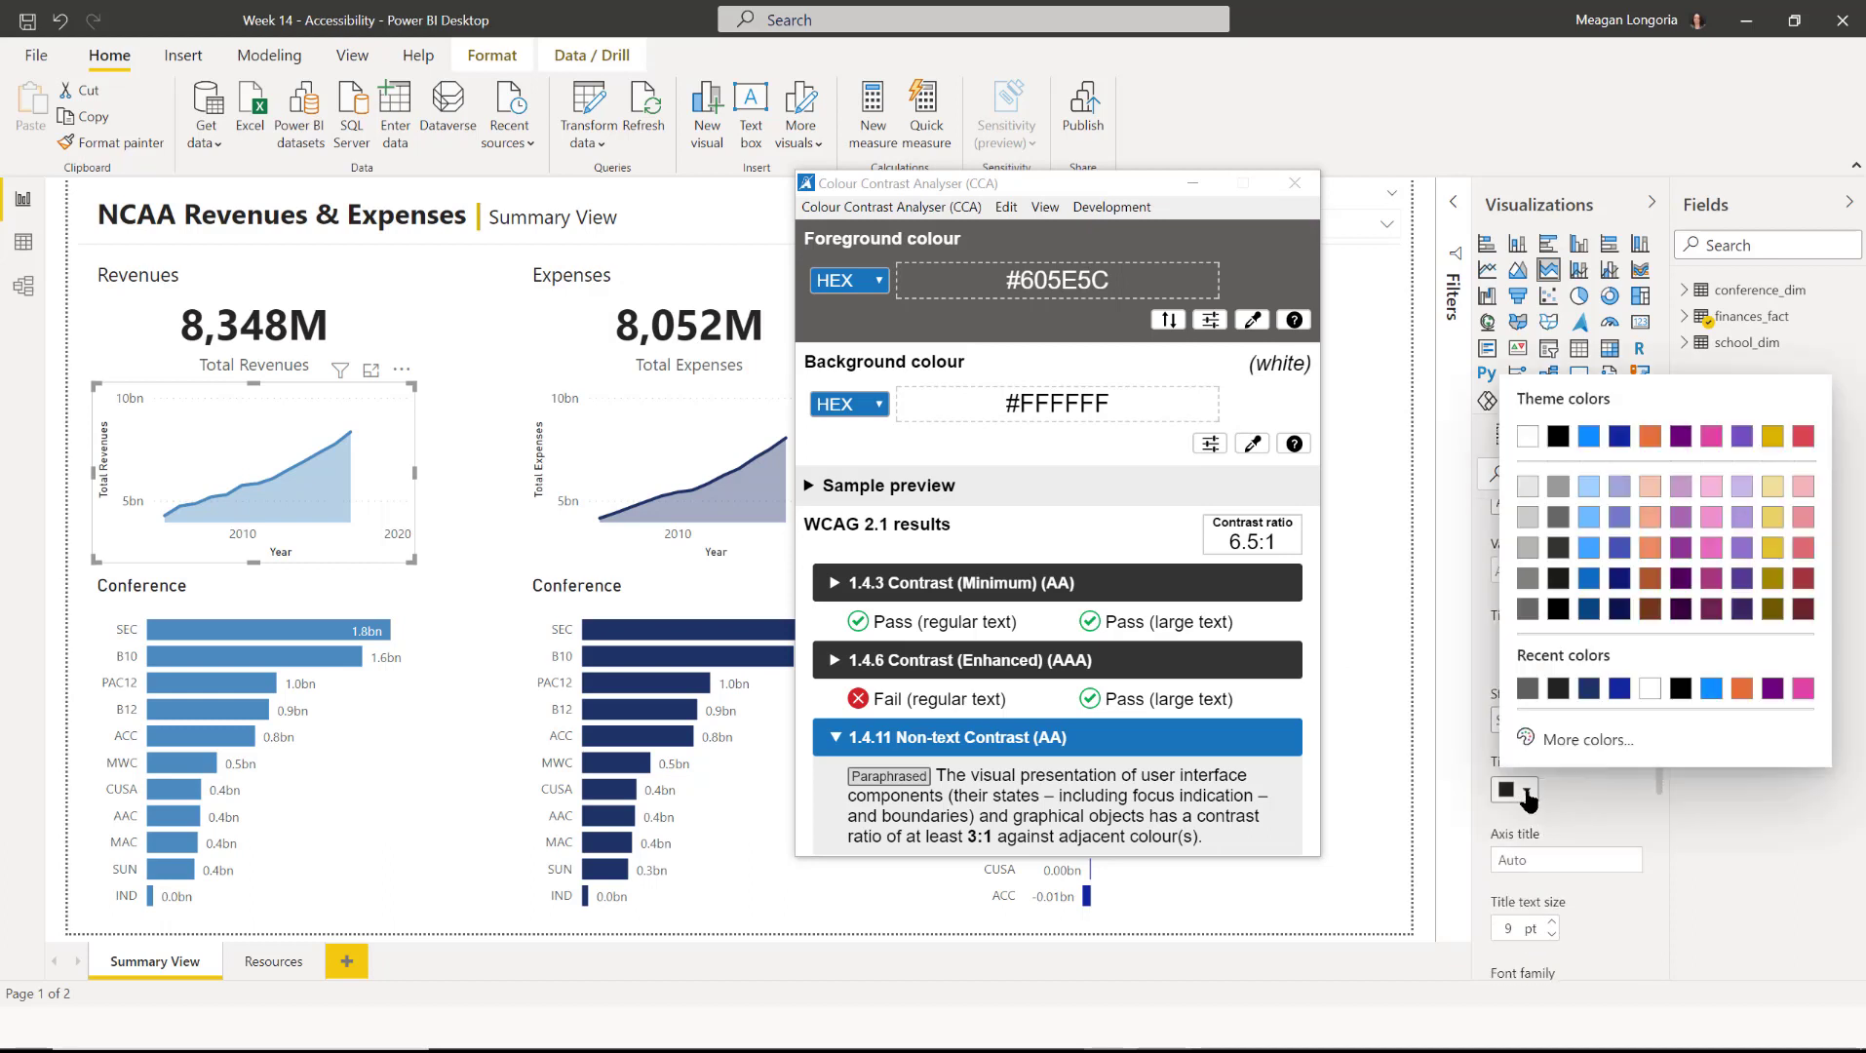
pyautogui.click(1526, 689)
# Set the Revenues area chart's Y-axis labels and Y-axis title to the same dark grey.
pyautogui.scroll(-5, 1657, 792)
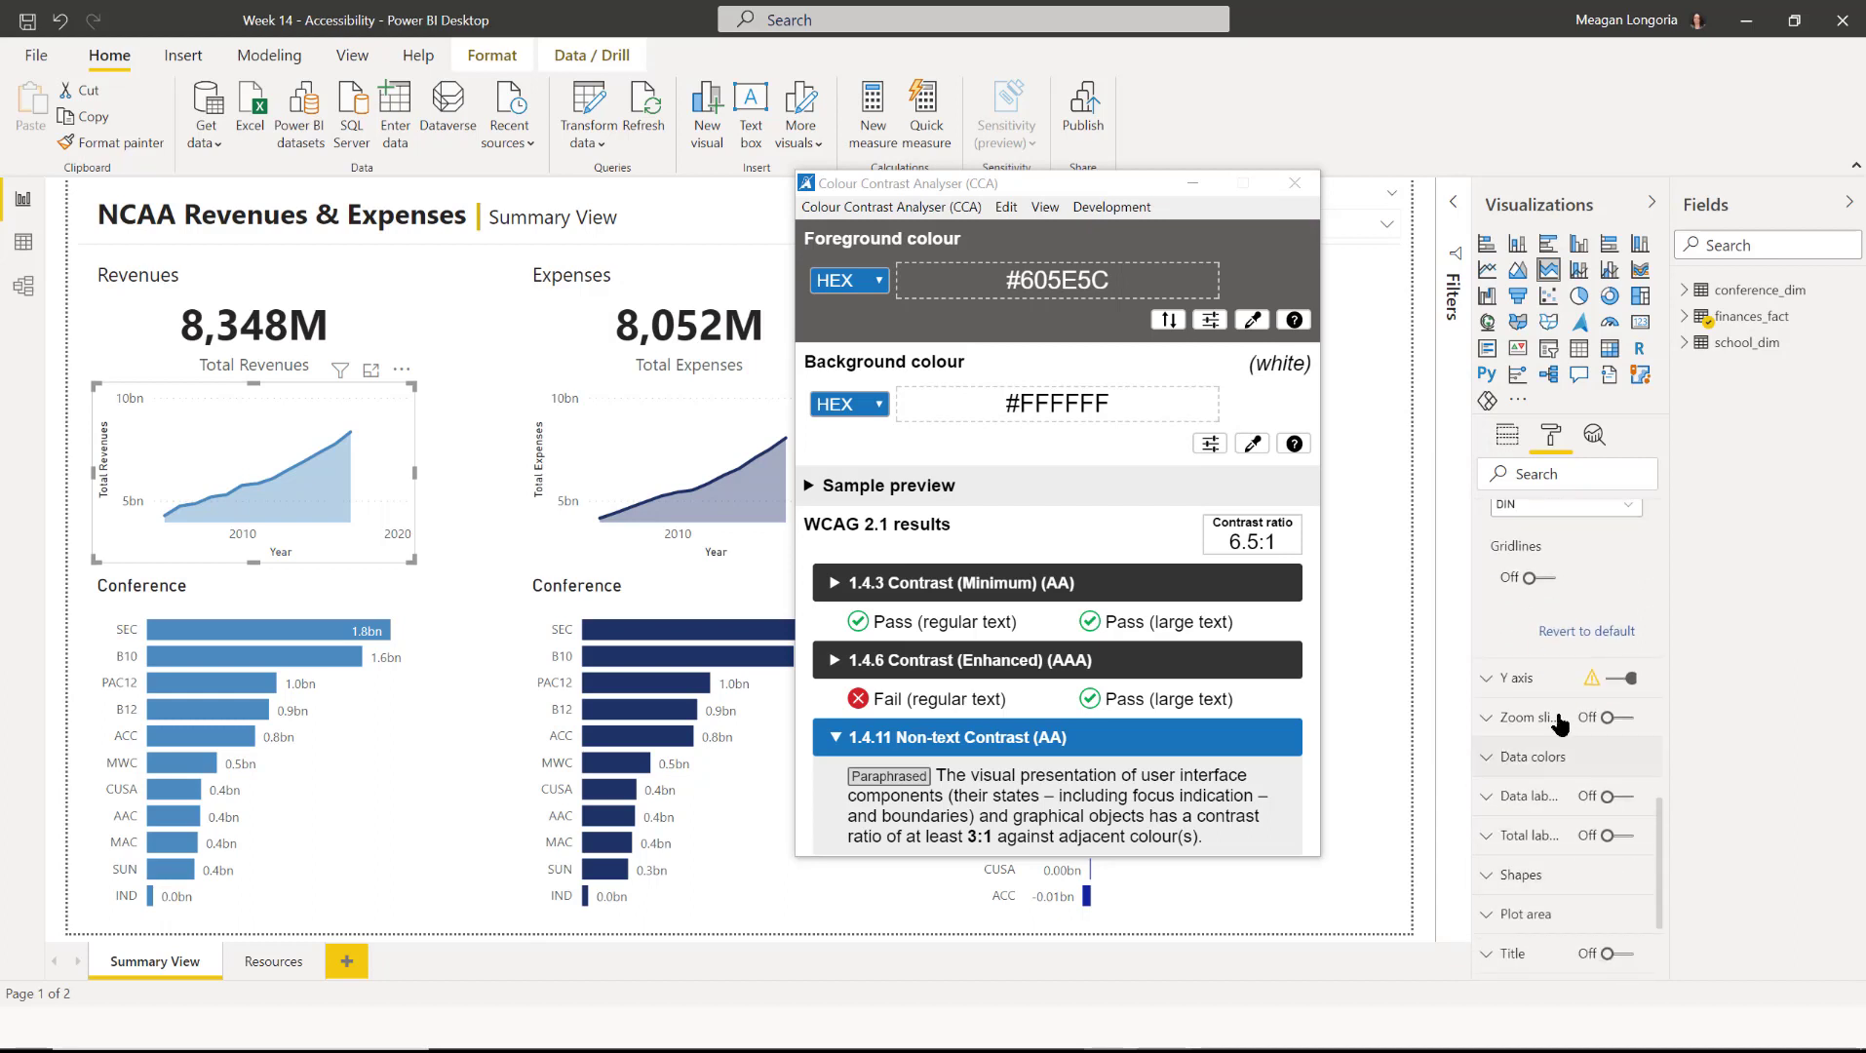
pyautogui.click(1521, 681)
pyautogui.moveTo(1659, 738); pyautogui.dragTo(1668, 815)
pyautogui.click(1510, 552)
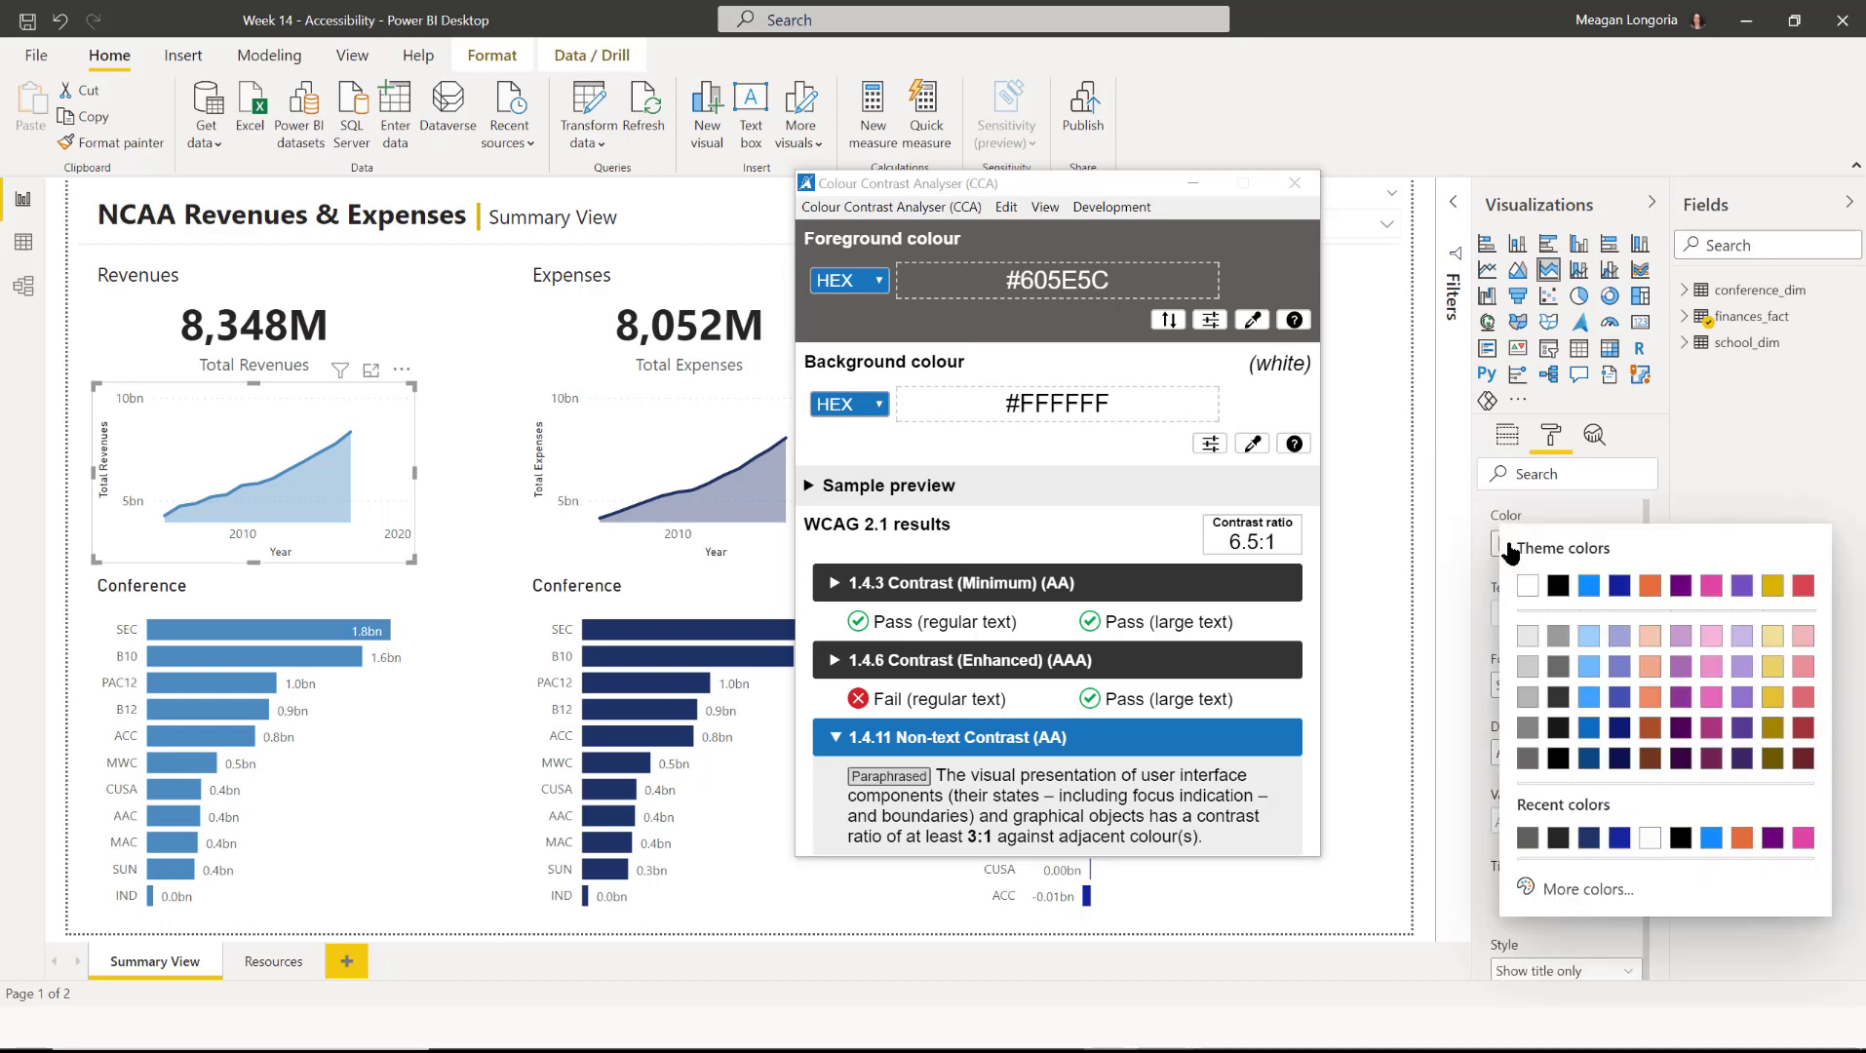
pyautogui.click(1526, 837)
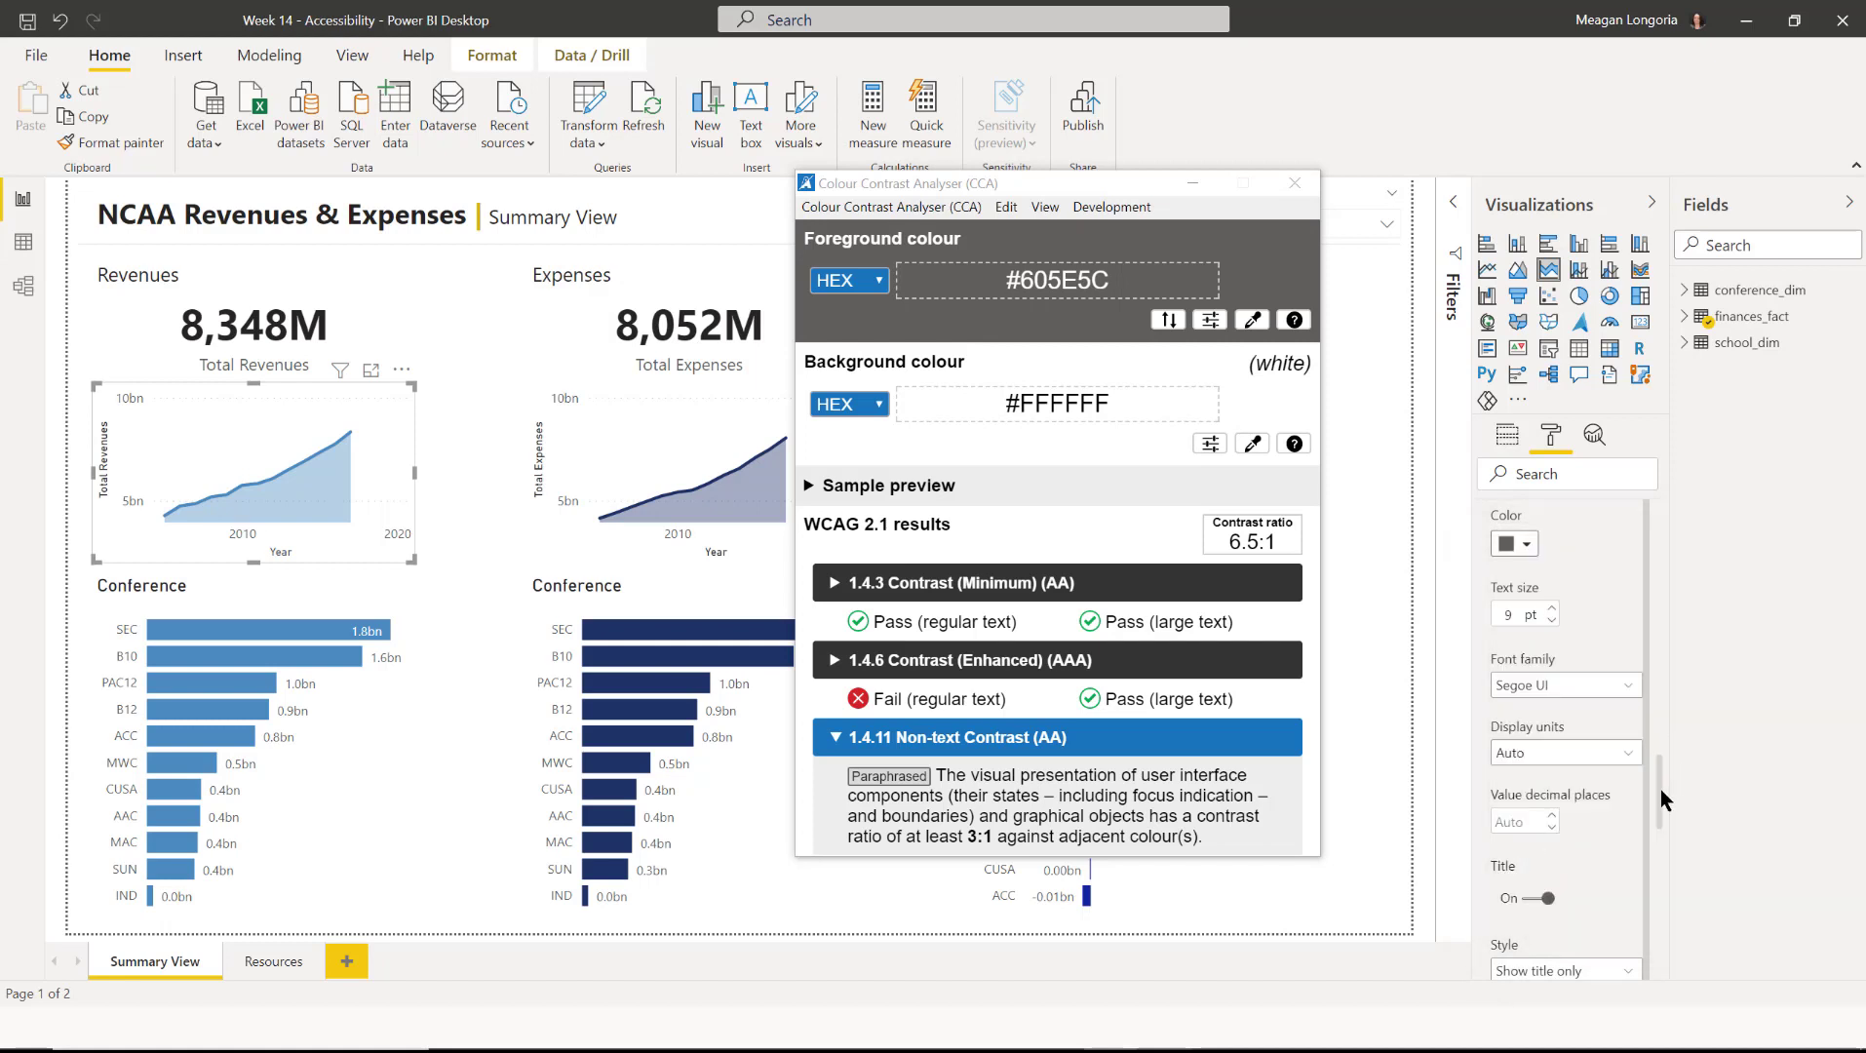
pyautogui.moveTo(1660, 789); pyautogui.dragTo(1660, 864)
pyautogui.click(1515, 702)
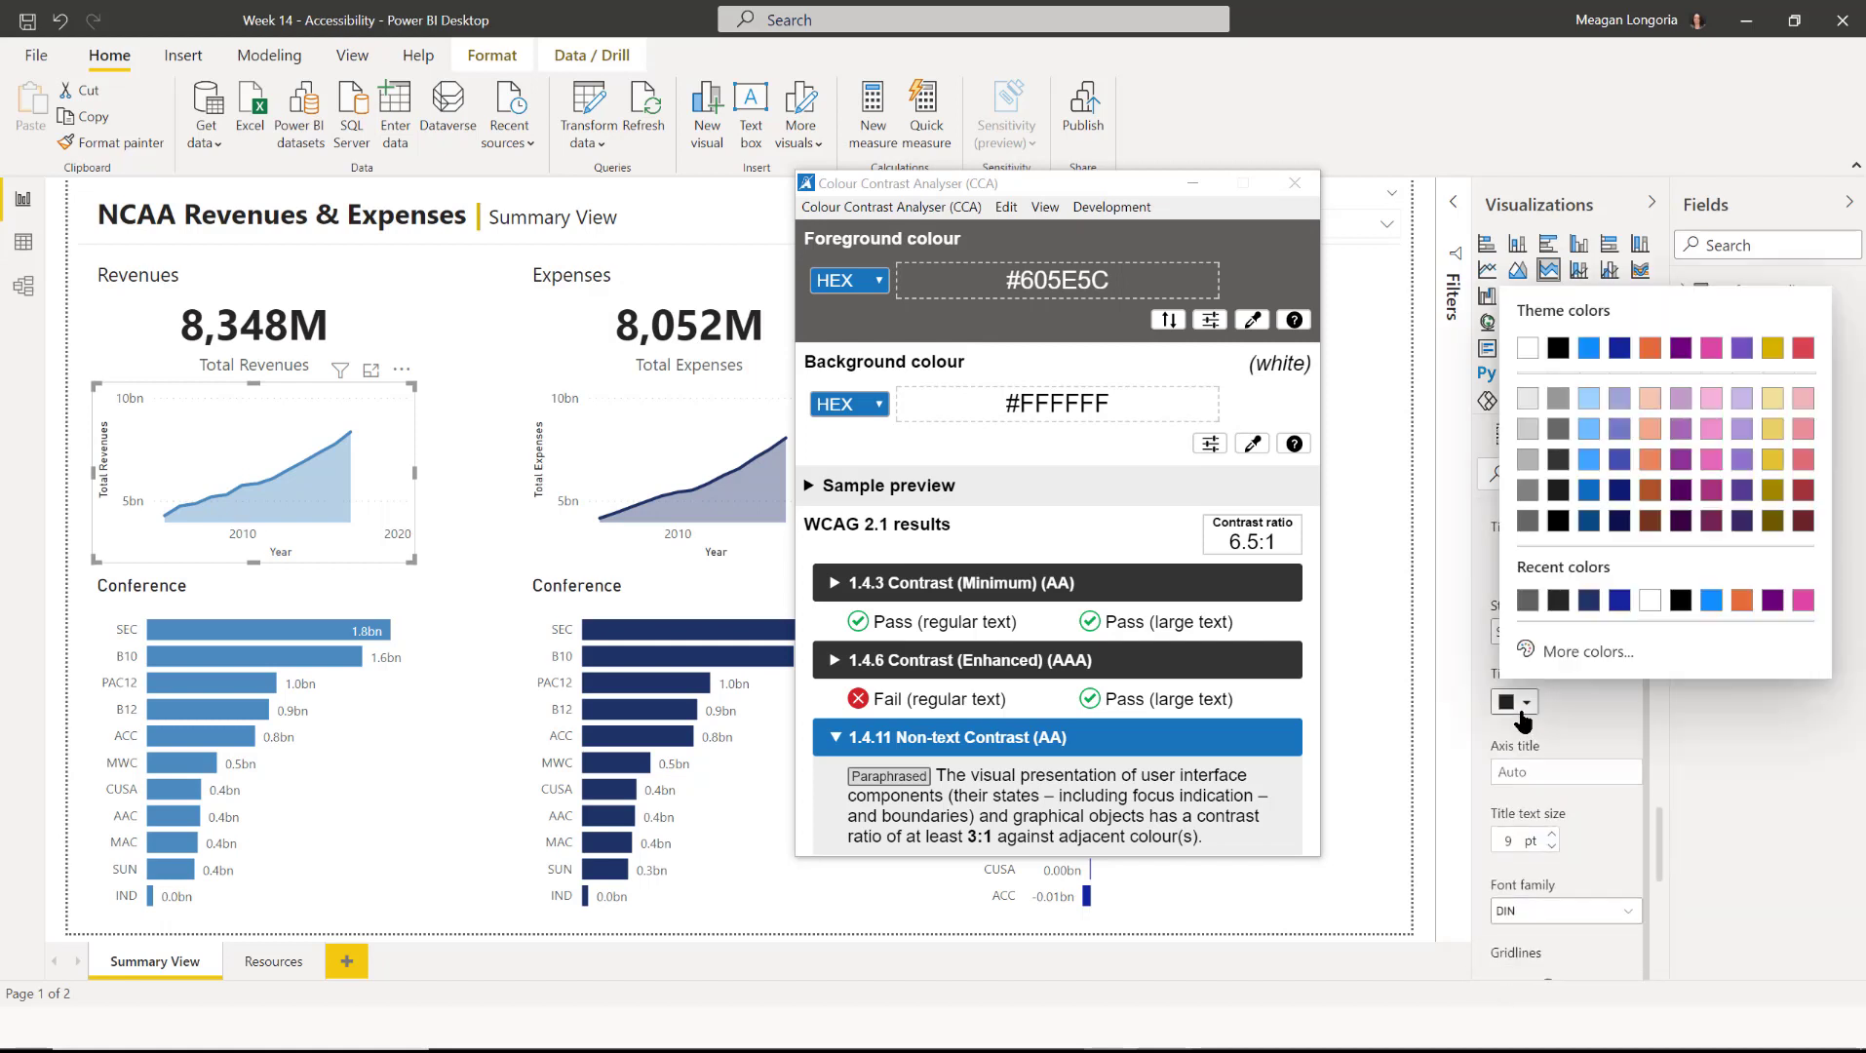
pyautogui.click(1527, 602)
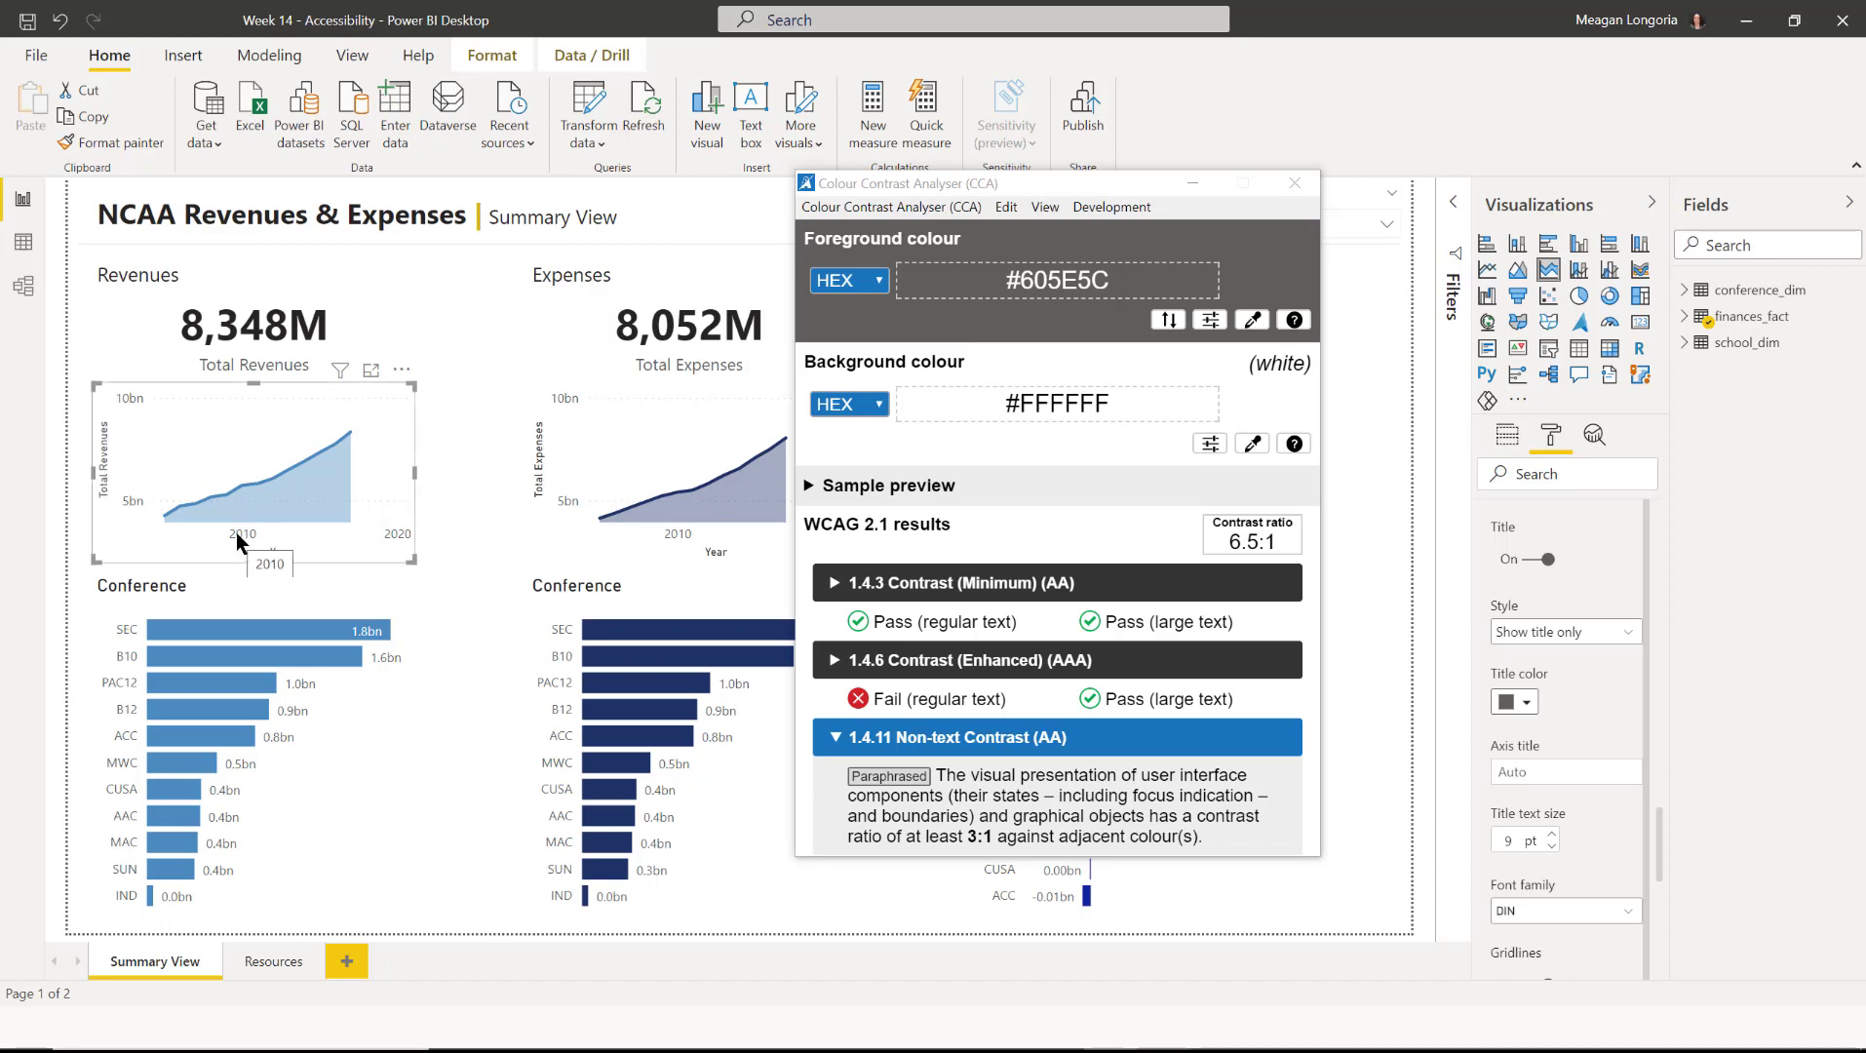
# Check the hex code of the left Conference bar chart's axis label colour.
pyautogui.click(218, 596)
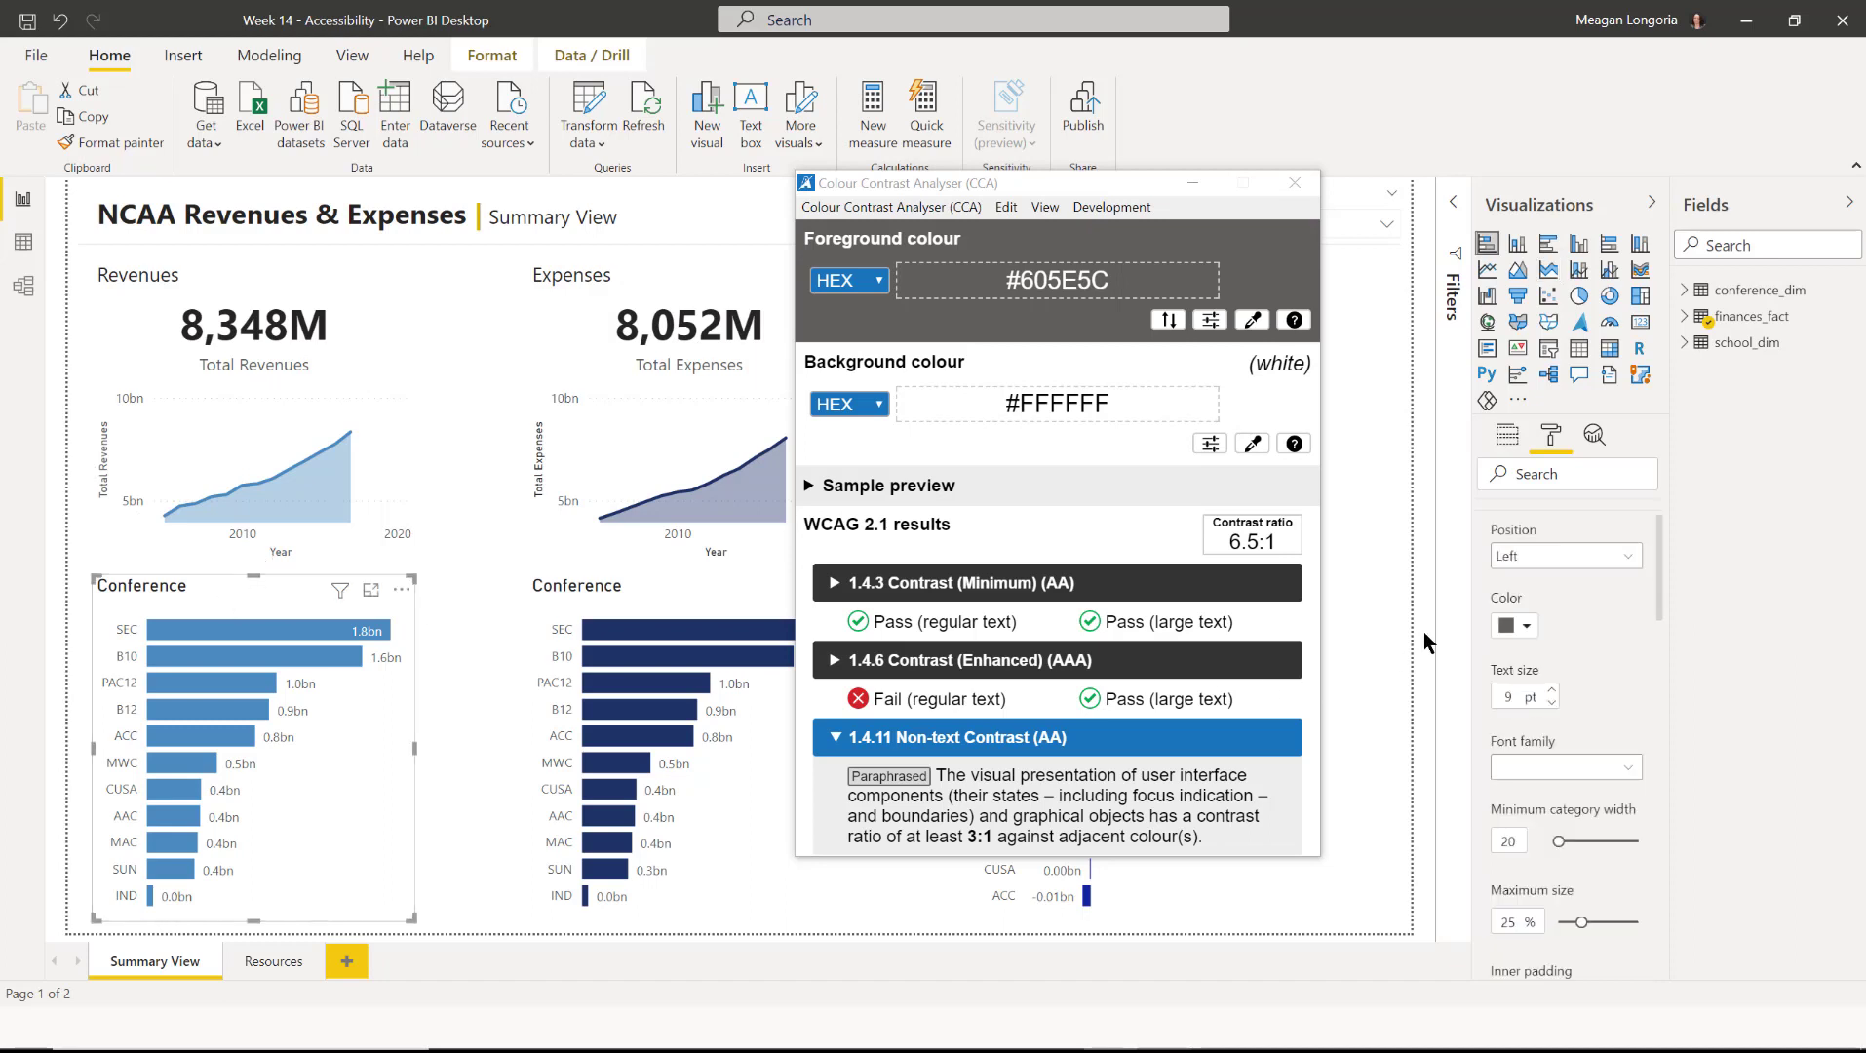
pyautogui.click(1526, 629)
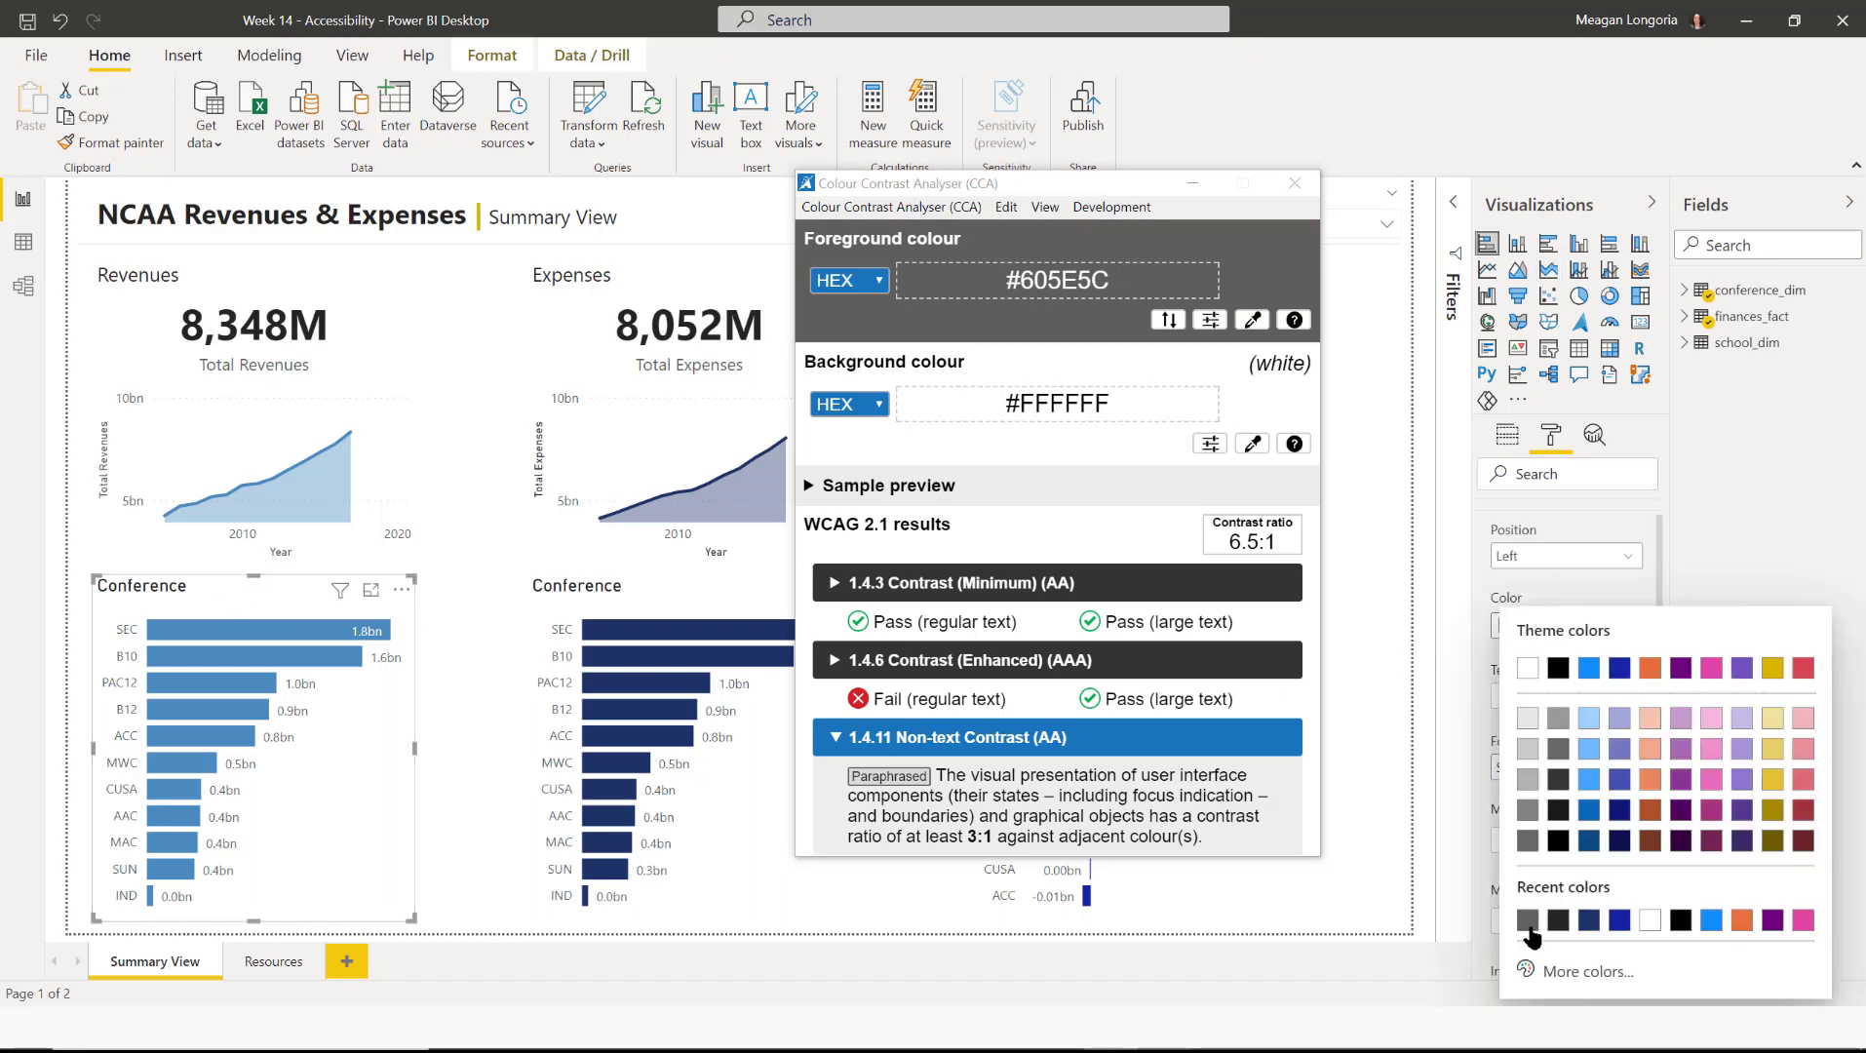
pyautogui.click(1593, 973)
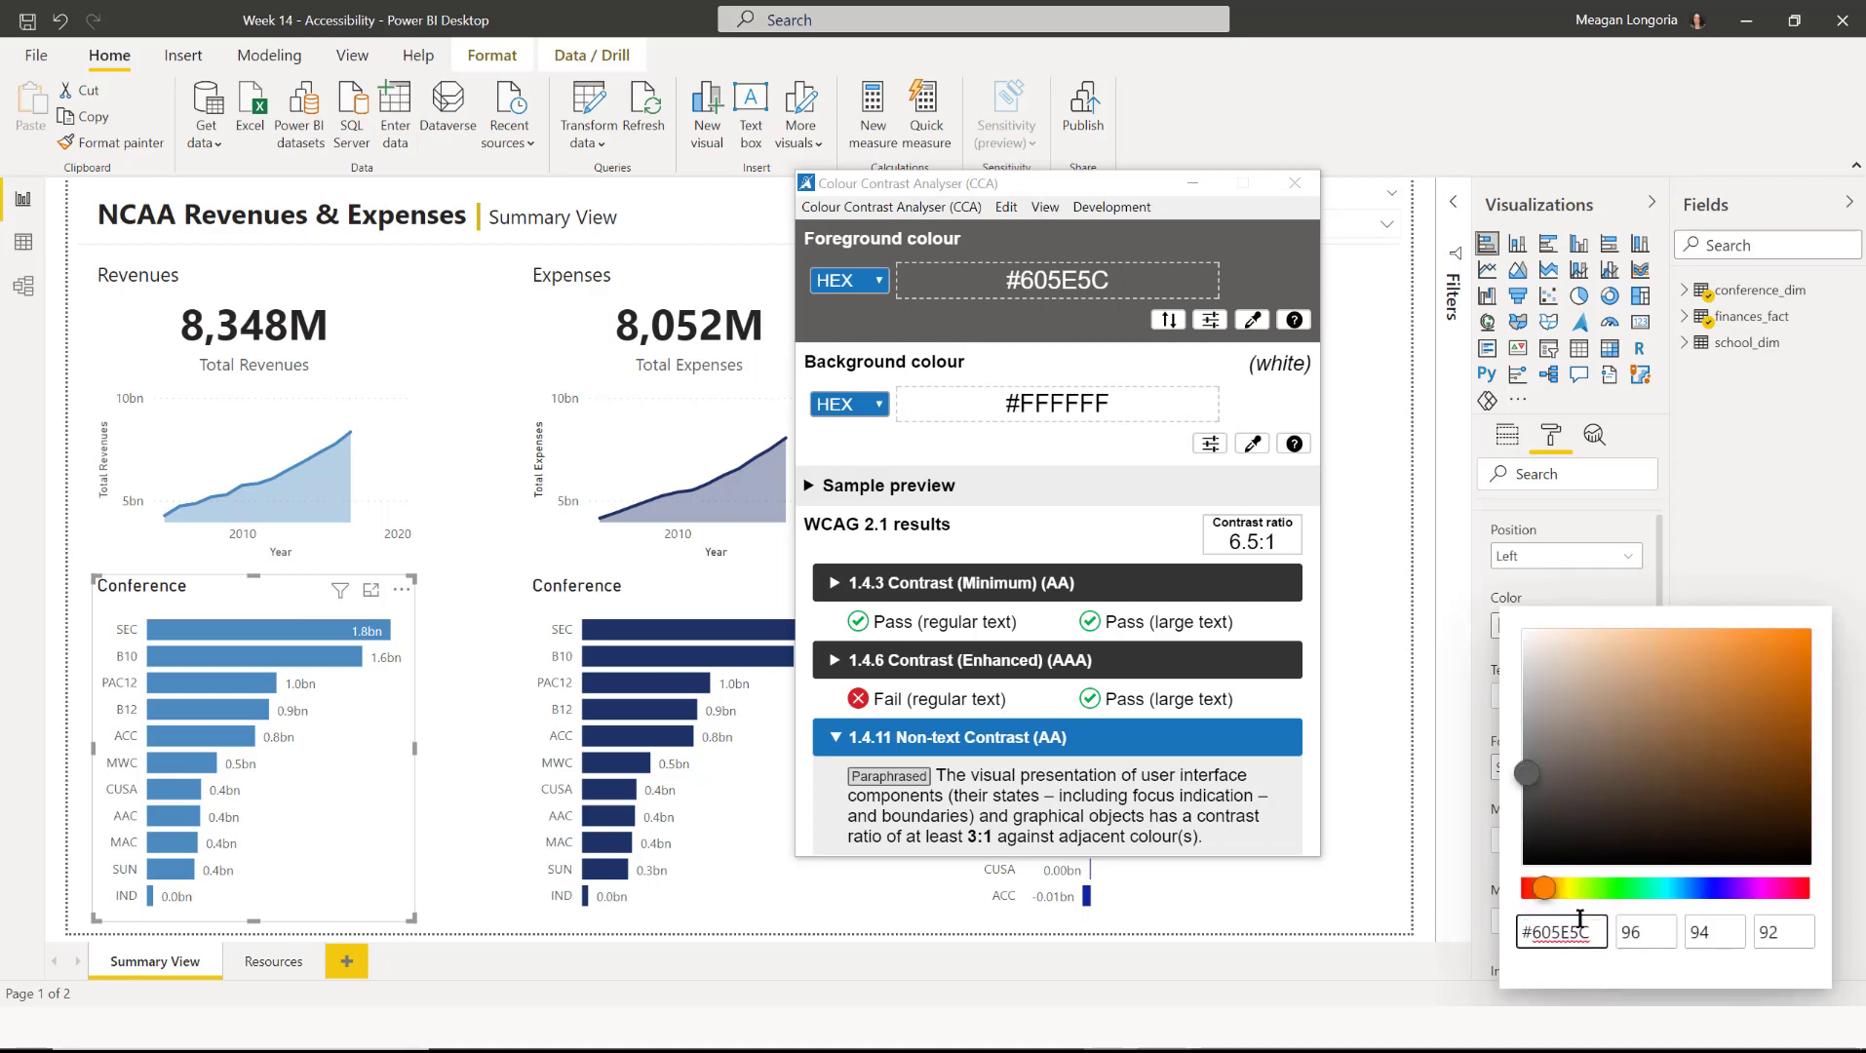
pyautogui.click(1663, 573)
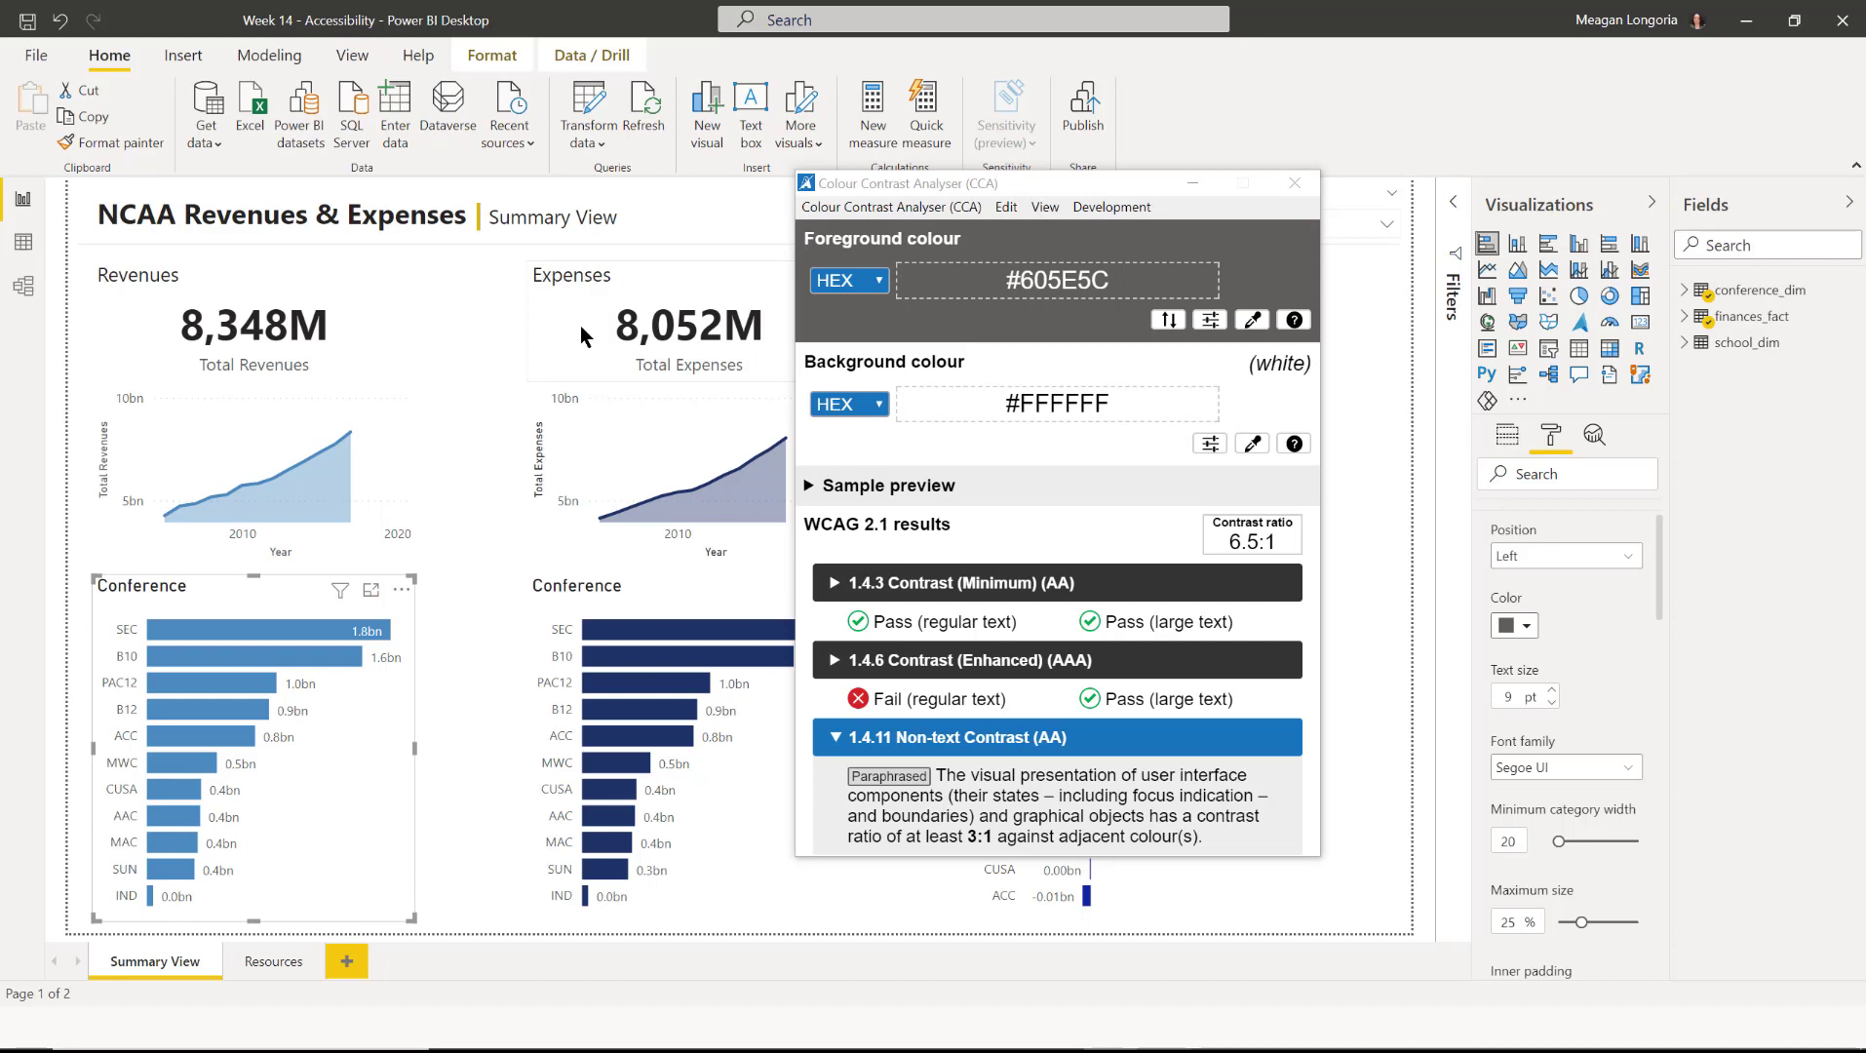
# Make the Expenses area chart's X-axis labels and both axis titles dark grey #605E5C.
pyautogui.click(671, 548)
pyautogui.scroll(1, 1662, 516)
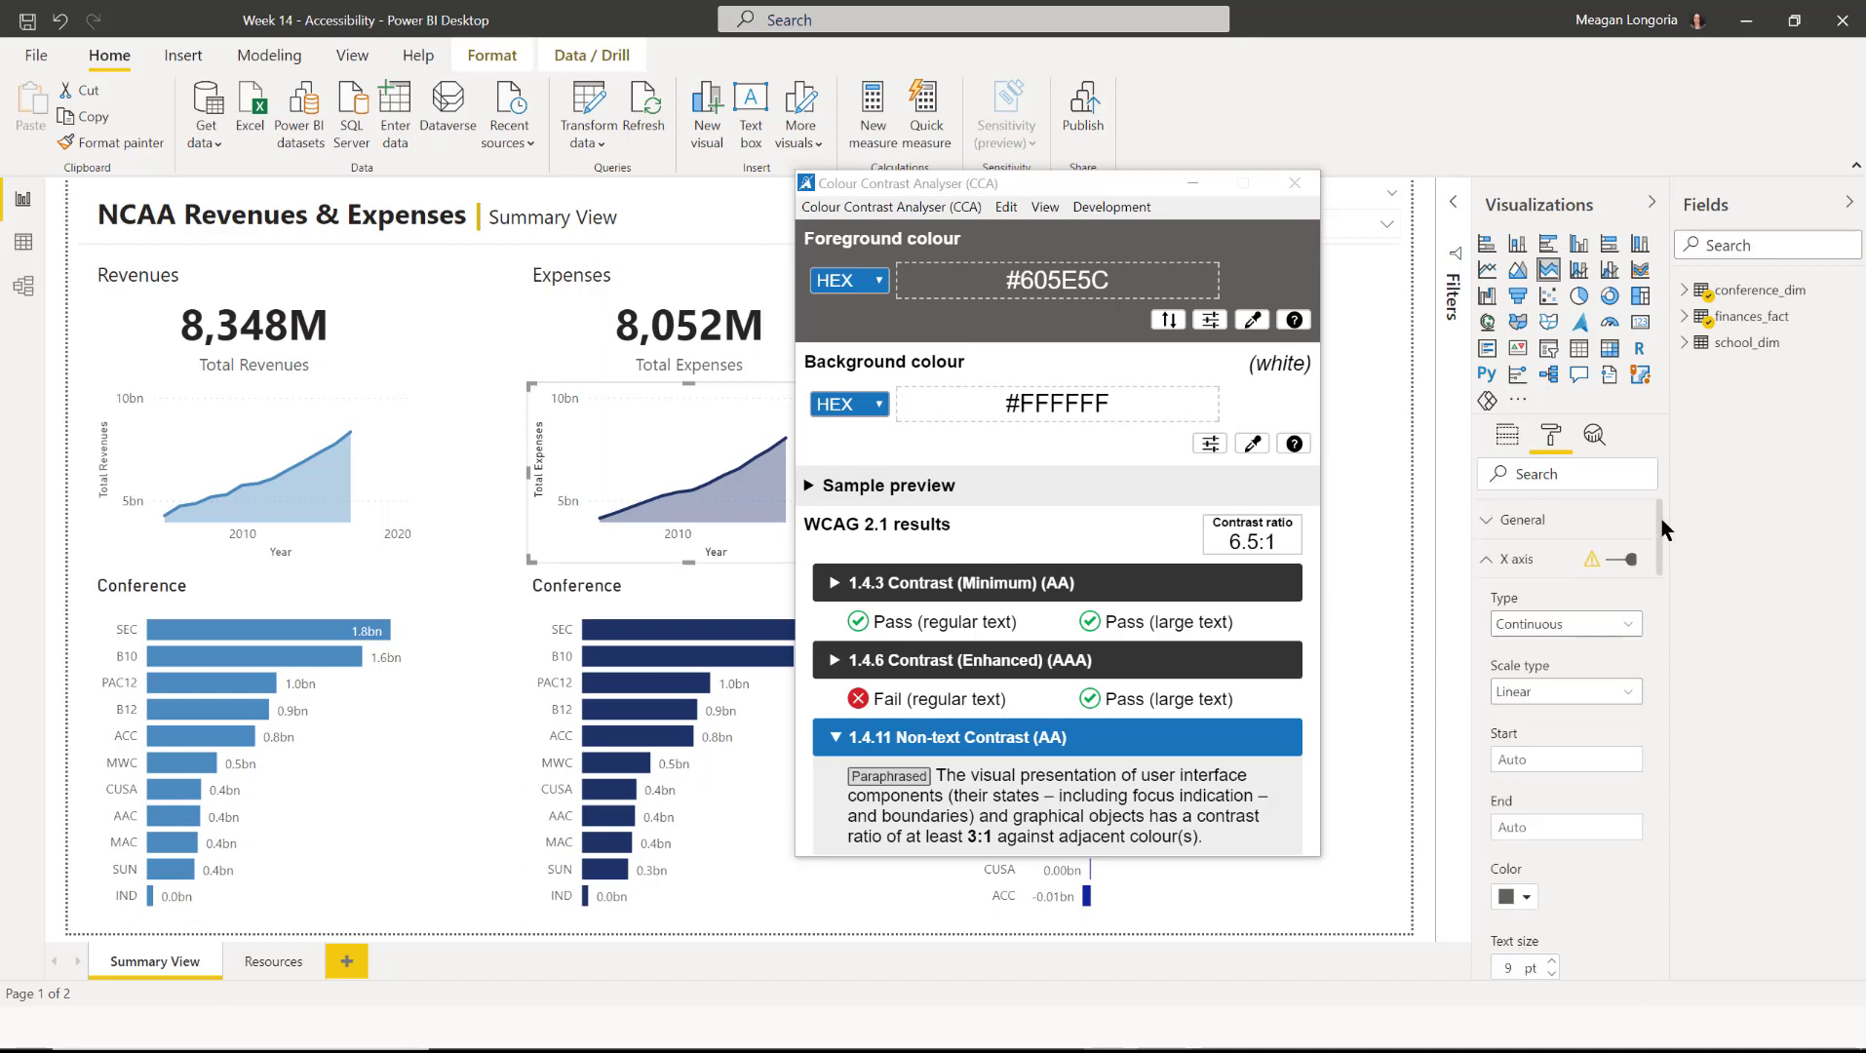
pyautogui.click(1523, 899)
pyautogui.click(1526, 800)
pyautogui.moveTo(1660, 565); pyautogui.dragTo(1659, 689)
pyautogui.click(1517, 636)
pyautogui.click(1527, 535)
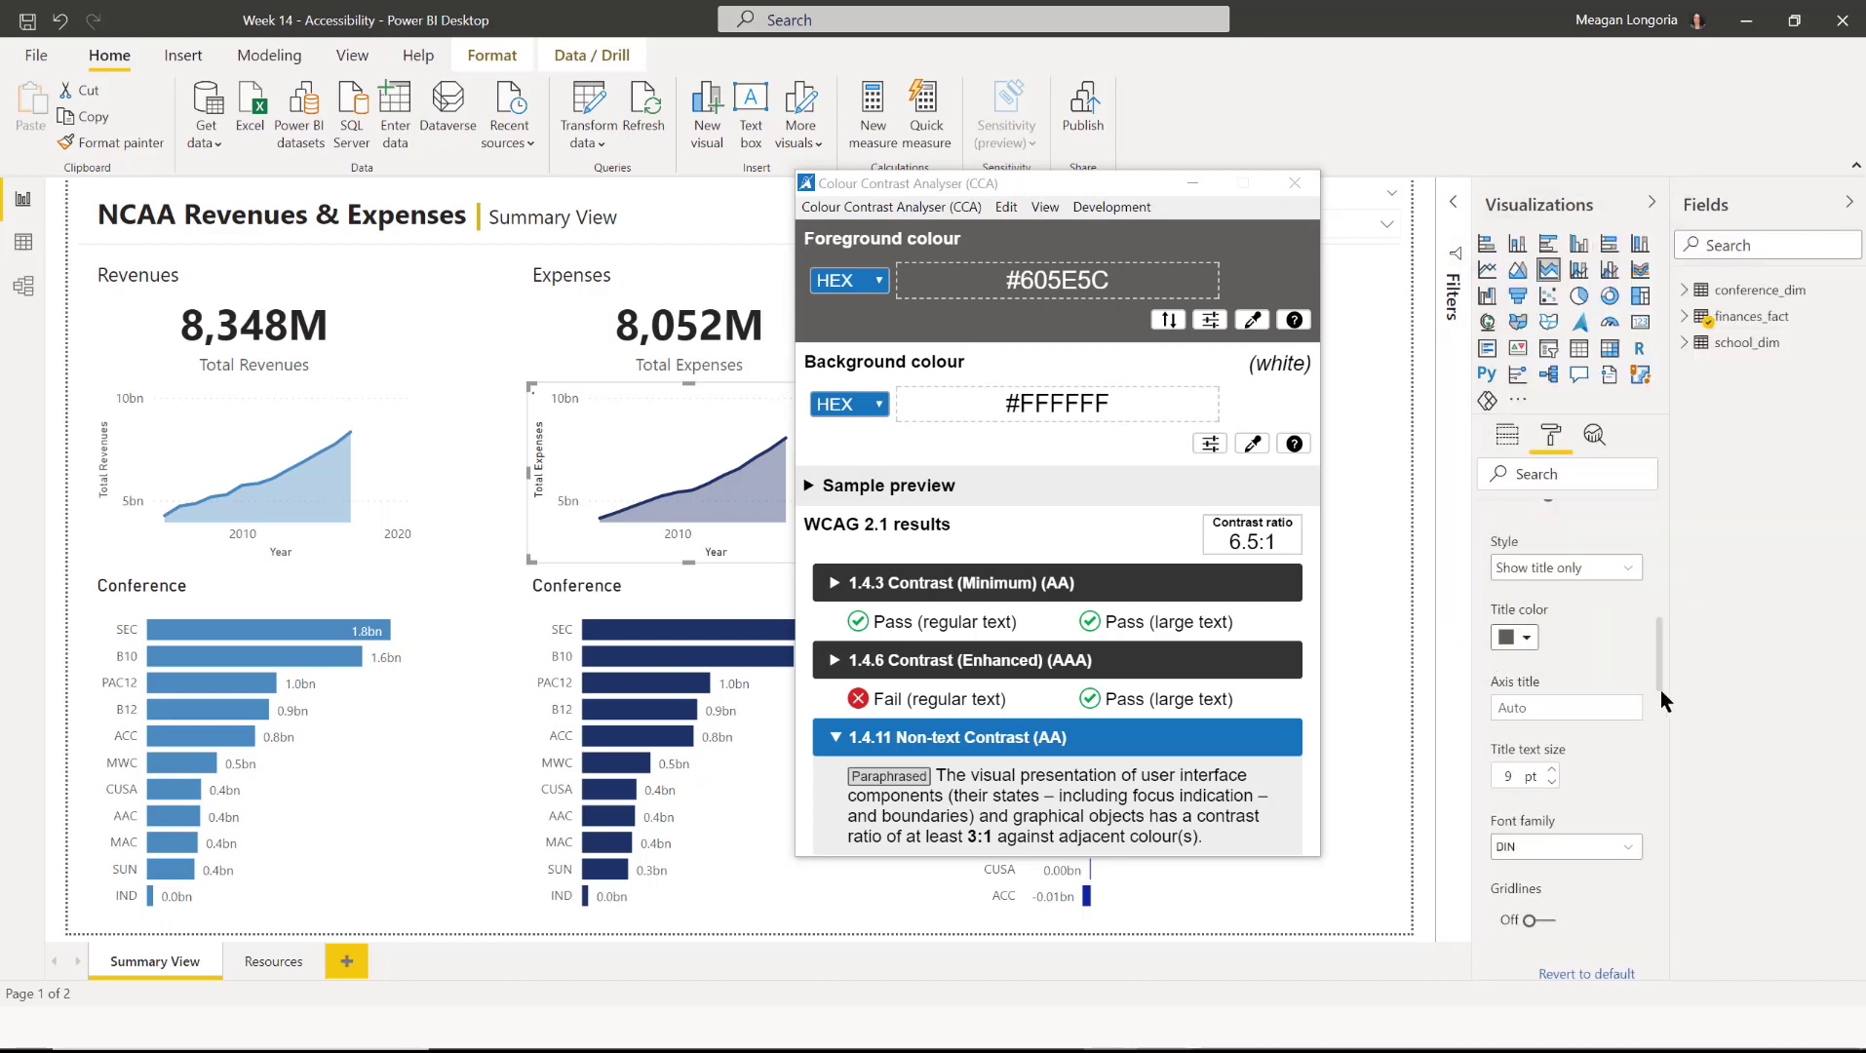
pyautogui.moveTo(1660, 689); pyautogui.dragTo(1654, 881)
pyautogui.click(1508, 647)
pyautogui.click(1527, 557)
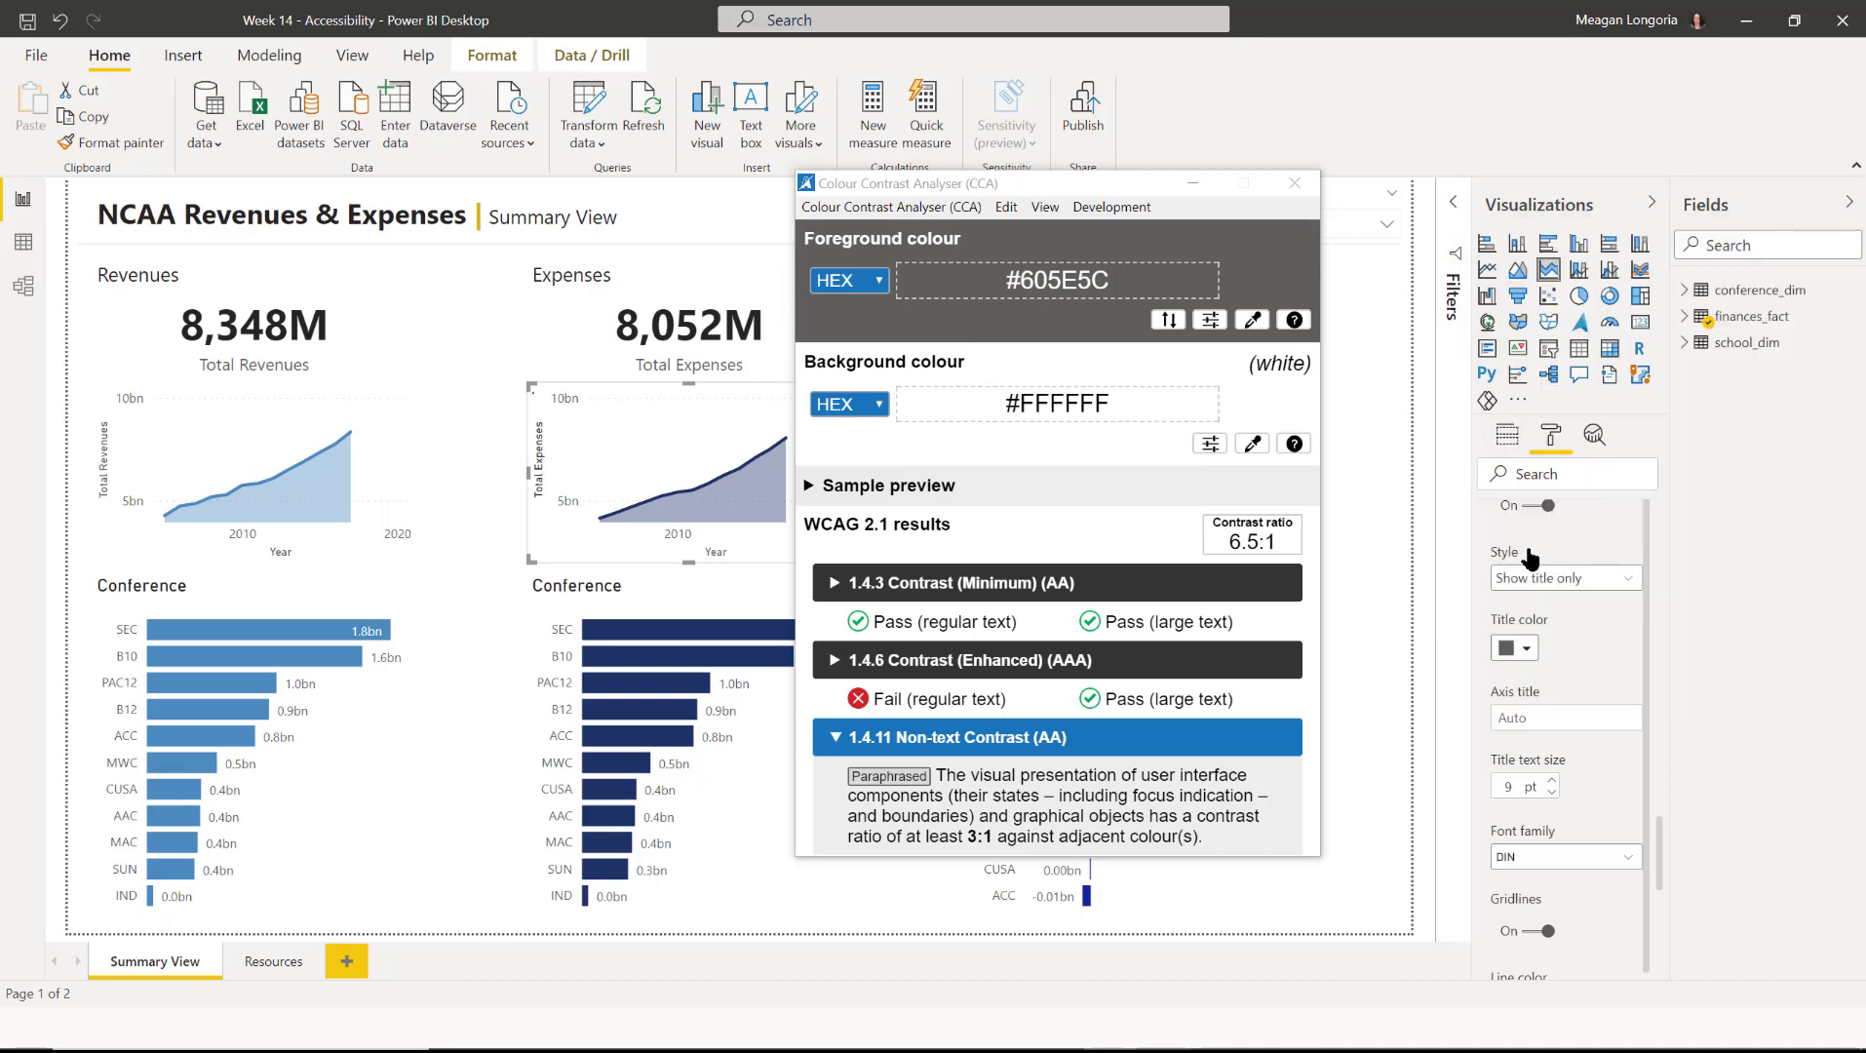
pyautogui.moveTo(1654, 825); pyautogui.dragTo(1656, 898)
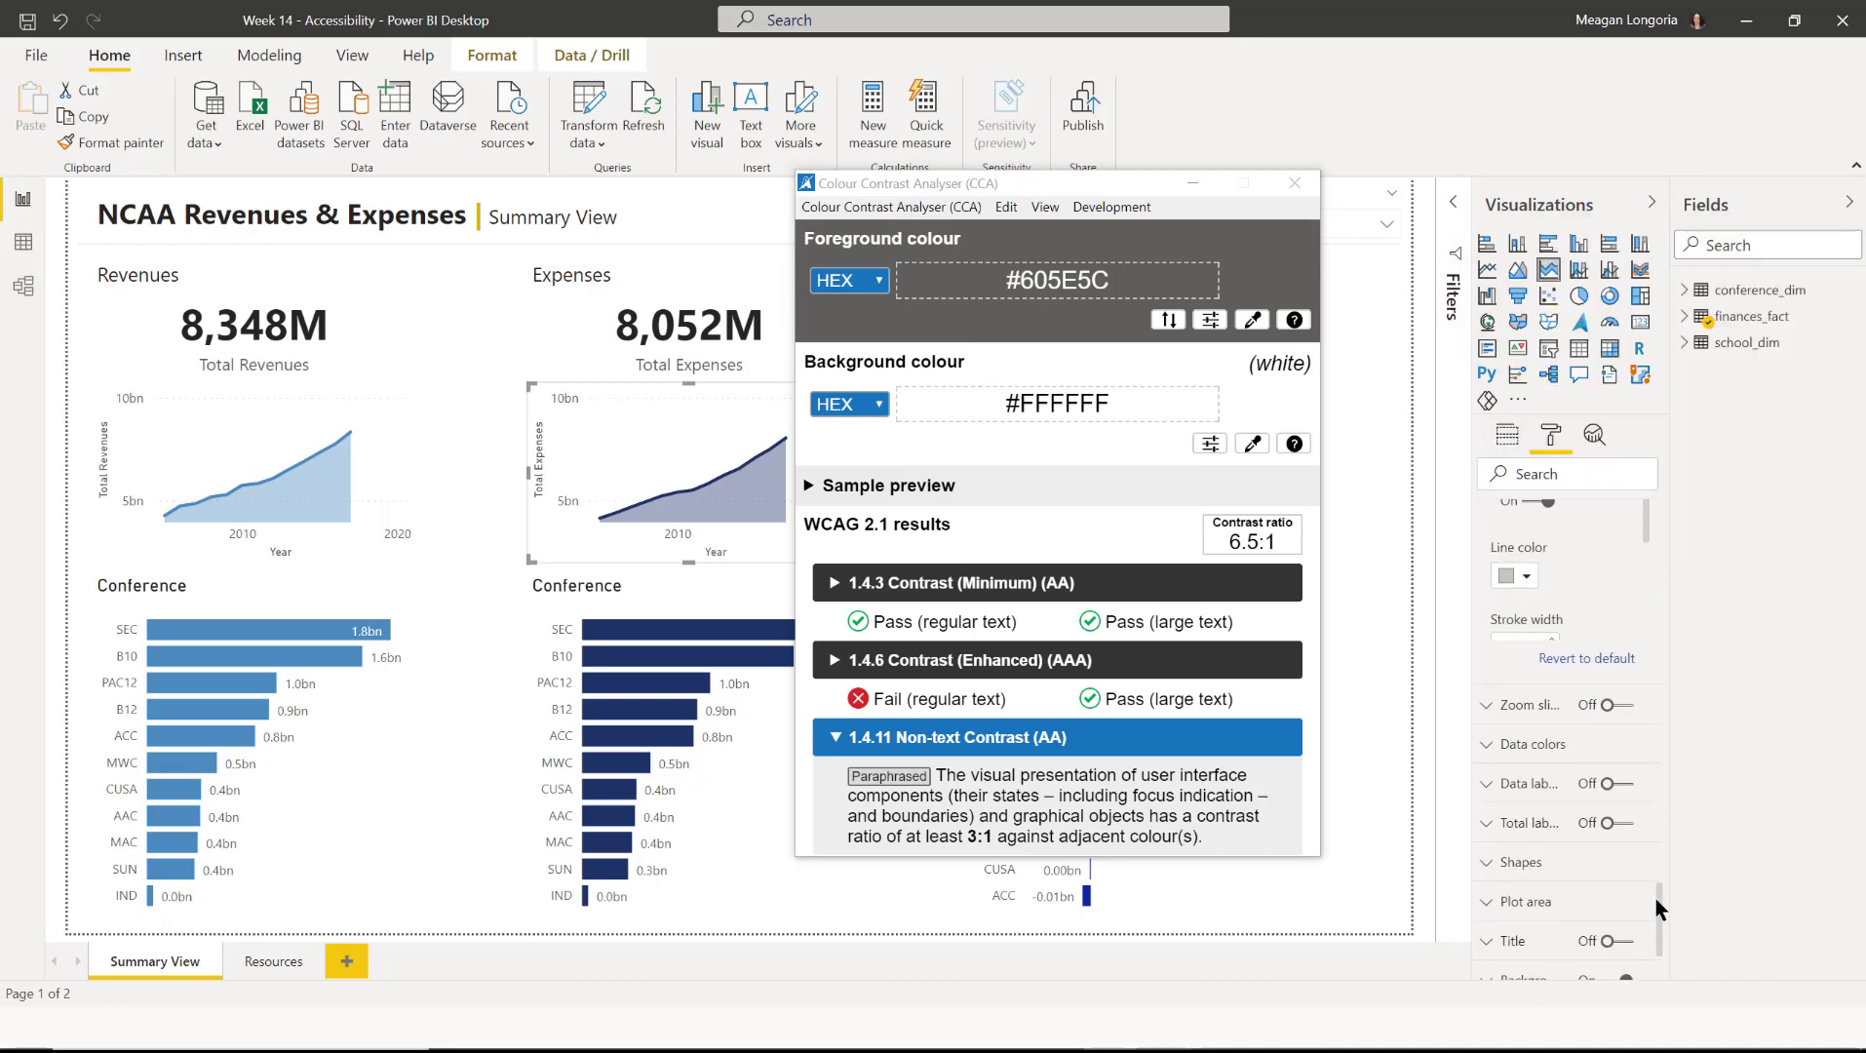
# Close the contrast checker and set the selected Profits visual's axis labels to dark grey.
pyautogui.click(1300, 190)
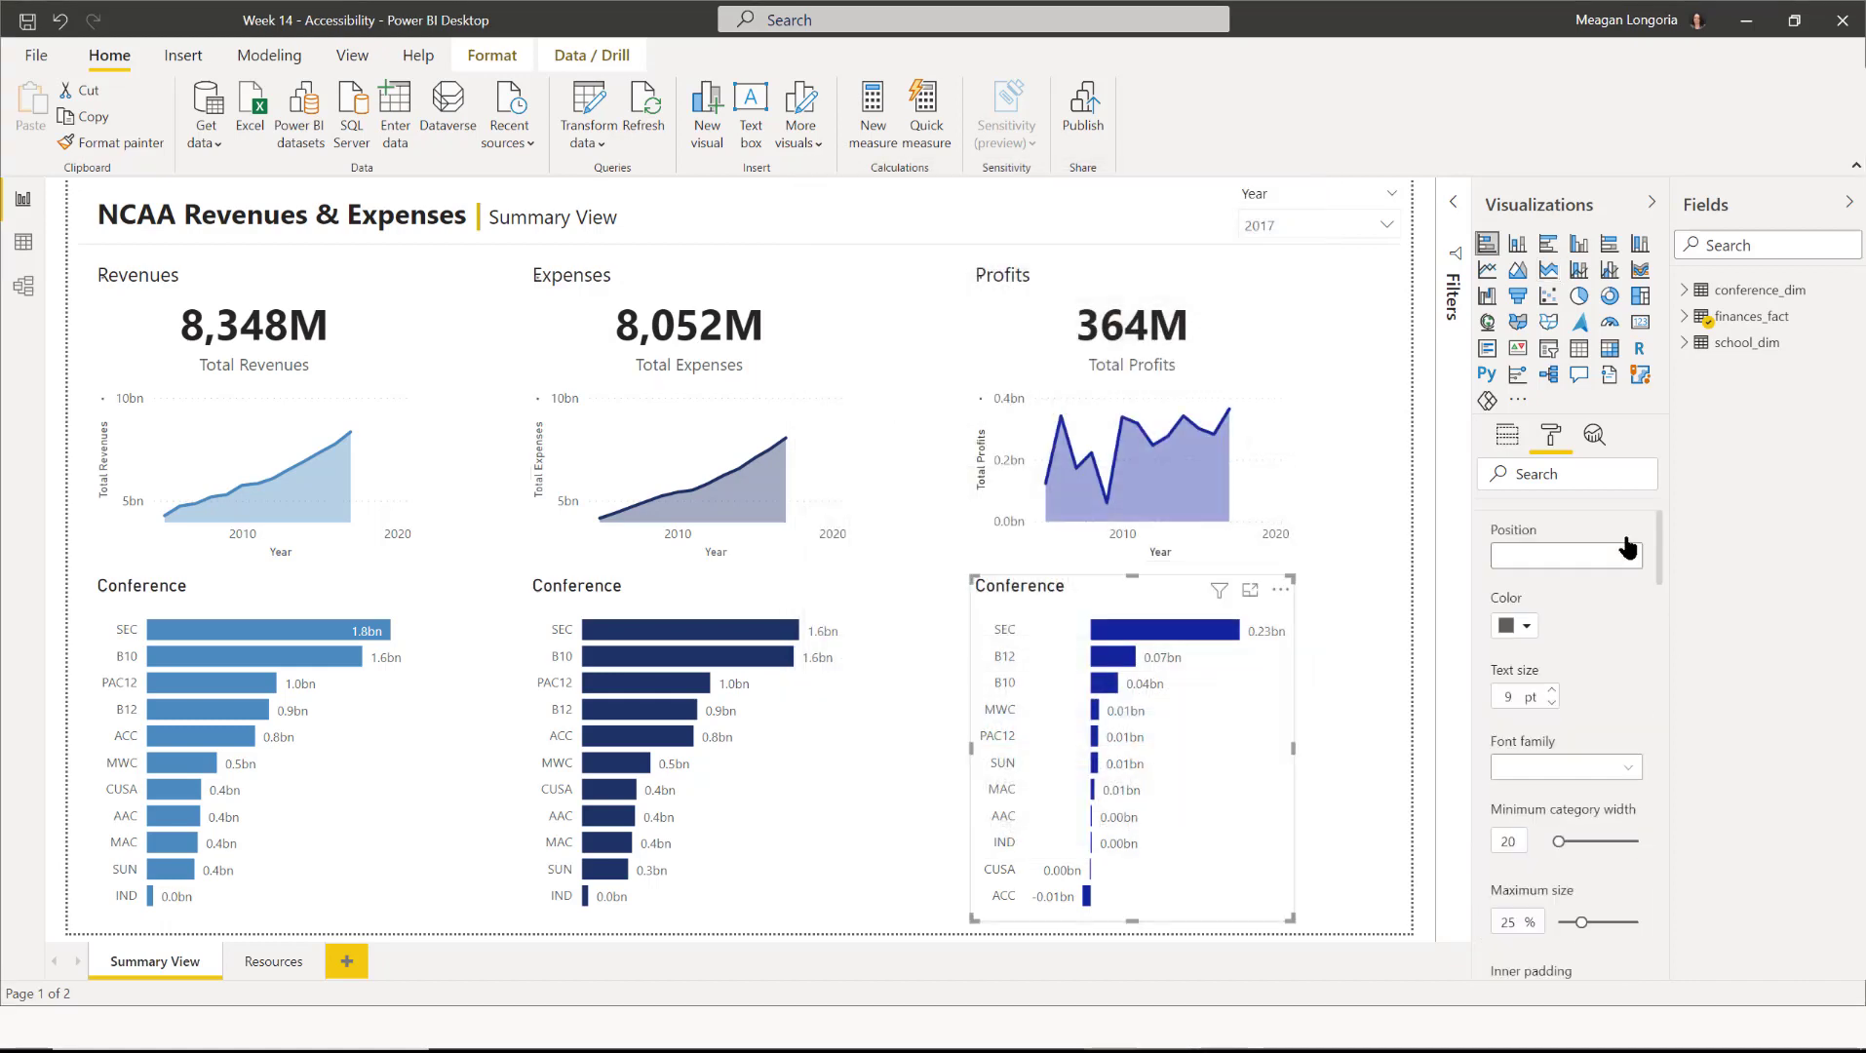
pyautogui.moveTo(1659, 547); pyautogui.dragTo(1558, 715)
pyautogui.moveTo(1657, 779); pyautogui.dragTo(1516, 554)
pyautogui.click(1516, 693)
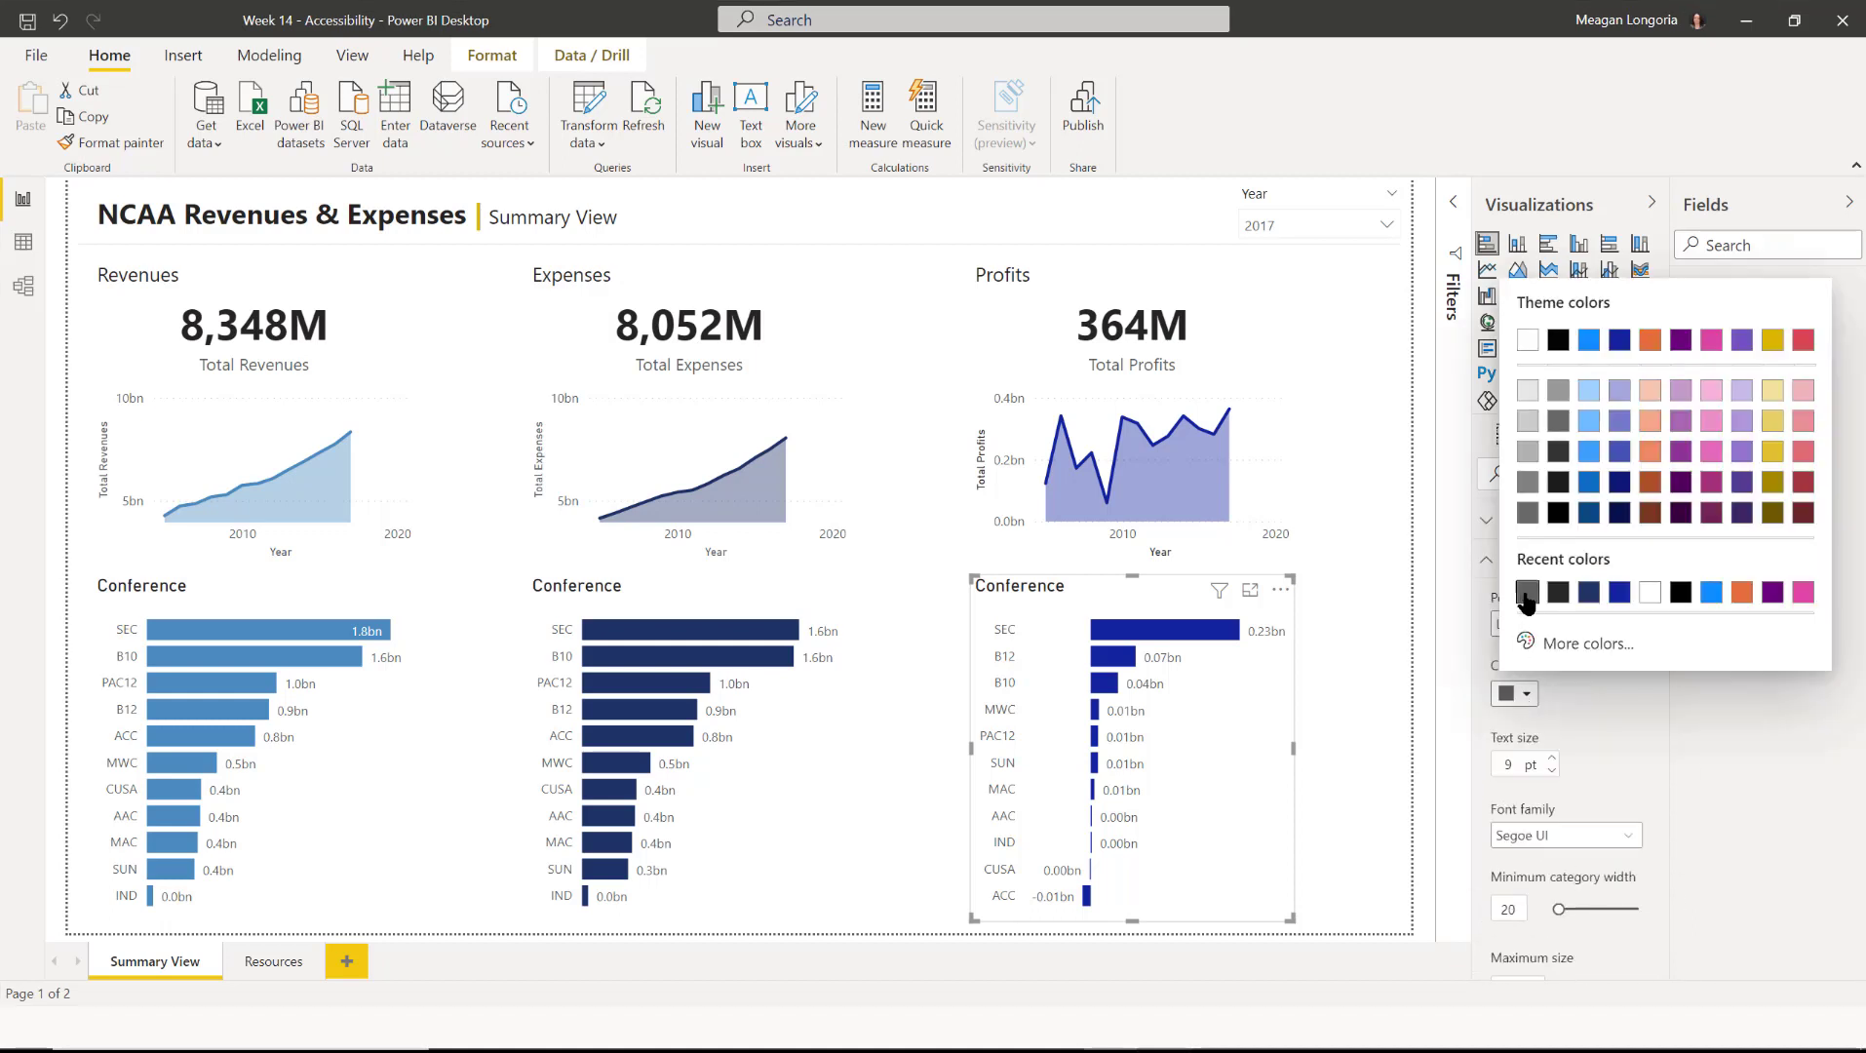
pyautogui.click(1526, 592)
# Make the Profits area chart's x-axis labels and both axis titles dark grey.
pyautogui.click(1241, 491)
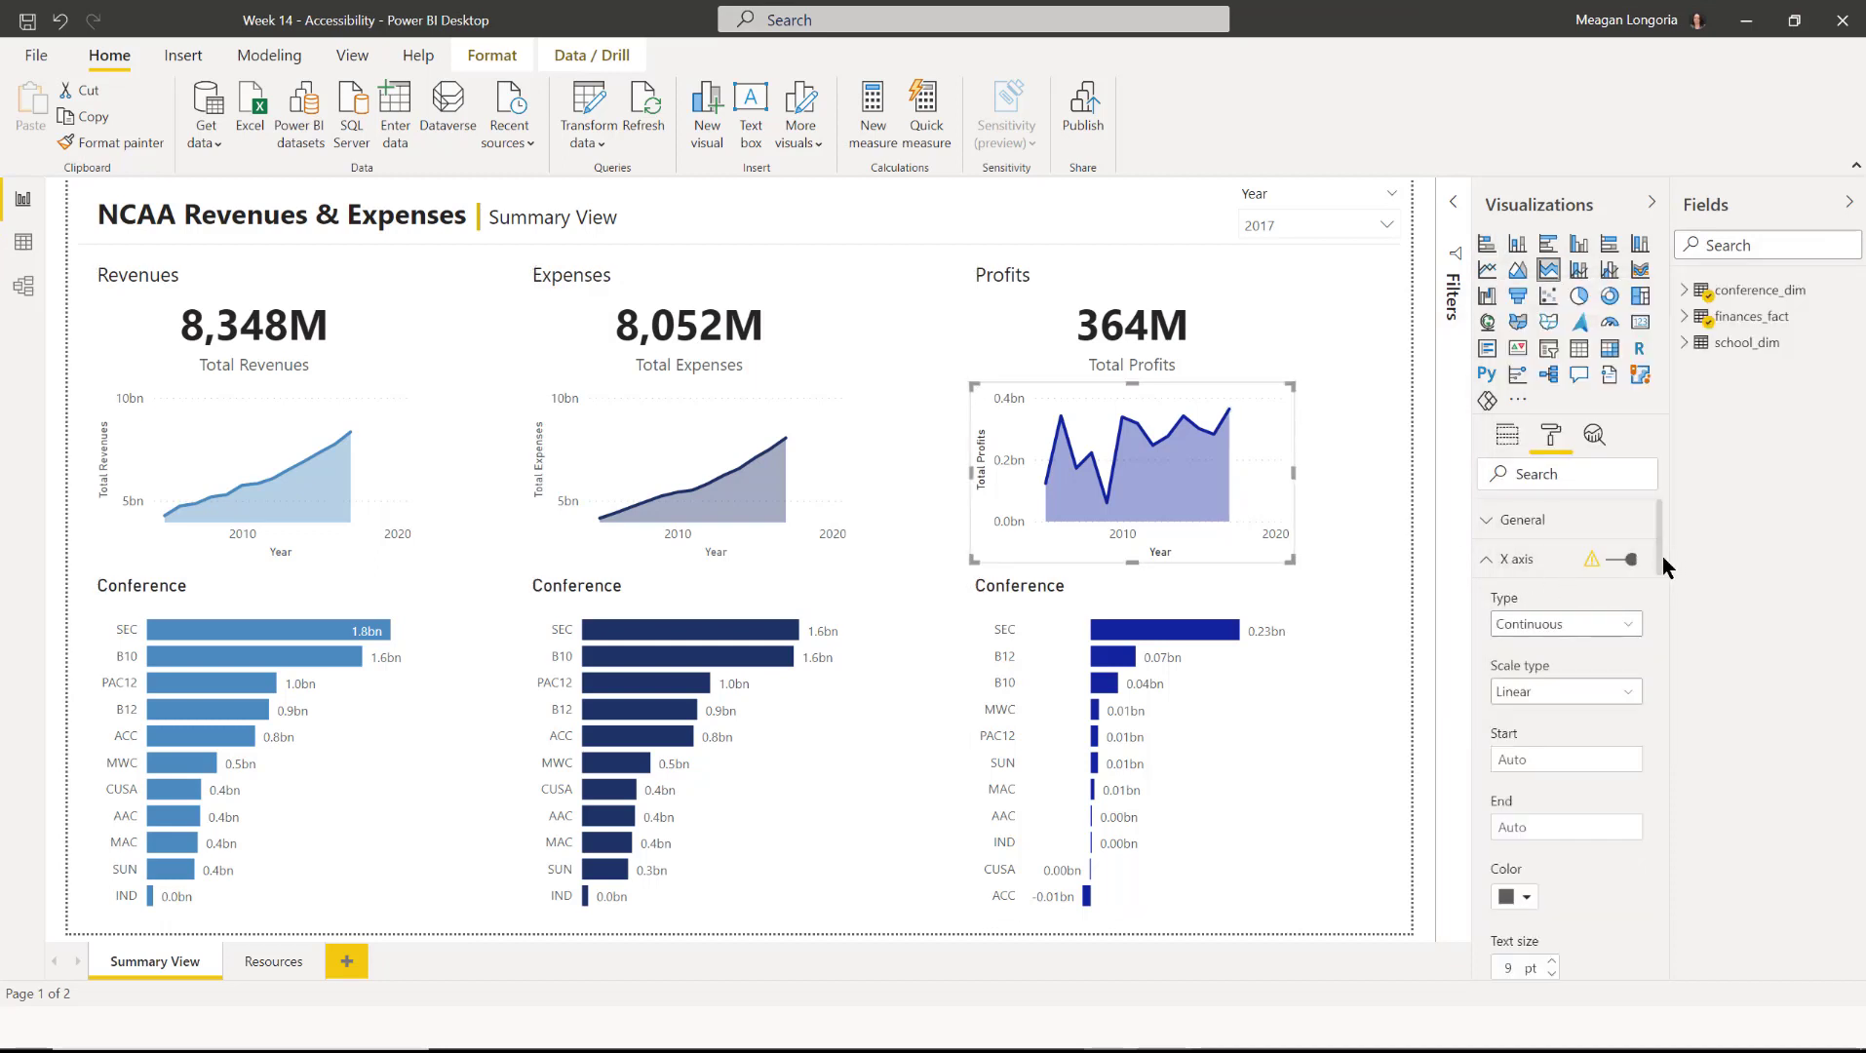
pyautogui.scroll(-3, 1565, 633)
pyautogui.click(1512, 547)
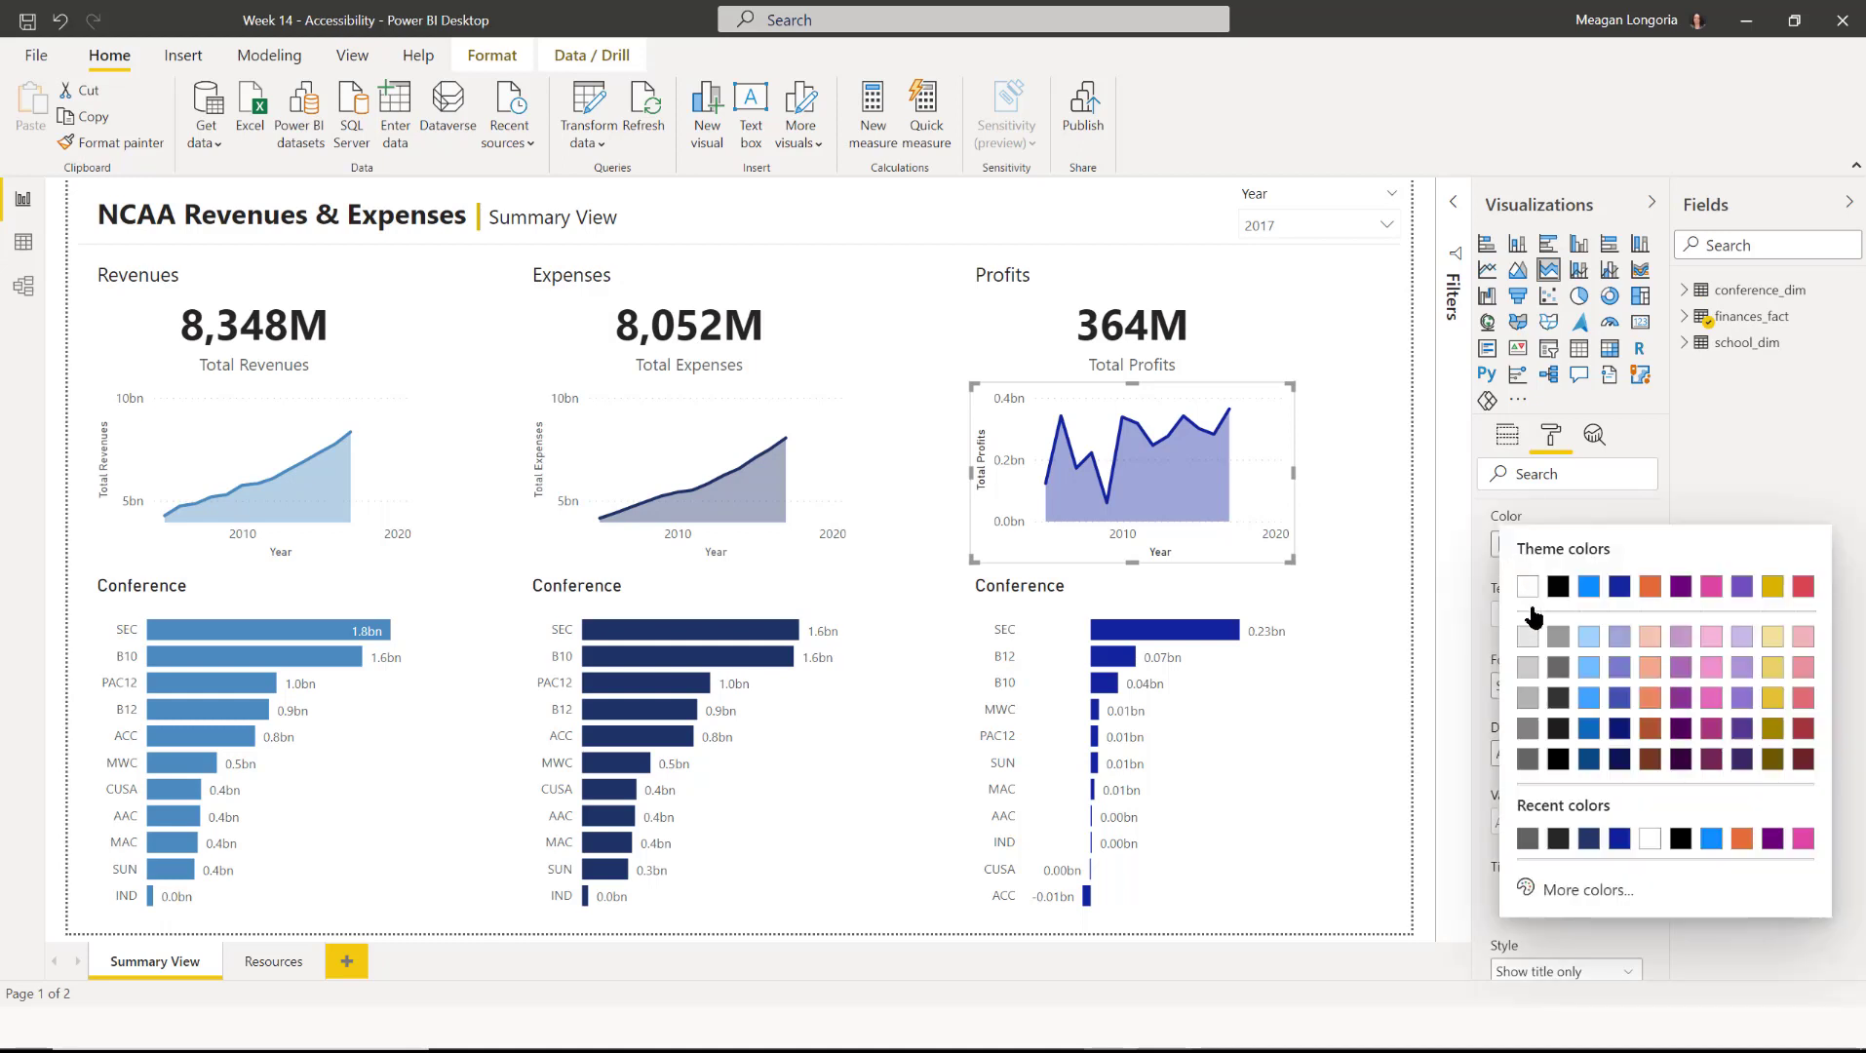
pyautogui.click(1528, 838)
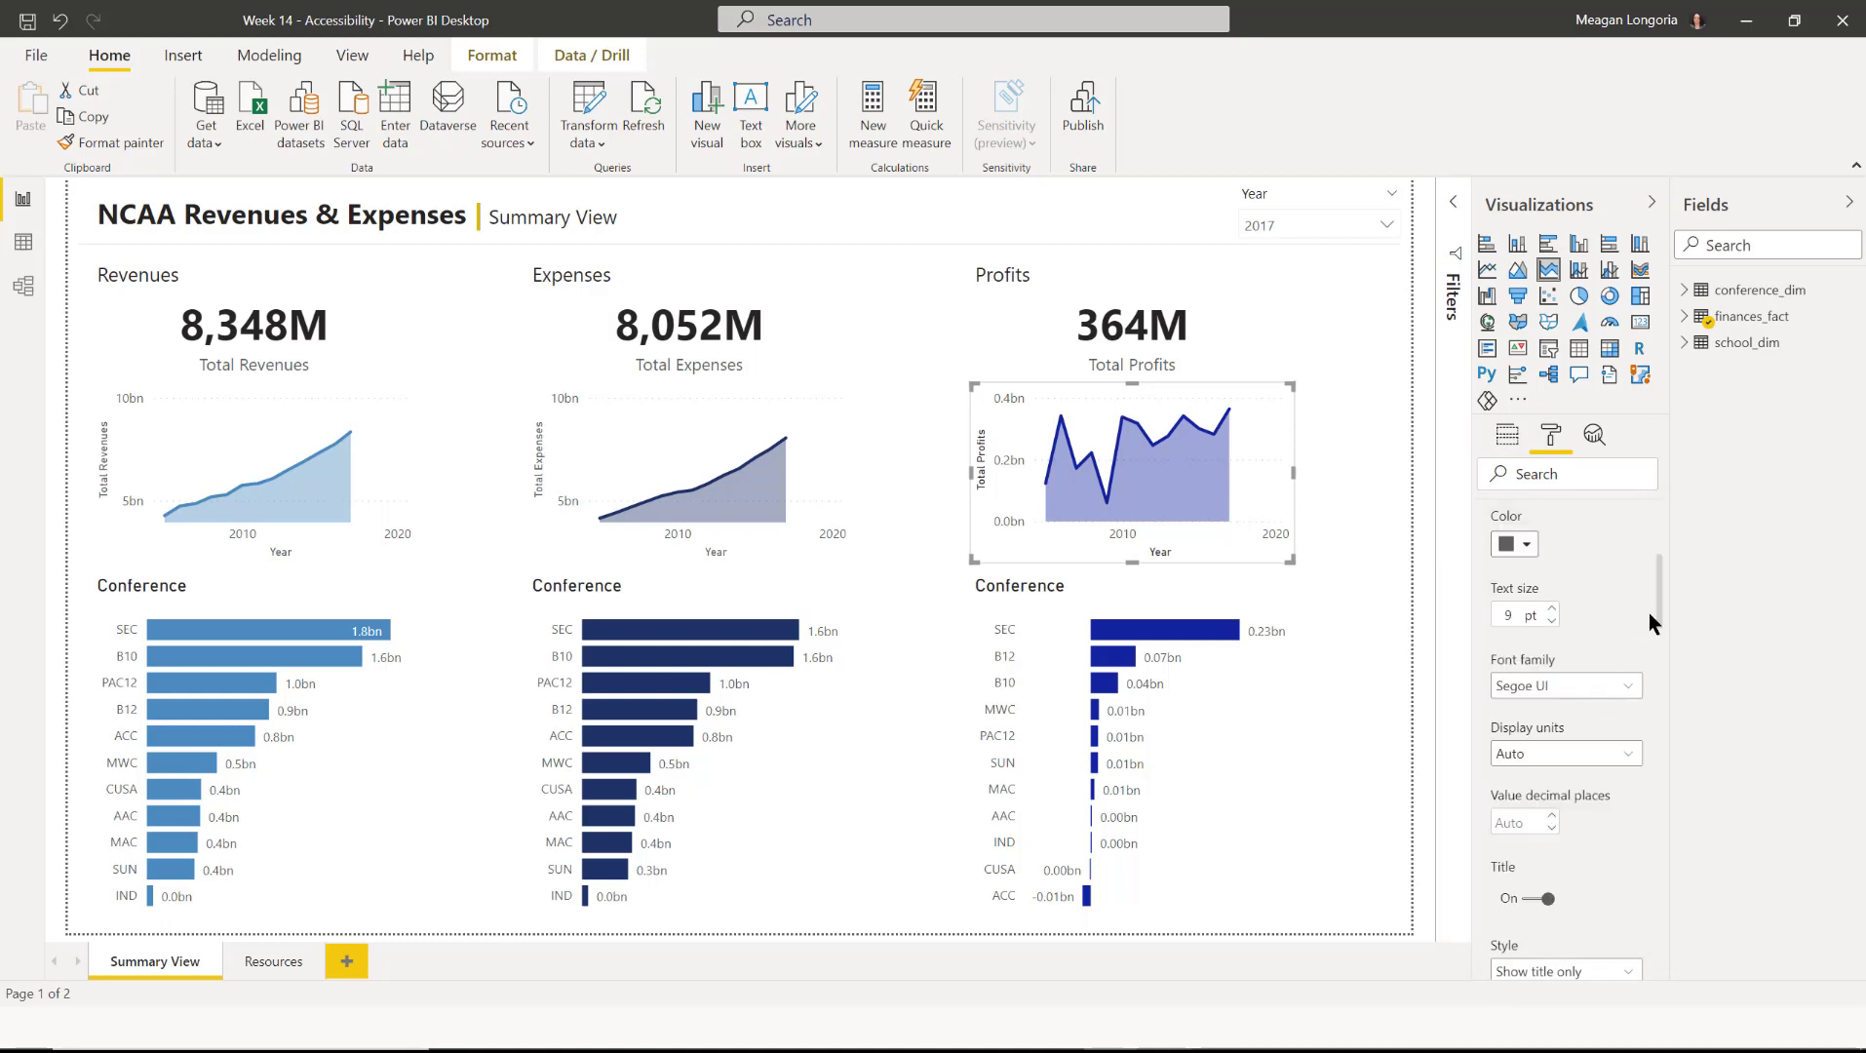
pyautogui.moveTo(1658, 636); pyautogui.dragTo(1657, 679)
pyautogui.click(1511, 618)
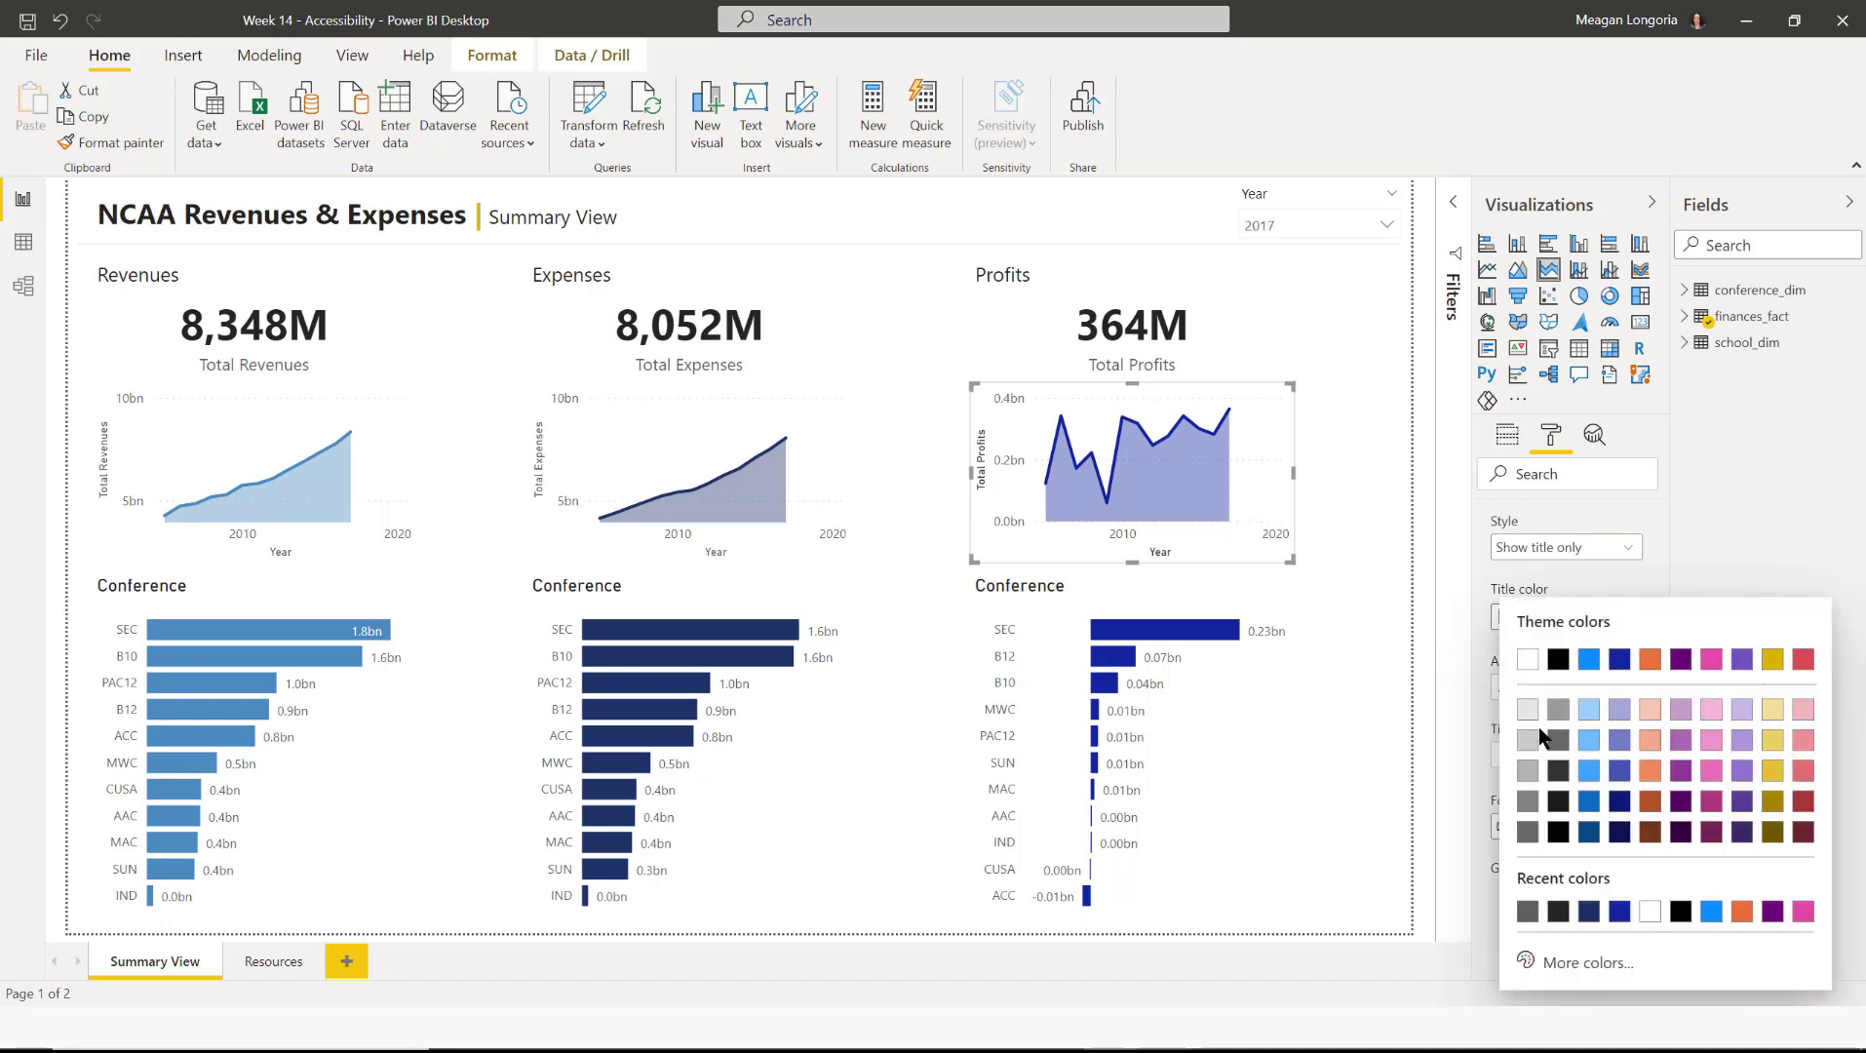
pyautogui.click(1527, 911)
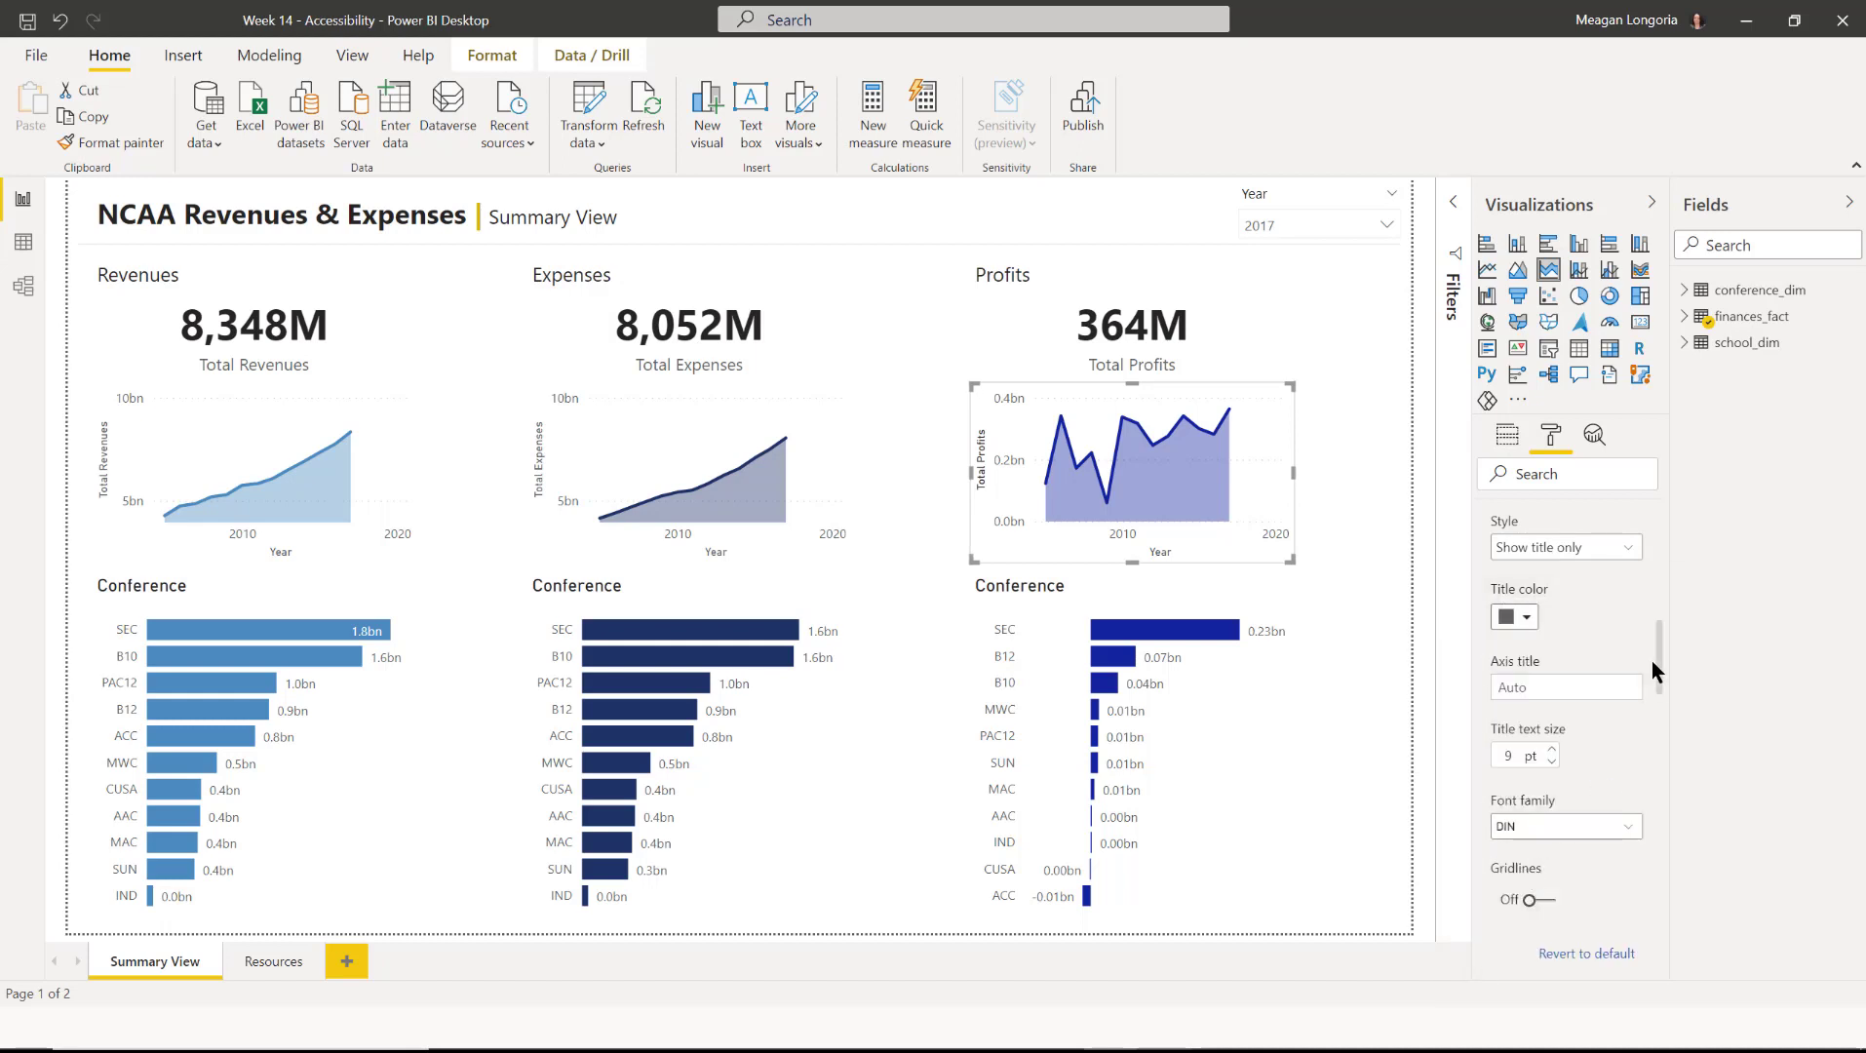
pyautogui.moveTo(1657, 666); pyautogui.dragTo(1660, 882)
pyautogui.click(1506, 719)
pyautogui.click(1527, 618)
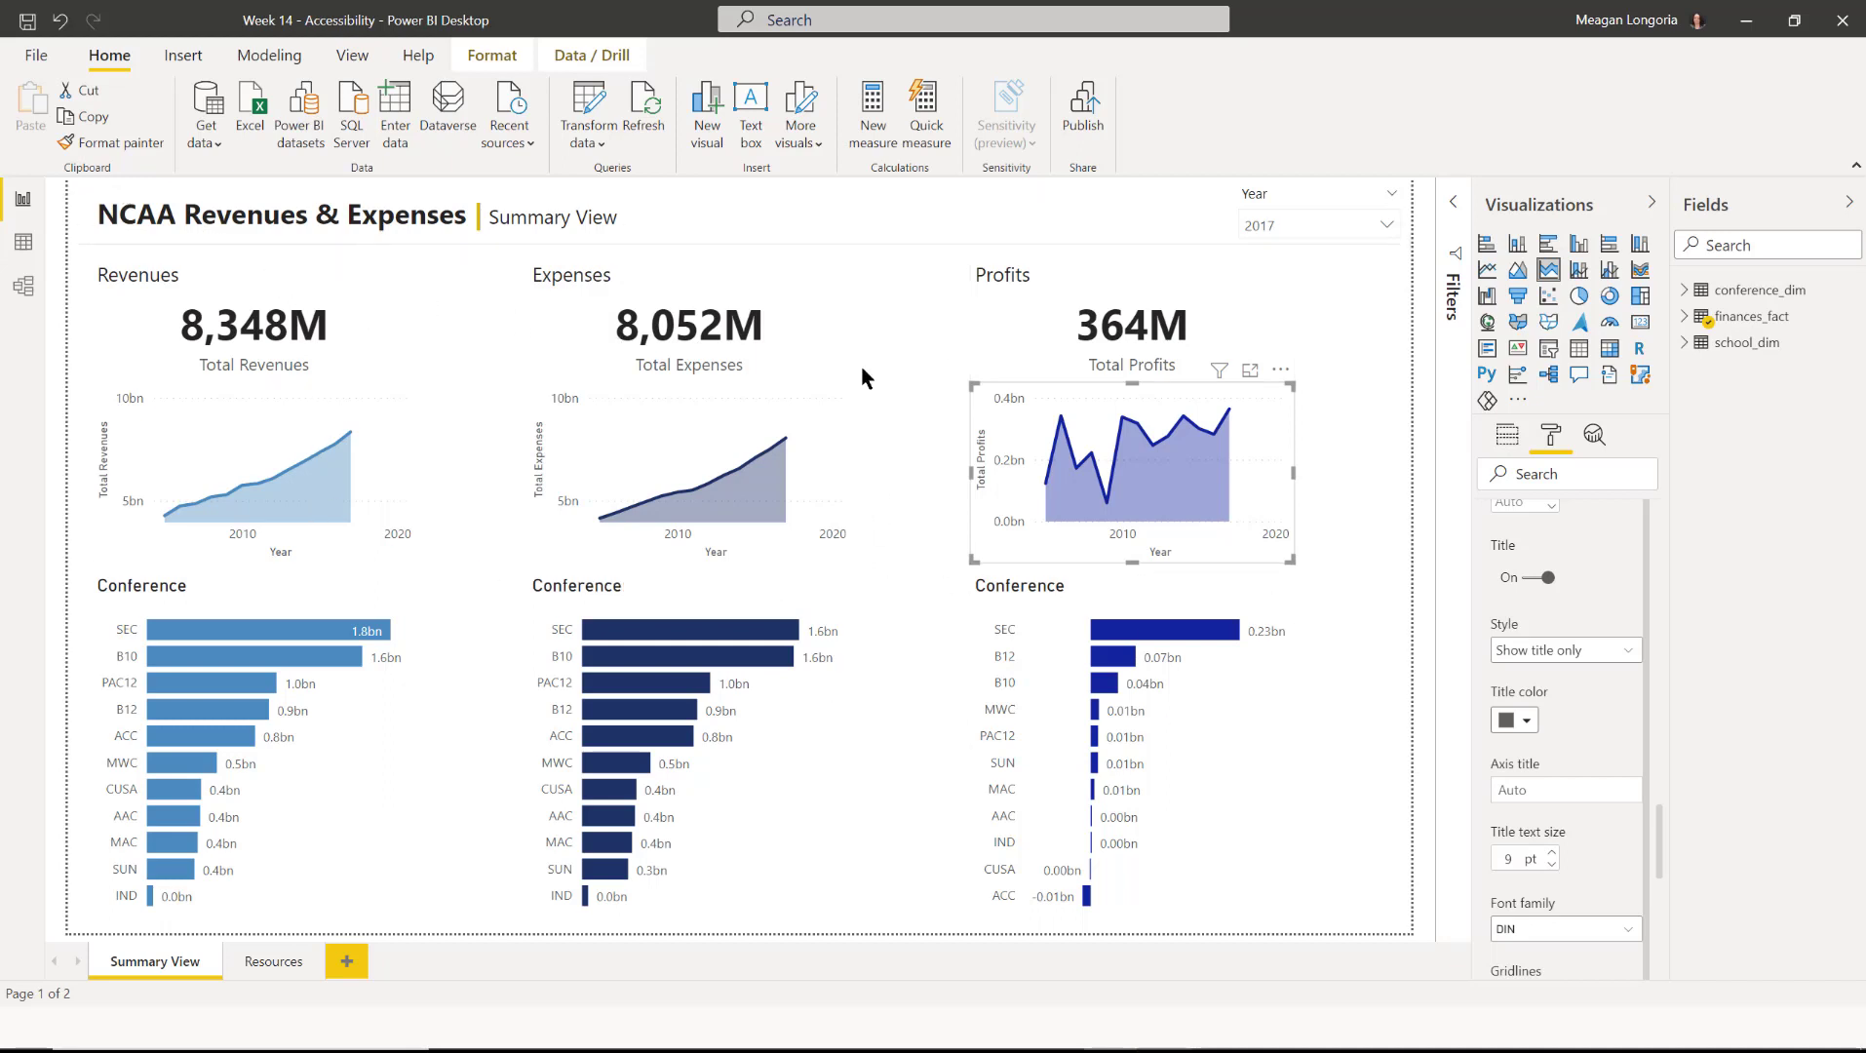
# Paste the title wording as the title box's alt text, replacing ' | ' with ': '.
pyautogui.click(877, 244)
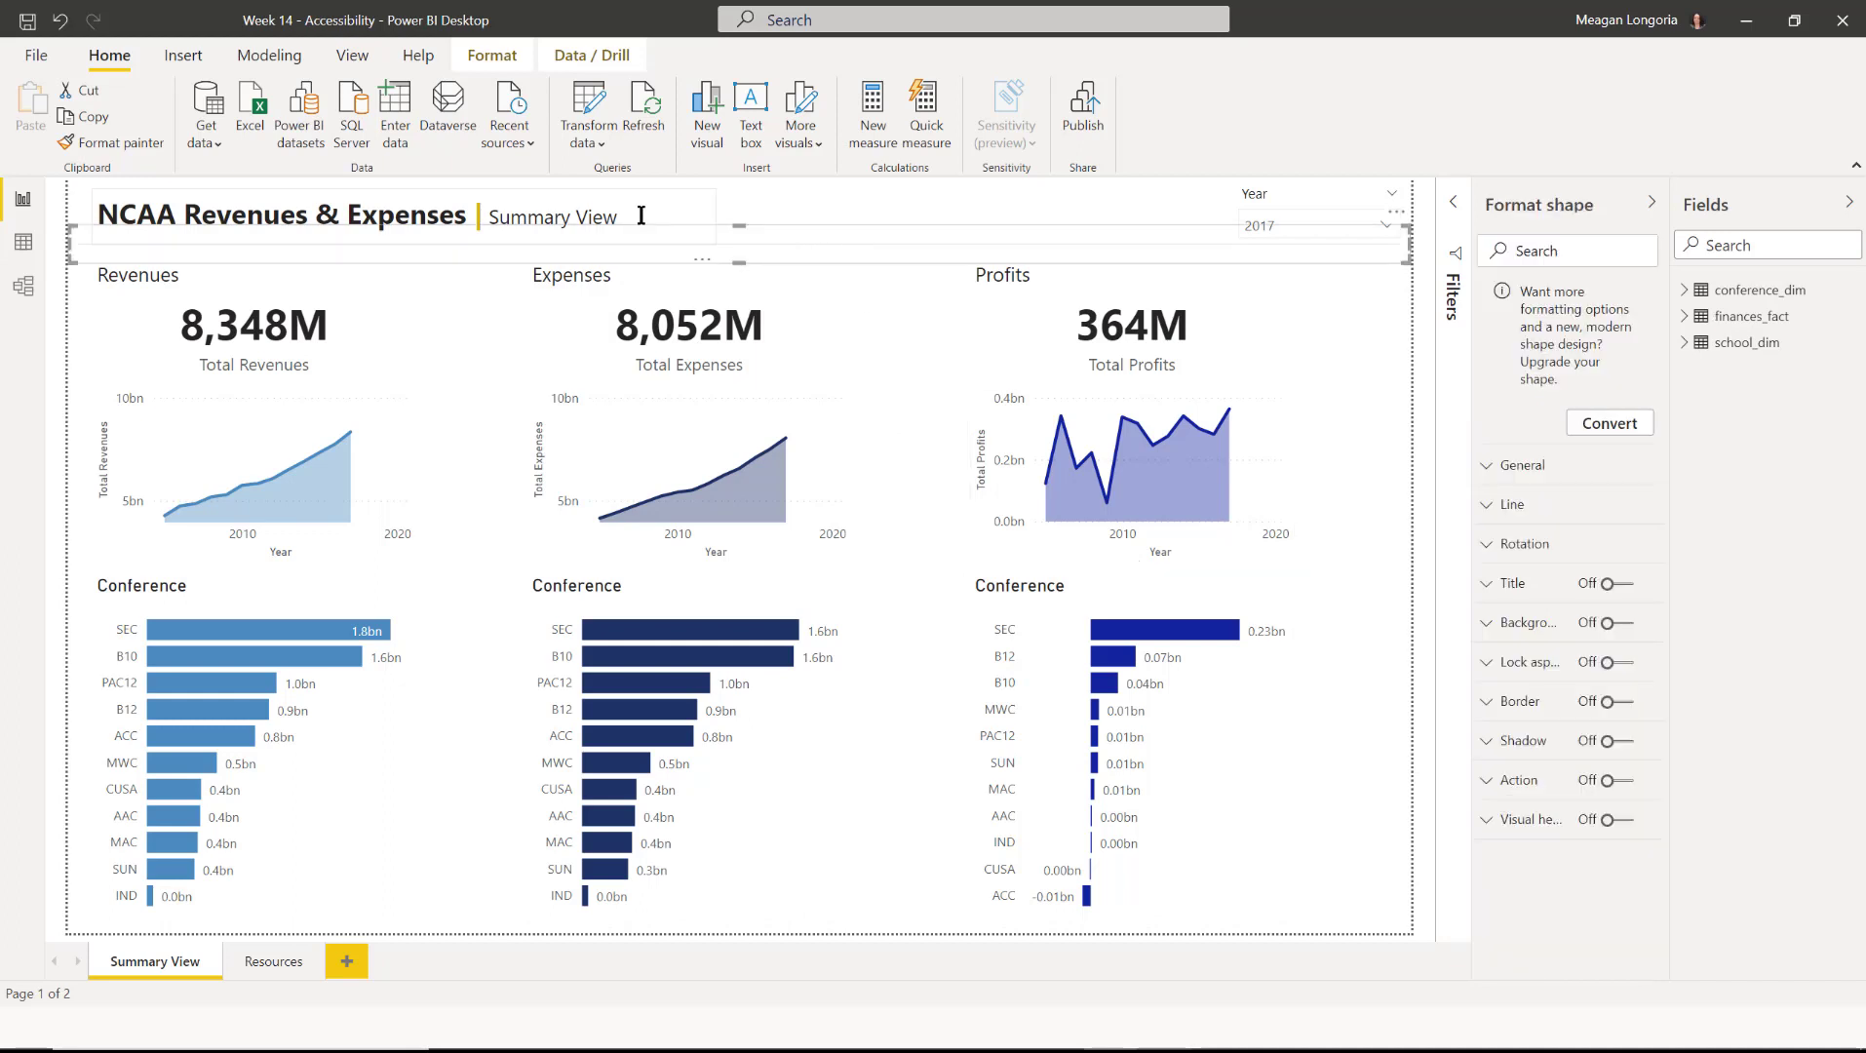
pyautogui.click(640, 215)
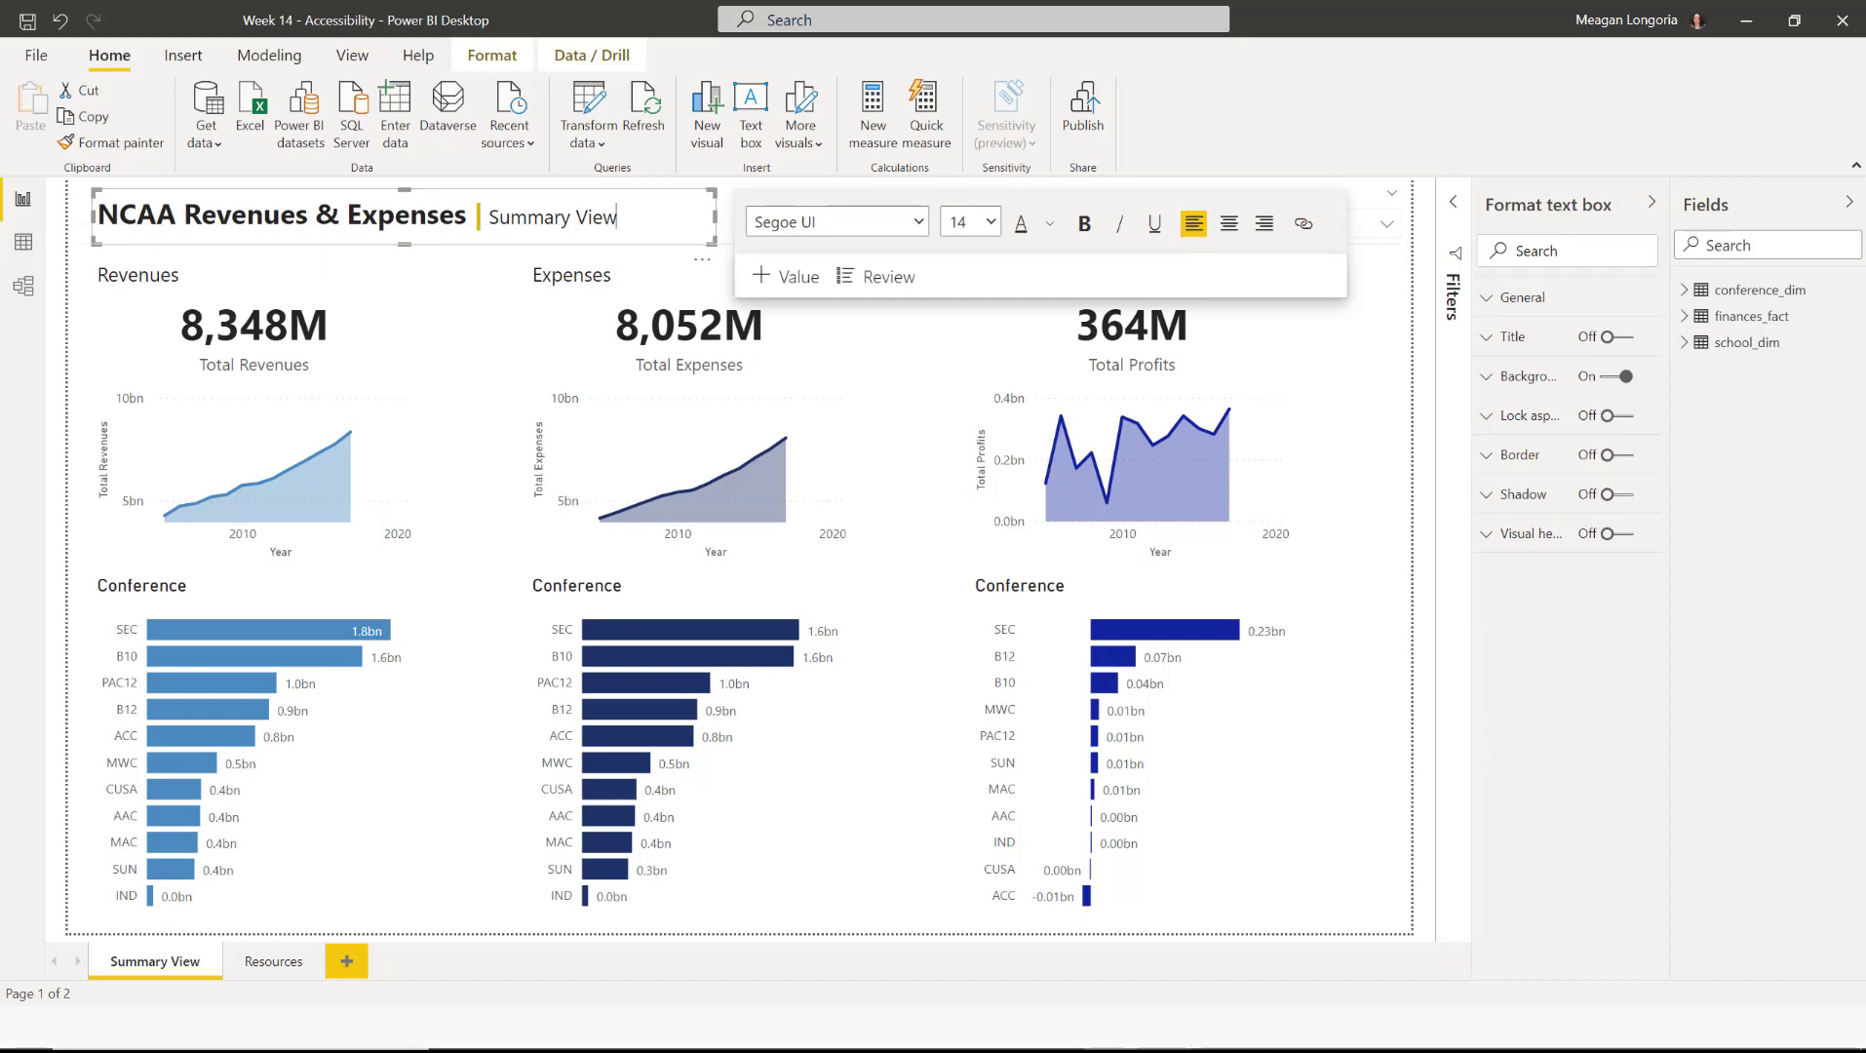
pyautogui.tripleClick(595, 209)
pyautogui.hotkey('ctrl', 'c')
pyautogui.click(1601, 307)
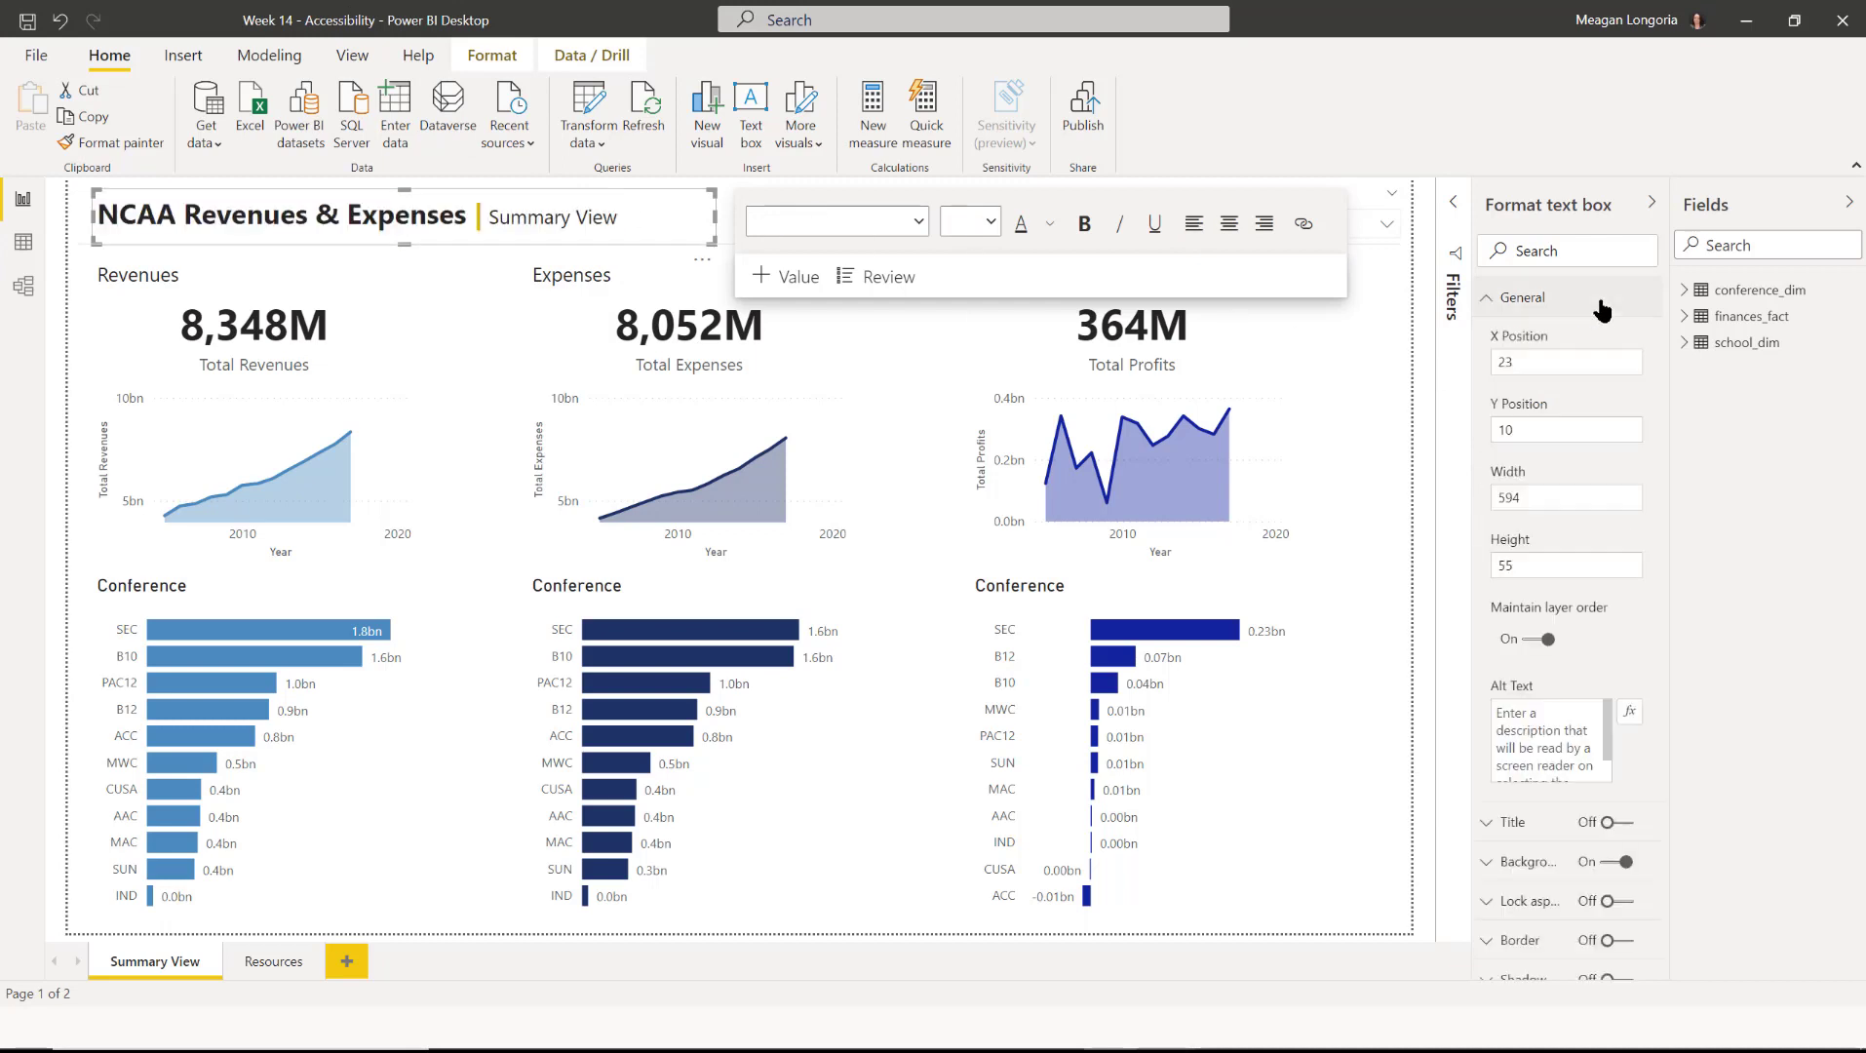
pyautogui.click(1548, 732)
pyautogui.hotkey('ctrl', 'v')
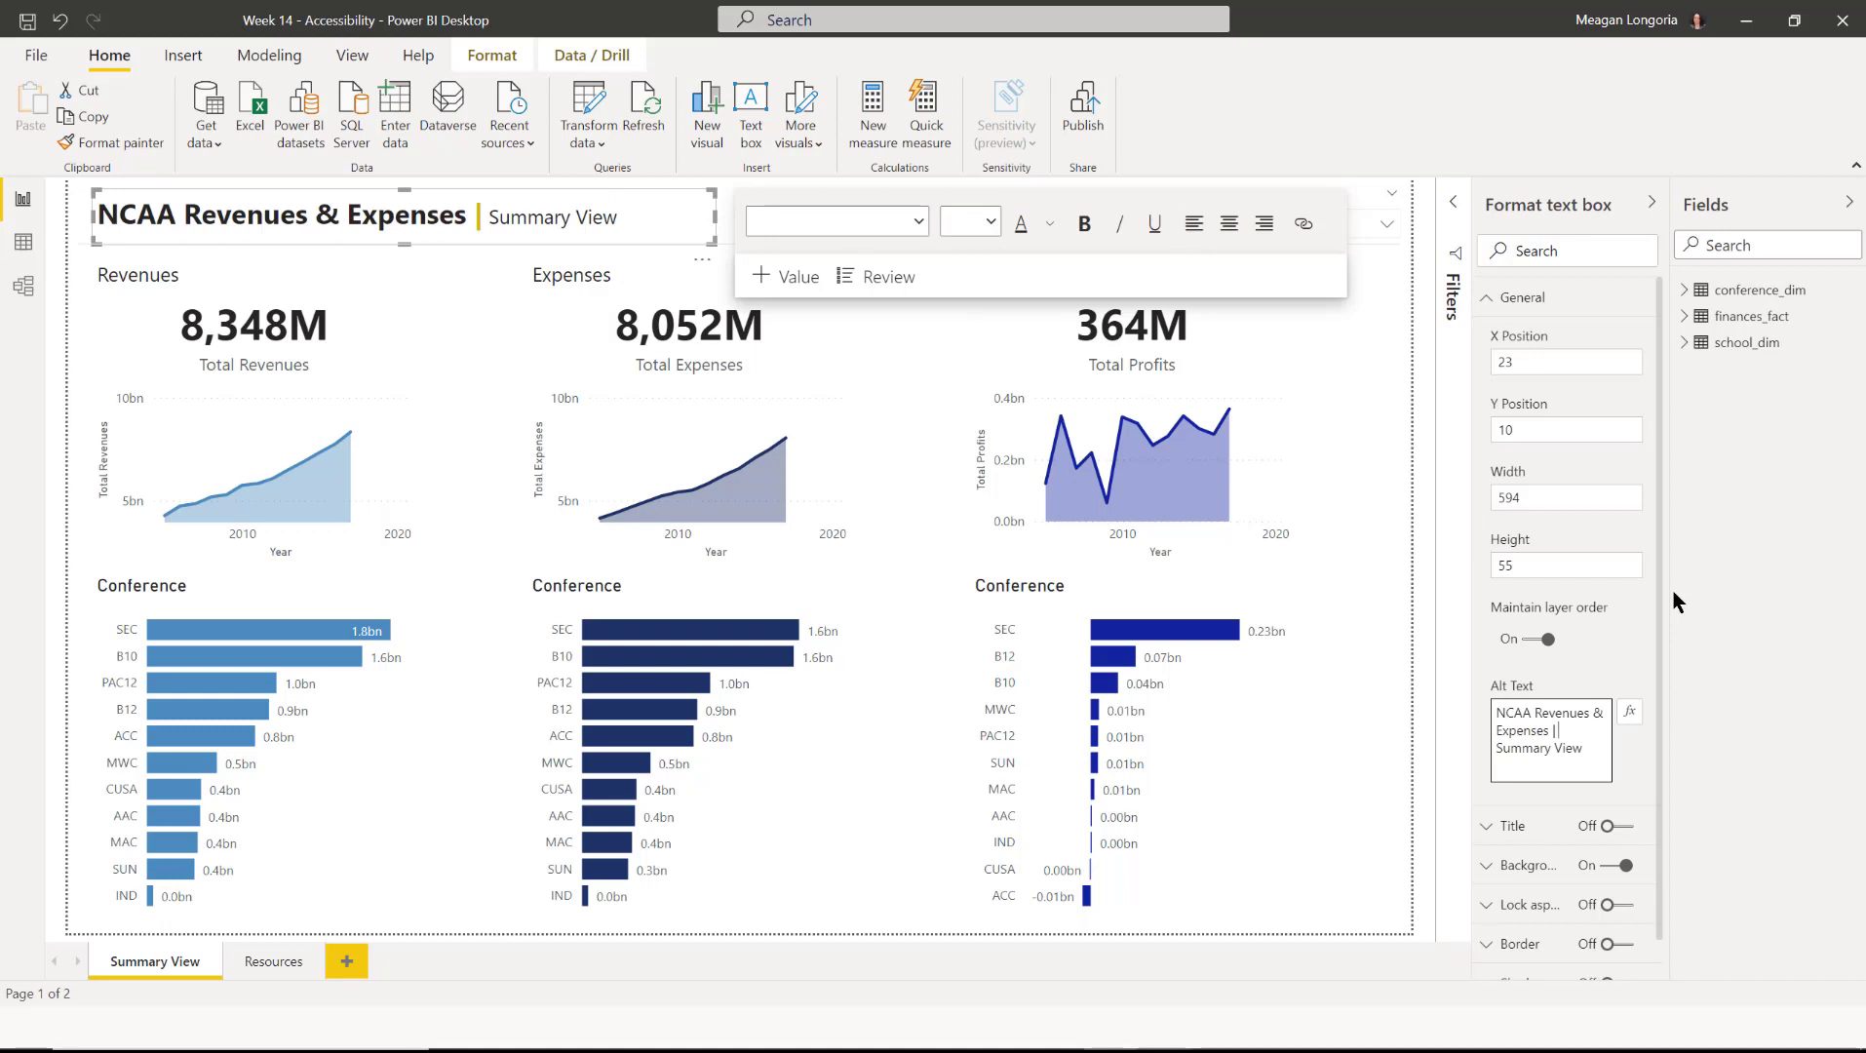
pyautogui.press('BackSpace')
pyautogui.press('BackSpace')
pyautogui.press('BackSpace')
pyautogui.write(':')
pyautogui.click(1593, 743)
# Enter 'Select a year to filter the data' as the Year slicer's alt text in Format > General.
pyautogui.click(1363, 223)
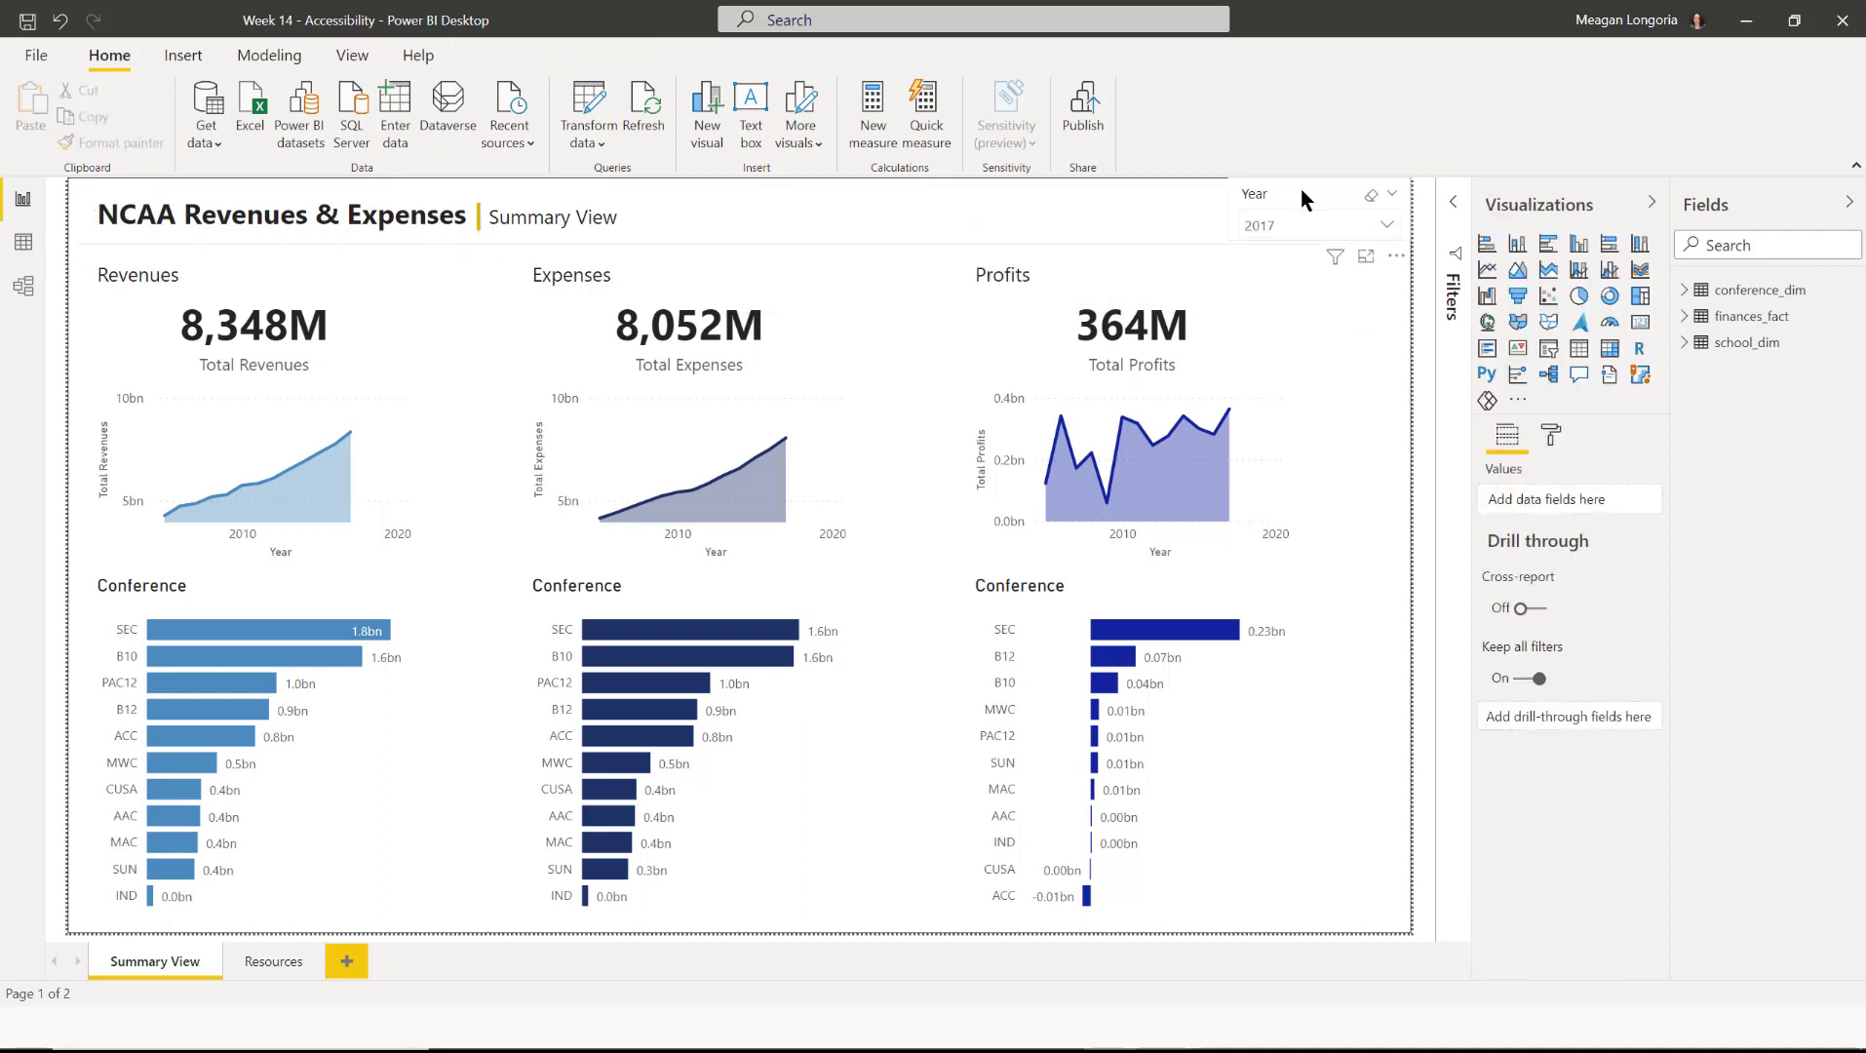
pyautogui.click(1552, 436)
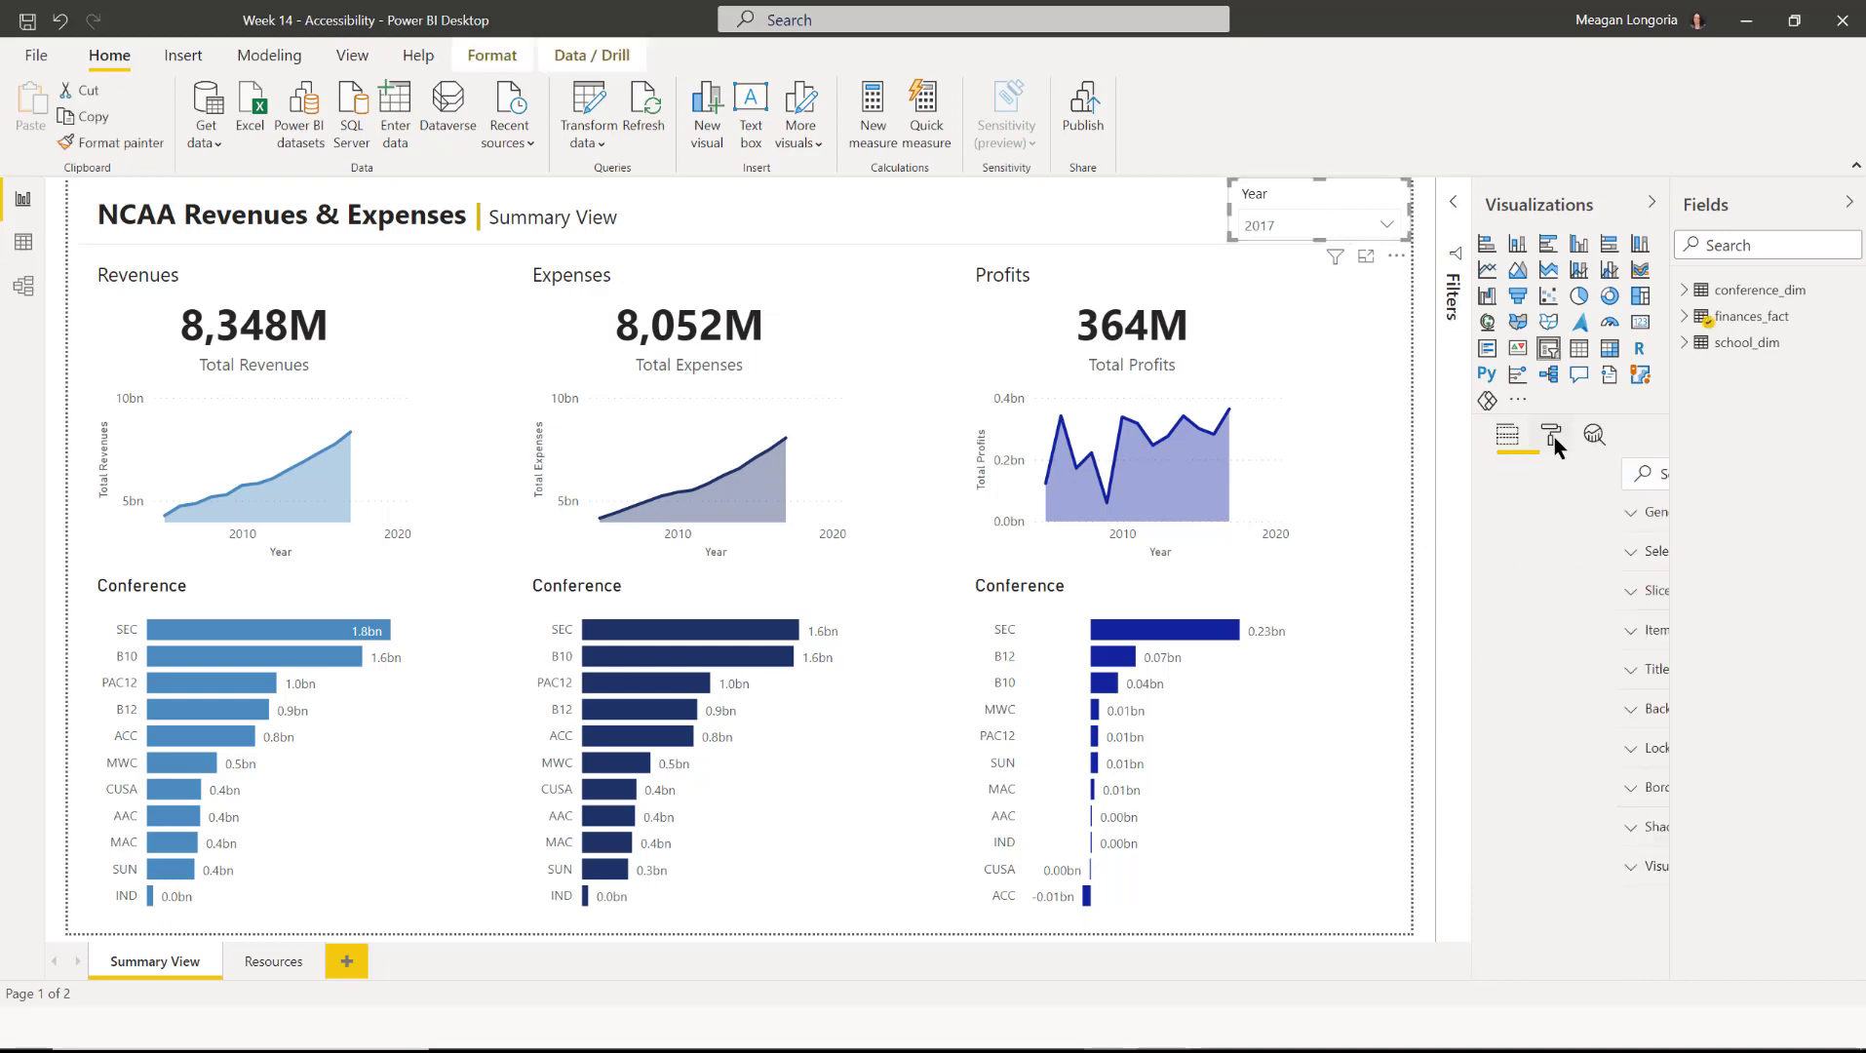
pyautogui.click(1549, 525)
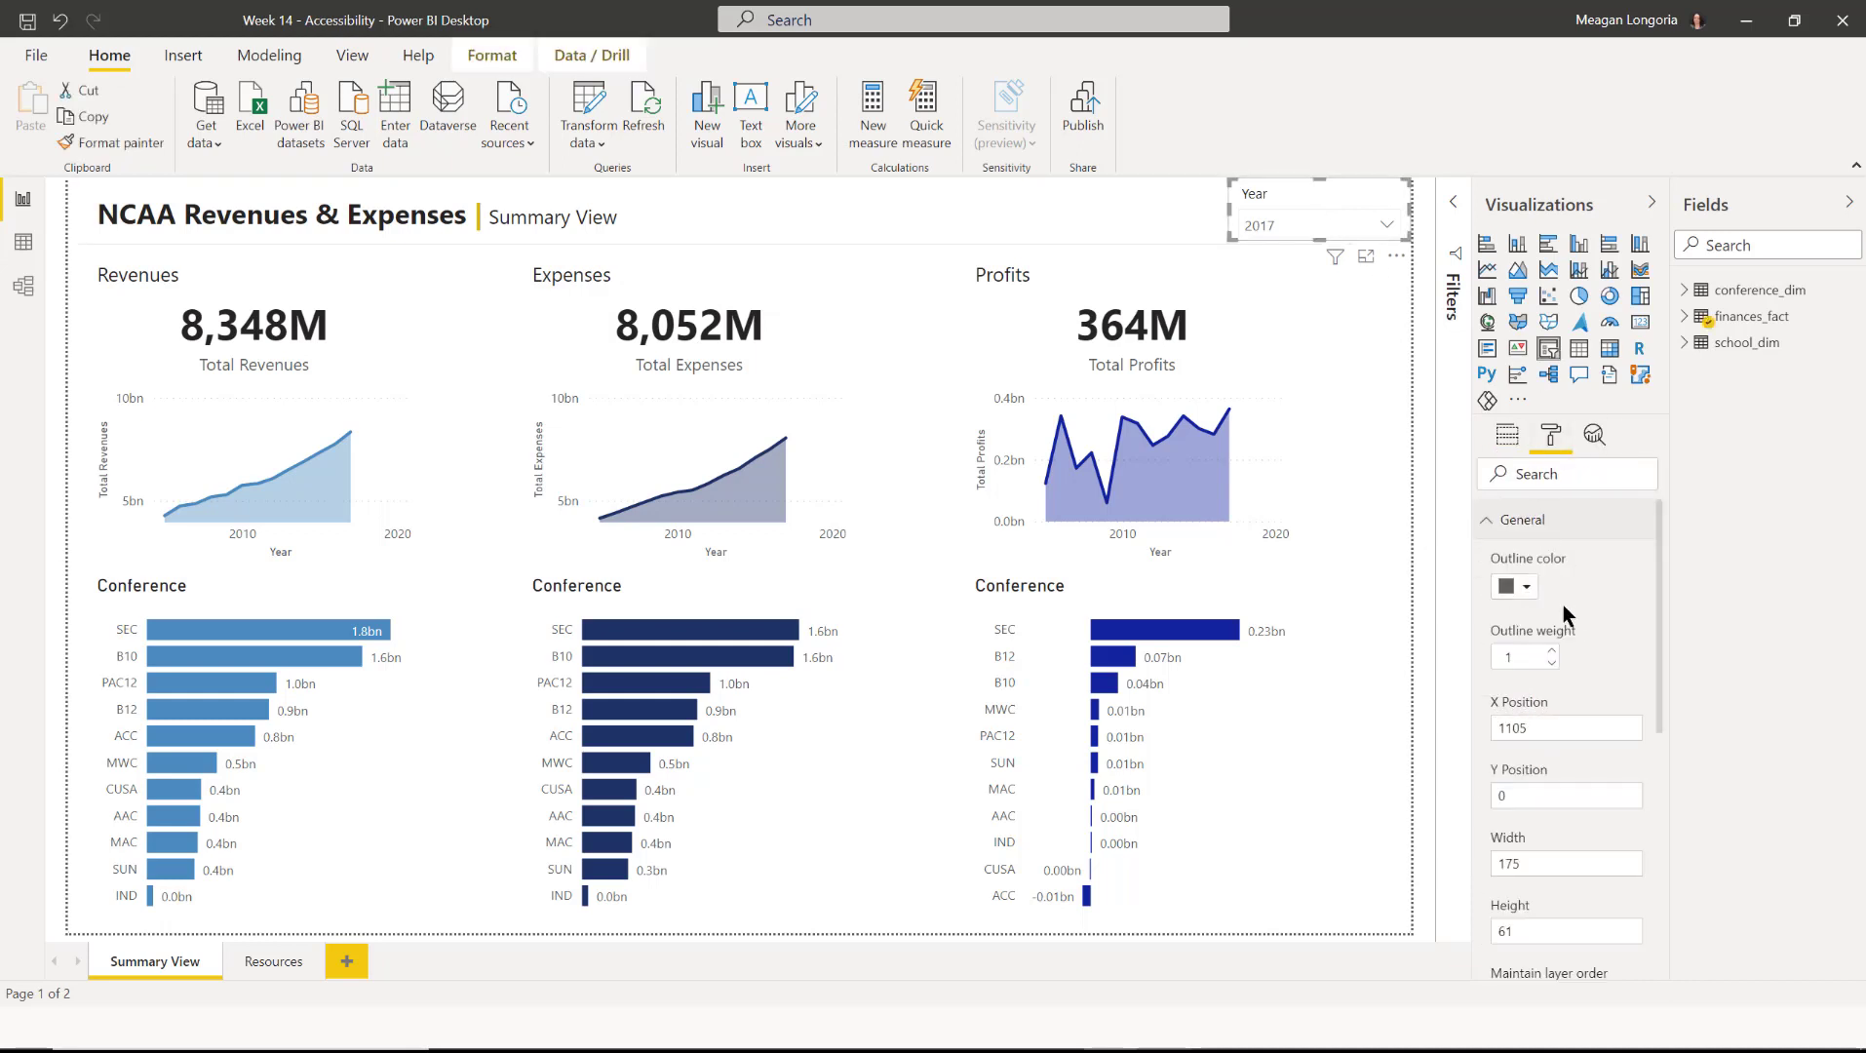
pyautogui.moveTo(1660, 657); pyautogui.dragTo(1639, 812)
pyautogui.click(1520, 795)
pyautogui.write('Selec')
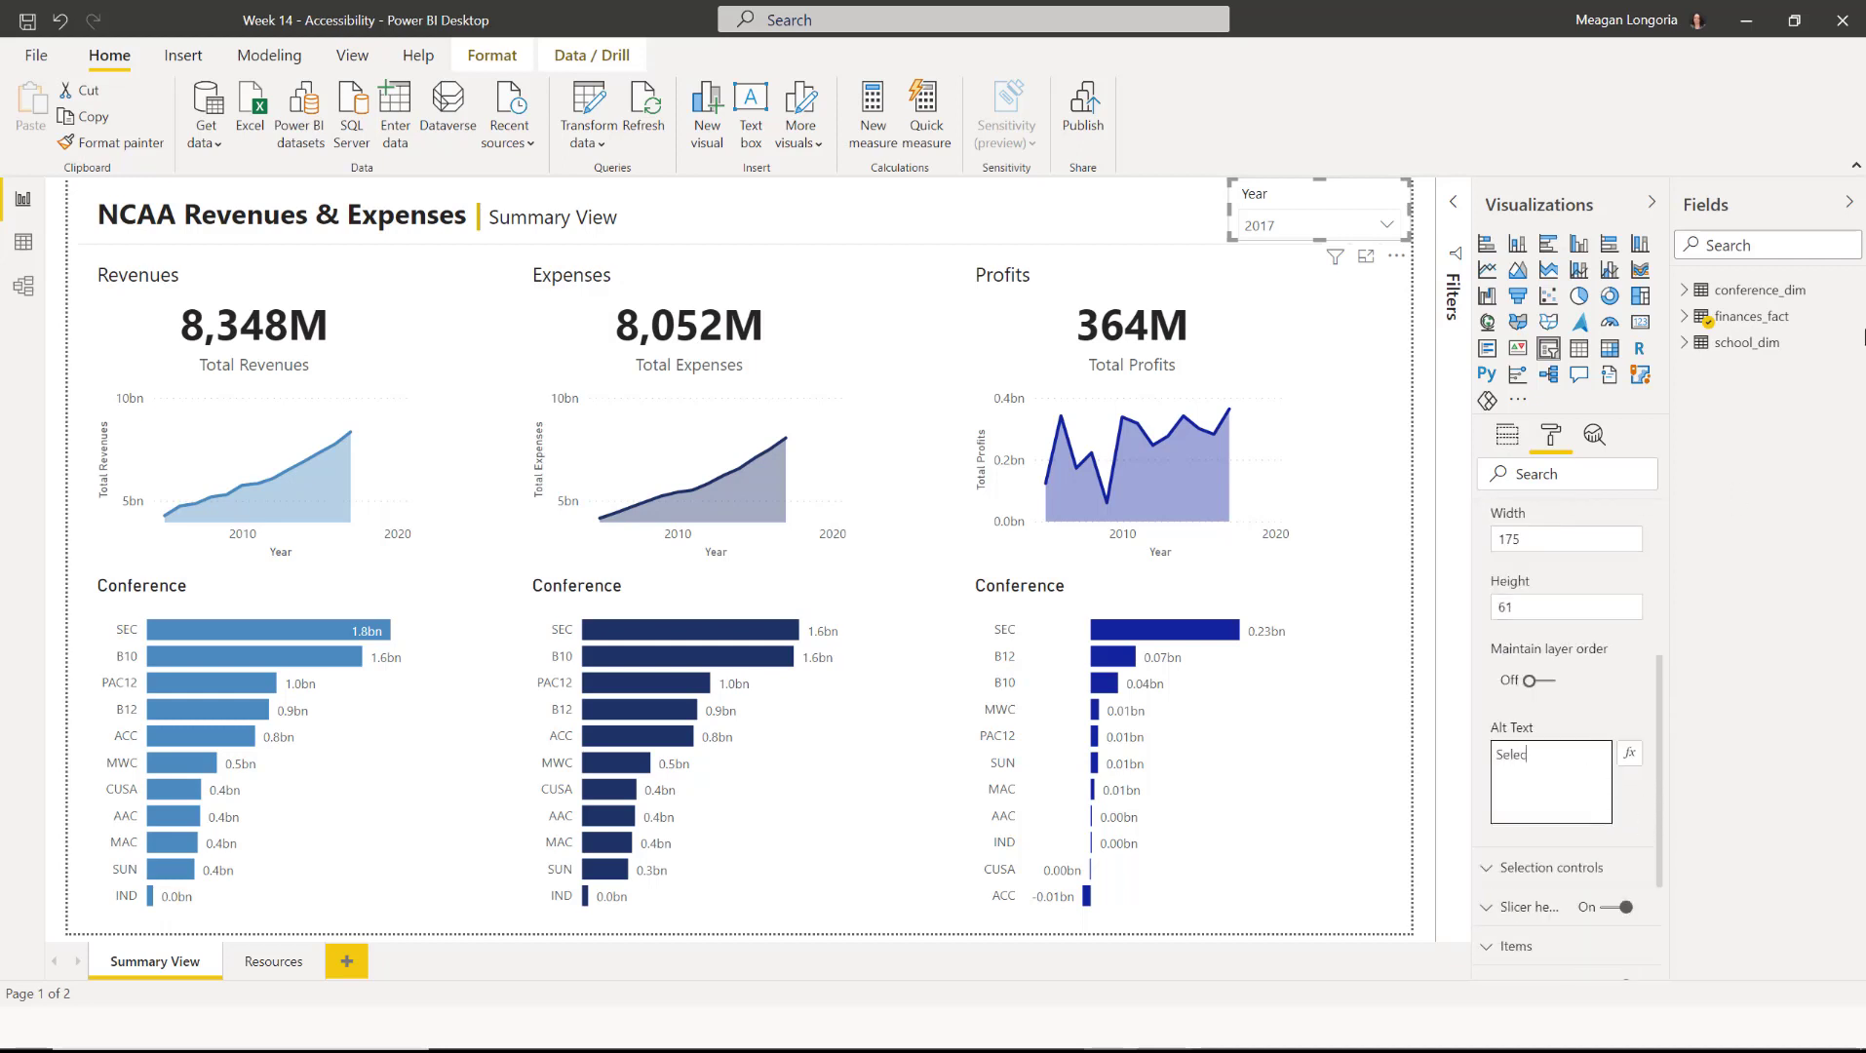
pyautogui.write('t a year to filter the daat')
pyautogui.press('BackSpace')
pyautogui.press('BackSpace')
pyautogui.write('ta')
pyautogui.click(254, 331)
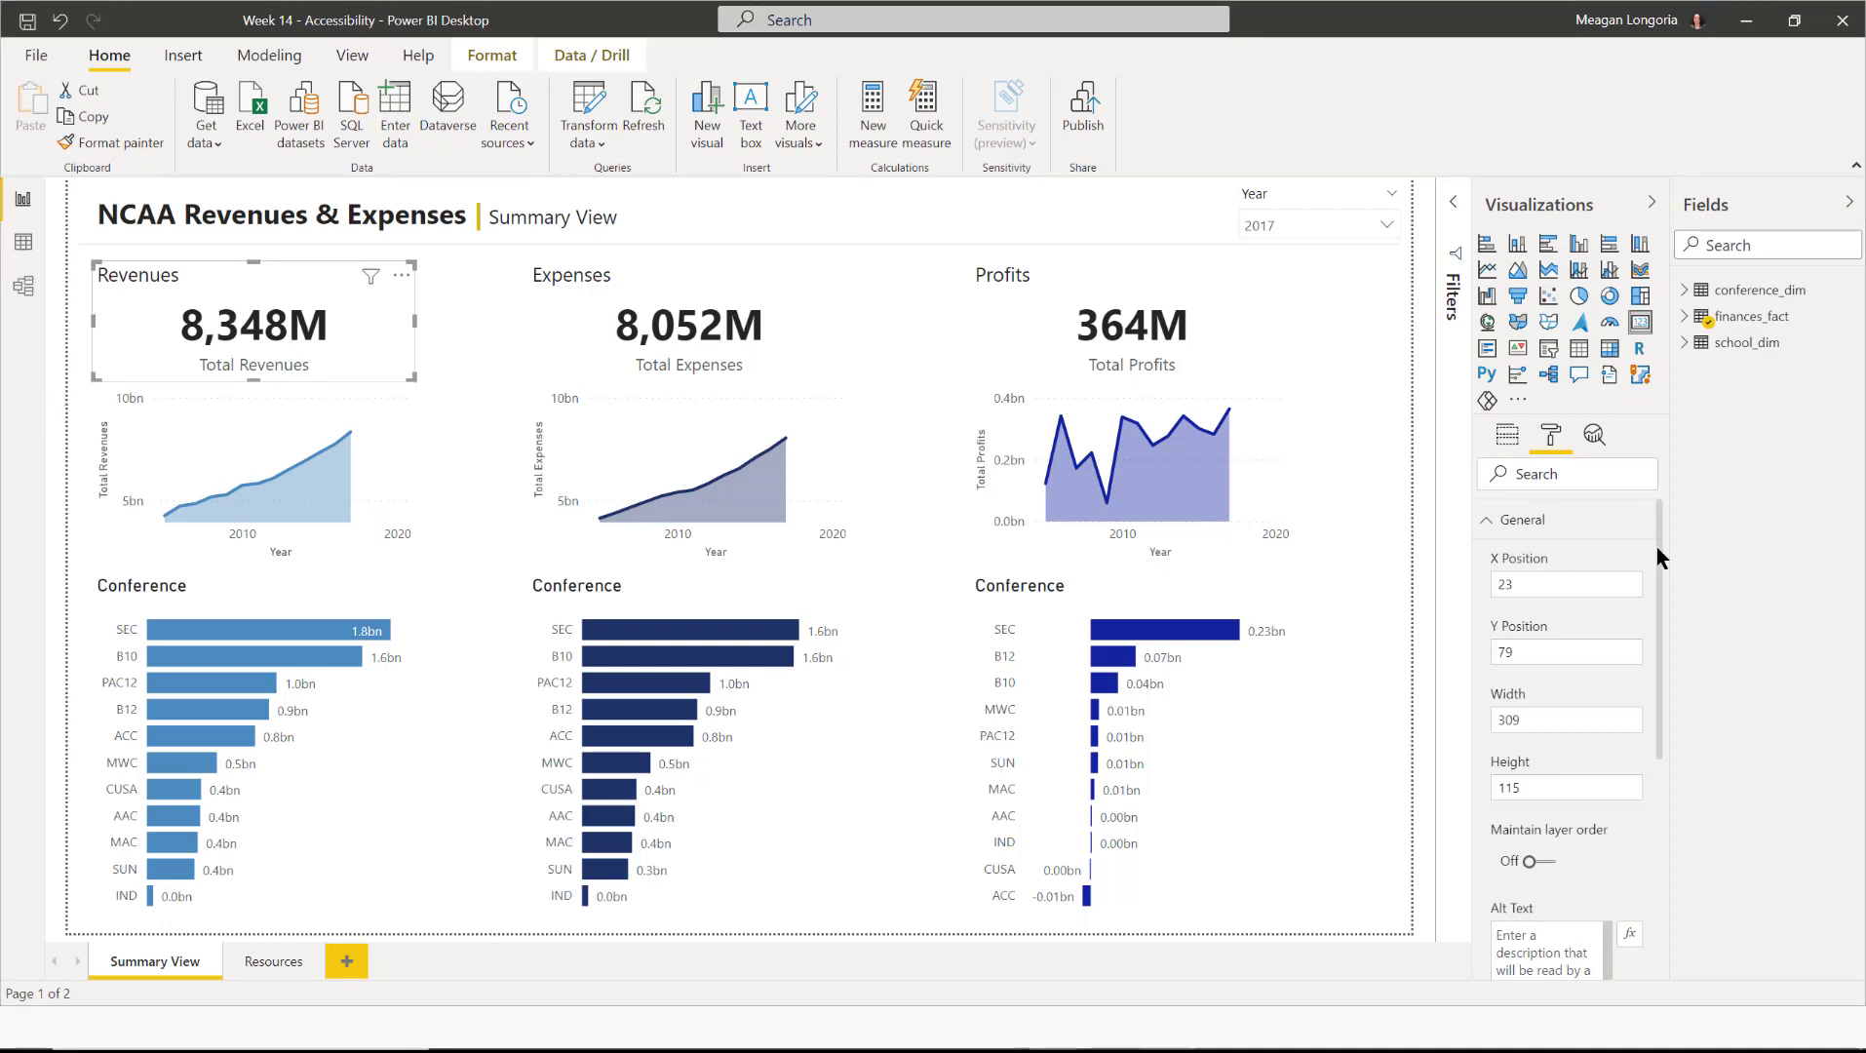
# Paste 'Total revenues for the selected year(s)' as the Revenues card's alt text.
pyautogui.scroll(-3, 1657, 621)
pyautogui.click(1572, 674)
pyautogui.write('Total revenues for the selected year(s)')
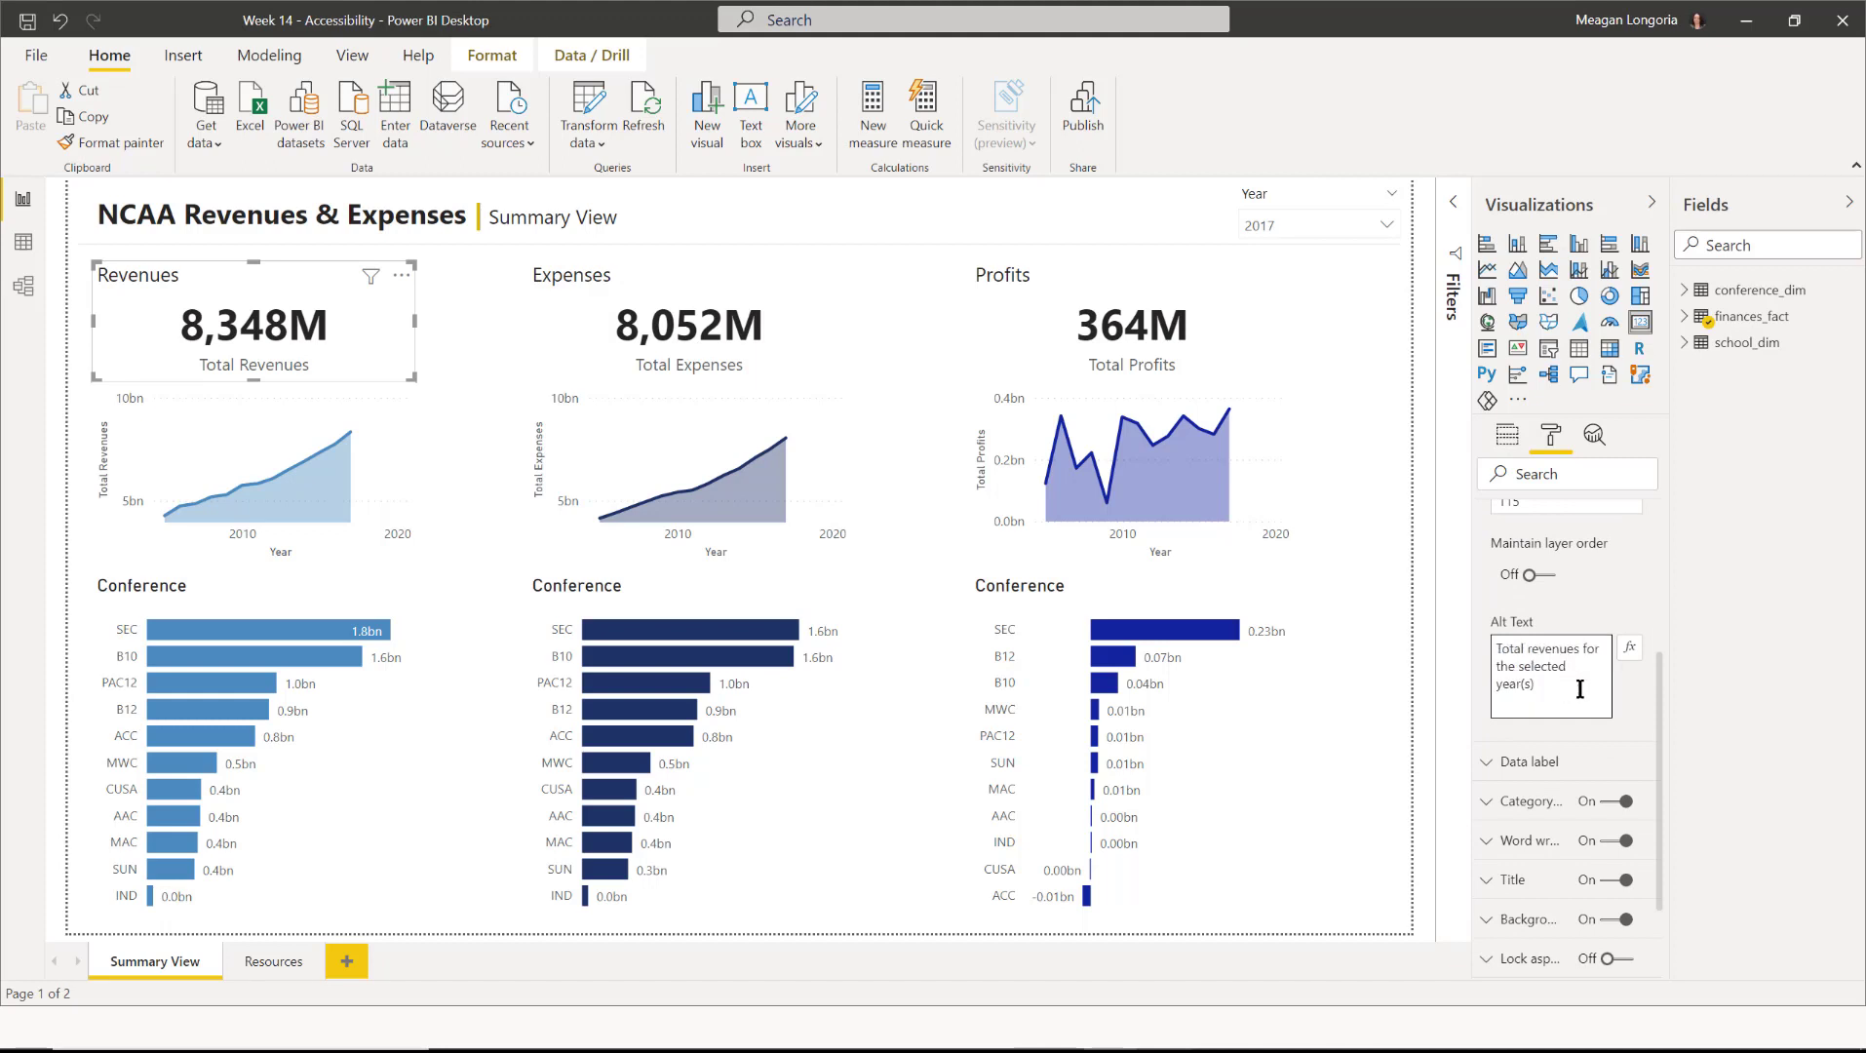
# Give the Expenses card the alt text 'Total expenses for the selected year(s)'.
pyautogui.click(651, 345)
pyautogui.click(1535, 648)
pyautogui.write('Total revenues for the selected year(s)')
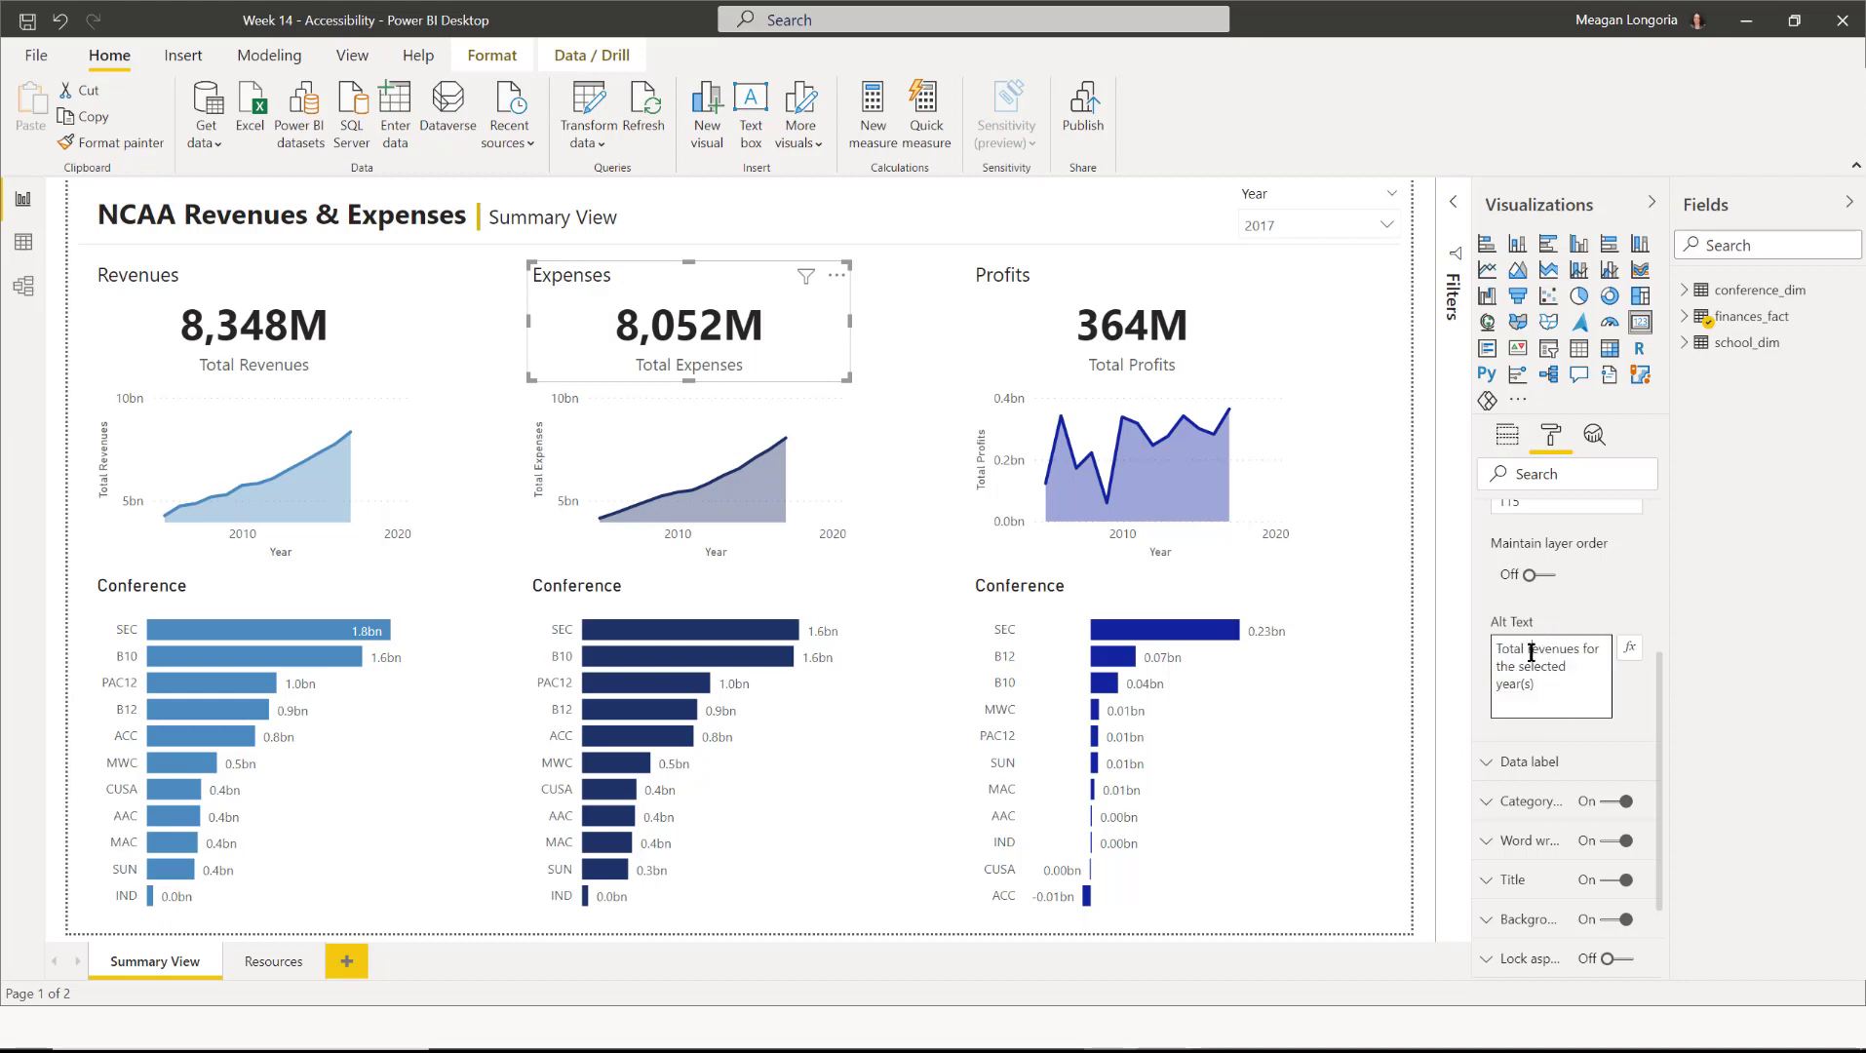
pyautogui.moveTo(1531, 649); pyautogui.dragTo(1577, 648)
pyautogui.press('BackSpace')
pyautogui.press('BackSpace')
pyautogui.write('expenses')
# Change the Profits card's alt text to 'Total profits for the selected year(s)'.
pyautogui.click(1175, 353)
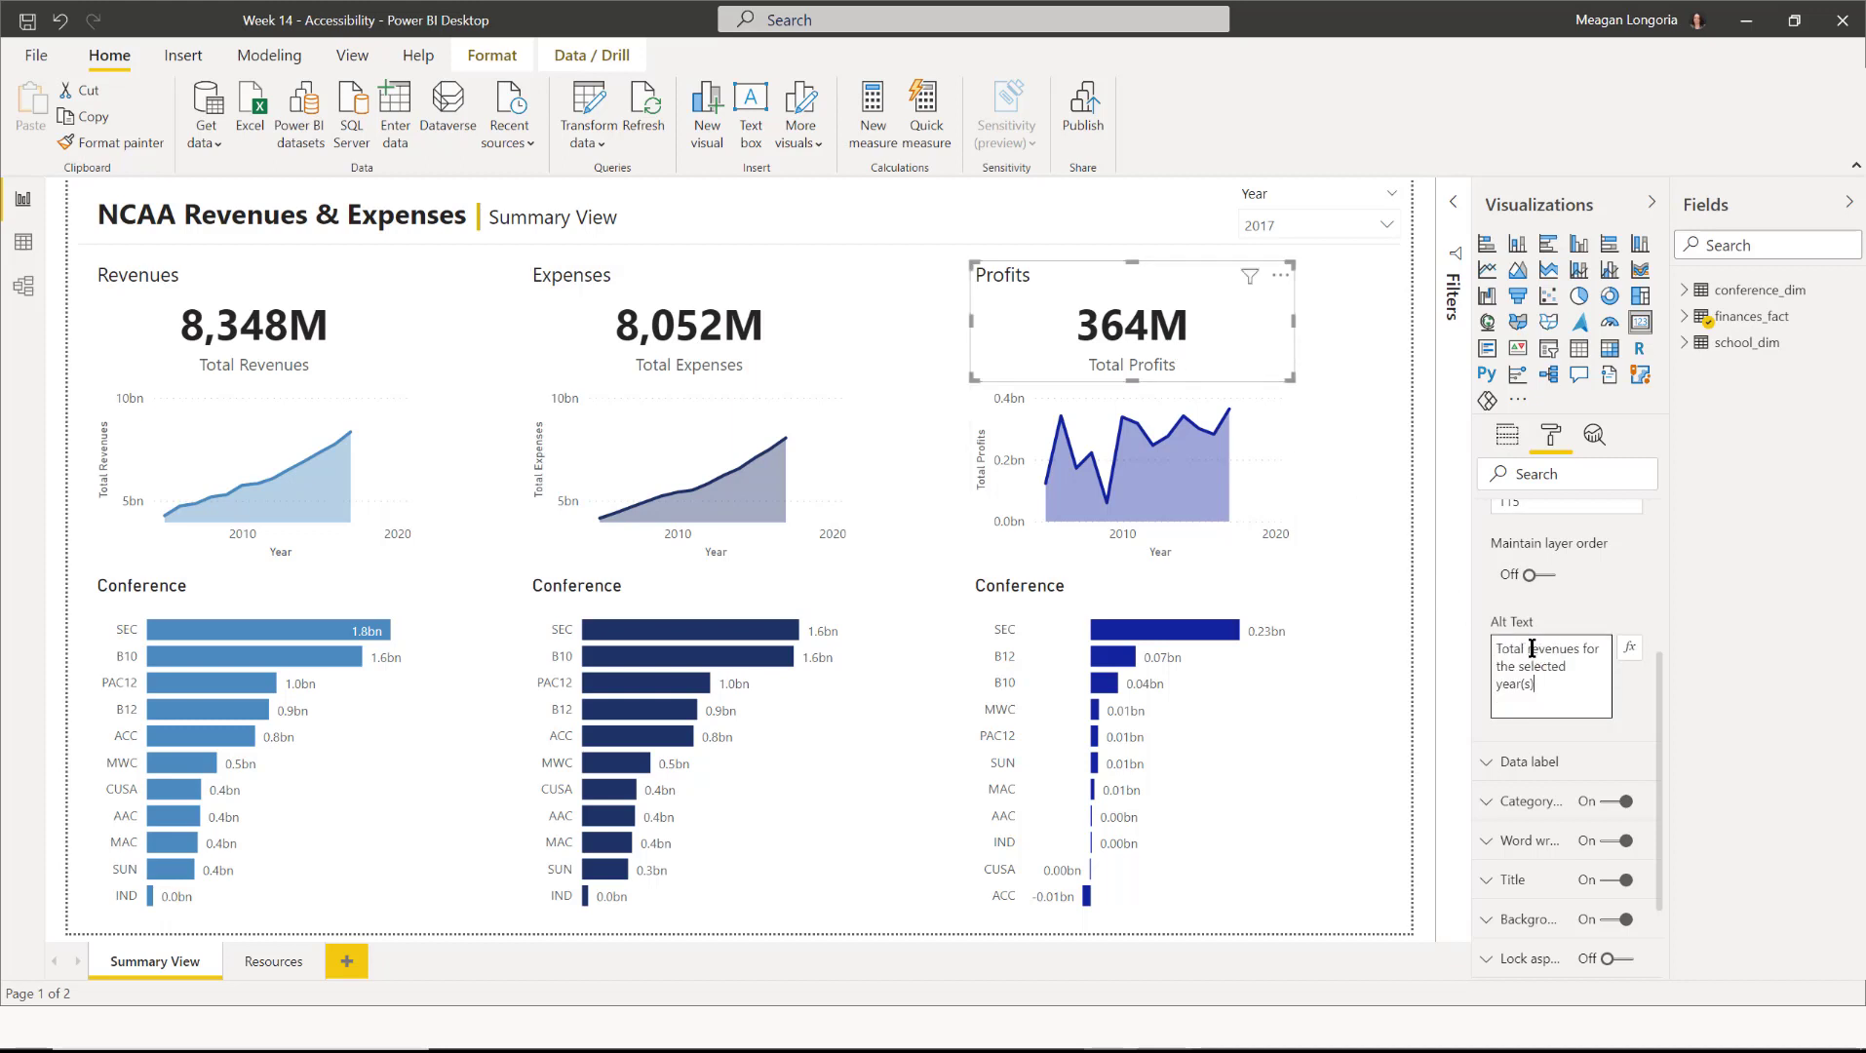
pyautogui.moveTo(1528, 648); pyautogui.dragTo(1581, 646)
pyautogui.write('profits')
# Paste the revenue trend description ($4.2 billion to $8.3 billion, 2005–2017) into the Revenues area chart's alt text.
pyautogui.click(181, 419)
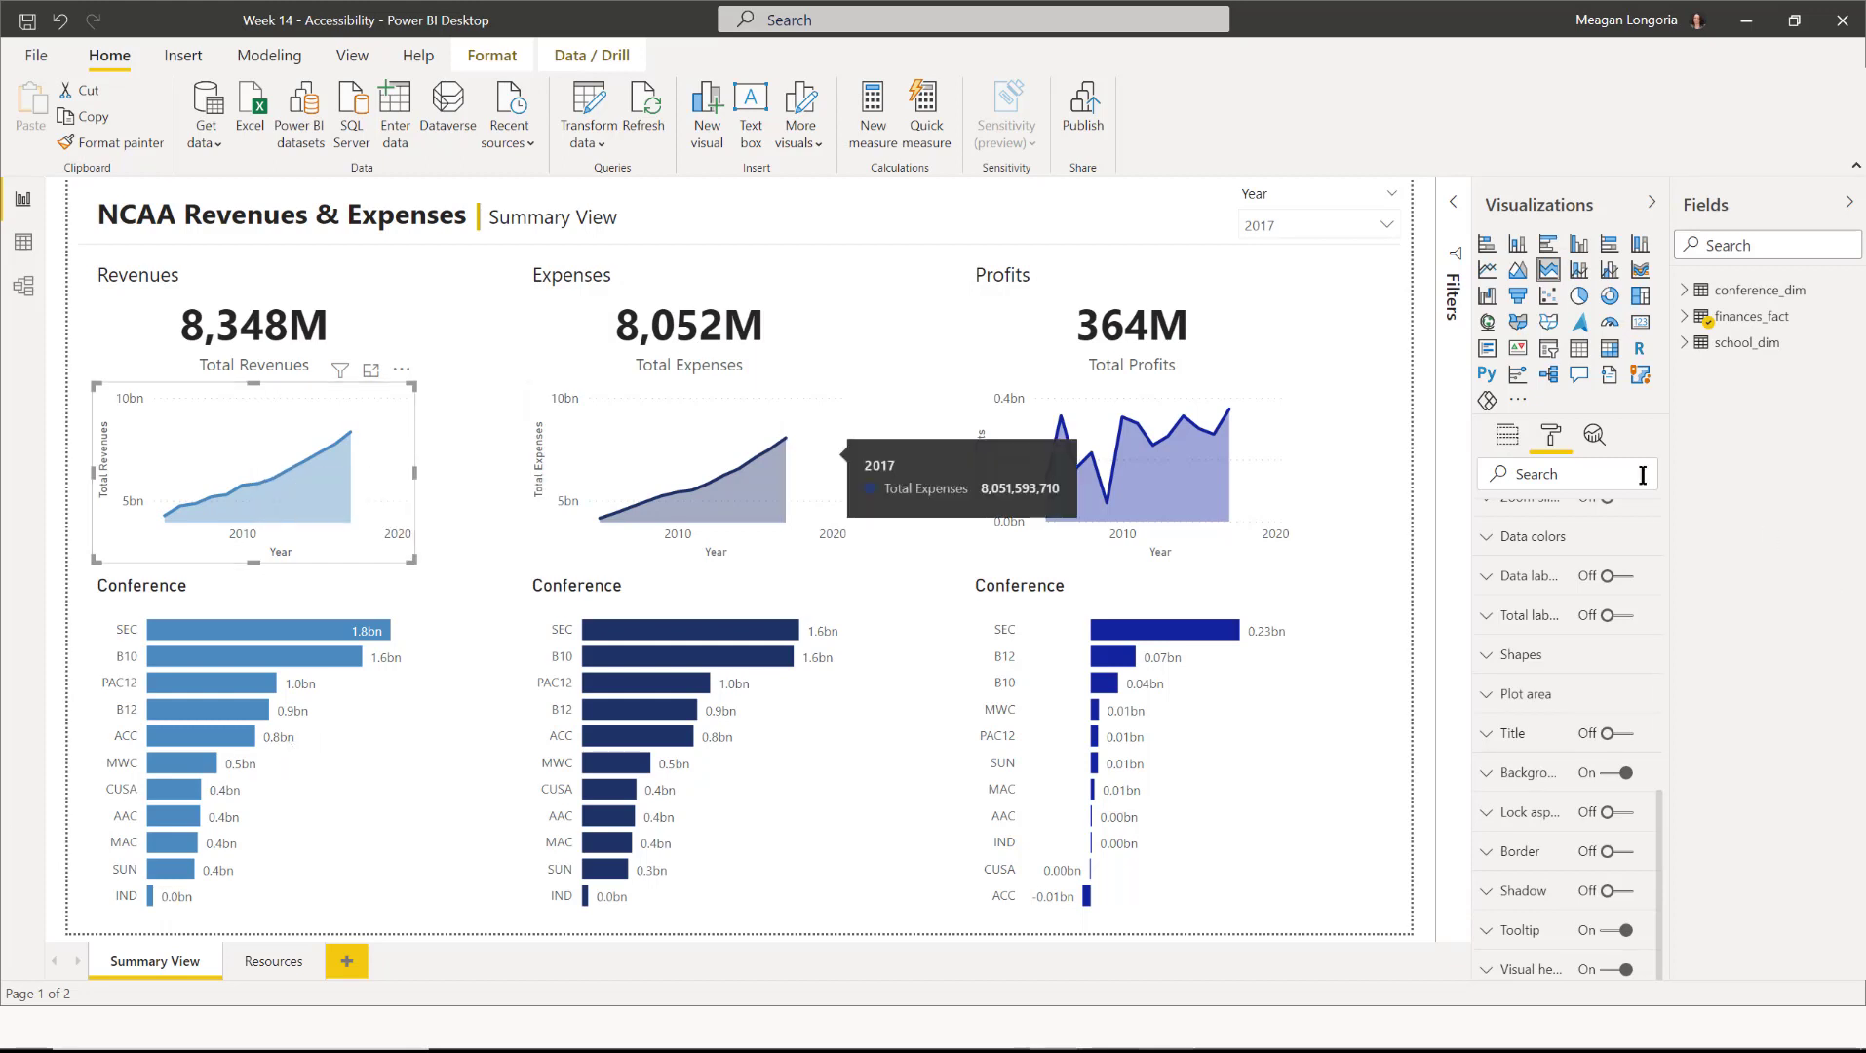
pyautogui.moveTo(1653, 841); pyautogui.dragTo(1643, 663)
pyautogui.click(1553, 742)
pyautogui.hotkey('ctrl', 'v')
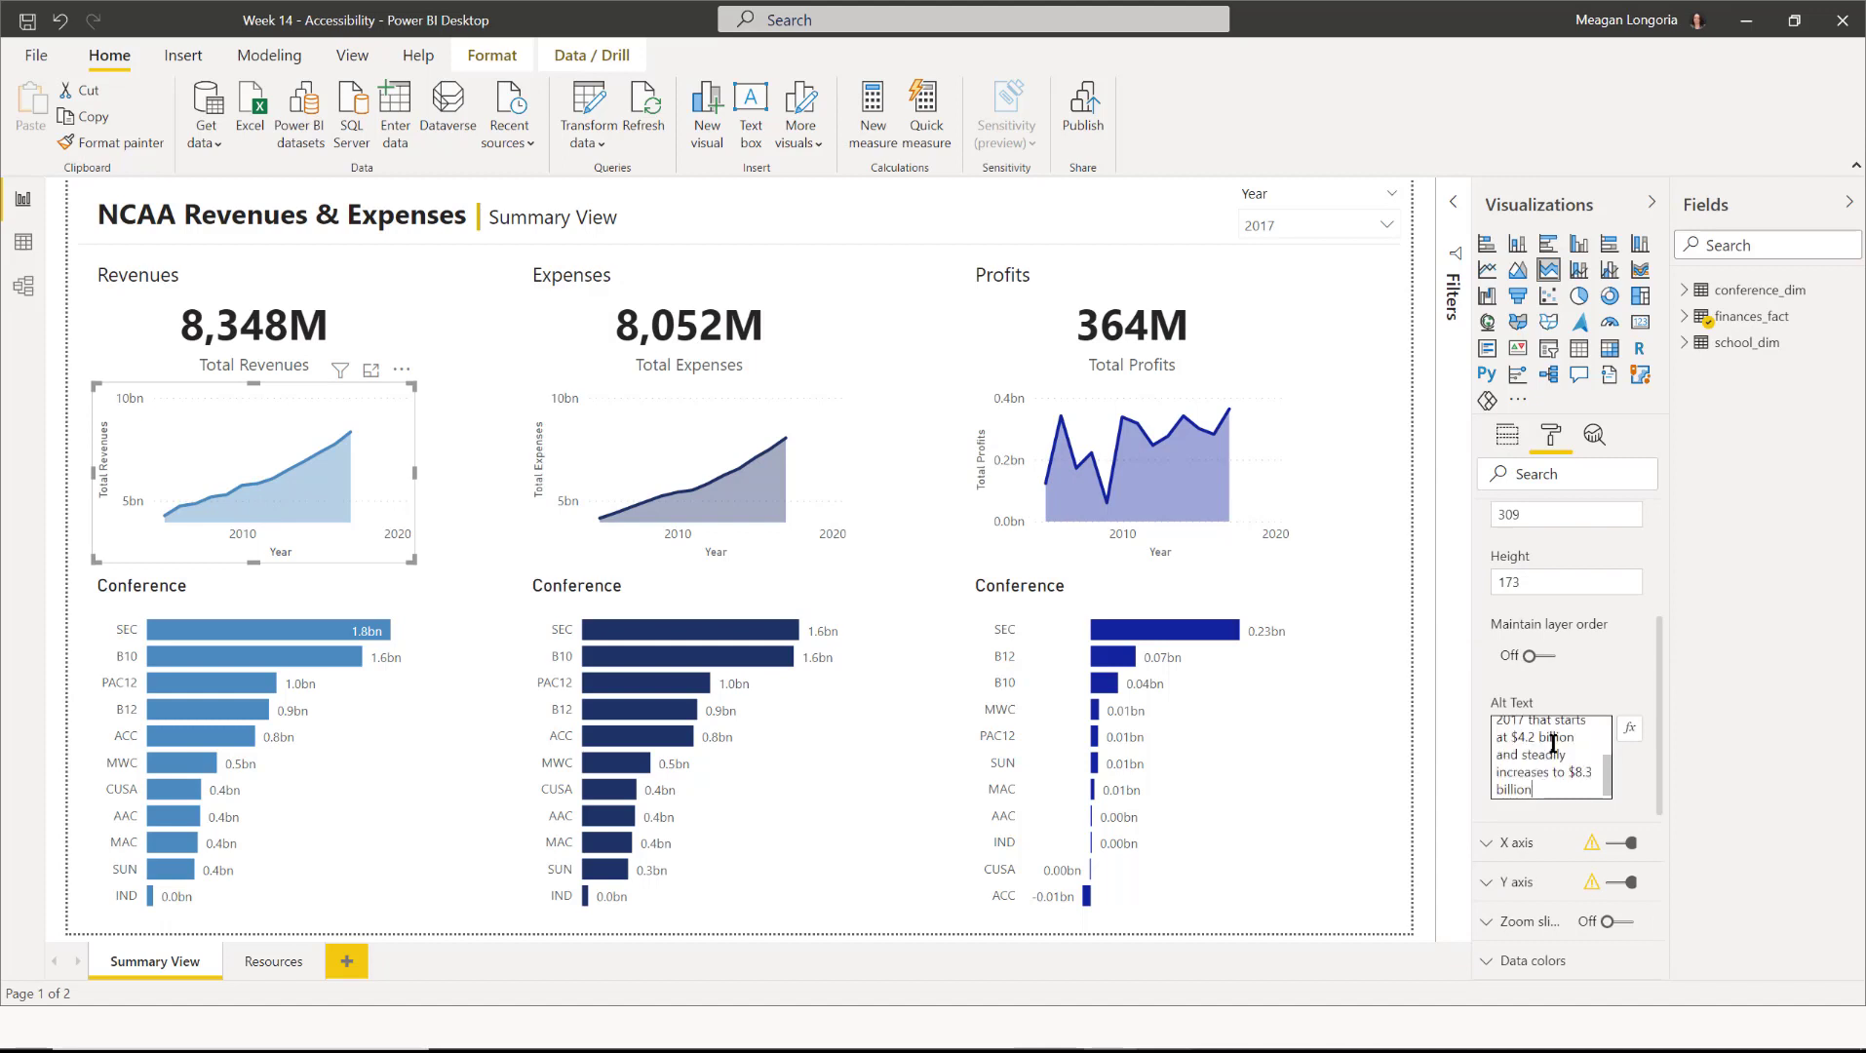
pyautogui.moveTo(1606, 779); pyautogui.dragTo(1611, 710)
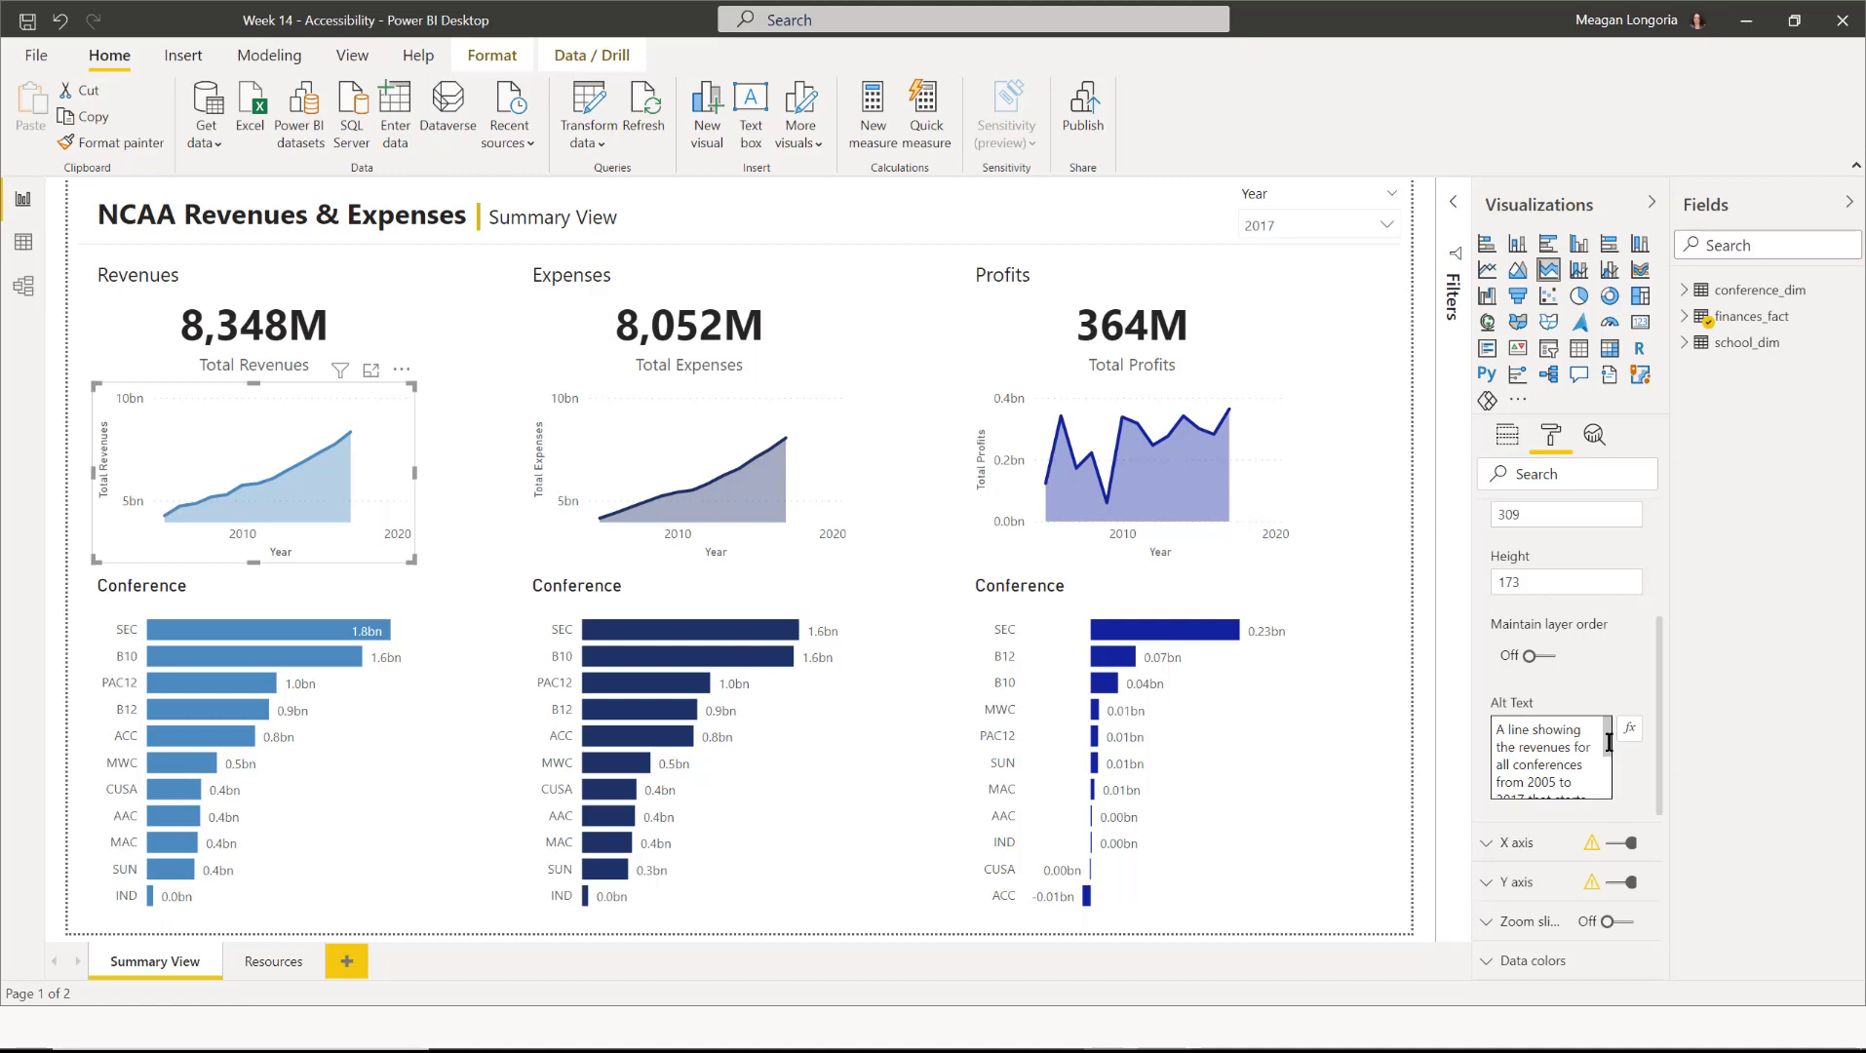
pyautogui.moveTo(1608, 742); pyautogui.dragTo(1611, 791)
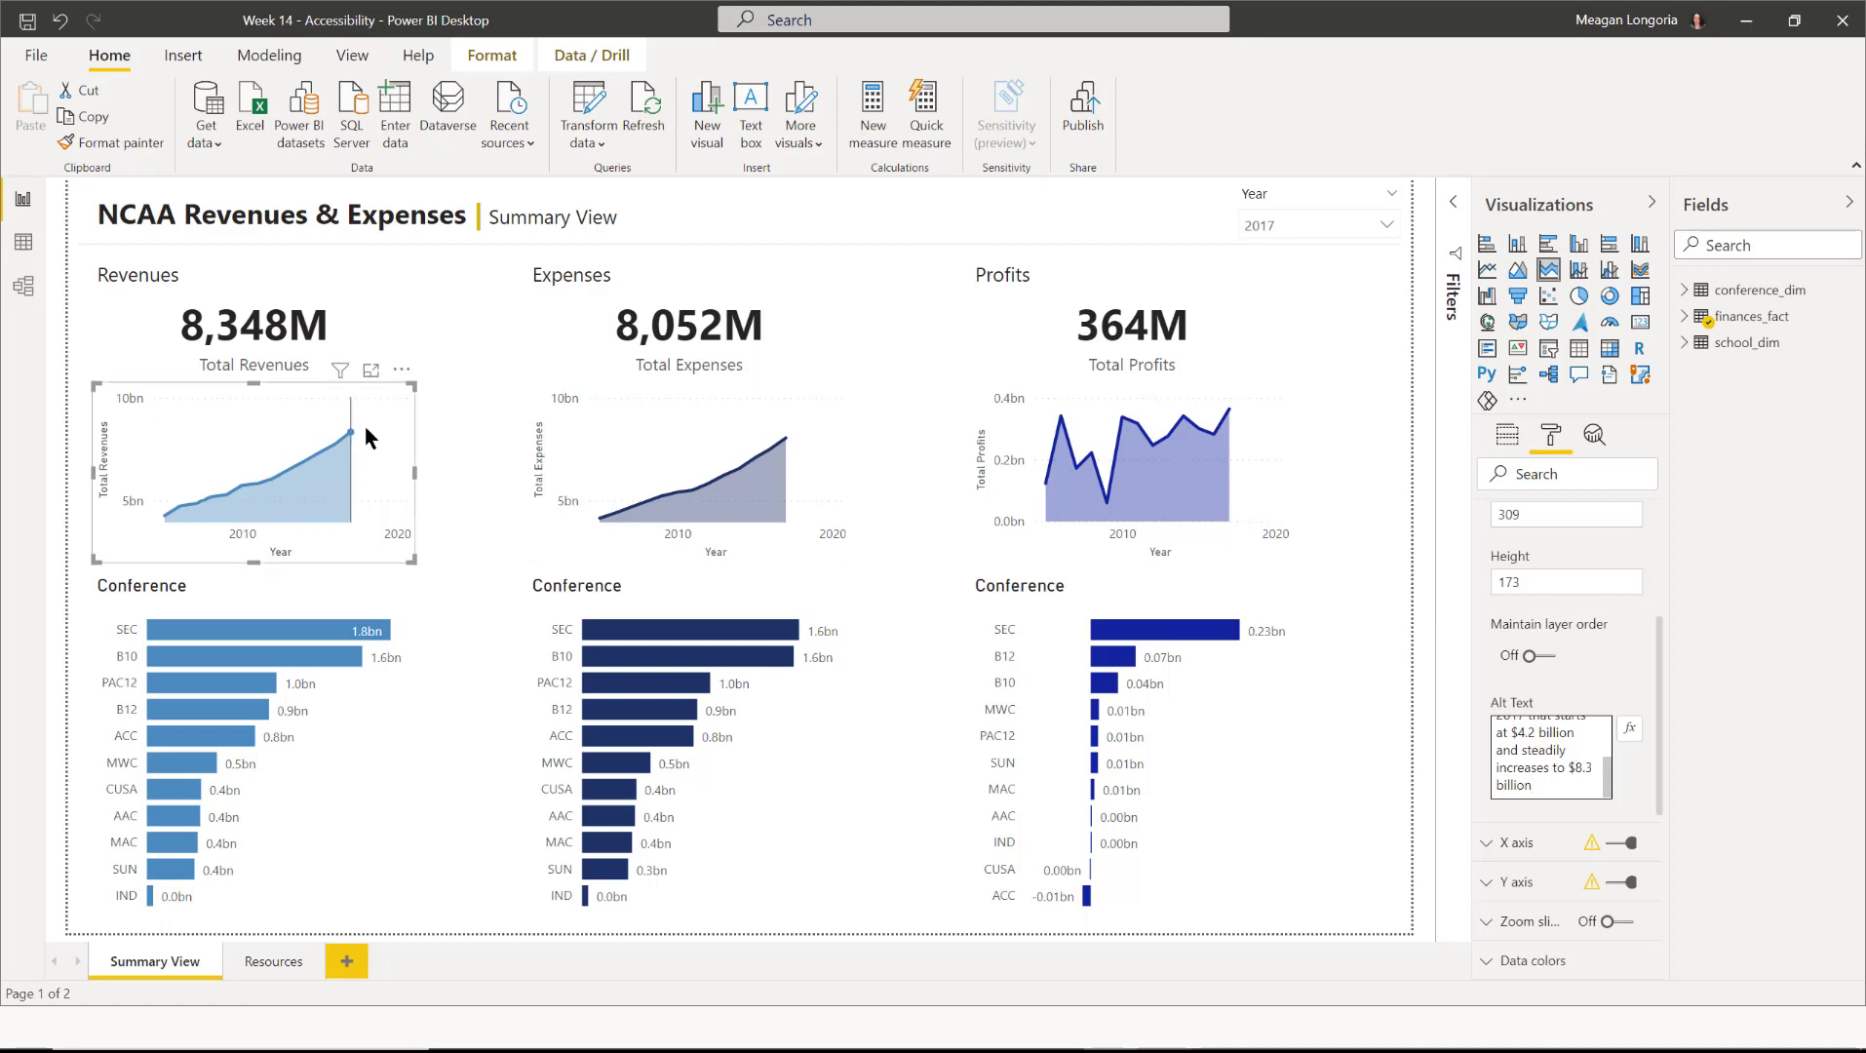
pyautogui.moveTo(362, 429)
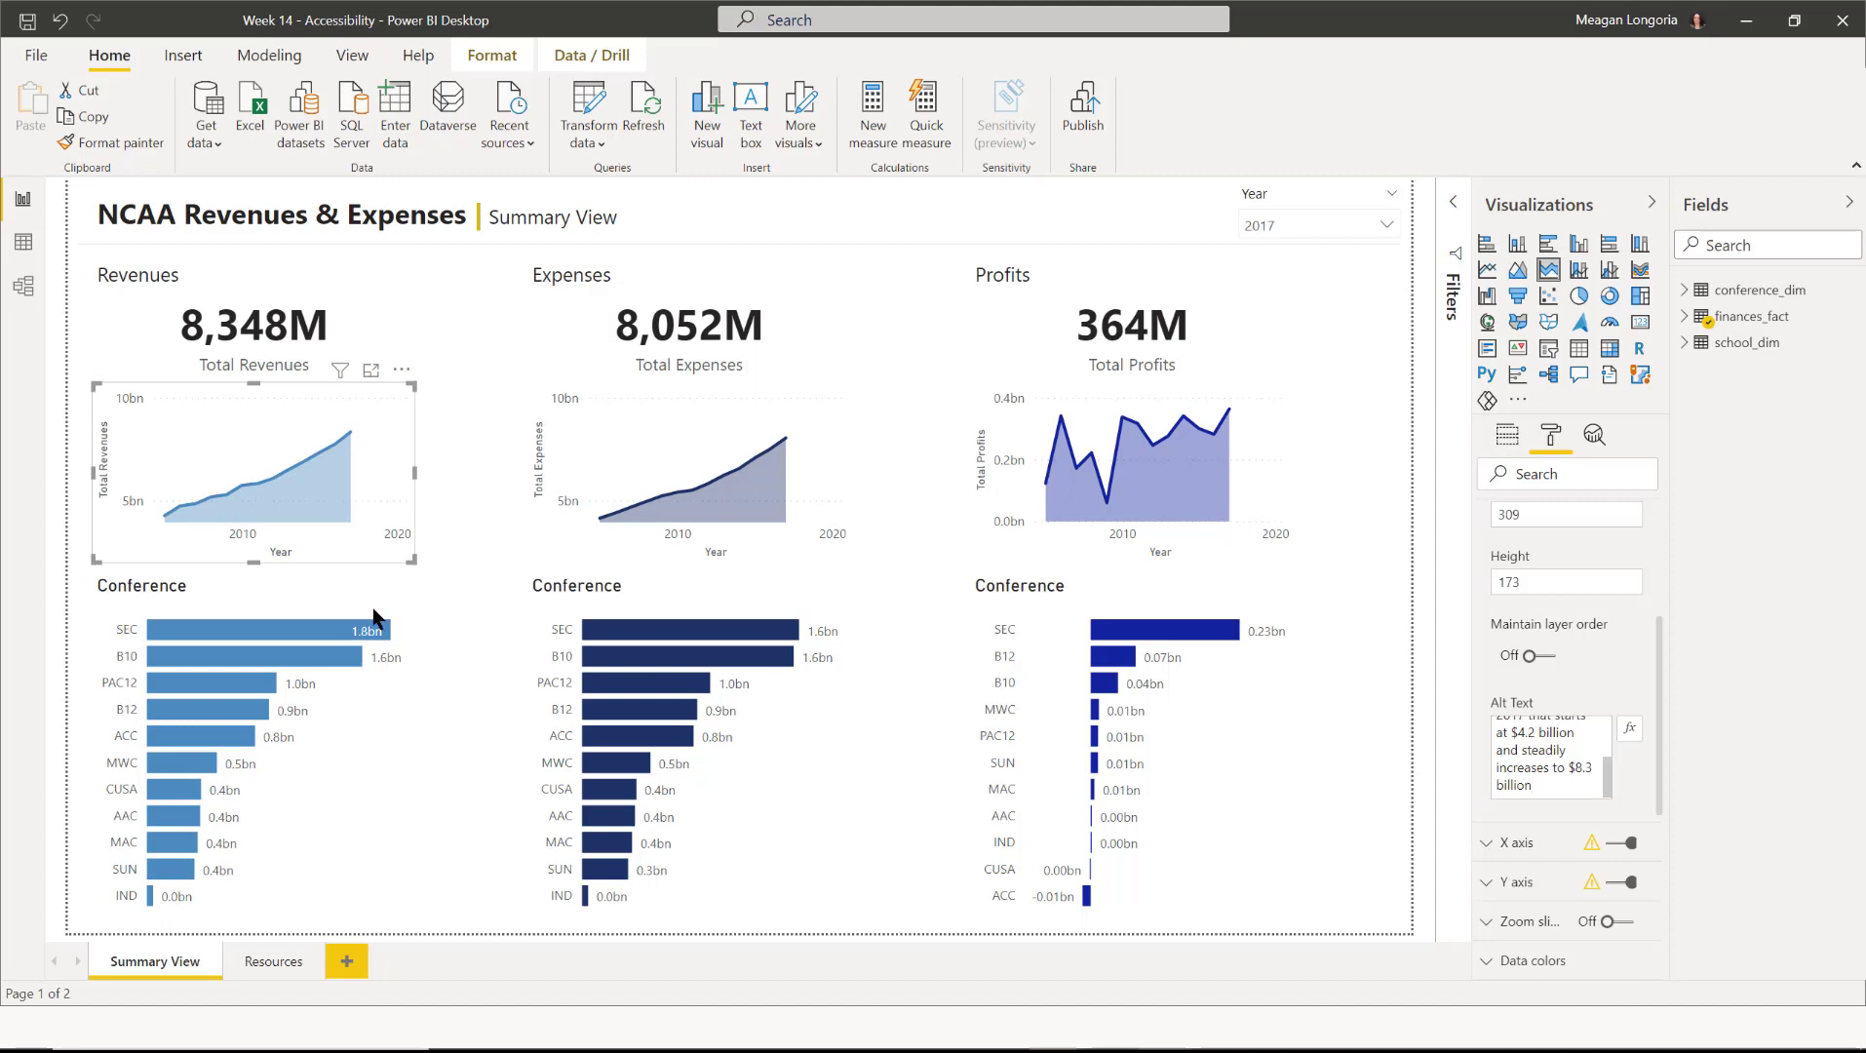
# Paste the prepared expenses trend description into the Expenses area chart's alt text.
pyautogui.click(678, 458)
pyautogui.click(1501, 731)
pyautogui.hotkey('ctrl', 'v')
pyautogui.moveTo(1604, 785); pyautogui.dragTo(1611, 721)
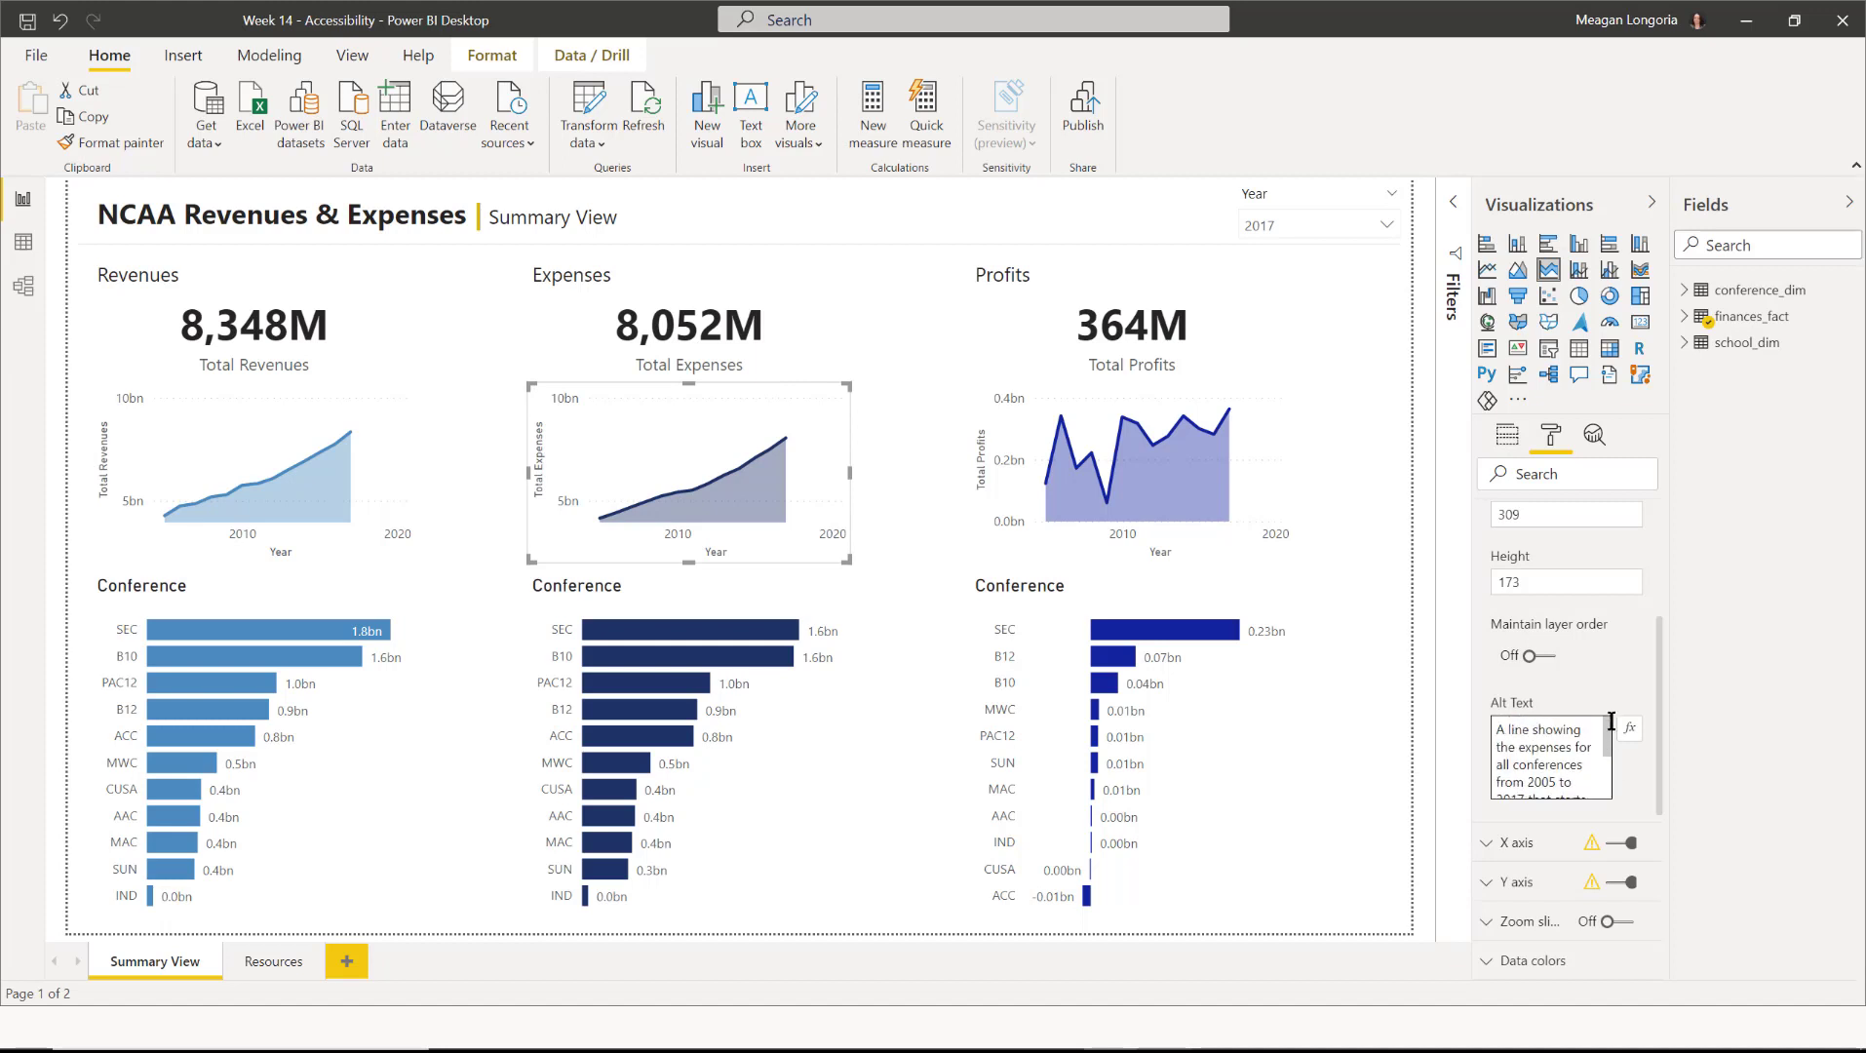
pyautogui.moveTo(1608, 741); pyautogui.dragTo(1610, 792)
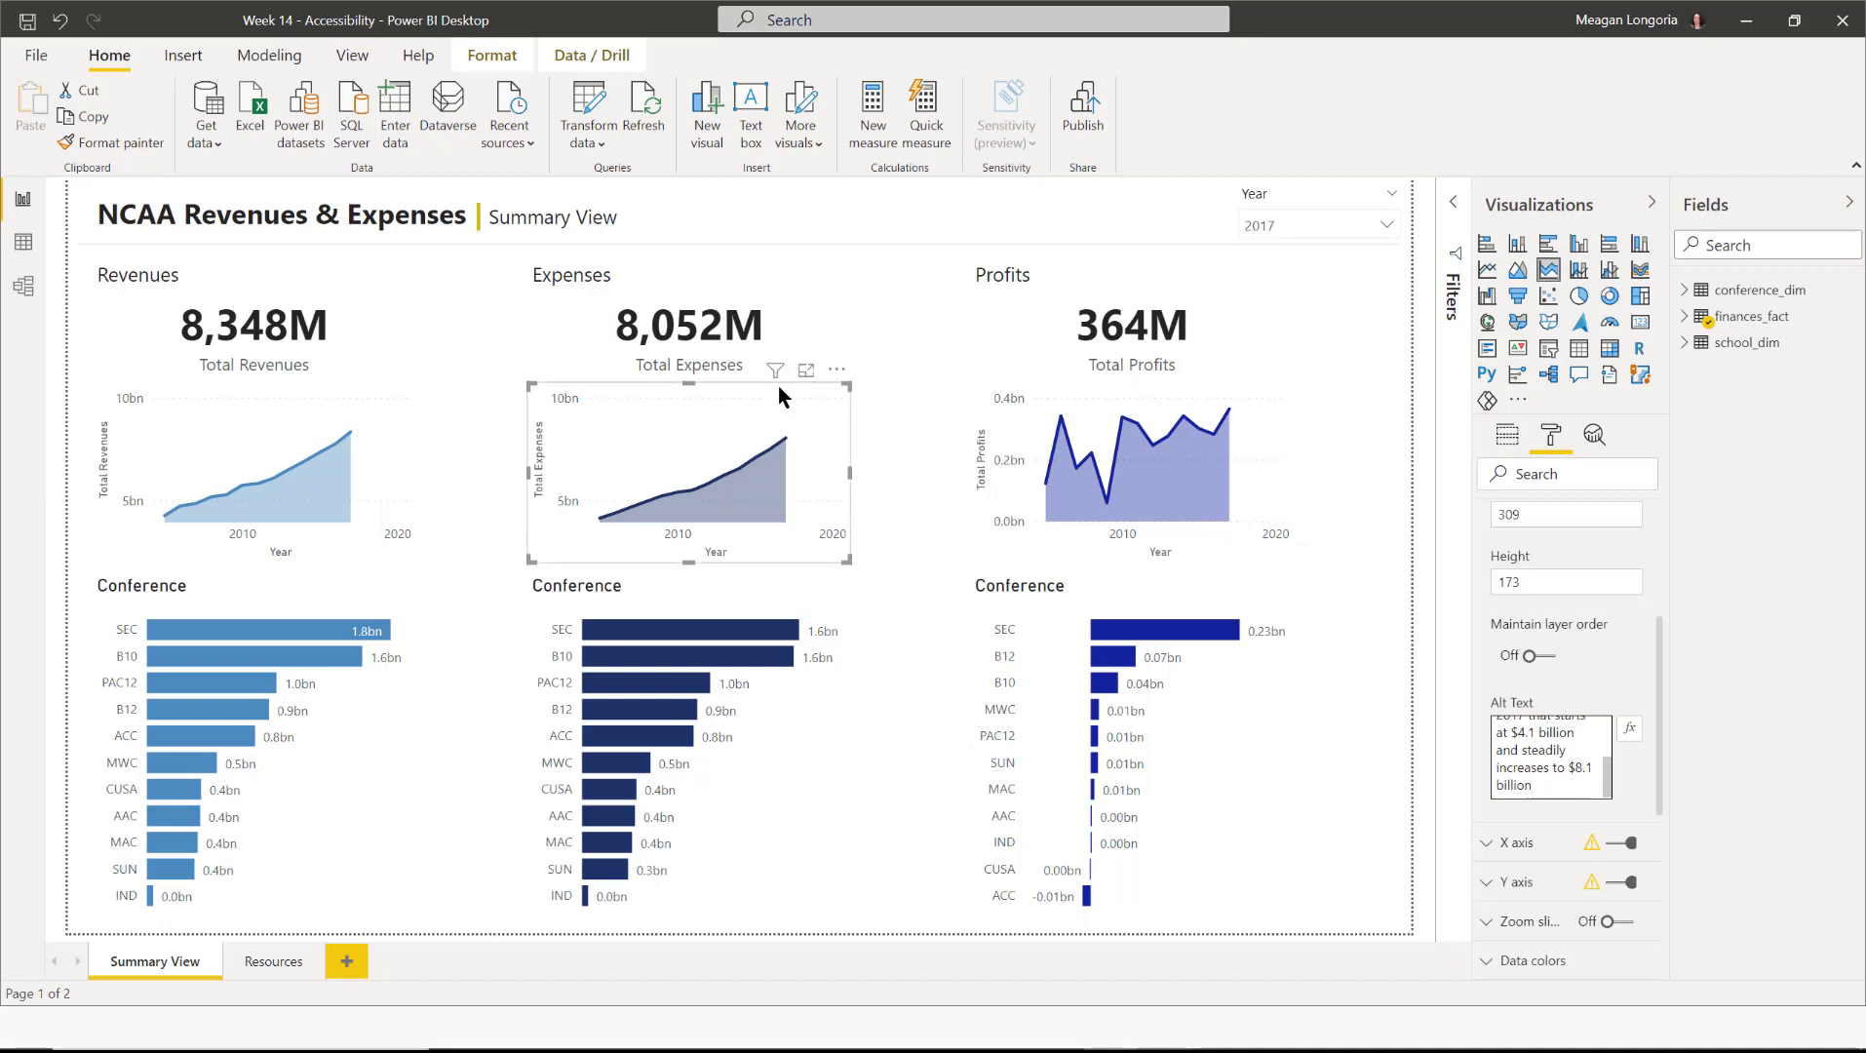
# Replace the Profits area chart's alt text with the zig-zag trend from $123 million to $364 million.
pyautogui.click(1131, 468)
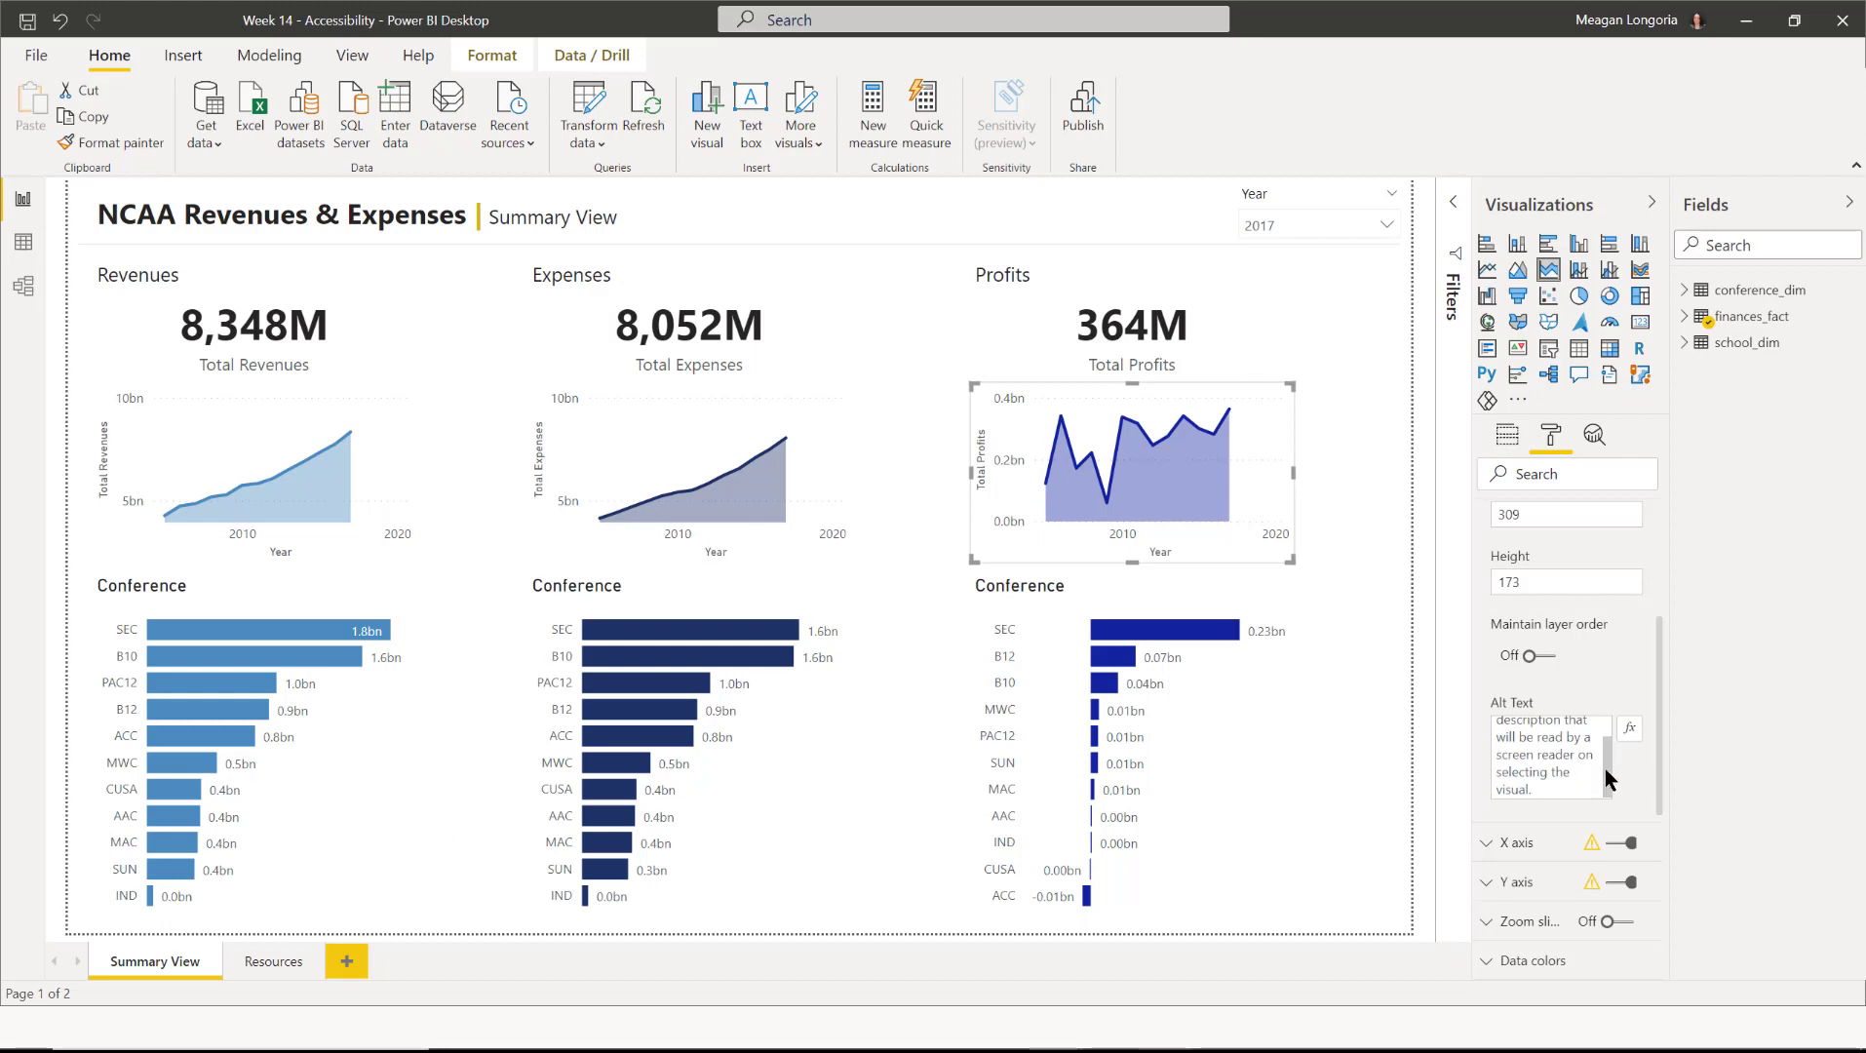
pyautogui.click(1546, 769)
pyautogui.hotkey('ctrl', 'a')
pyautogui.write('A line showing the profits for all conferences that starts at $123 million in 2005 and ends at $166 million in 2017.')
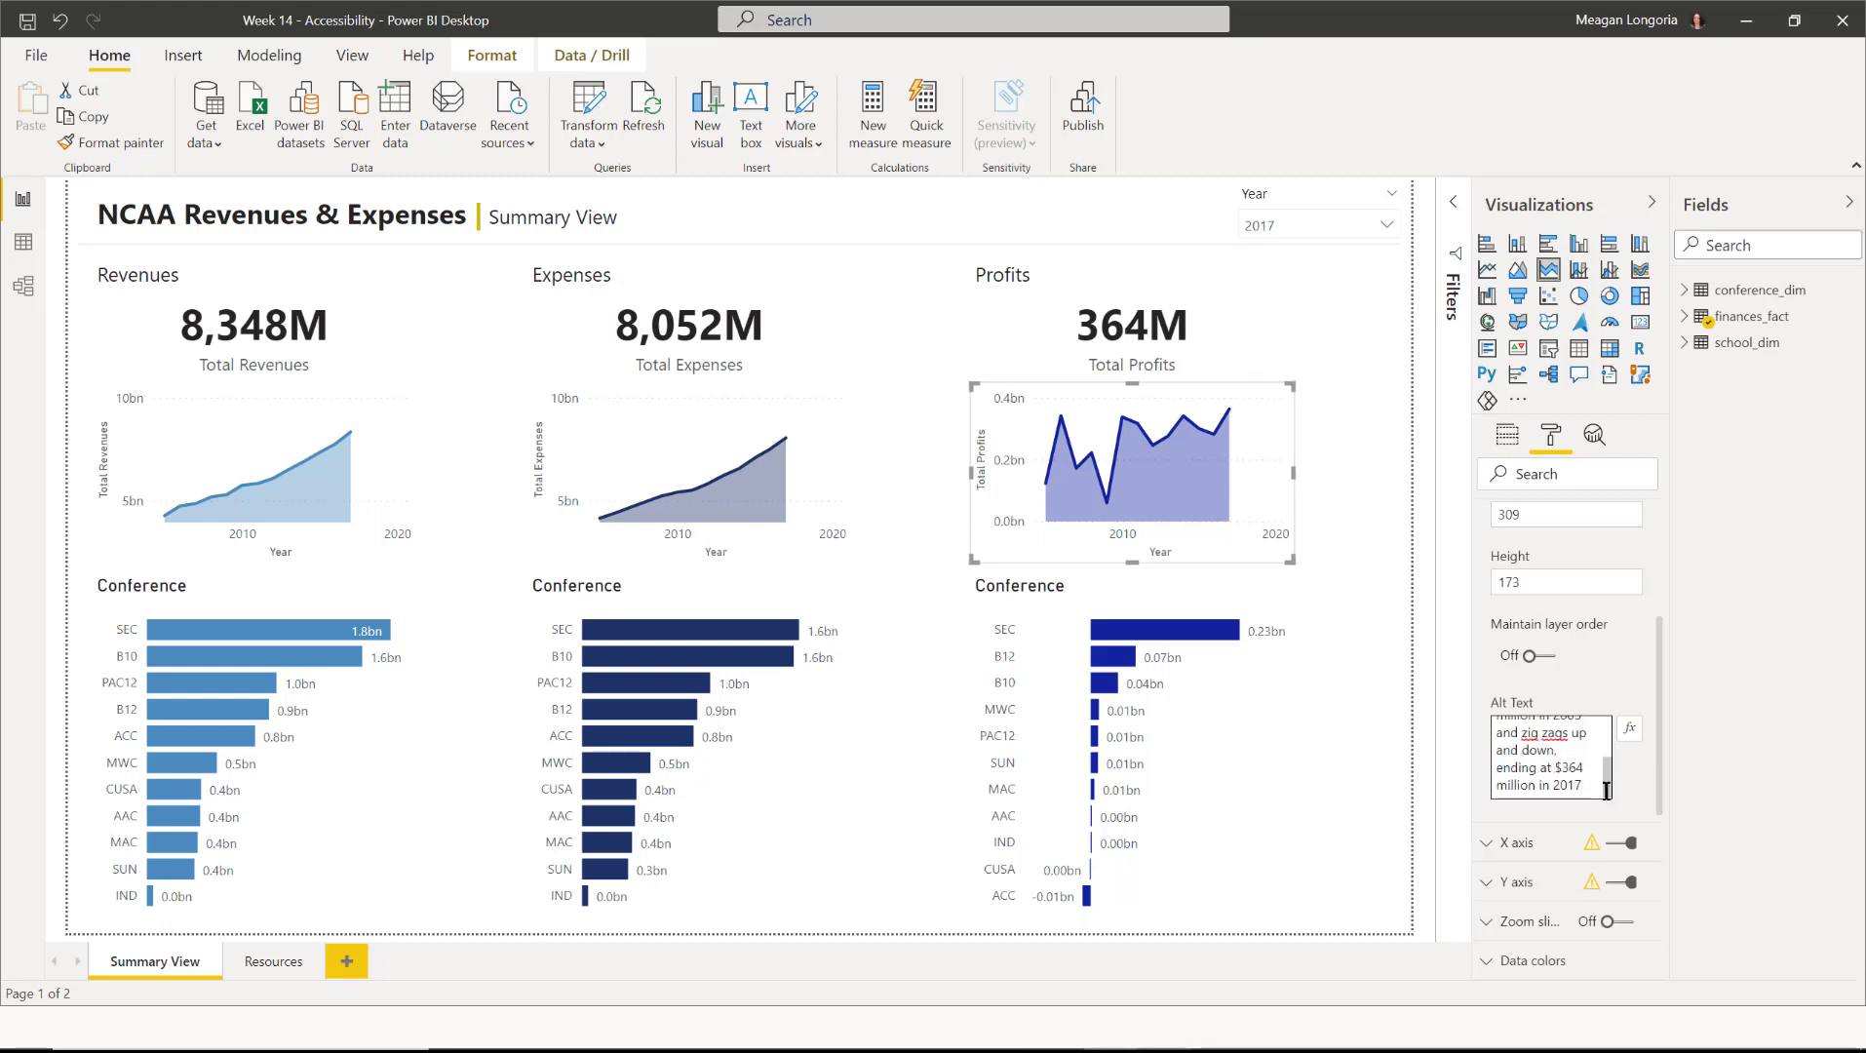
pyautogui.scroll(3, 1605, 741)
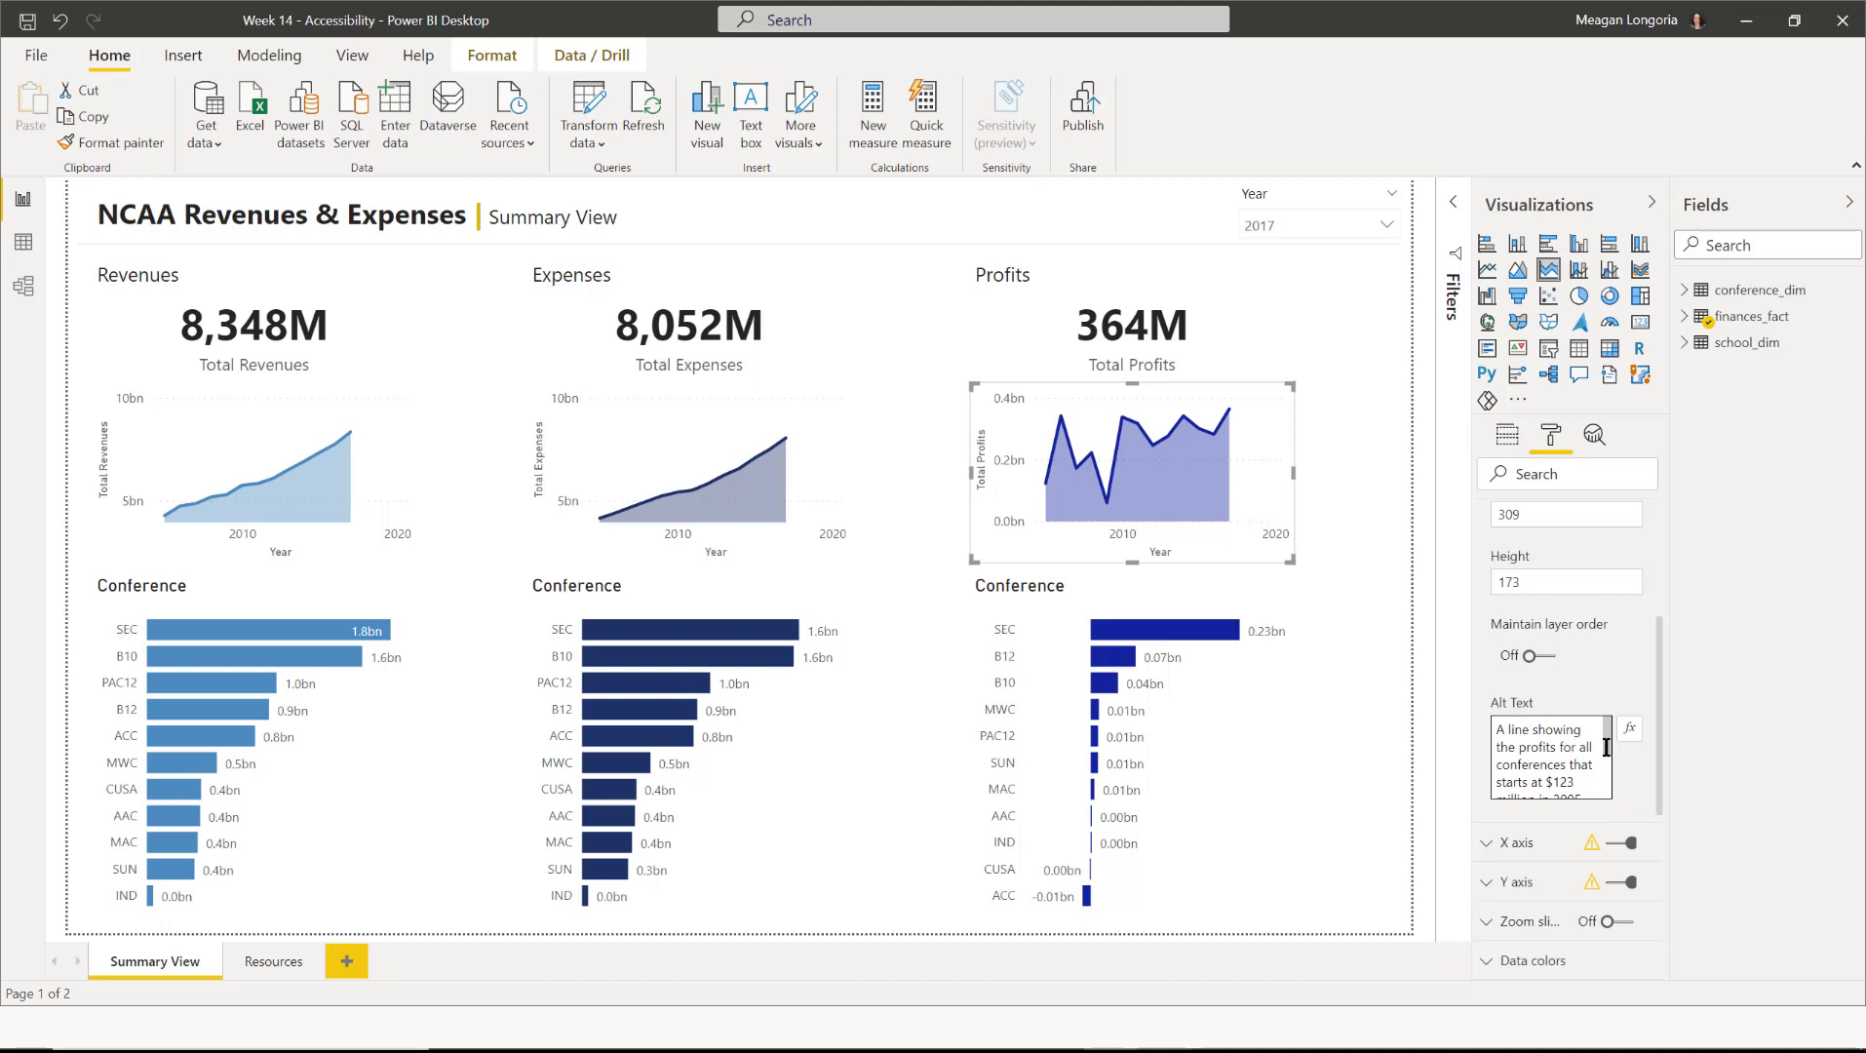
pyautogui.scroll(-1, 1606, 745)
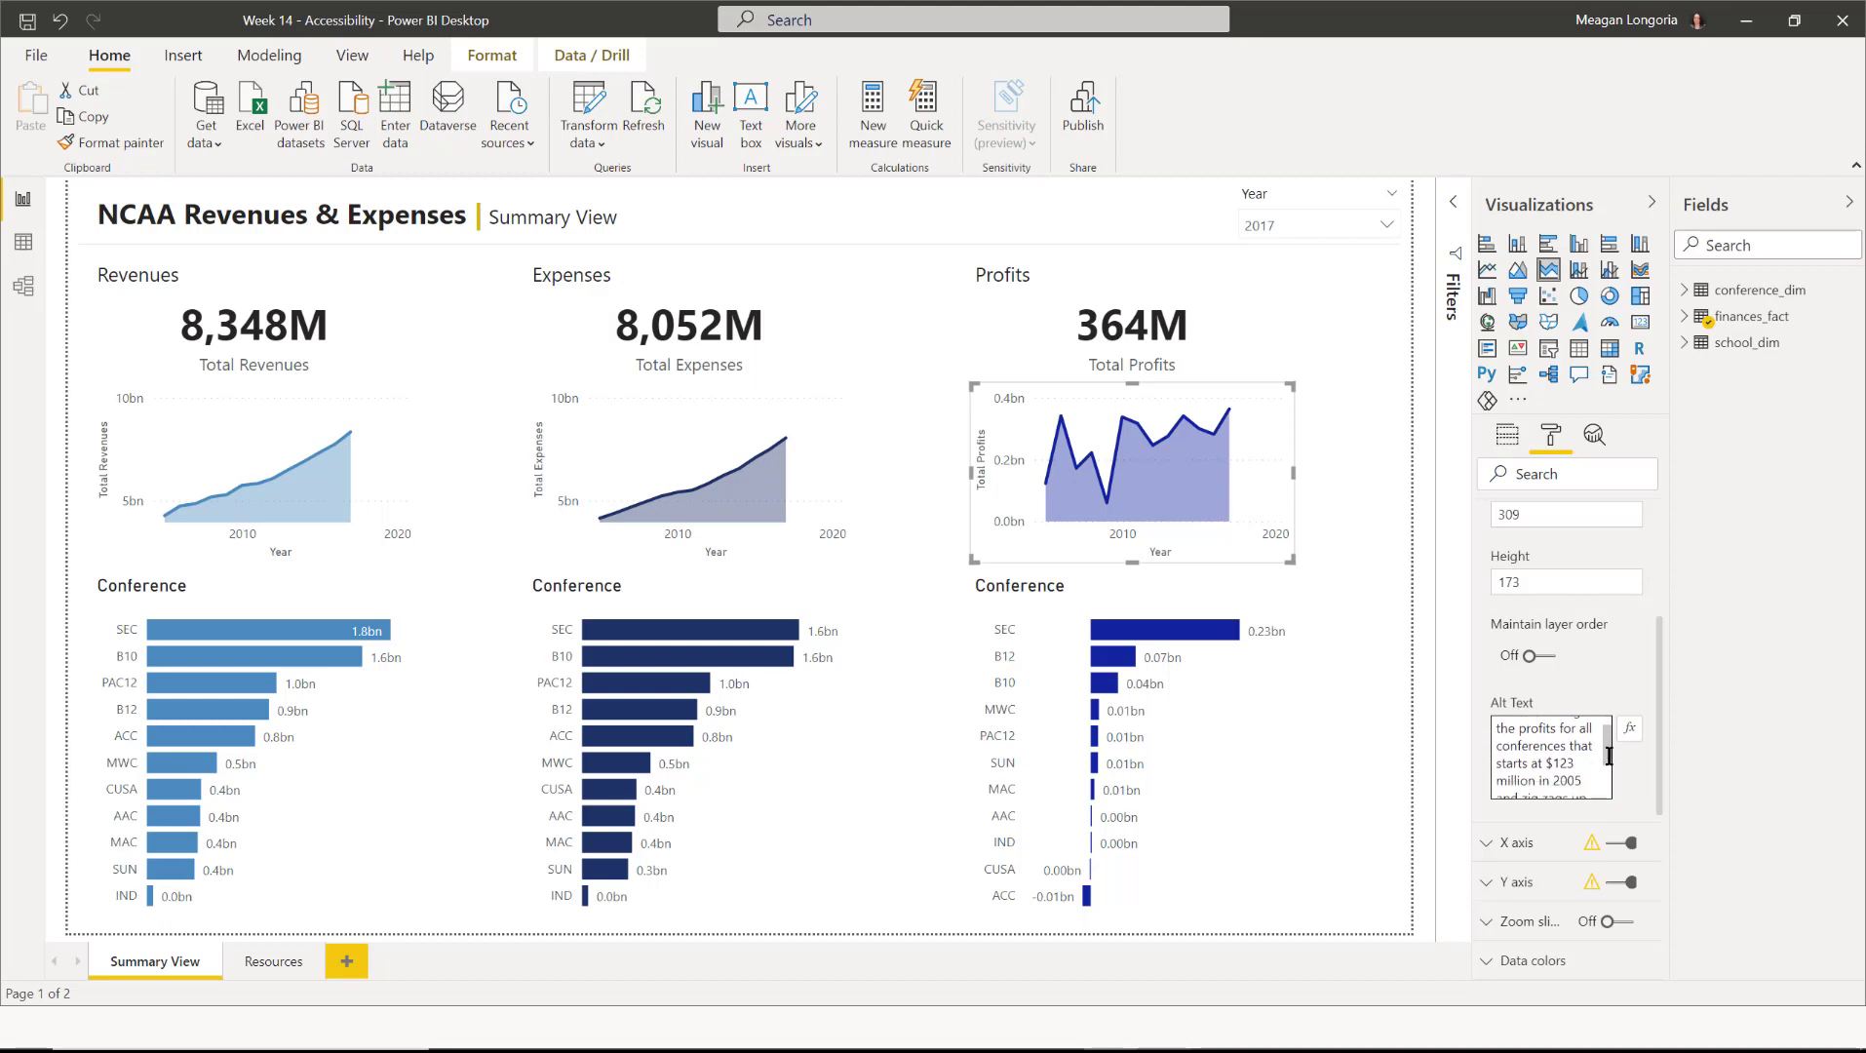
pyautogui.scroll(-1, 1609, 759)
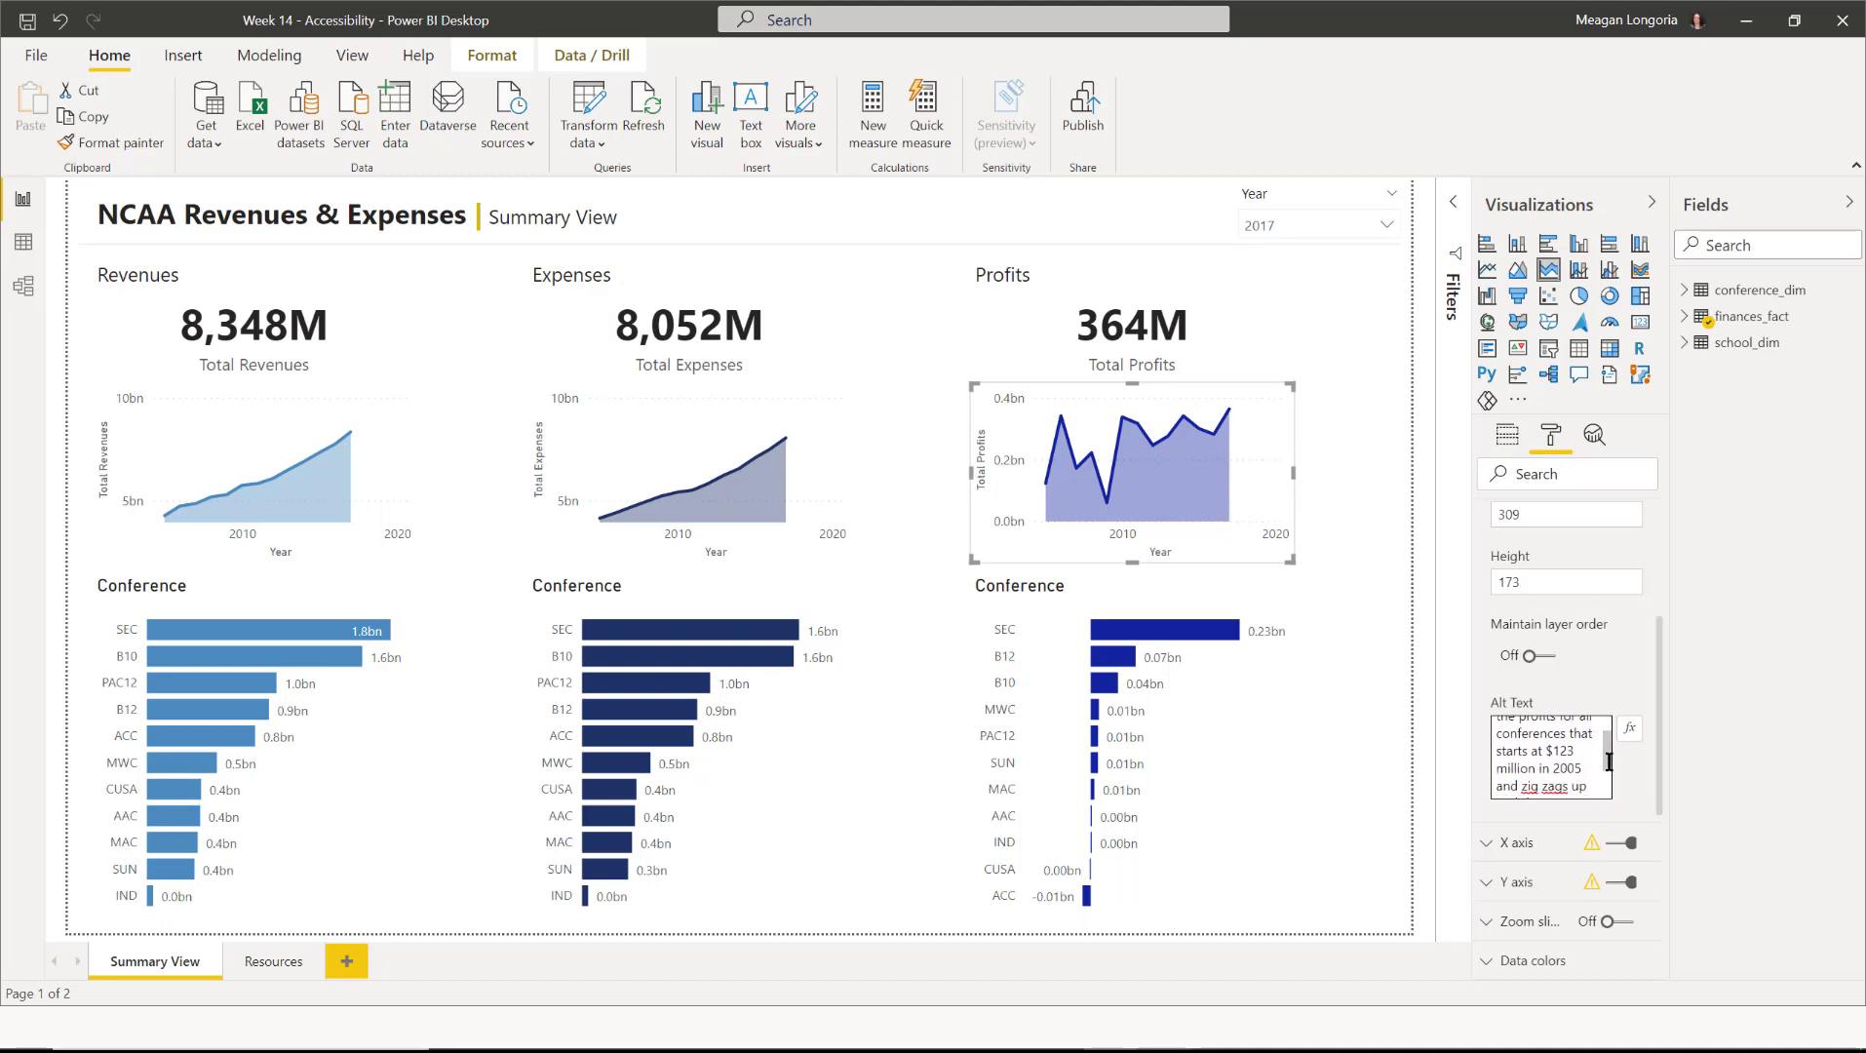
pyautogui.scroll(-2, 1608, 761)
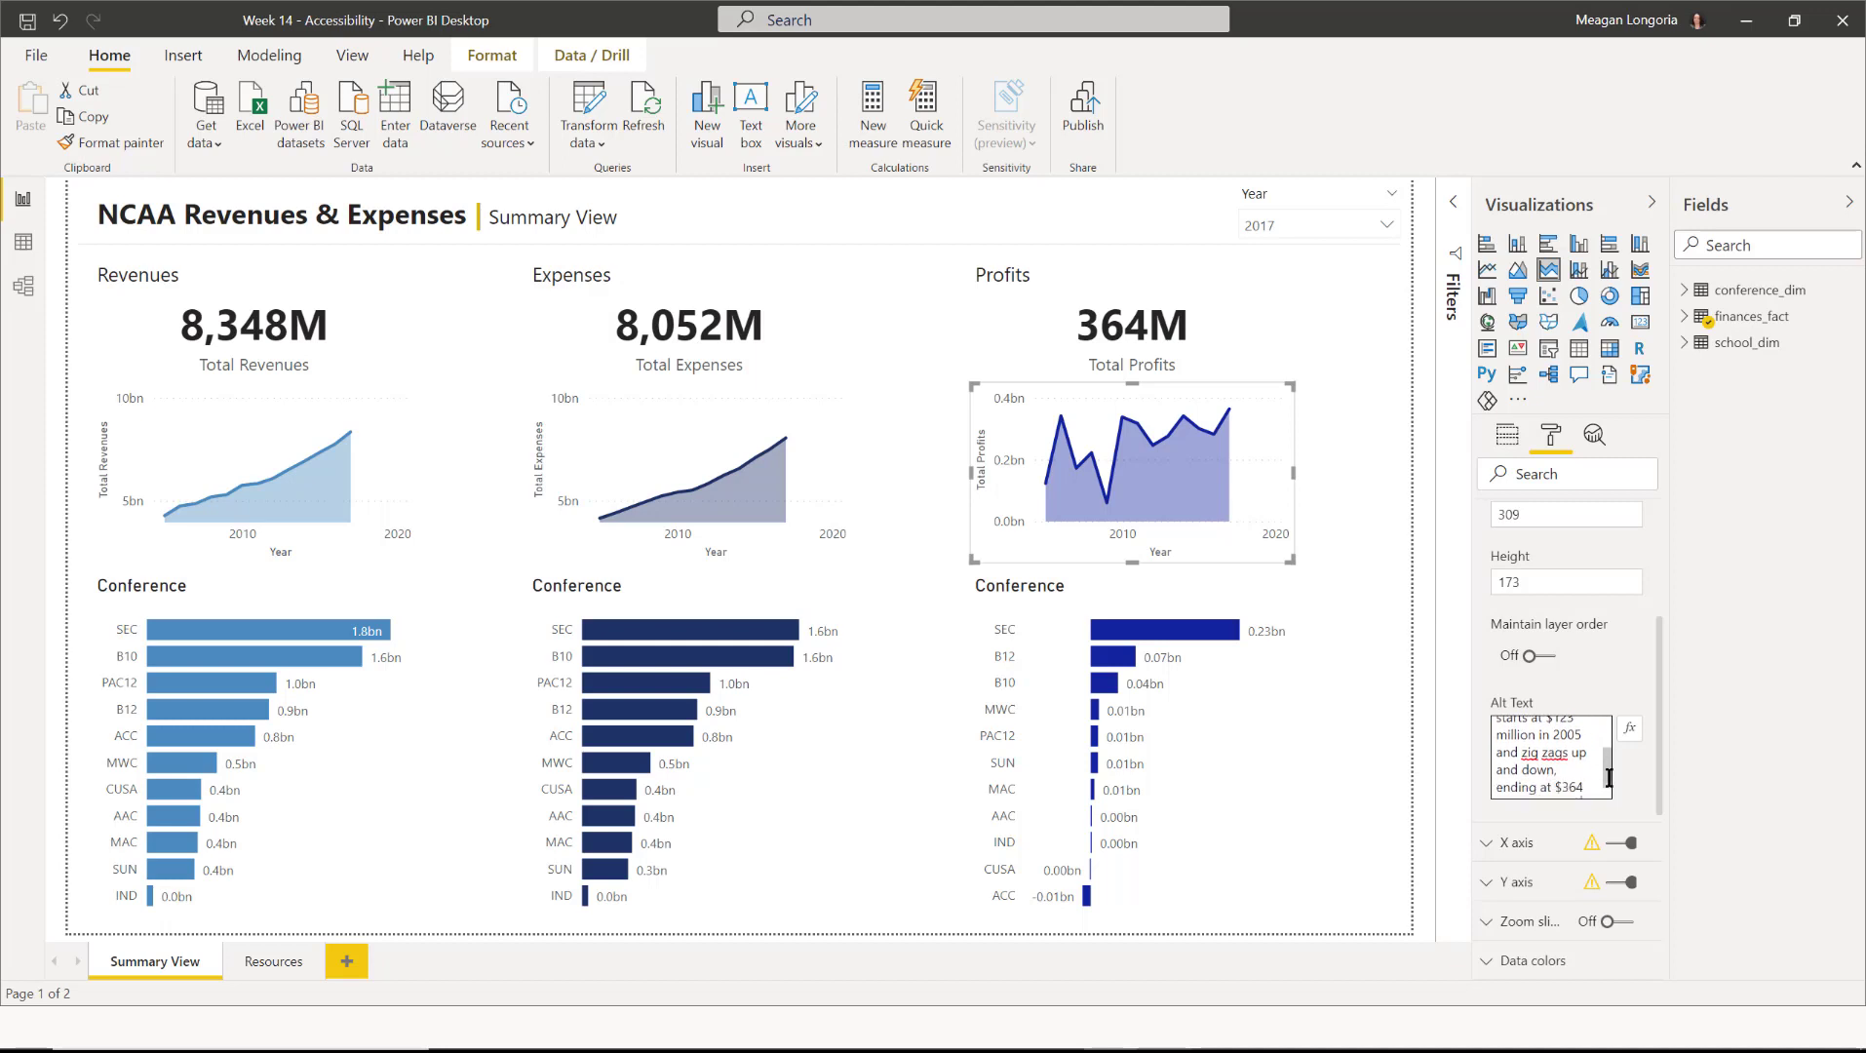
pyautogui.scroll(-1, 1608, 777)
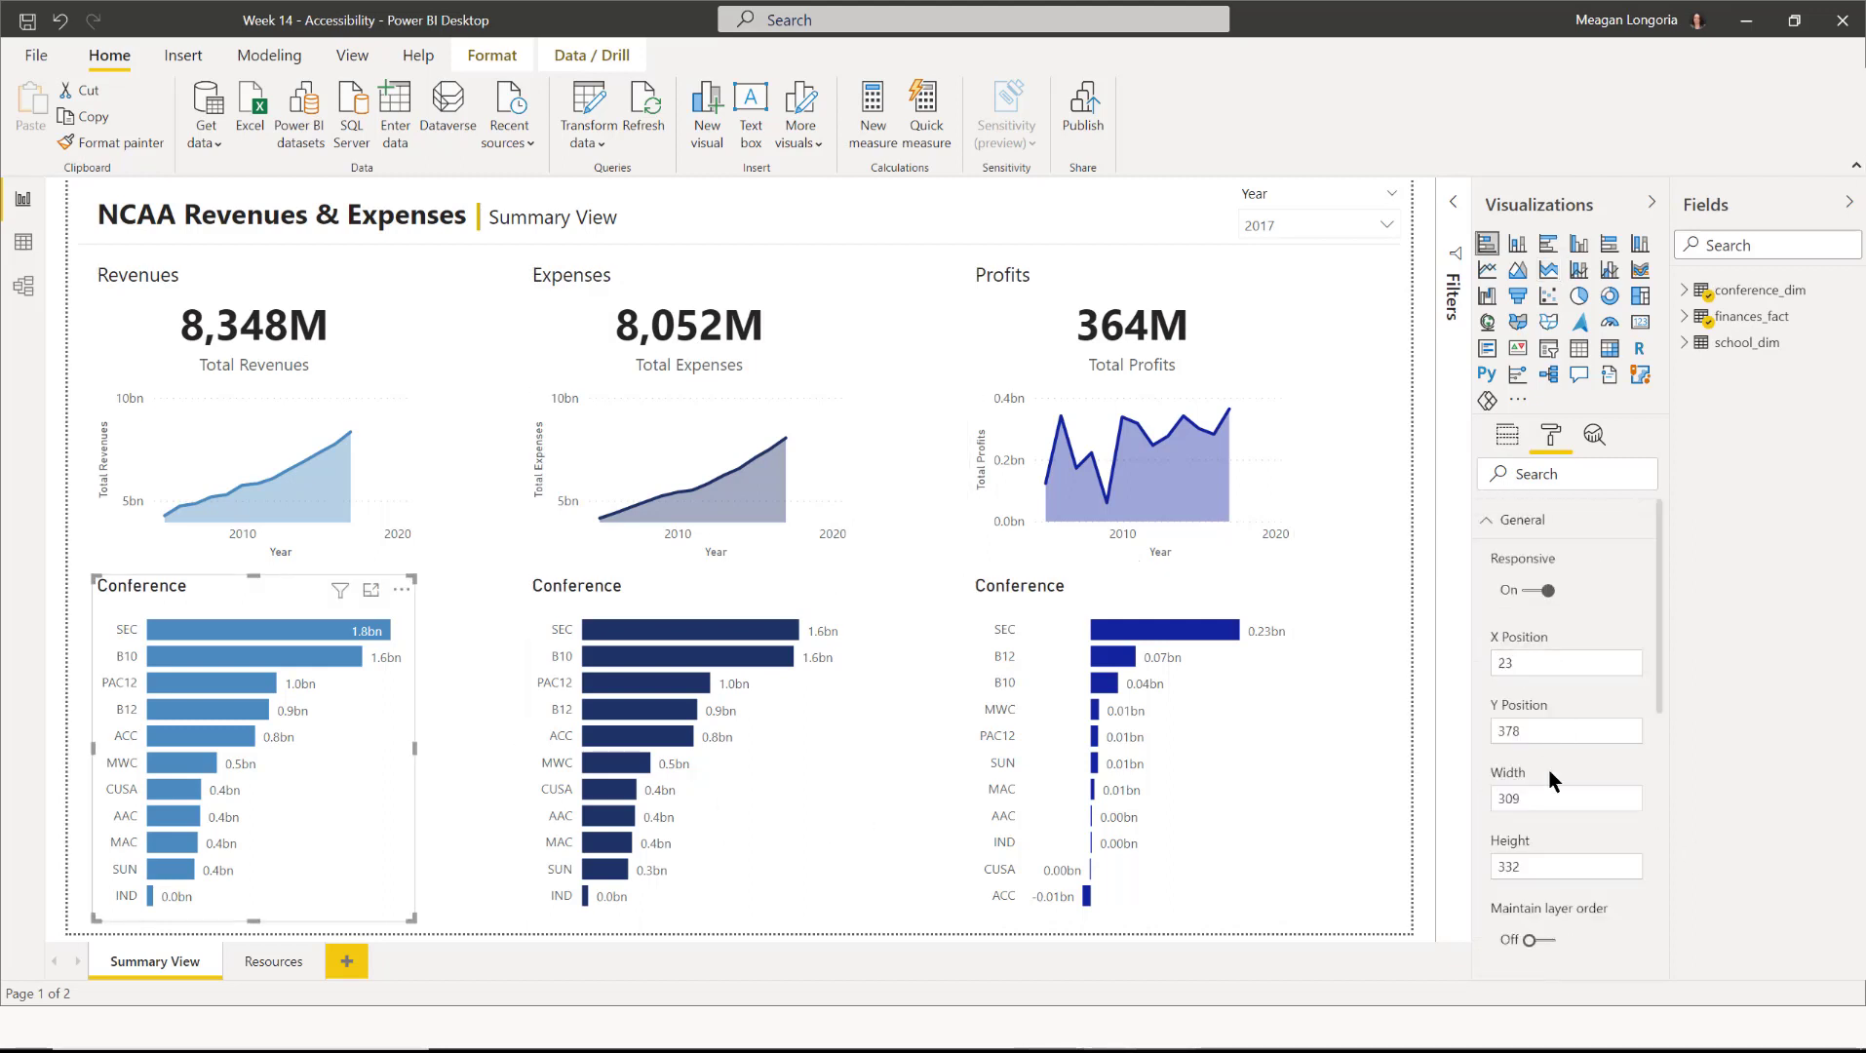
# Paste the SEC-highest, IND-lowest description into the revenues Conference chart's alt text, then review the Expenses chart's.
pyautogui.moveTo(1655, 640); pyautogui.dragTo(1656, 738)
pyautogui.click(1537, 787)
pyautogui.hotkey('ctrl', 'v')
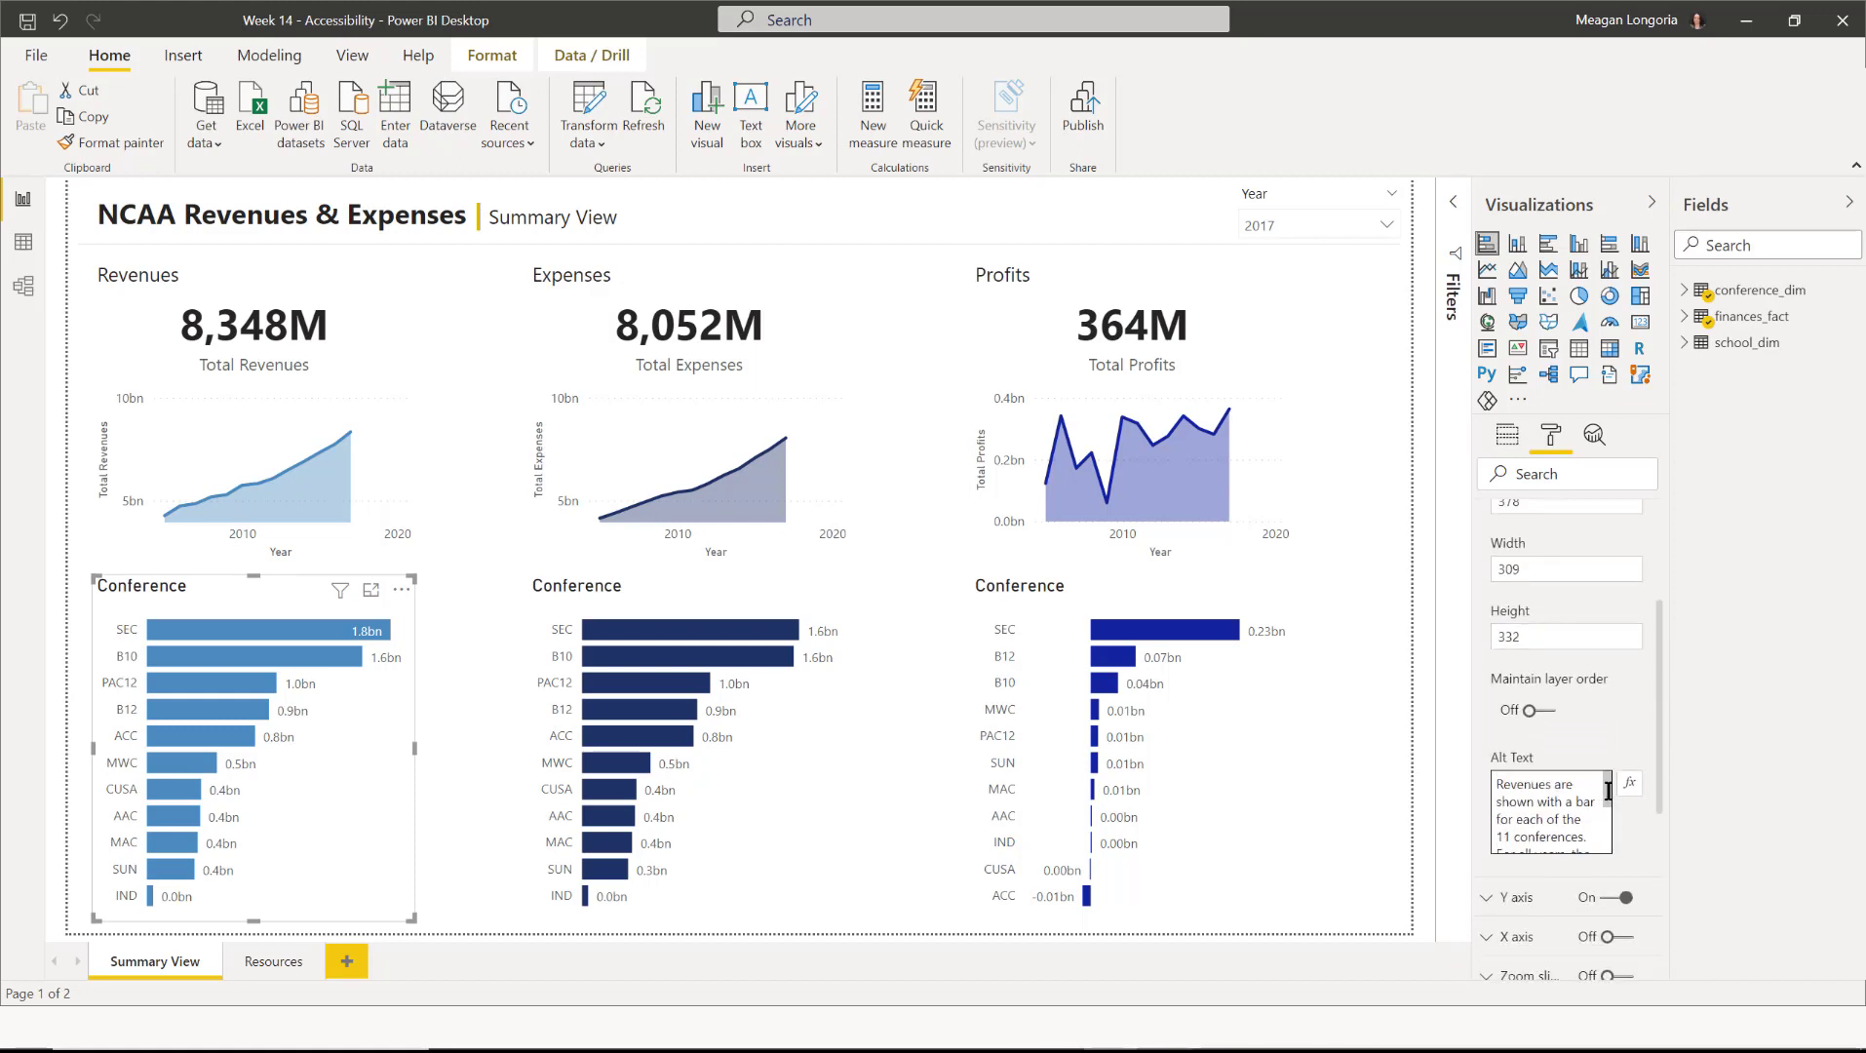
pyautogui.moveTo(1606, 787); pyautogui.dragTo(1603, 840)
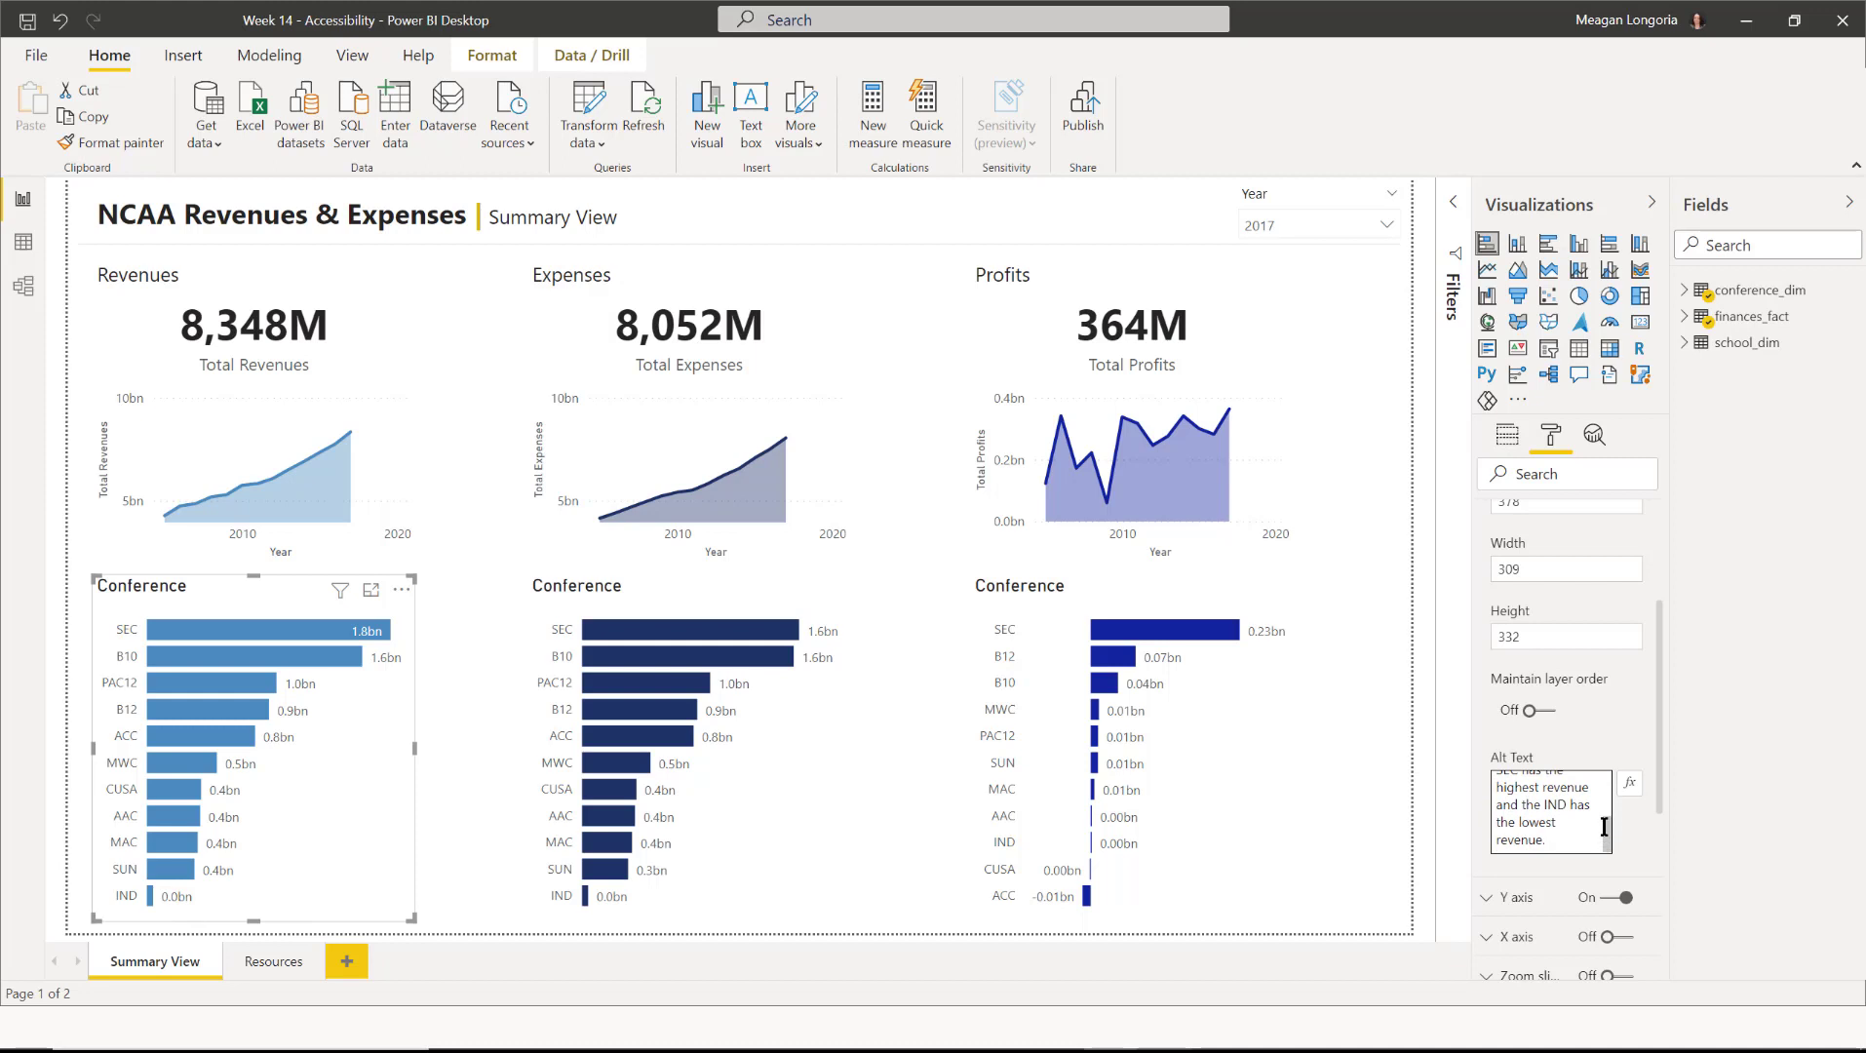
pyautogui.press('BackSpace')
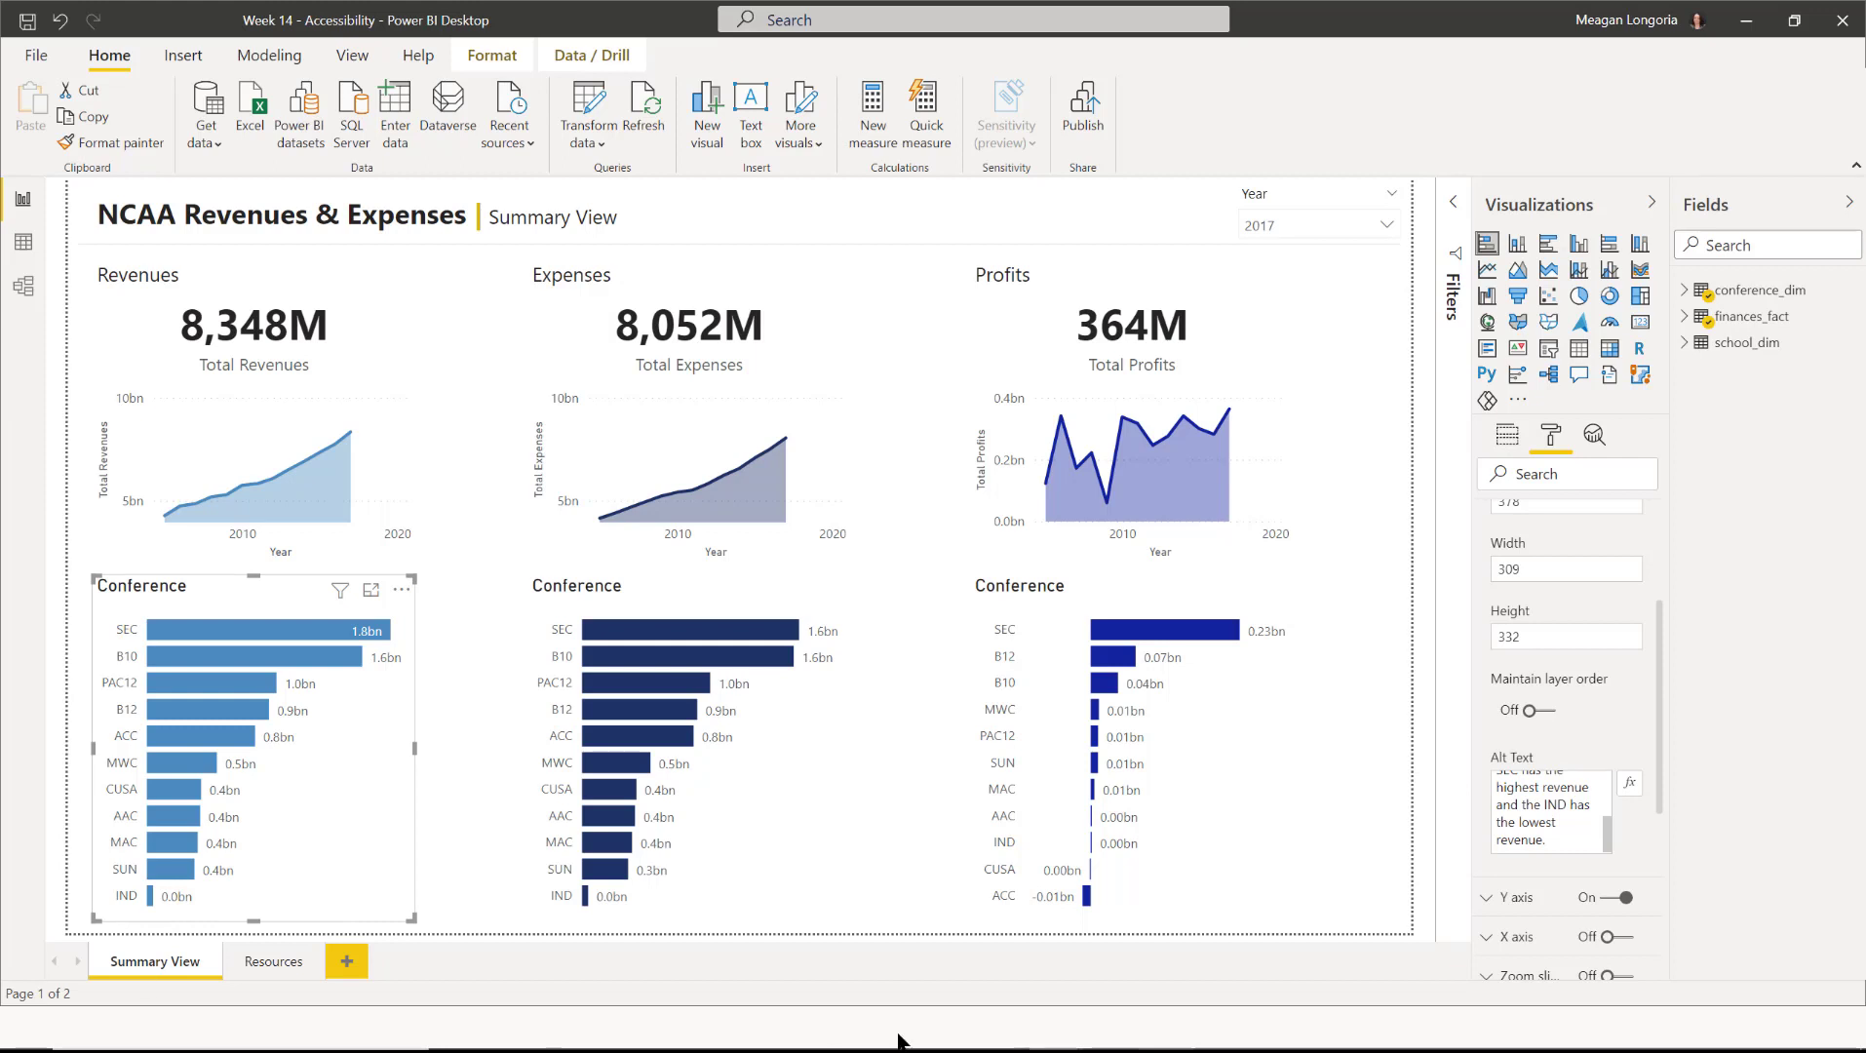
pyautogui.click(706, 608)
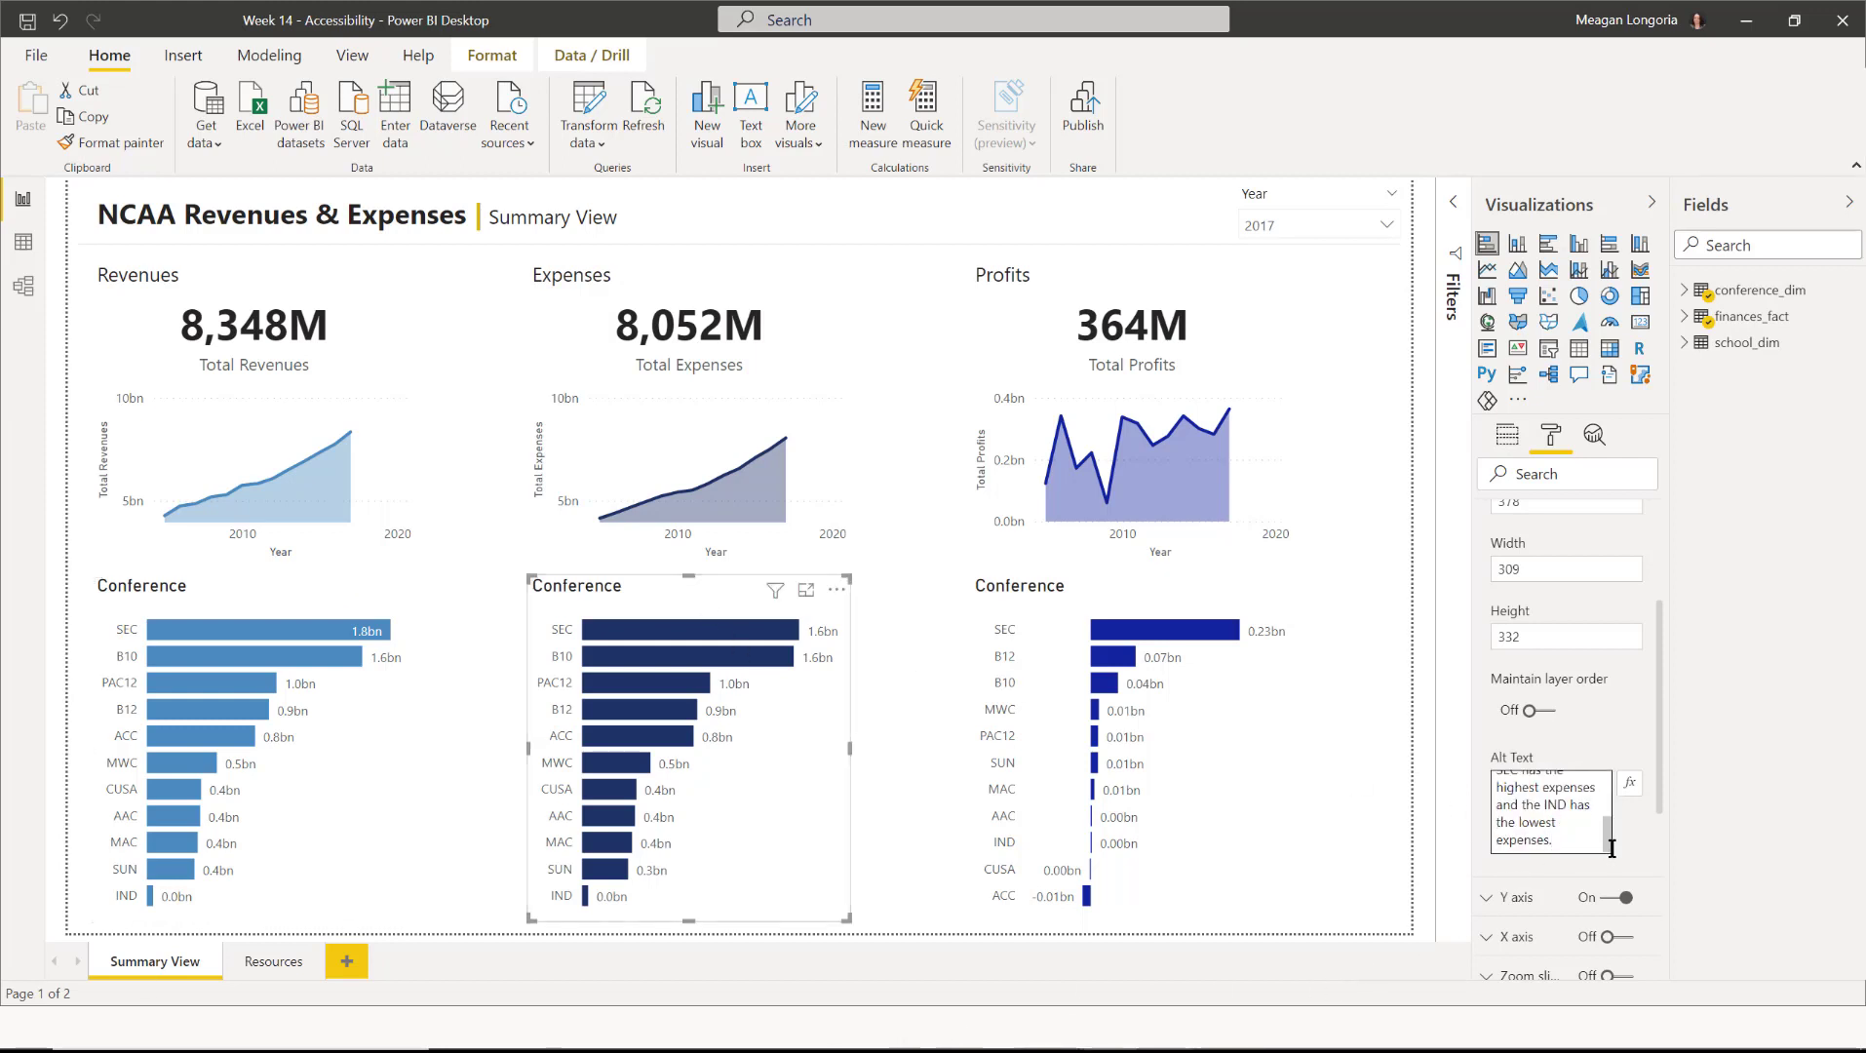
pyautogui.moveTo(1608, 841)
pyautogui.mouseDown()
pyautogui.moveTo(1609, 799)
pyautogui.moveTo(1600, 846)
pyautogui.mouseUp()
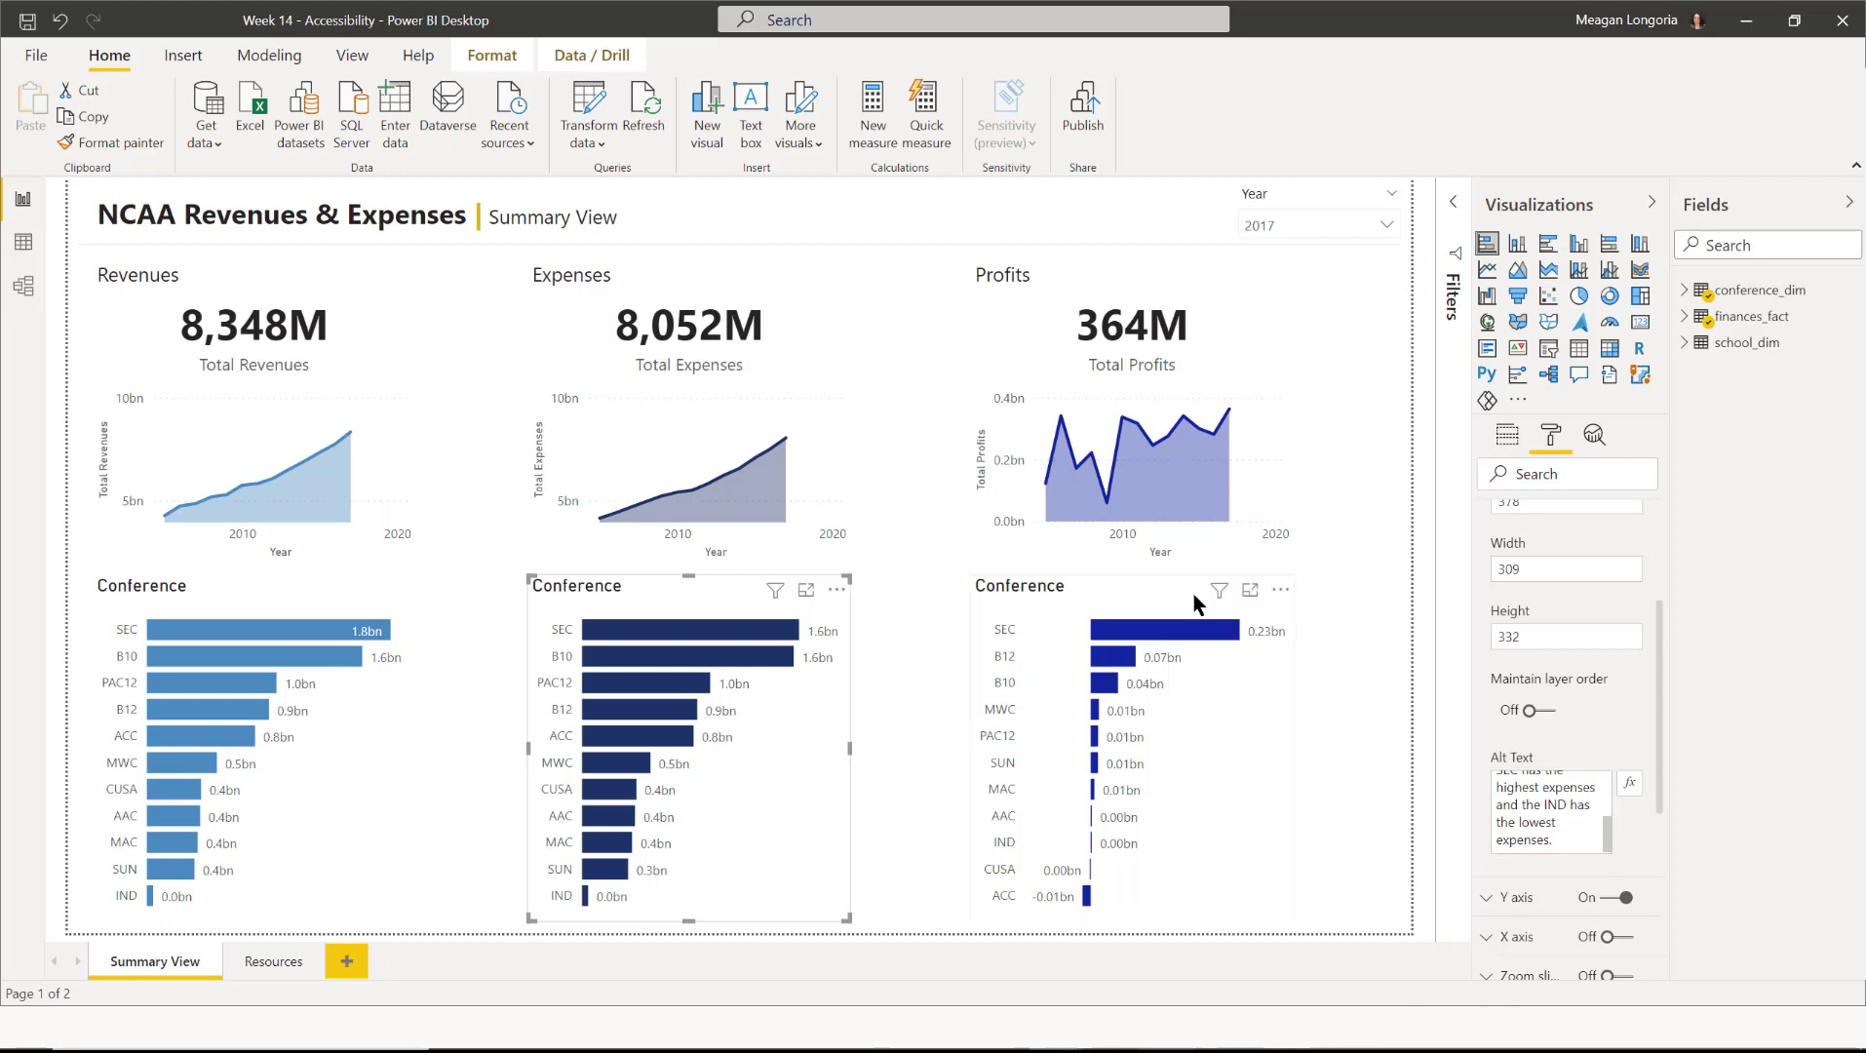
# Append 'with the SEC having the highest profits and ACC having negative profits' to the Profits Conference chart's alt text.
pyautogui.click(1194, 594)
pyautogui.click(1558, 810)
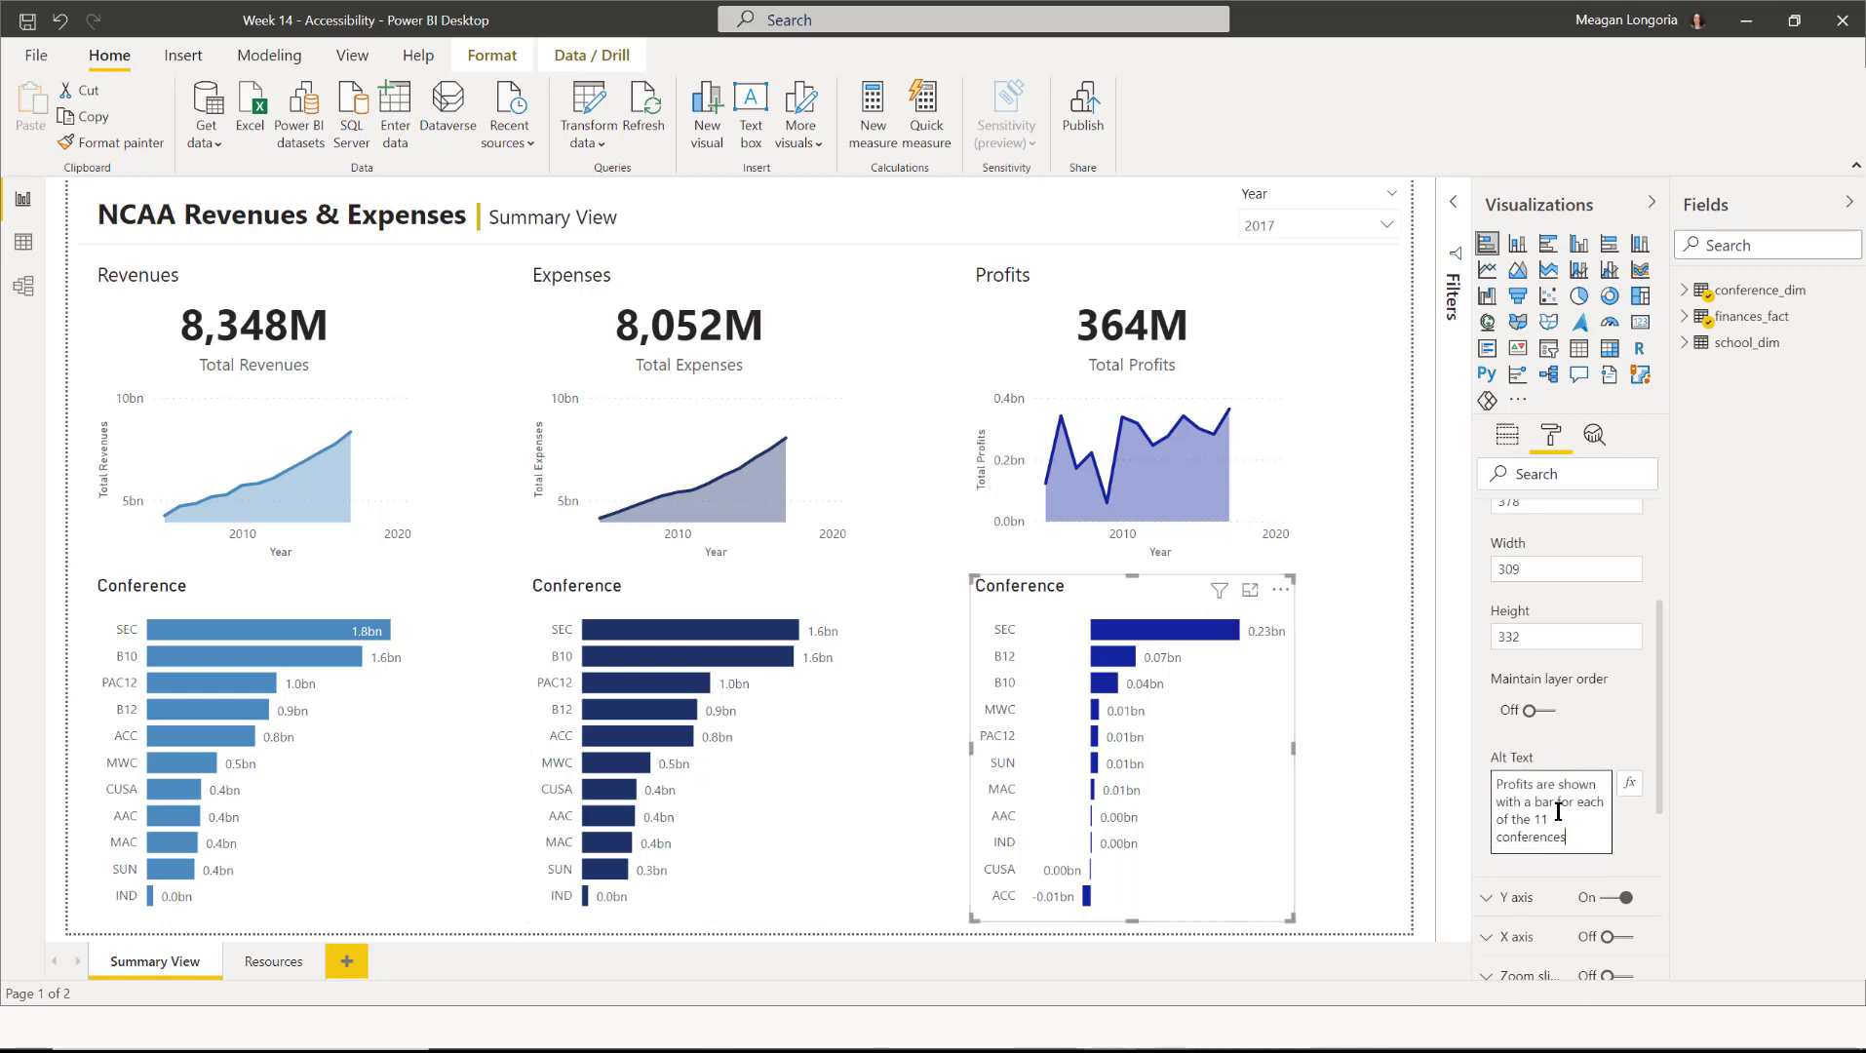
pyautogui.scroll(5, 1592, 790)
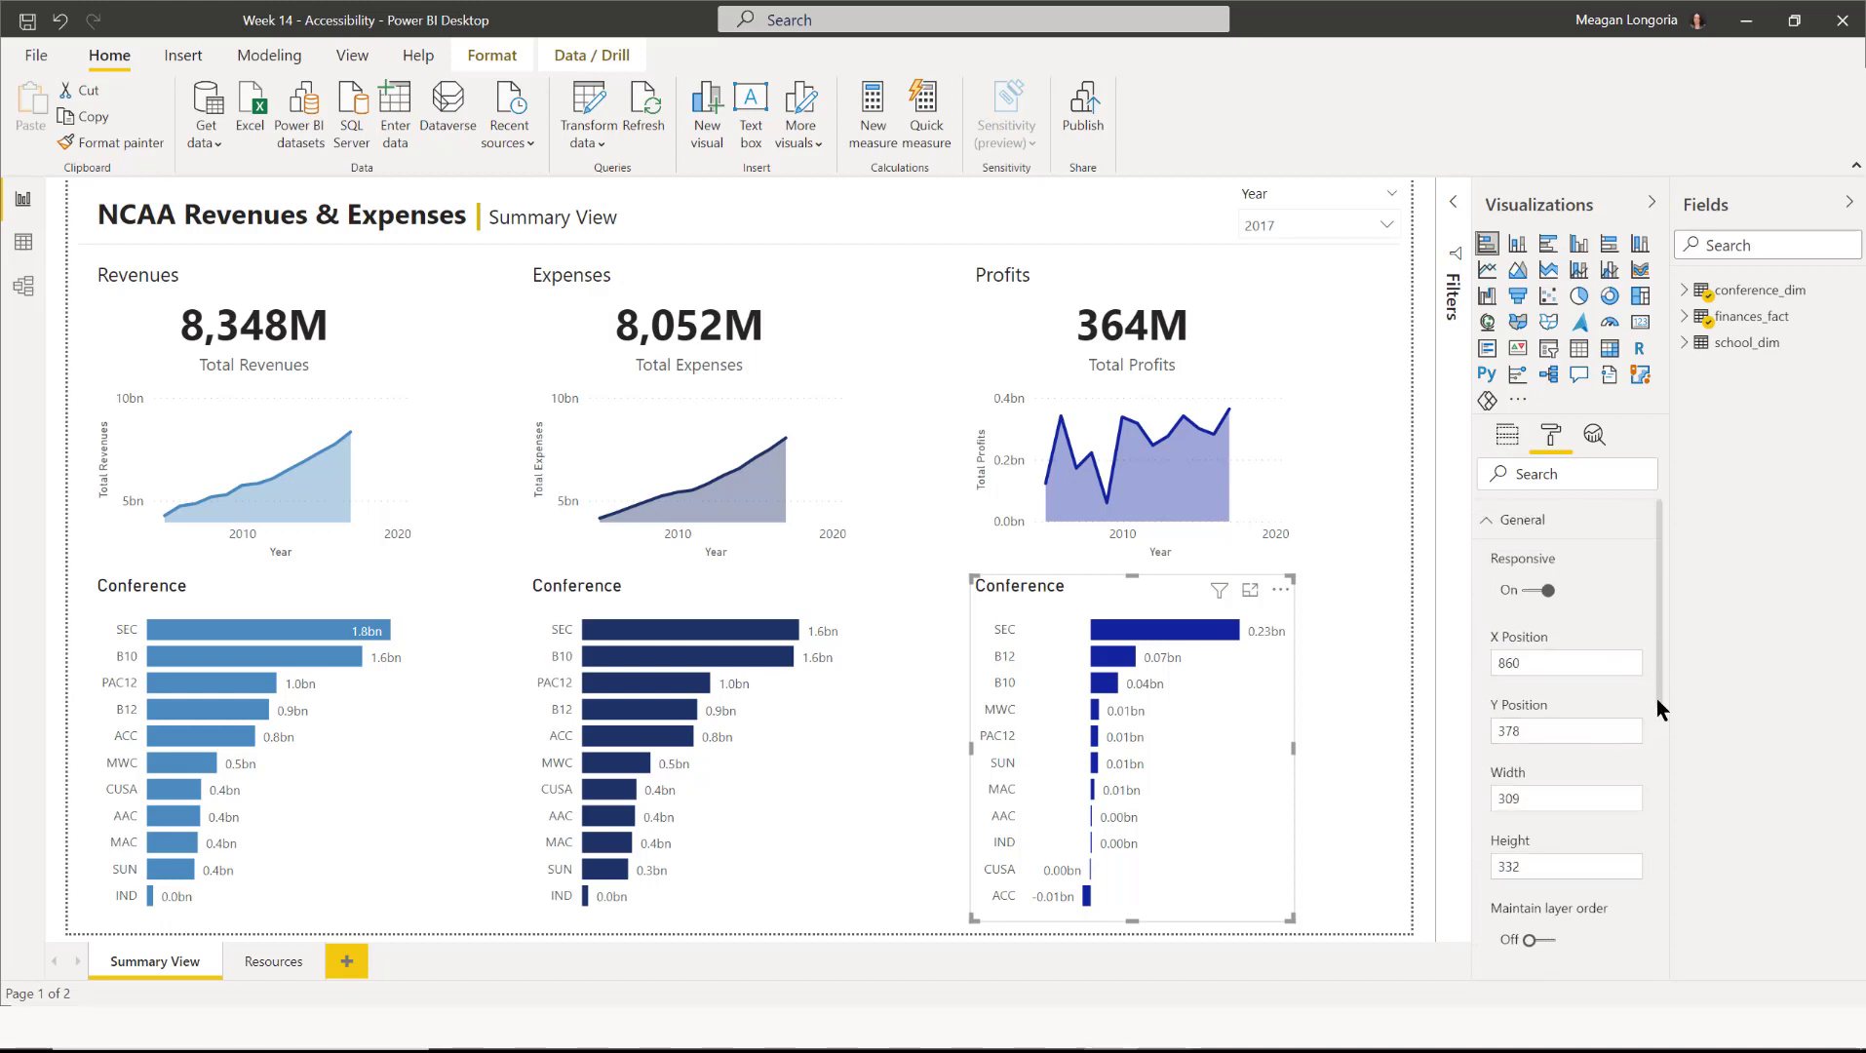
pyautogui.moveTo(1656, 698); pyautogui.dragTo(1656, 801)
pyautogui.click(1589, 798)
pyautogui.scroll(-5, 1560, 819)
pyautogui.scroll(3, 1560, 819)
pyautogui.scroll(2, 1579, 834)
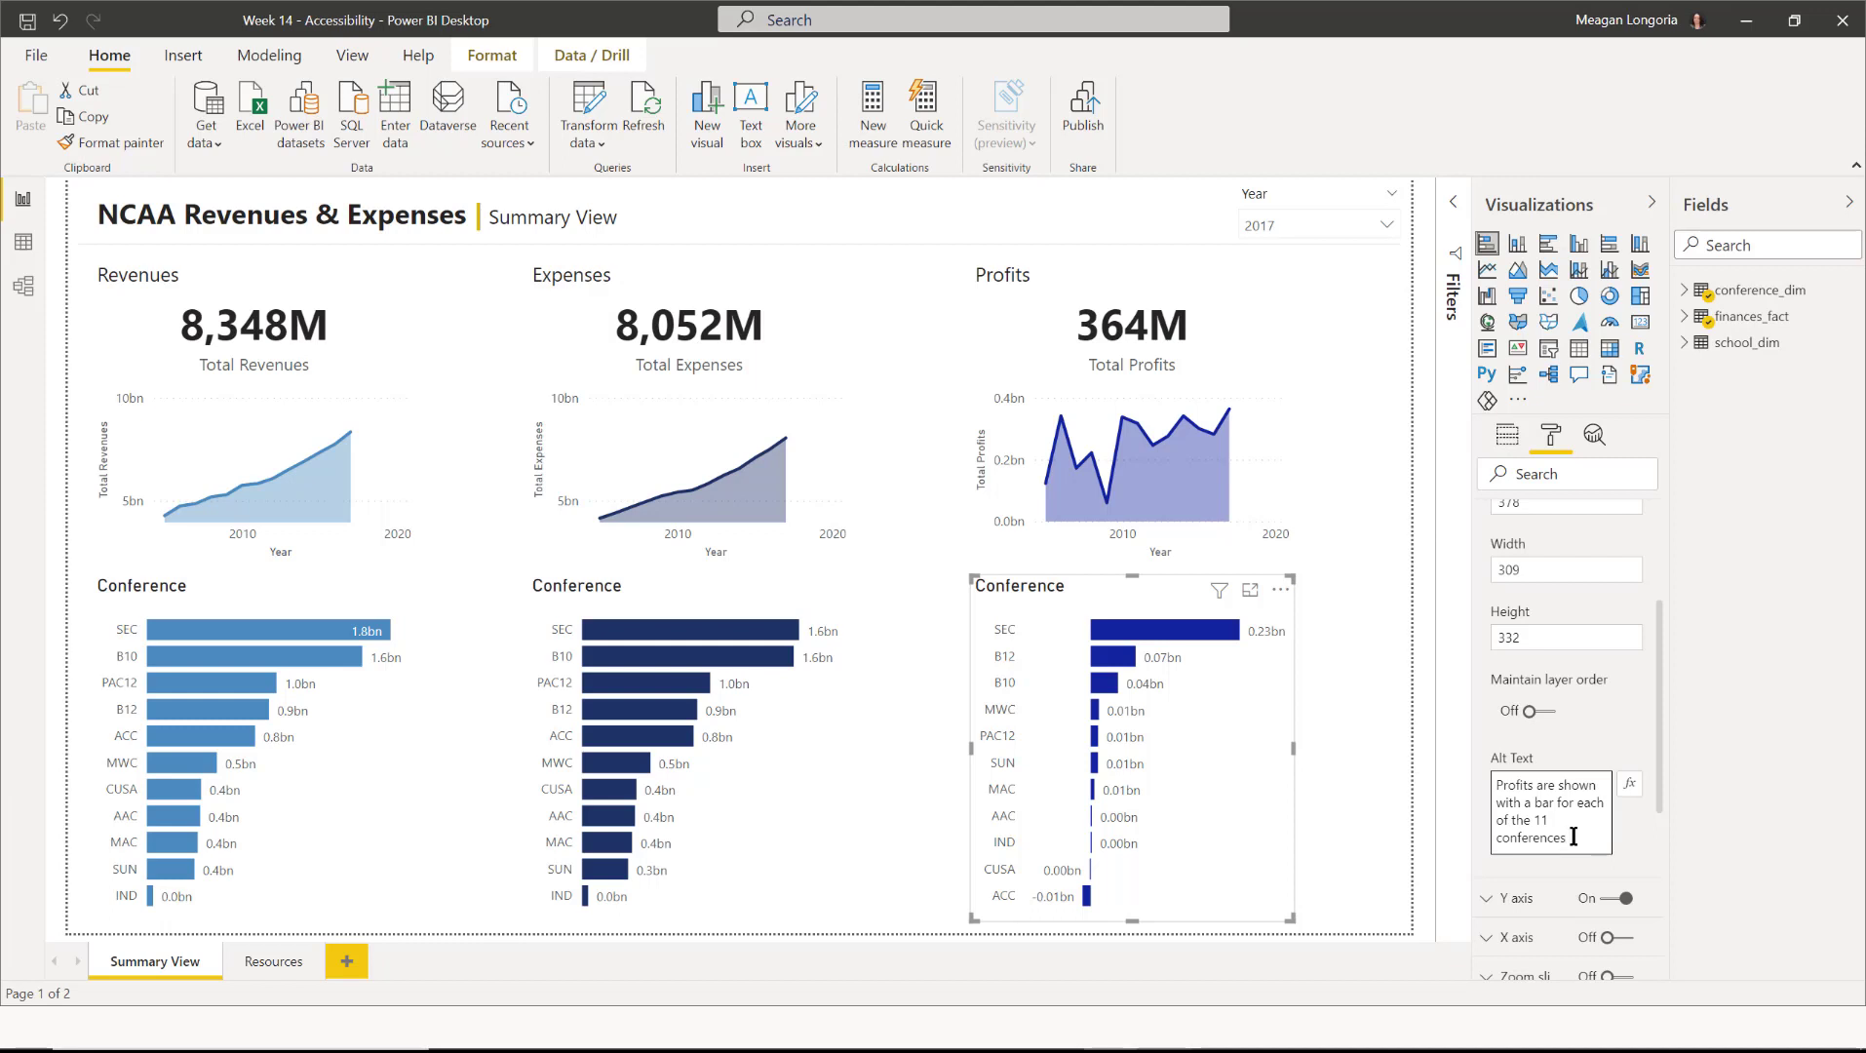
pyautogui.write('with the SEC having the highest profits and ACC having')
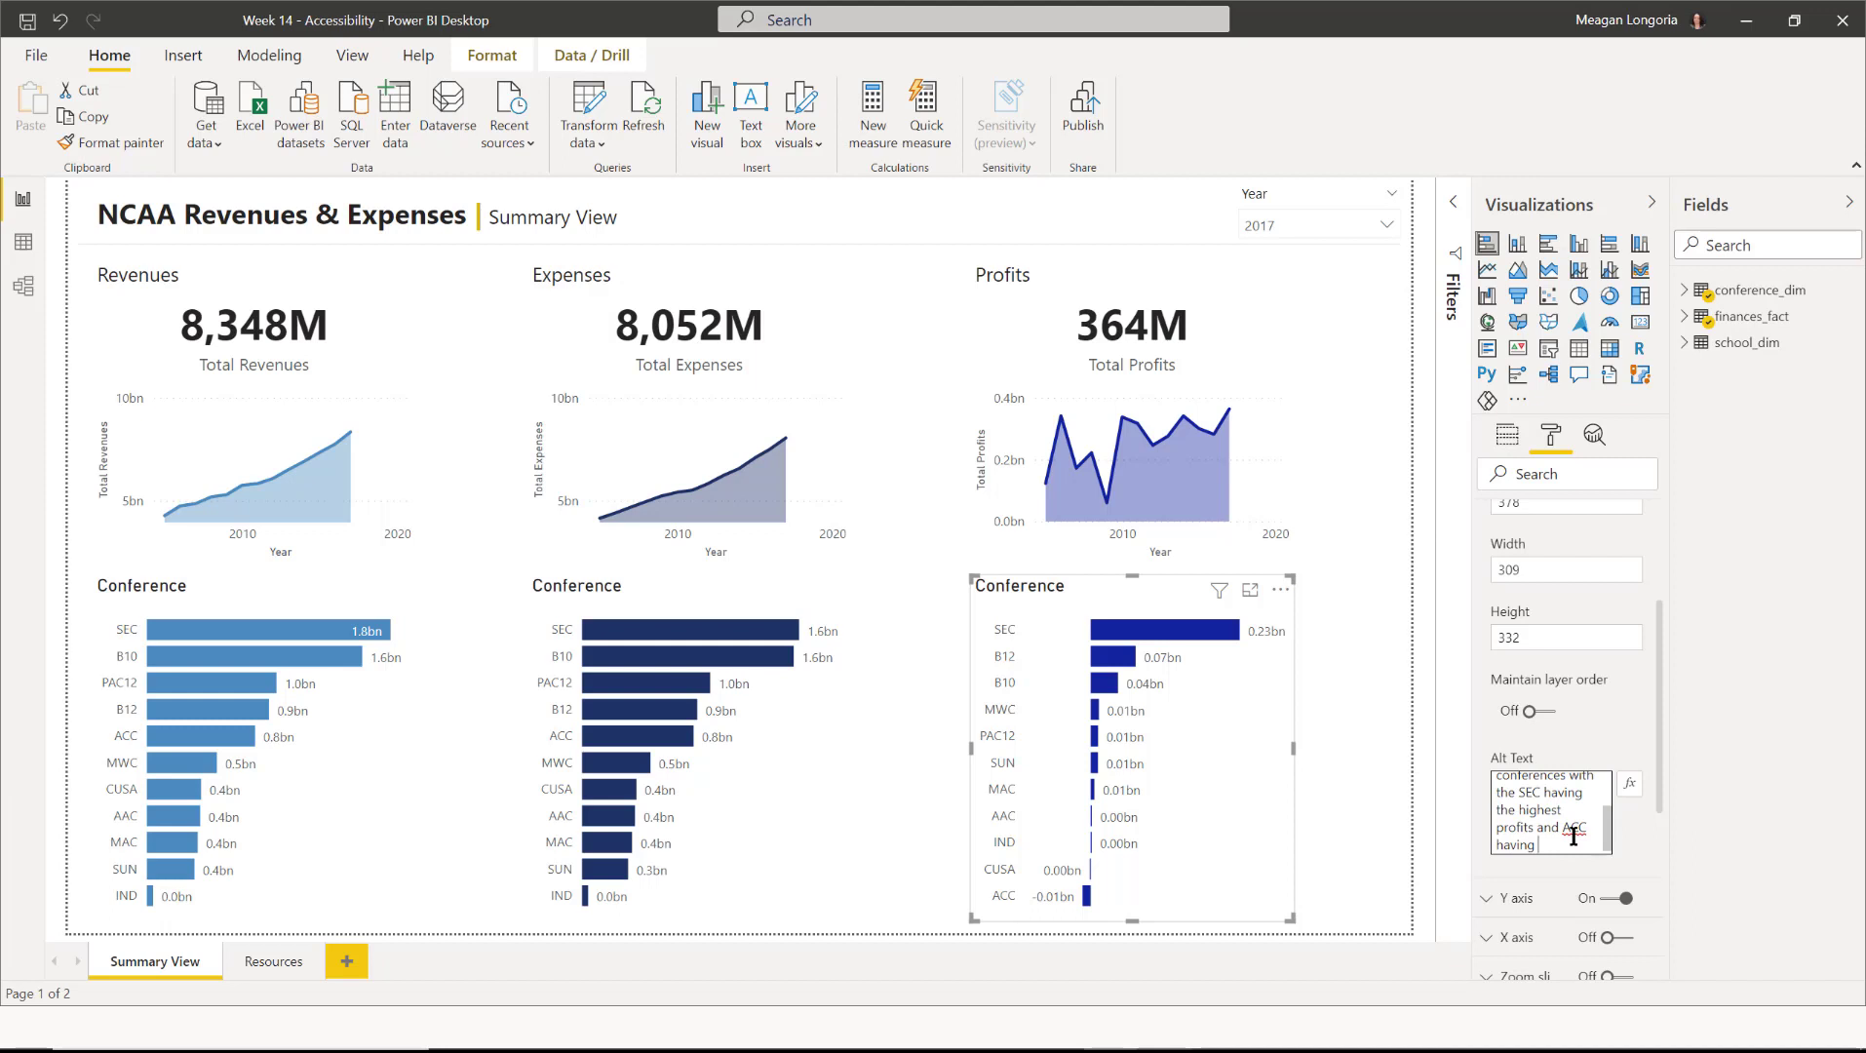
pyautogui.write(' negative profits.')
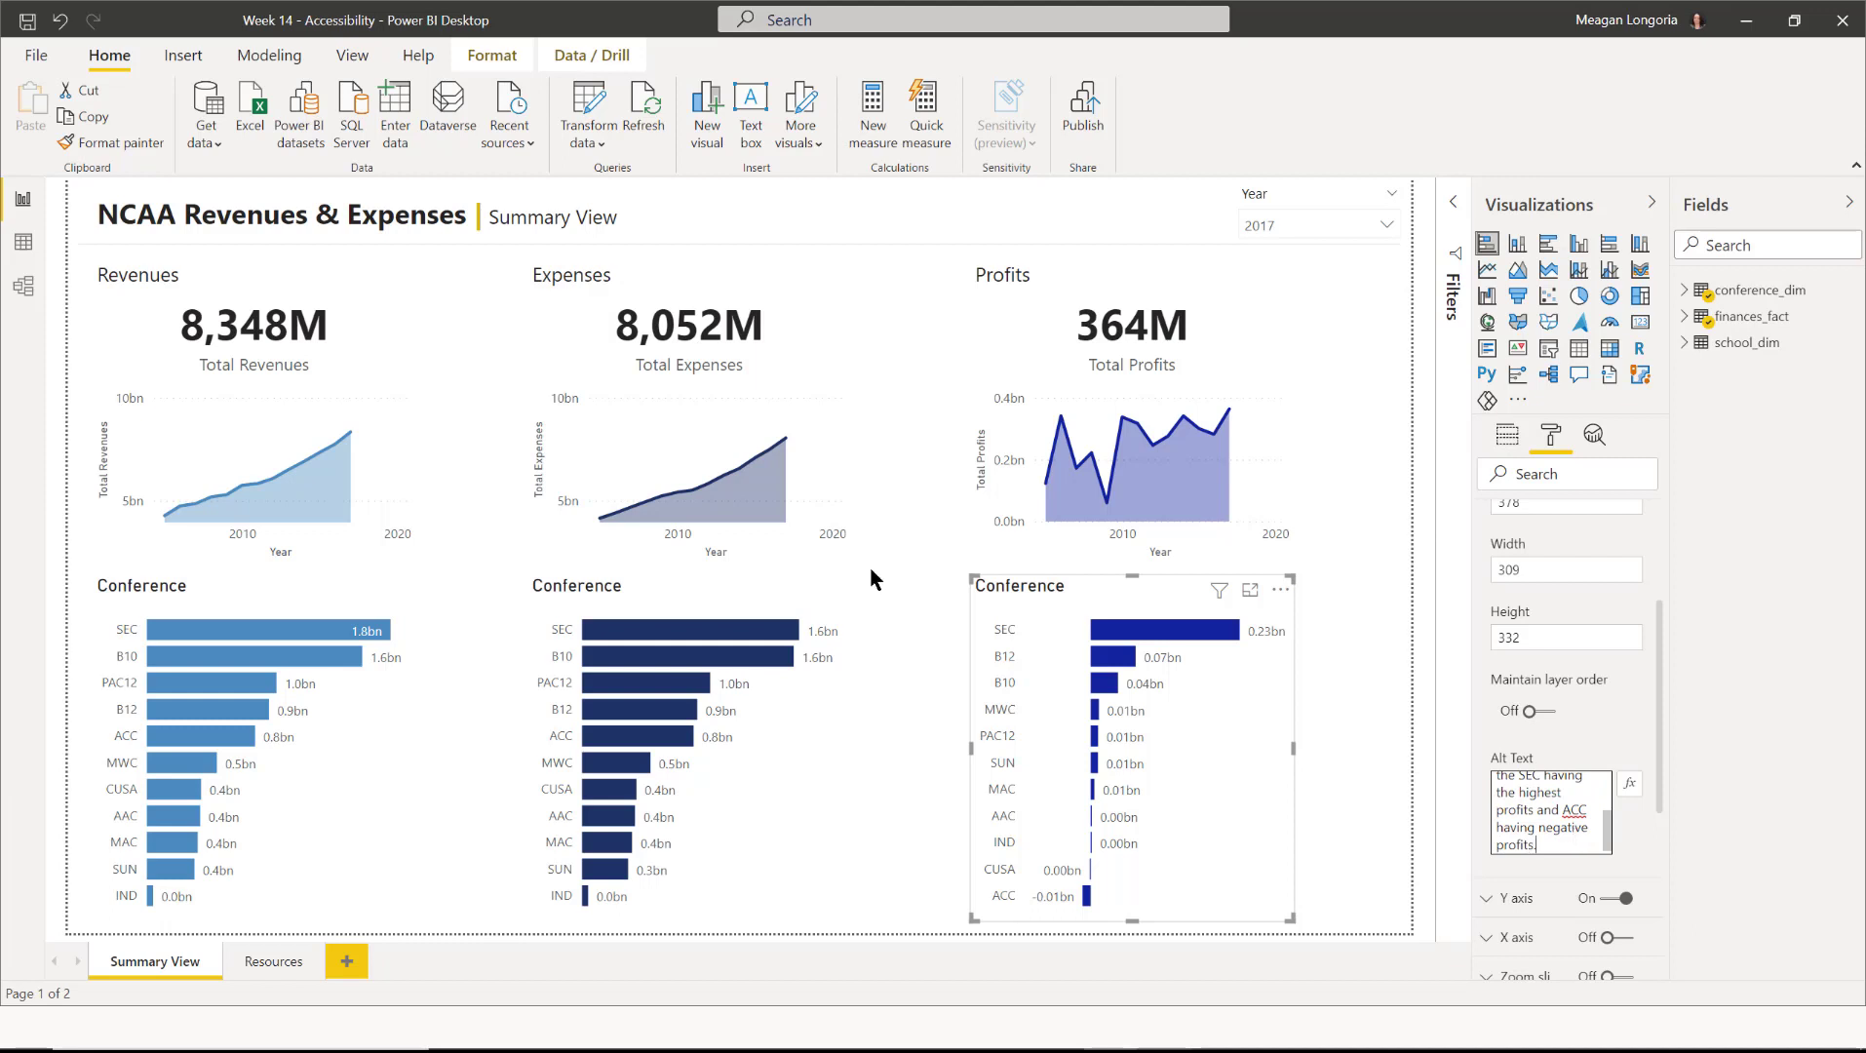
pyautogui.click(909, 611)
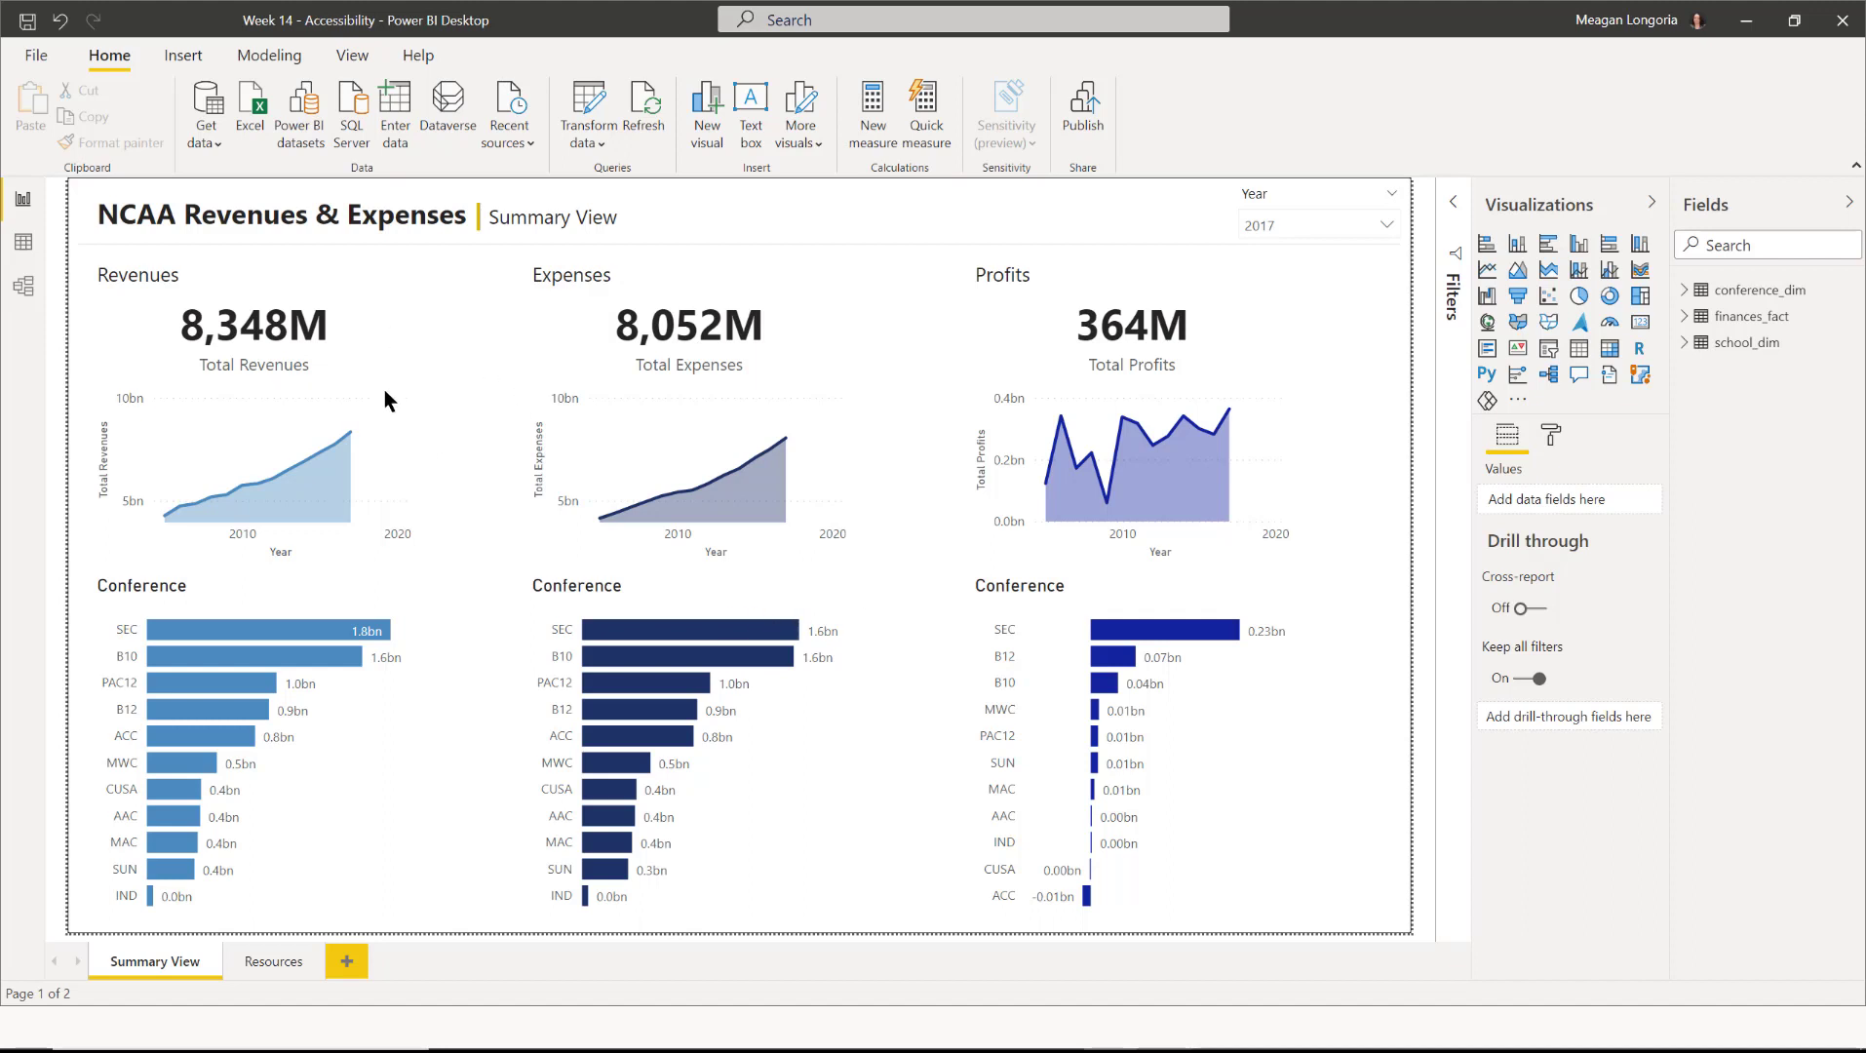
# Display the Total Revenues card's alt text under Format > General to check it.
pyautogui.click(218, 282)
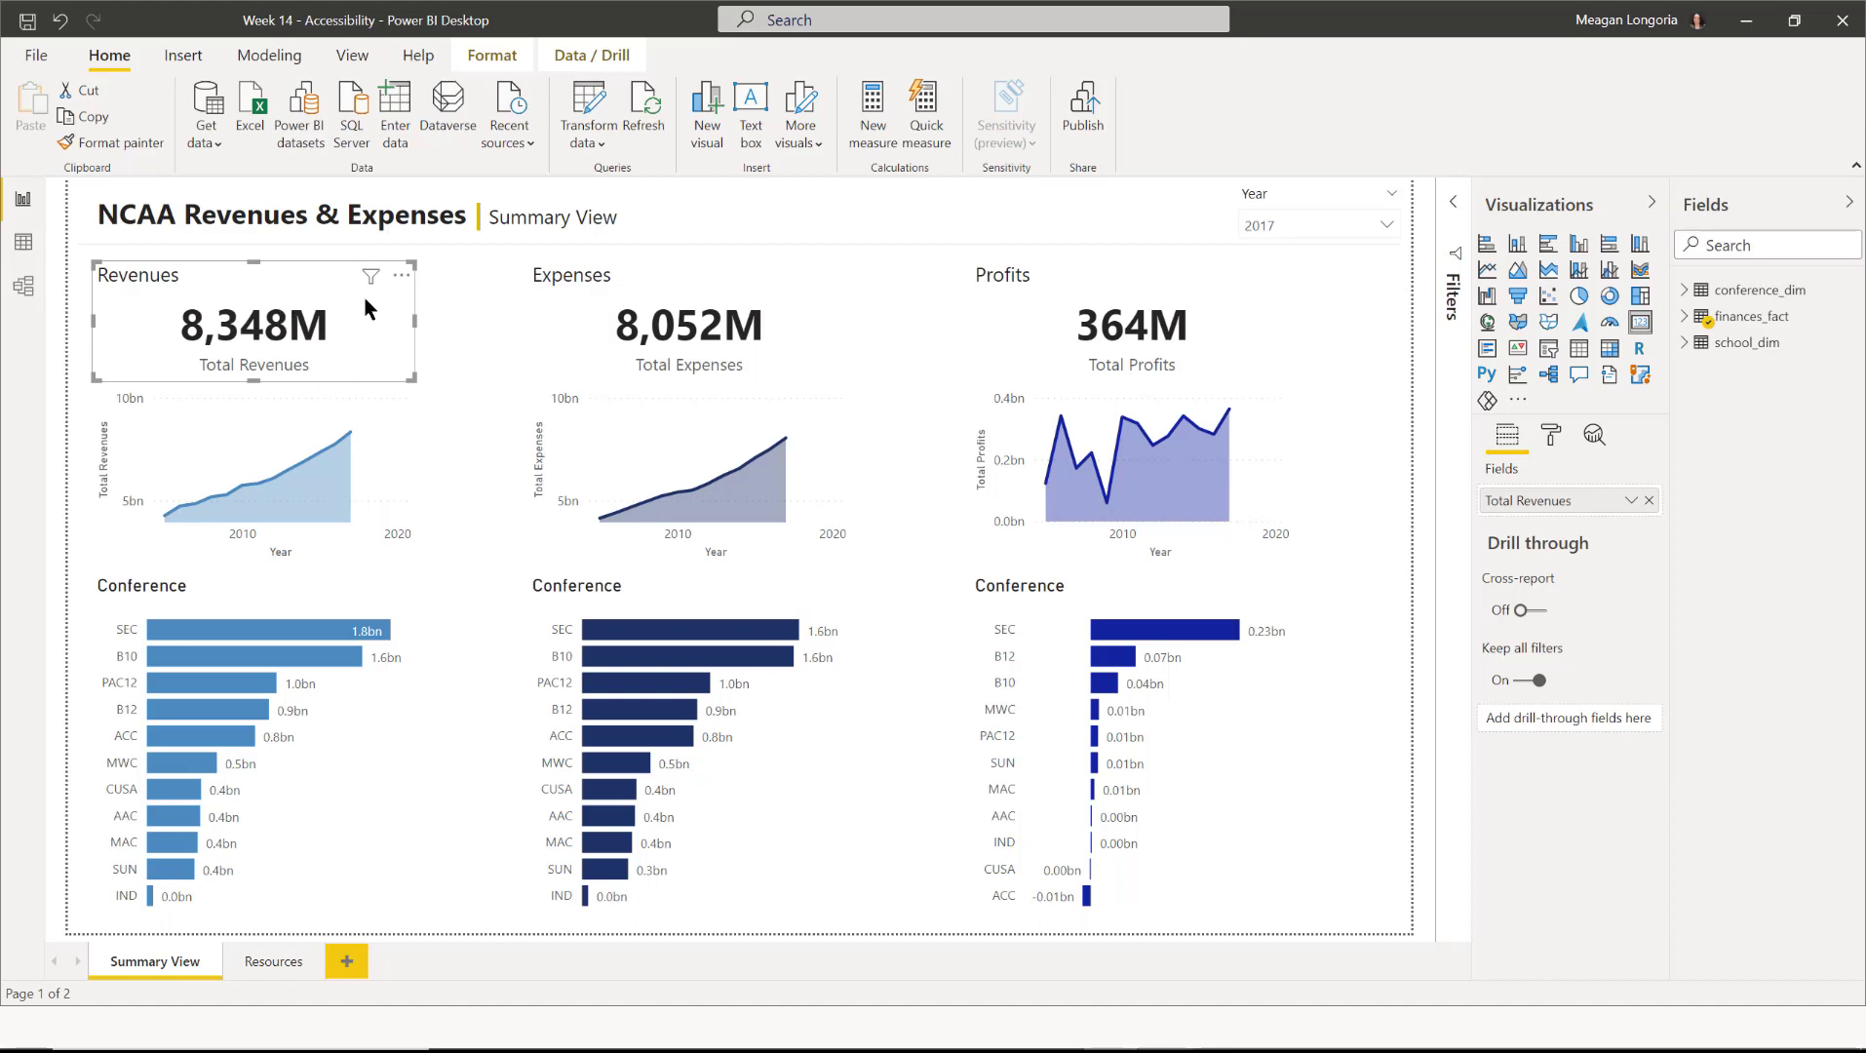
pyautogui.click(1548, 435)
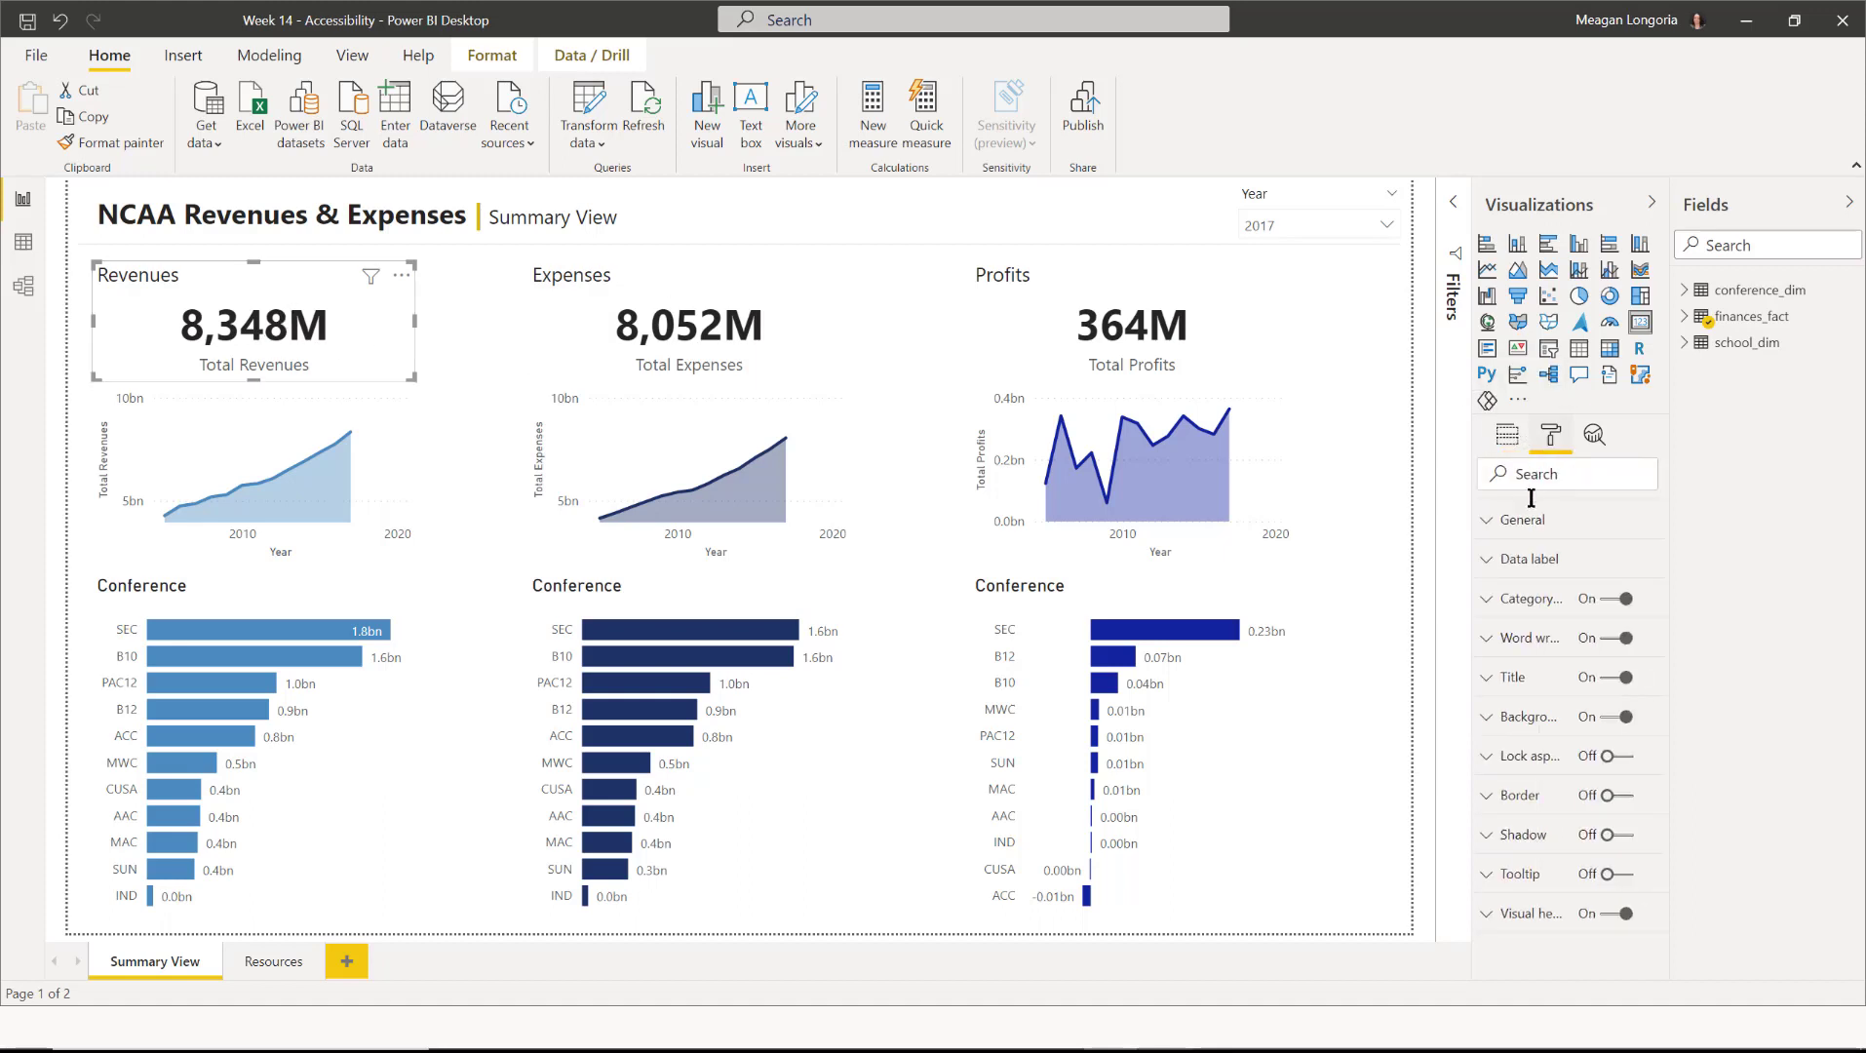
pyautogui.click(1573, 532)
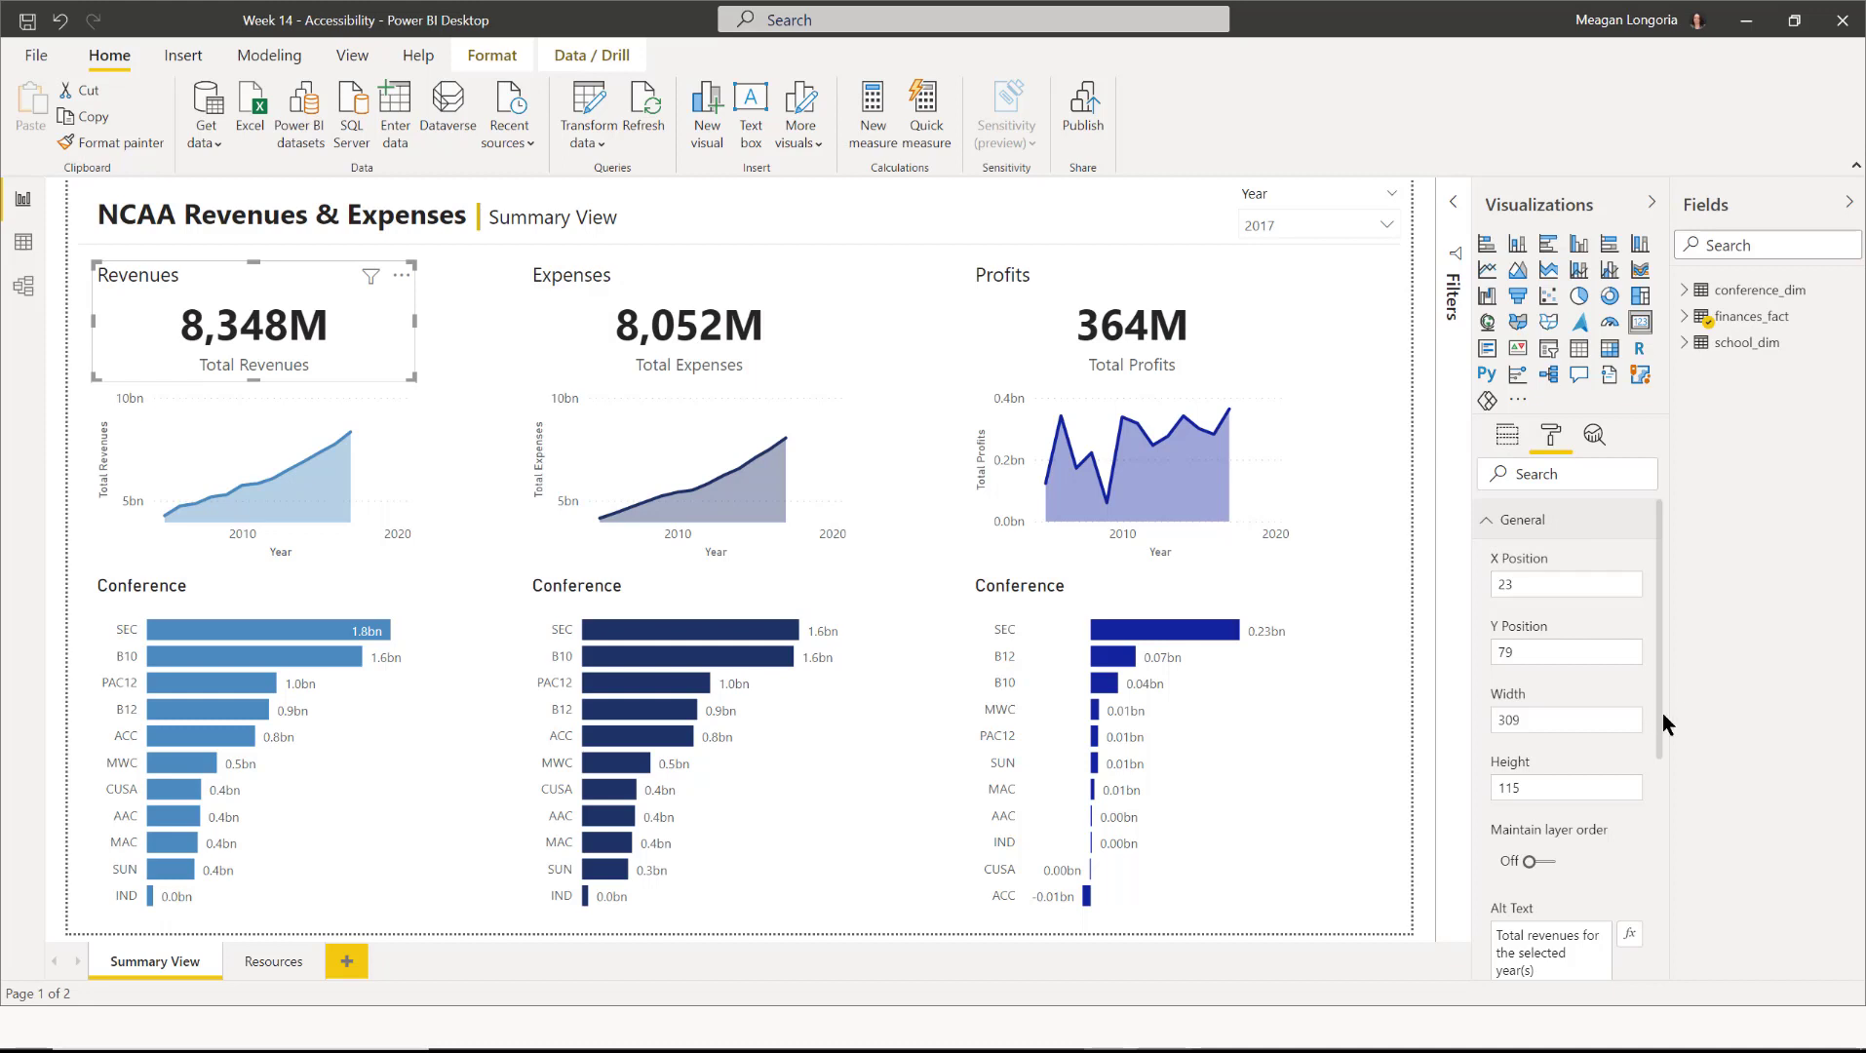
pyautogui.moveTo(1659, 720); pyautogui.dragTo(1653, 786)
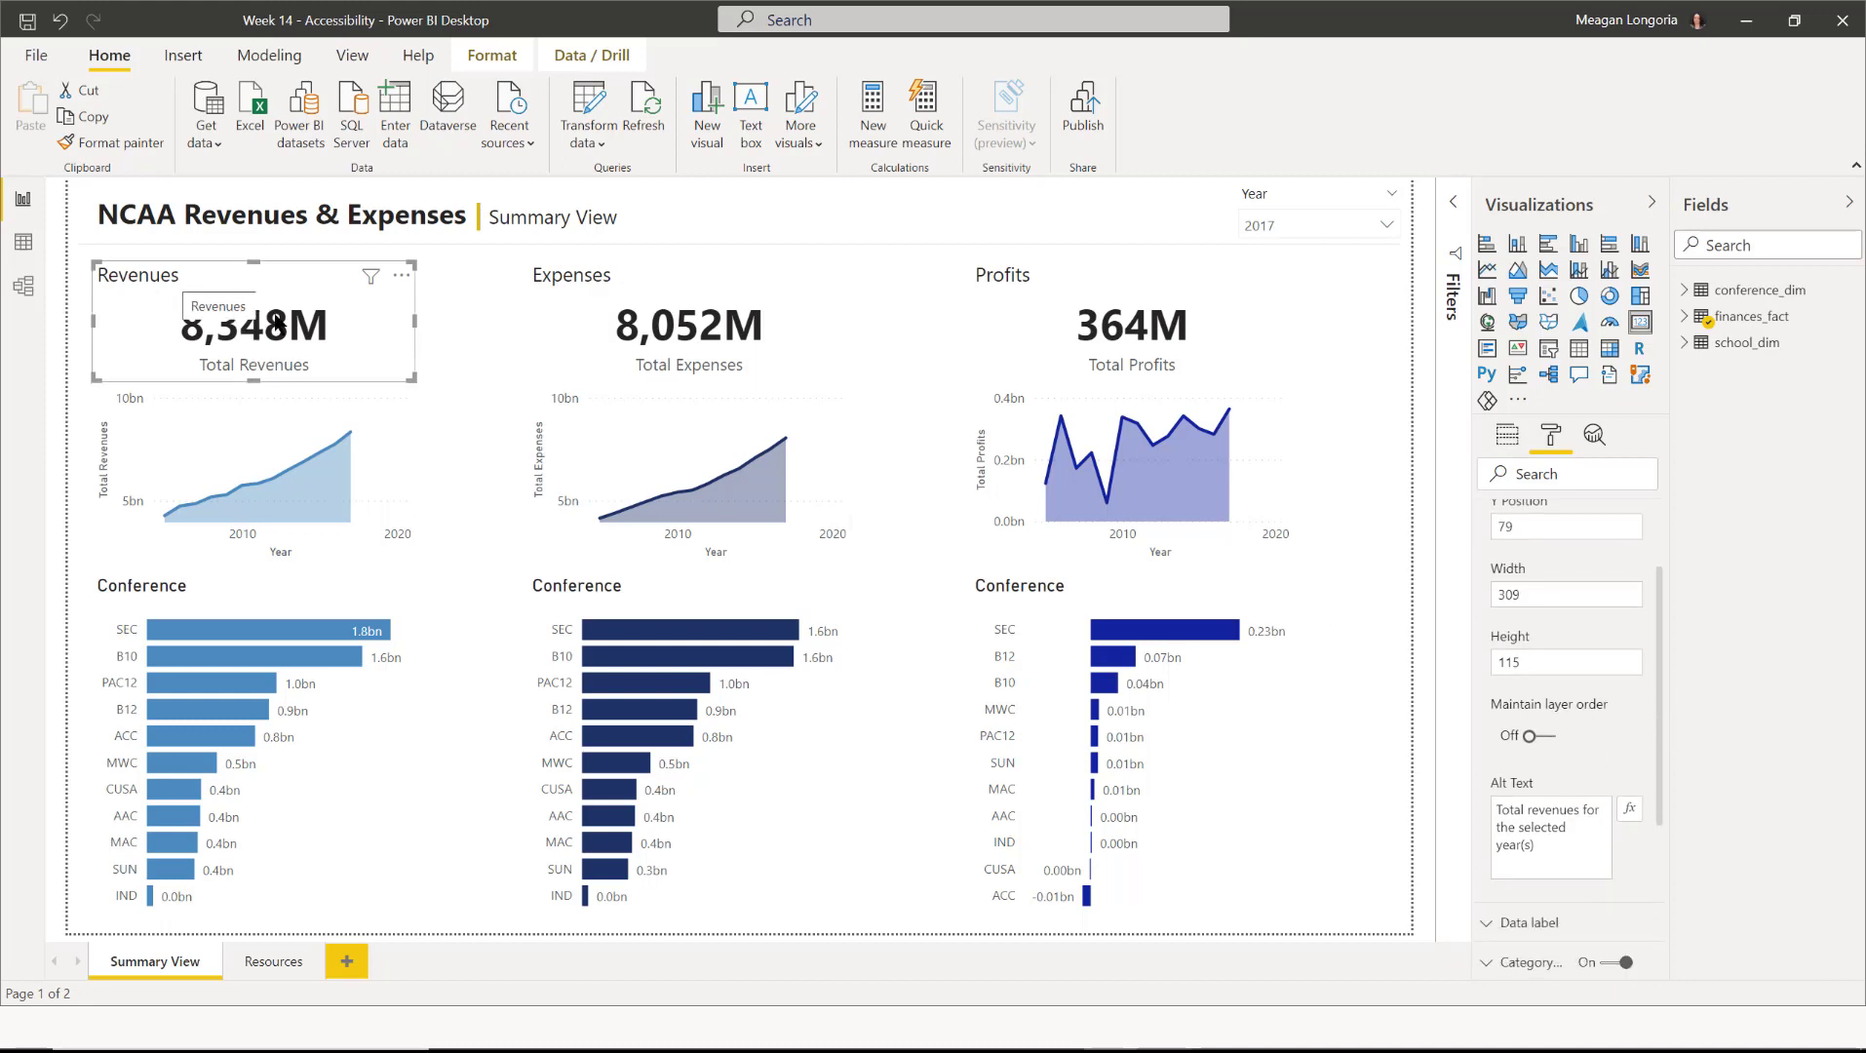
pyautogui.moveTo(289, 334)
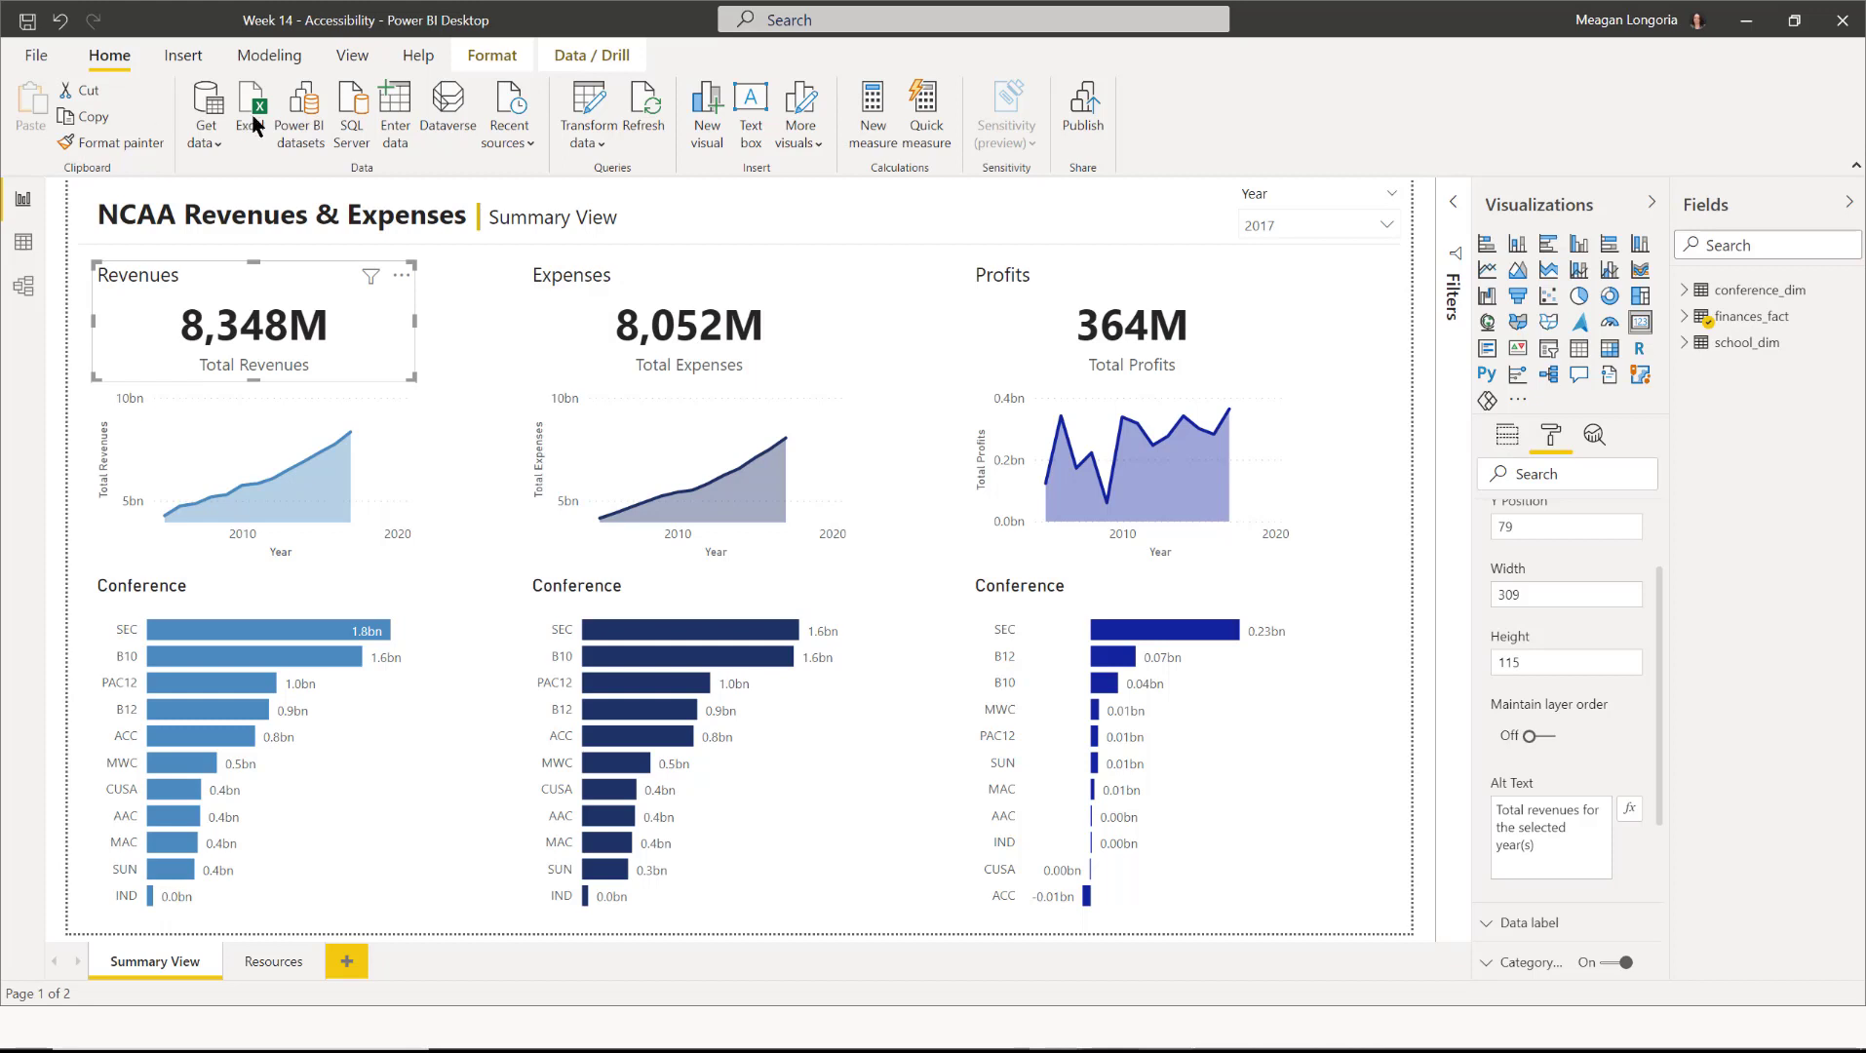
pyautogui.moveTo(251, 308)
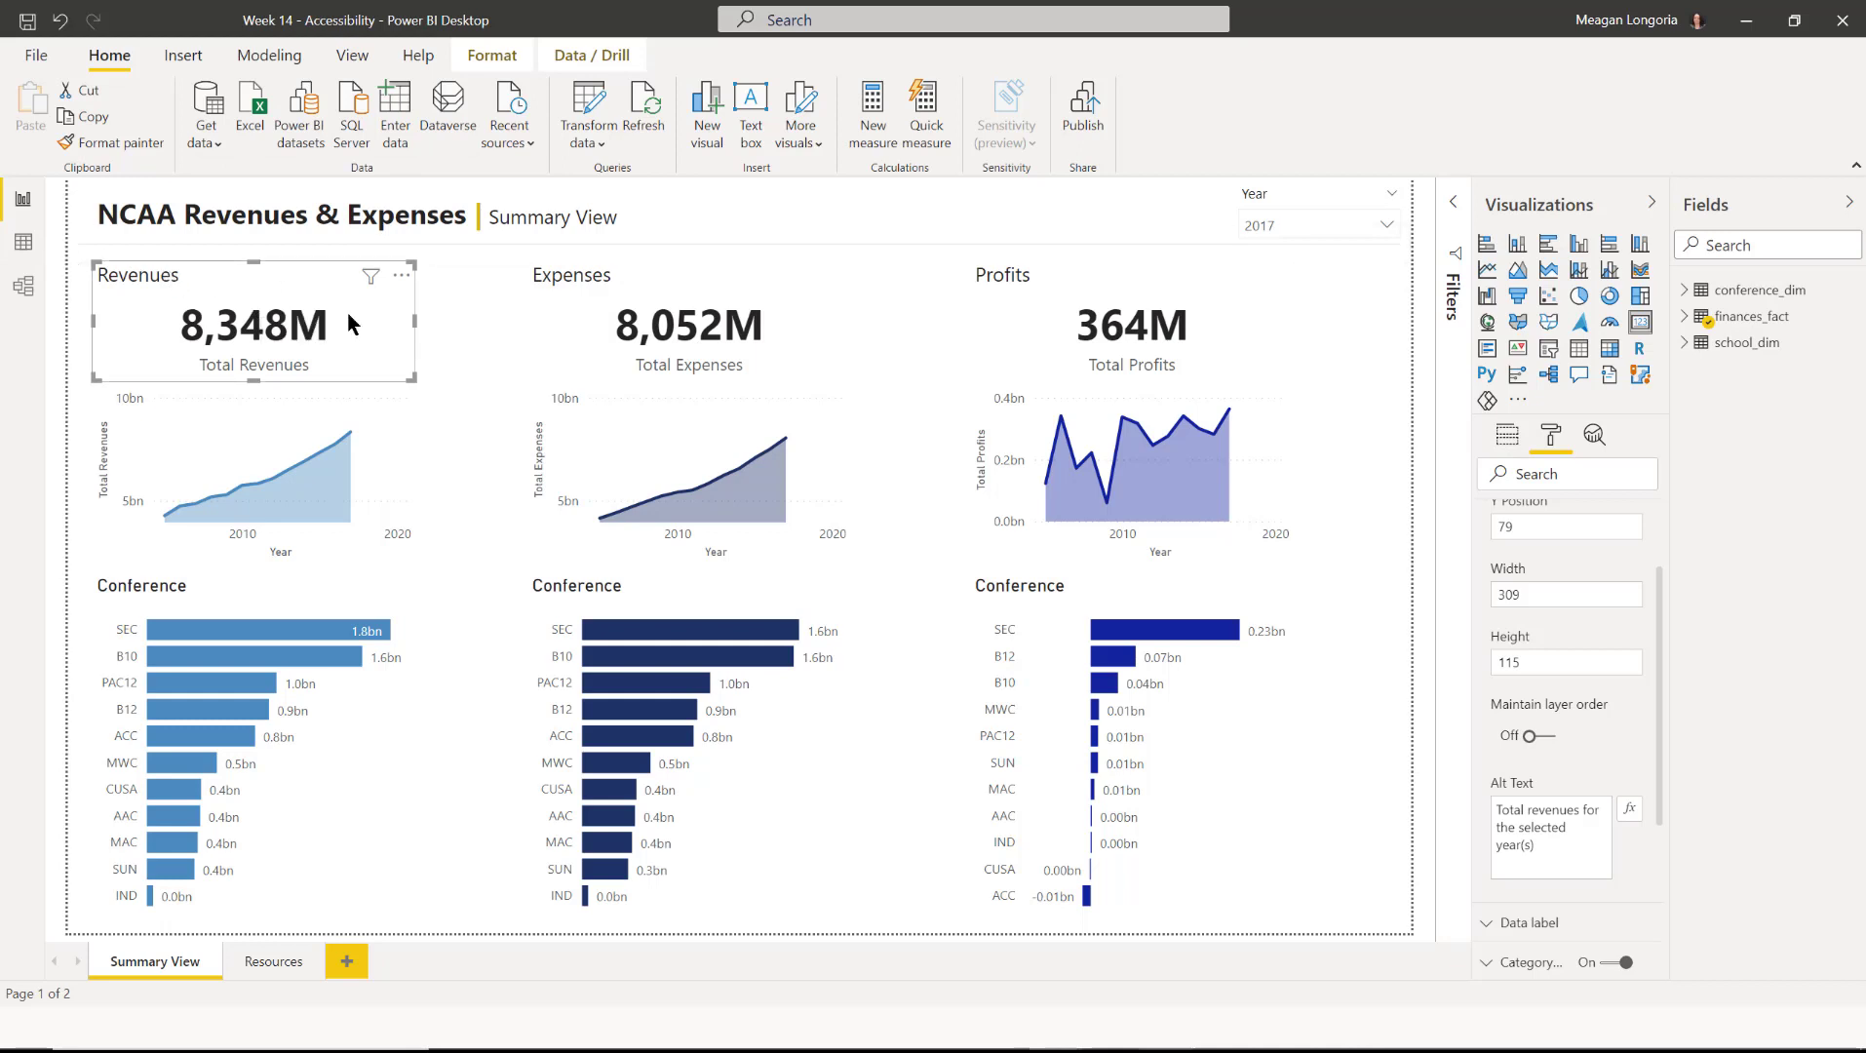
# Retitle the revenues Conference bar chart 'Revenues by Conference in USD'.
pyautogui.click(123, 588)
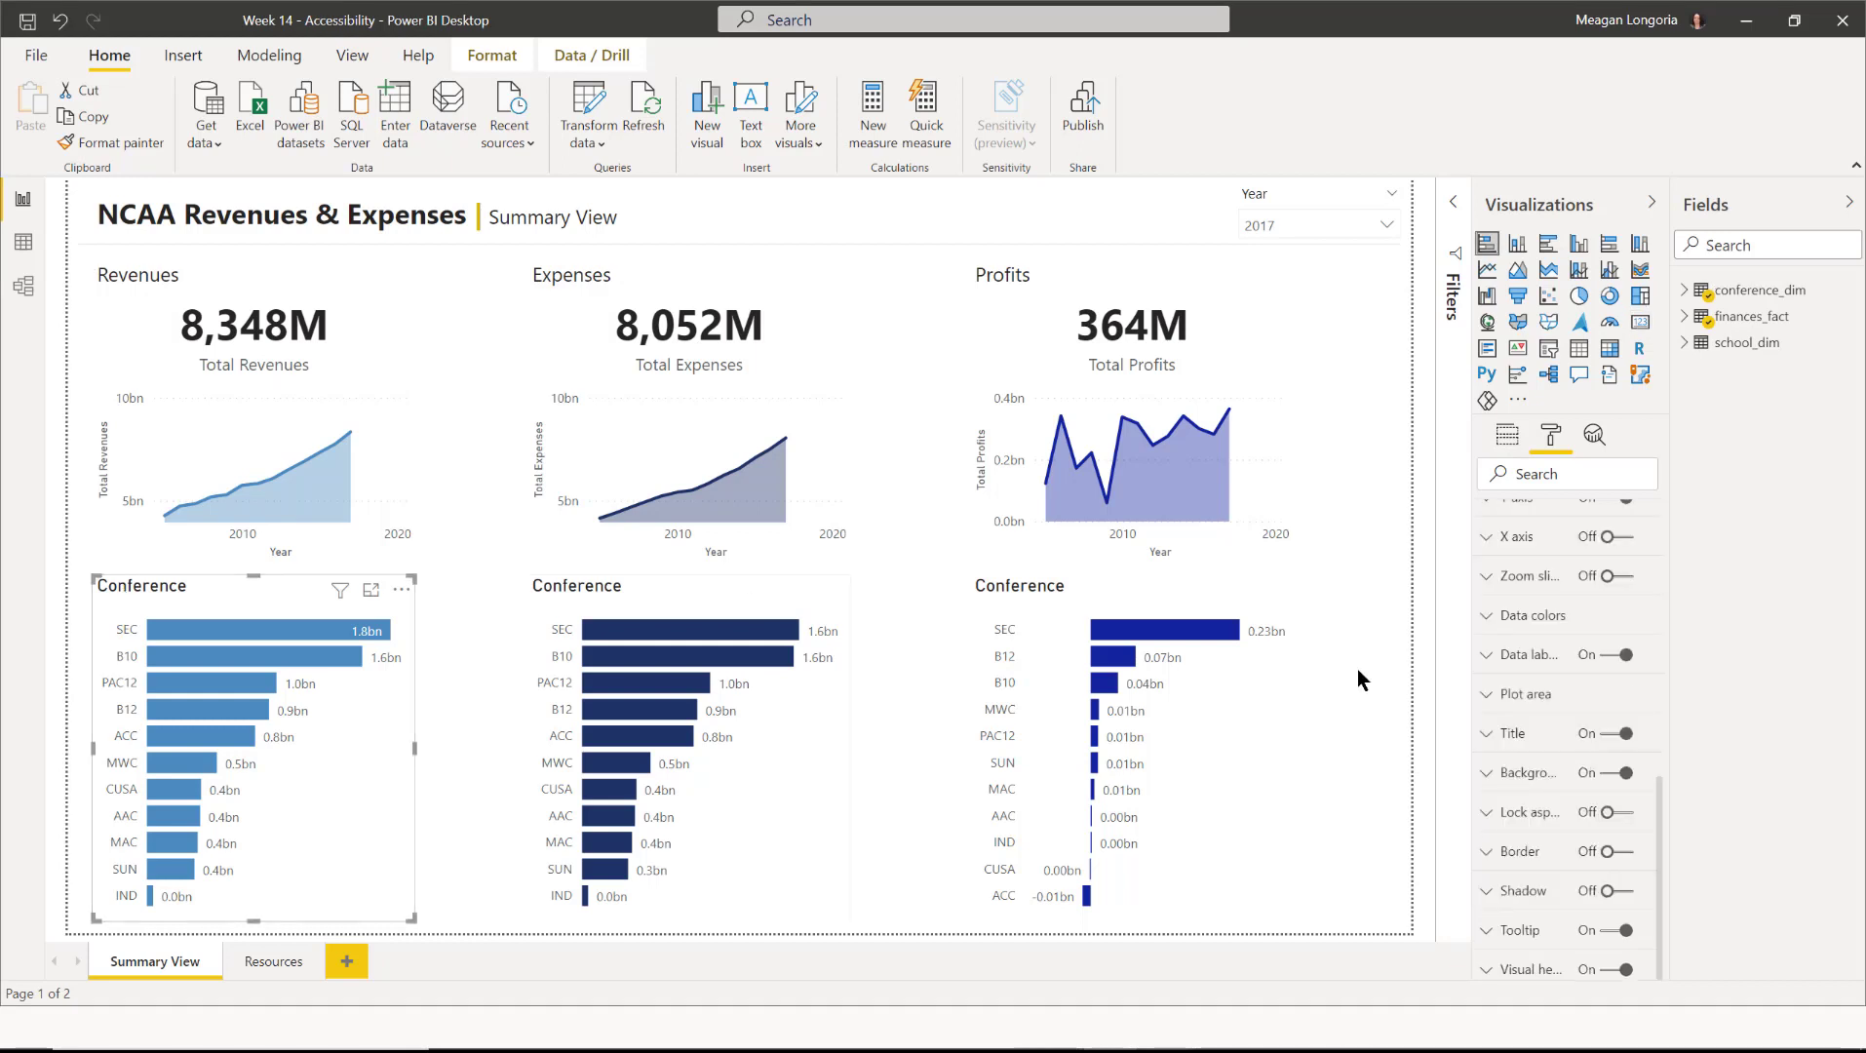
pyautogui.click(1519, 738)
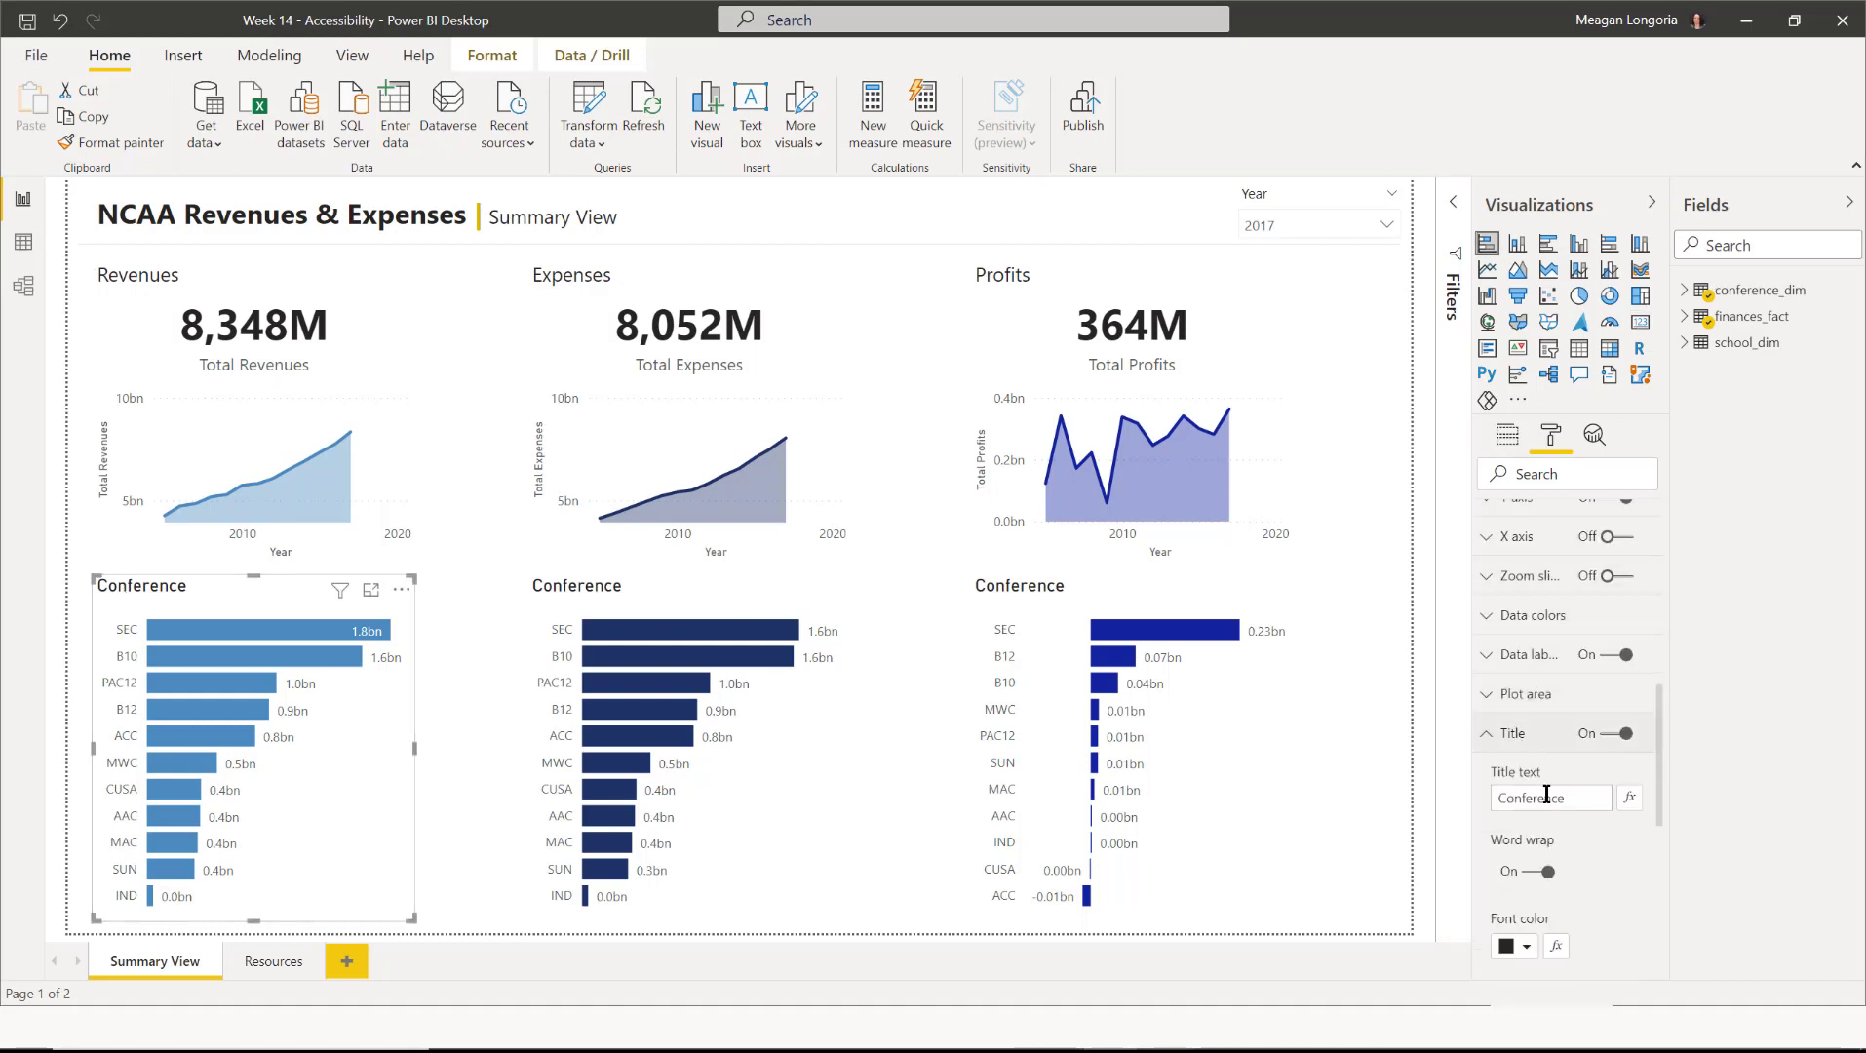
pyautogui.click(1504, 798)
pyautogui.write('Revenues by')
pyautogui.press('End')
pyautogui.write('in USD')
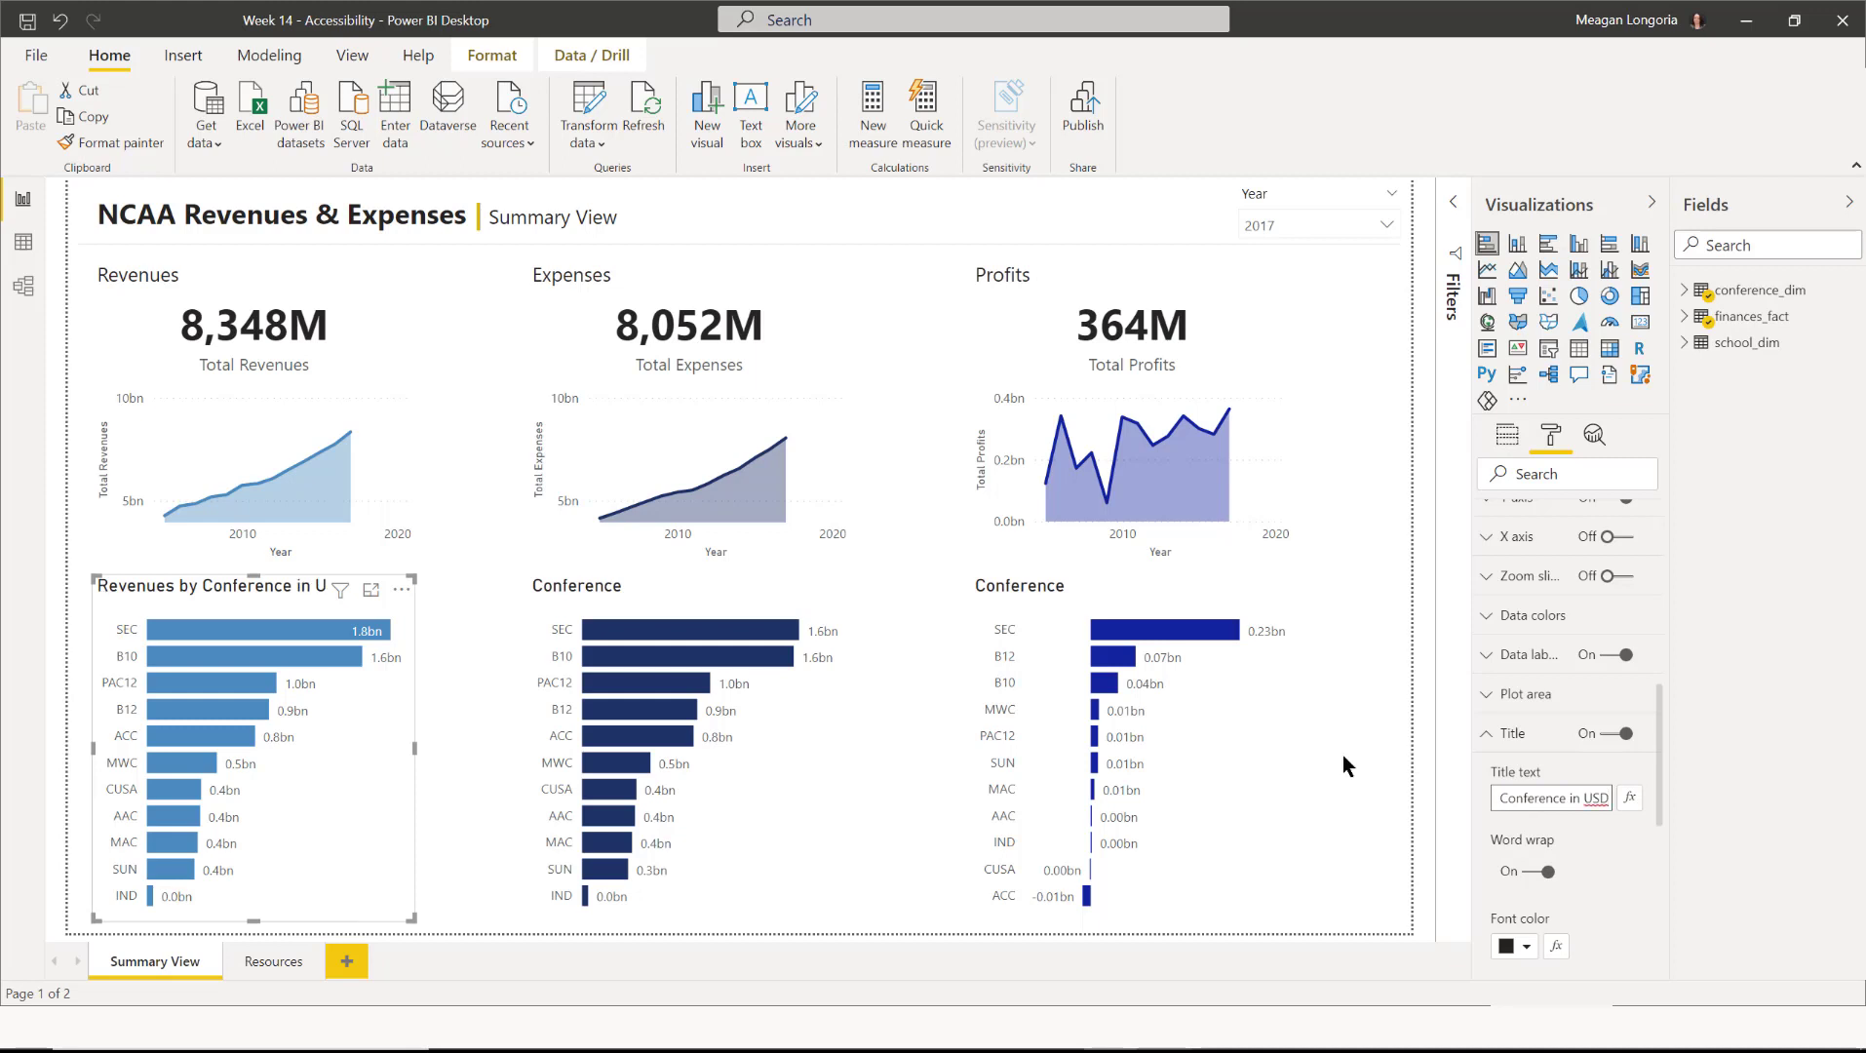
# Retitle the expenses Conference bar chart 'Expenses by Conference in USD'.
pyautogui.click(530, 612)
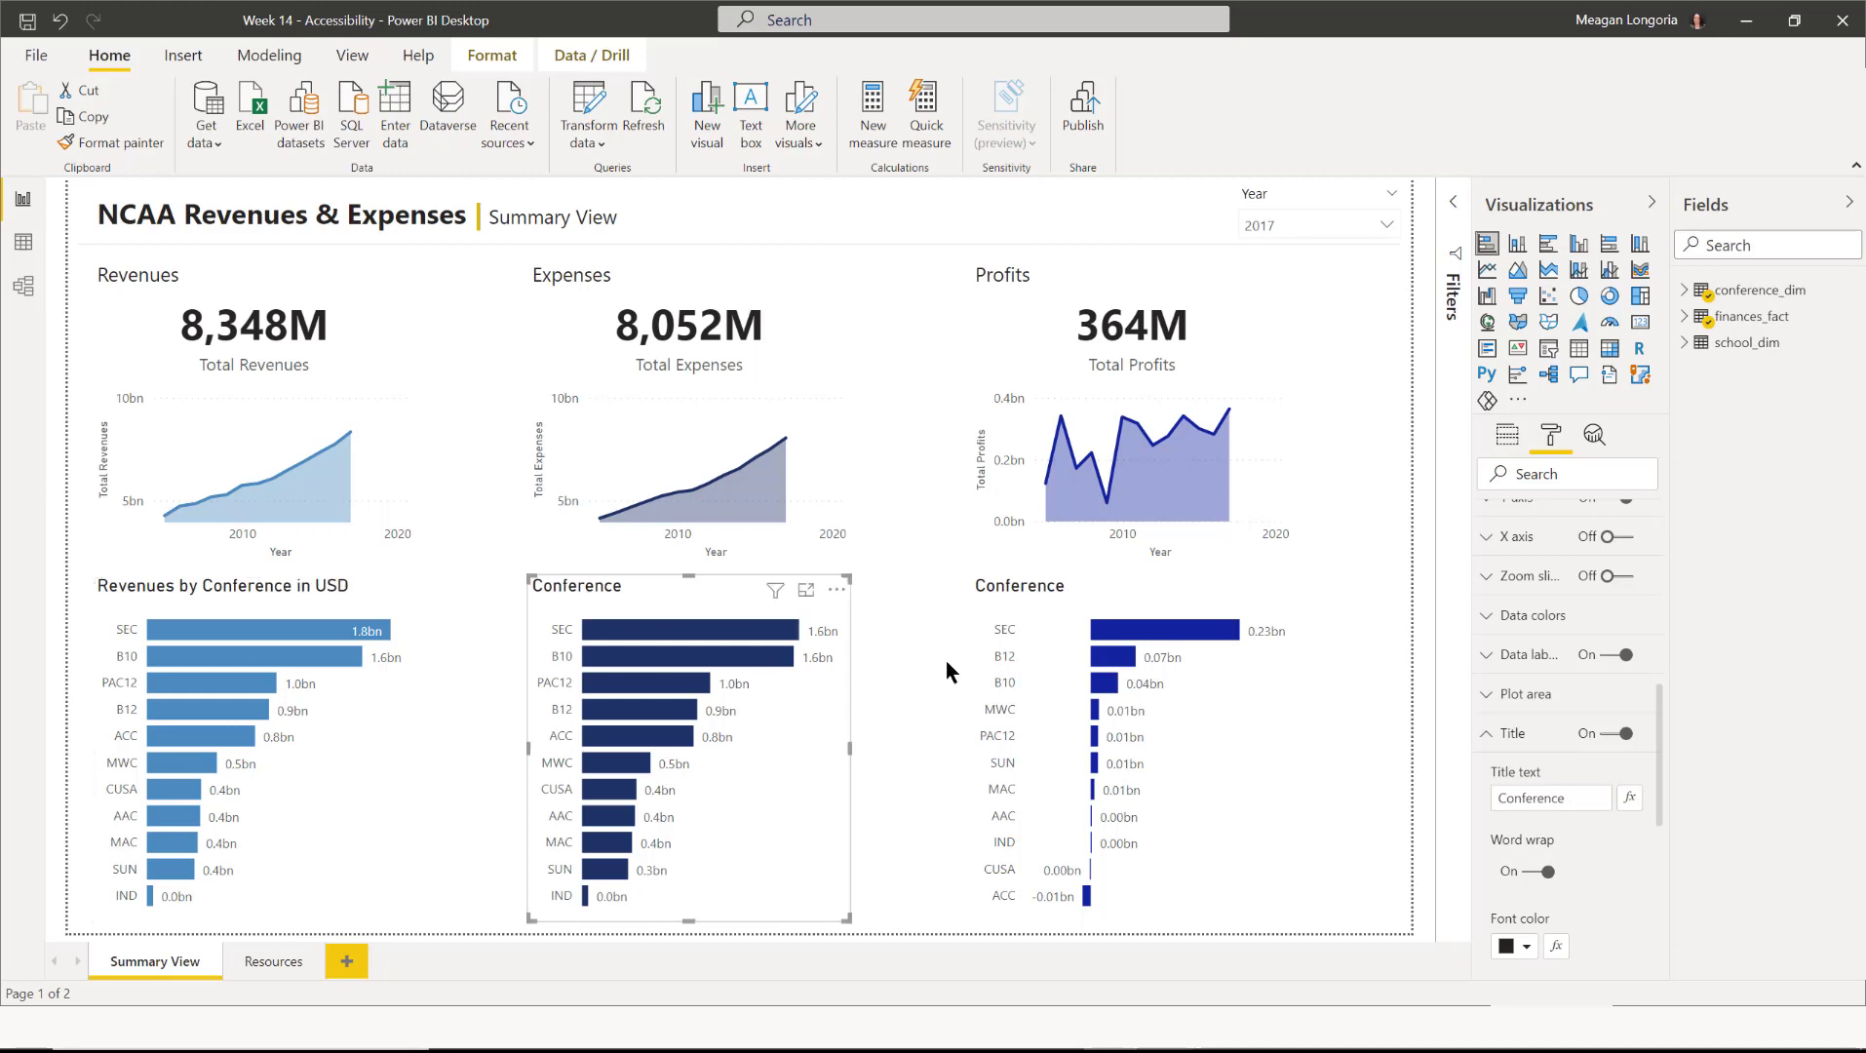
pyautogui.click(1499, 799)
pyautogui.write('Expenses by')
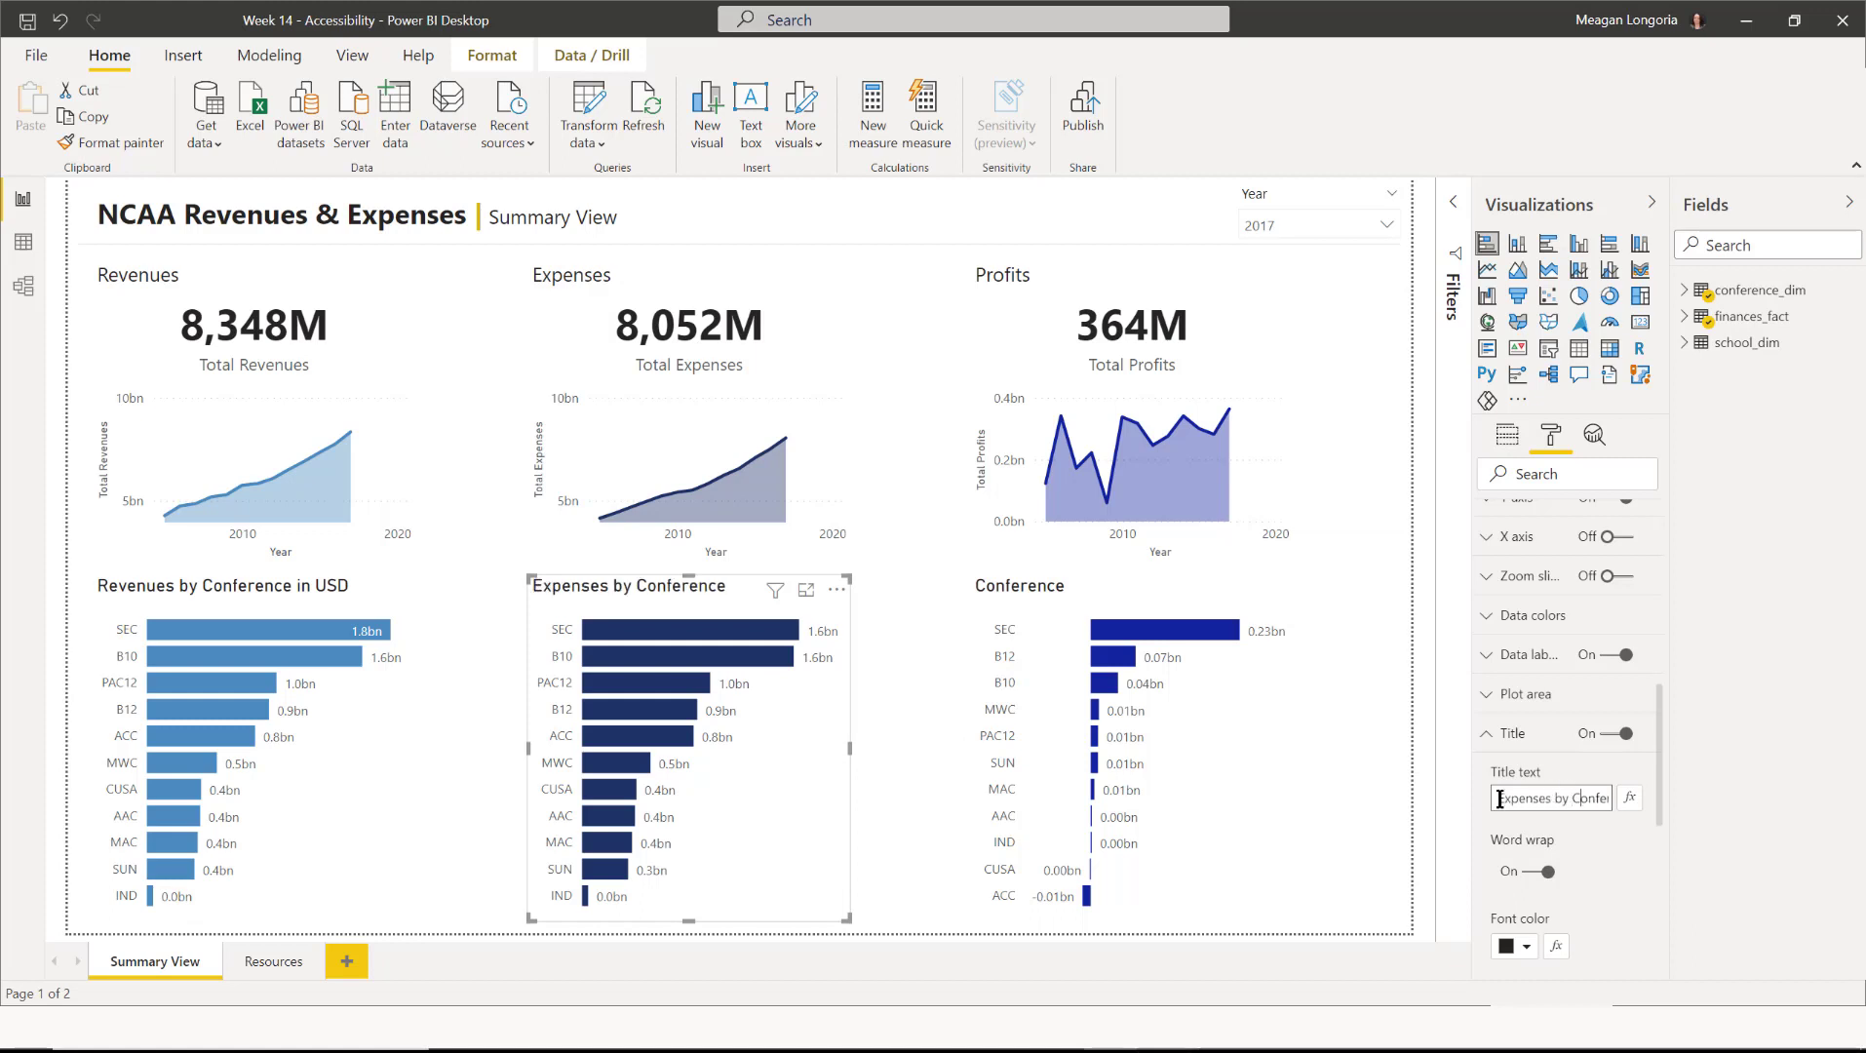
pyautogui.press('End')
pyautogui.write('in USD')
# Retitle the profits Conference bar chart 'Profits by Conference in USD'.
pyautogui.click(1048, 585)
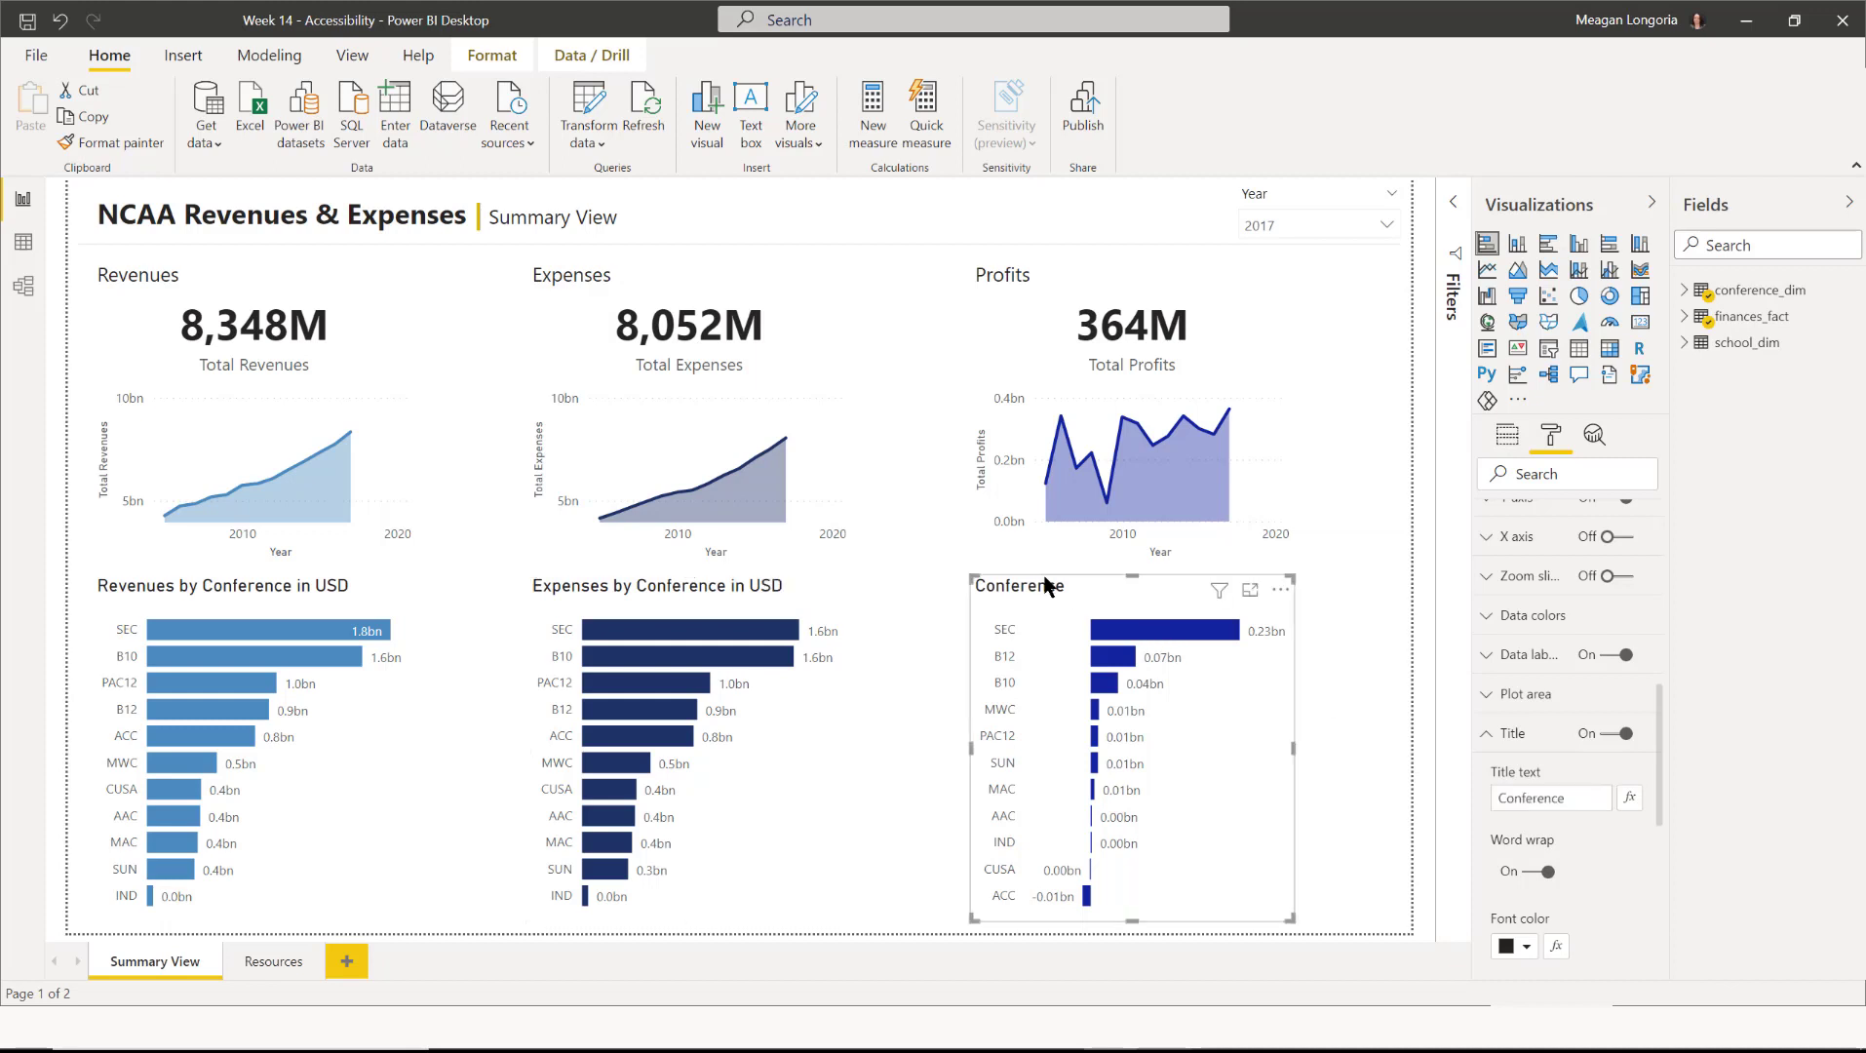
pyautogui.click(1498, 793)
pyautogui.write('Profits by Conference')
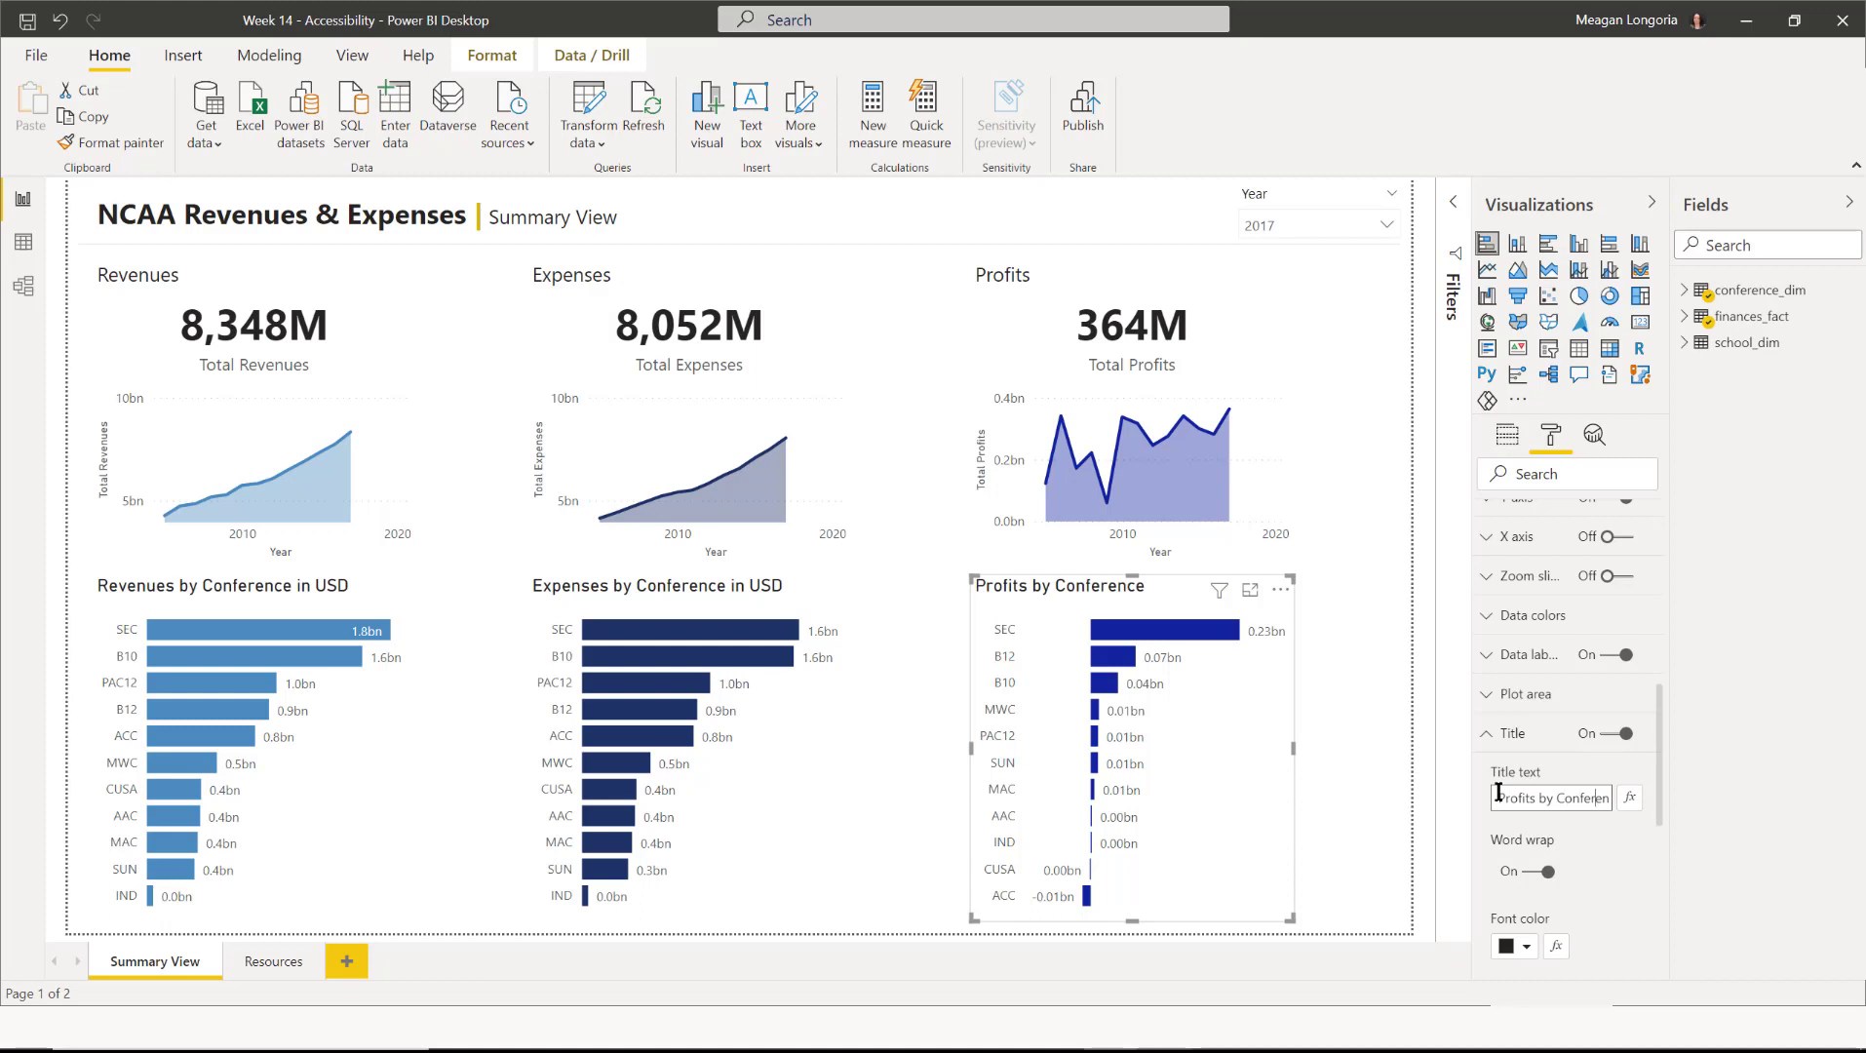
pyautogui.write(' in USD')
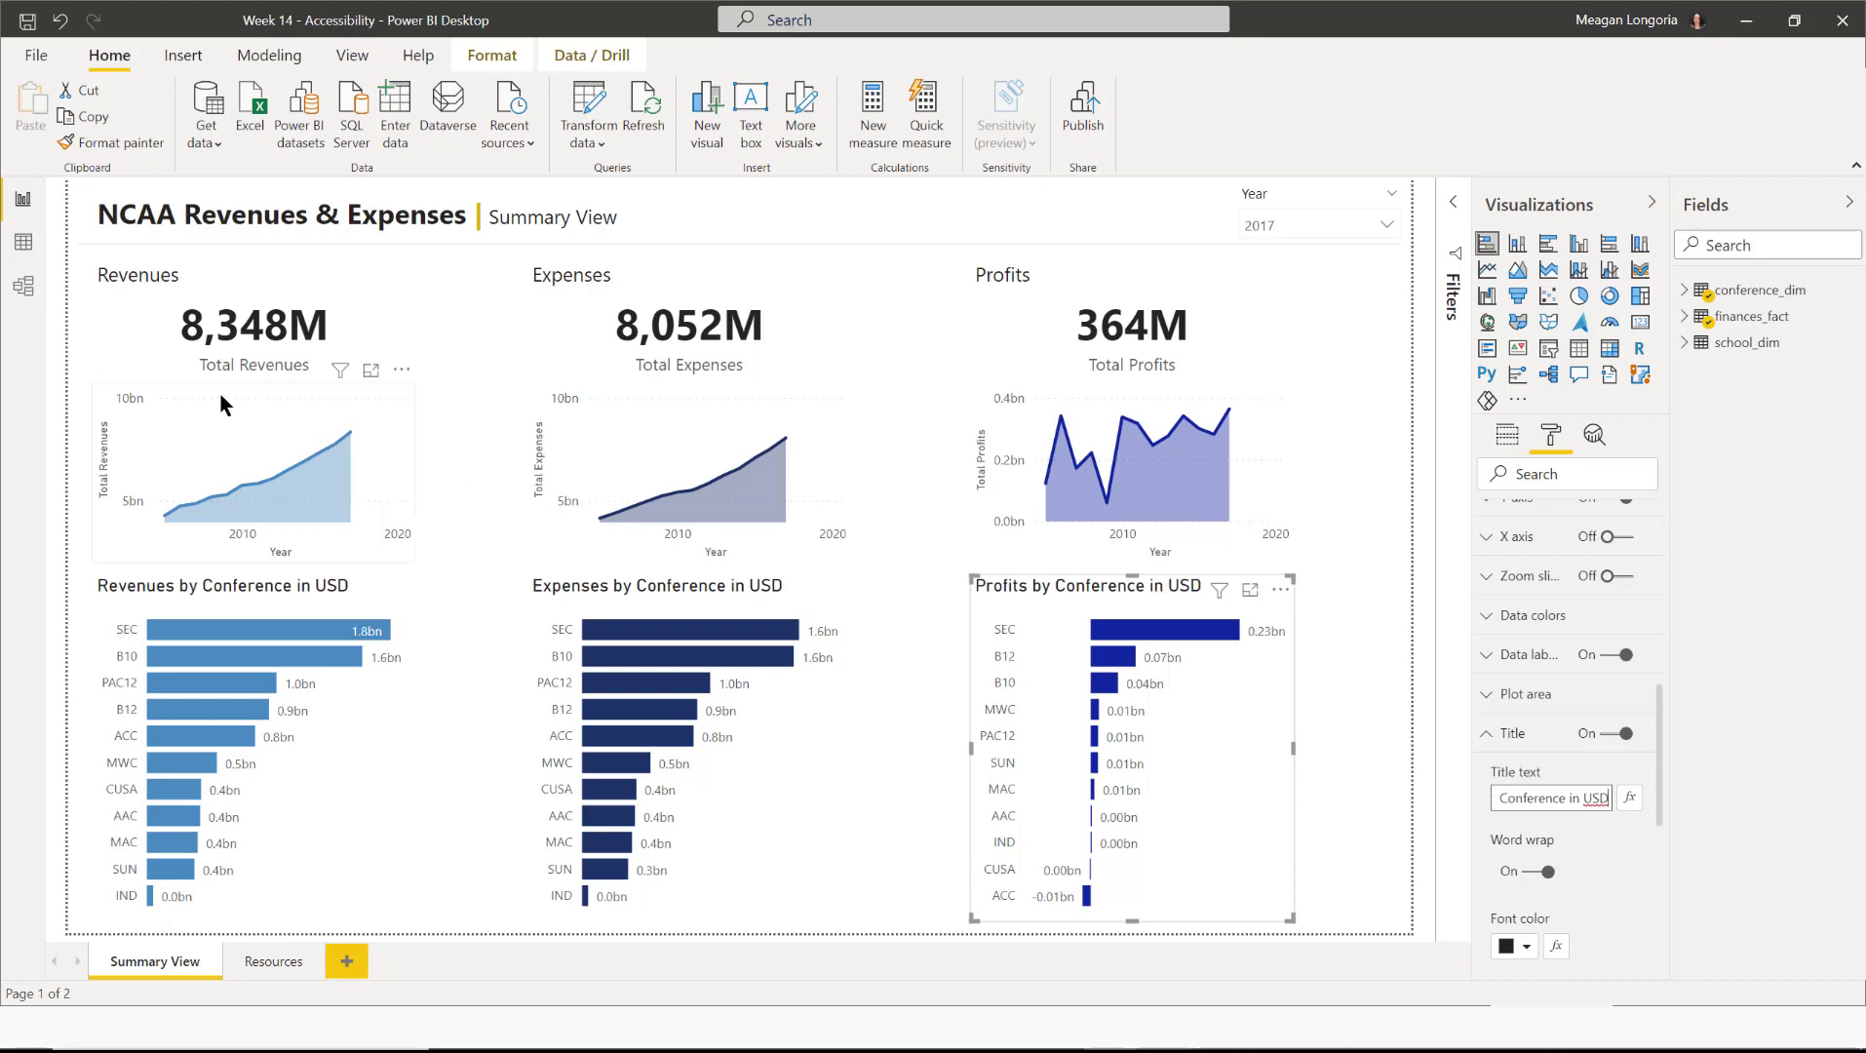
pyautogui.press('Return')
# Rename the Revenues card's measure to 'Total Revenues USD'.
pyautogui.click(235, 316)
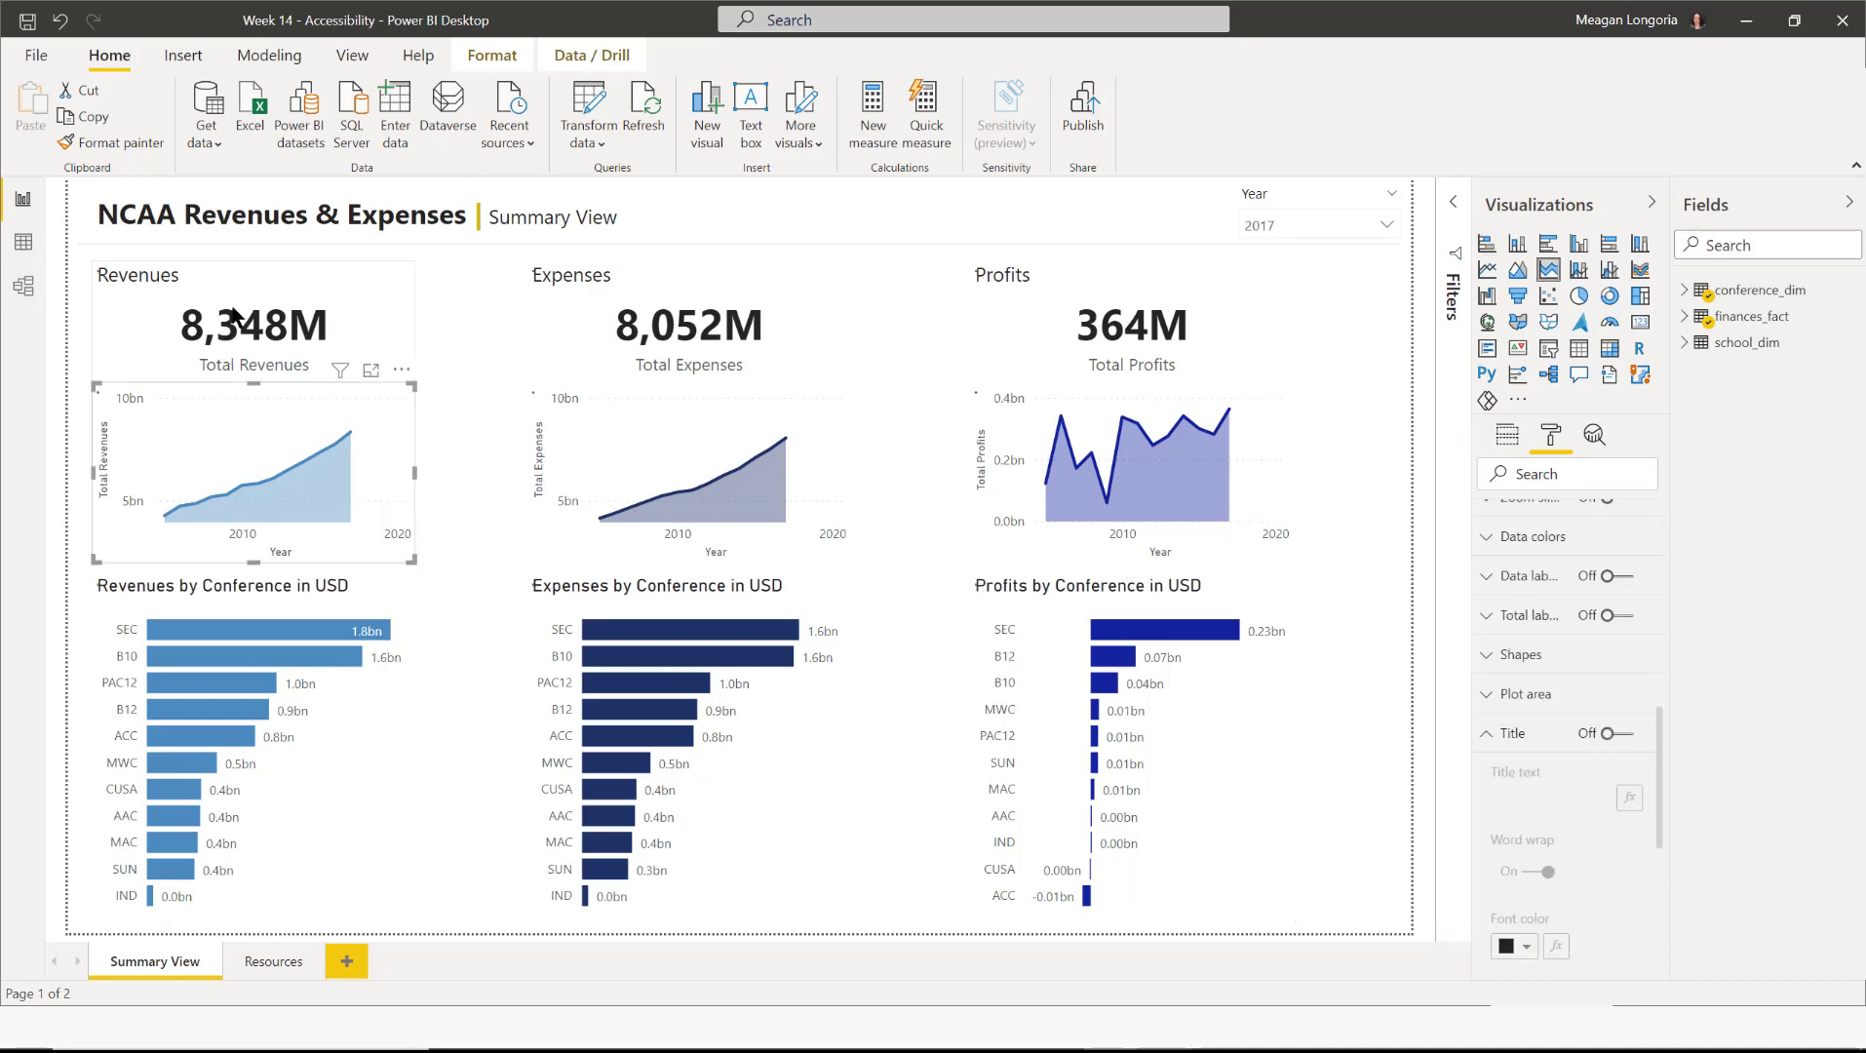
pyautogui.click(235, 317)
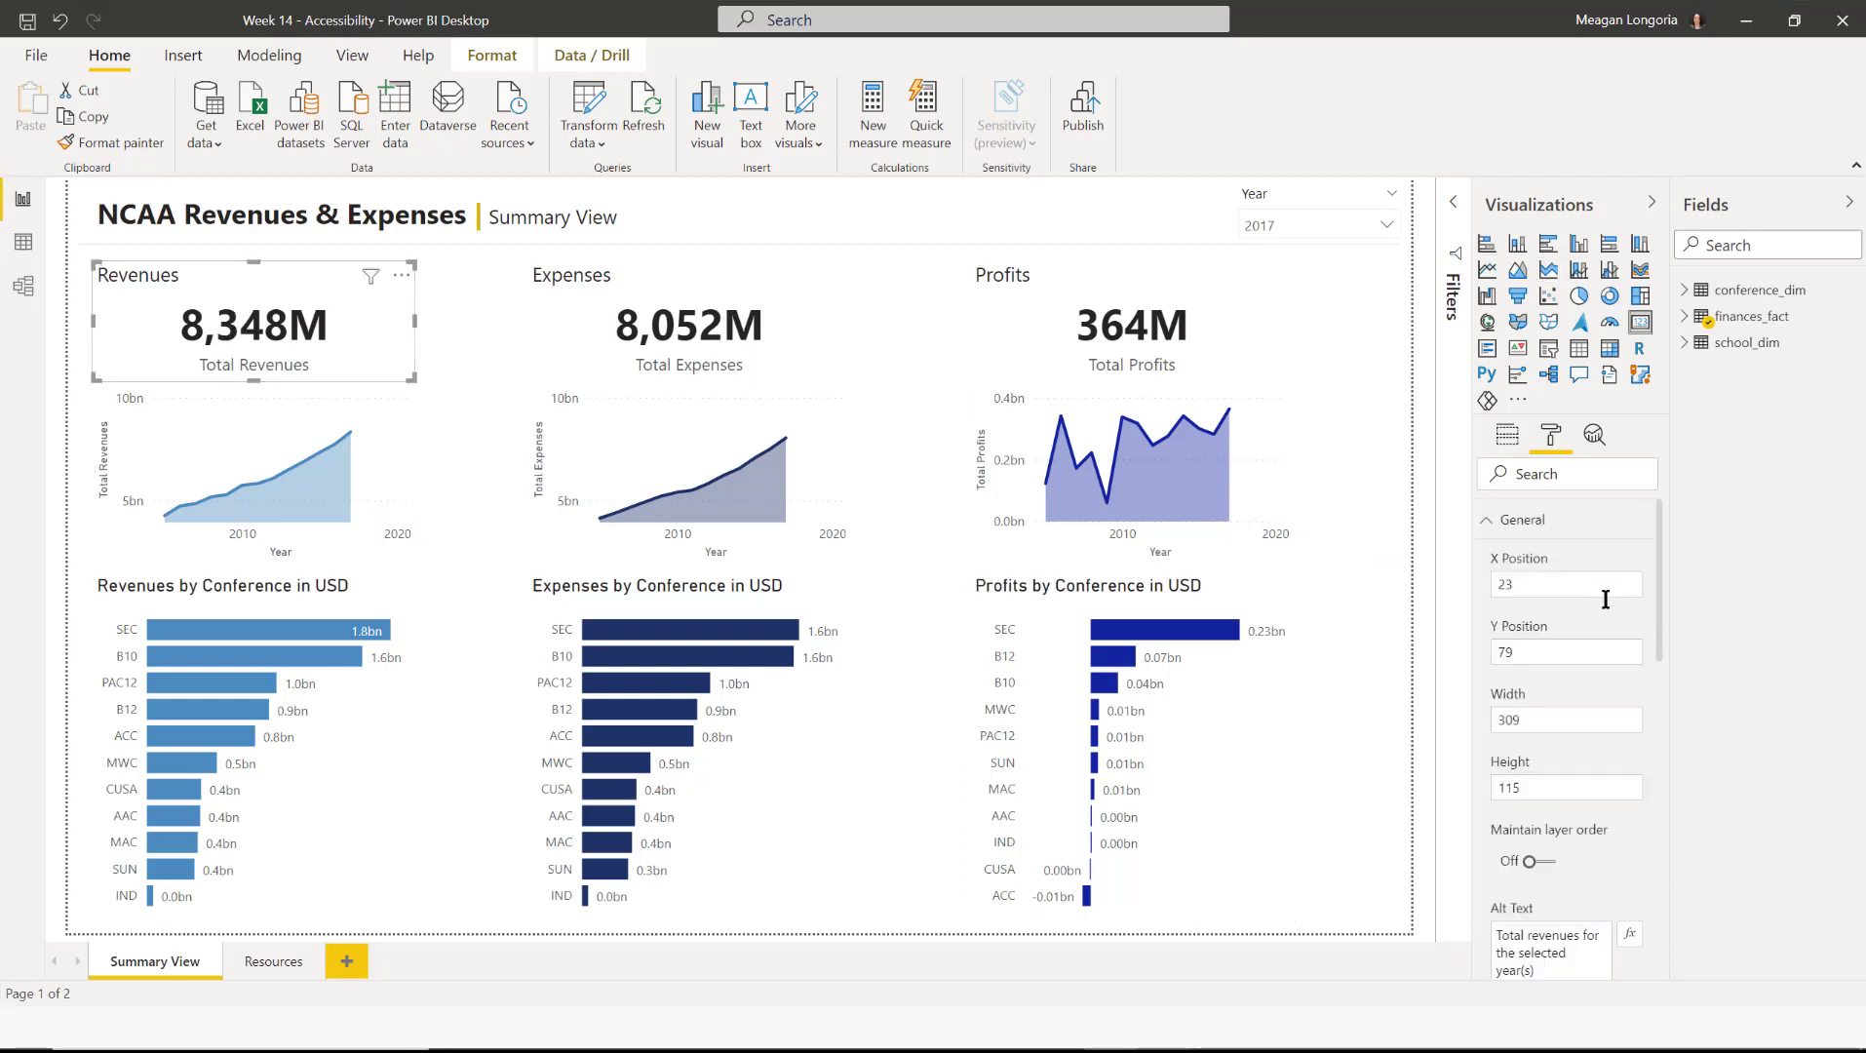
pyautogui.click(1483, 531)
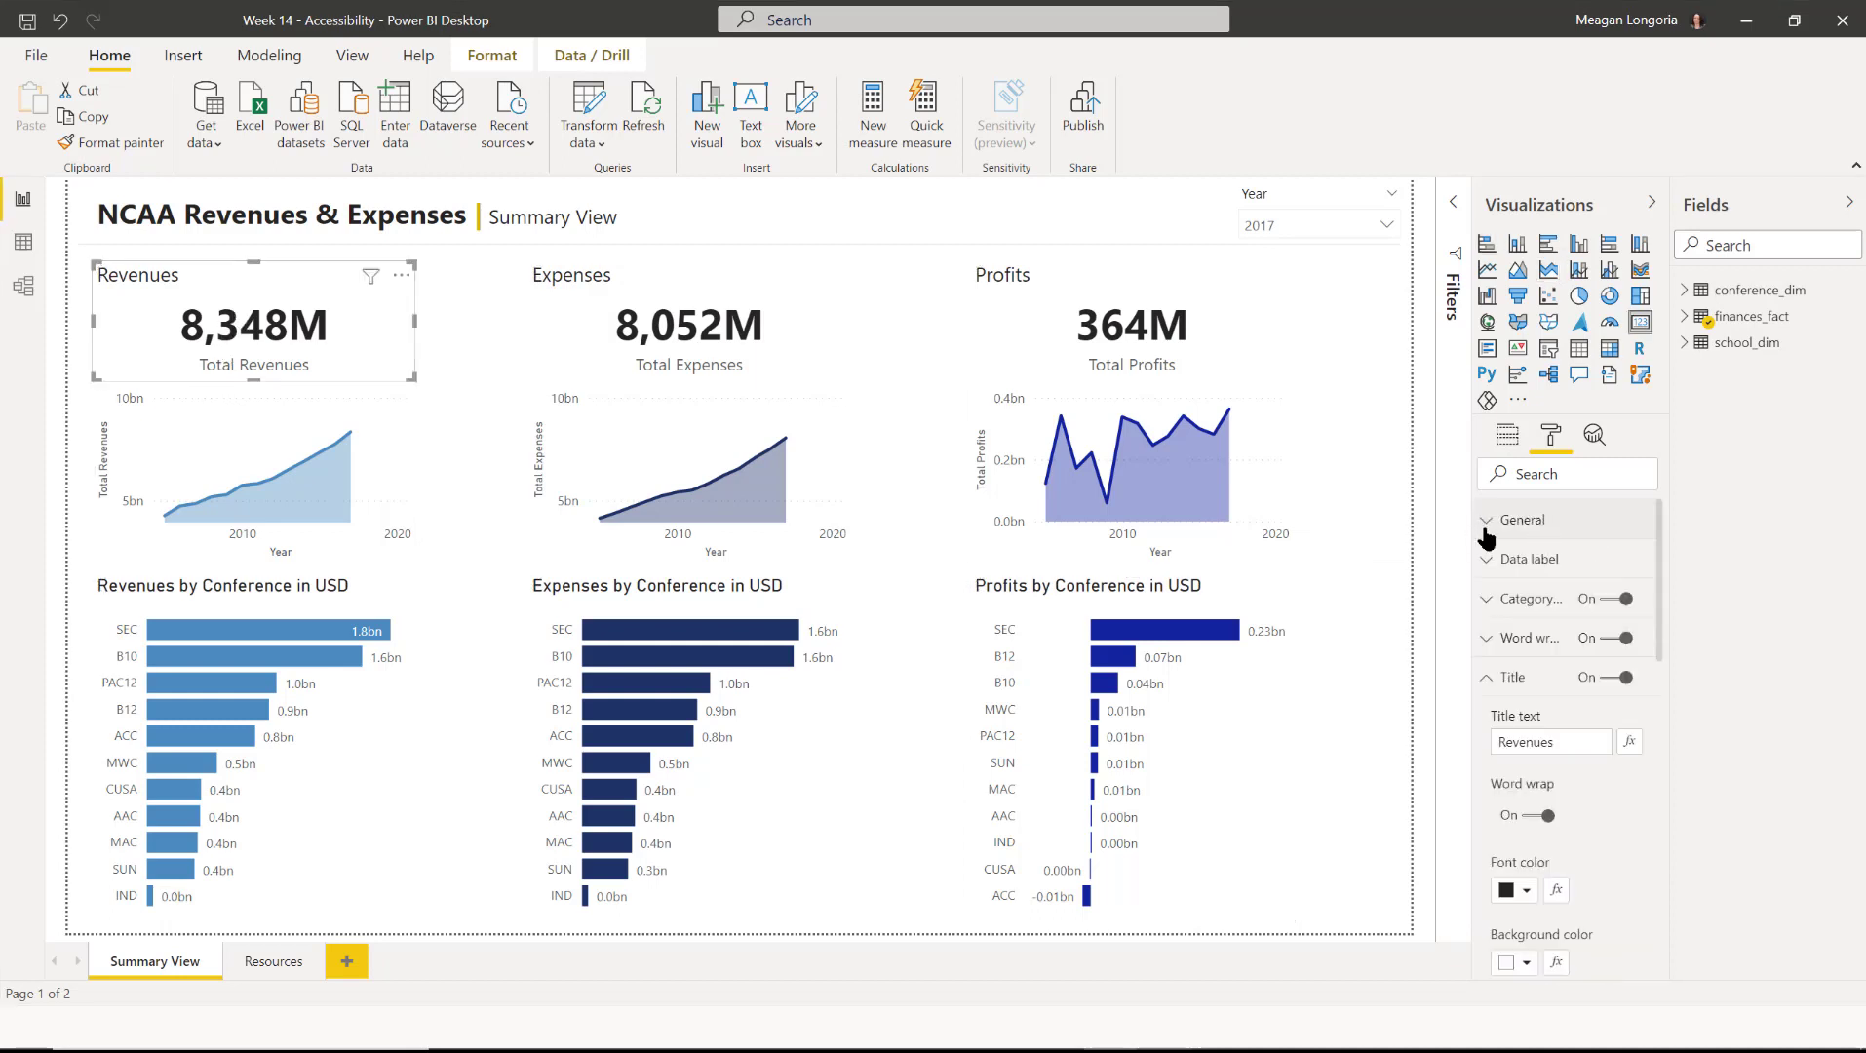
pyautogui.click(1522, 564)
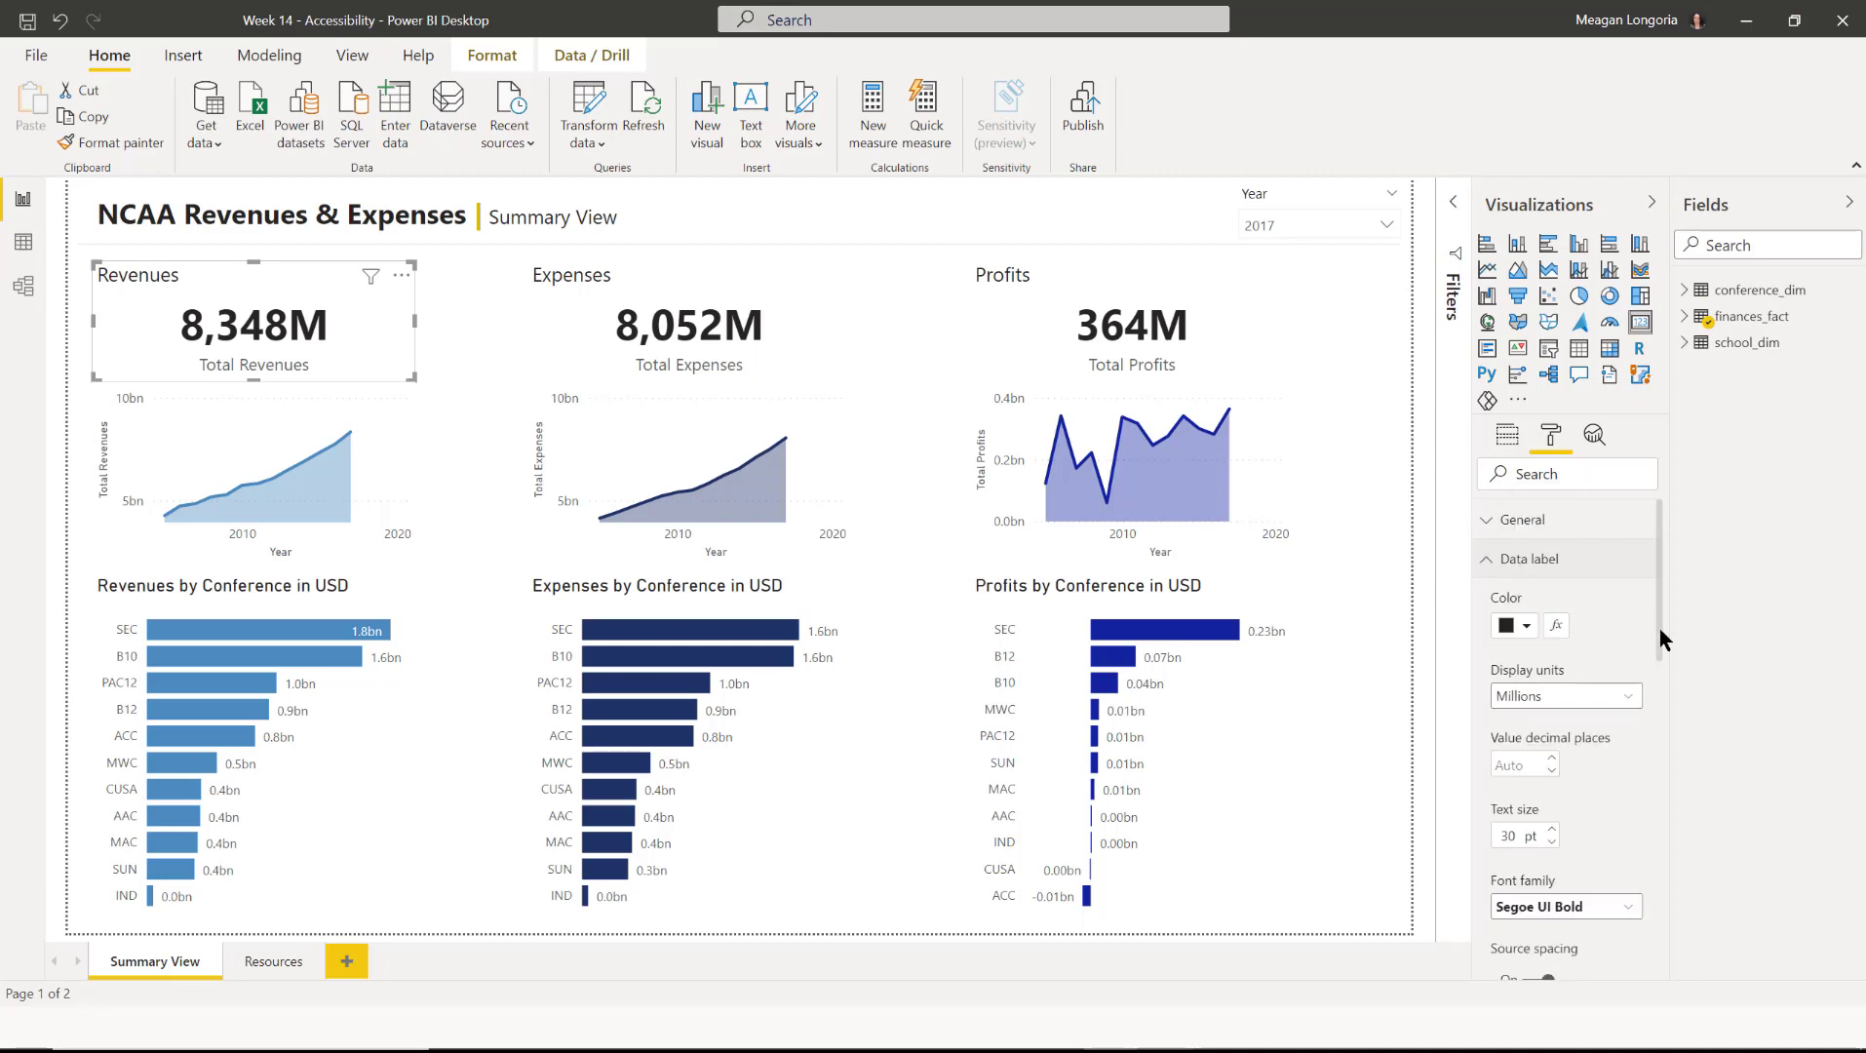
pyautogui.moveTo(1659, 639)
pyautogui.mouseDown()
pyautogui.moveTo(1657, 672)
pyautogui.moveTo(1669, 632)
pyautogui.mouseUp()
pyautogui.click(1491, 569)
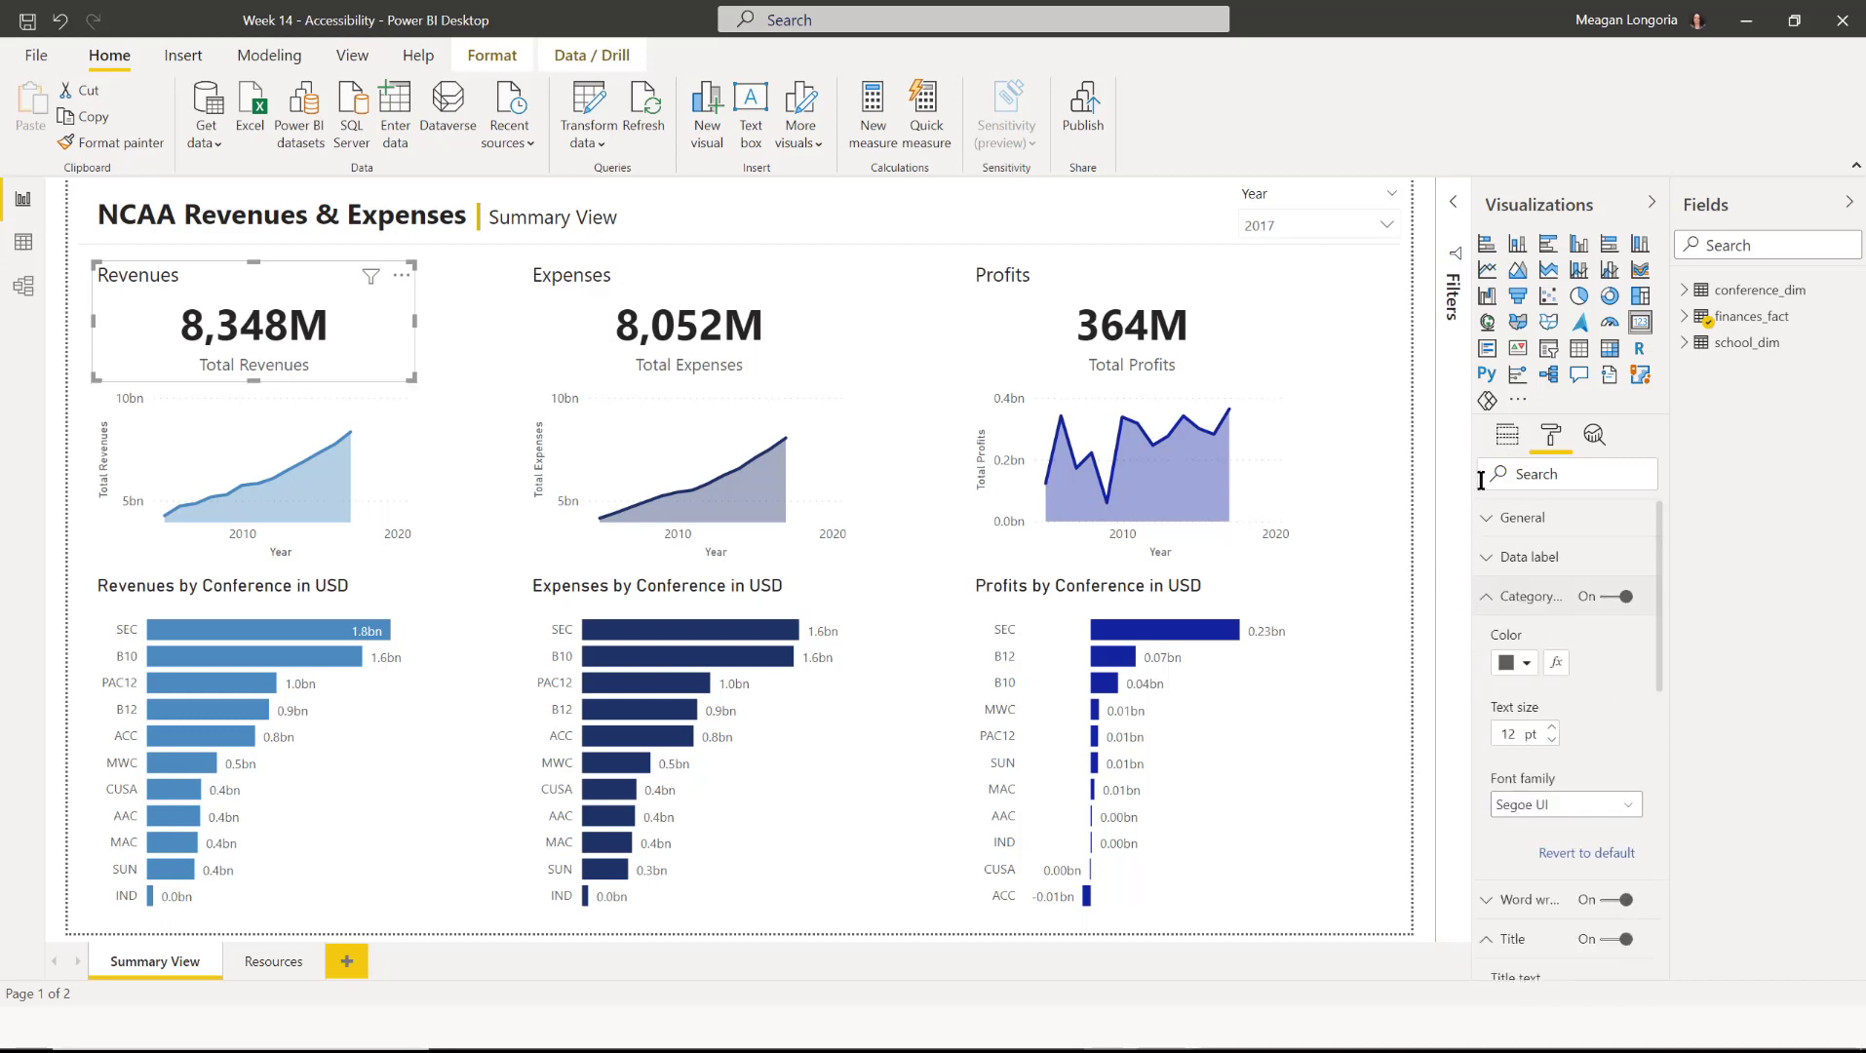
pyautogui.click(1506, 433)
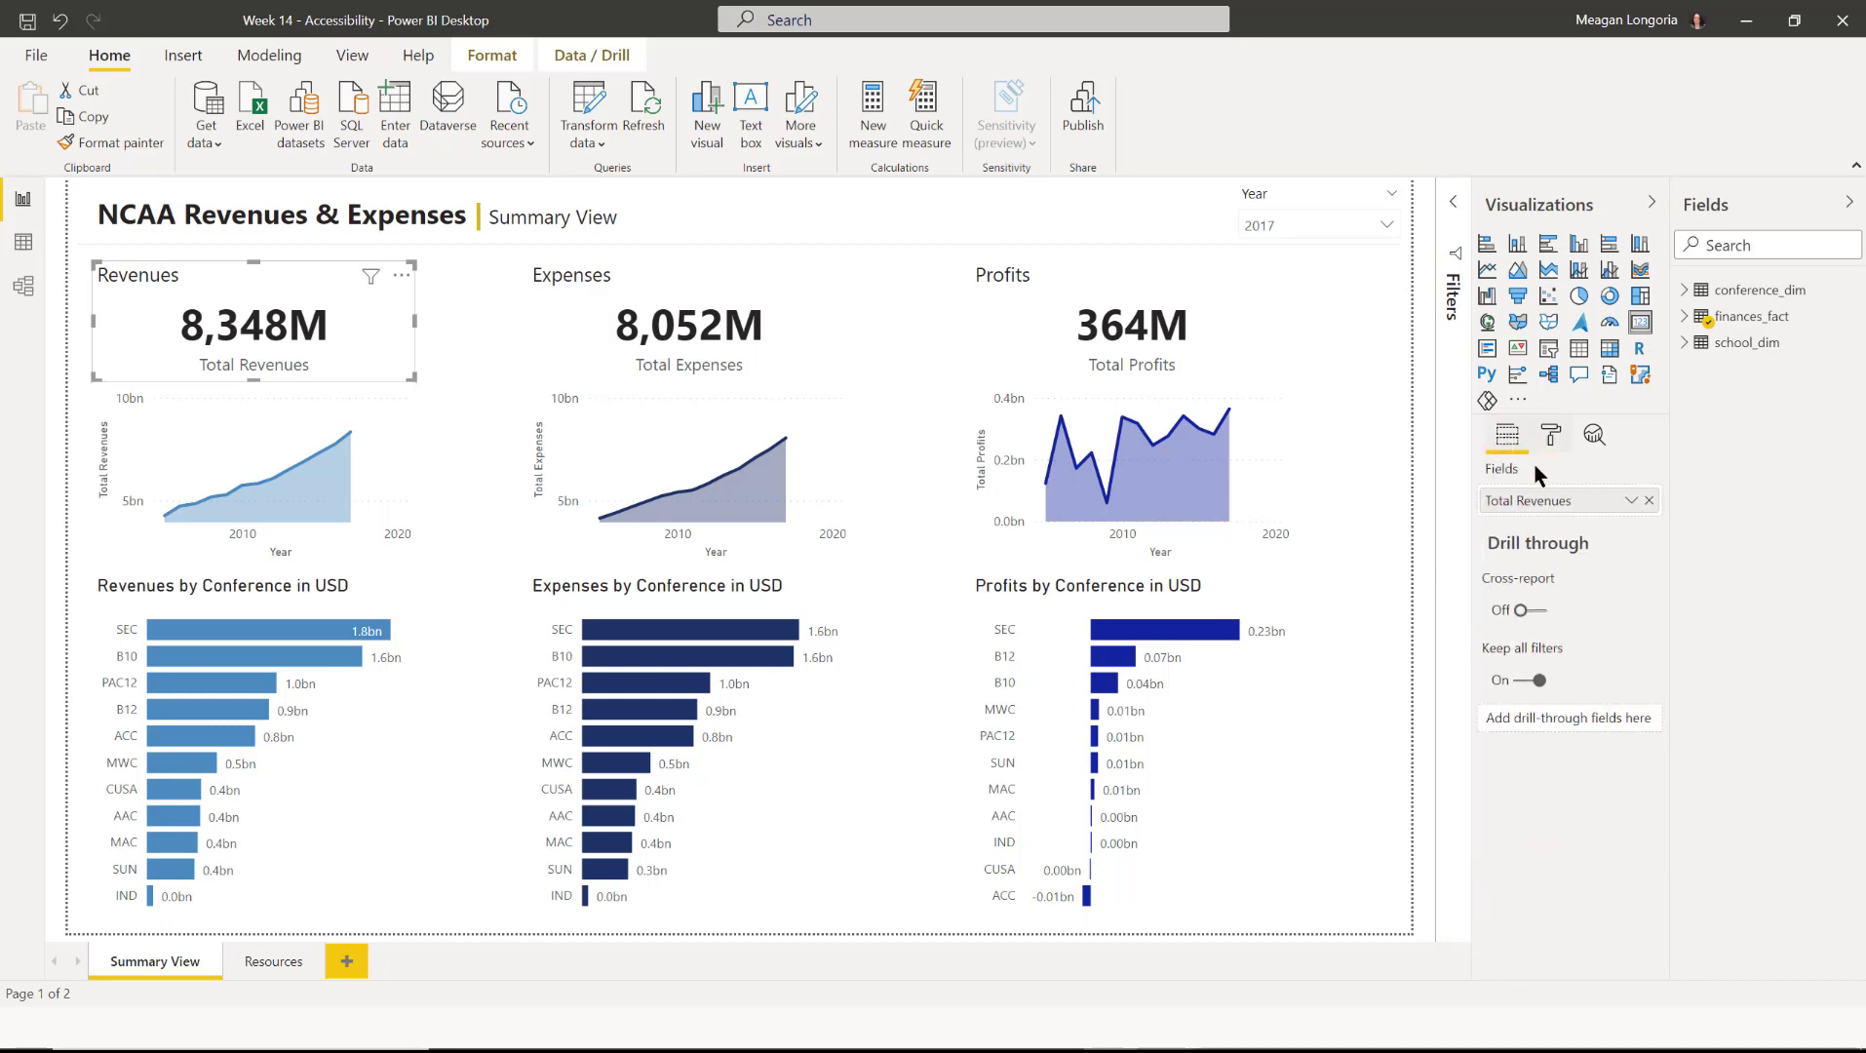
pyautogui.doubleClick(1582, 495)
pyautogui.click(1583, 493)
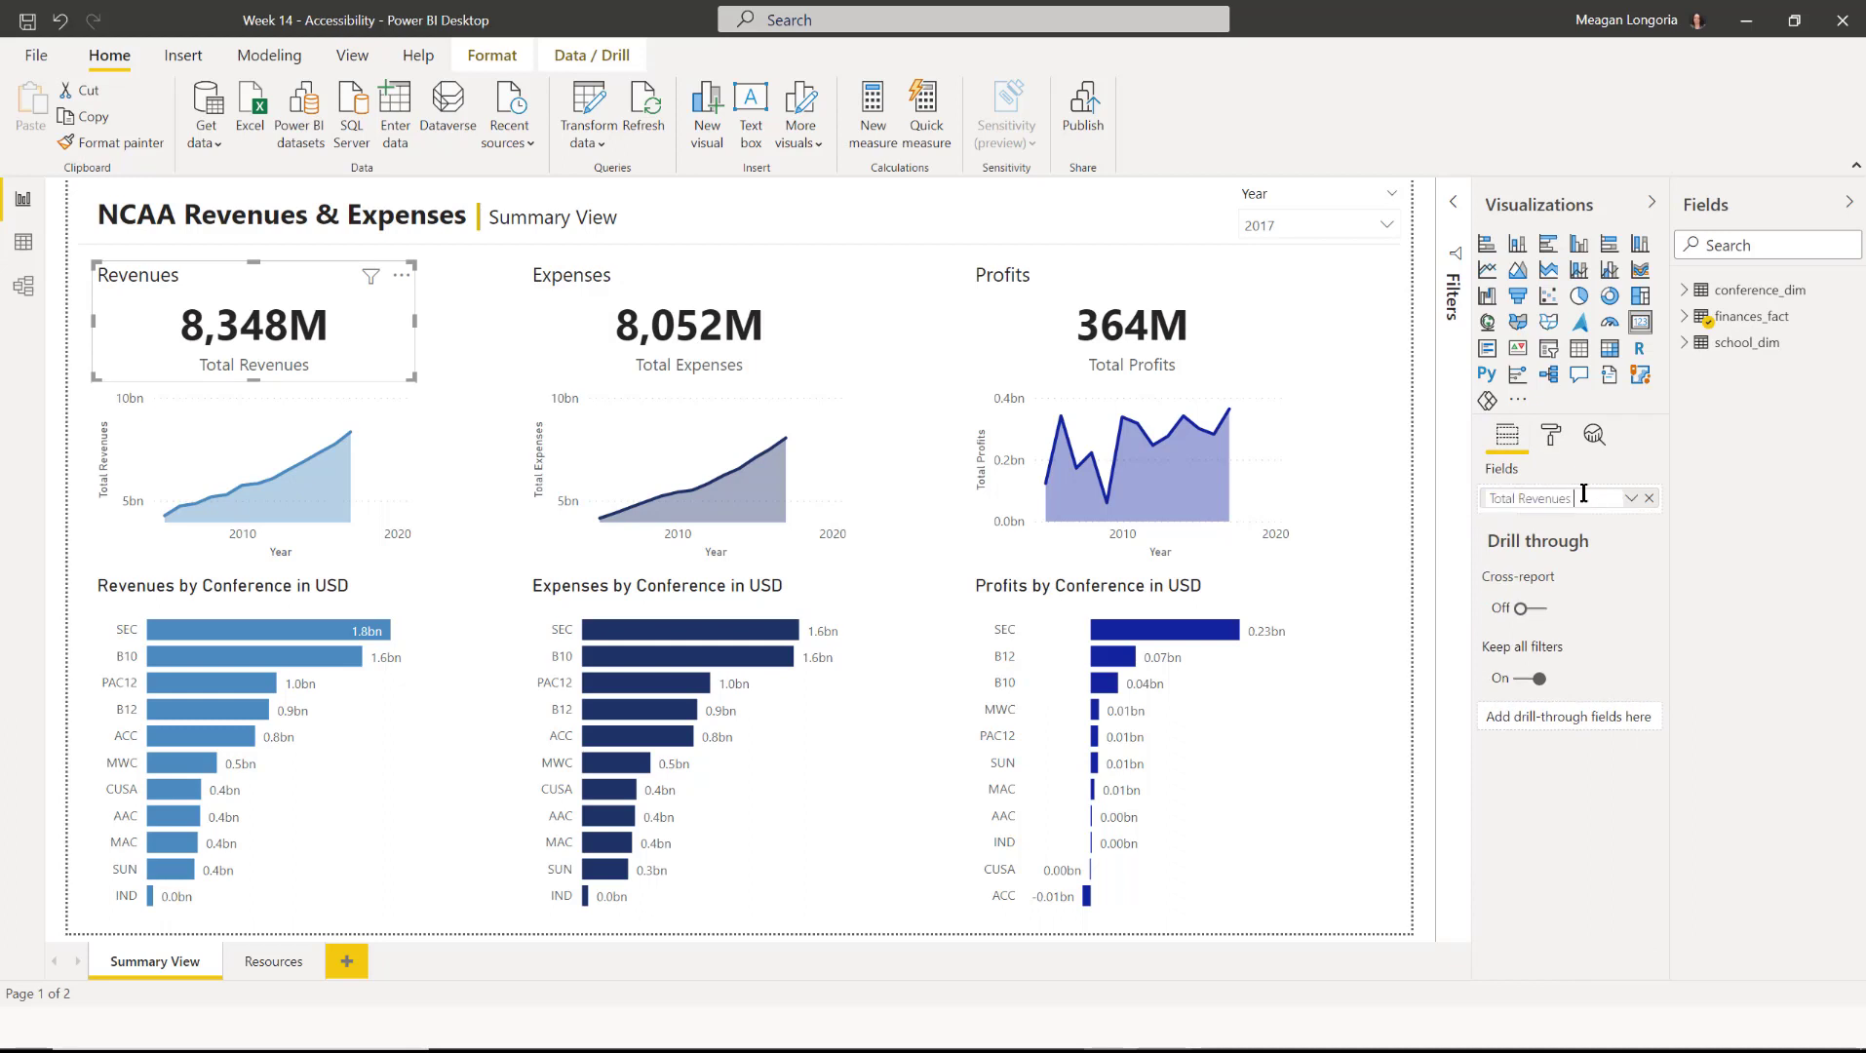
pyautogui.write('USD')
pyautogui.press('Return')
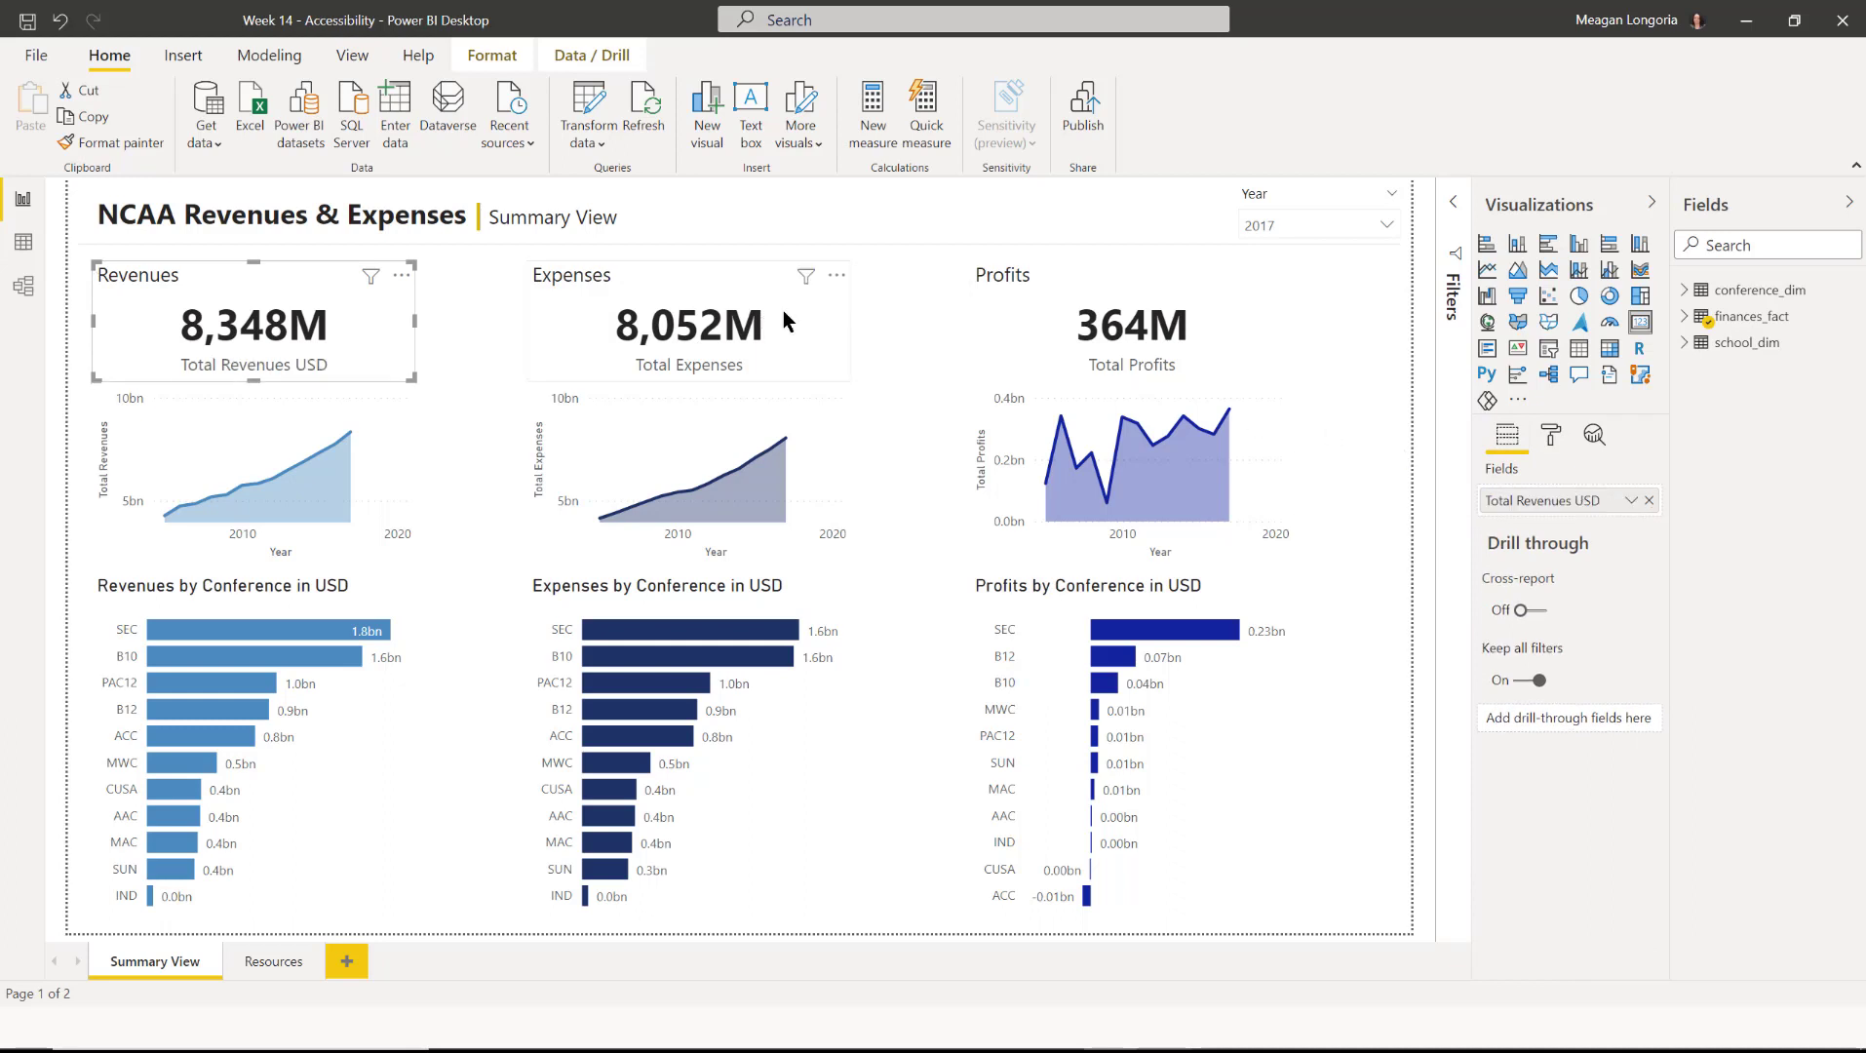
# Rename the Expenses card's measure to 'Total Expenses USD'.
pyautogui.click(783, 312)
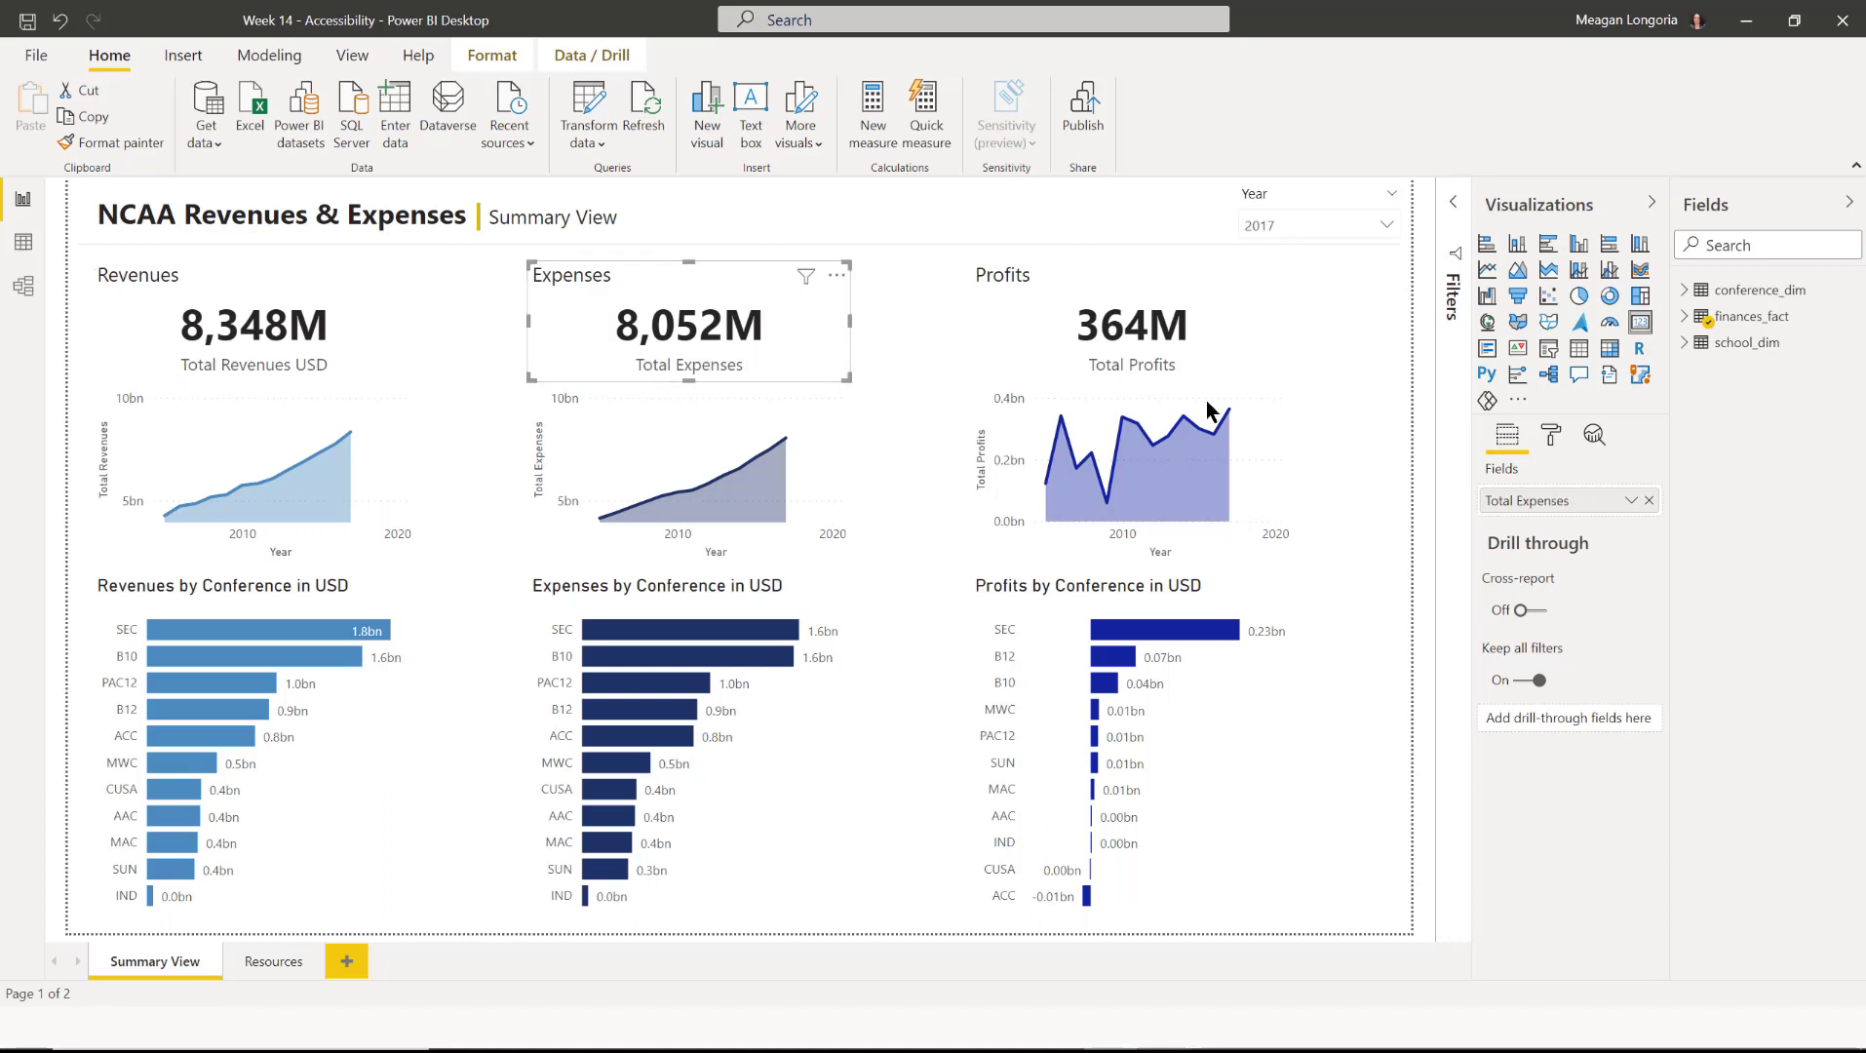
pyautogui.doubleClick(1577, 501)
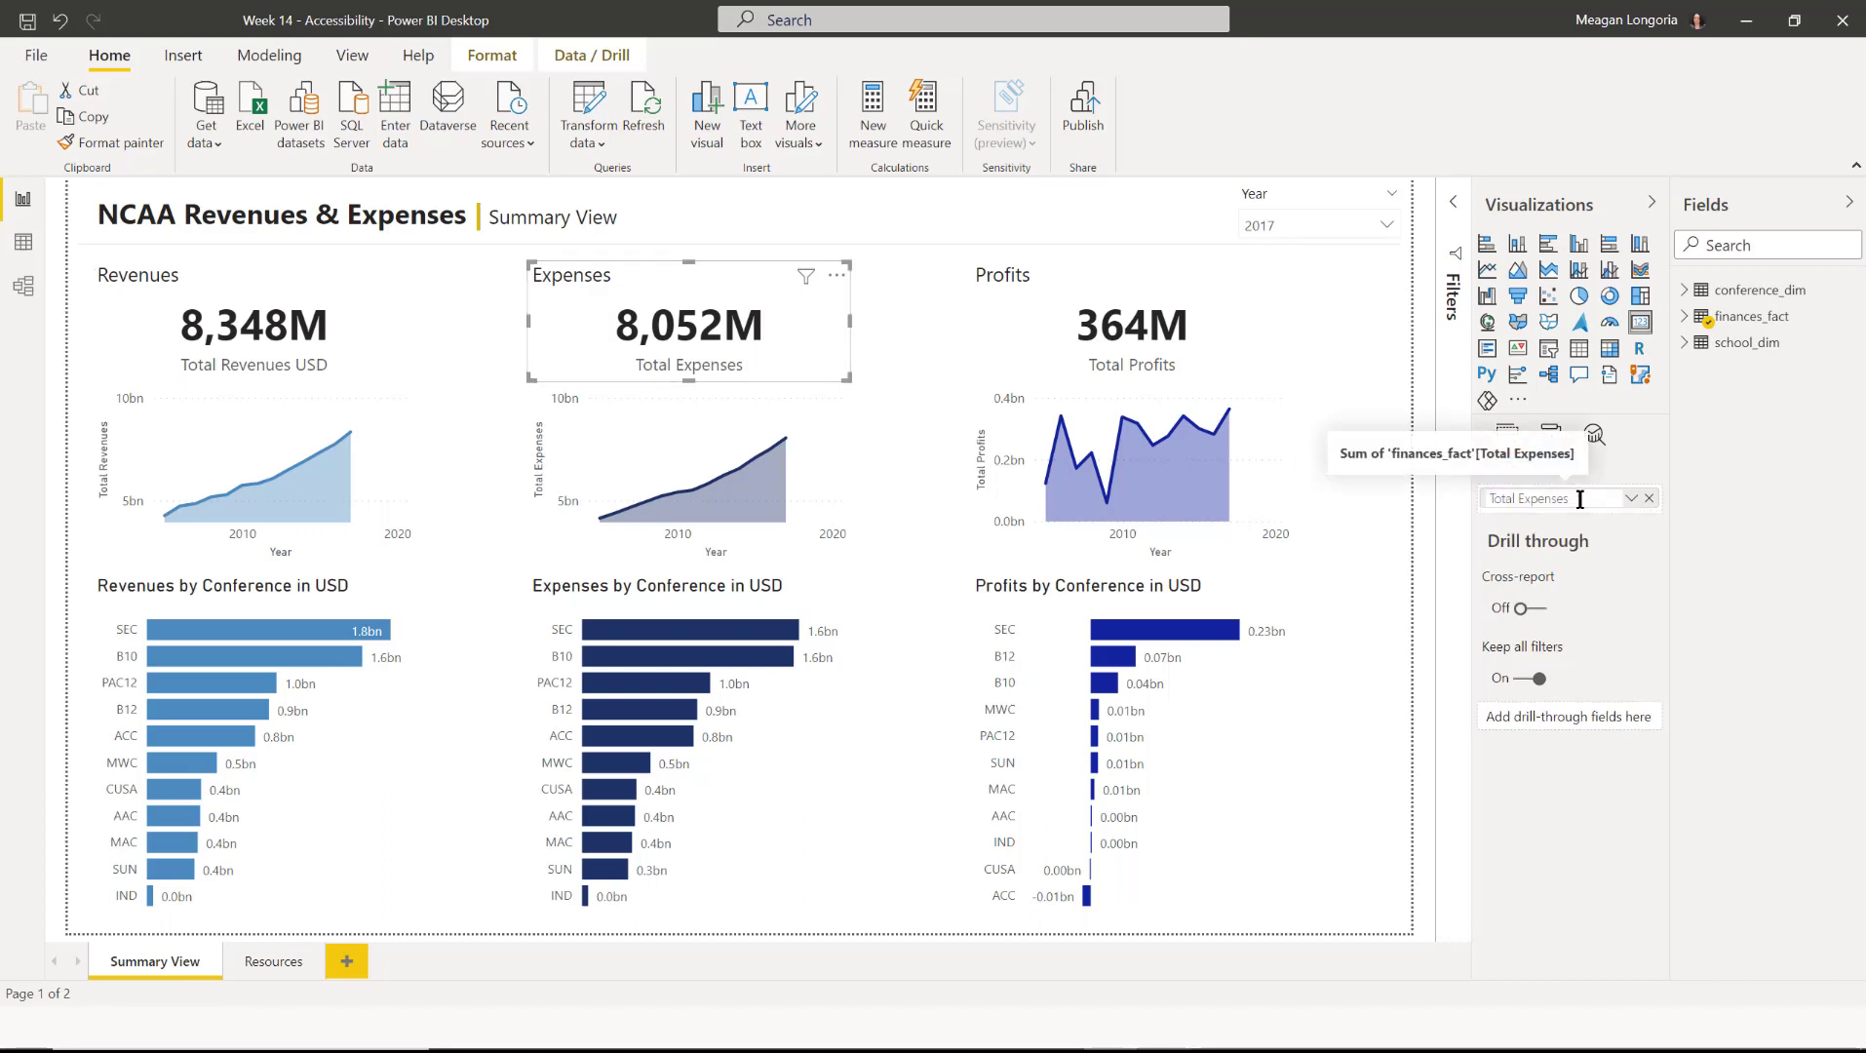
pyautogui.write('USD')
pyautogui.press('Return')
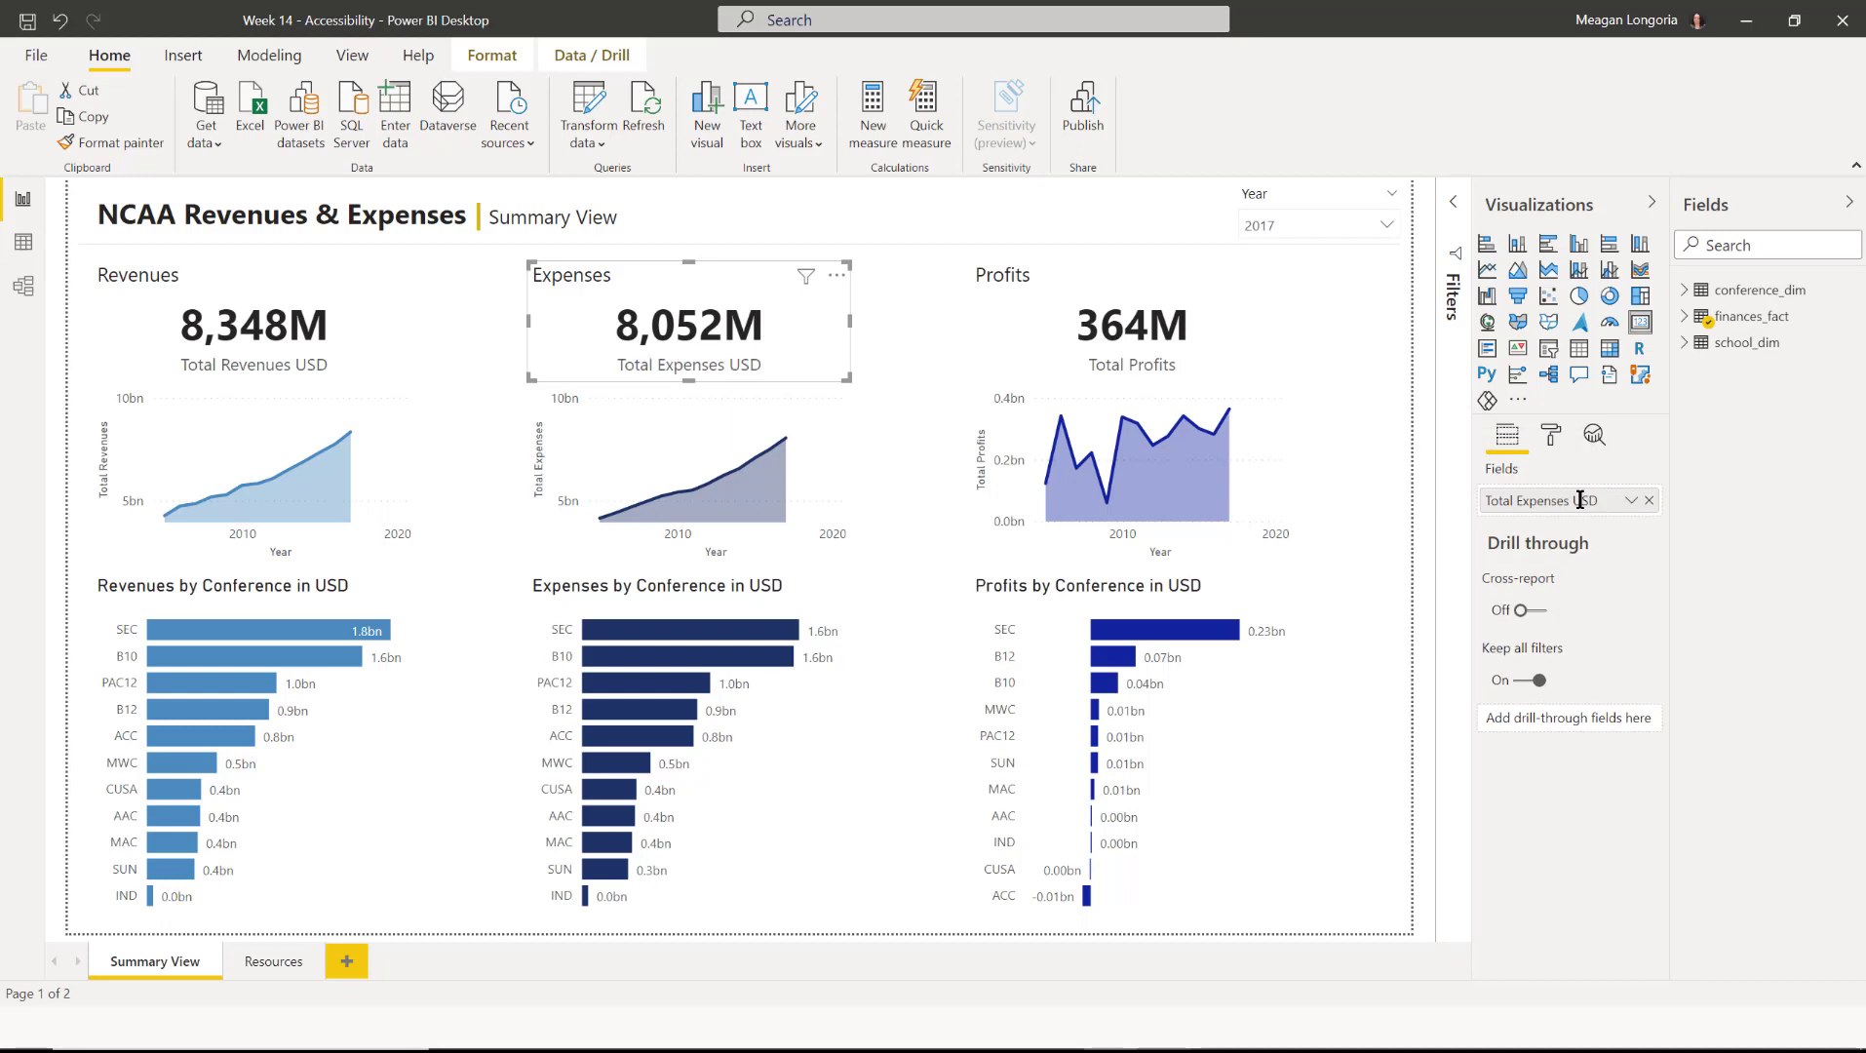
# Rename the Profits card's measure to 'Total Profits USD'.
pyautogui.click(1244, 325)
pyautogui.doubleClick(1563, 500)
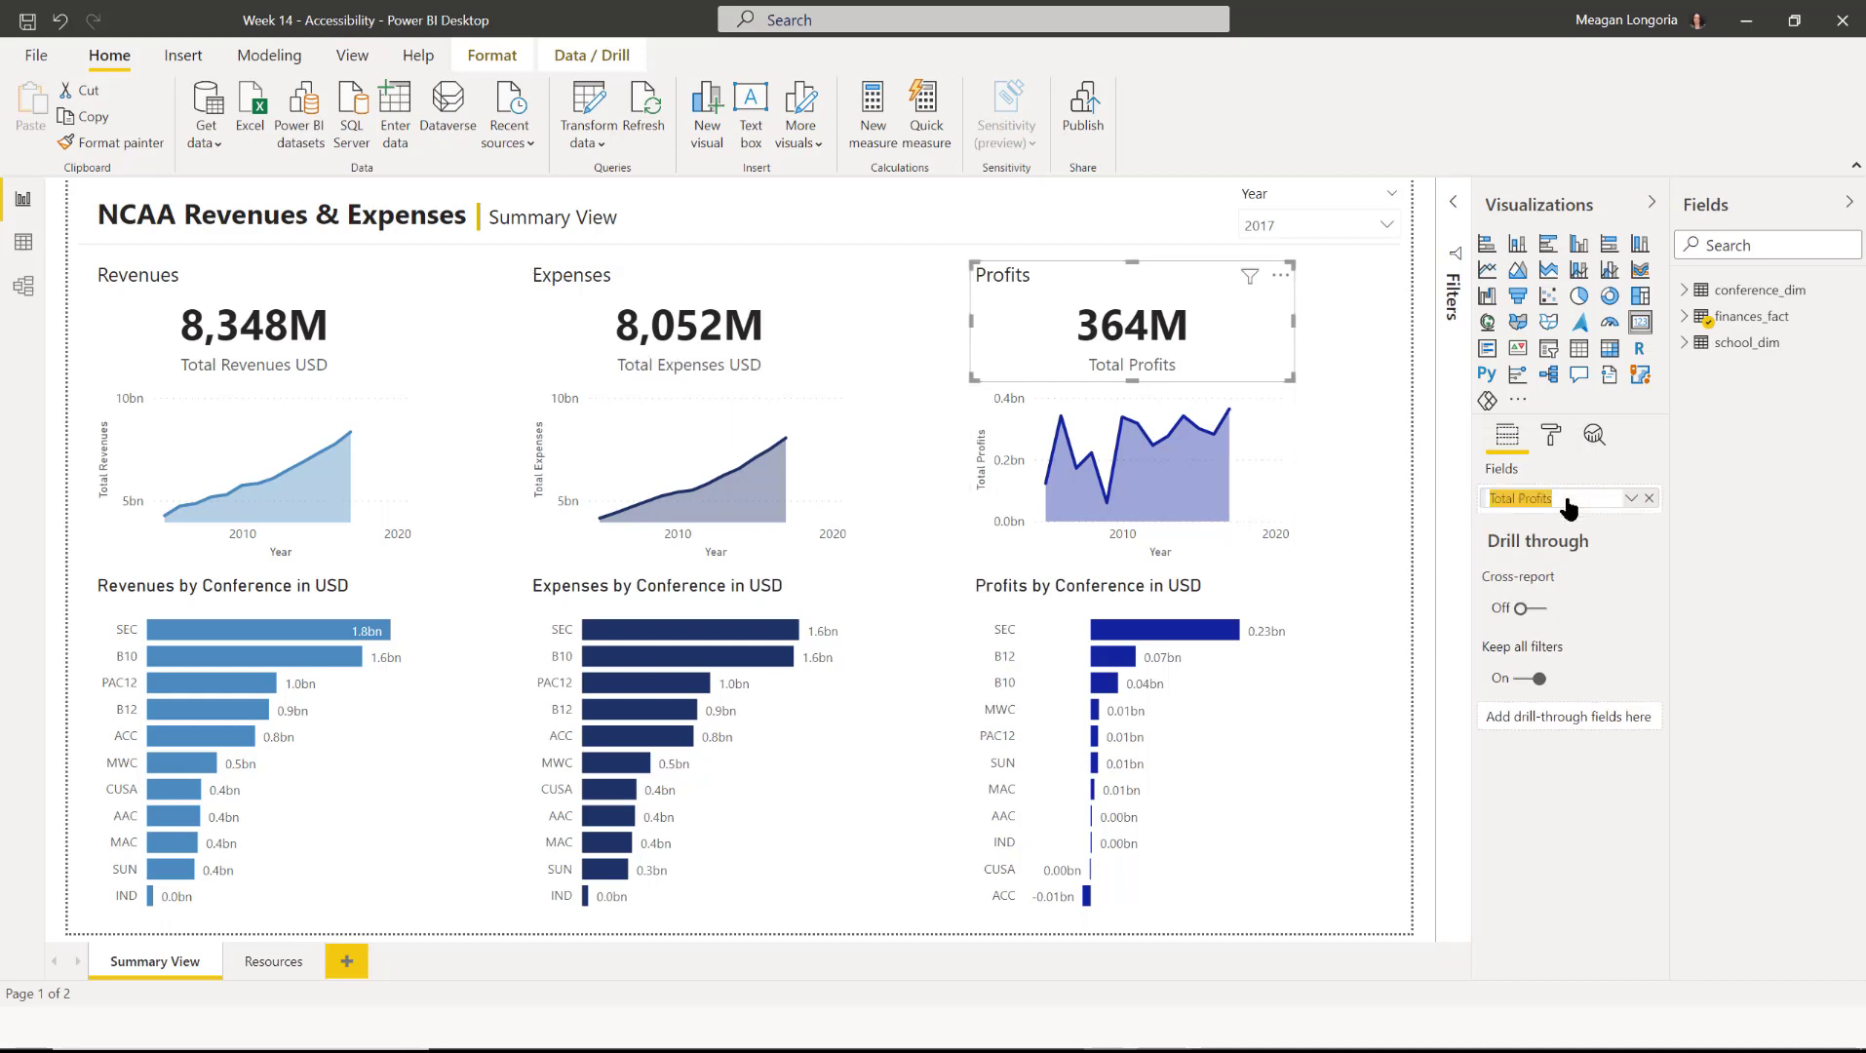
pyautogui.write('USD')
pyautogui.press('Return')
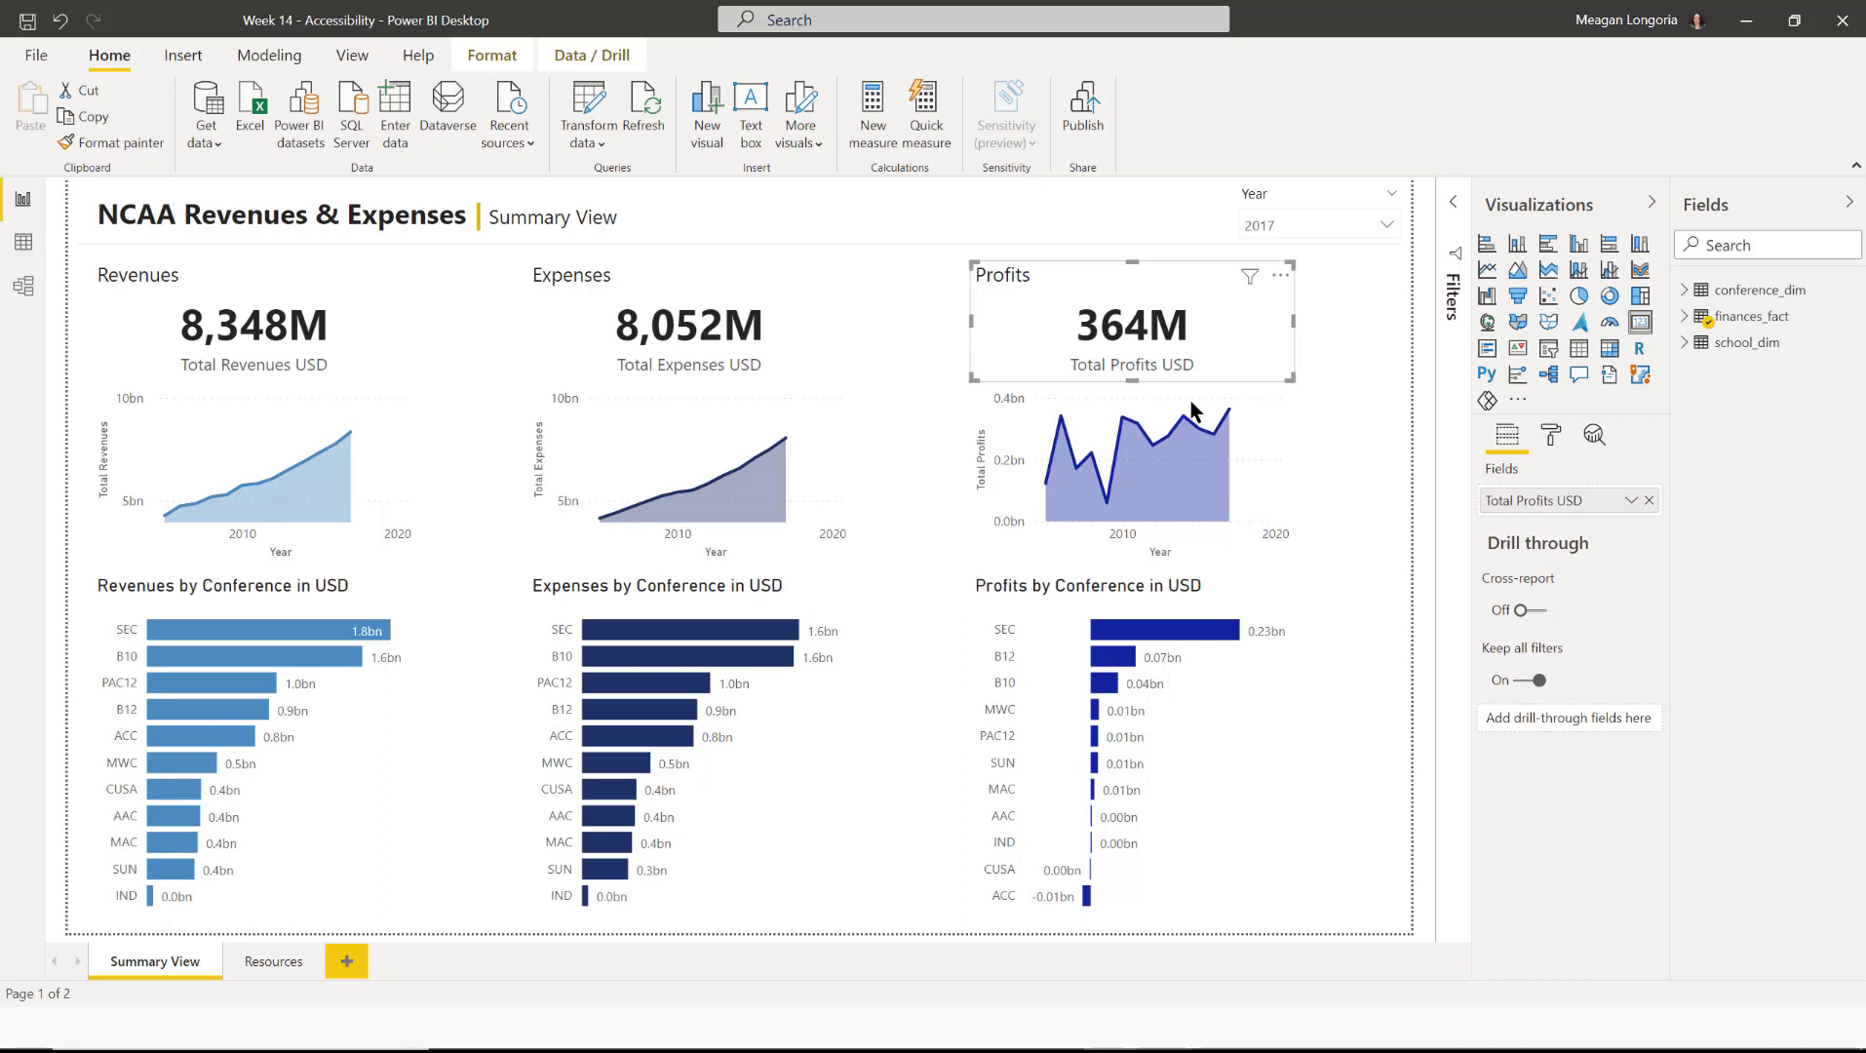
# Set the Revenues area chart title to 'Total Revenues by Year, 2005 - 2017', copy it, then hide the title.
pyautogui.click(215, 417)
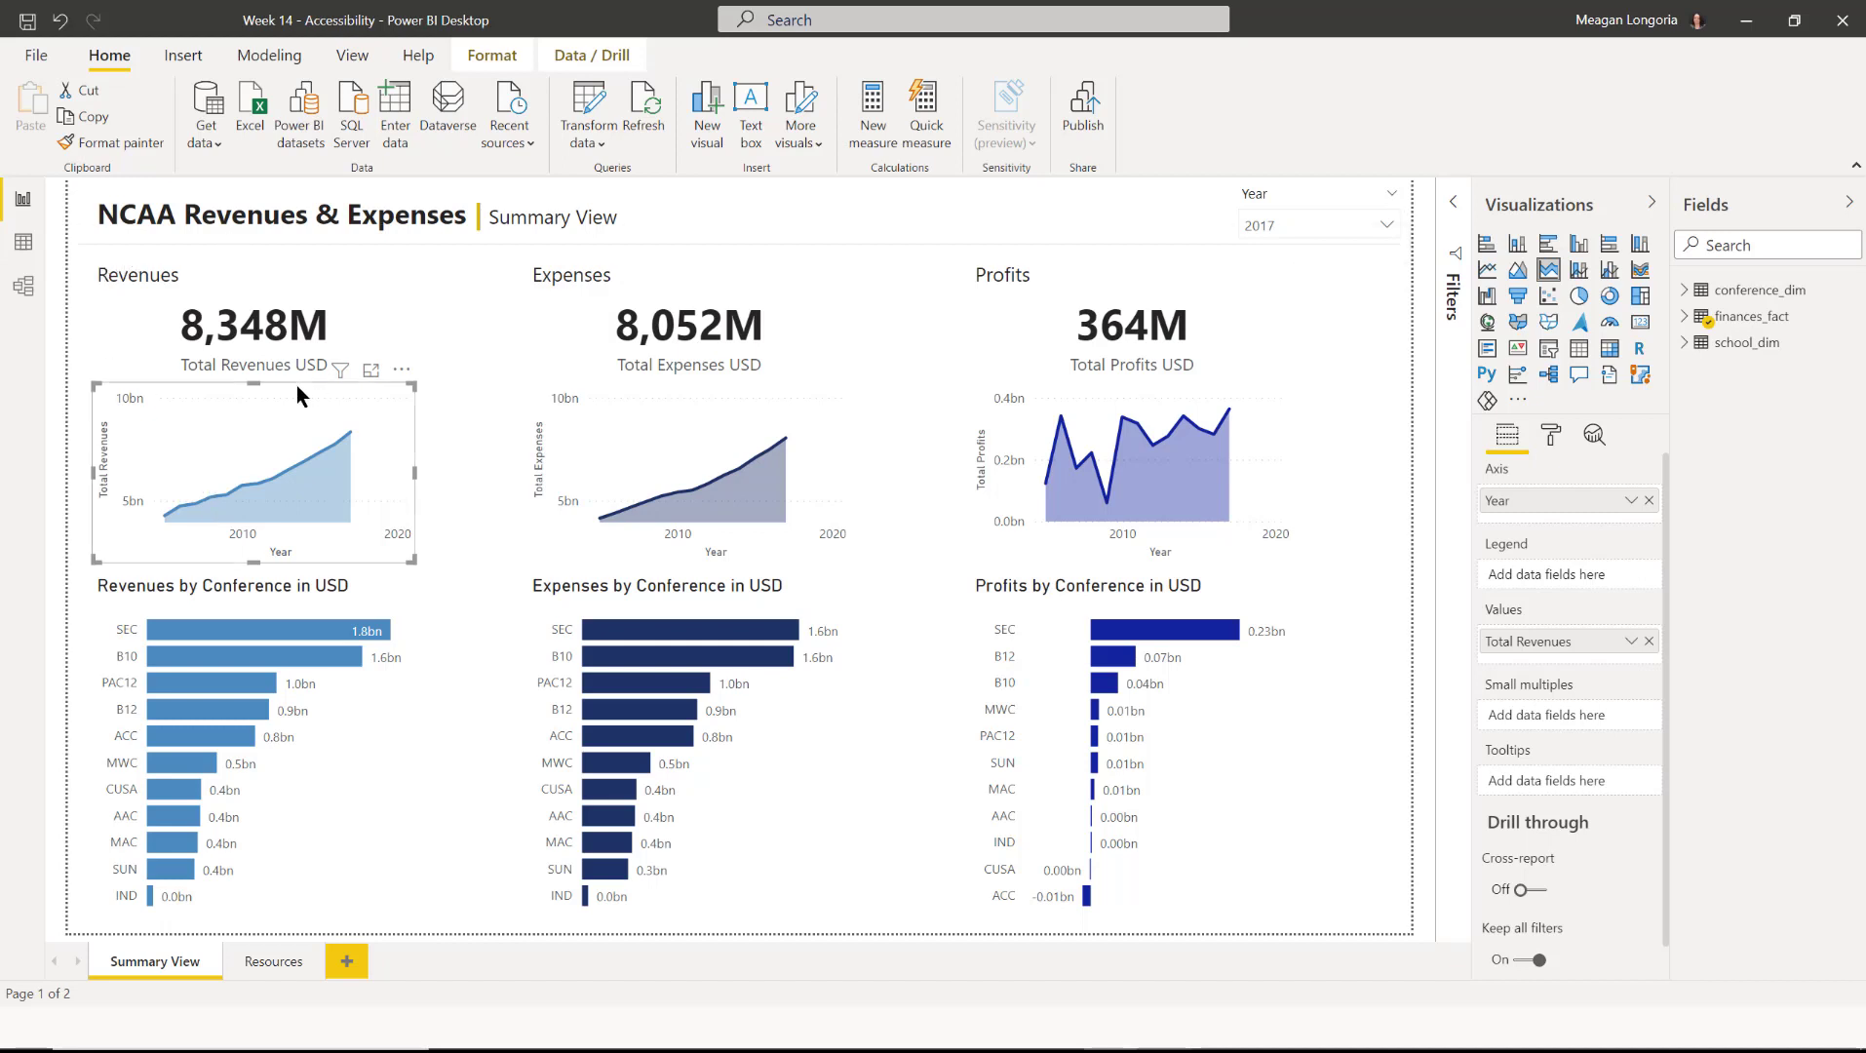
pyautogui.click(1550, 436)
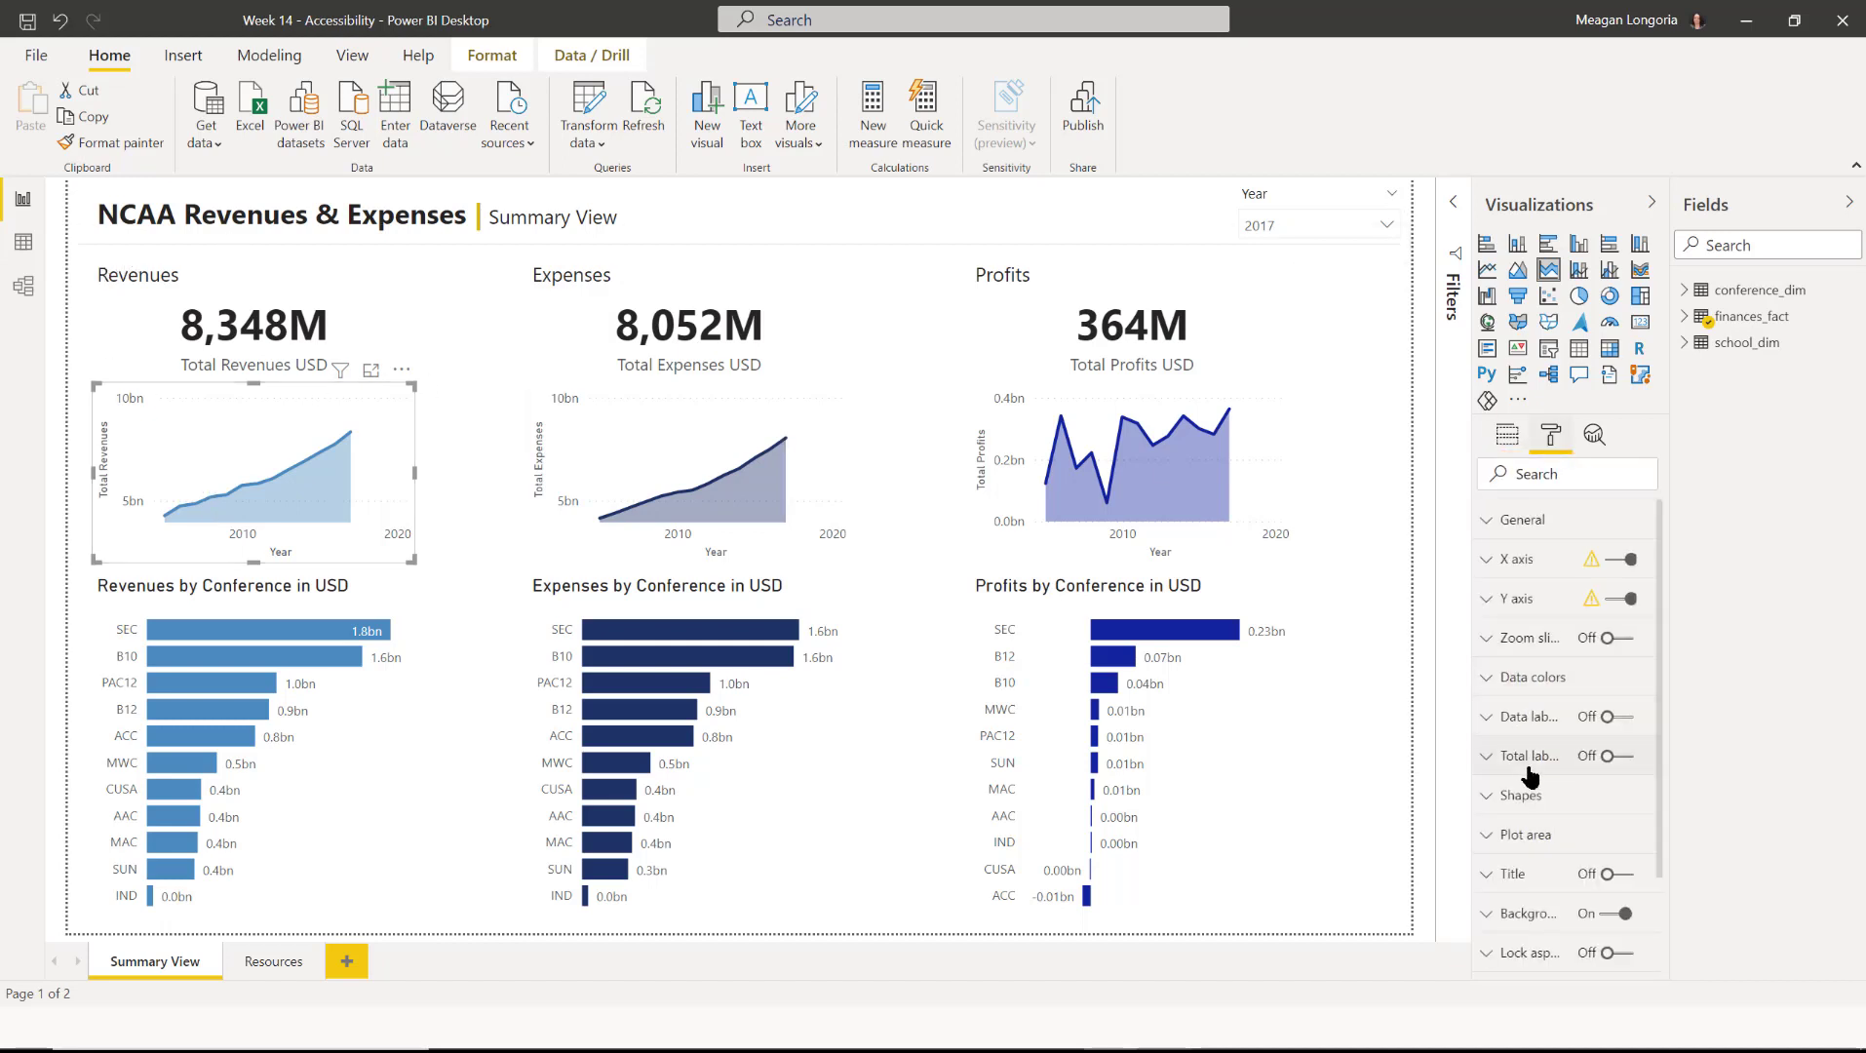
pyautogui.click(1580, 877)
pyautogui.click(1540, 877)
pyautogui.scroll(-5, 1545, 878)
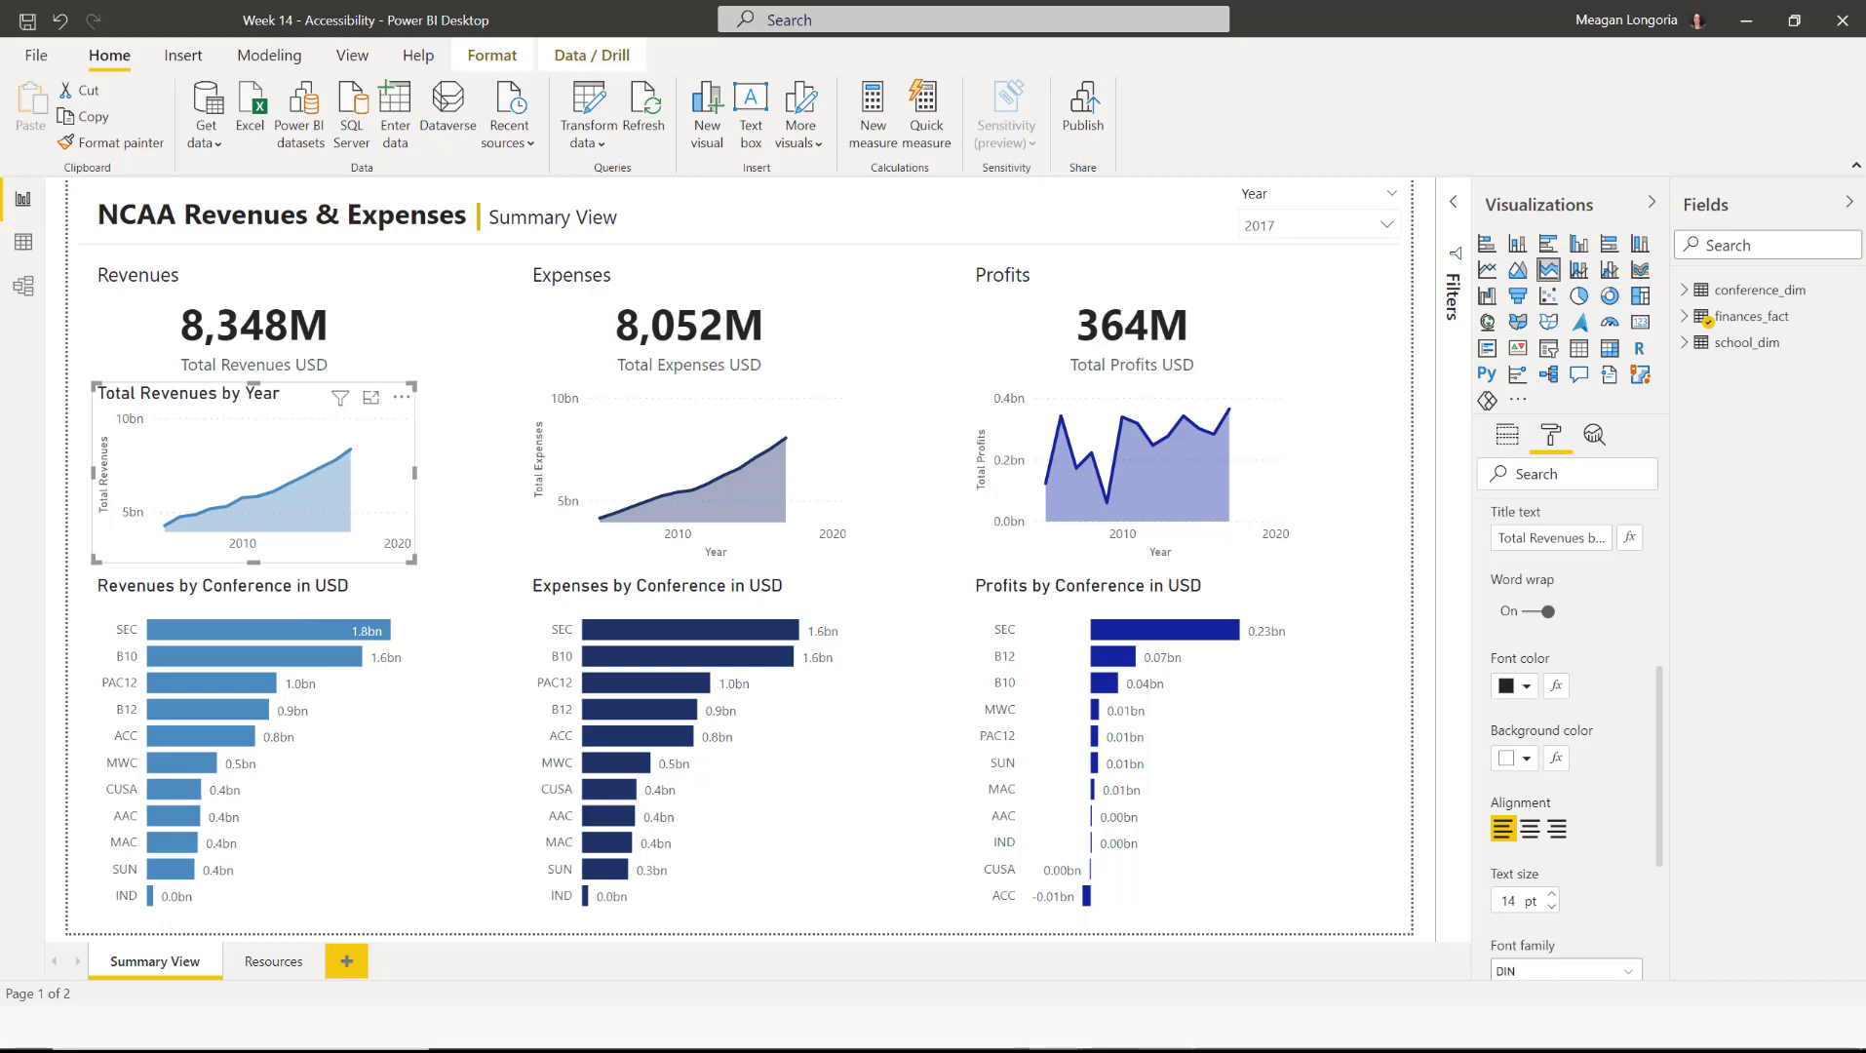
pyautogui.click(1599, 537)
pyautogui.write(', 2005 - 2019')
pyautogui.moveTo(1607, 532)
pyautogui.mouseDown()
pyautogui.moveTo(1460, 531)
pyautogui.moveTo(1584, 537)
pyautogui.mouseUp()
pyautogui.hotkey('ctrl', 'a')
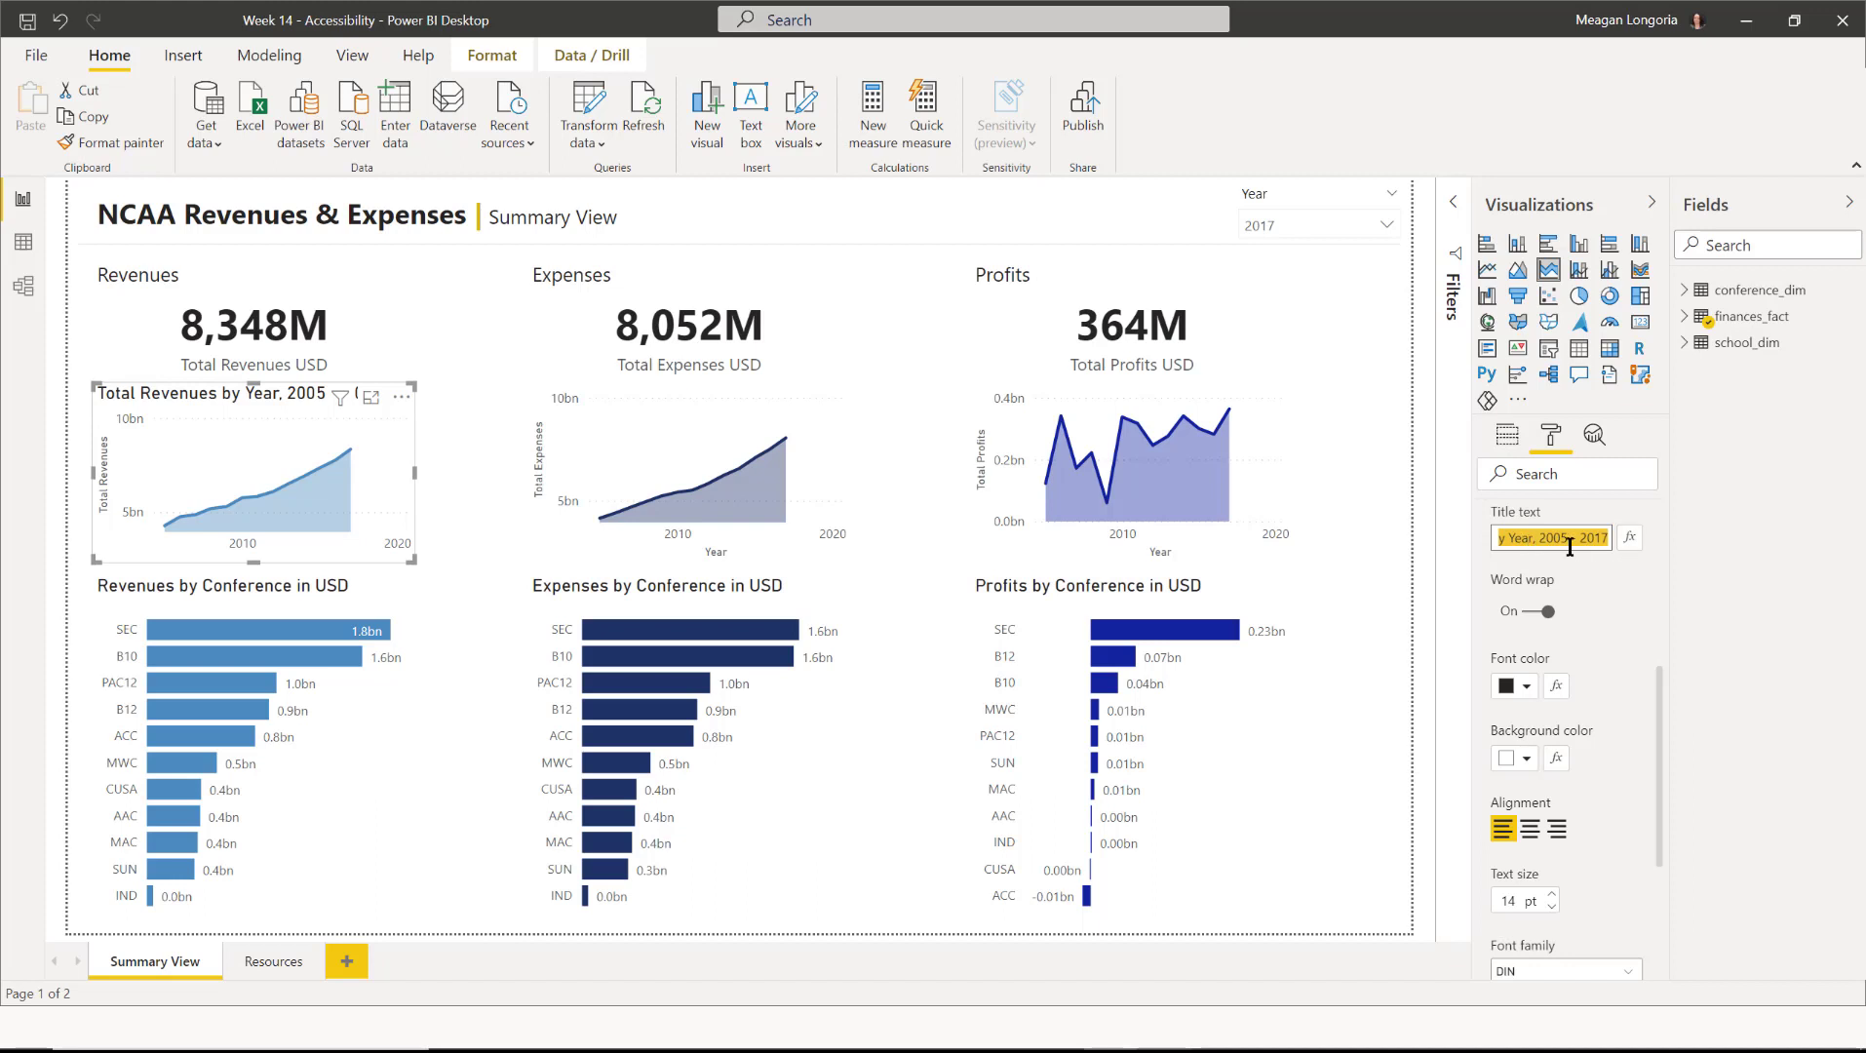
pyautogui.click(1586, 543)
pyautogui.hotkey('ctrl', 'a')
pyautogui.moveTo(1656, 689); pyautogui.dragTo(1657, 637)
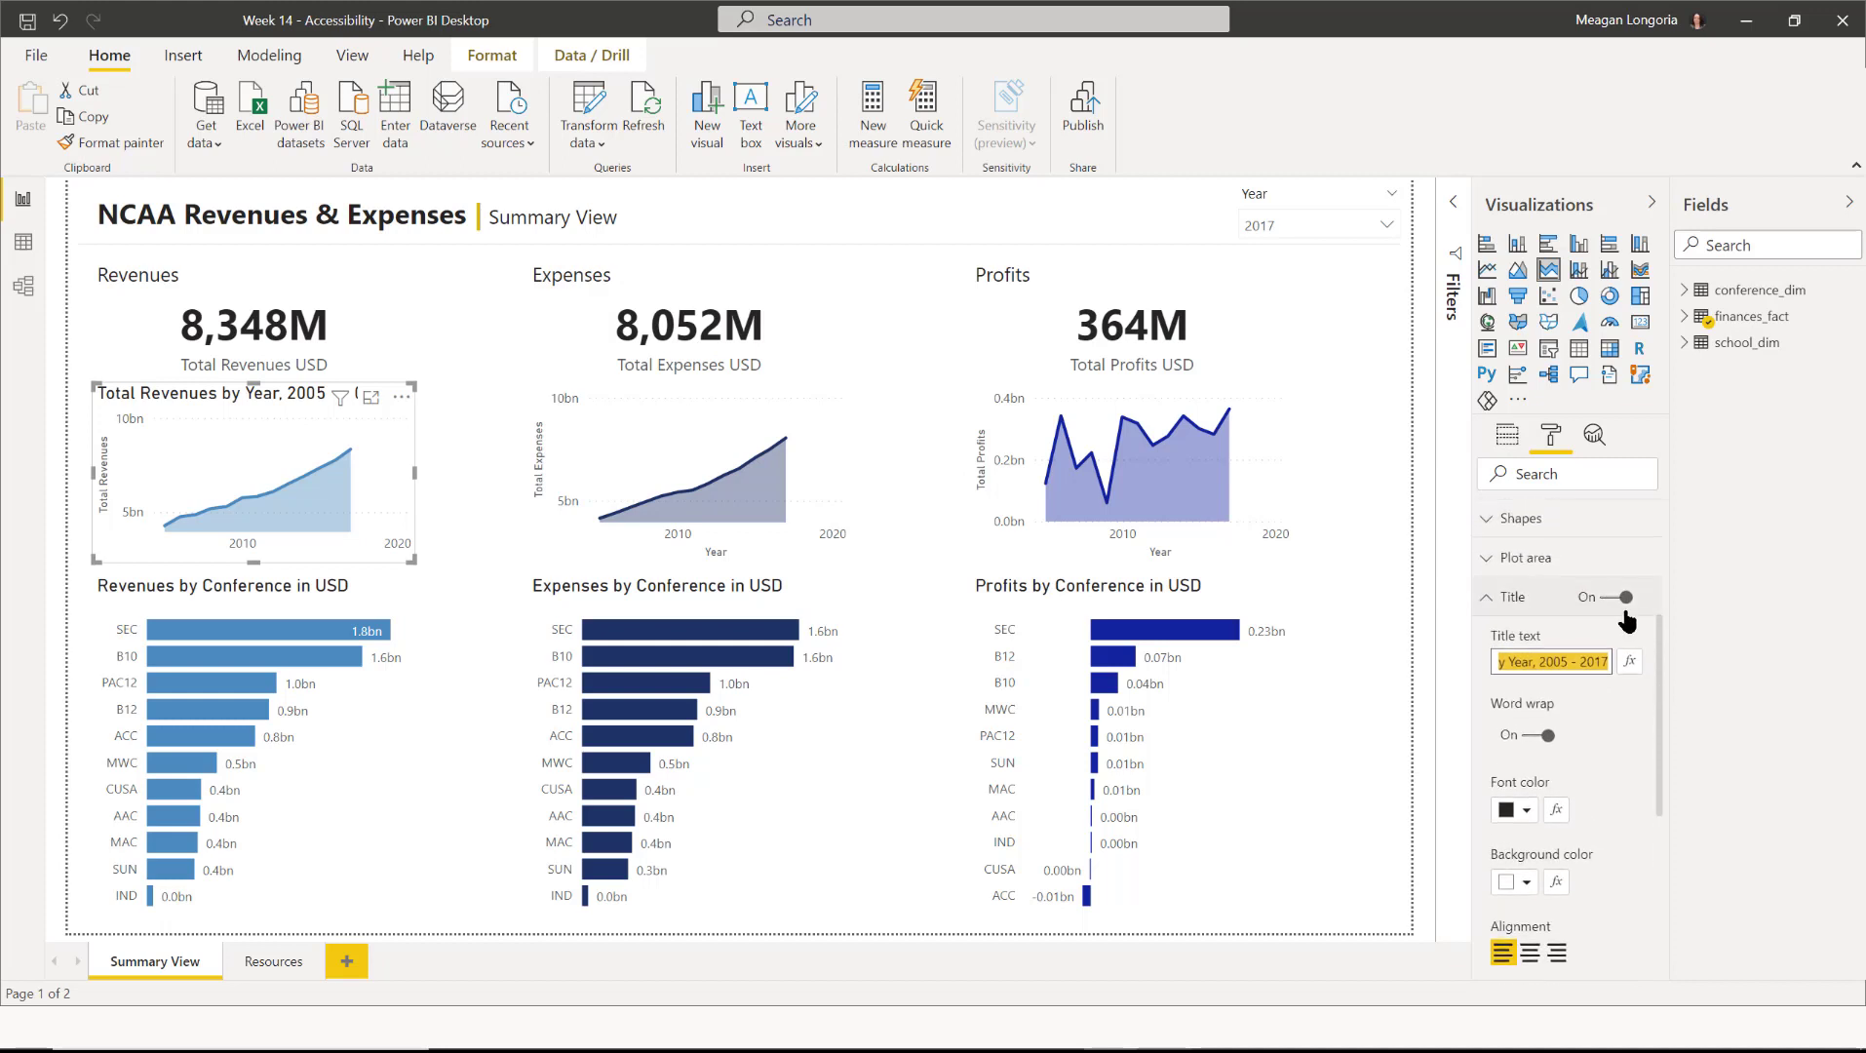
pyautogui.click(1622, 604)
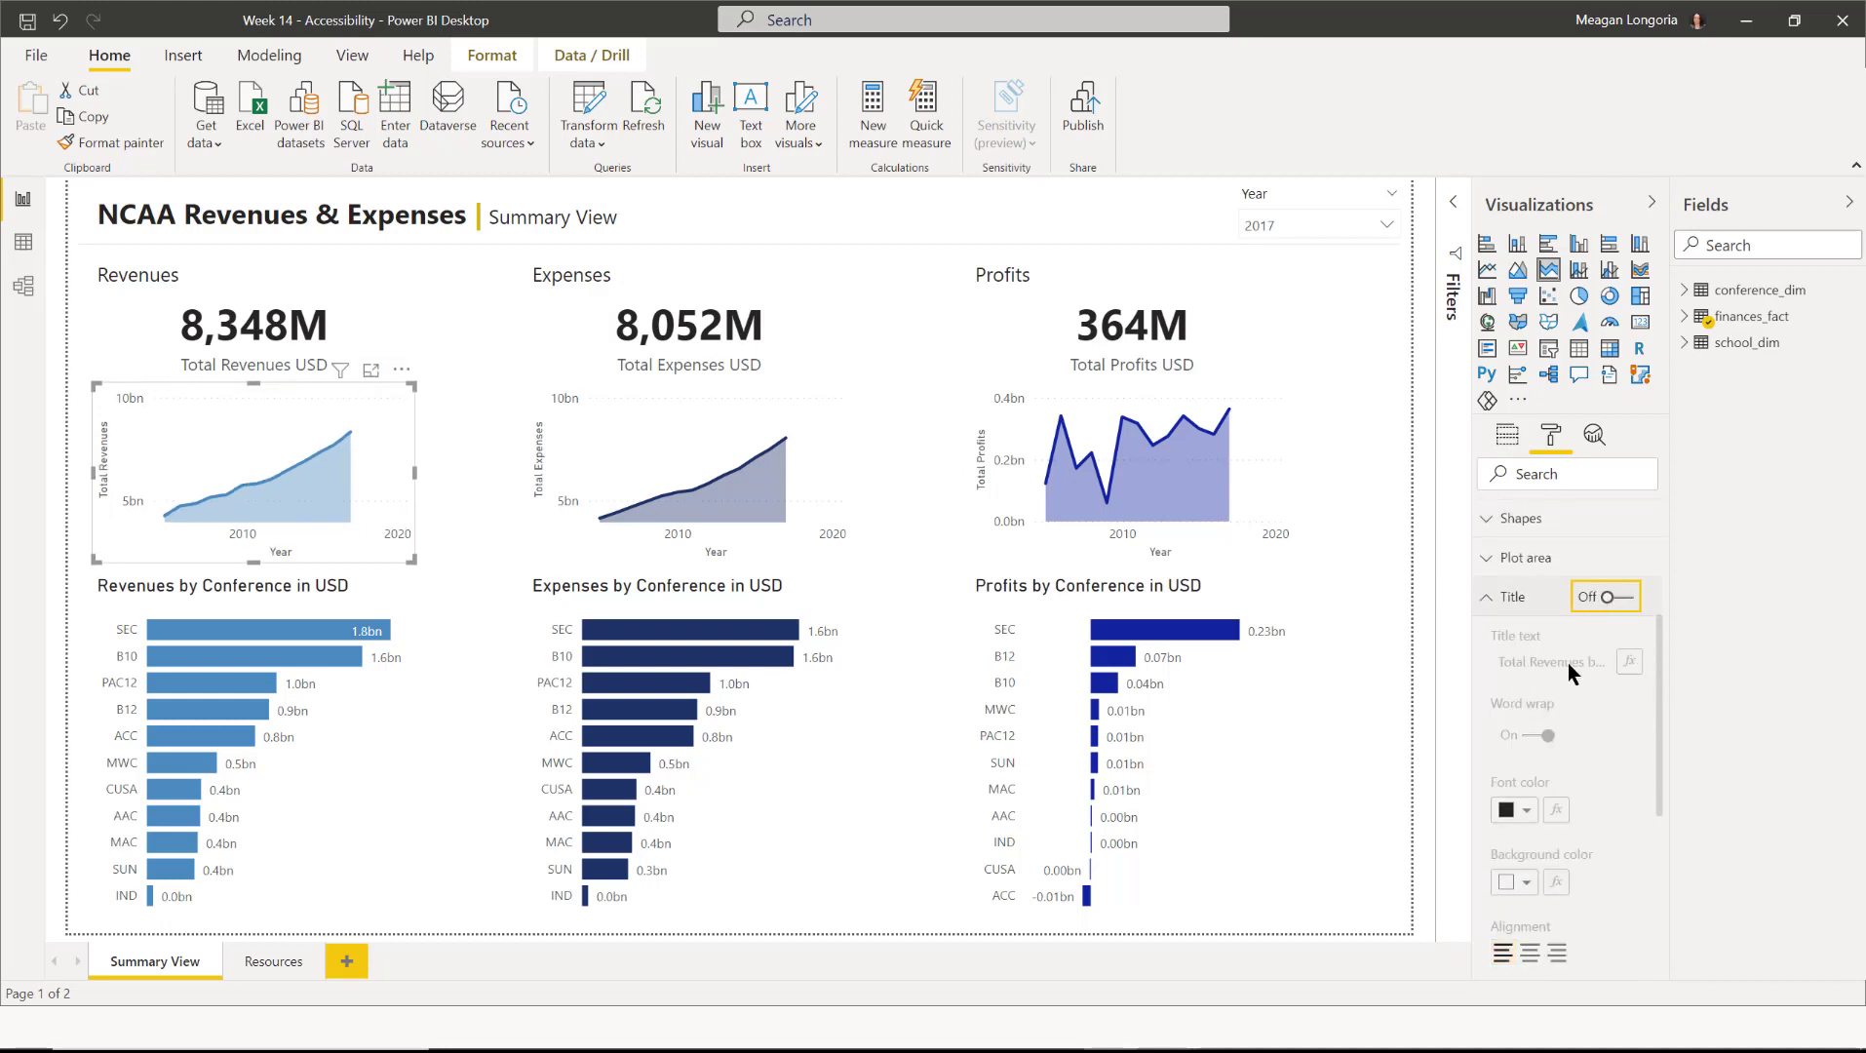
# Turn on the Expenses area chart's title and select its title text.
pyautogui.click(716, 504)
pyautogui.click(1609, 599)
pyautogui.click(1534, 663)
# Title the expenses area chart 'Total Expenses by Year, 2005 - 2017' and hide the title.
pyautogui.hotkey('ctrl', 'v')
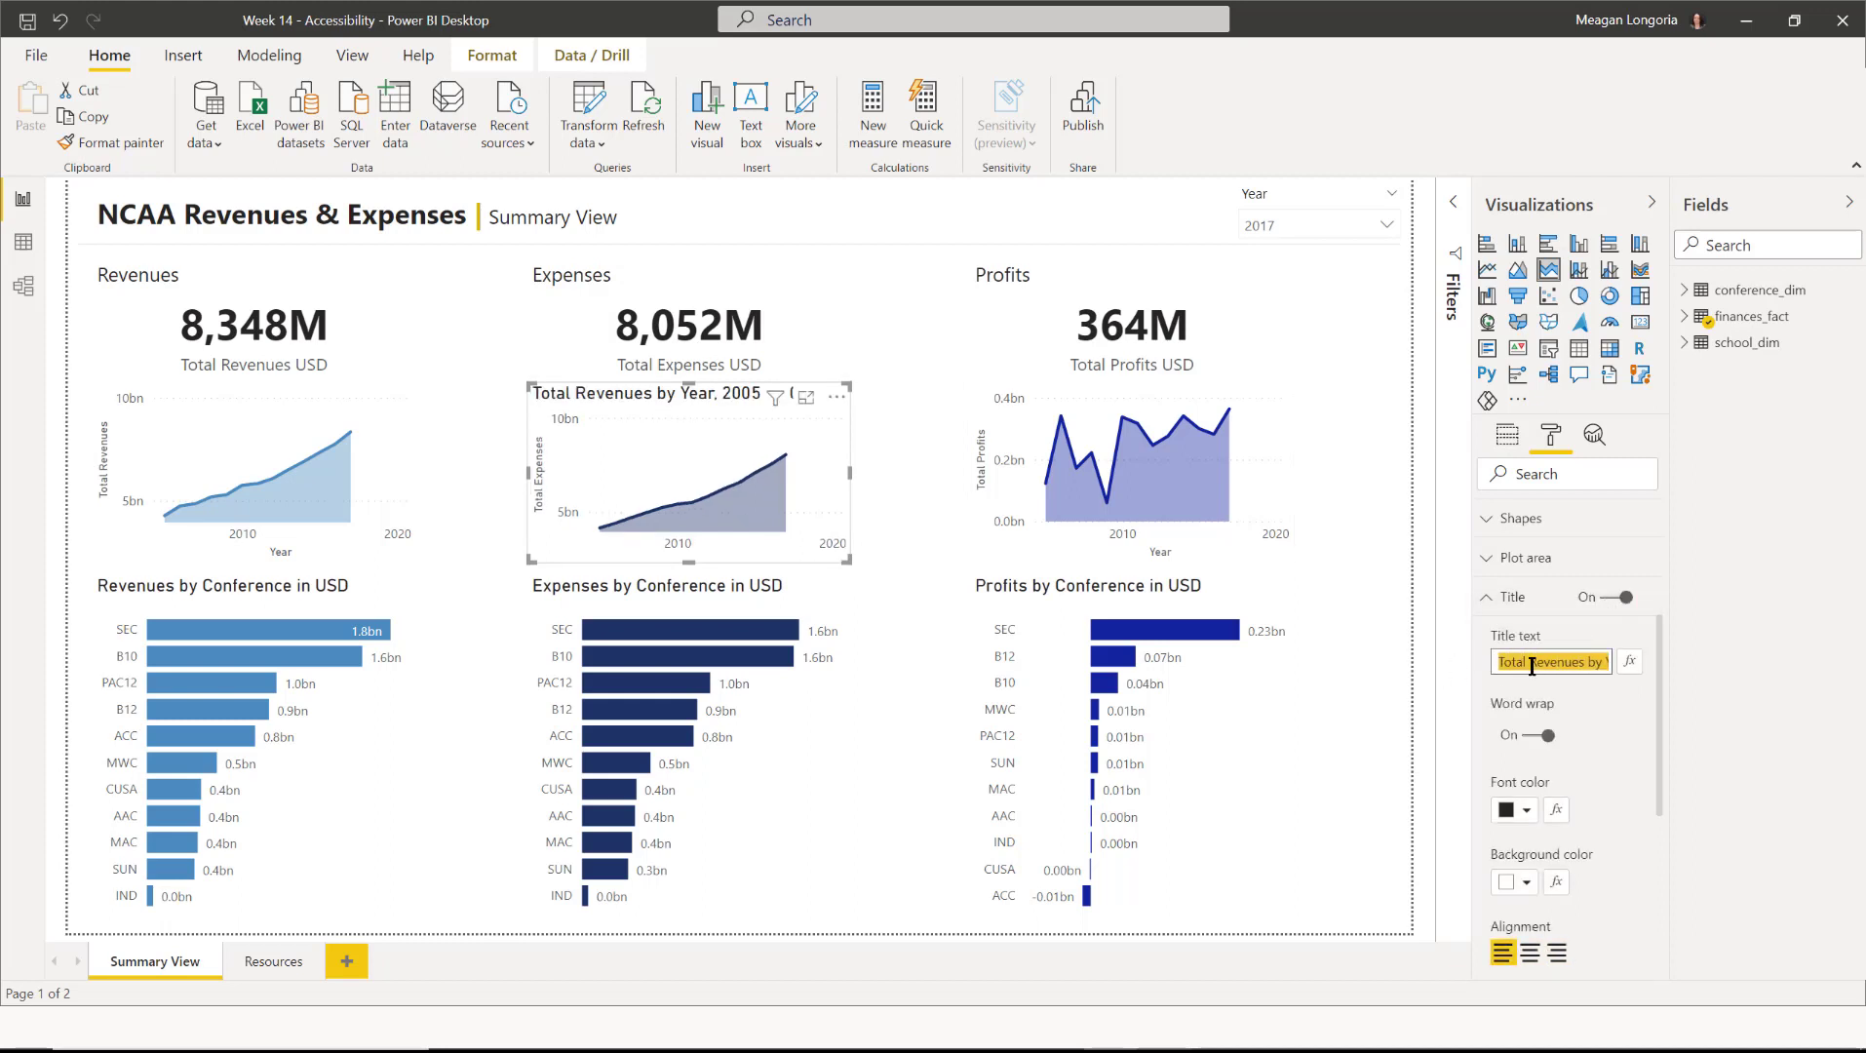
pyautogui.doubleClick(1537, 663)
pyautogui.write('Expenses')
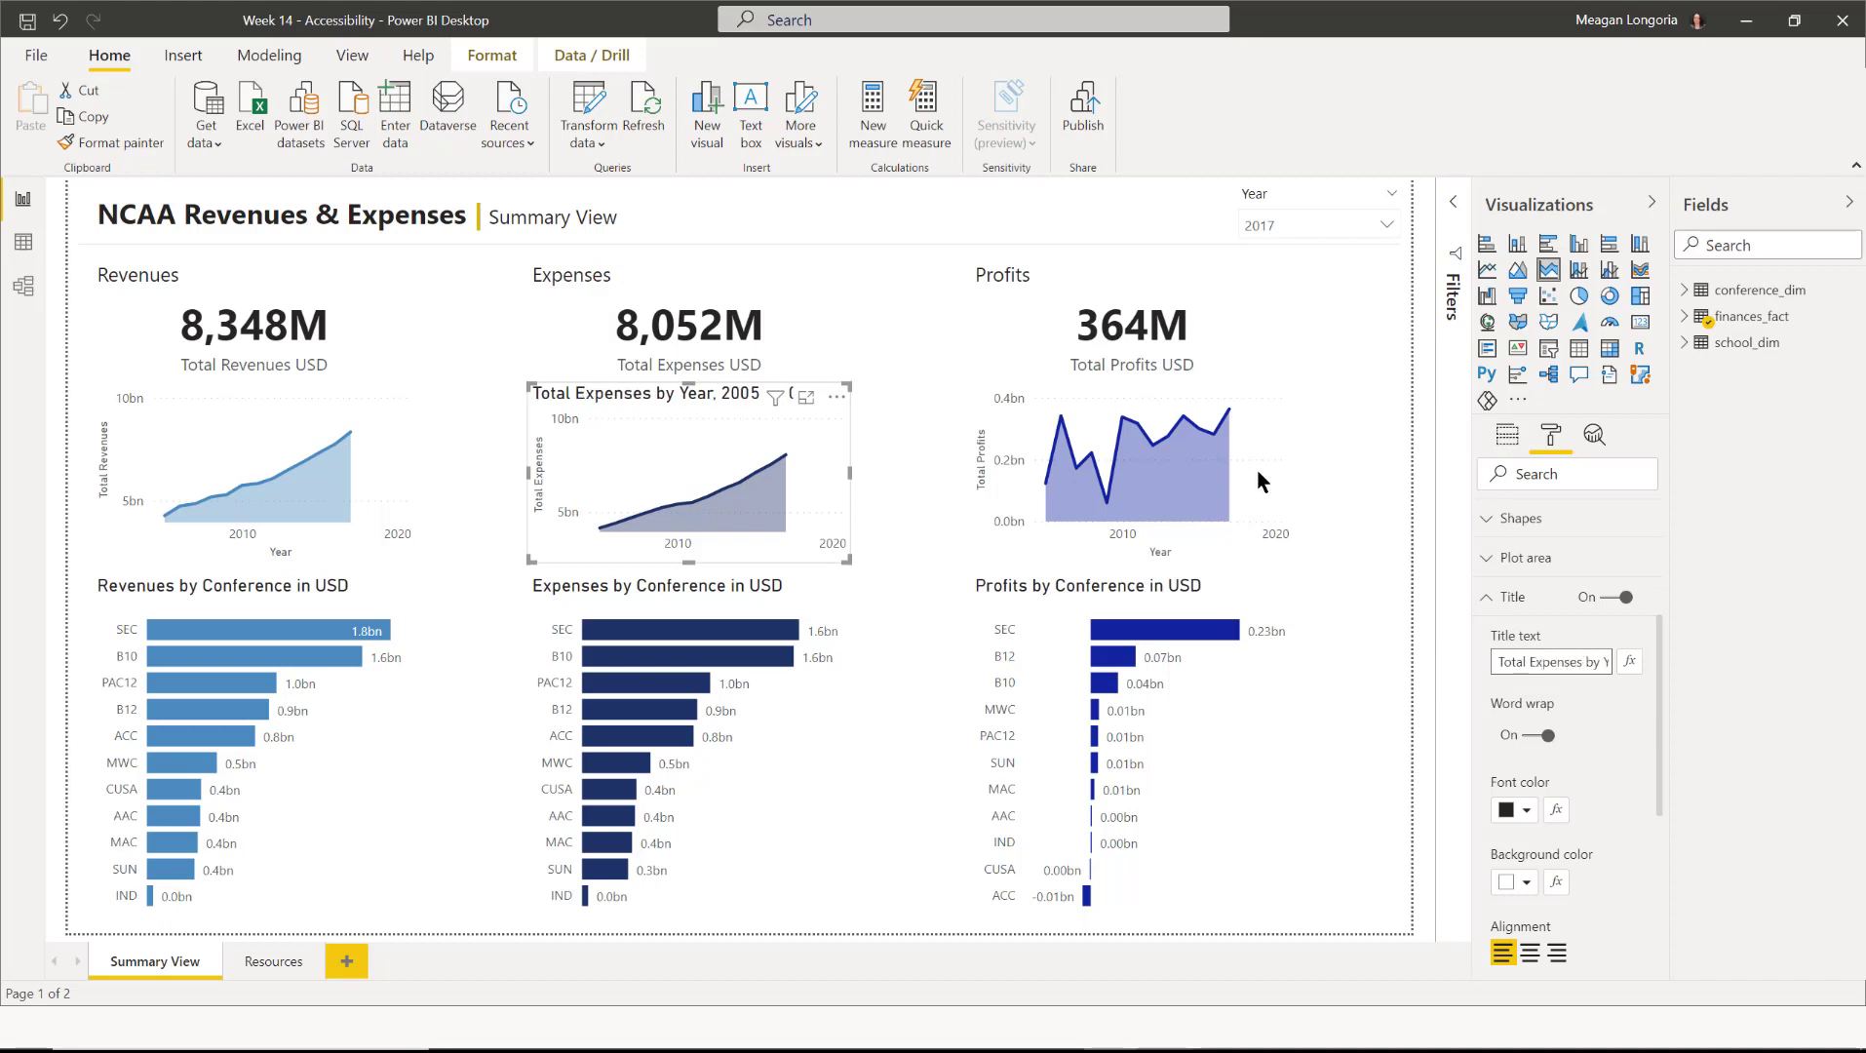
pyautogui.click(1018, 422)
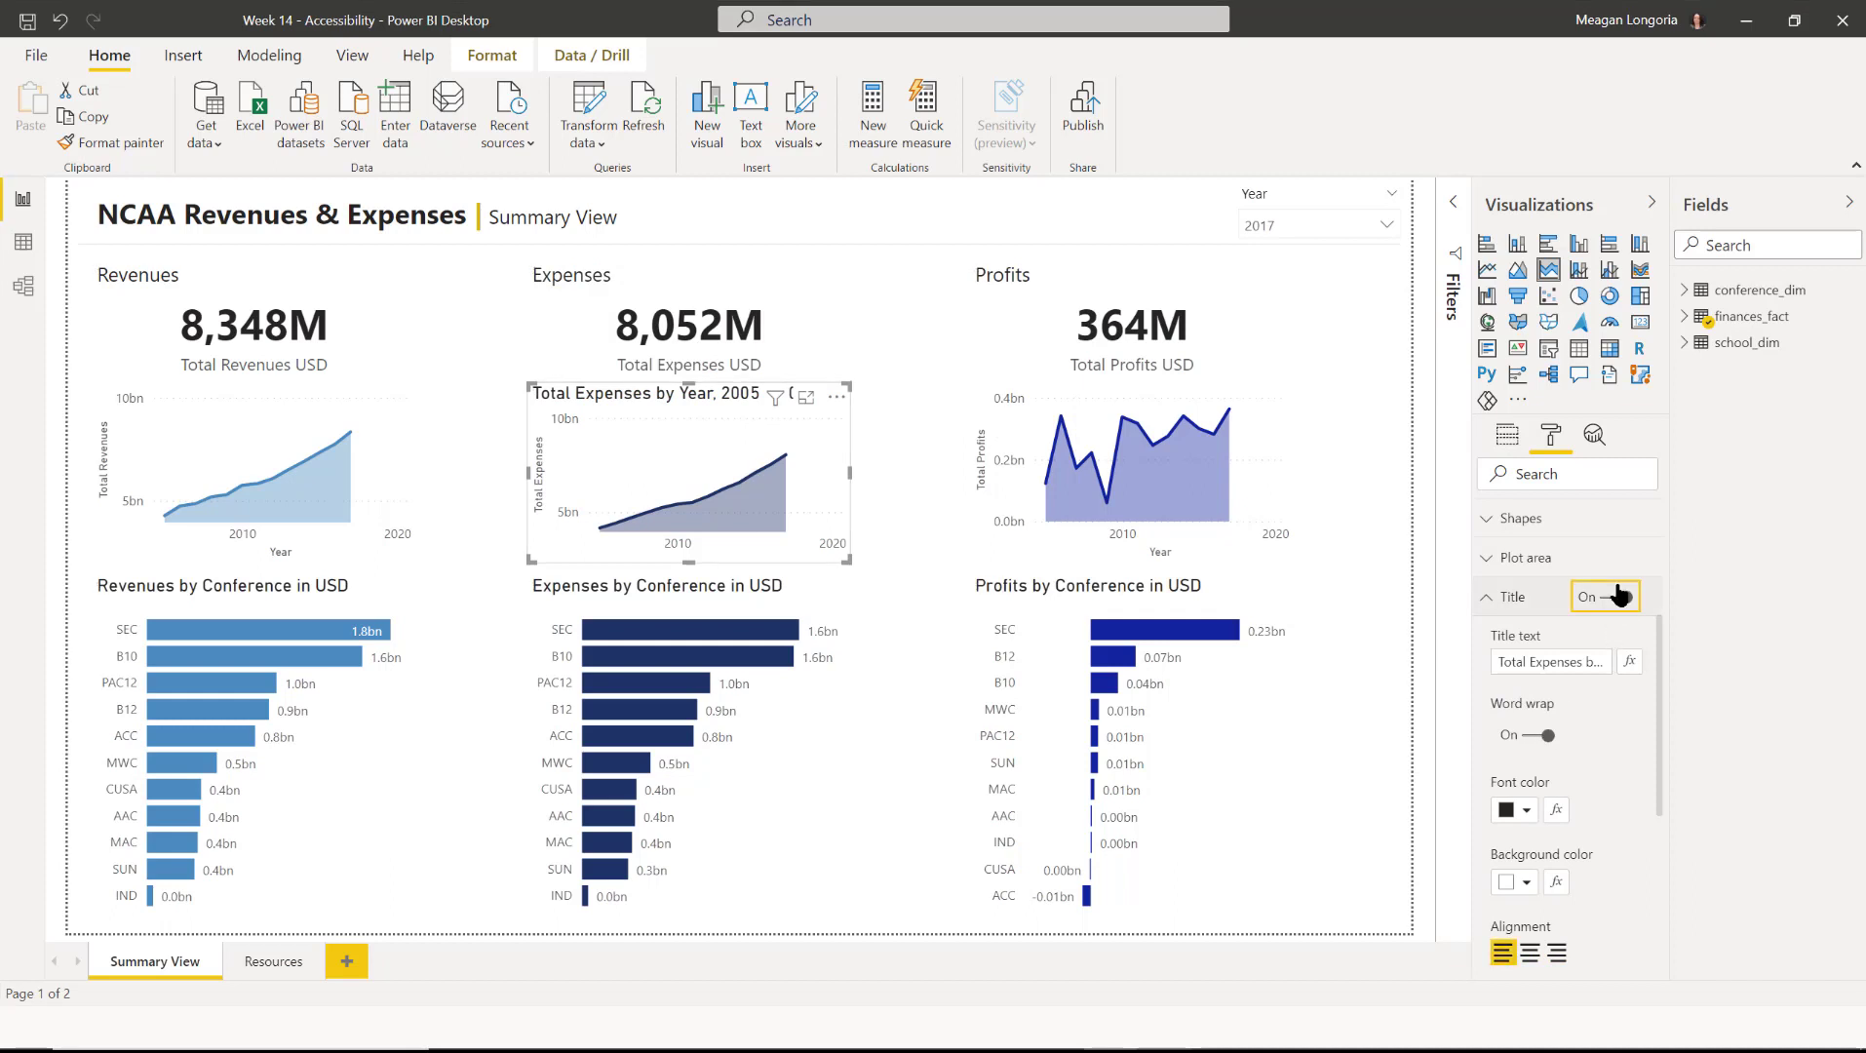
pyautogui.click(1626, 604)
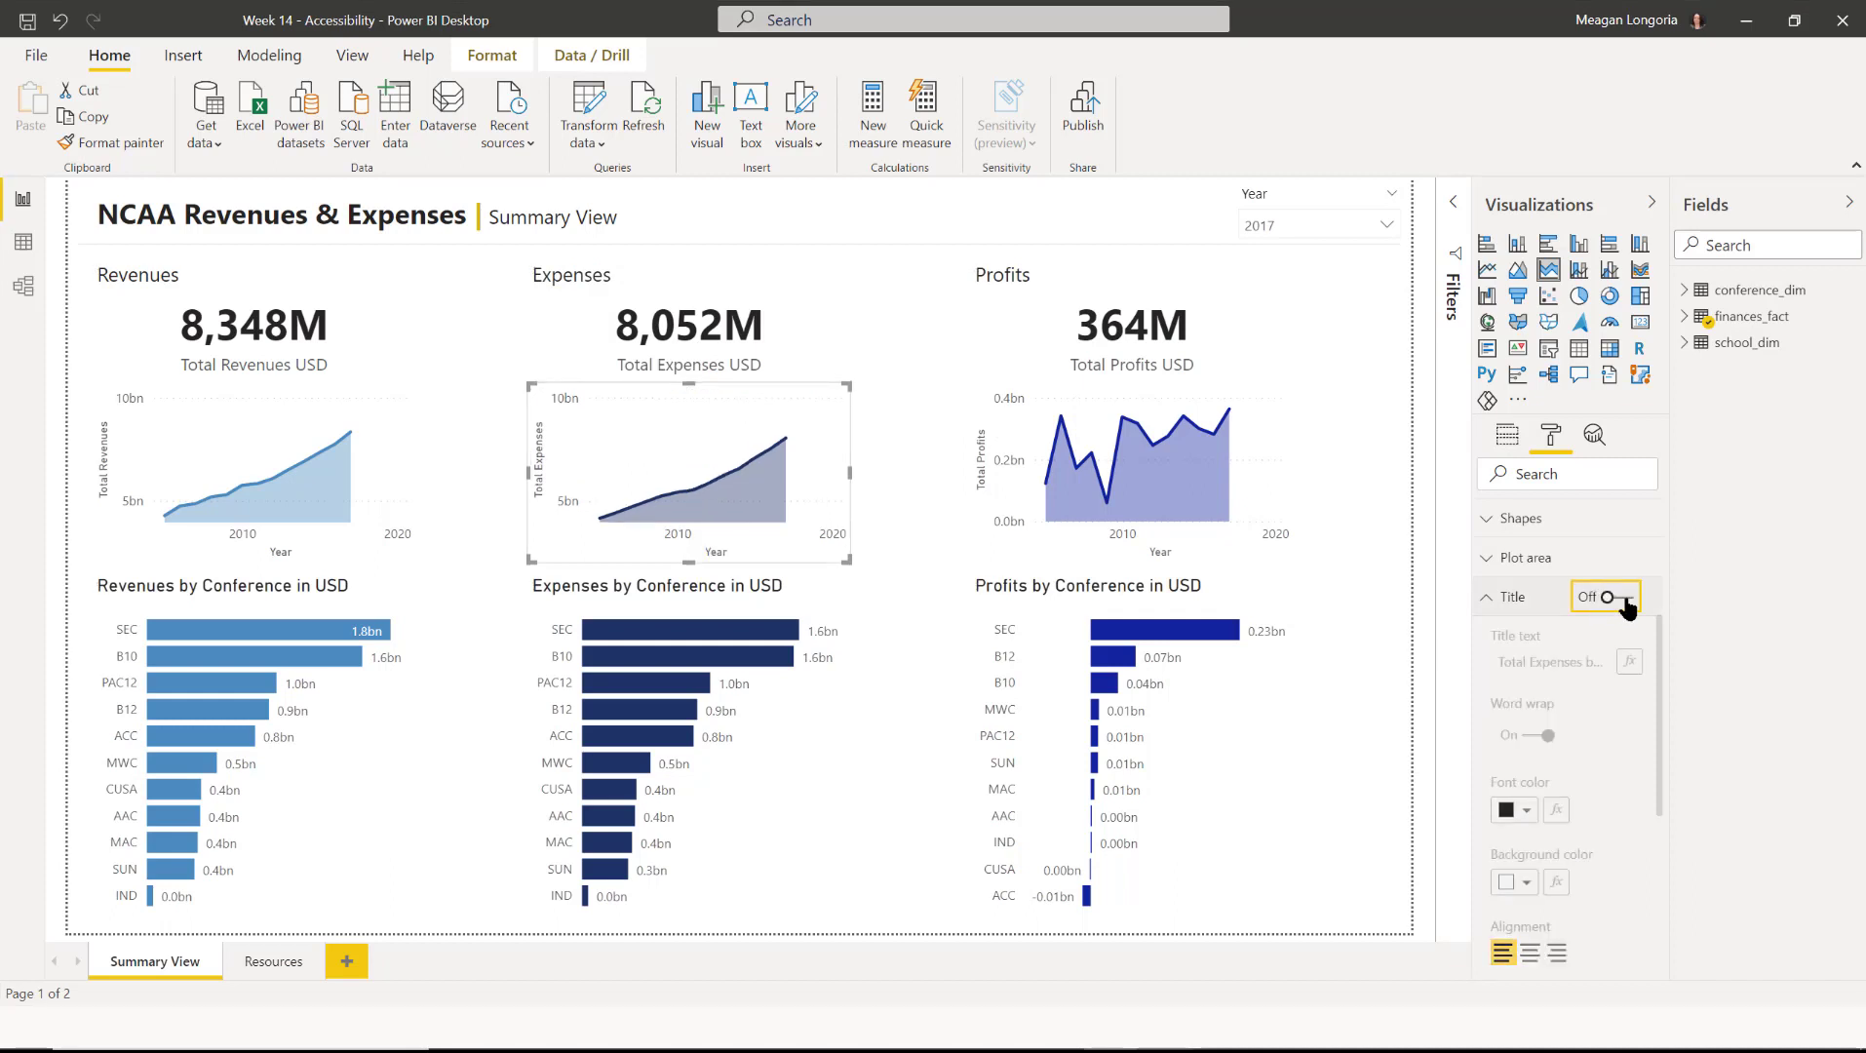
# Title the profits area chart 'Total Profits by Year, 2005 - 2017' and hide the title.
pyautogui.click(1153, 396)
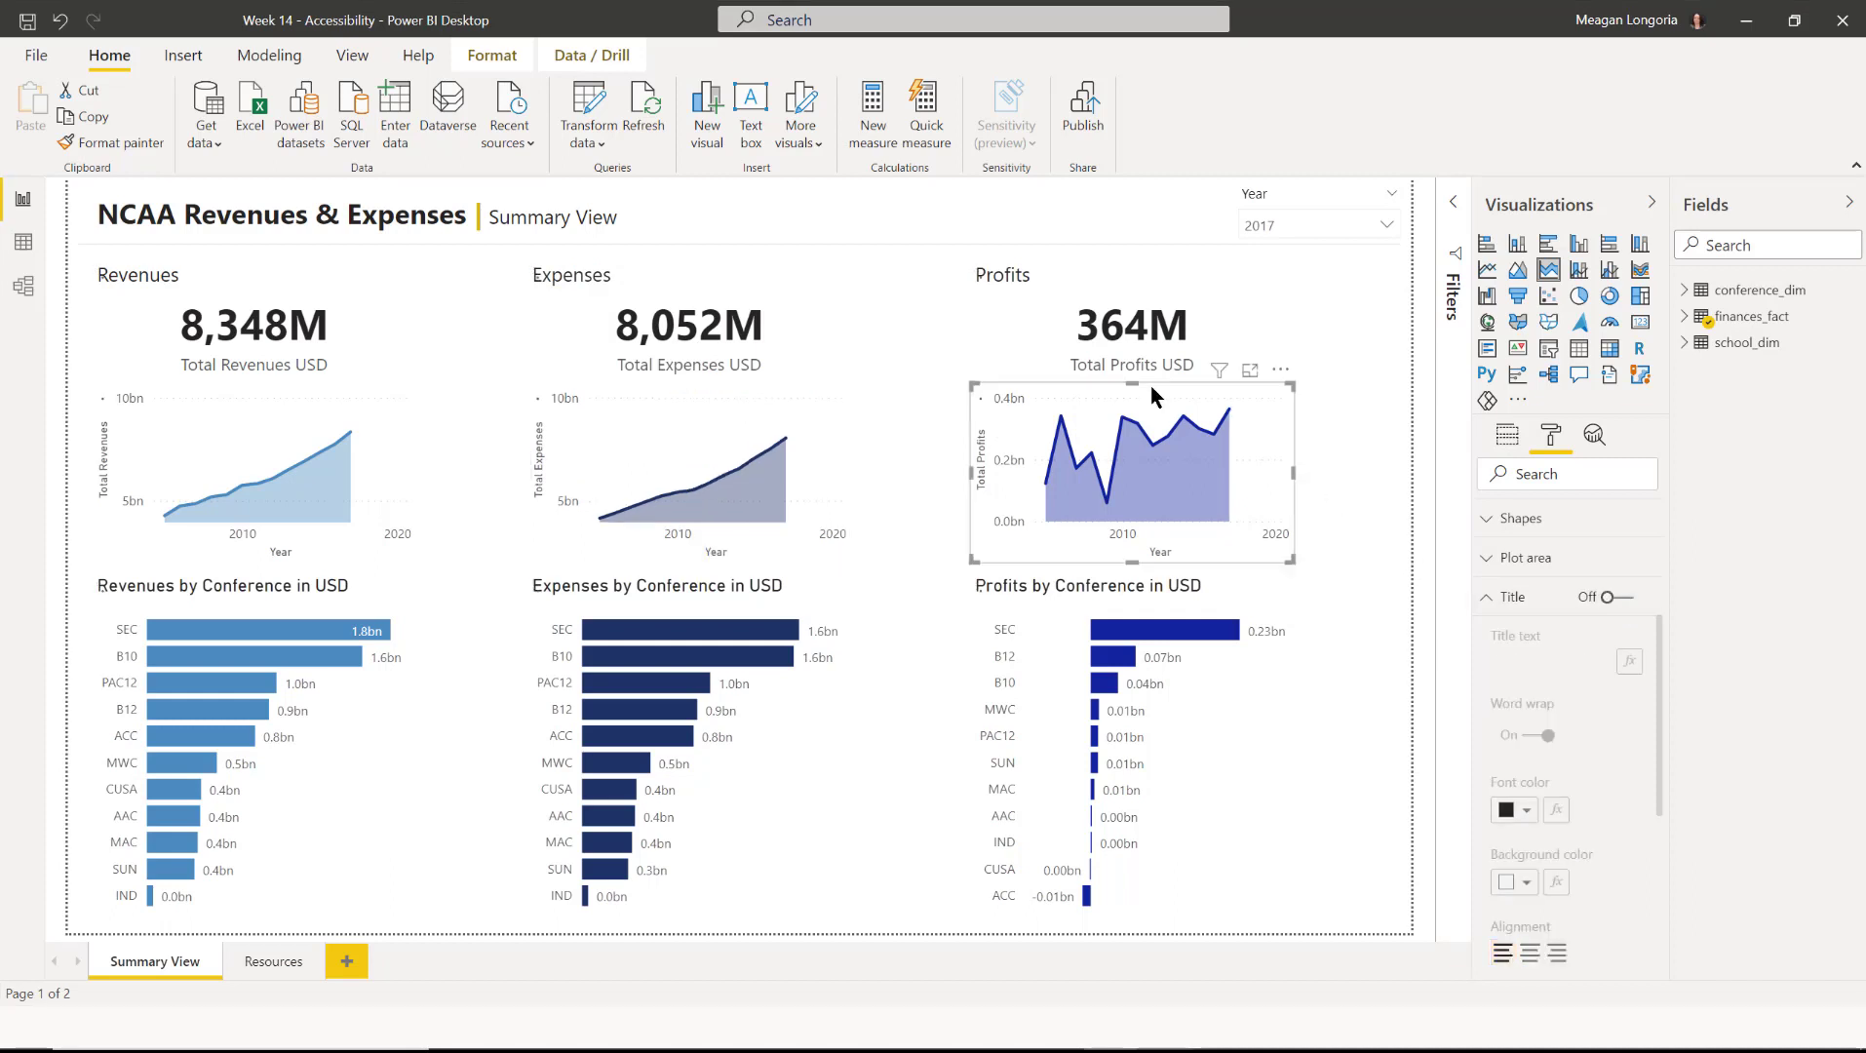
pyautogui.click(1608, 601)
pyautogui.click(1581, 666)
pyautogui.hotkey('ctrl', 'v')
pyautogui.press('Return')
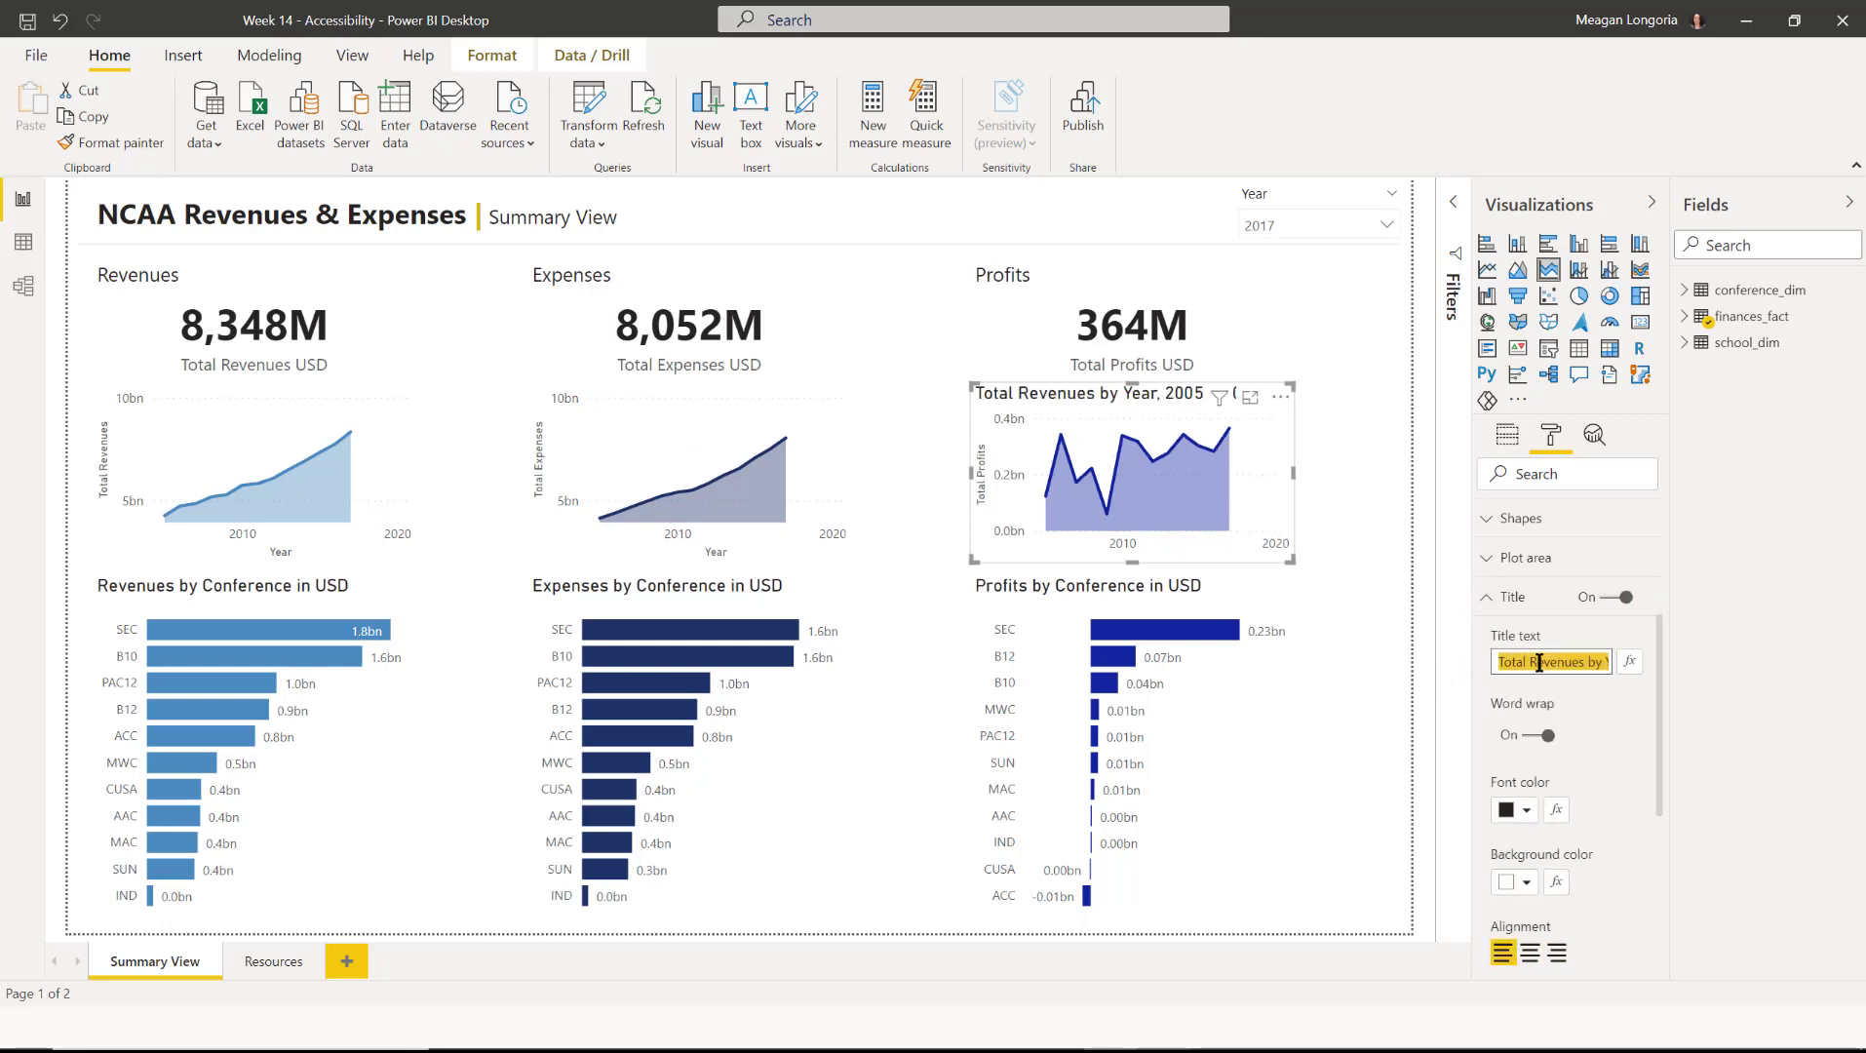
pyautogui.click(1539, 663)
pyautogui.moveTo(1529, 663); pyautogui.dragTo(1588, 664)
pyautogui.write('Profits')
pyautogui.click(1613, 619)
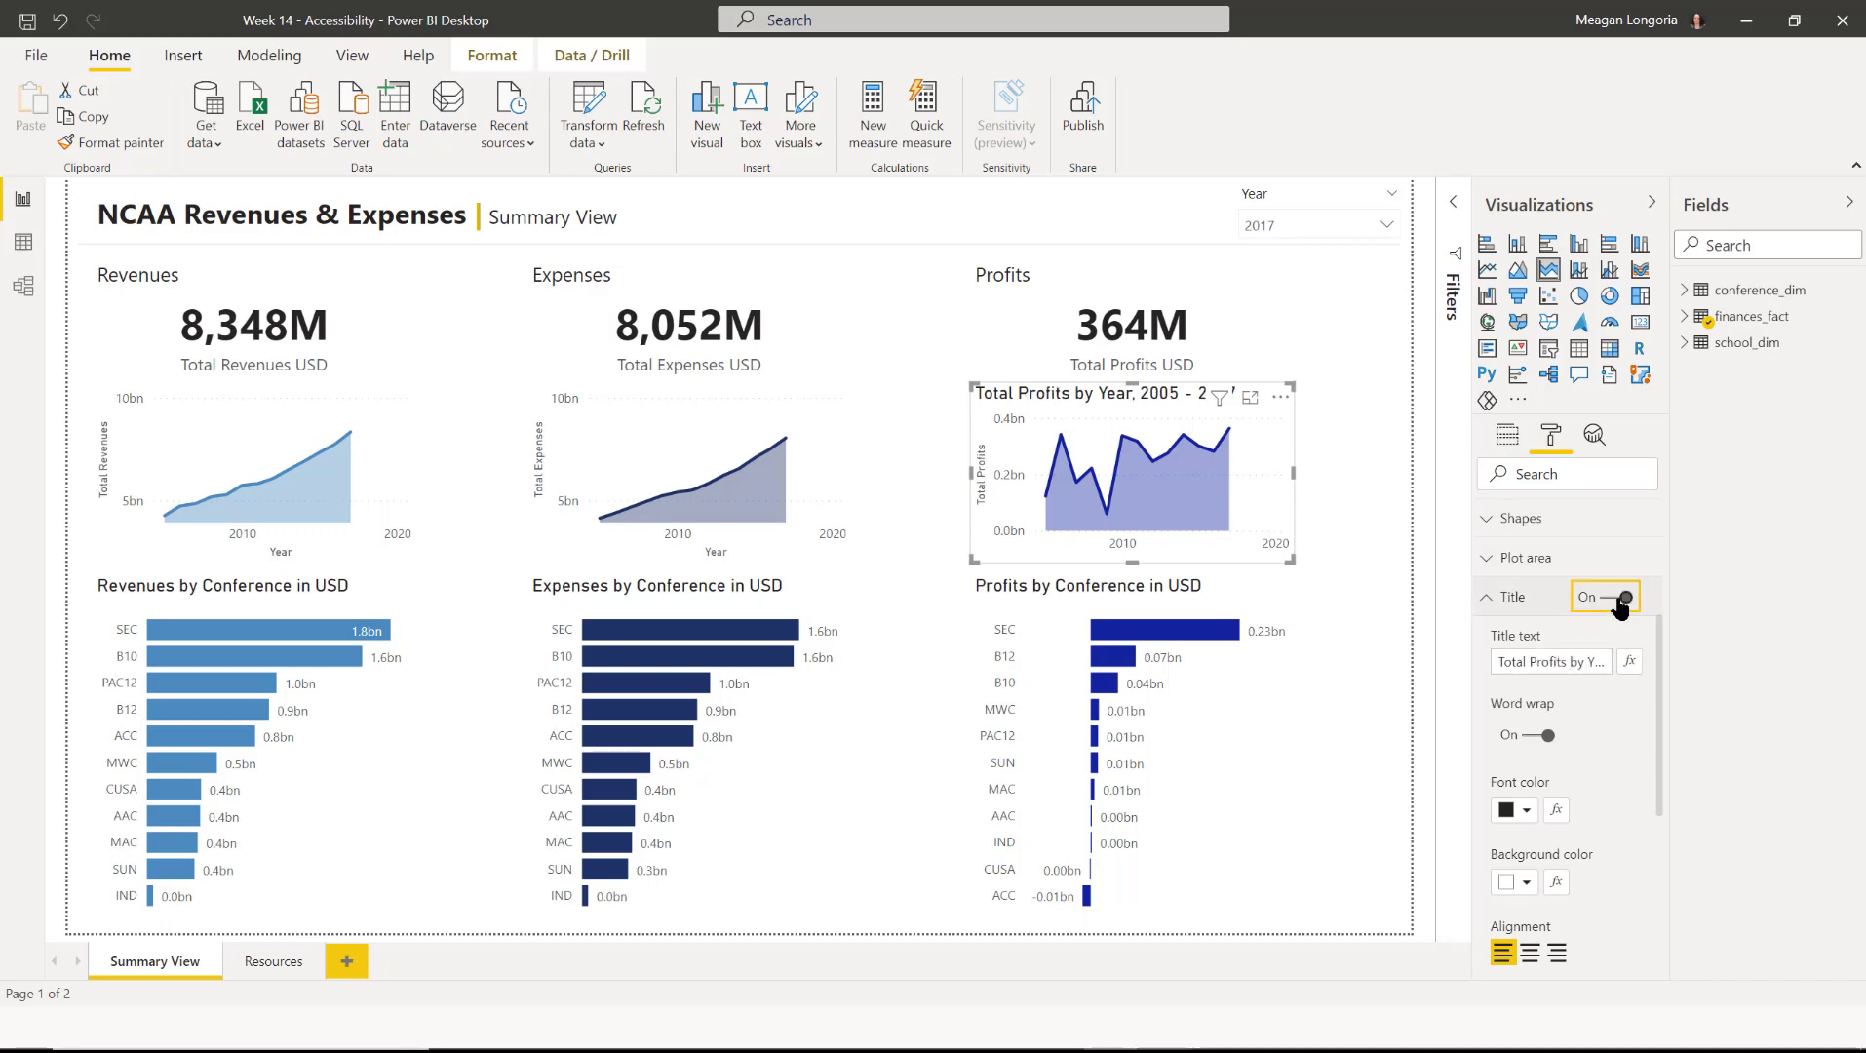
pyautogui.click(1618, 598)
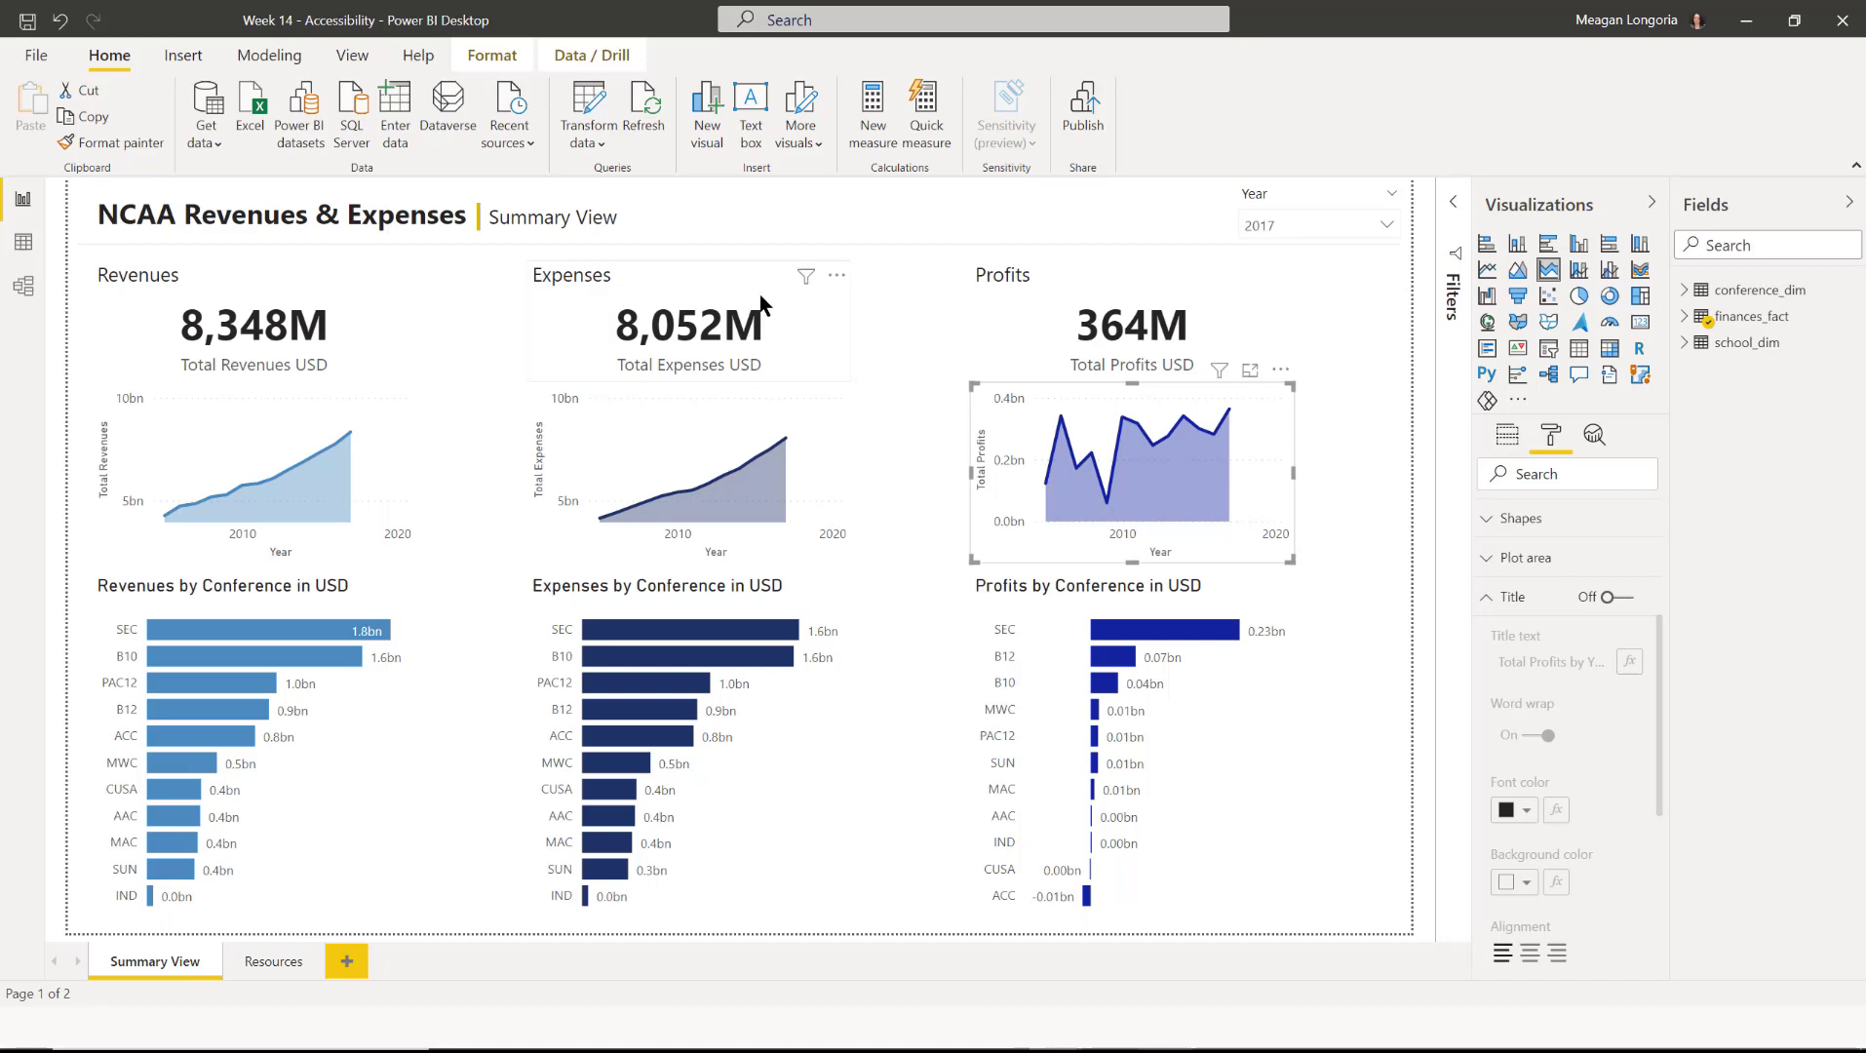
# Colour the divider character in the report title text box the dark blue theme colour.
pyautogui.click(478, 217)
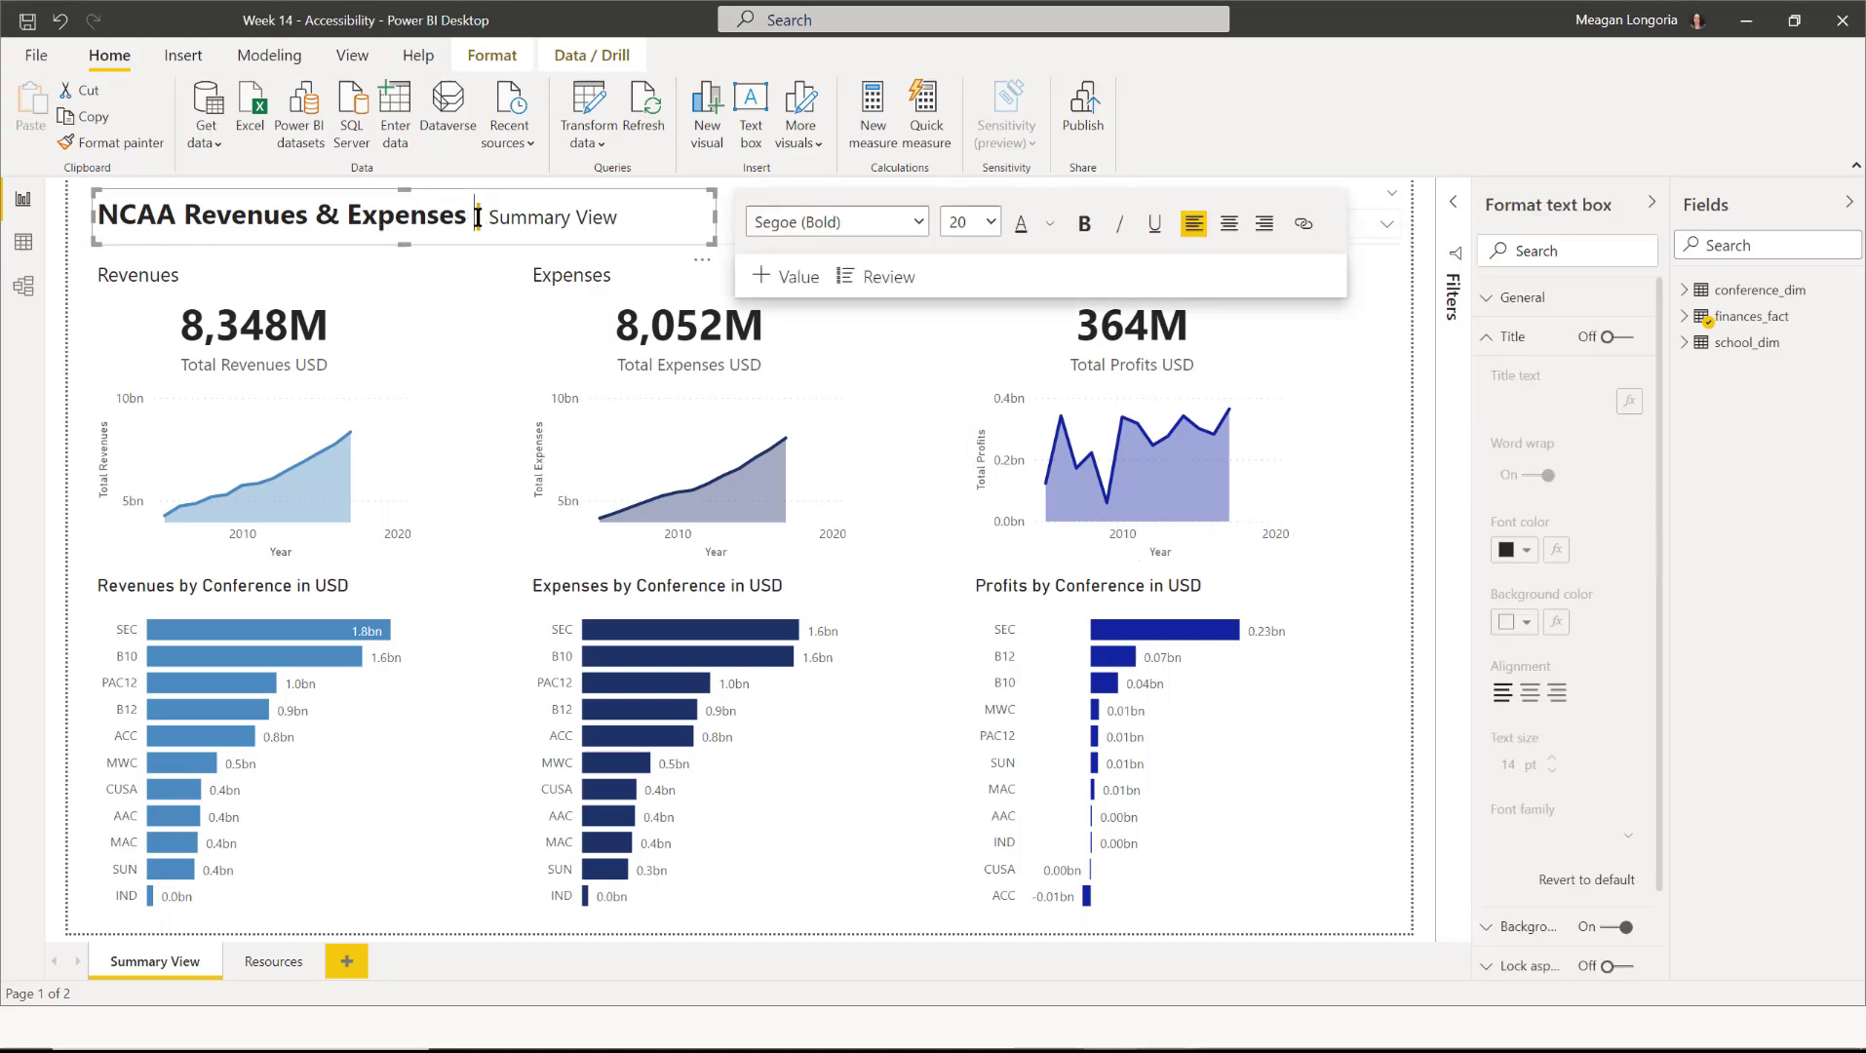
pyautogui.click(1048, 225)
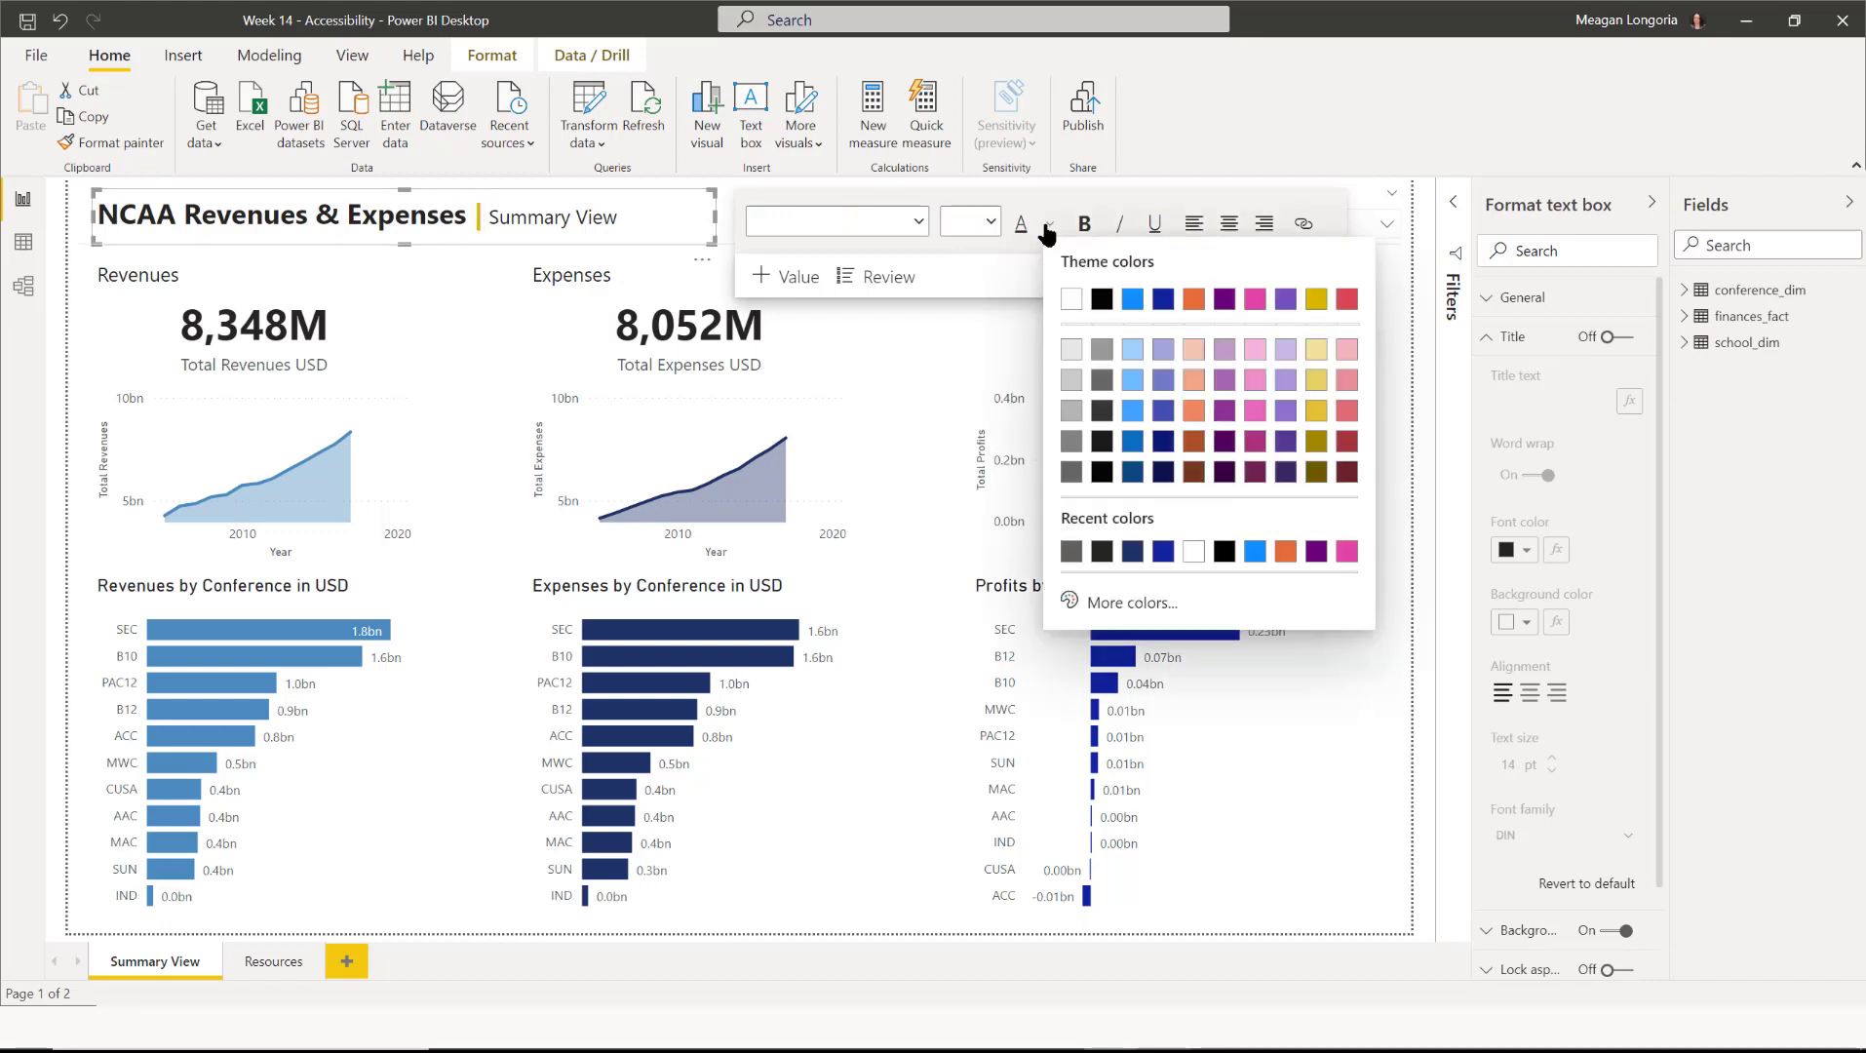
pyautogui.click(1162, 552)
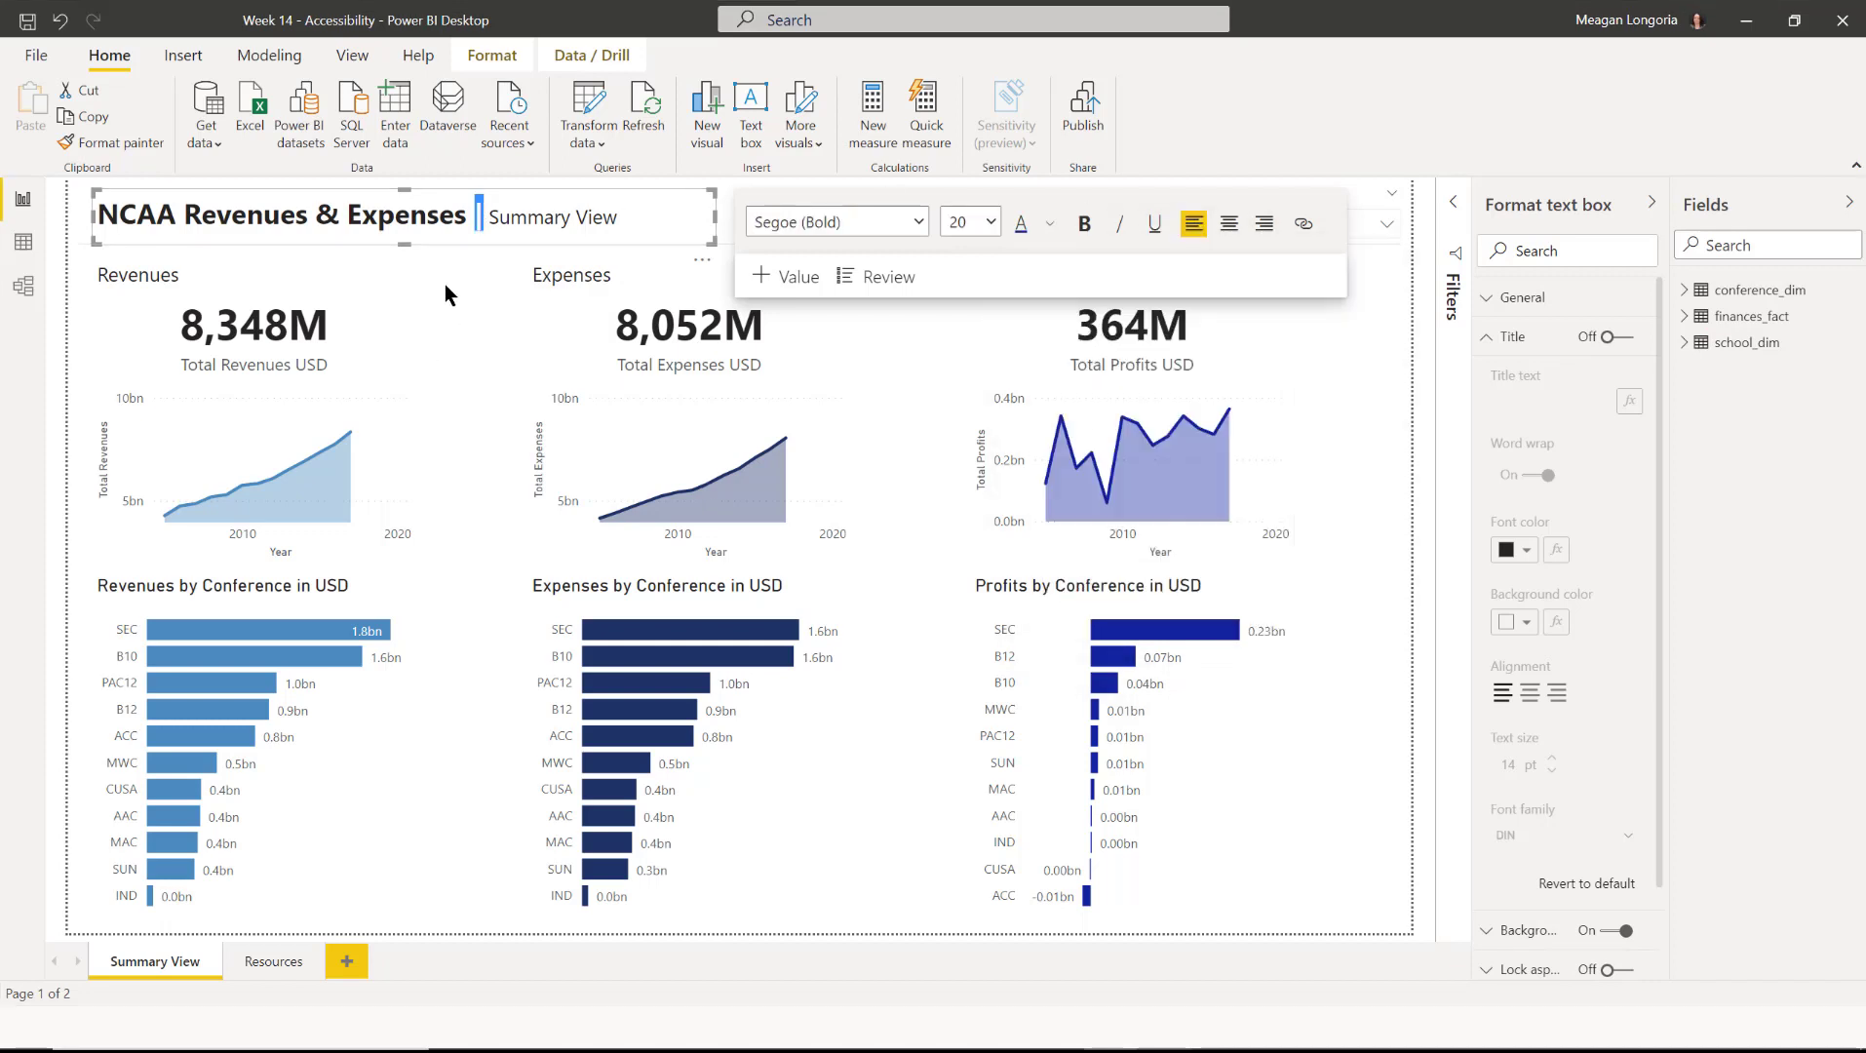
pyautogui.click(434, 251)
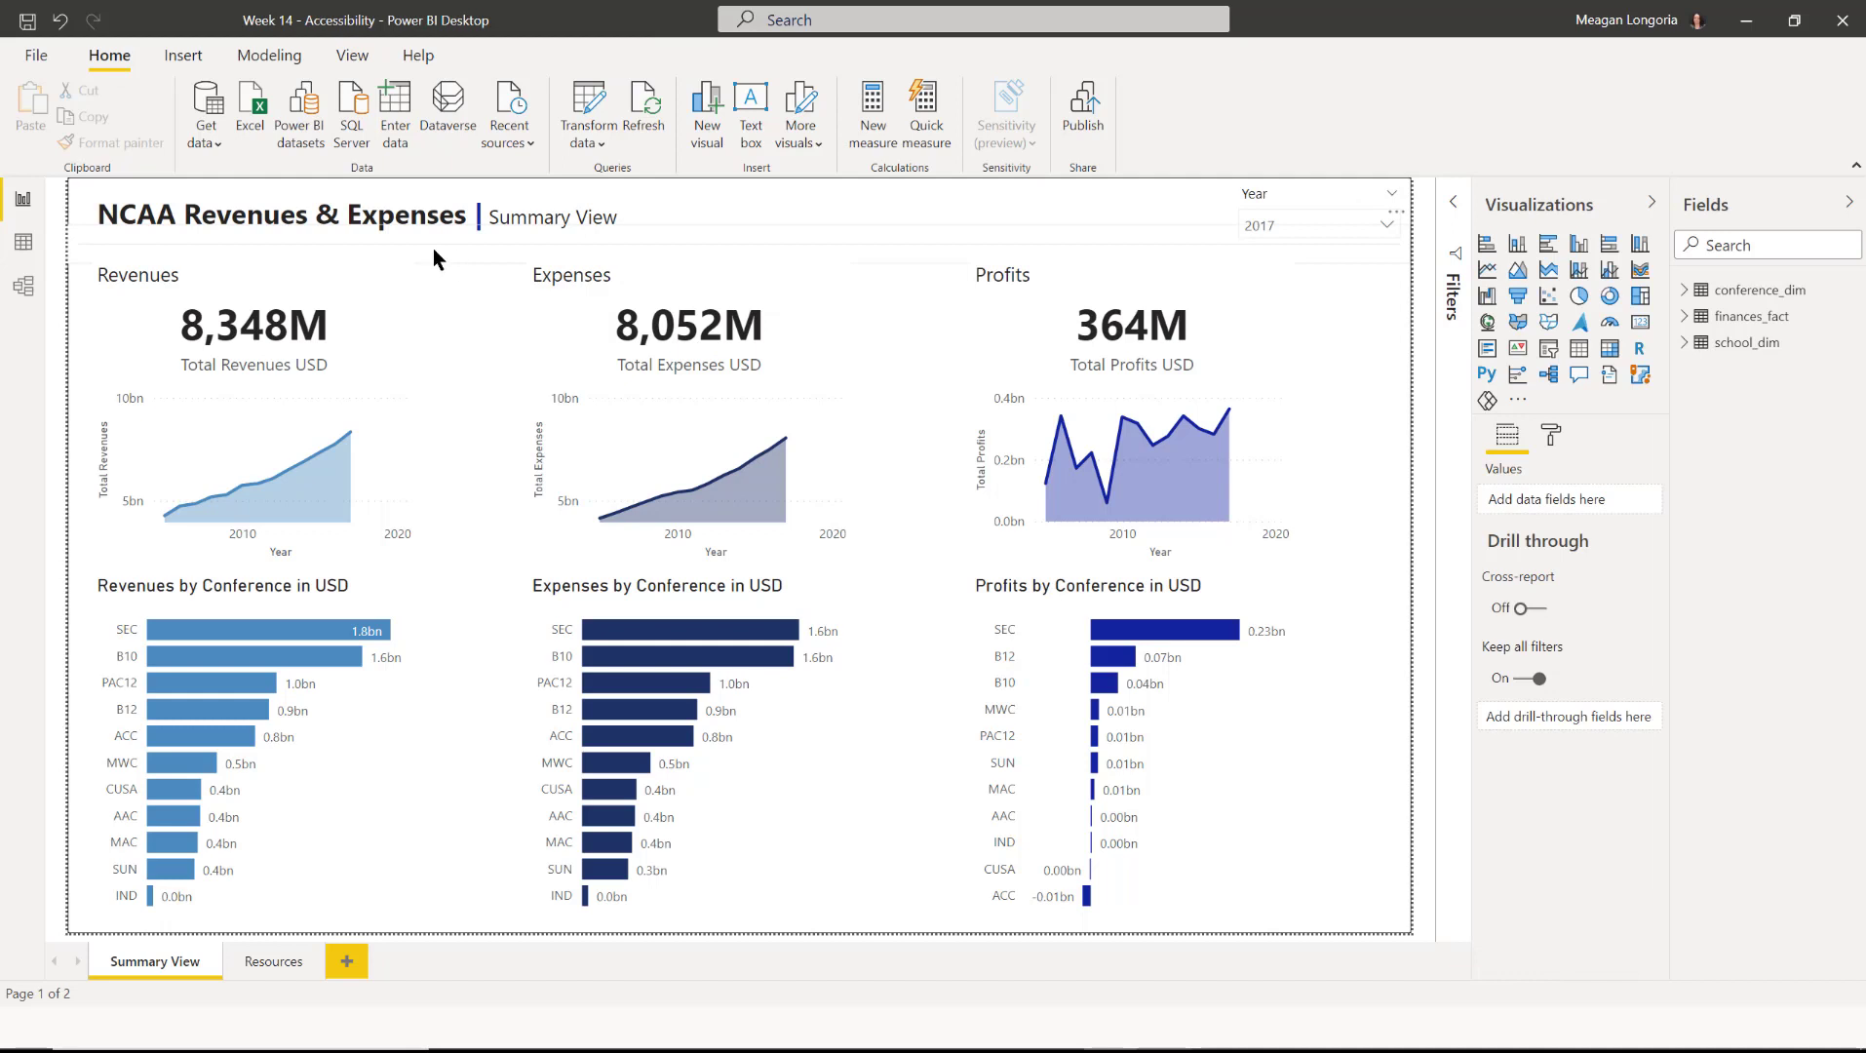
pyautogui.click(285, 252)
pyautogui.click(707, 200)
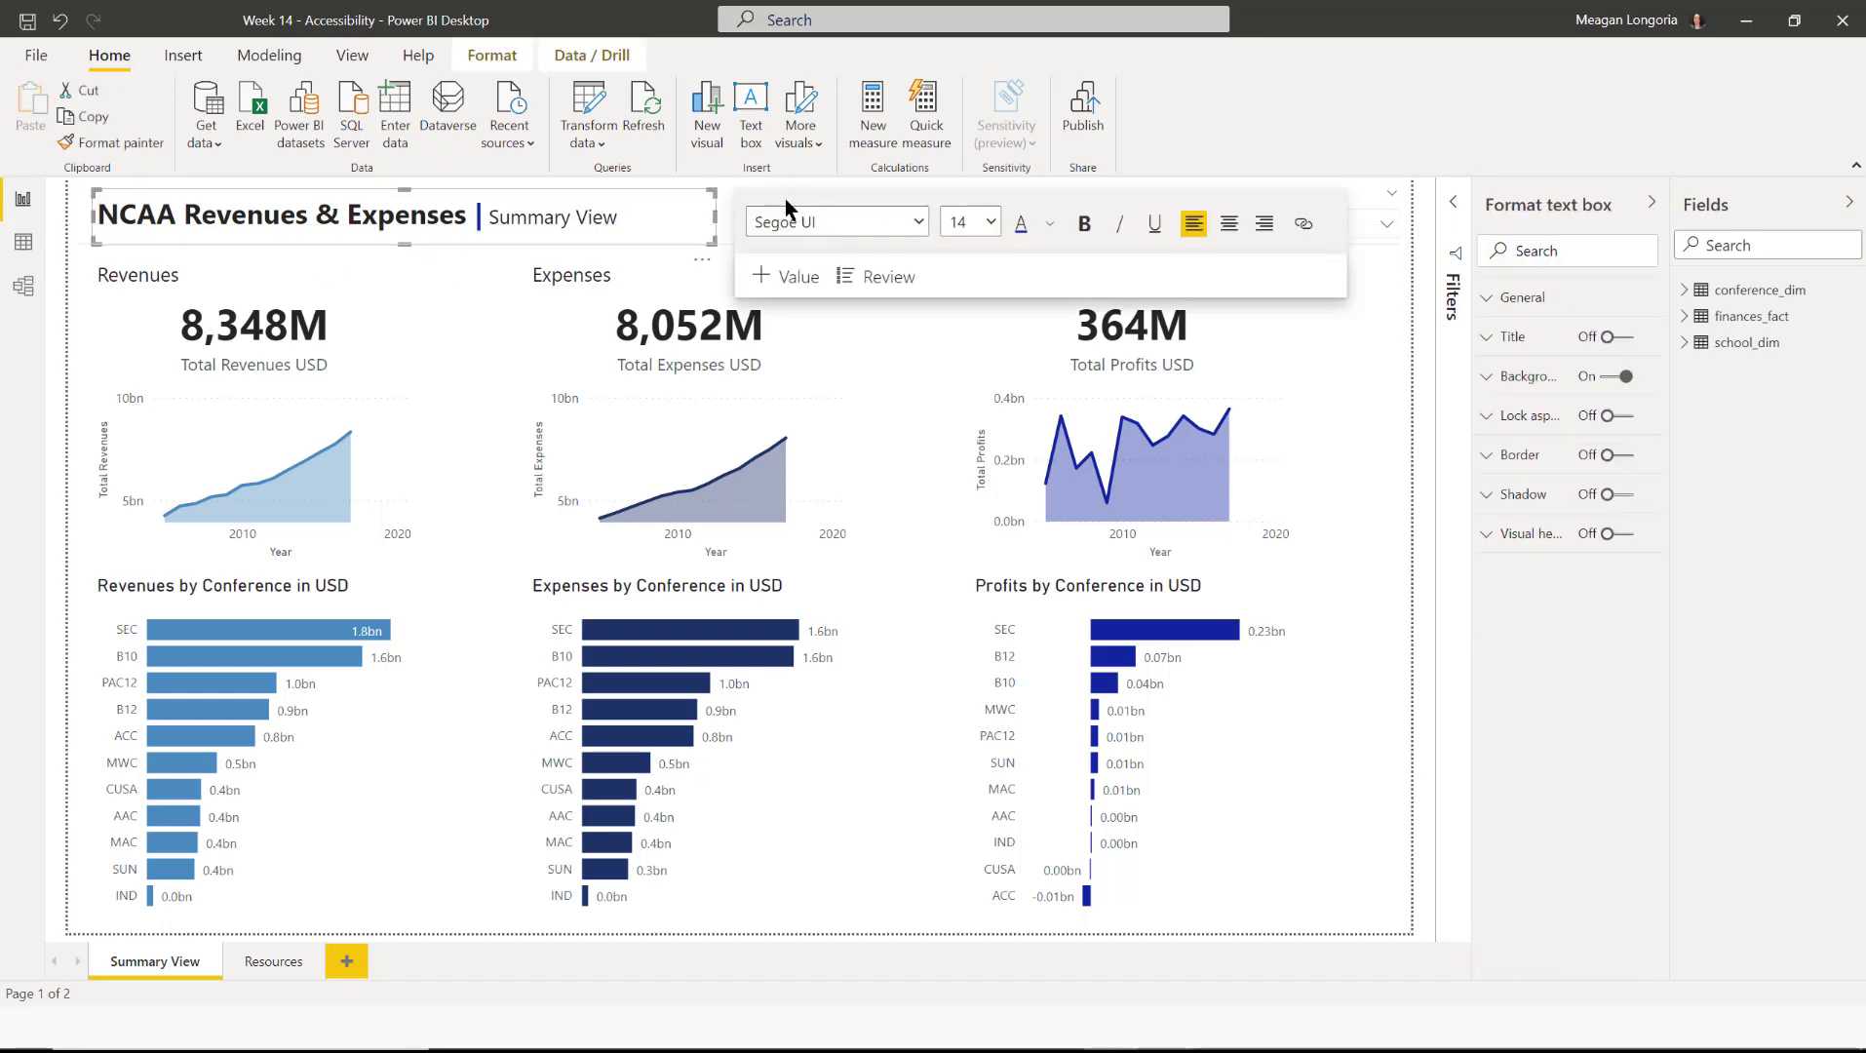
pyautogui.click(722, 202)
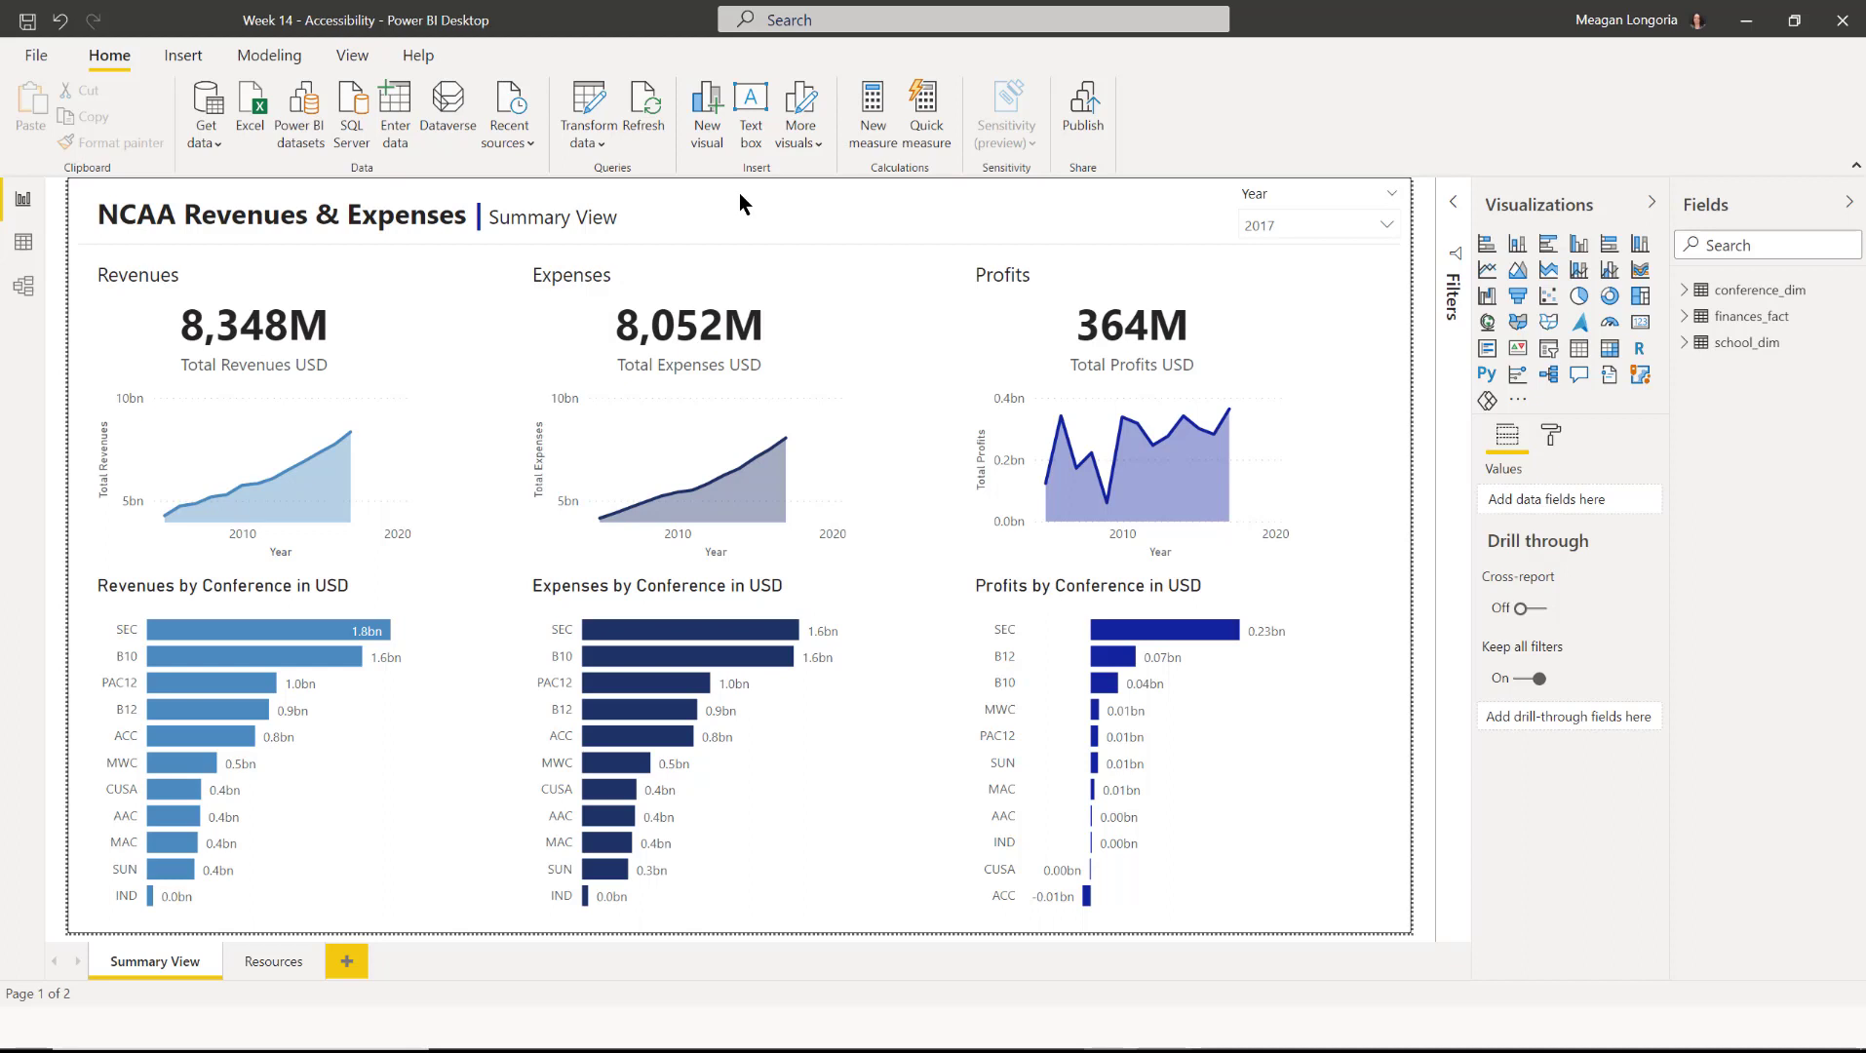
pyautogui.press('Tab')
pyautogui.press('Tab')
pyautogui.press('Tab')
pyautogui.press('Tab')
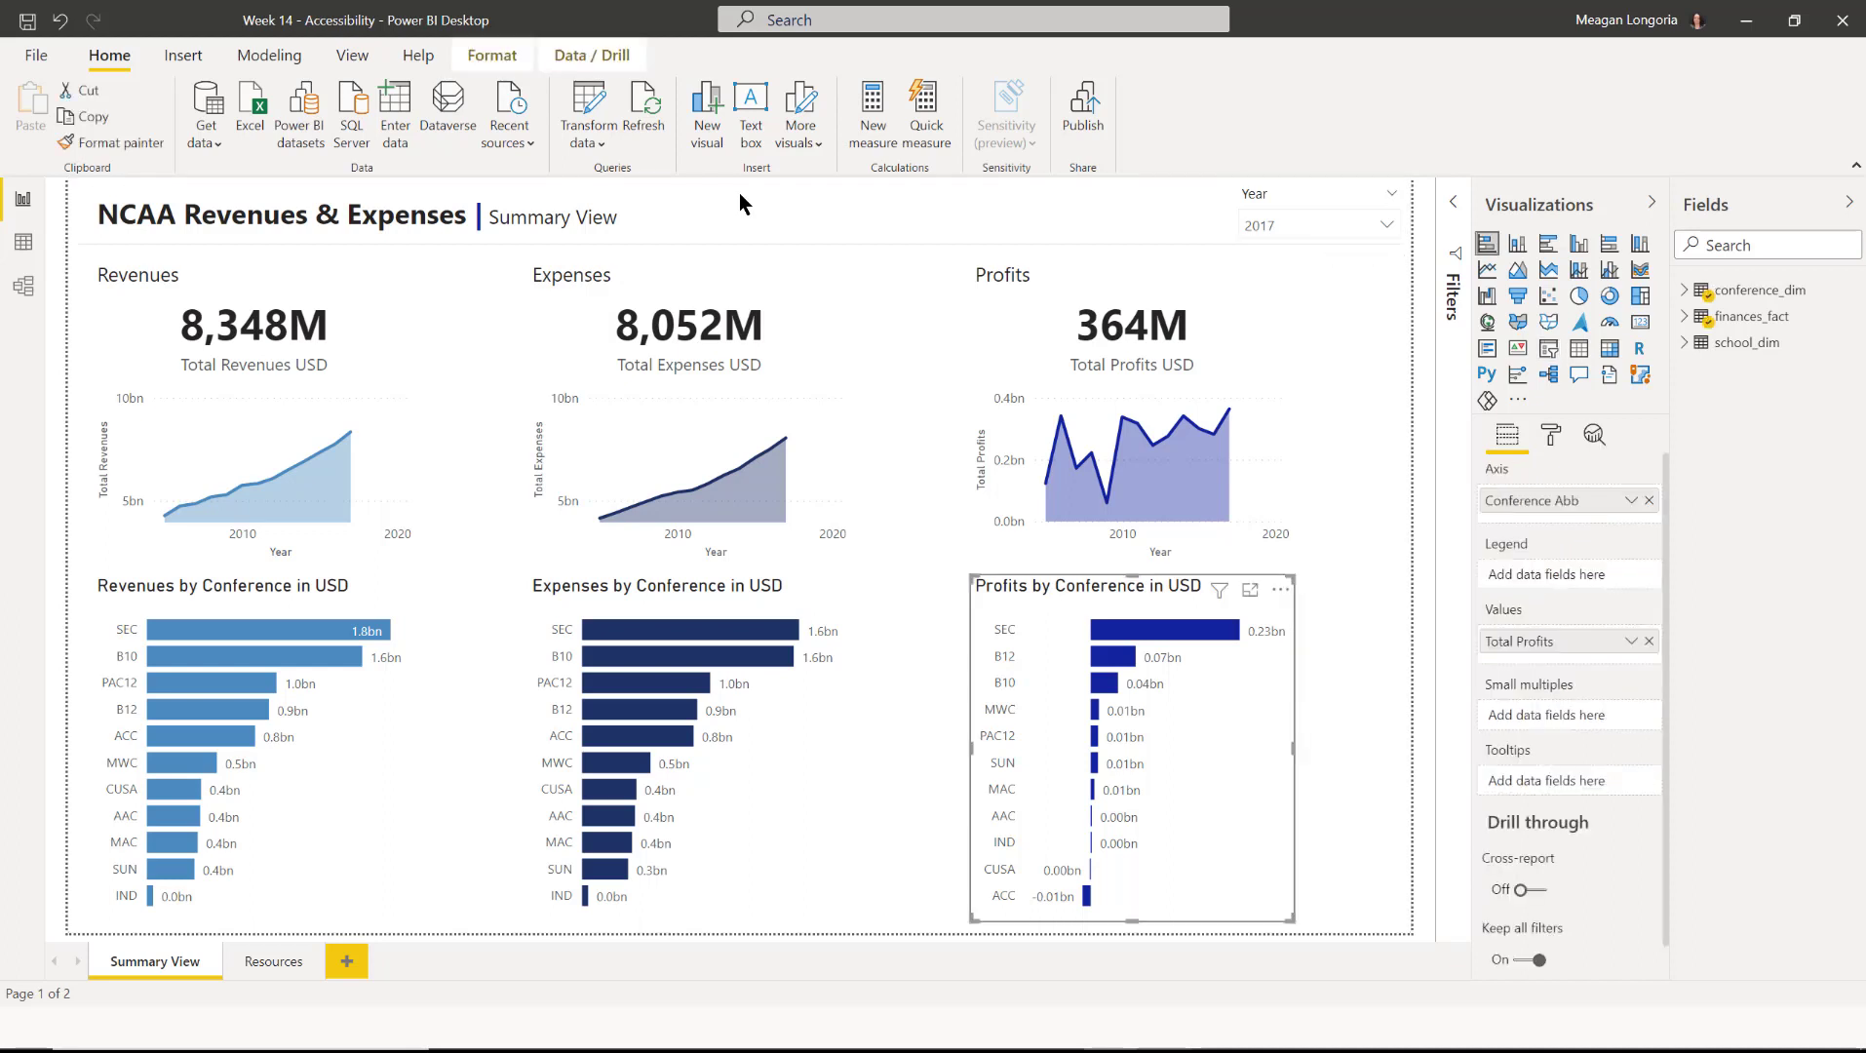
pyautogui.press('Tab')
pyautogui.press('Tab')
pyautogui.press('Tab')
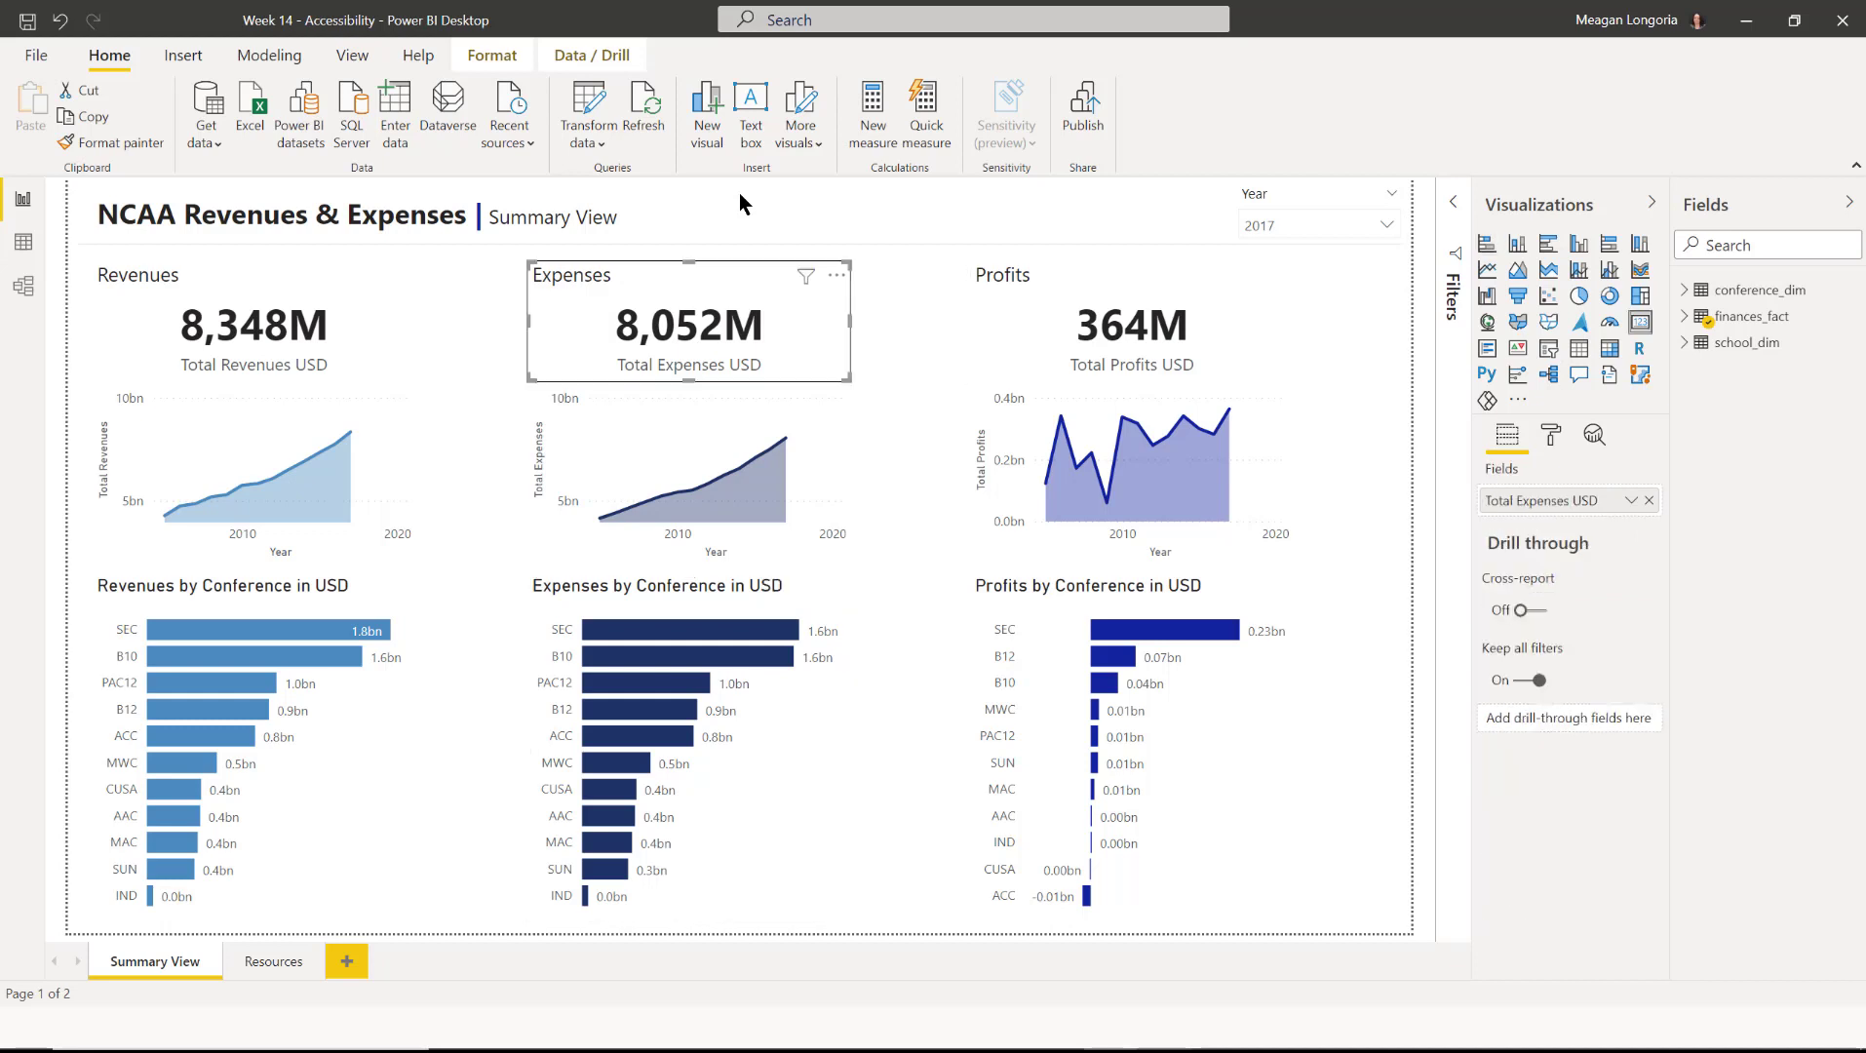
pyautogui.press('Tab')
pyautogui.press('Tab')
pyautogui.press('Tab')
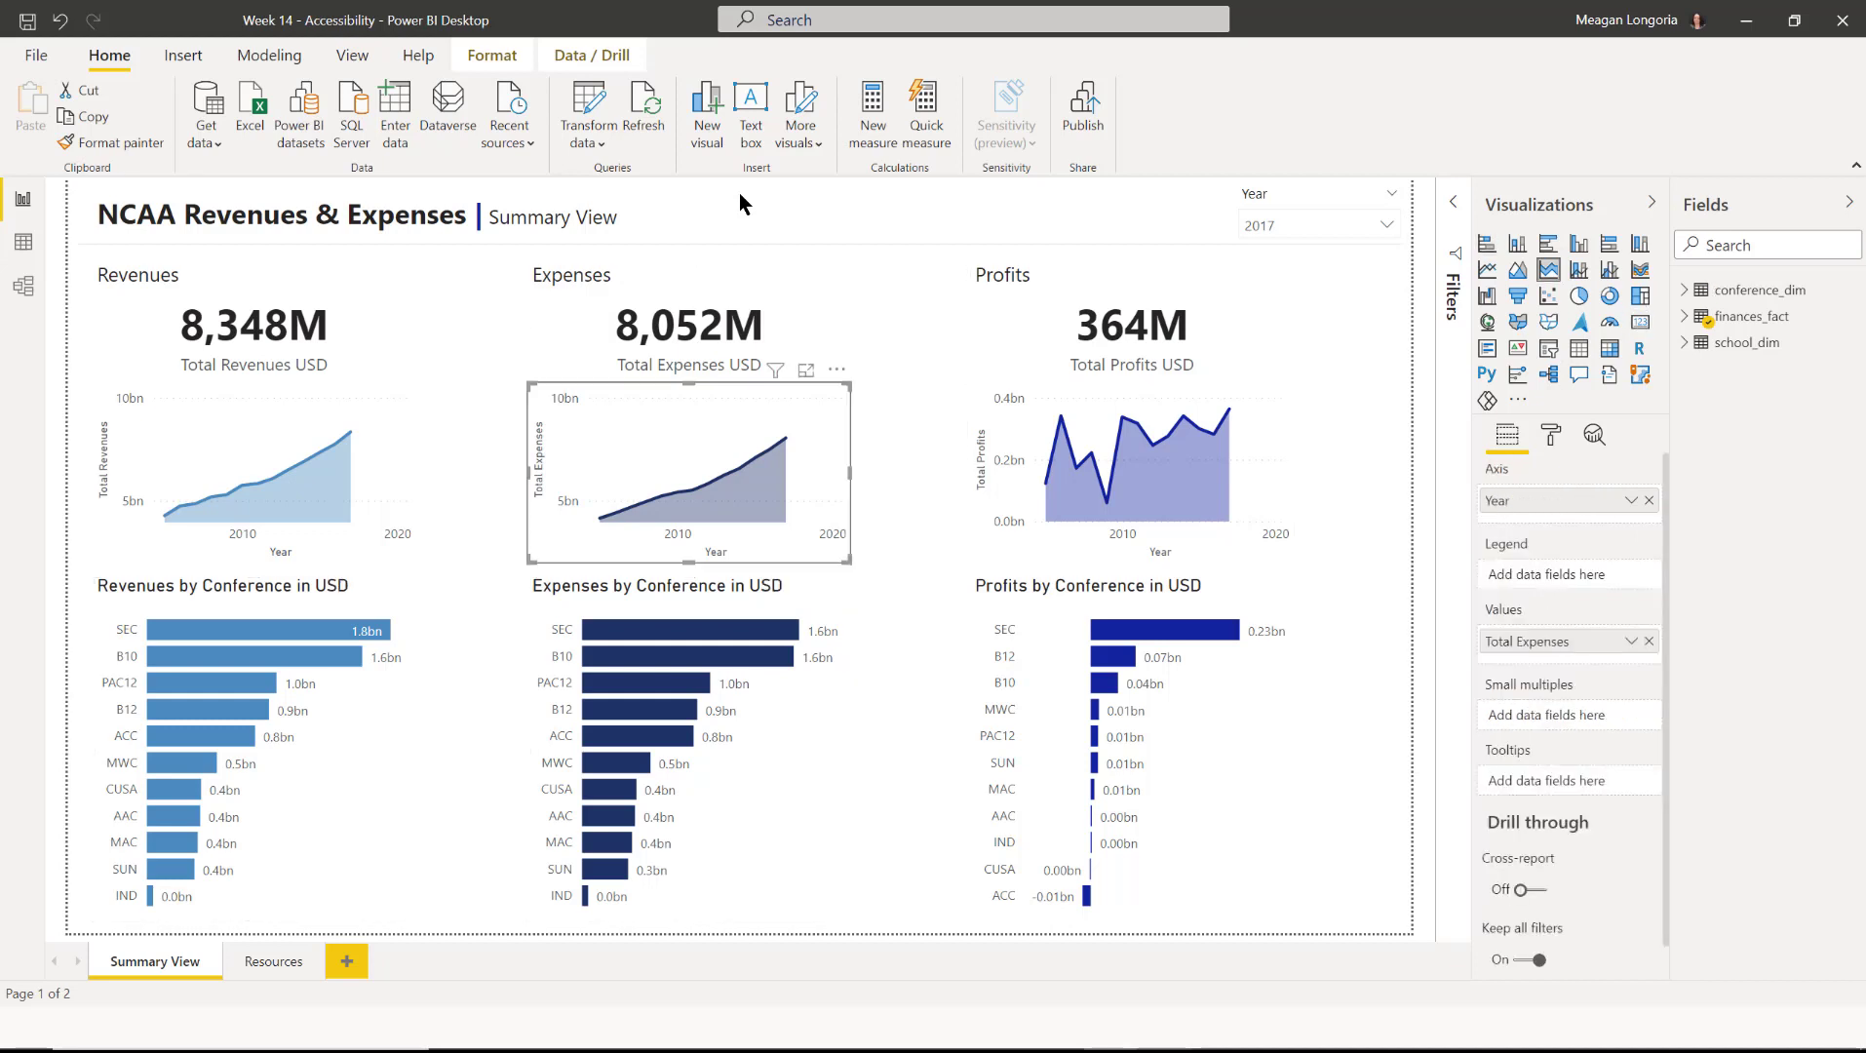
pyautogui.press('Tab')
pyautogui.press('Tab')
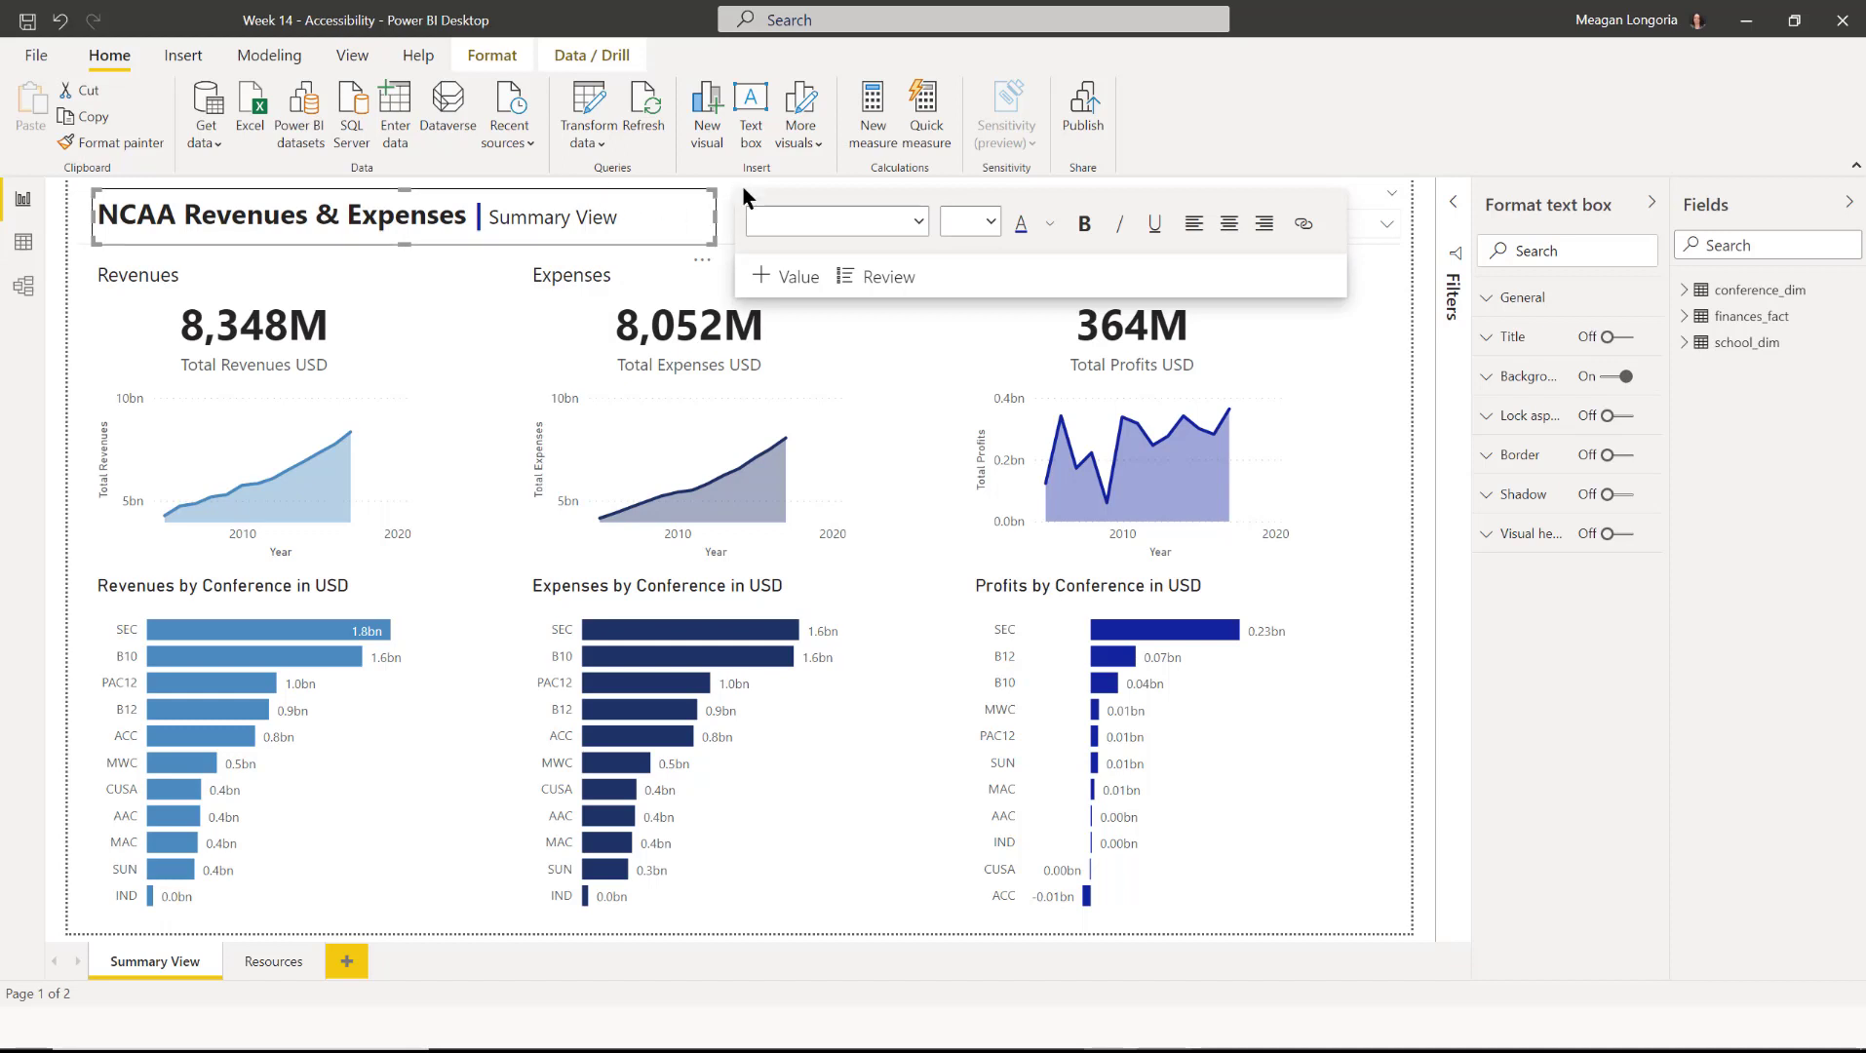
# Show the Selection pane's tab order and move the title text box to first place.
pyautogui.click(355, 56)
pyautogui.click(954, 94)
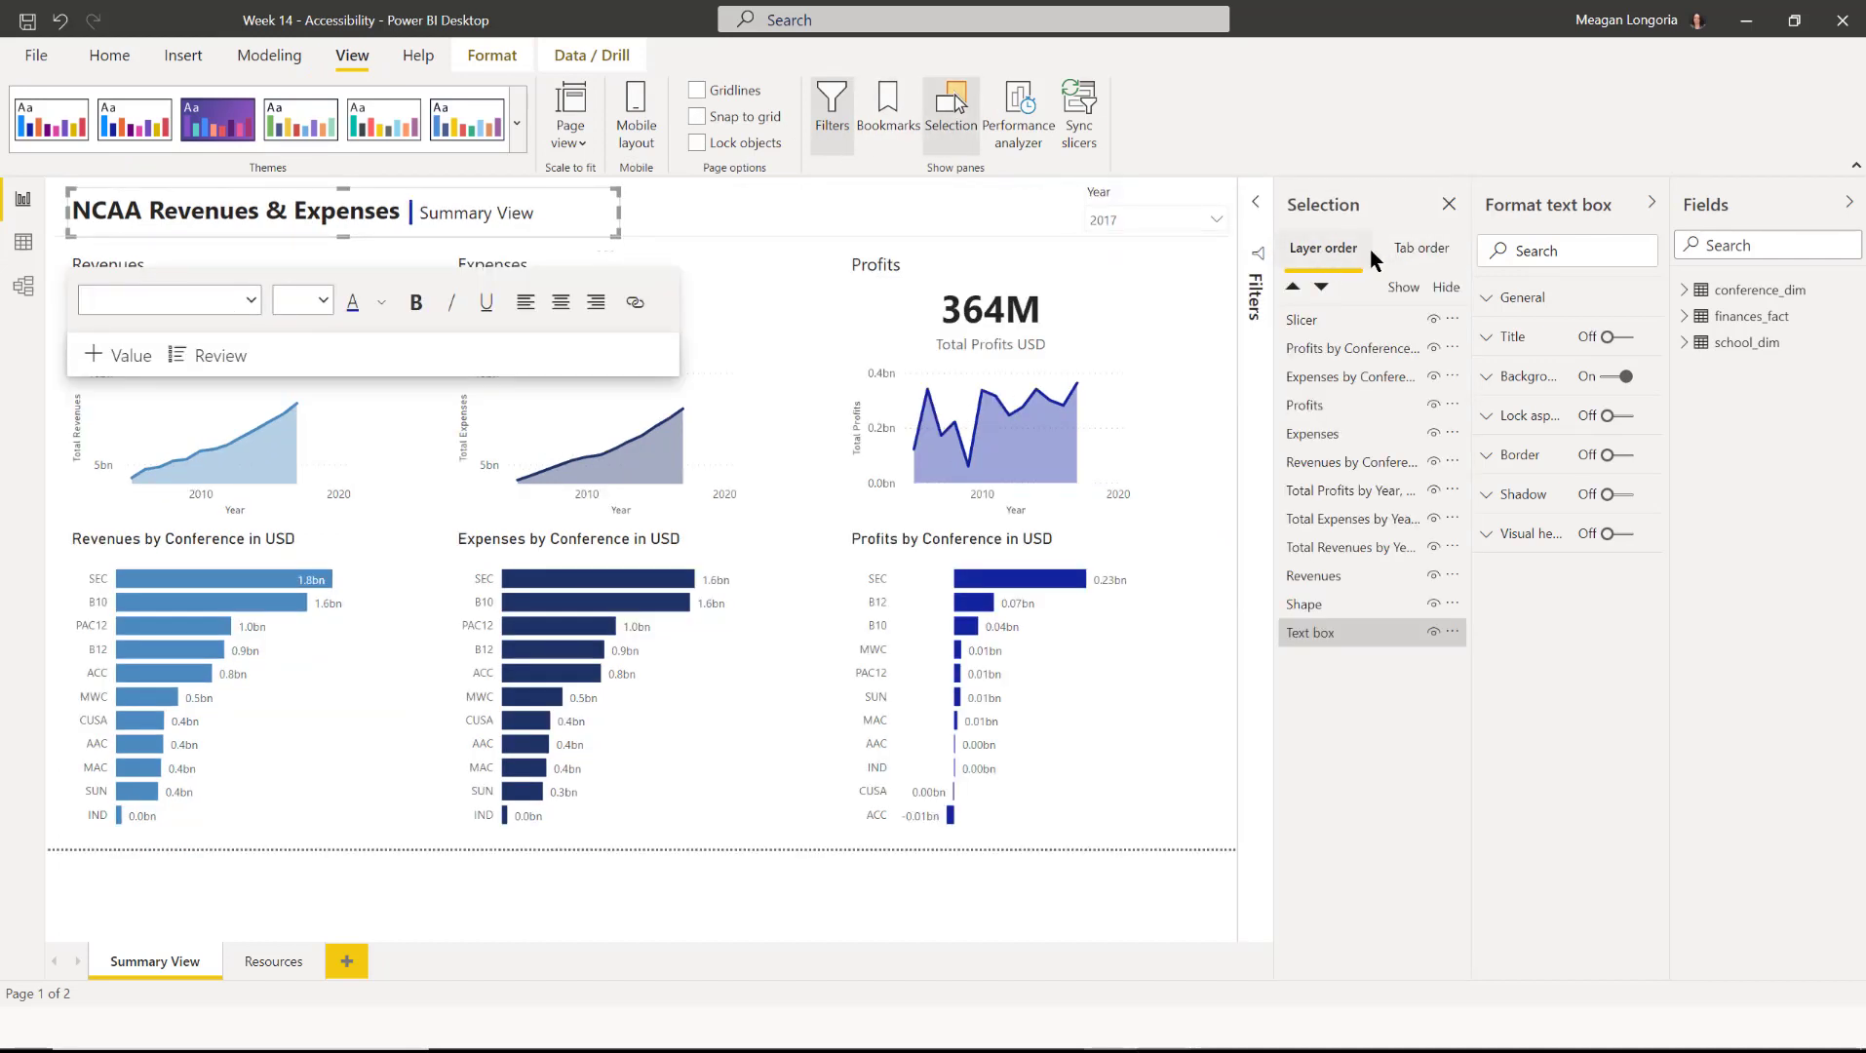
pyautogui.click(1404, 250)
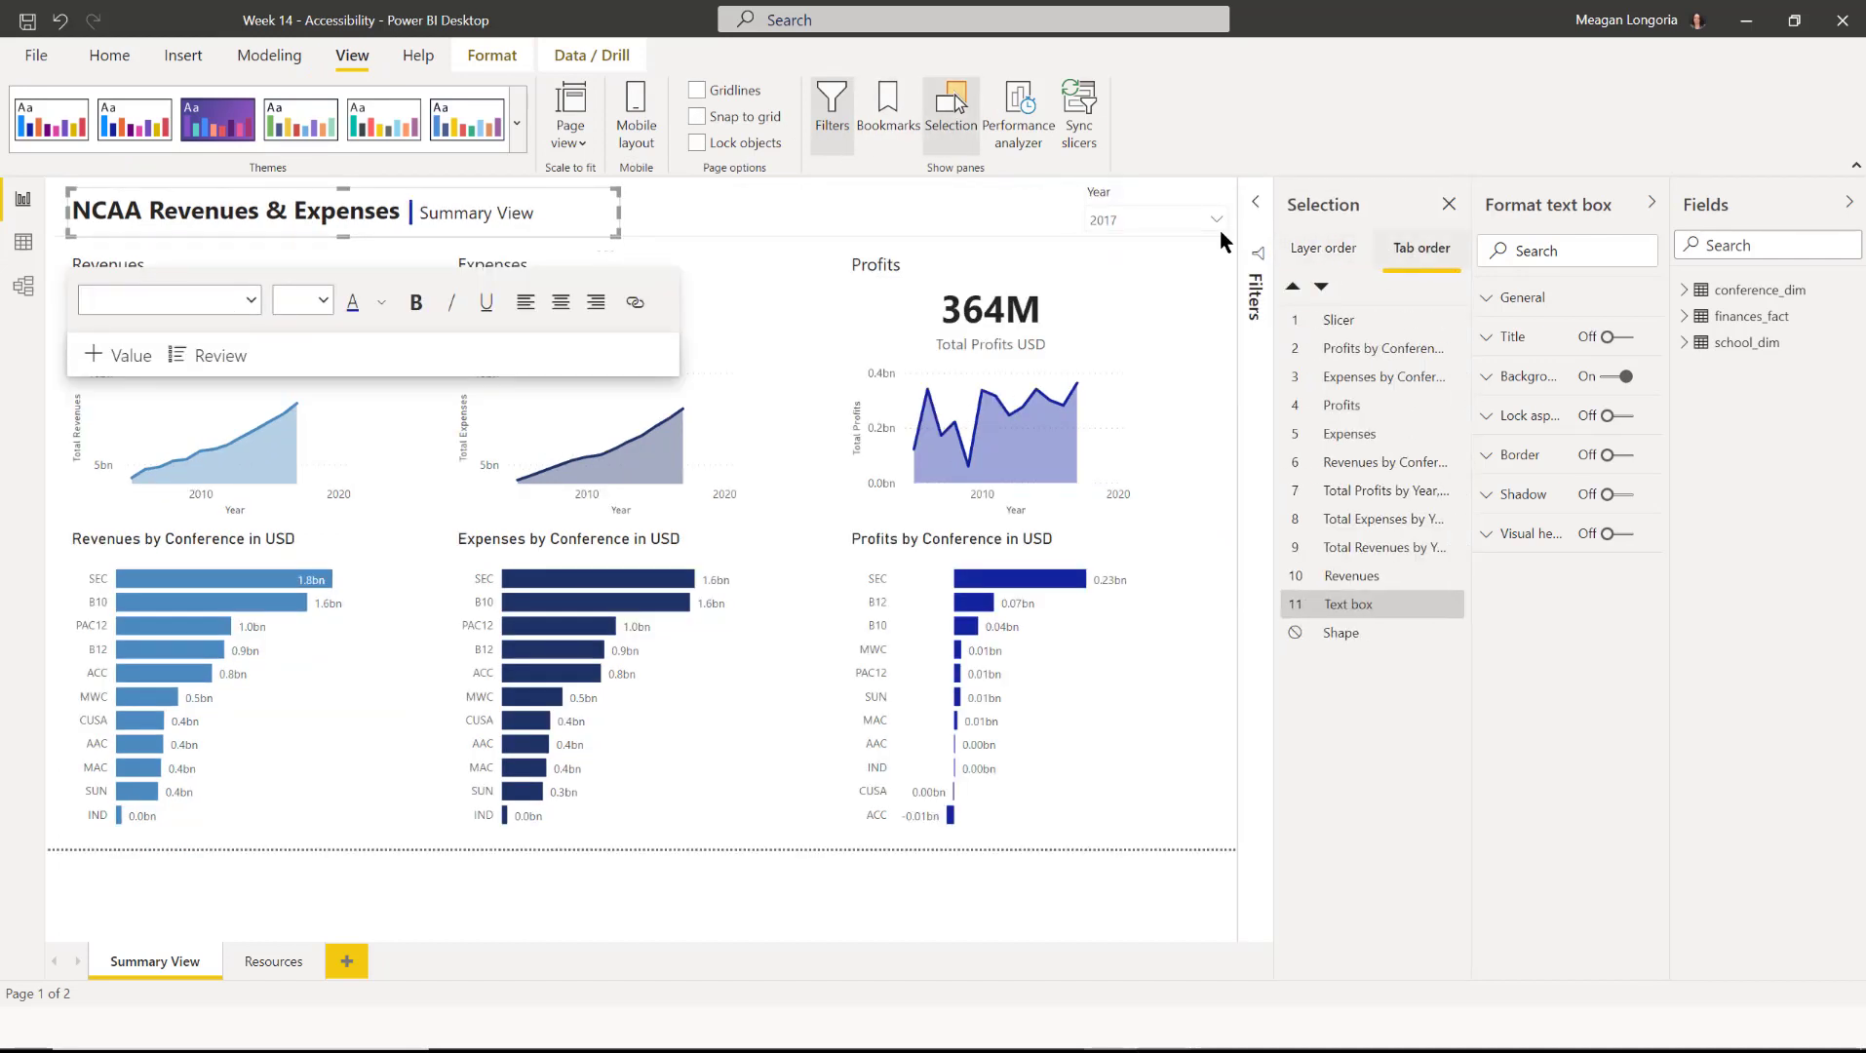
pyautogui.moveTo(1349, 616); pyautogui.dragTo(1358, 322)
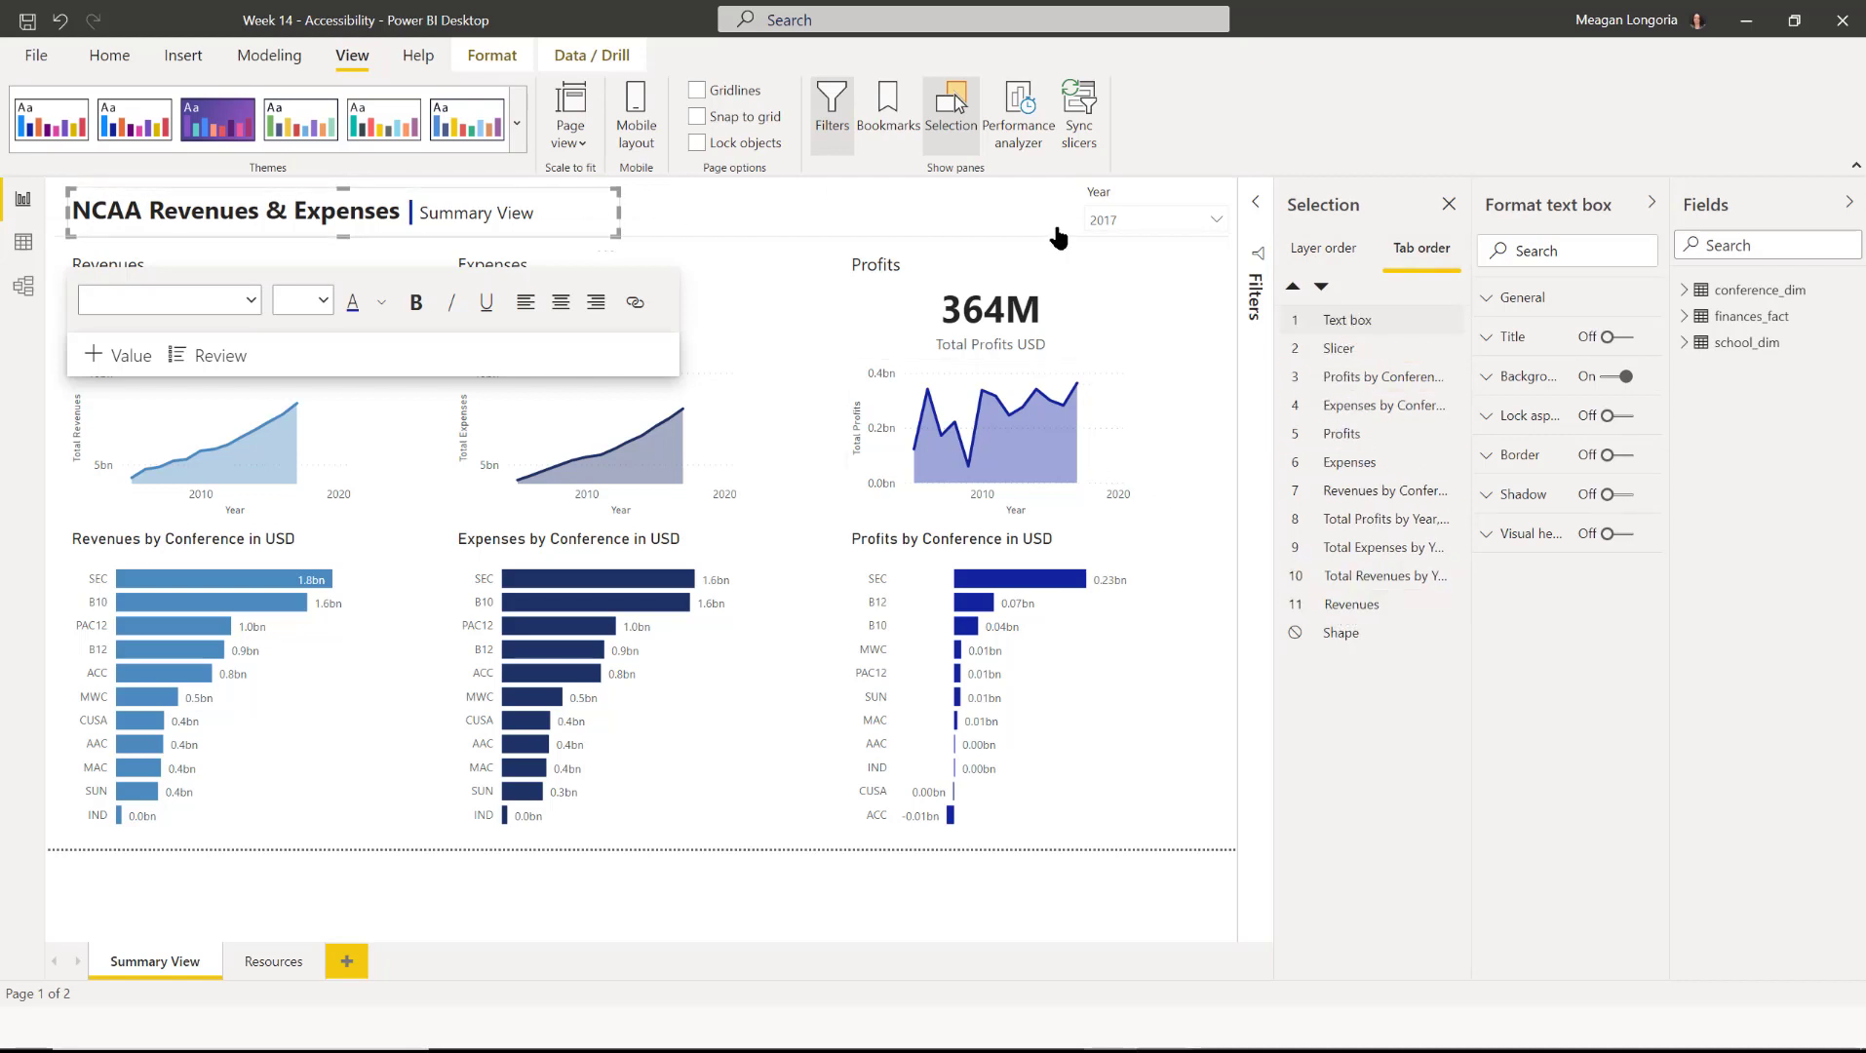
# Order the Revenues card, area chart and conference chart, then the Expenses card and area chart.
pyautogui.click(1140, 185)
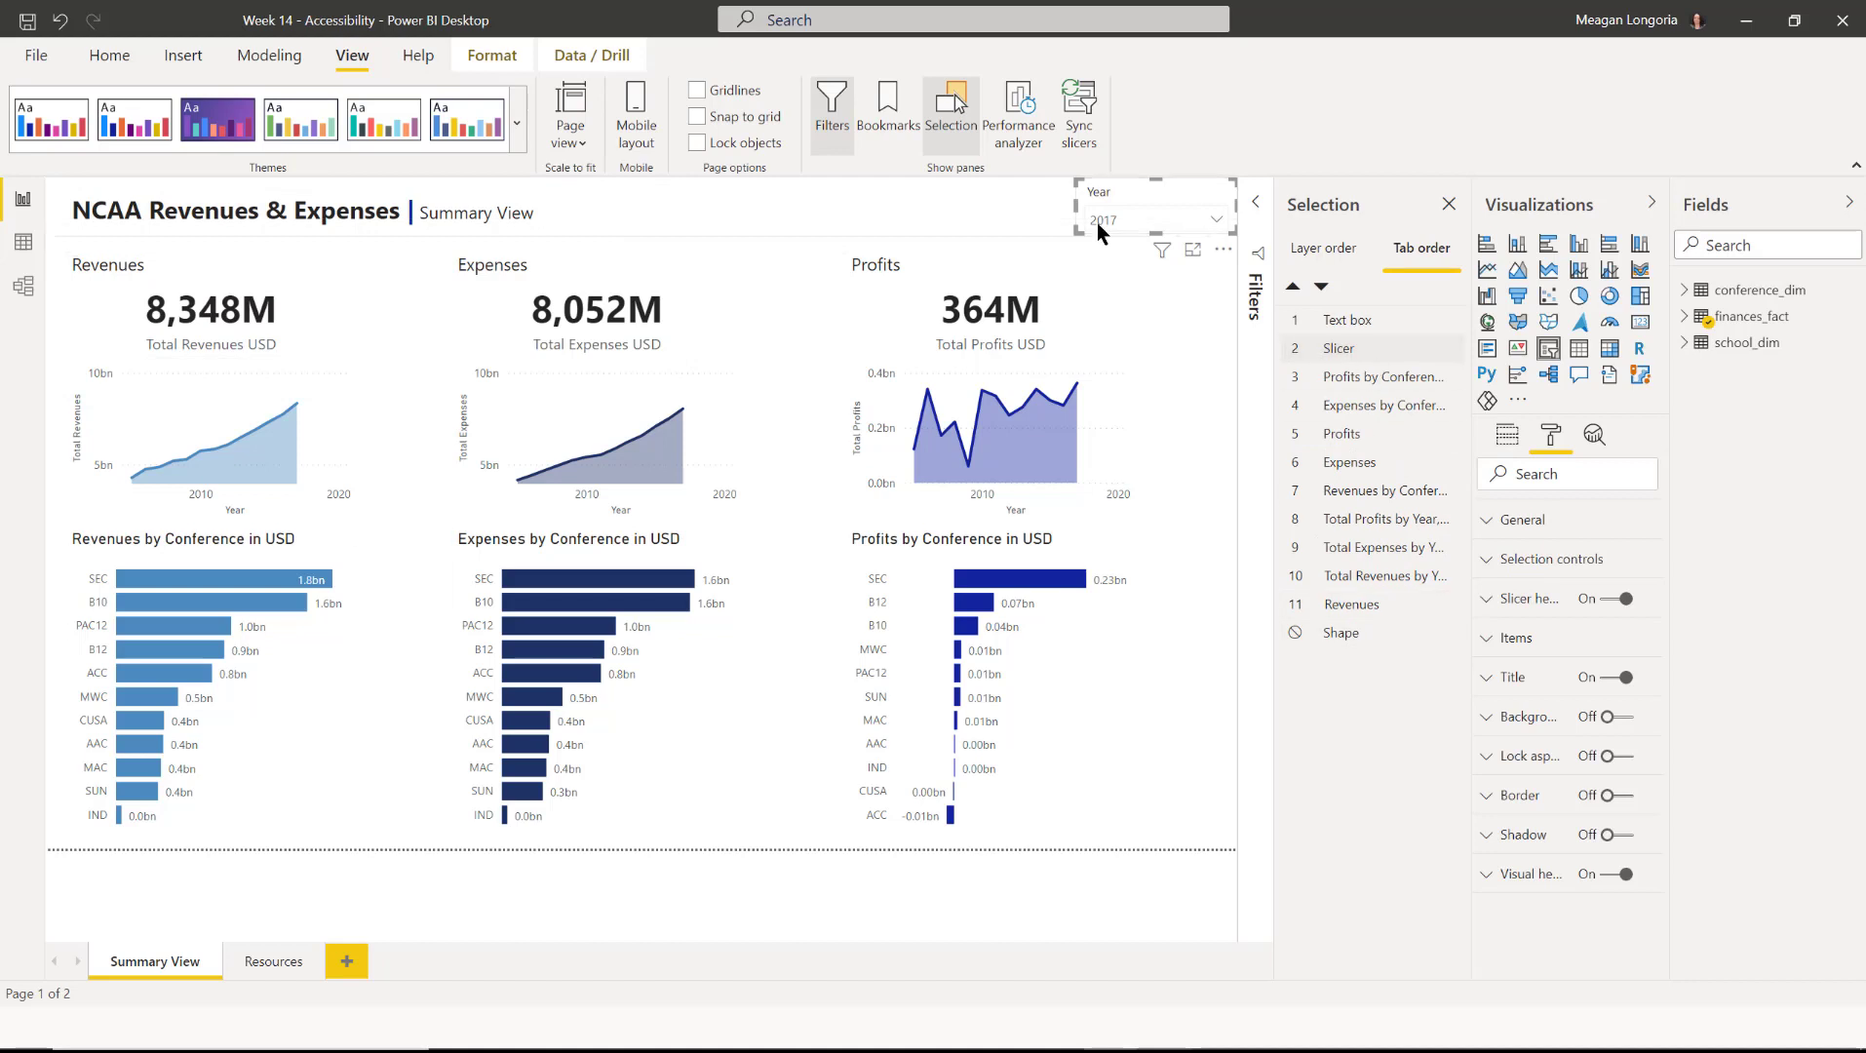
pyautogui.click(162, 277)
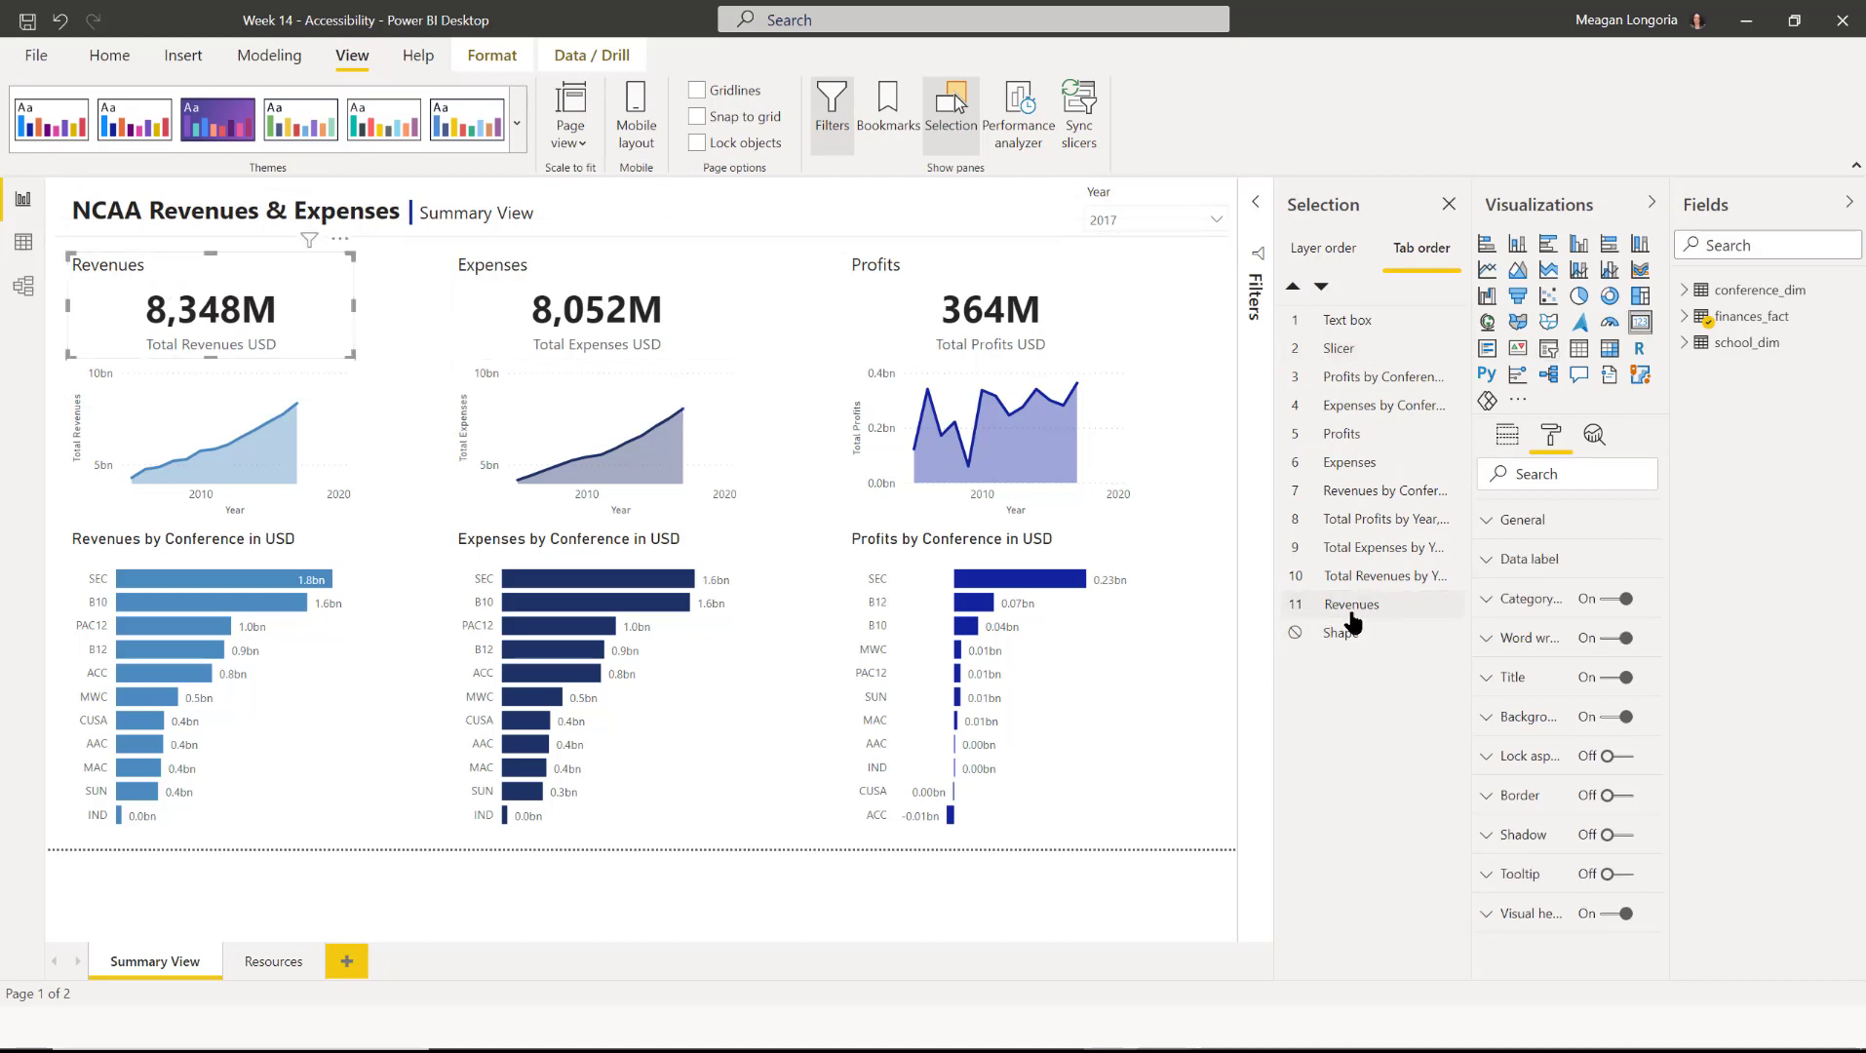
pyautogui.moveTo(1353, 607); pyautogui.dragTo(1354, 380)
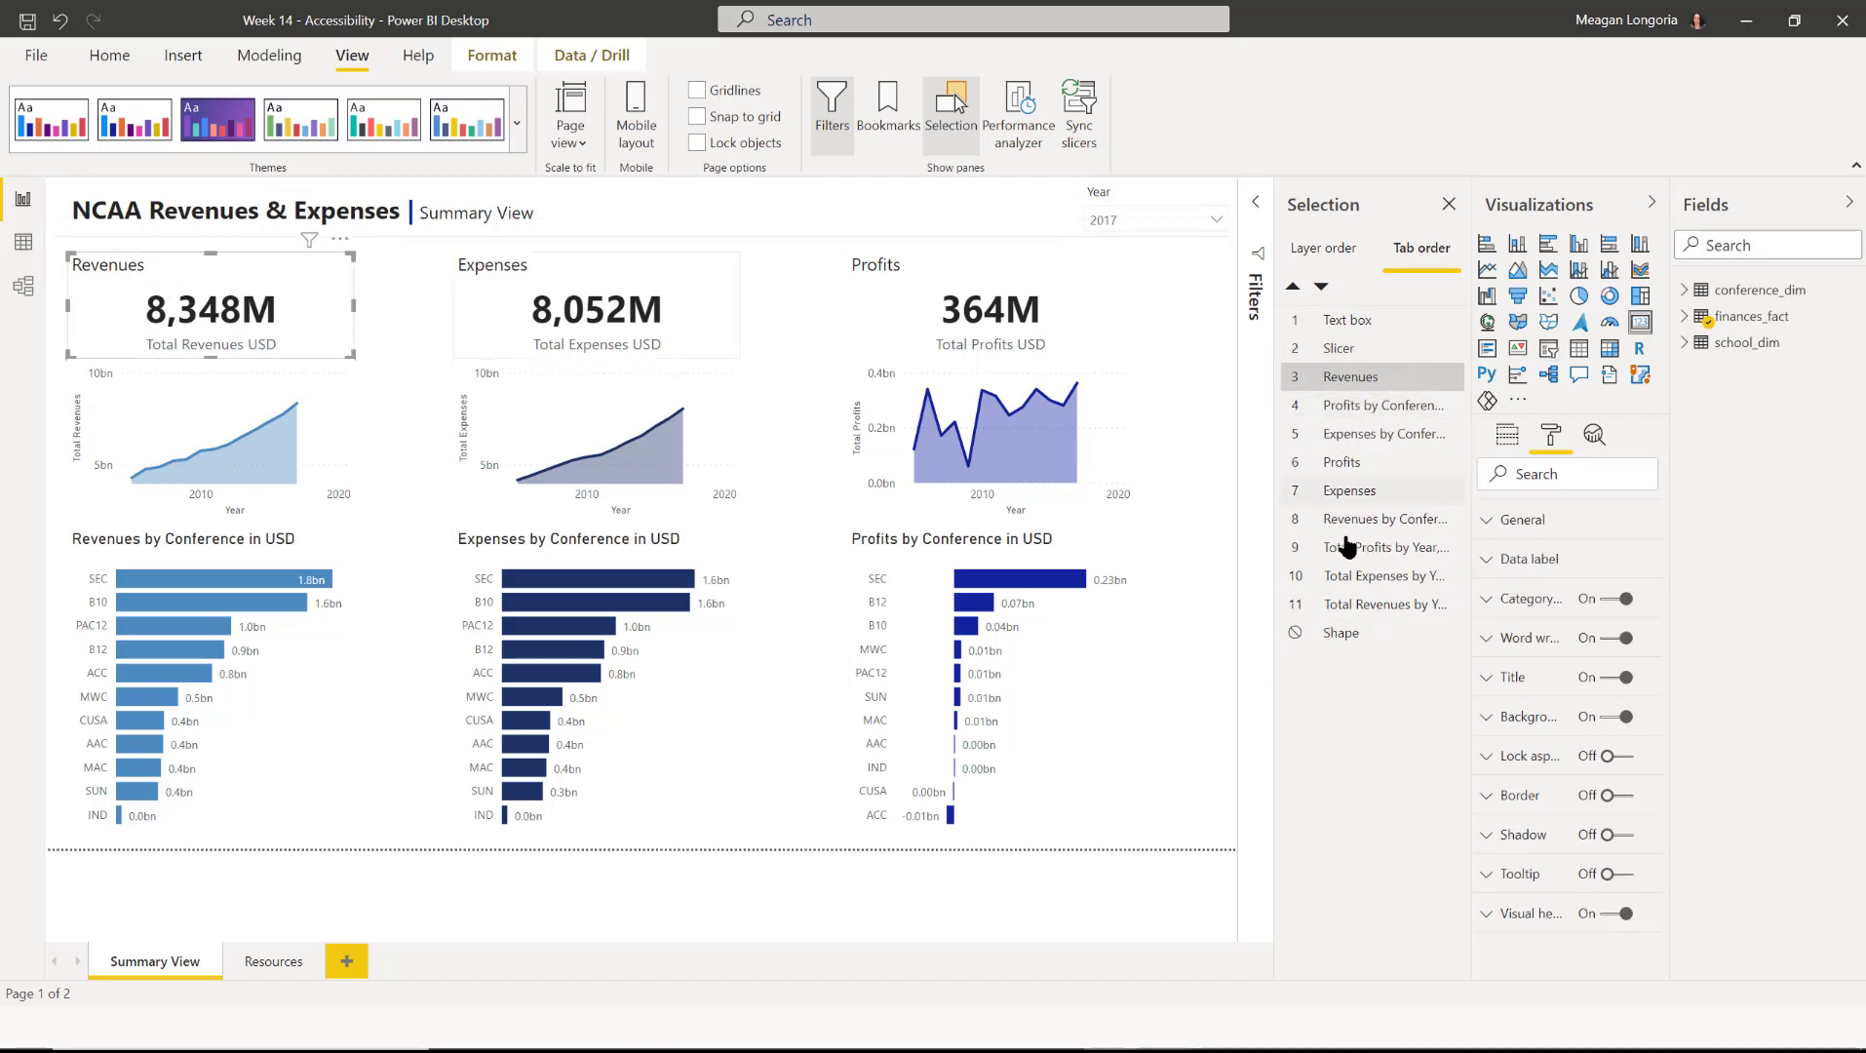
pyautogui.moveTo(1348, 610); pyautogui.dragTo(1334, 410)
pyautogui.moveTo(1348, 544); pyautogui.dragTo(1364, 426)
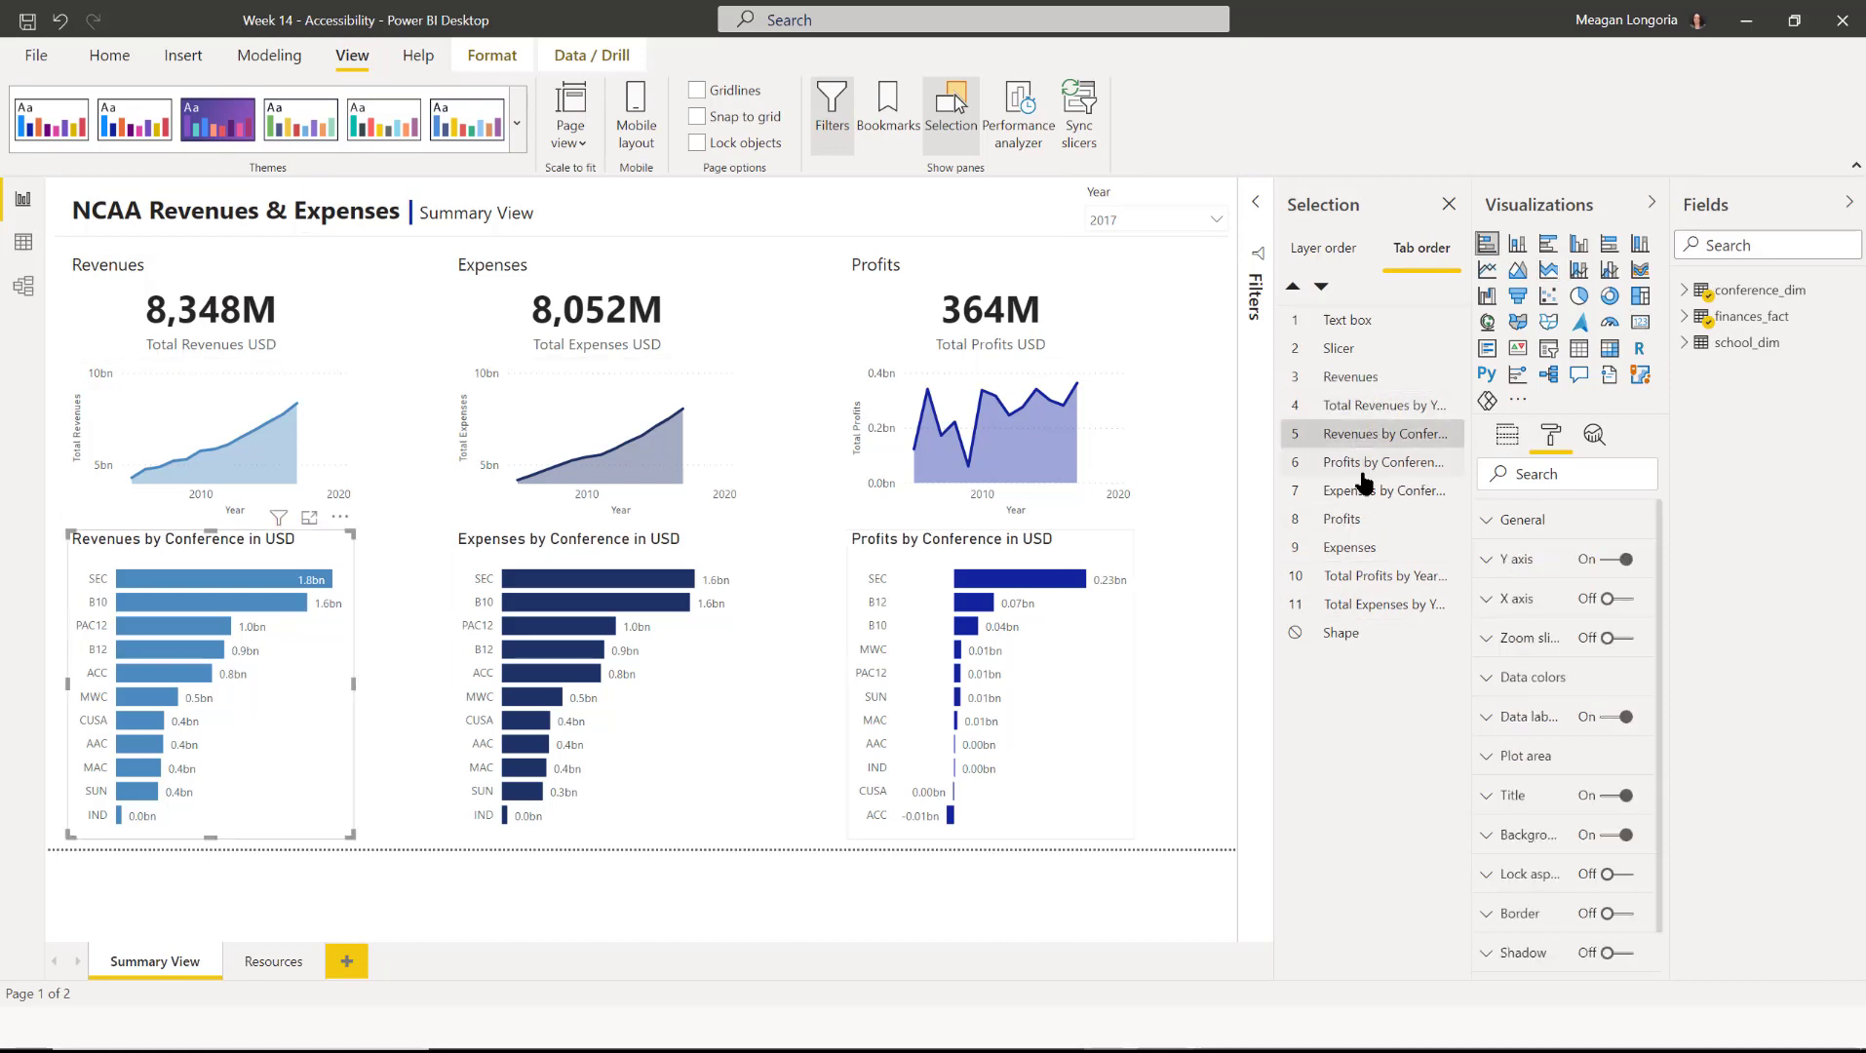
pyautogui.moveTo(1363, 547); pyautogui.dragTo(1363, 463)
pyautogui.moveTo(1384, 603)
pyautogui.mouseDown()
pyautogui.moveTo(1374, 491)
pyautogui.moveTo(1345, 554)
pyautogui.moveTo(1361, 598)
pyautogui.moveTo(1362, 578)
pyautogui.mouseUp()
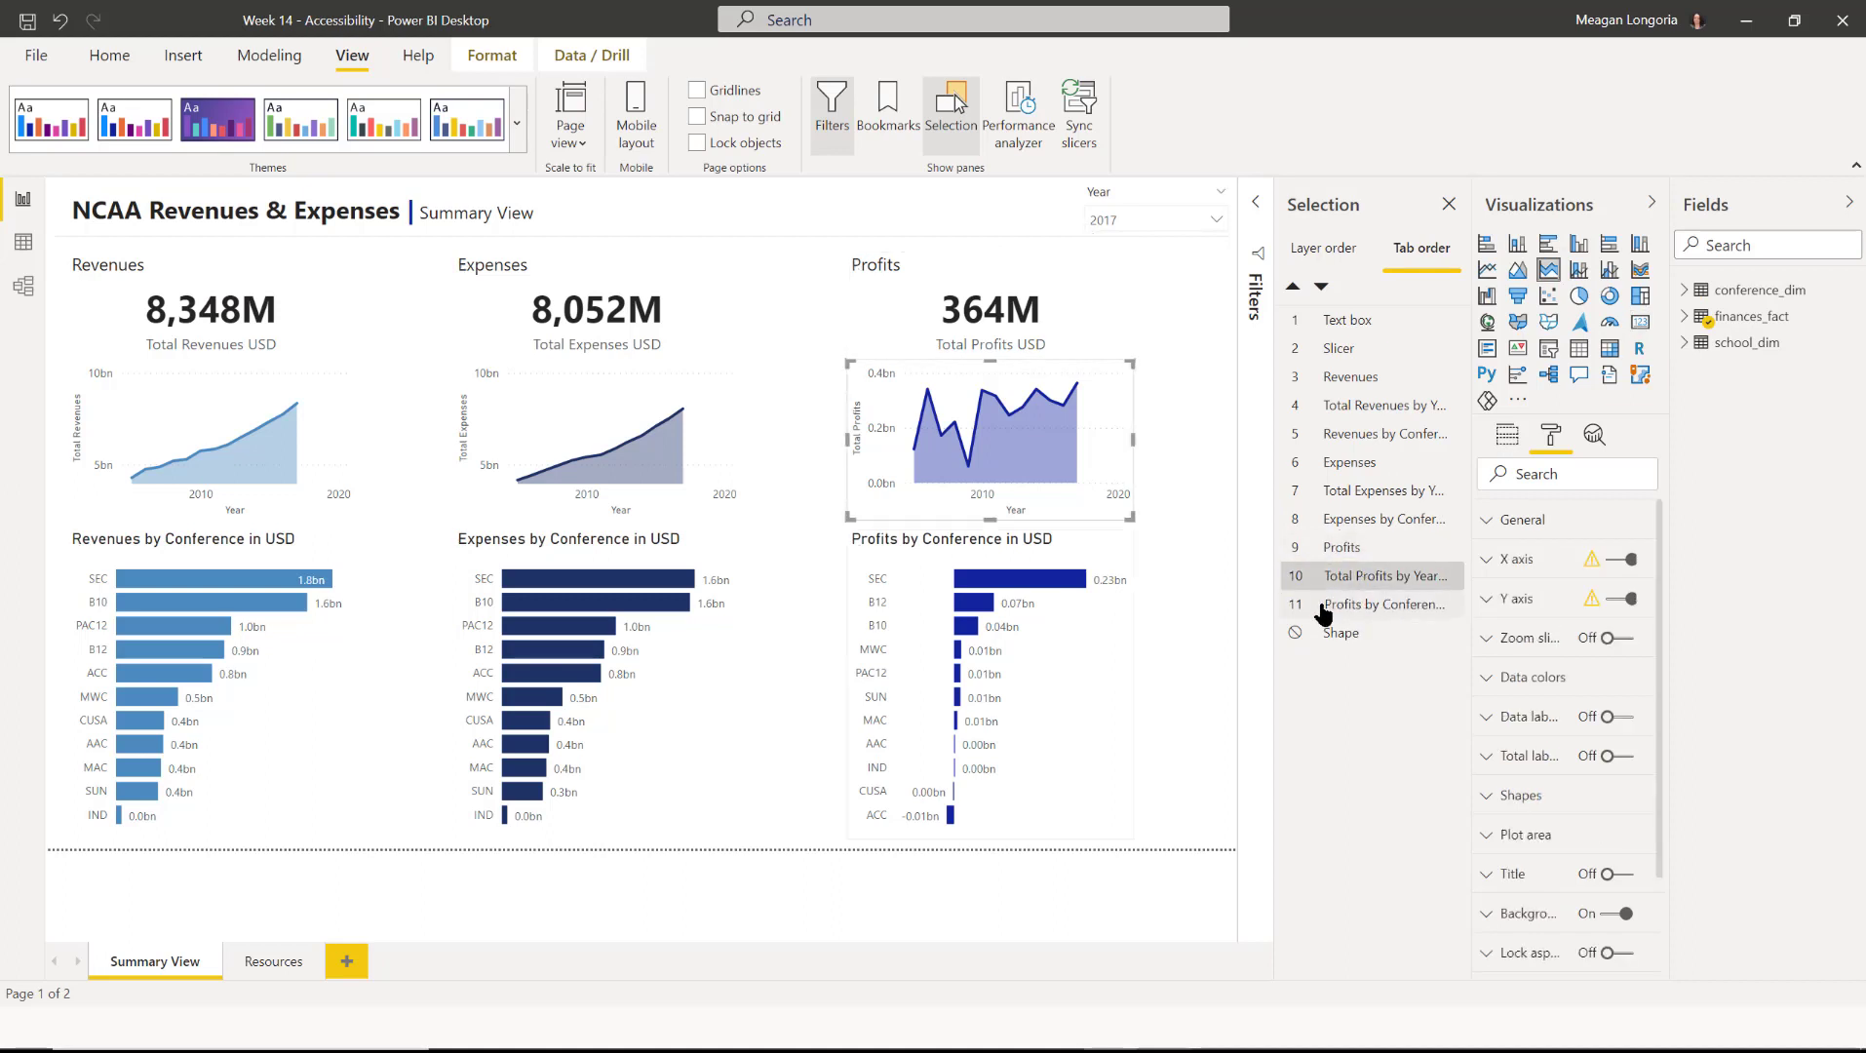
pyautogui.click(1029, 243)
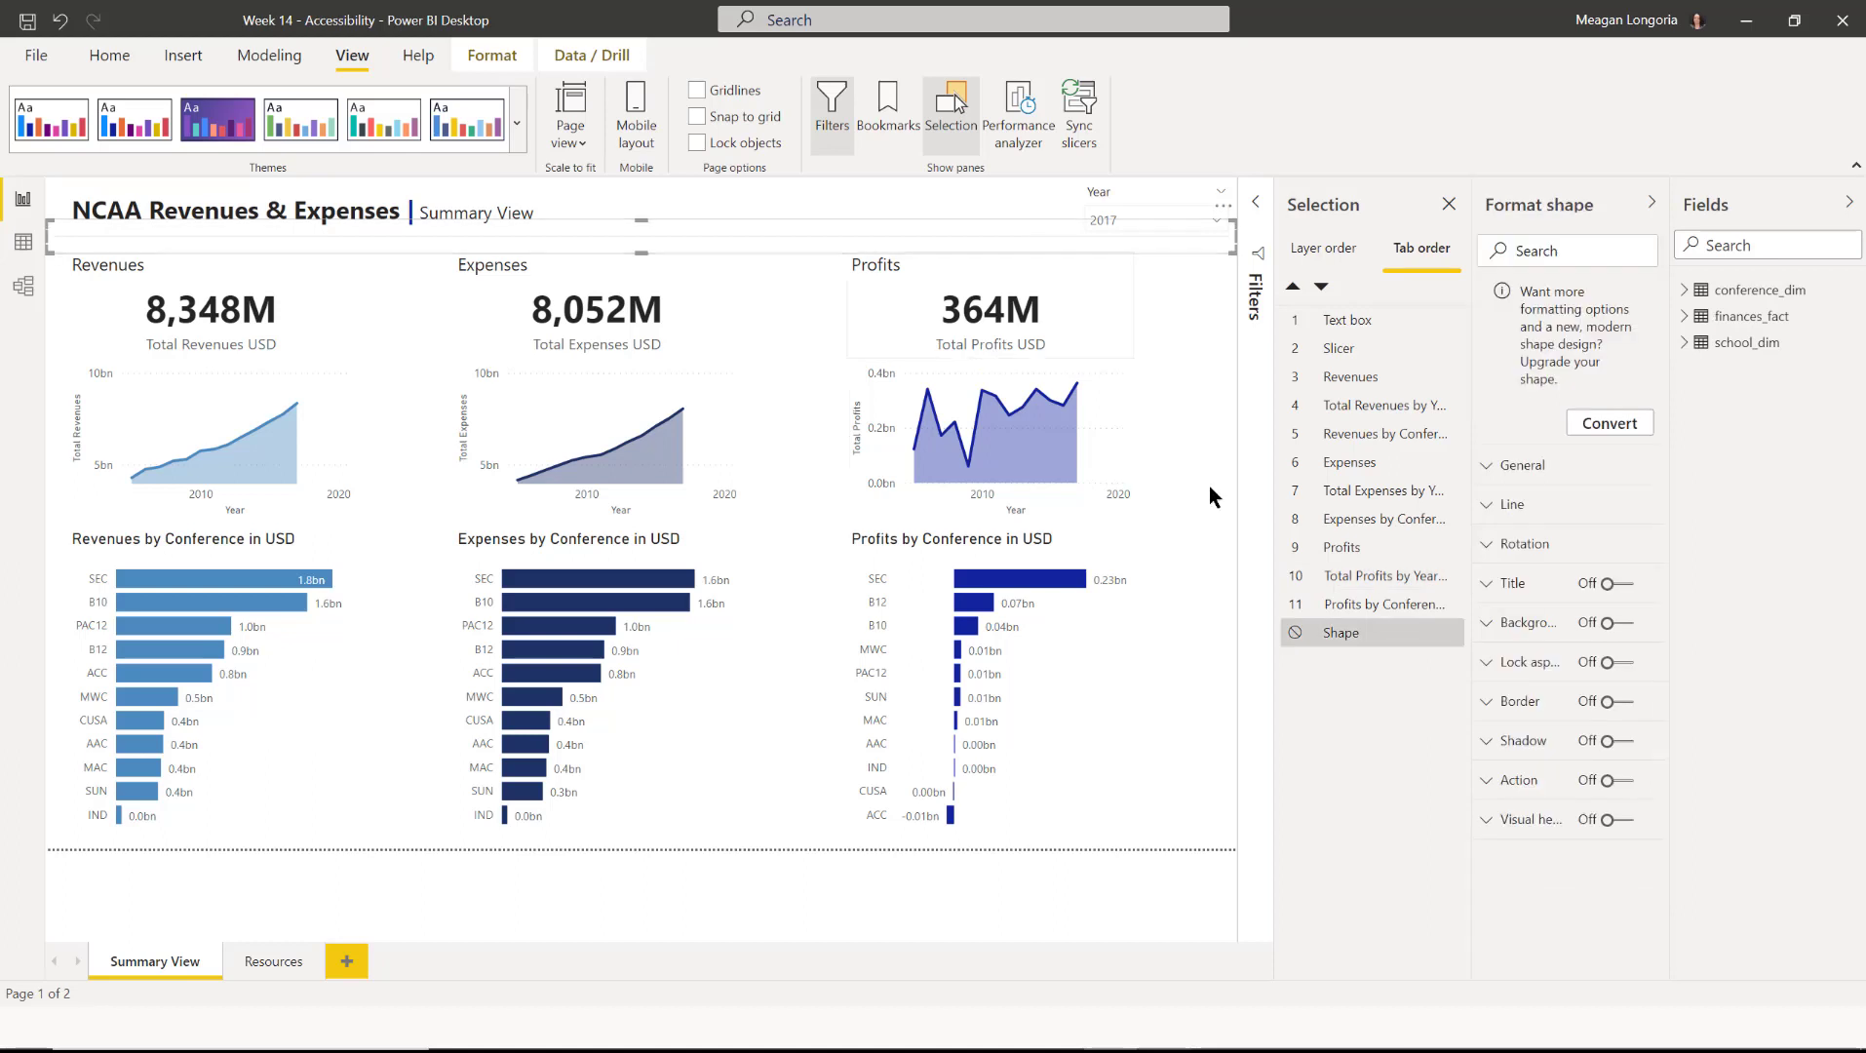
pyautogui.click(1301, 633)
pyautogui.click(1294, 636)
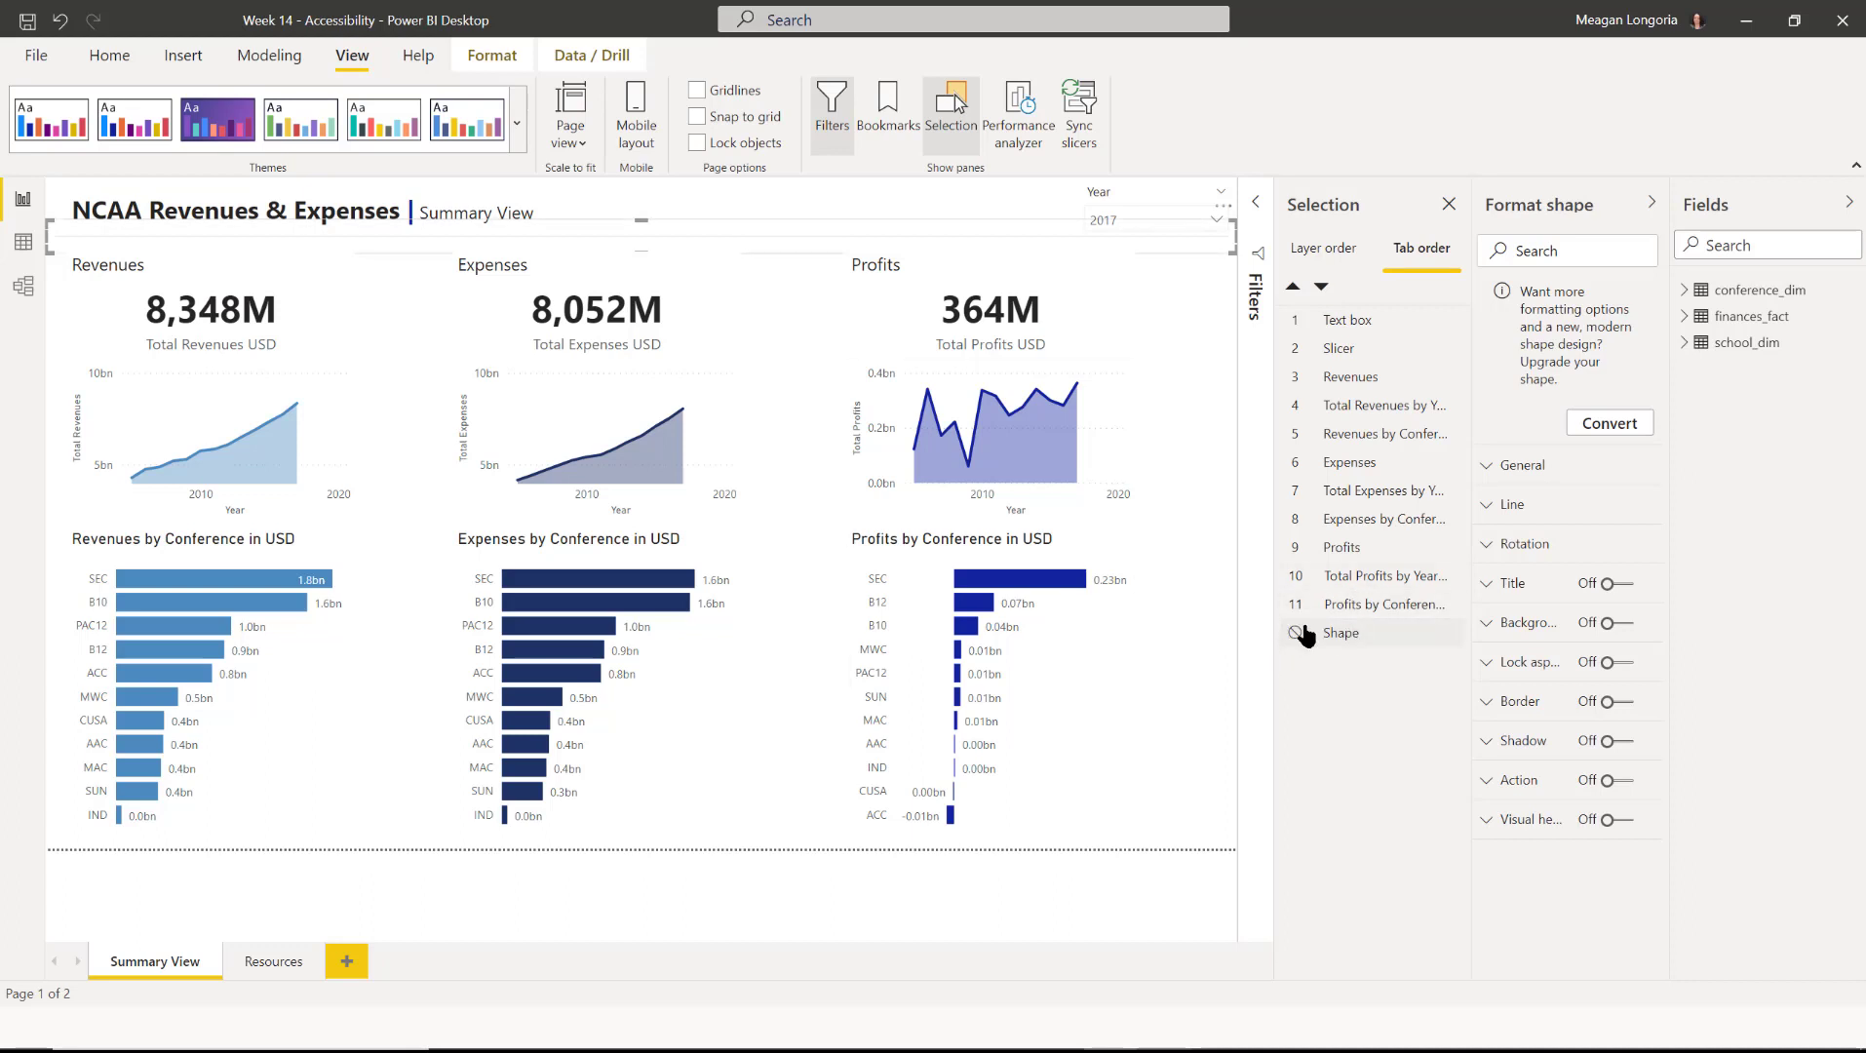
pyautogui.click(688, 213)
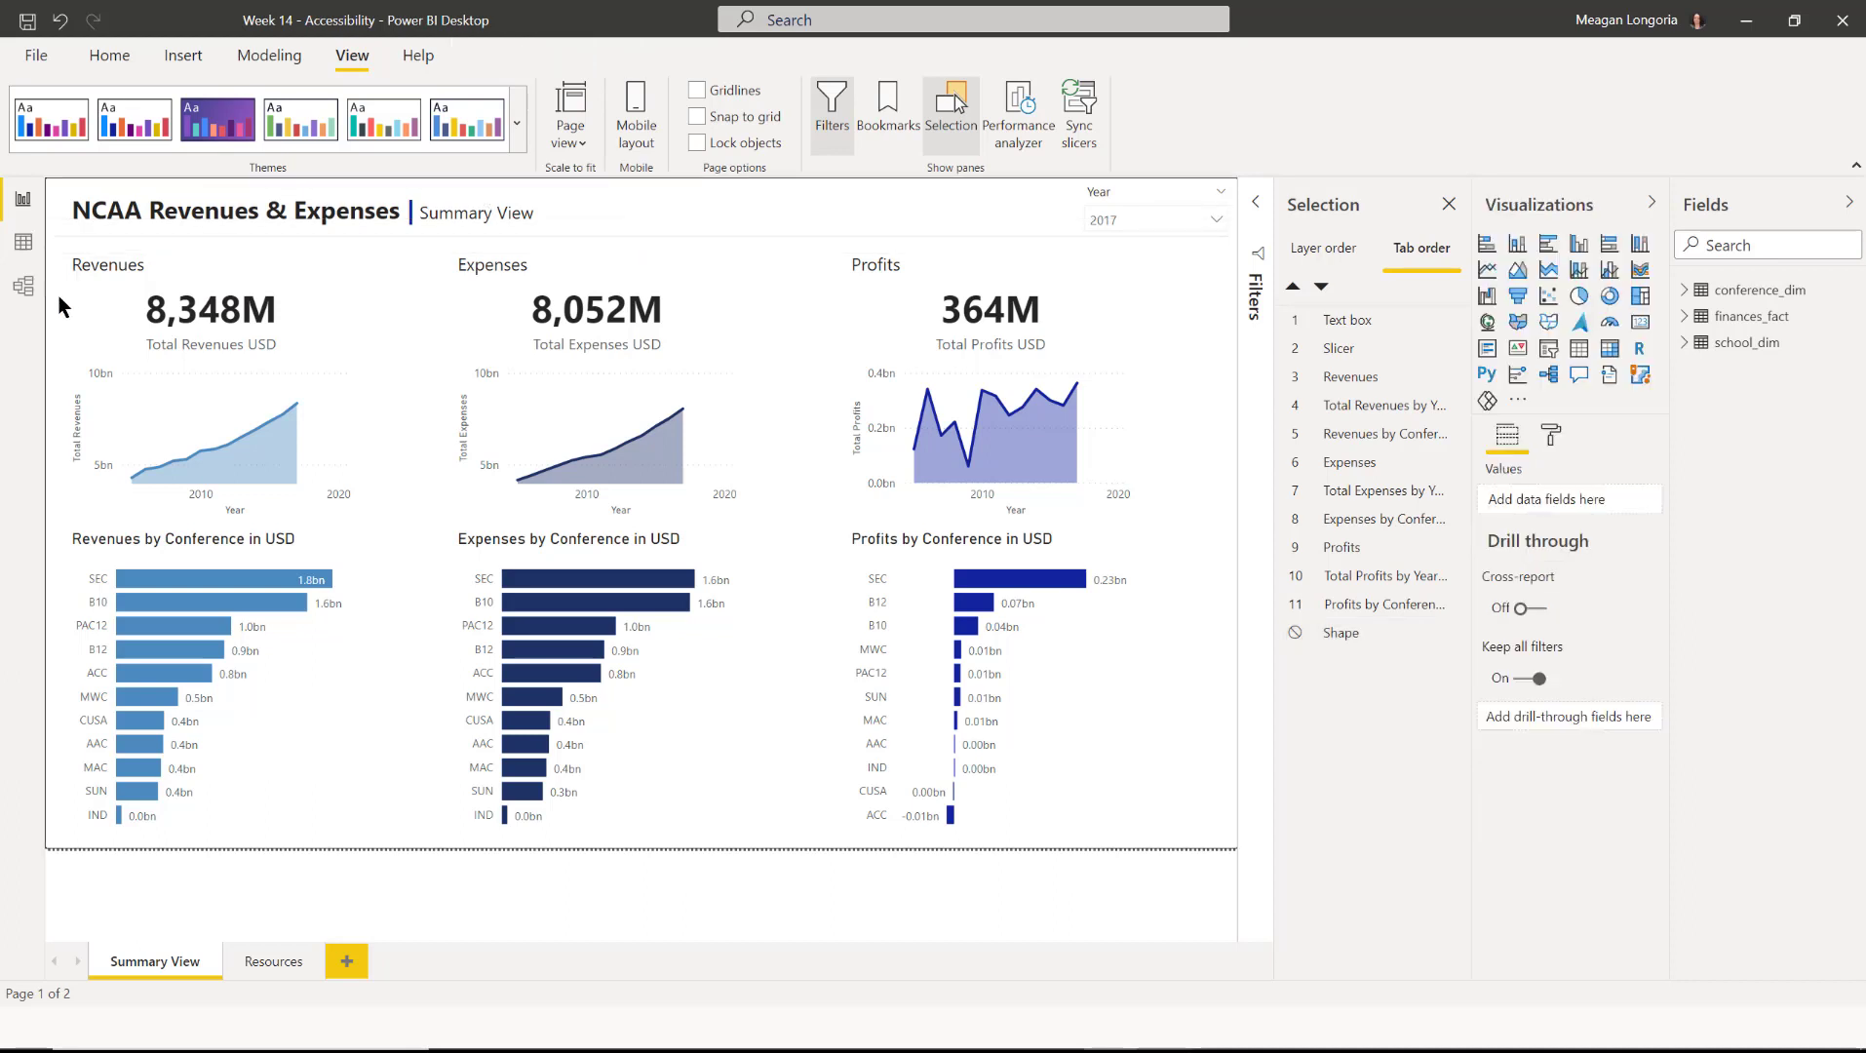
pyautogui.press('Tab')
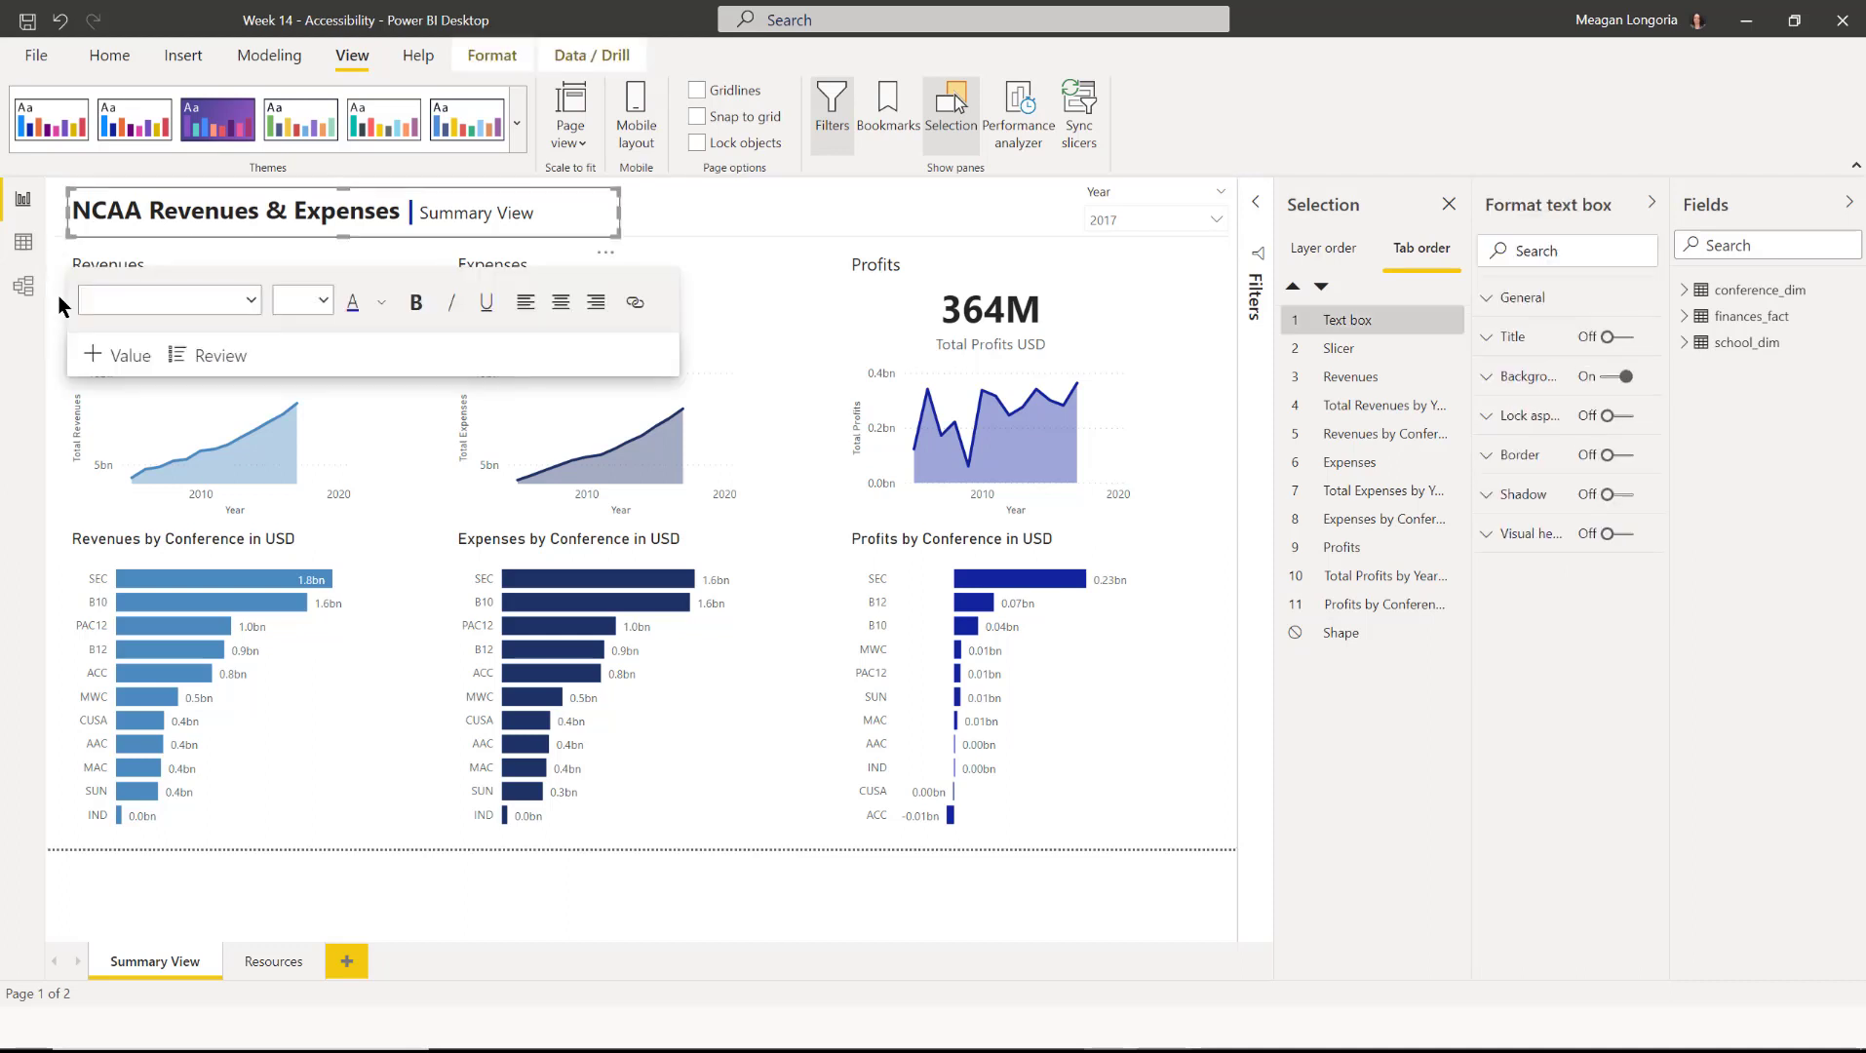
pyautogui.press('Tab')
pyautogui.press('Tab')
pyautogui.press('Tab')
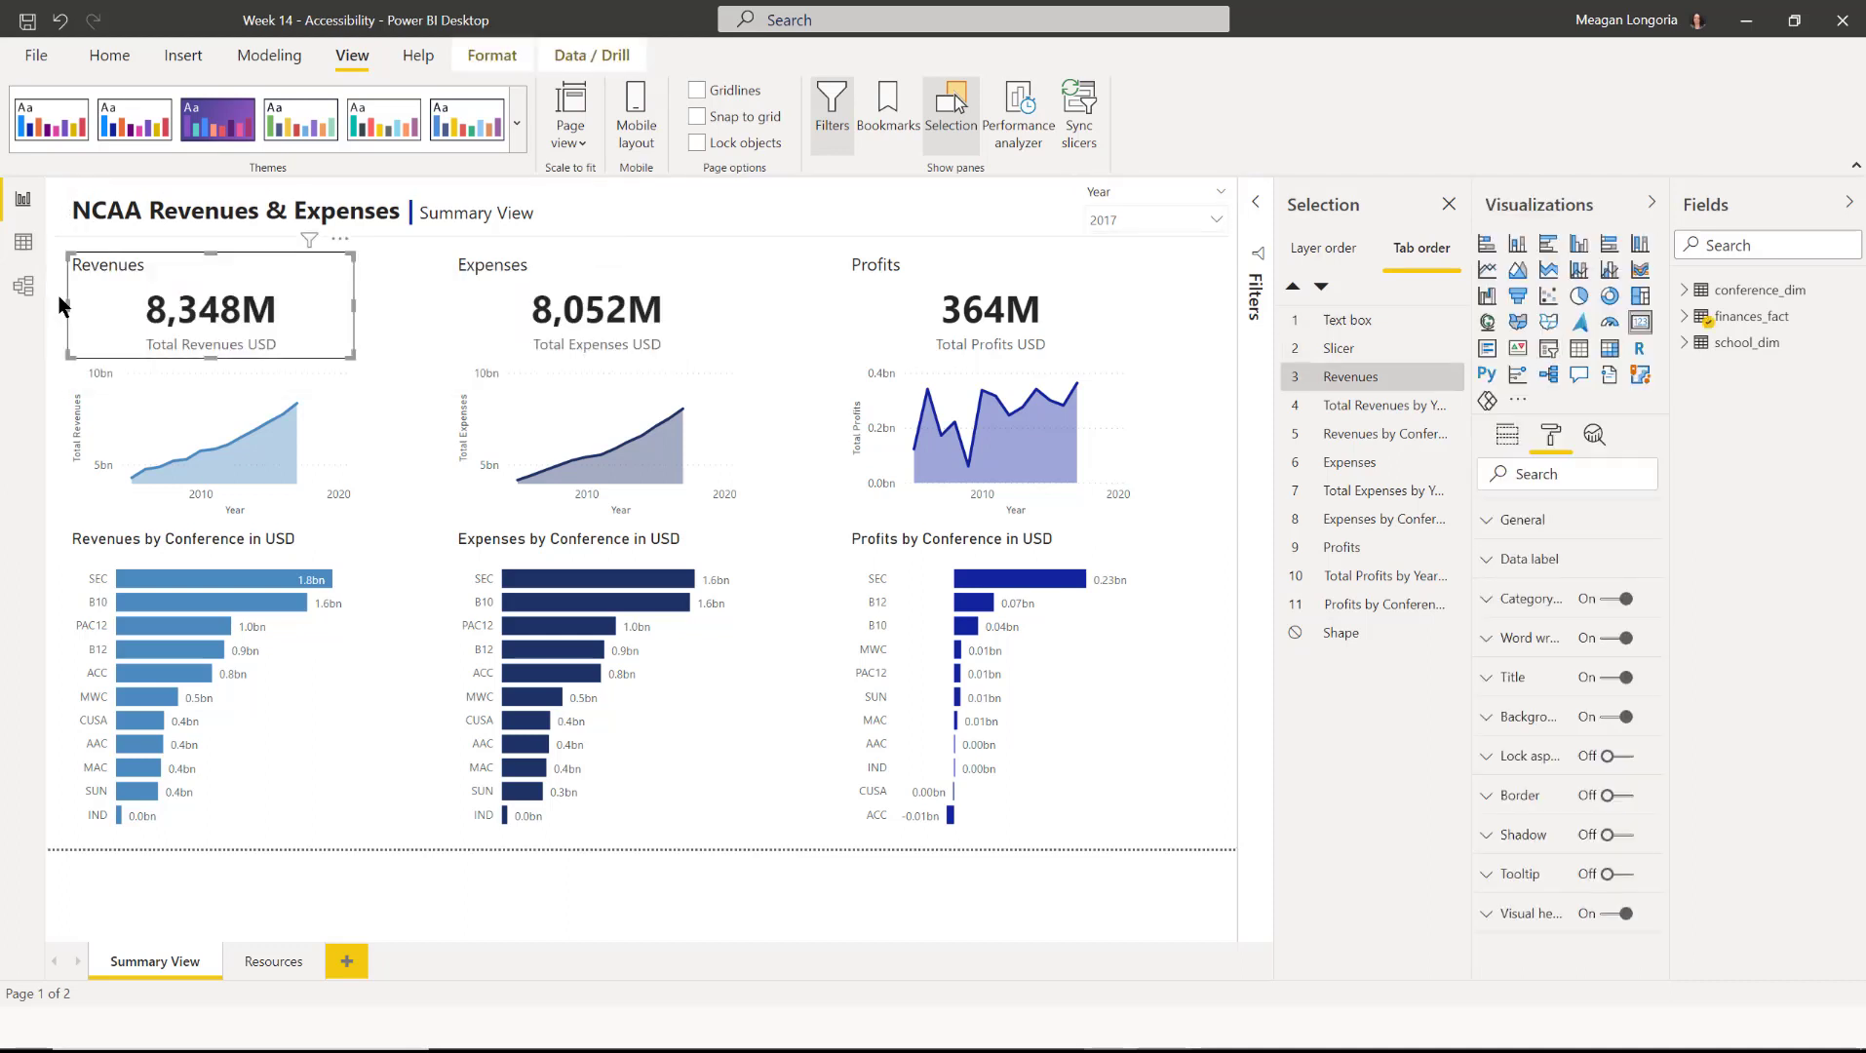
pyautogui.press('Tab')
pyautogui.press('Tab')
pyautogui.press('Tab')
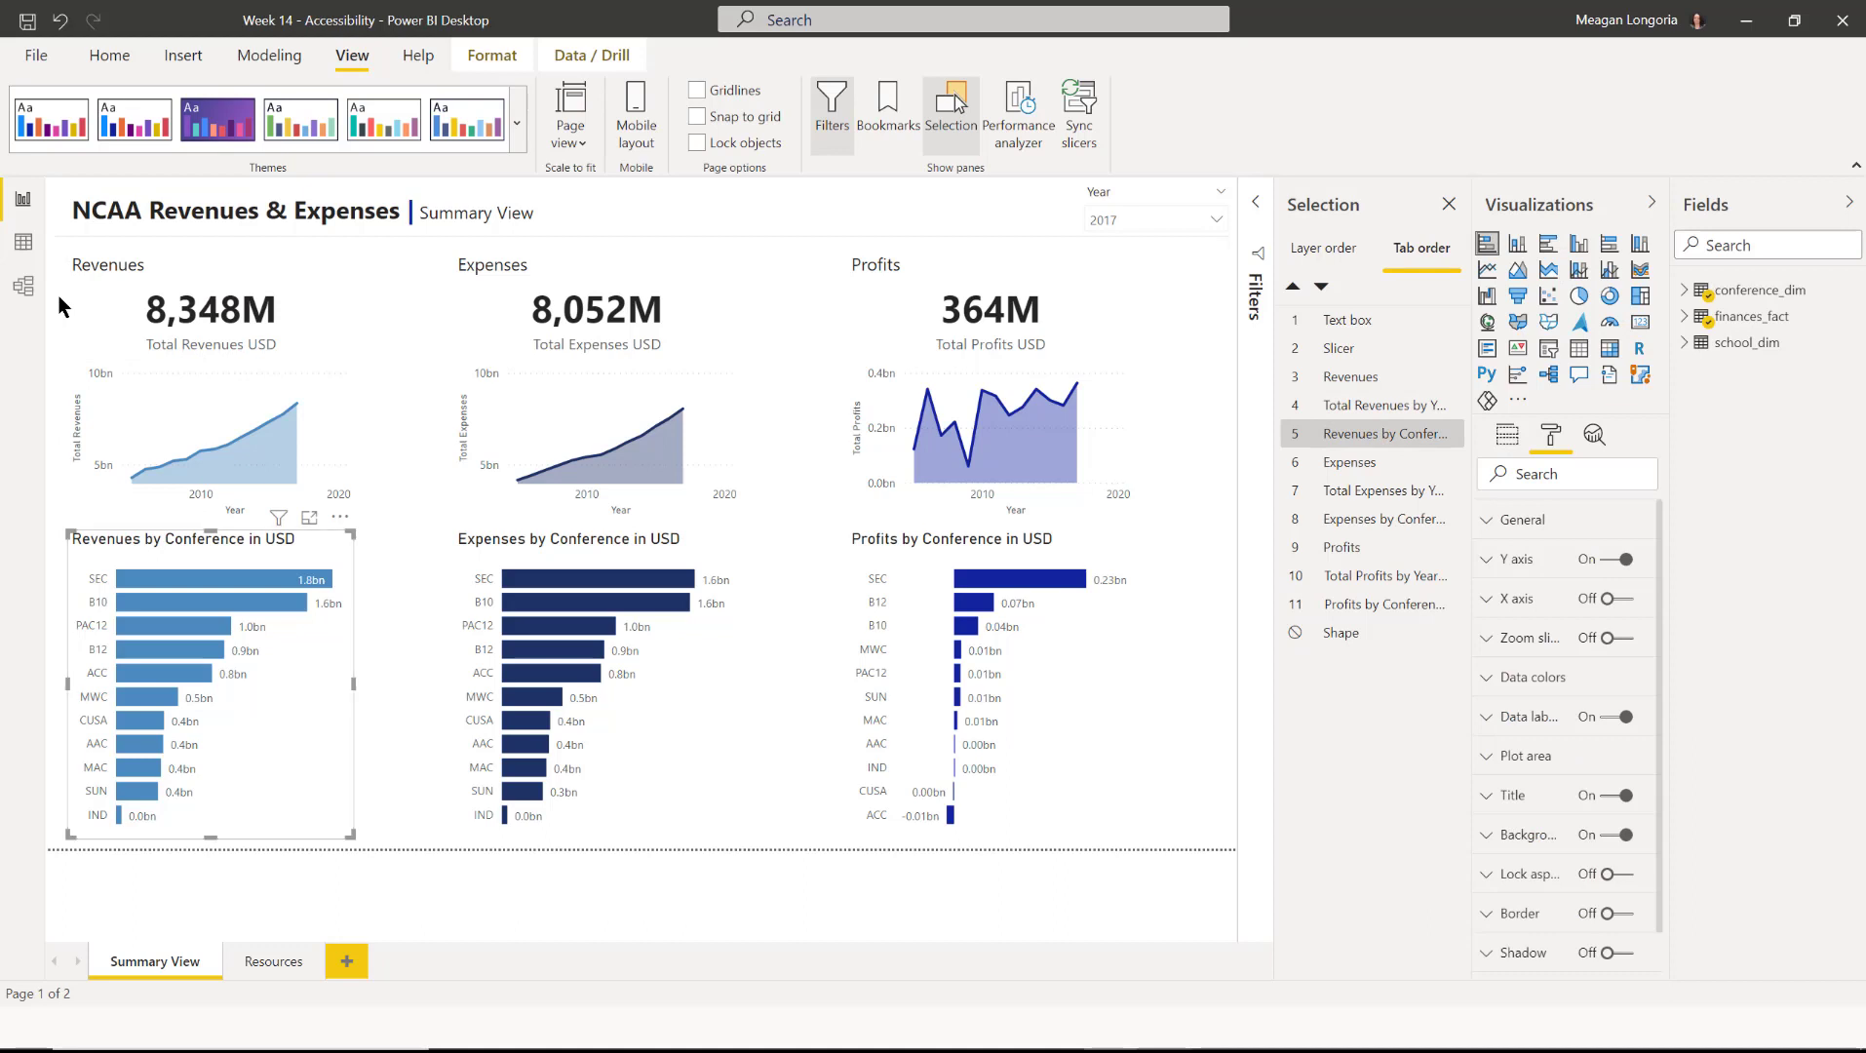
pyautogui.press('Tab')
pyautogui.press('Tab')
pyautogui.press('Tab')
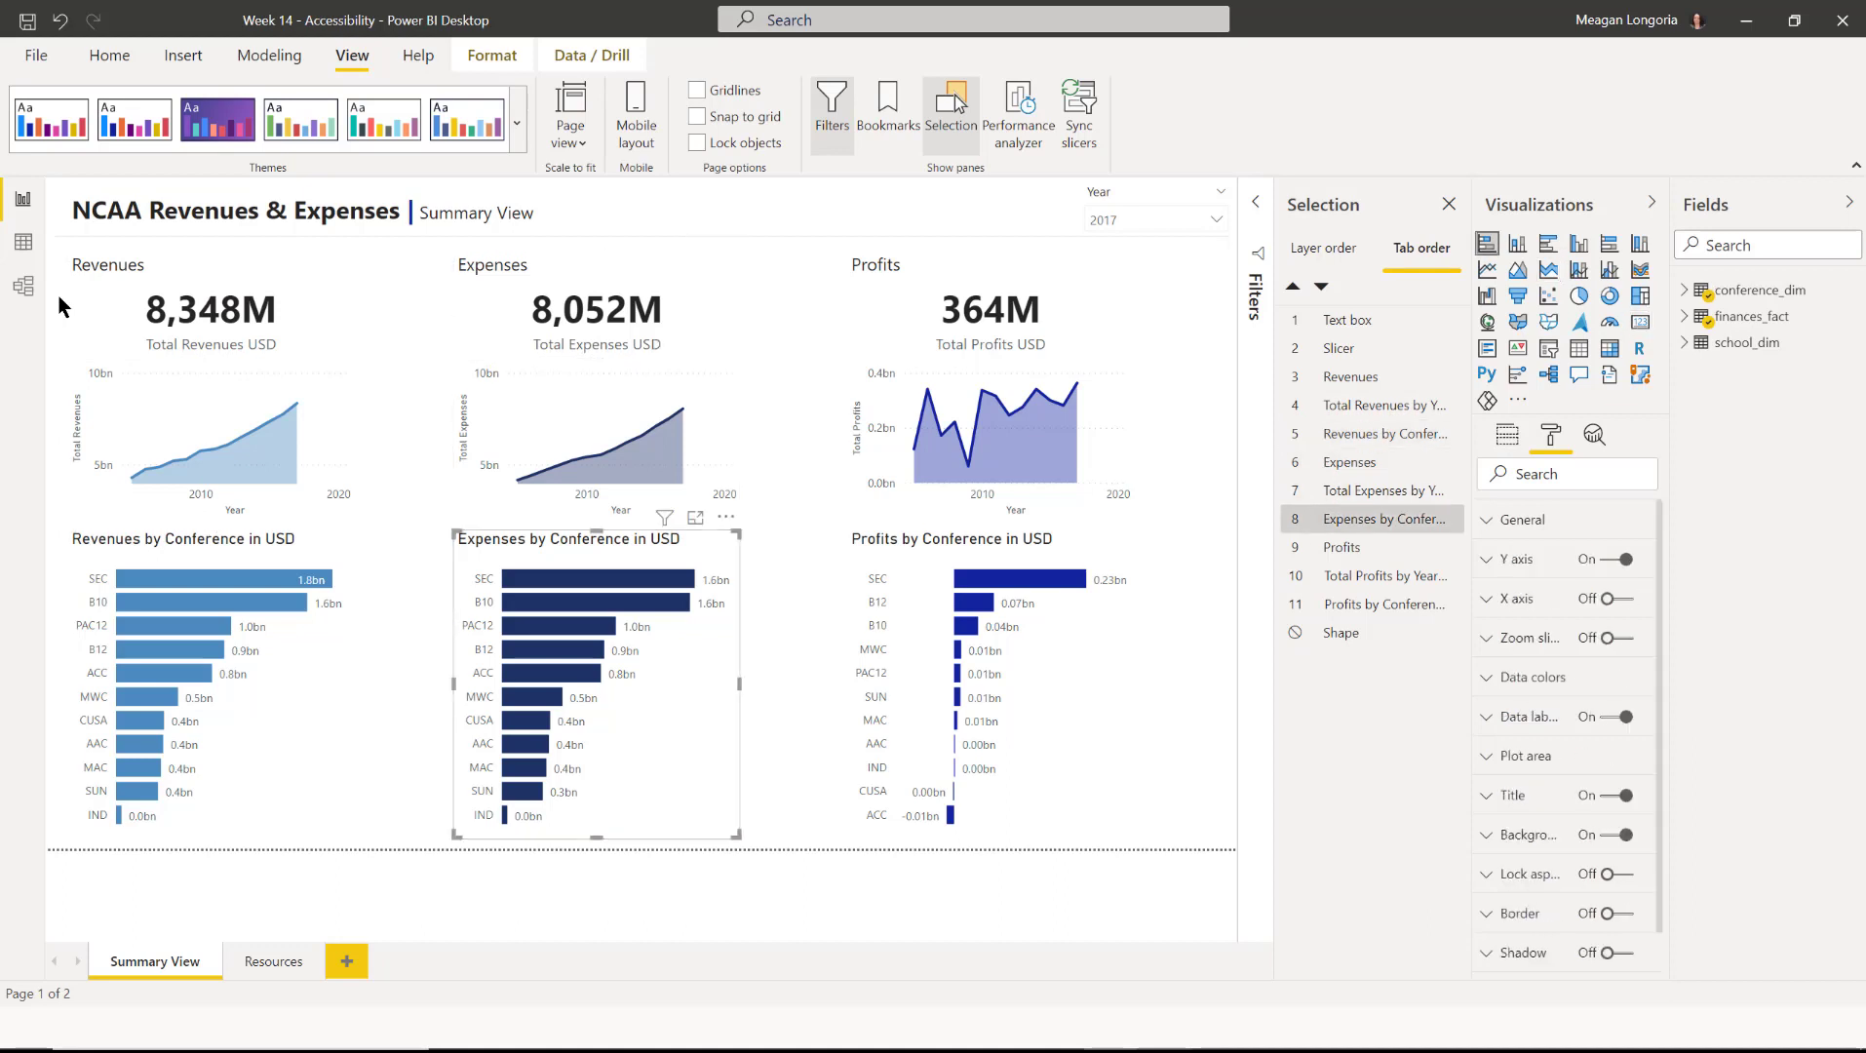
pyautogui.press('Tab')
pyautogui.press('Tab')
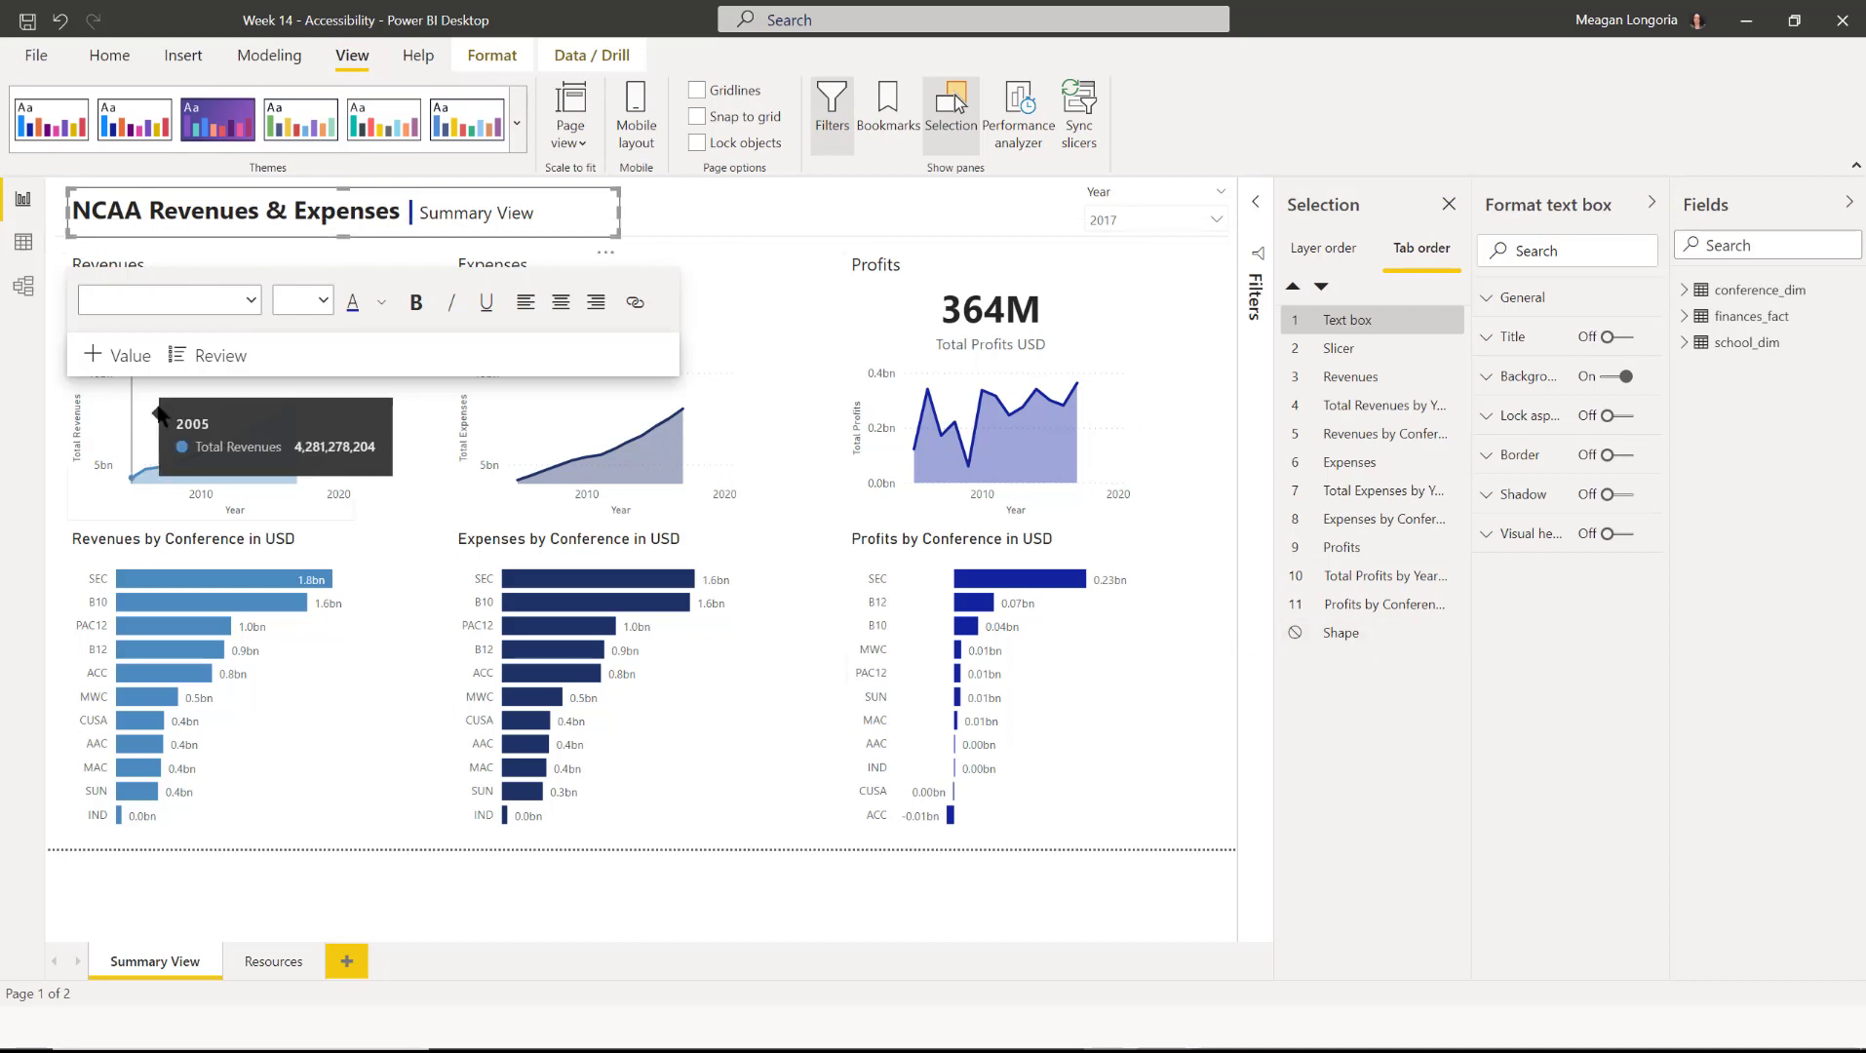
pyautogui.click(784, 237)
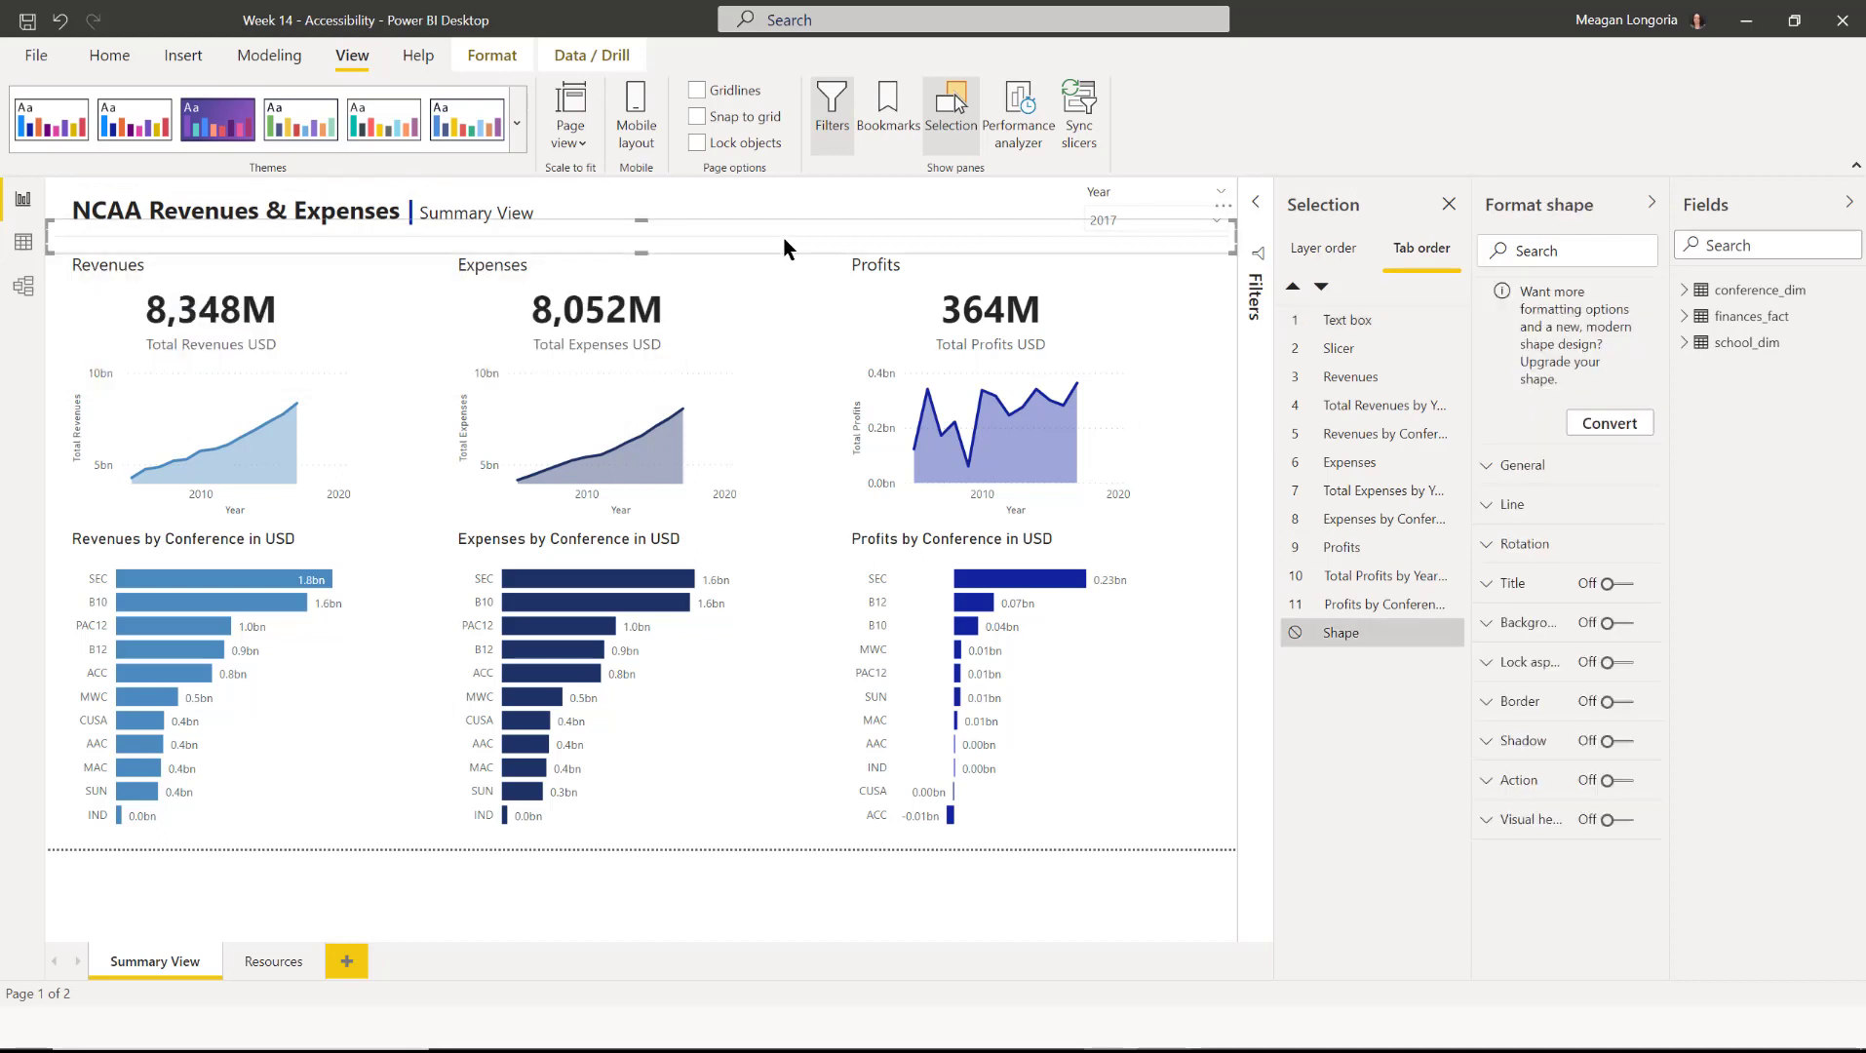
pyautogui.click(1313, 634)
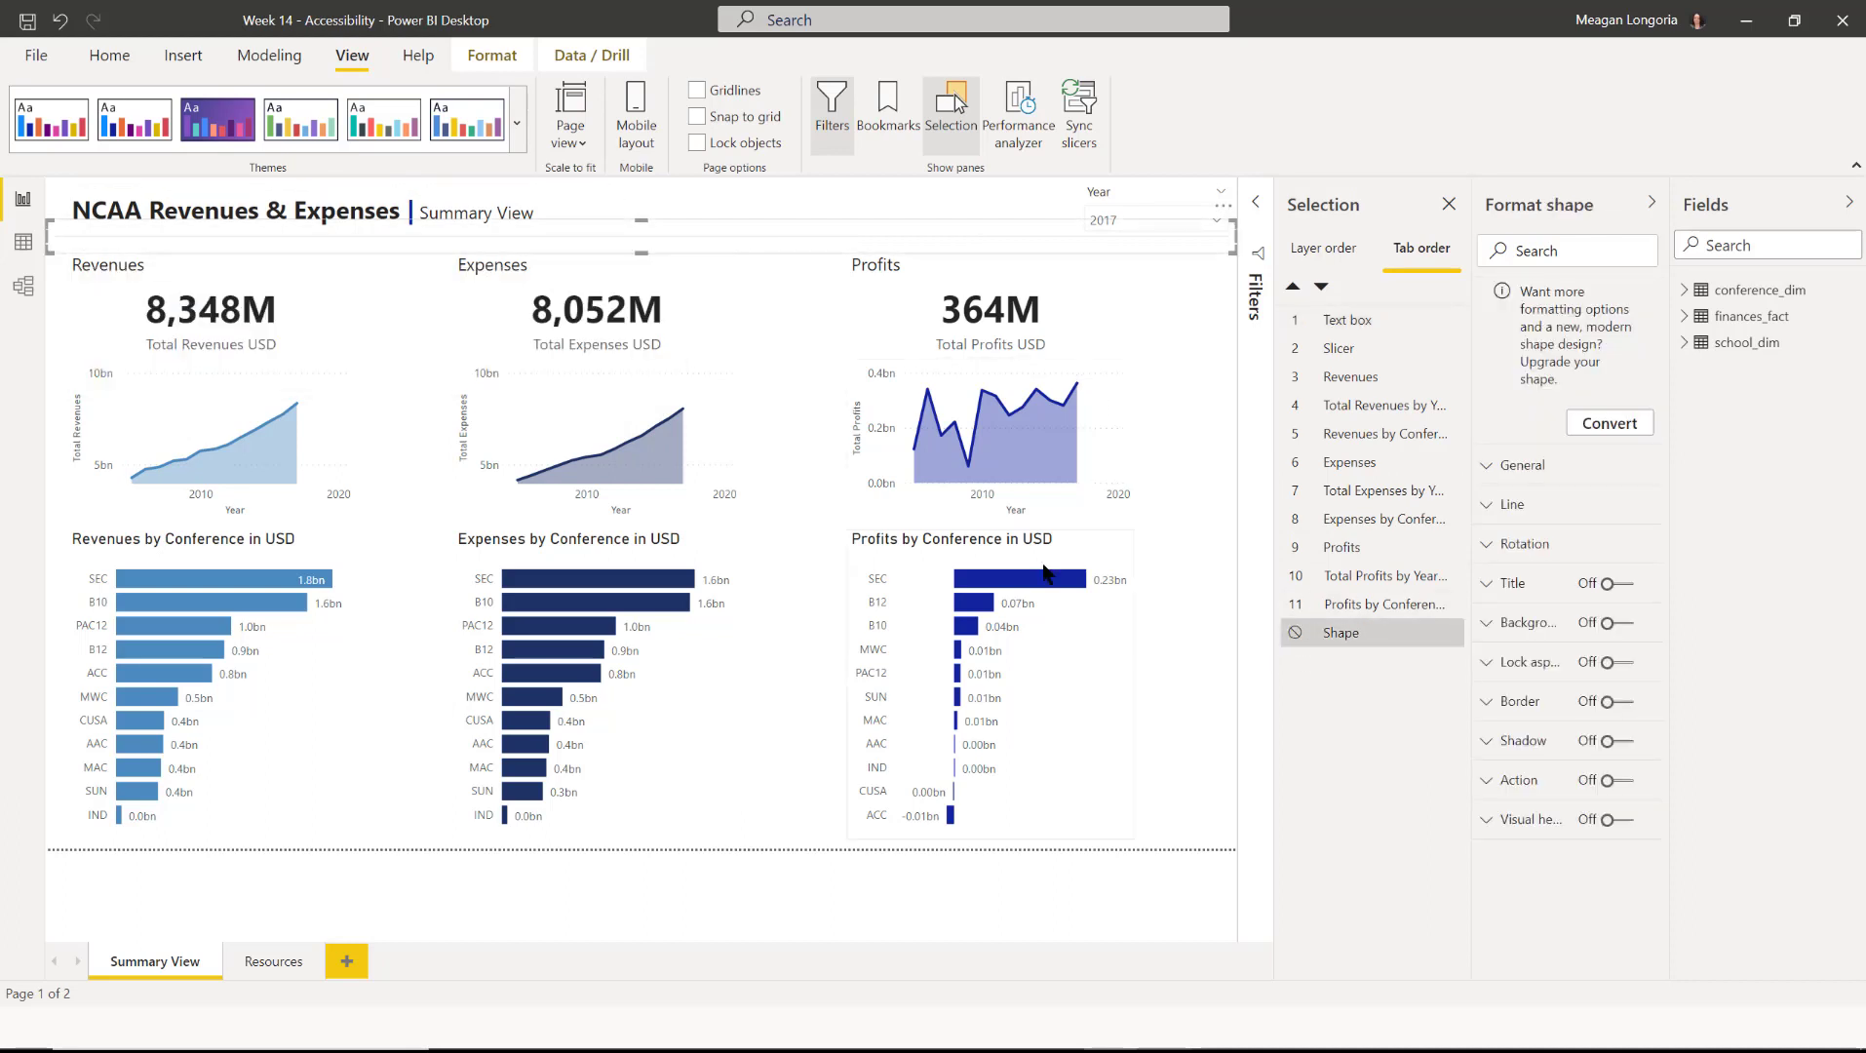
pyautogui.click(720, 200)
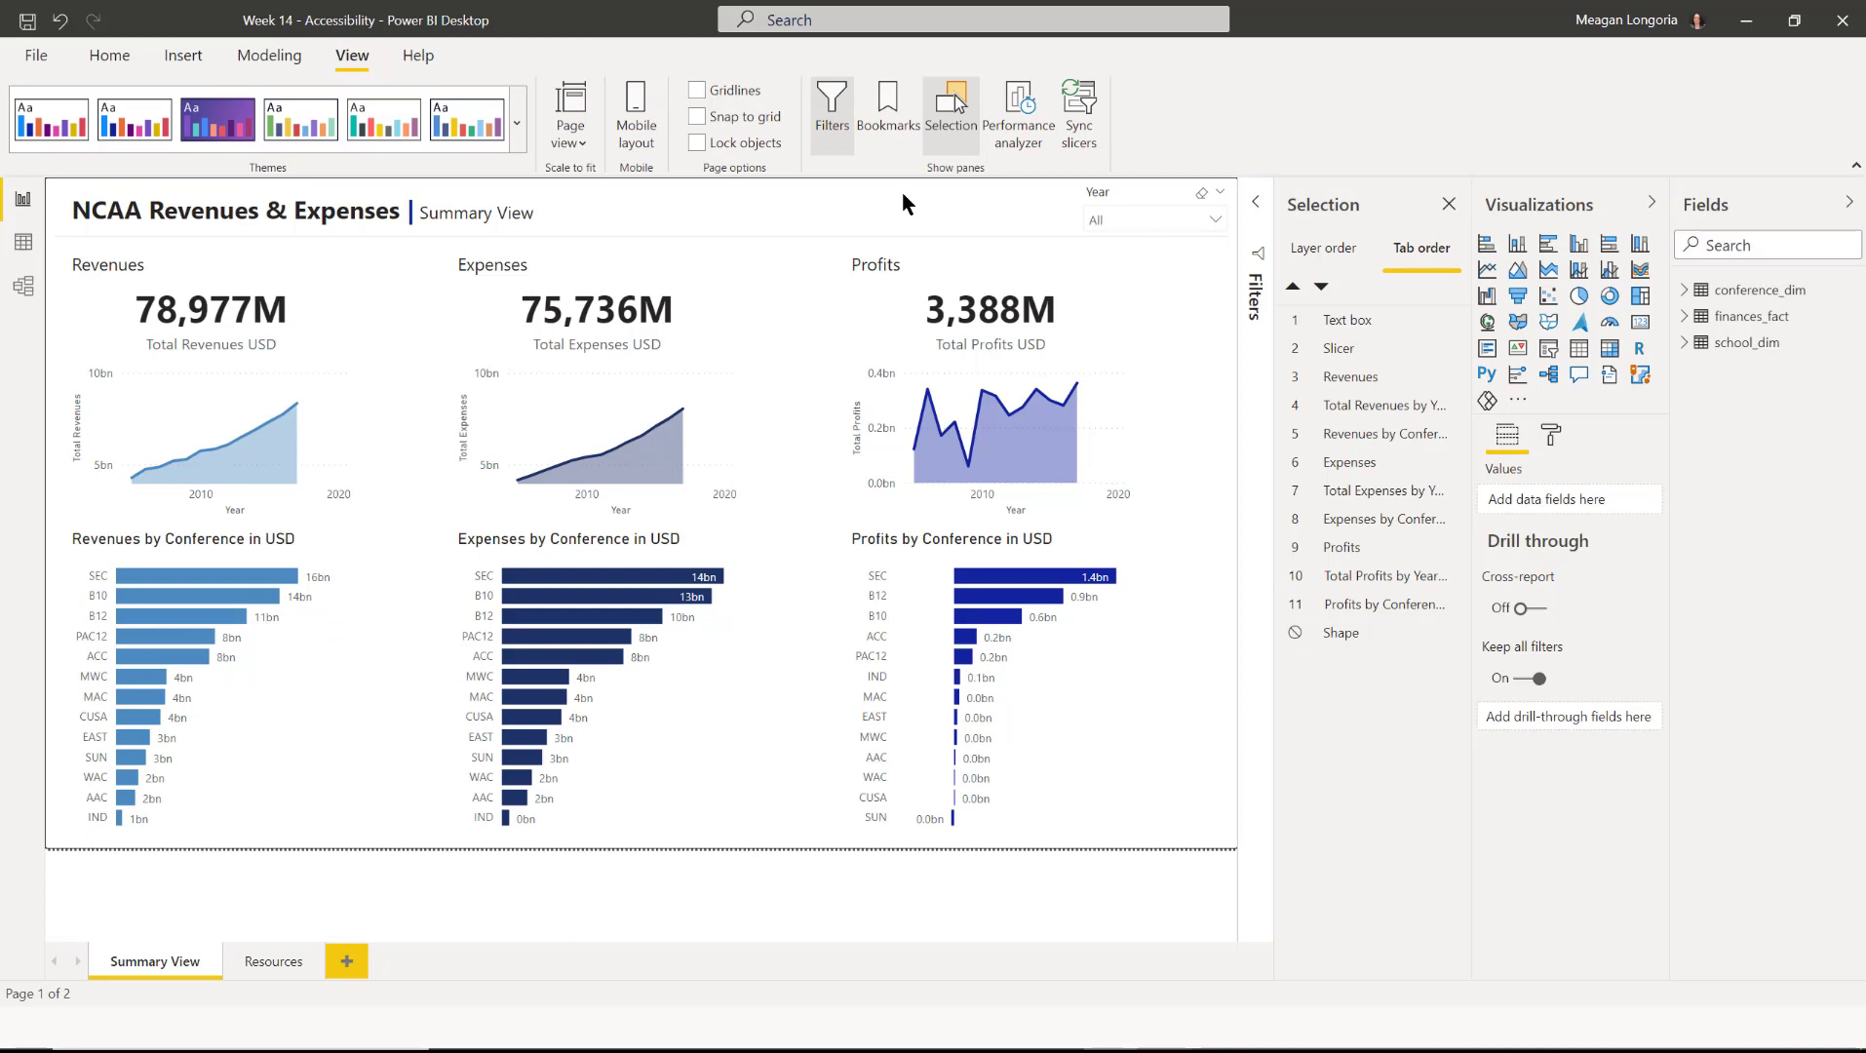
pyautogui.press('Tab')
pyautogui.press('Tab')
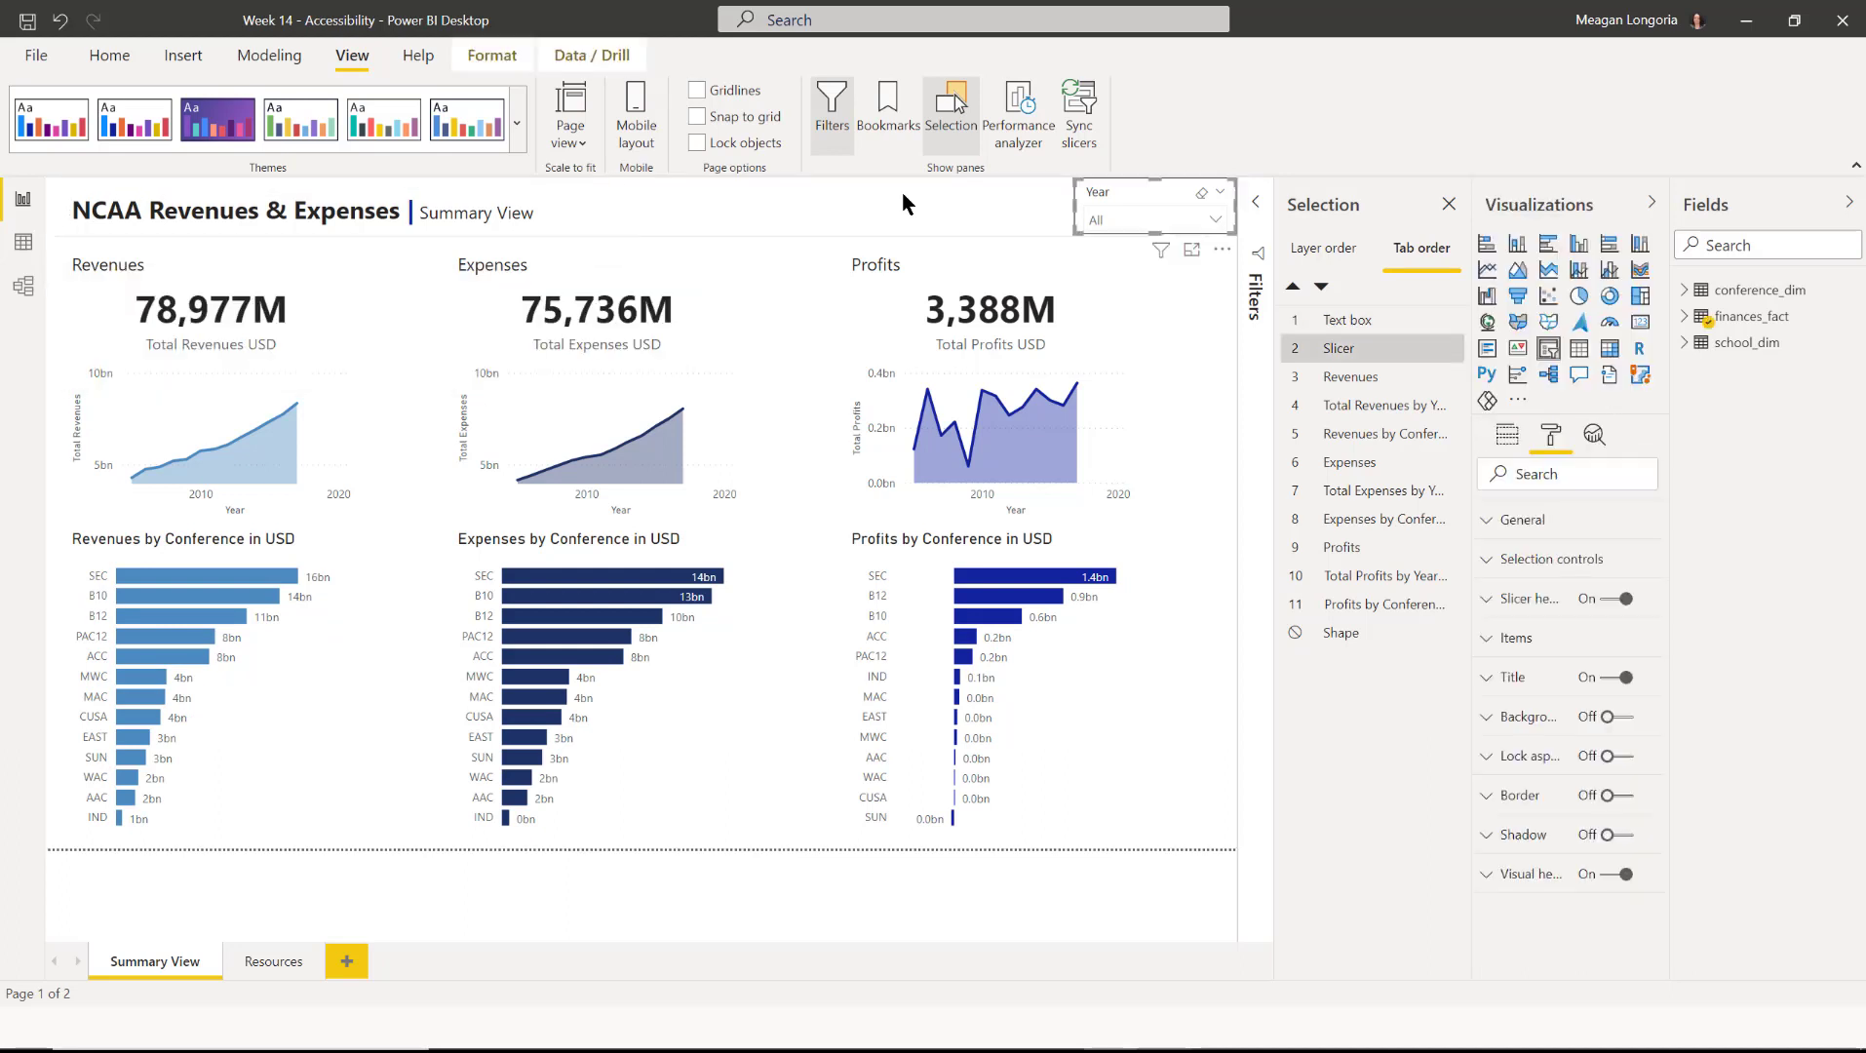
pyautogui.press('Tab')
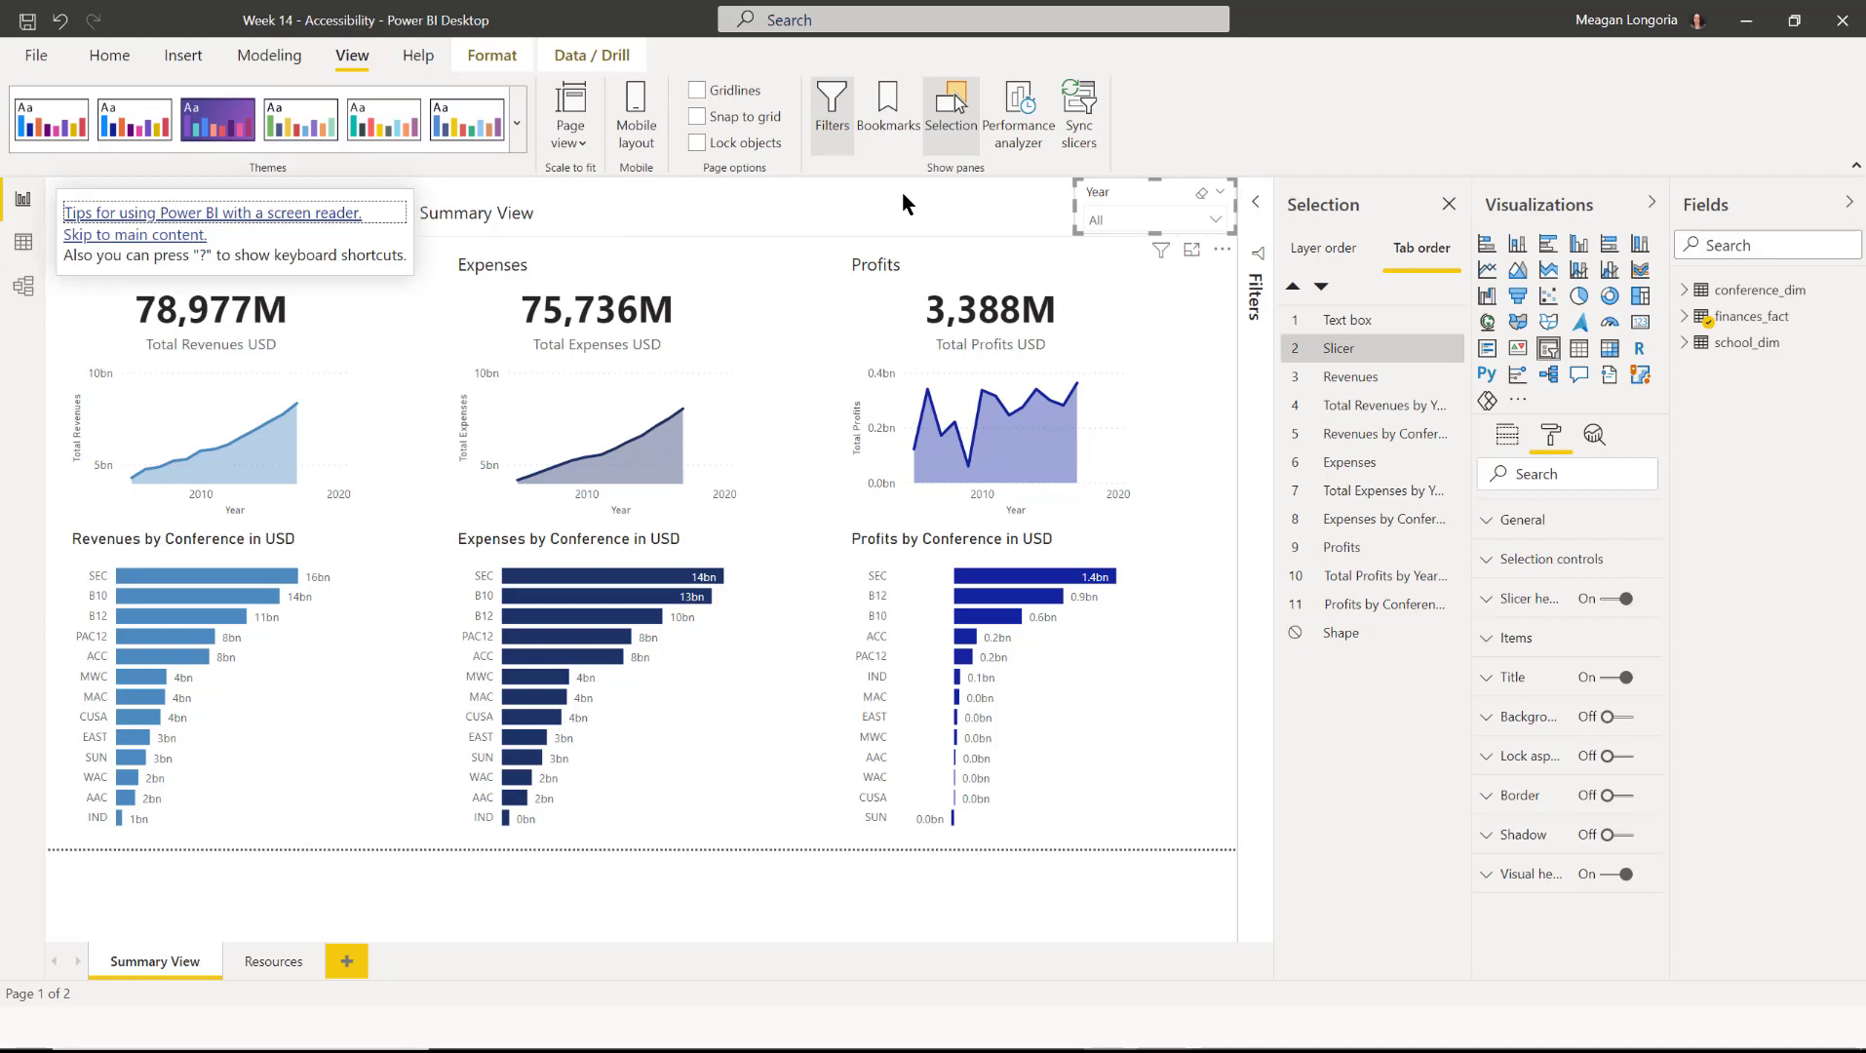
pyautogui.press('Tab')
pyautogui.press('Tab')
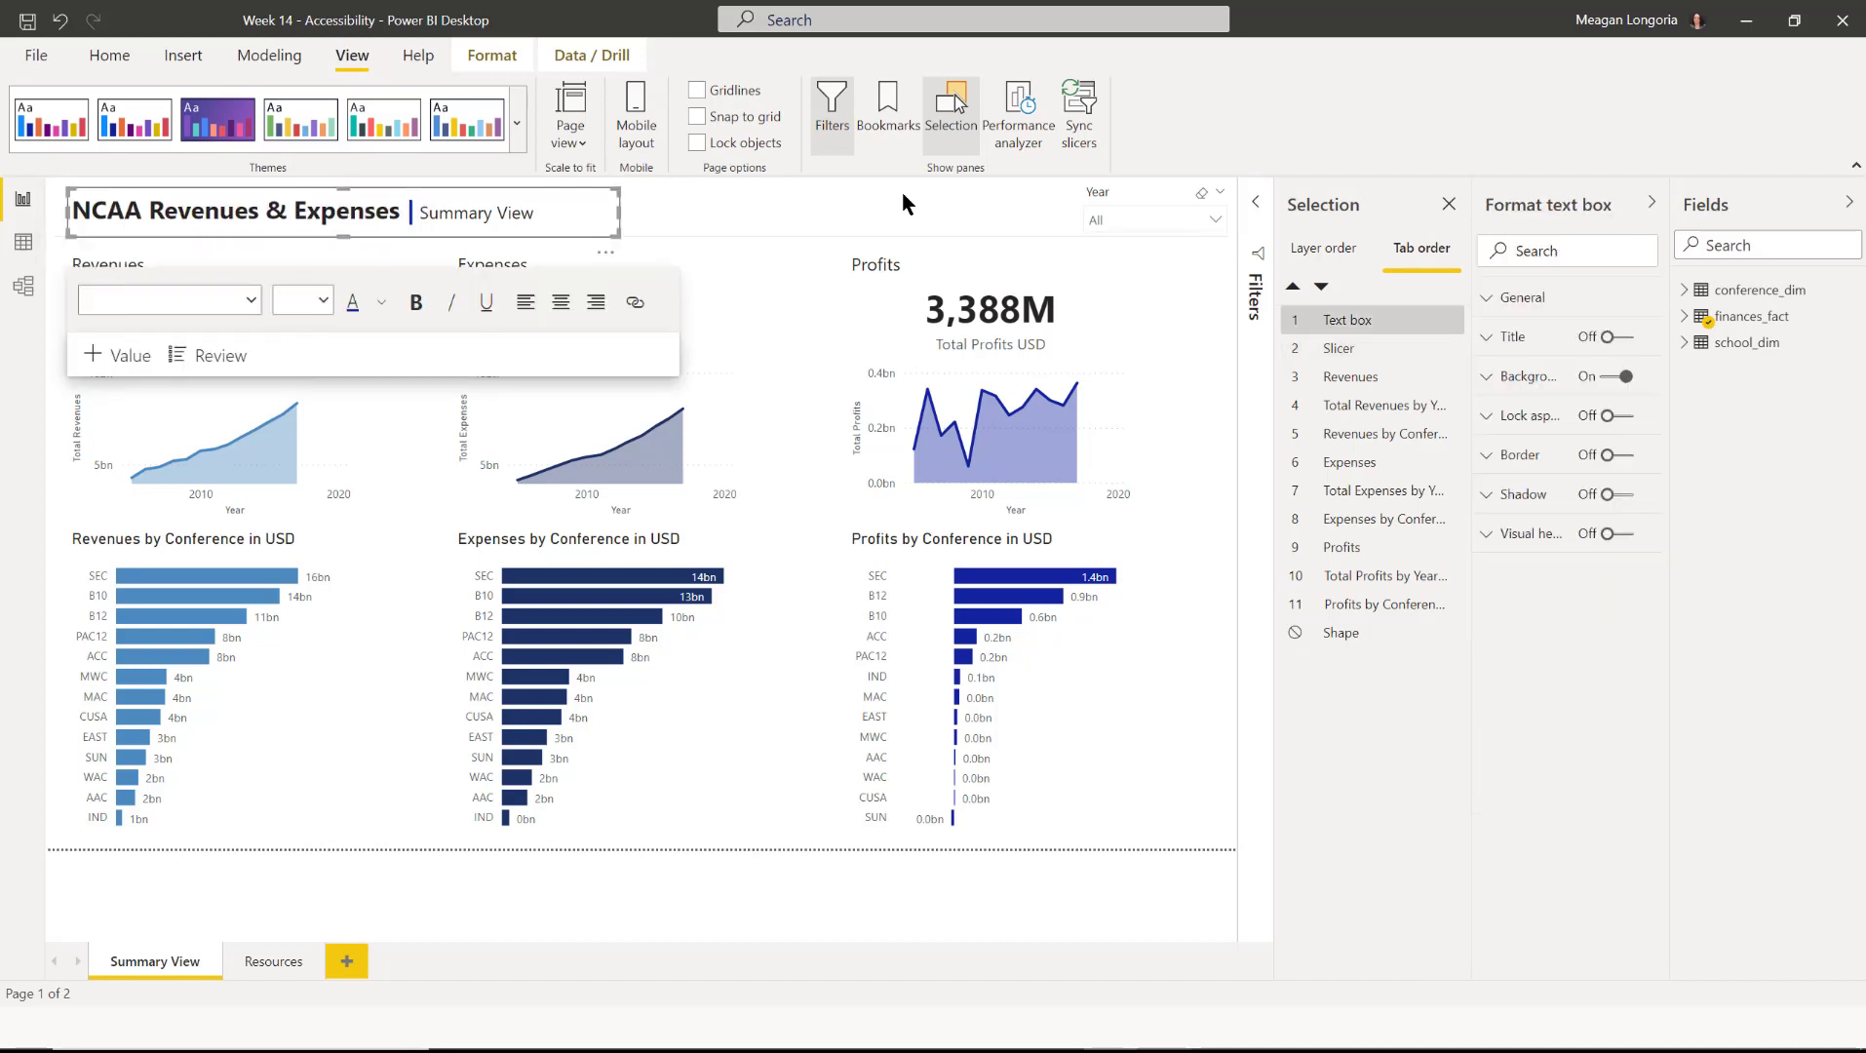
pyautogui.press('Tab')
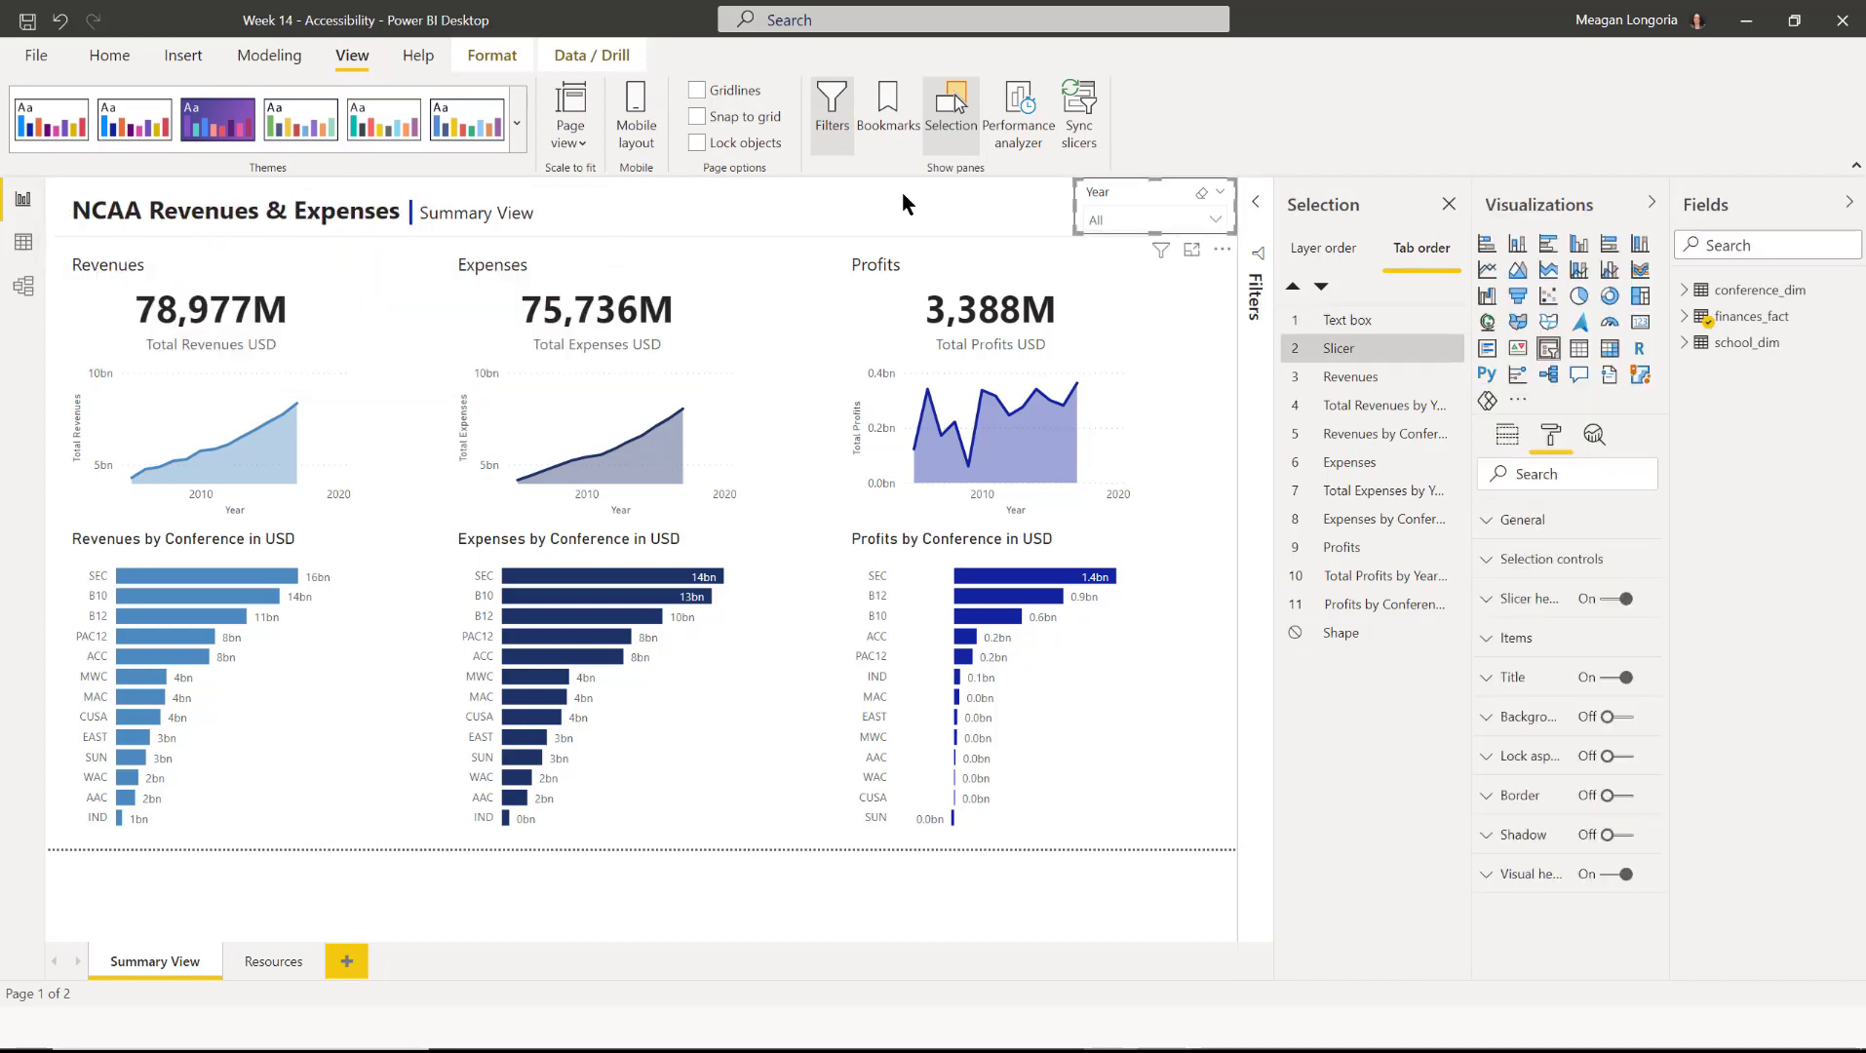
pyautogui.press('Tab')
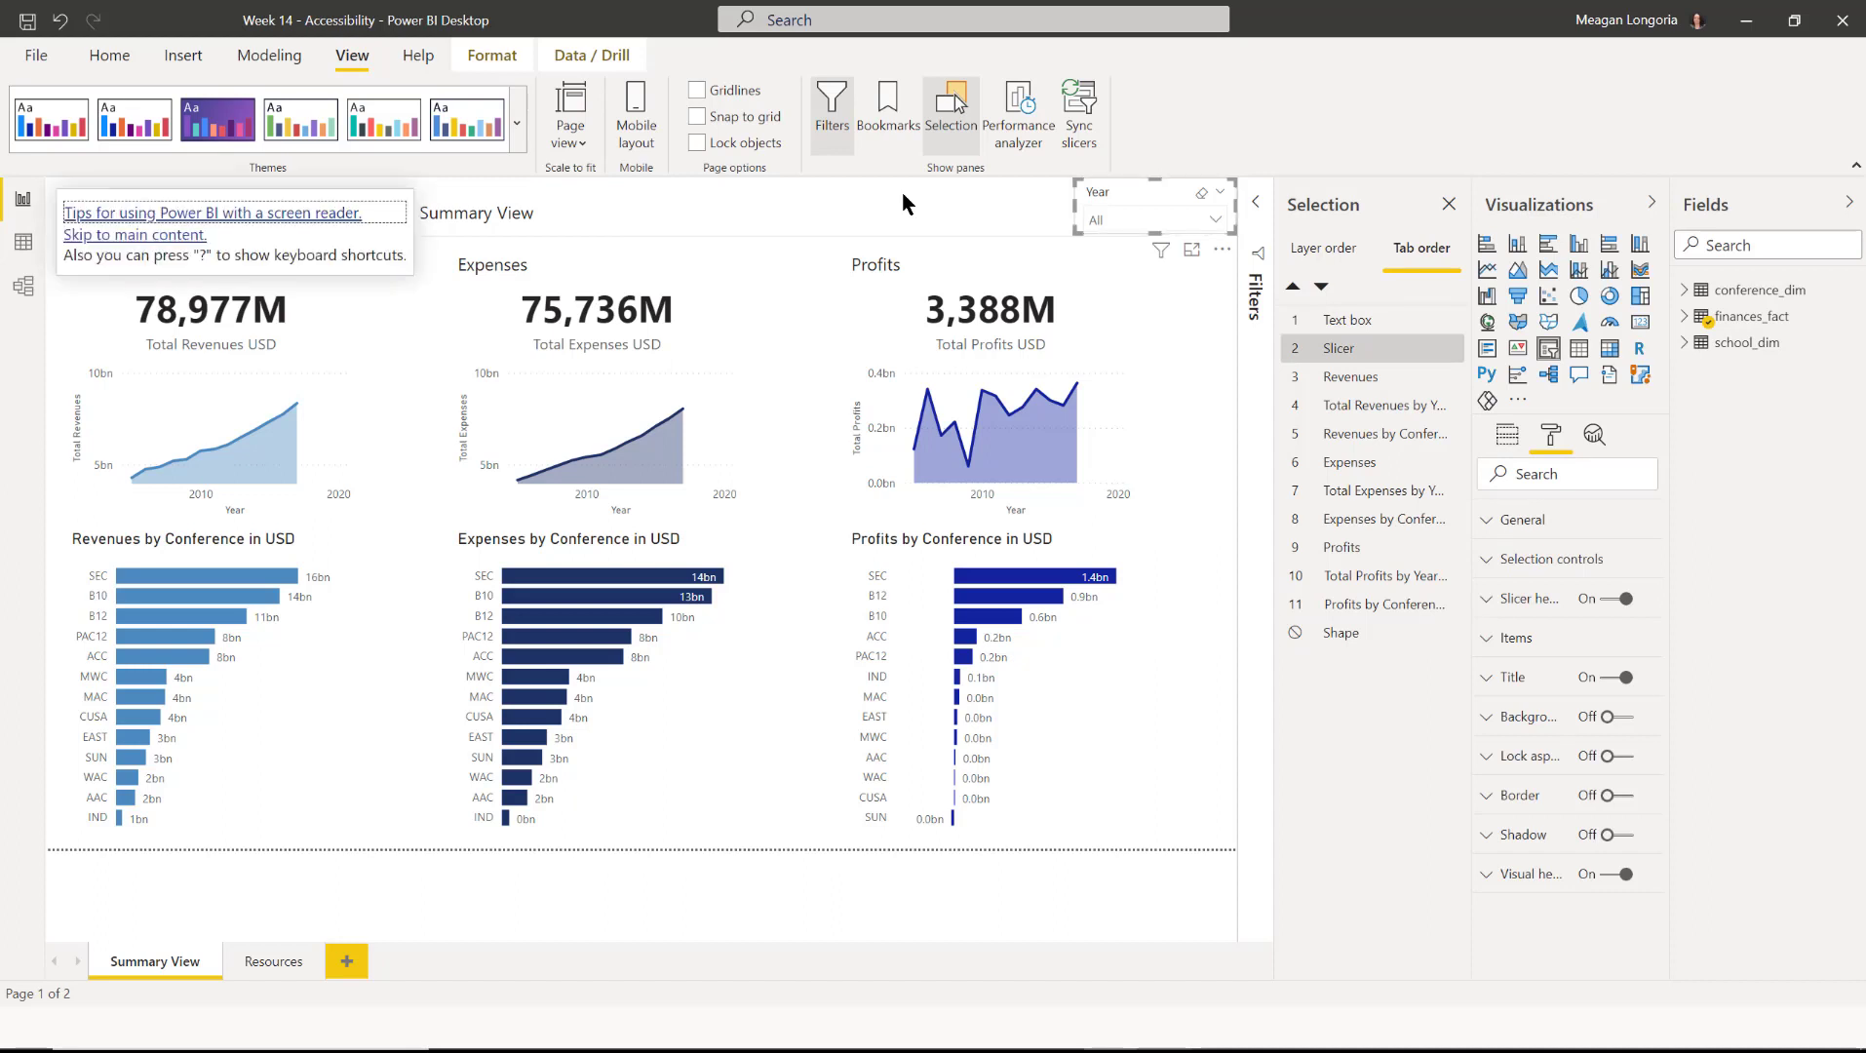
pyautogui.press('Tab')
pyautogui.press('Tab')
pyautogui.press('Tab')
pyautogui.press('Tab')
pyautogui.press('Tab')
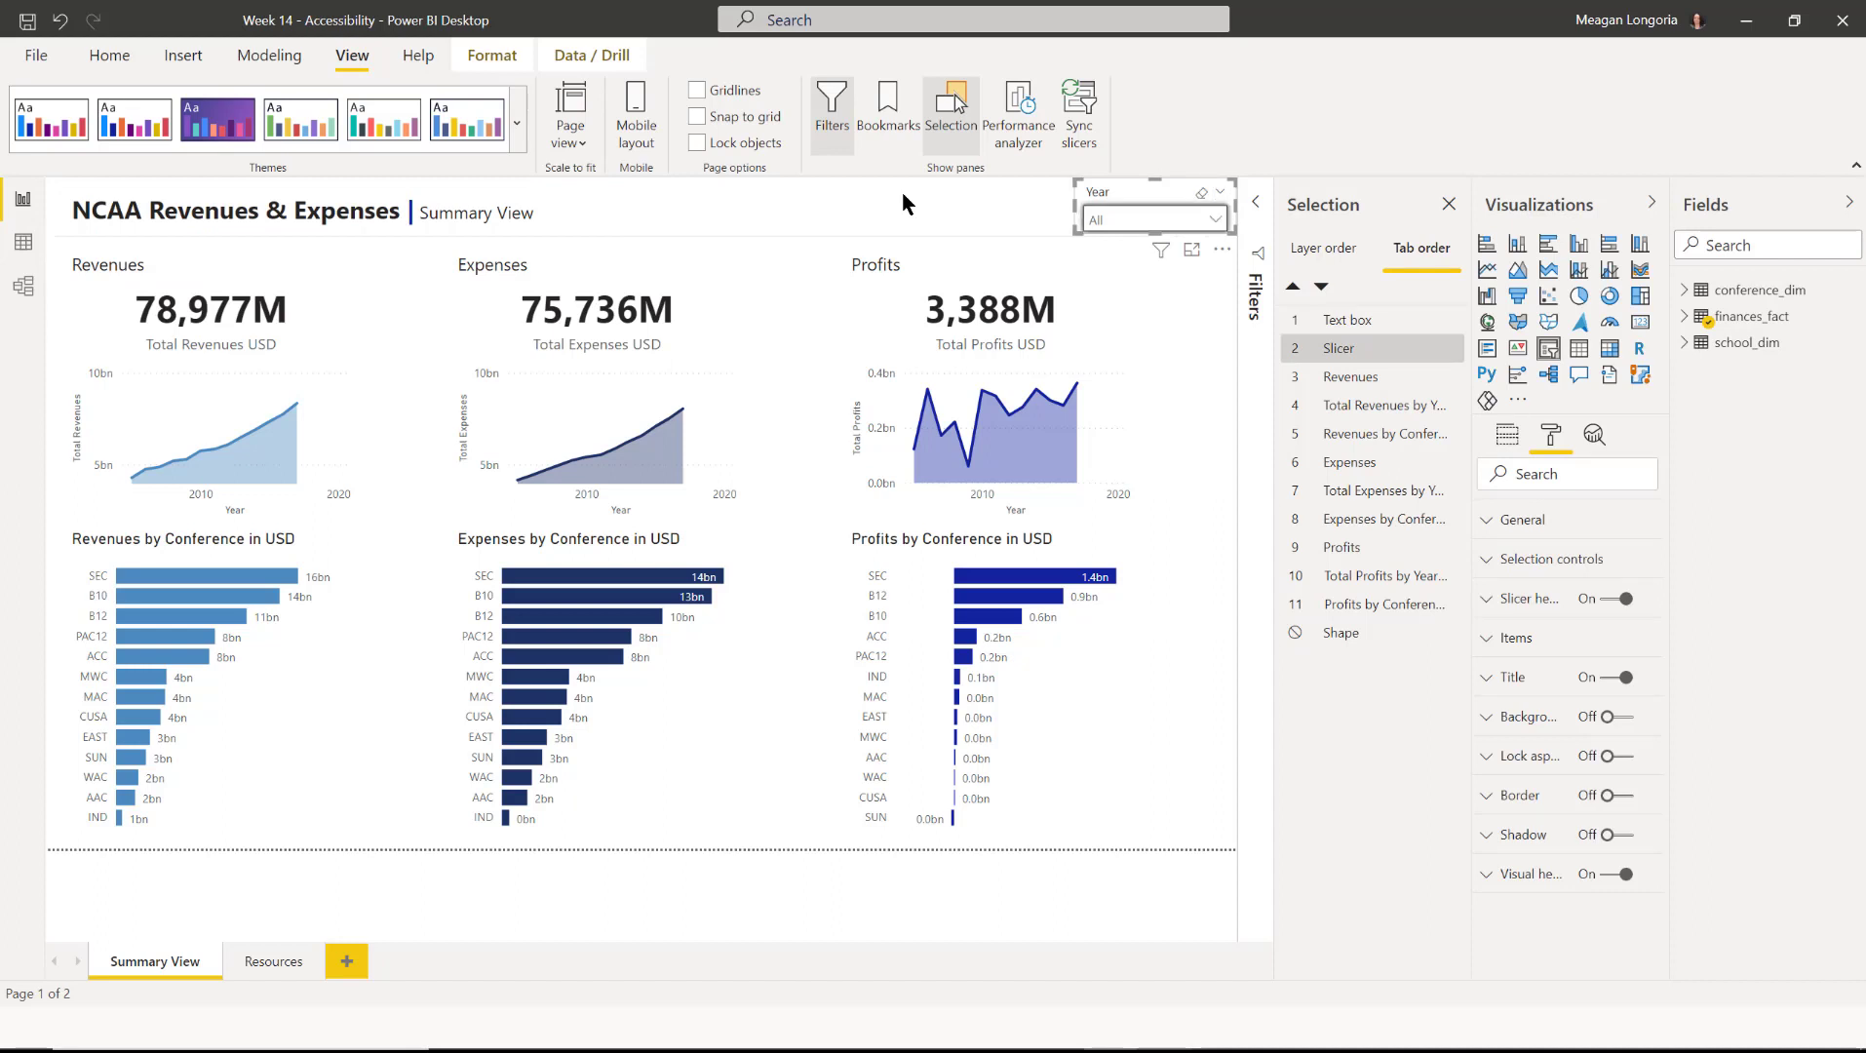
pyautogui.press('Return')
pyautogui.press('Down')
pyautogui.press('Down')
pyautogui.press('Down')
pyautogui.press('Down')
pyautogui.press('Down')
pyautogui.press('Down')
pyautogui.press('Down')
pyautogui.press('Down')
pyautogui.press('Down')
pyautogui.press('Down')
pyautogui.press('Down')
pyautogui.press('Down')
pyautogui.press('space')
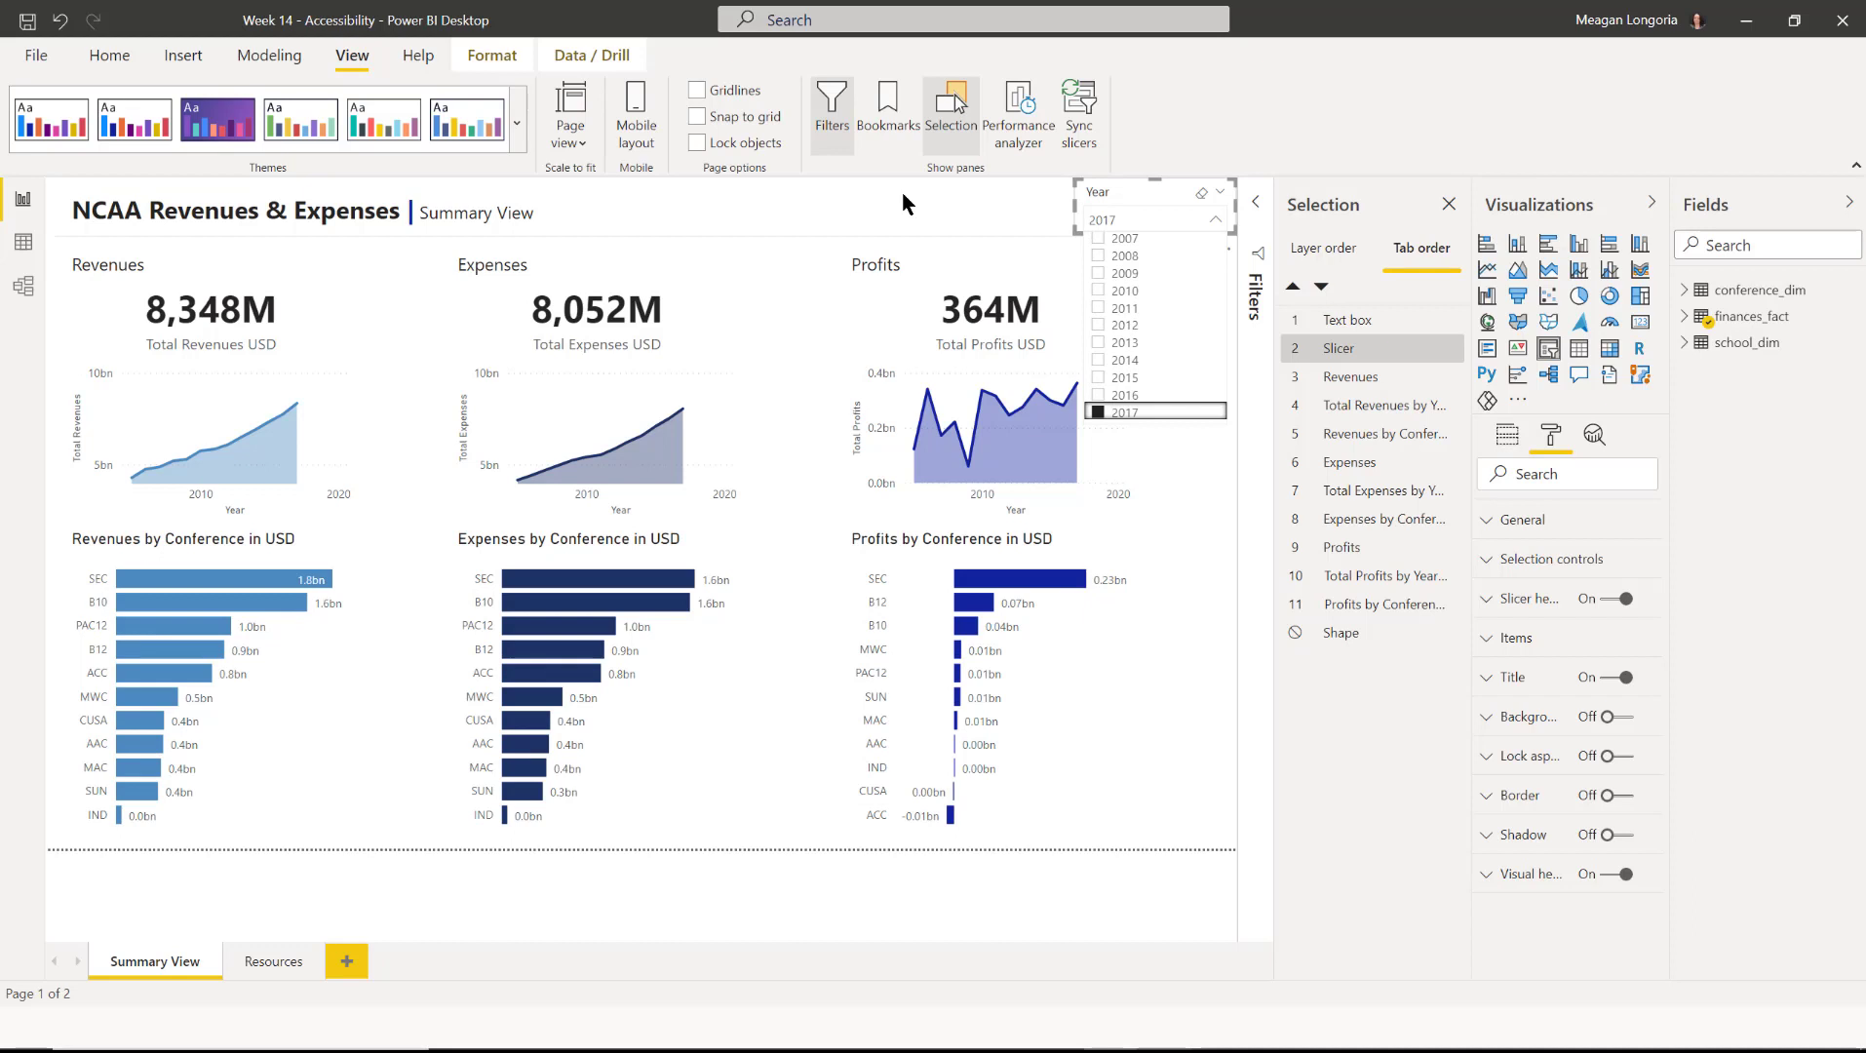
pyautogui.press('space')
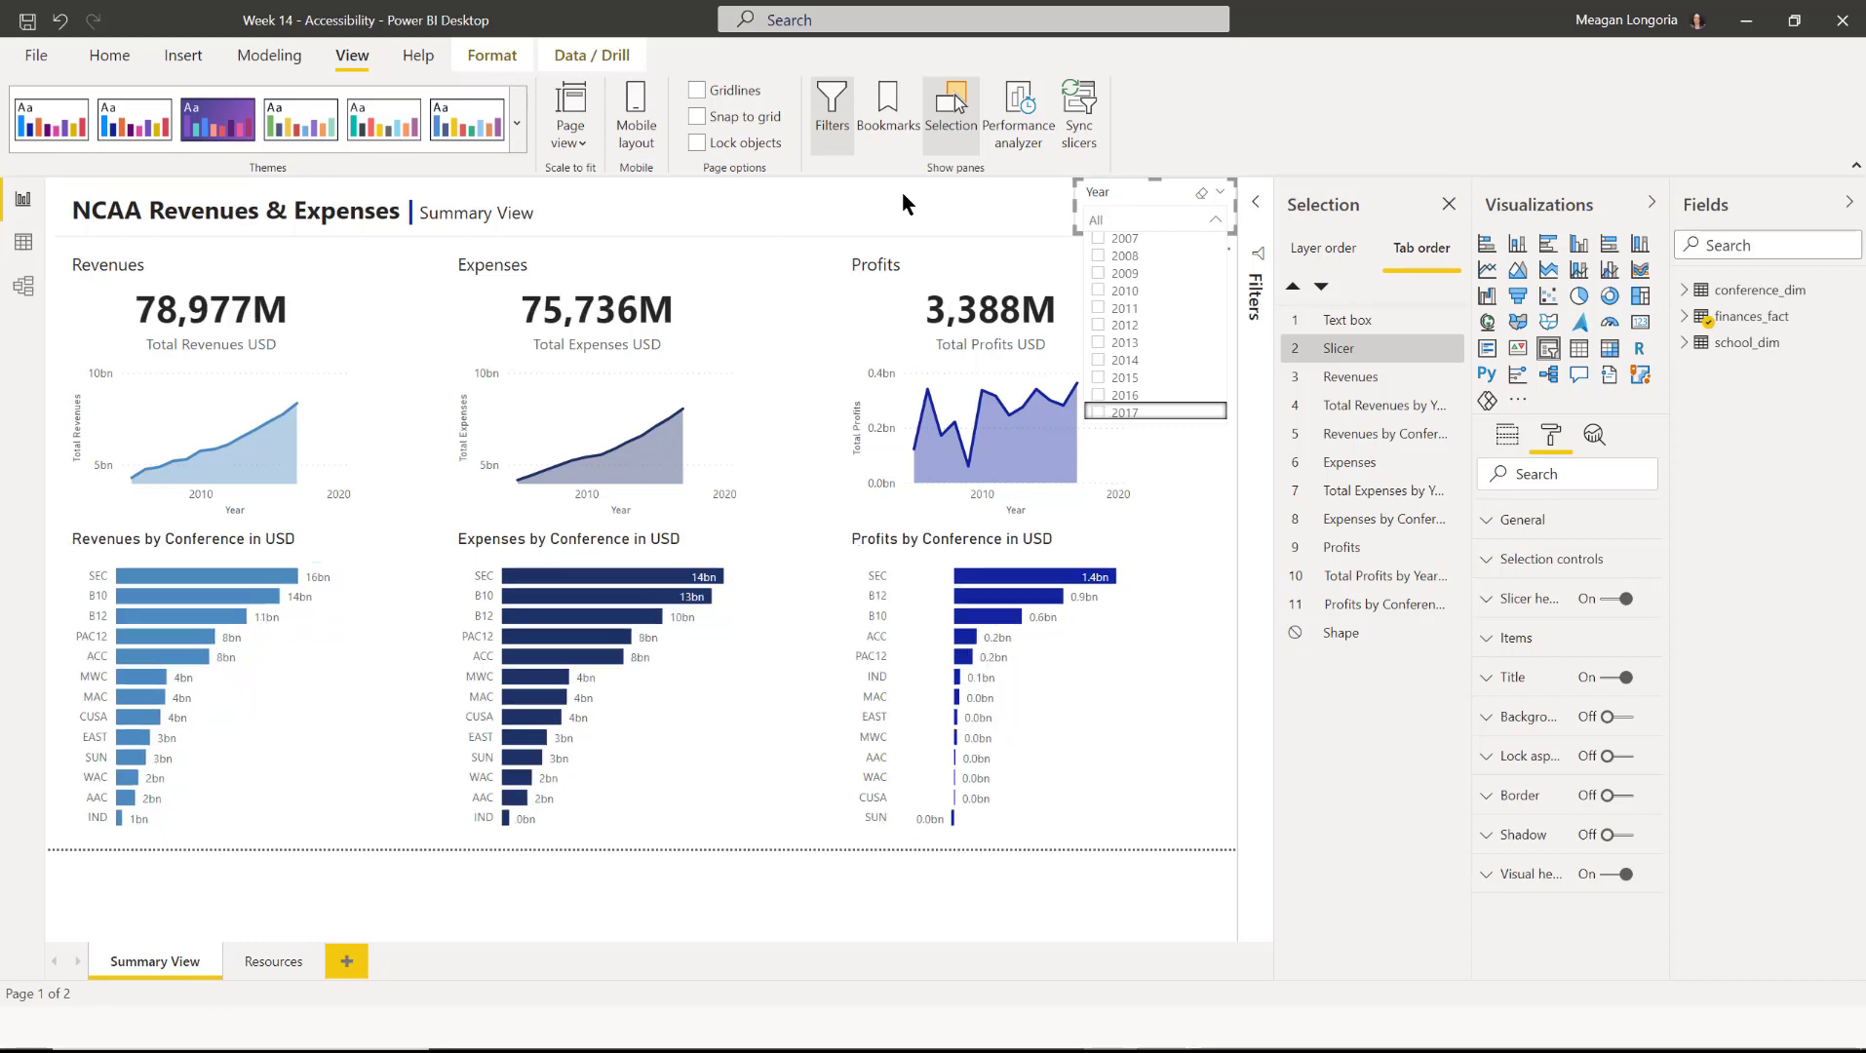
pyautogui.press('Escape')
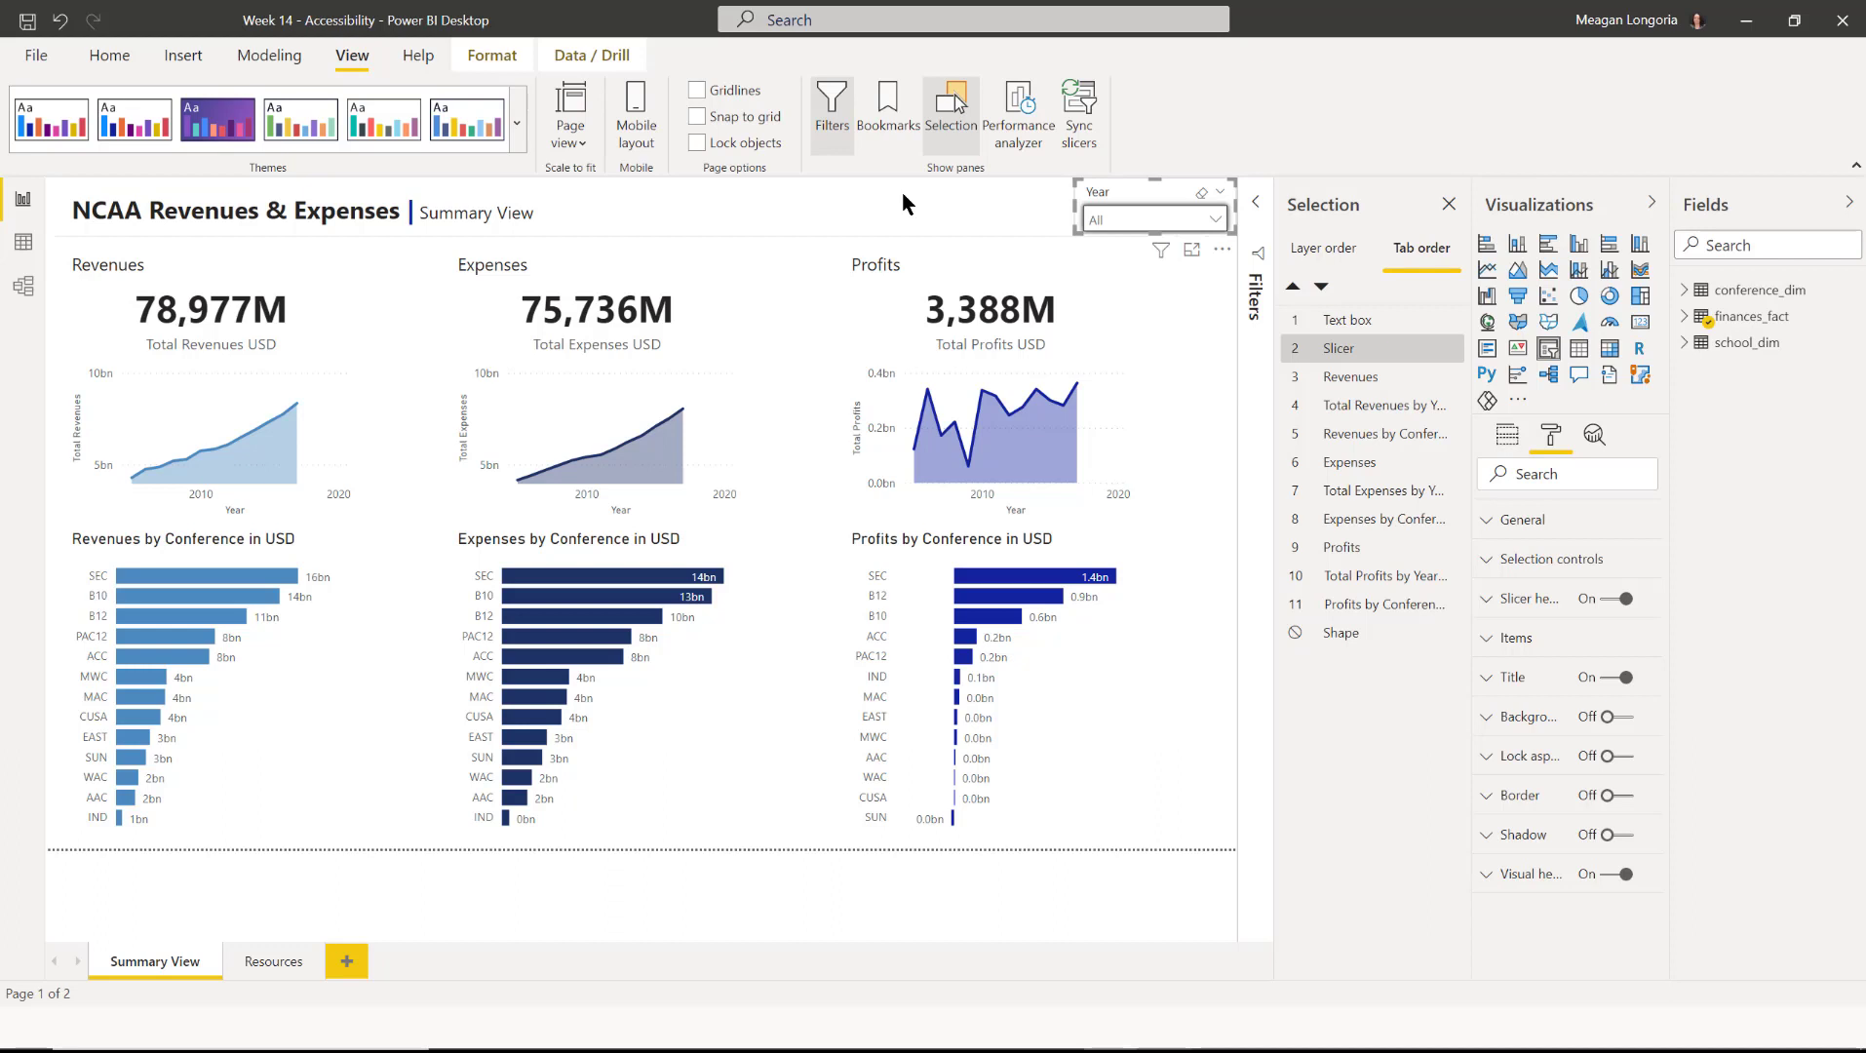
pyautogui.press('Escape')
pyautogui.press('Escape')
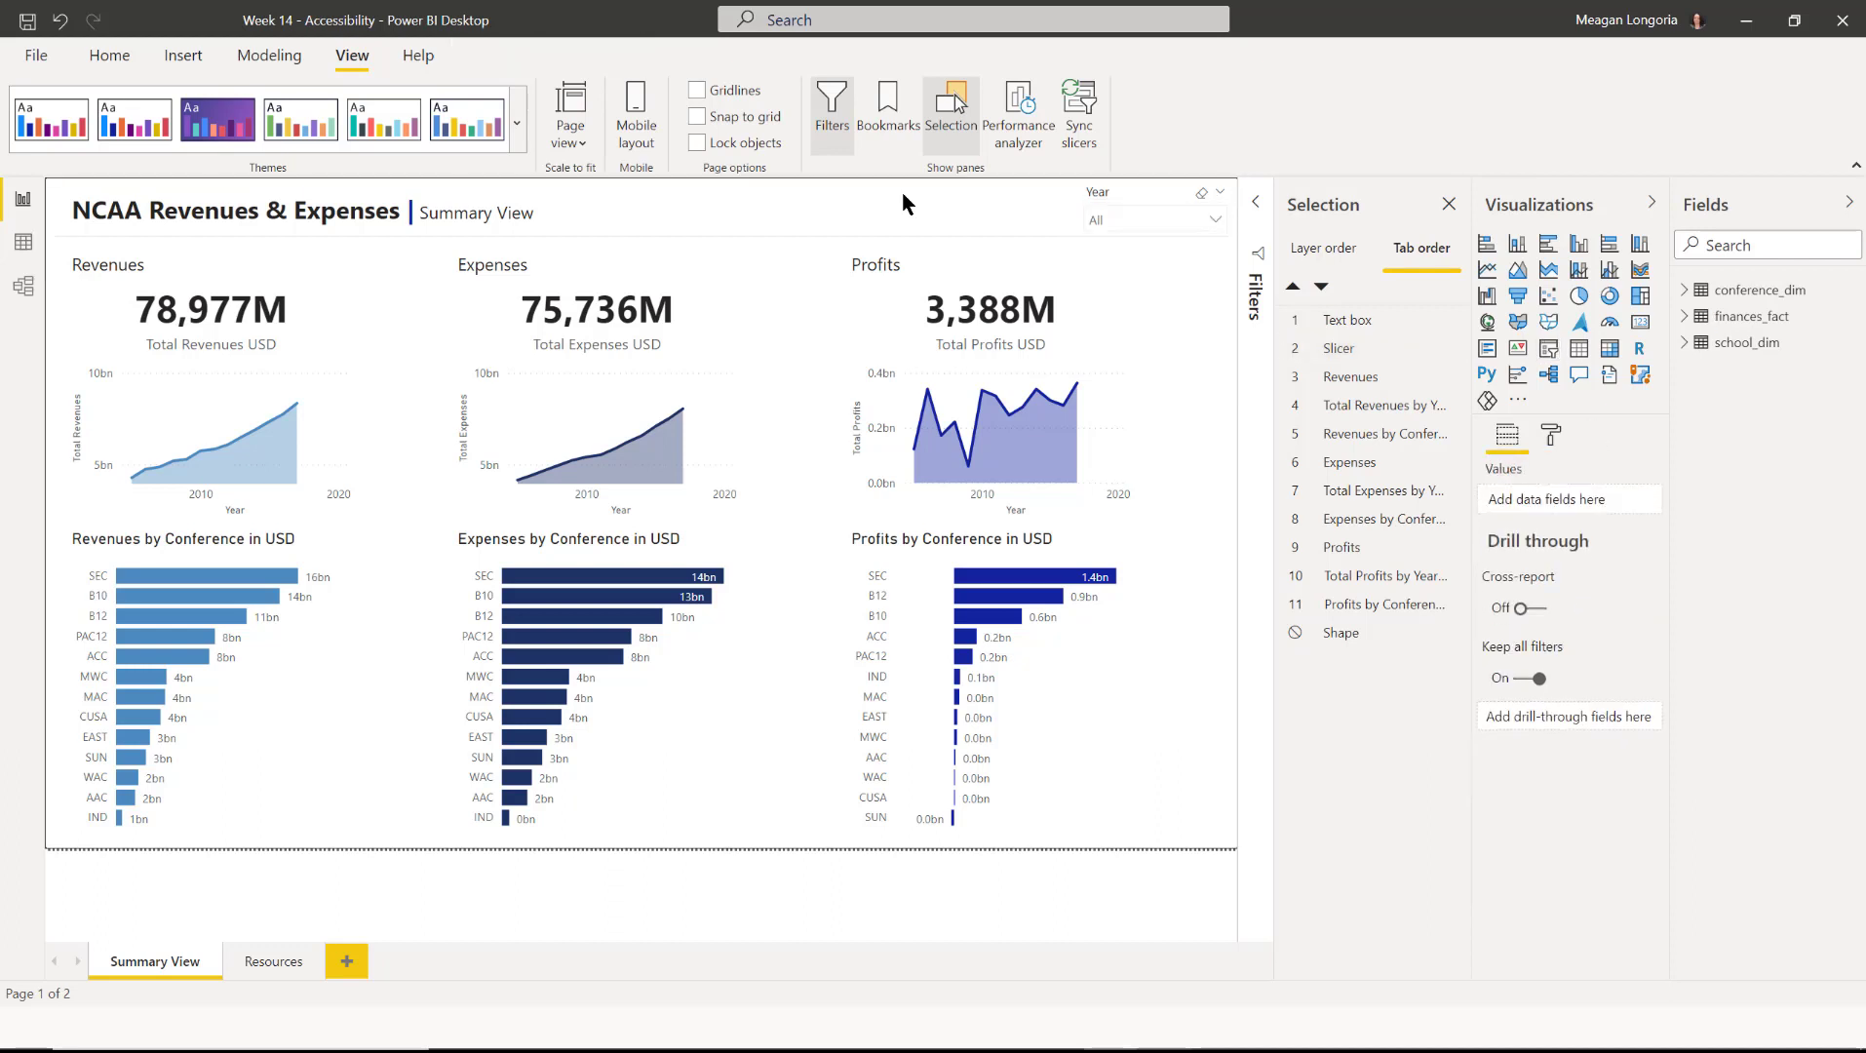
pyautogui.press('Tab')
pyautogui.press('Tab')
pyautogui.press('Tab')
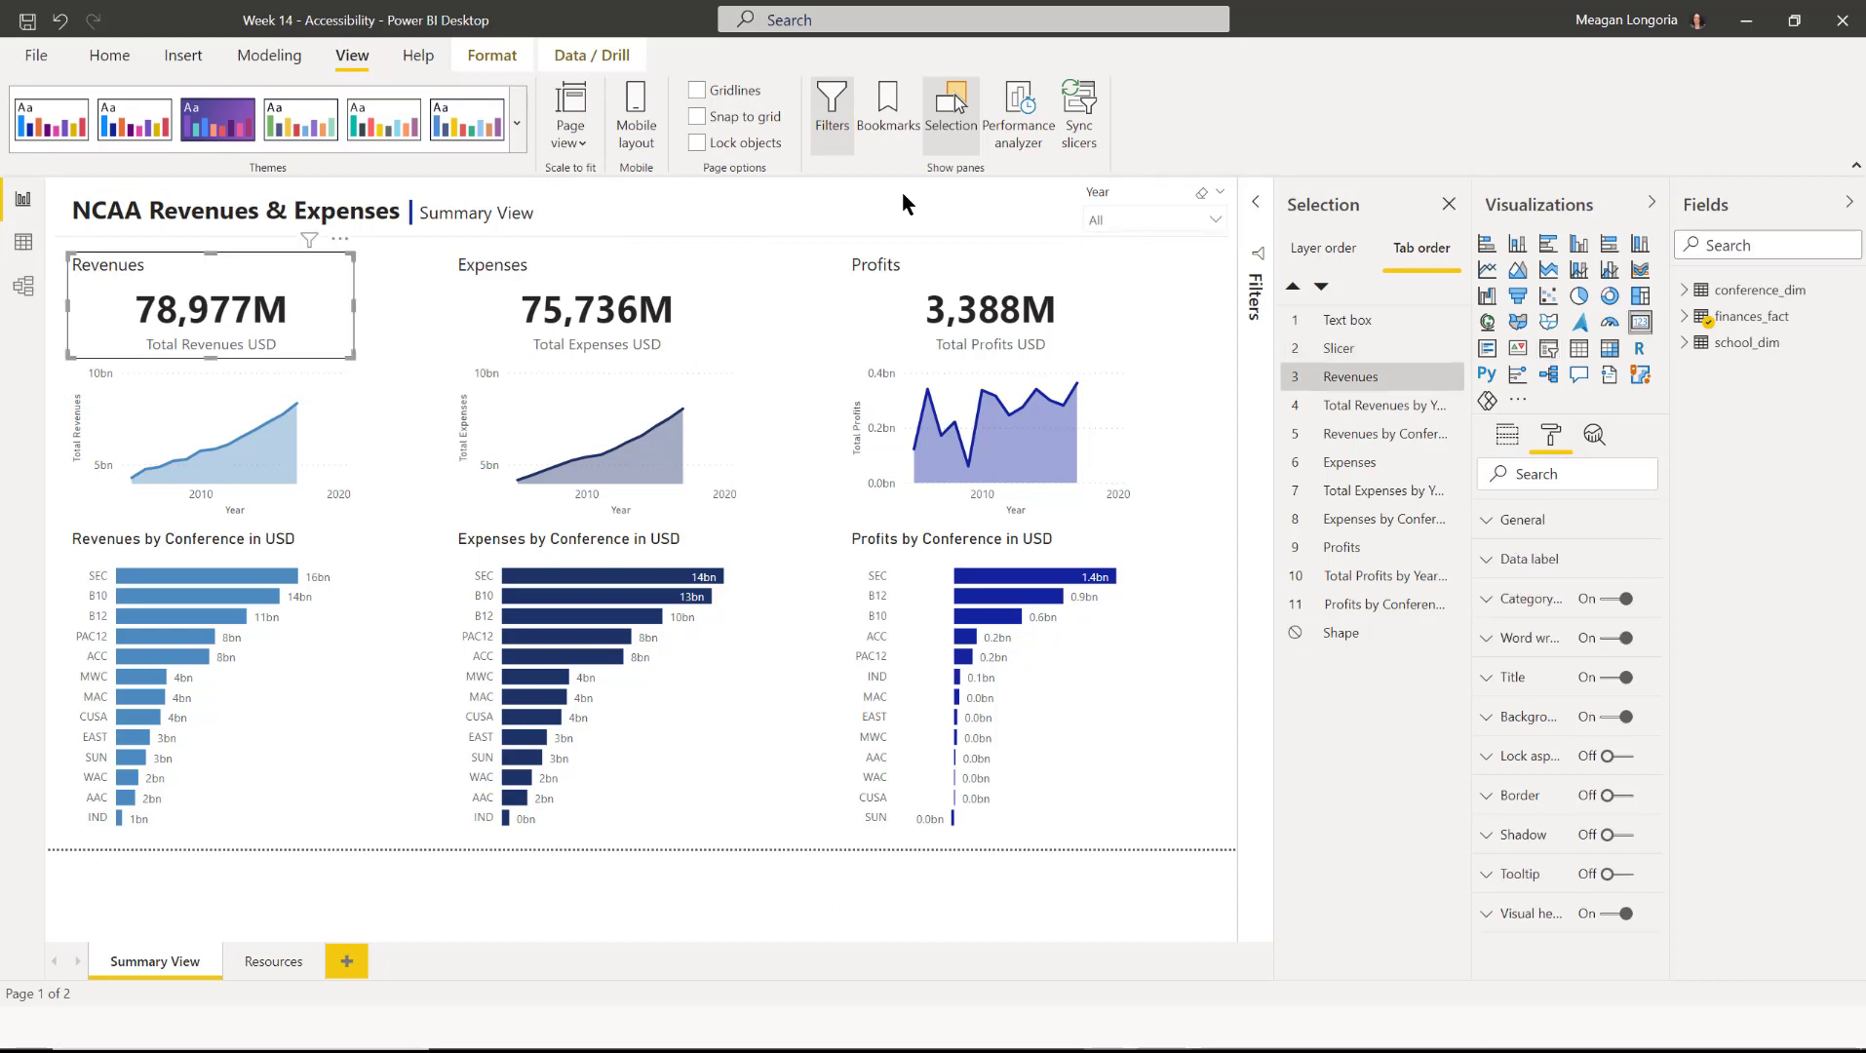
pyautogui.hotkey('shift', 'Tab')
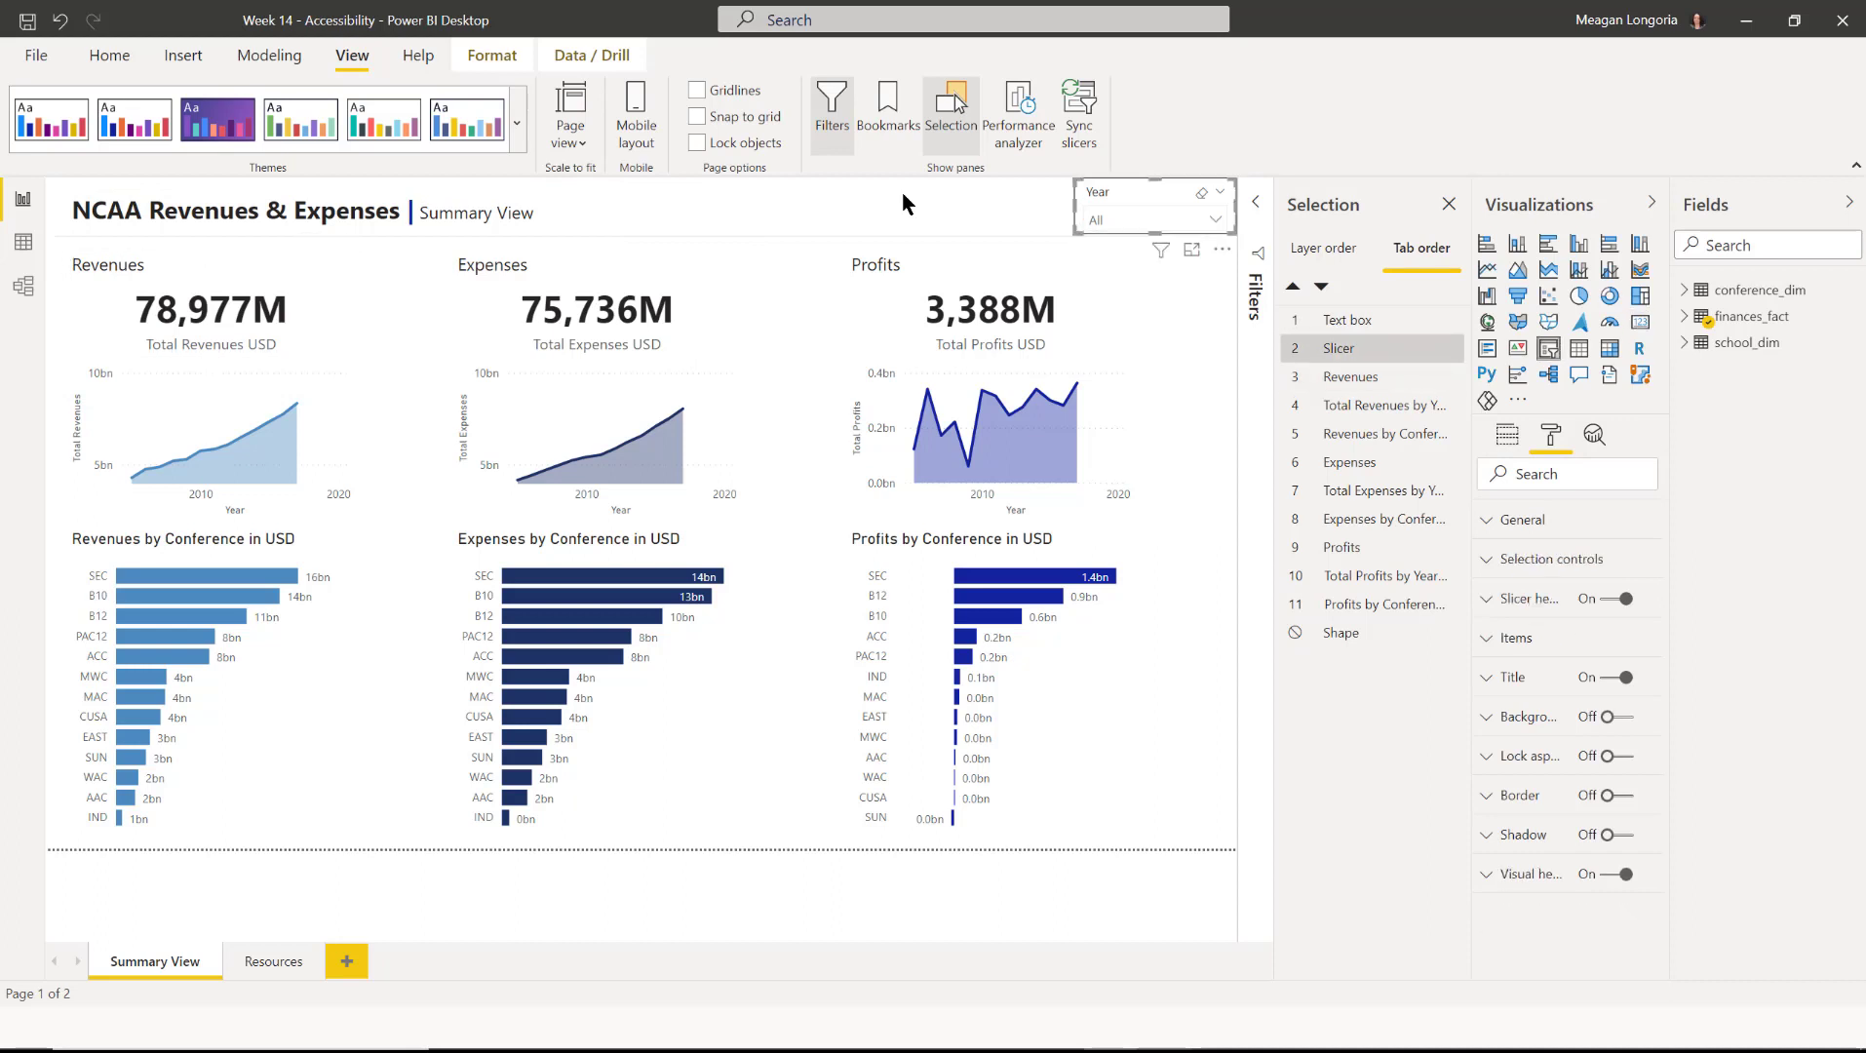
pyautogui.hotkey('ctrl', 'Right')
pyautogui.press('Return')
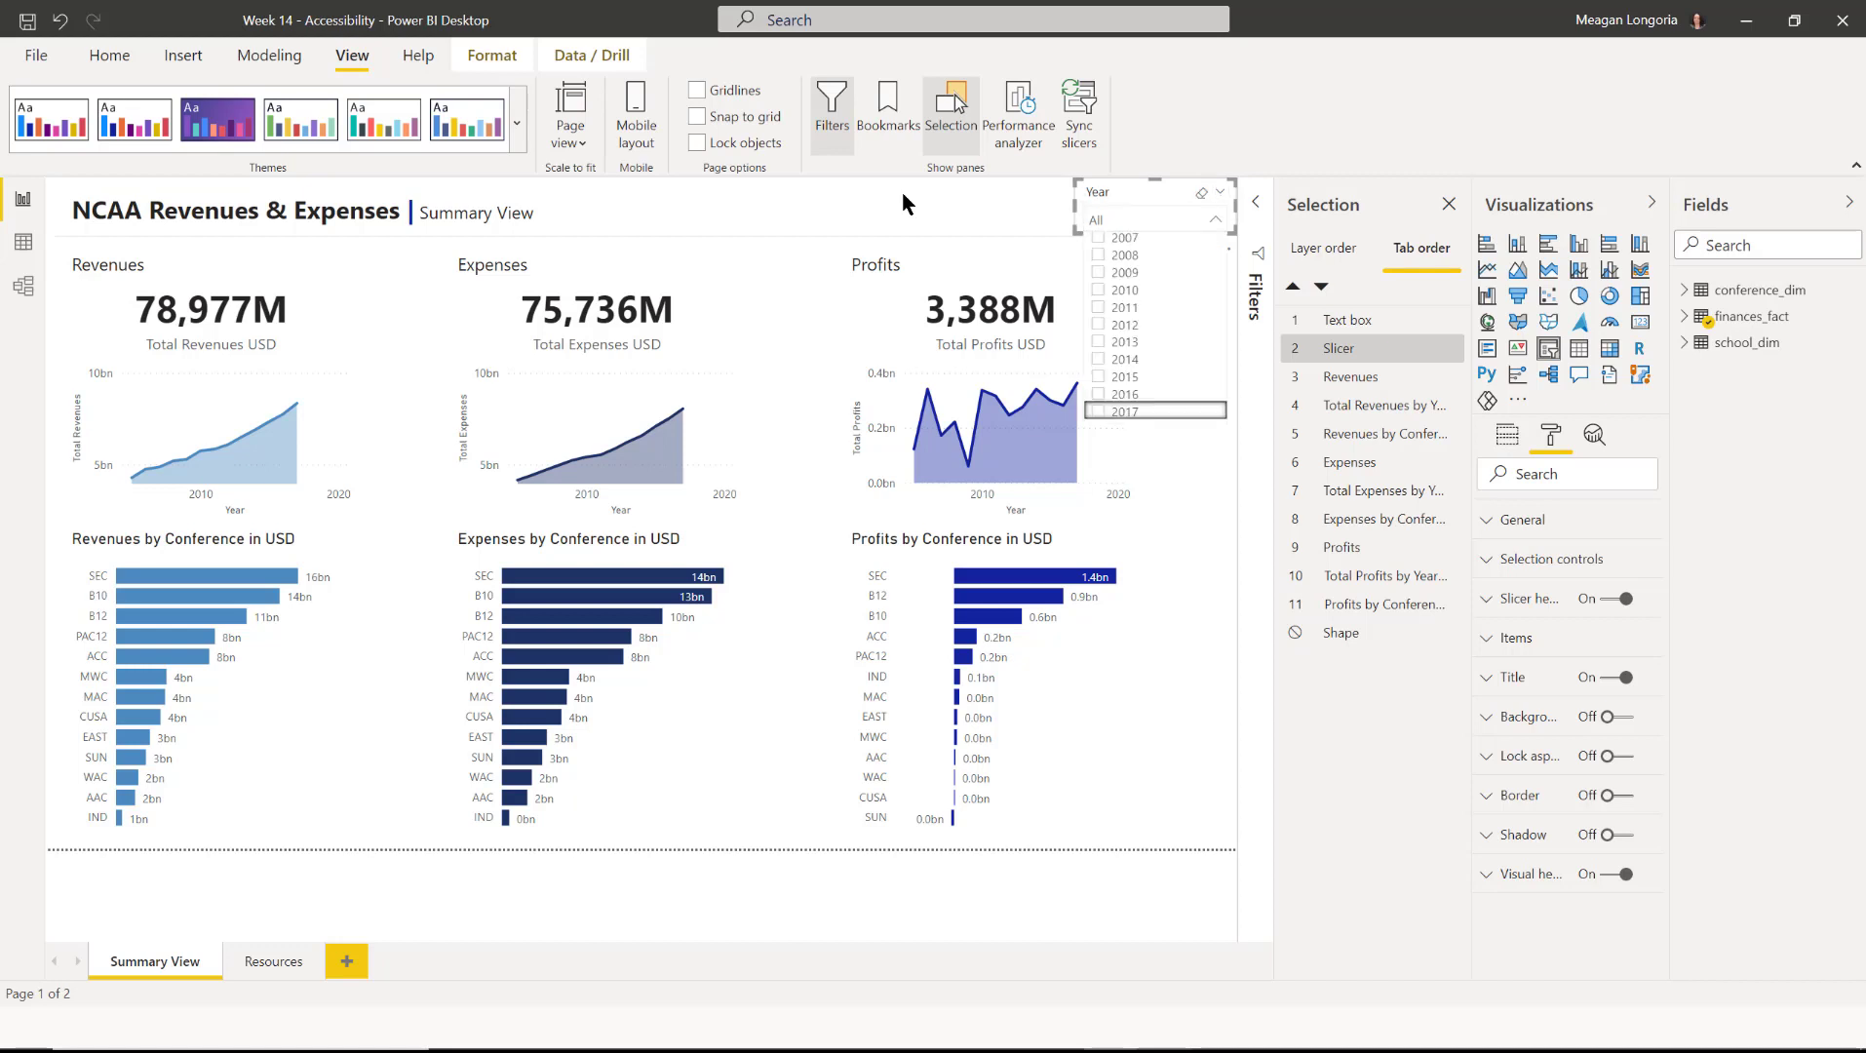
pyautogui.press('space')
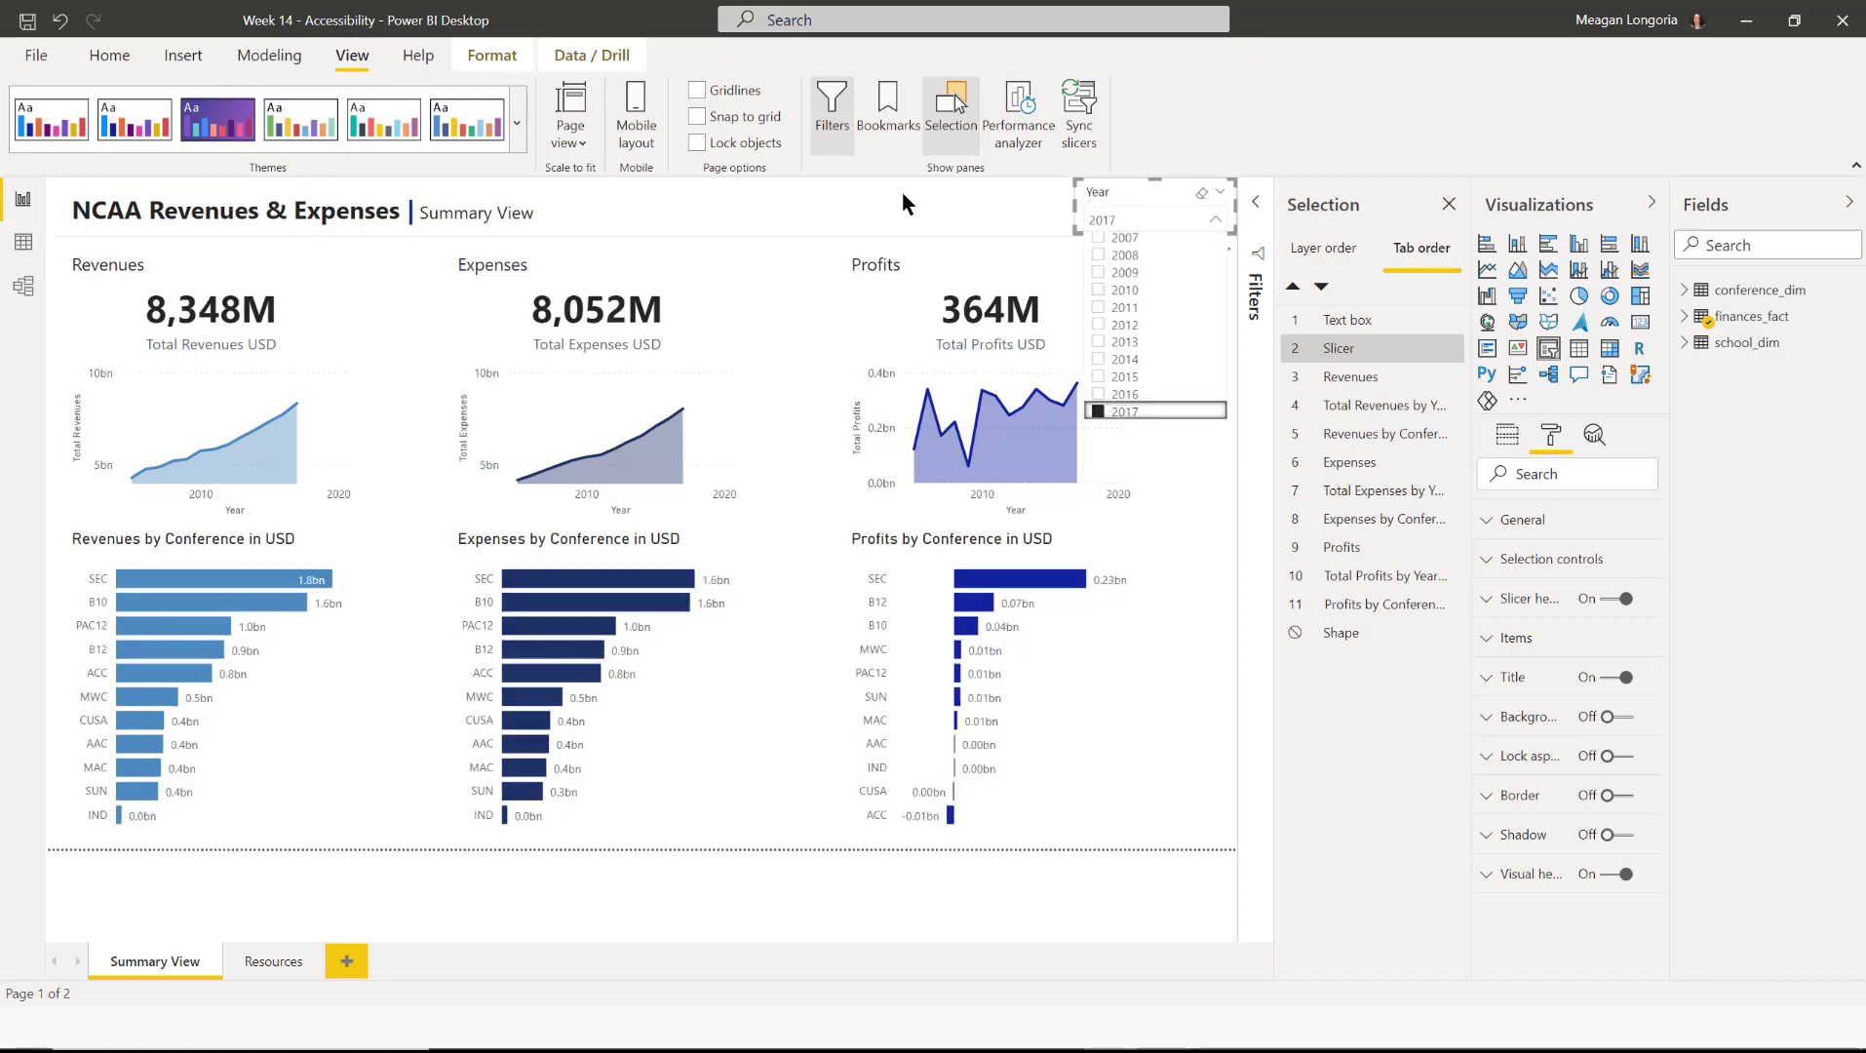
pyautogui.press('Escape')
pyautogui.hotkey('shift', 'Tab')
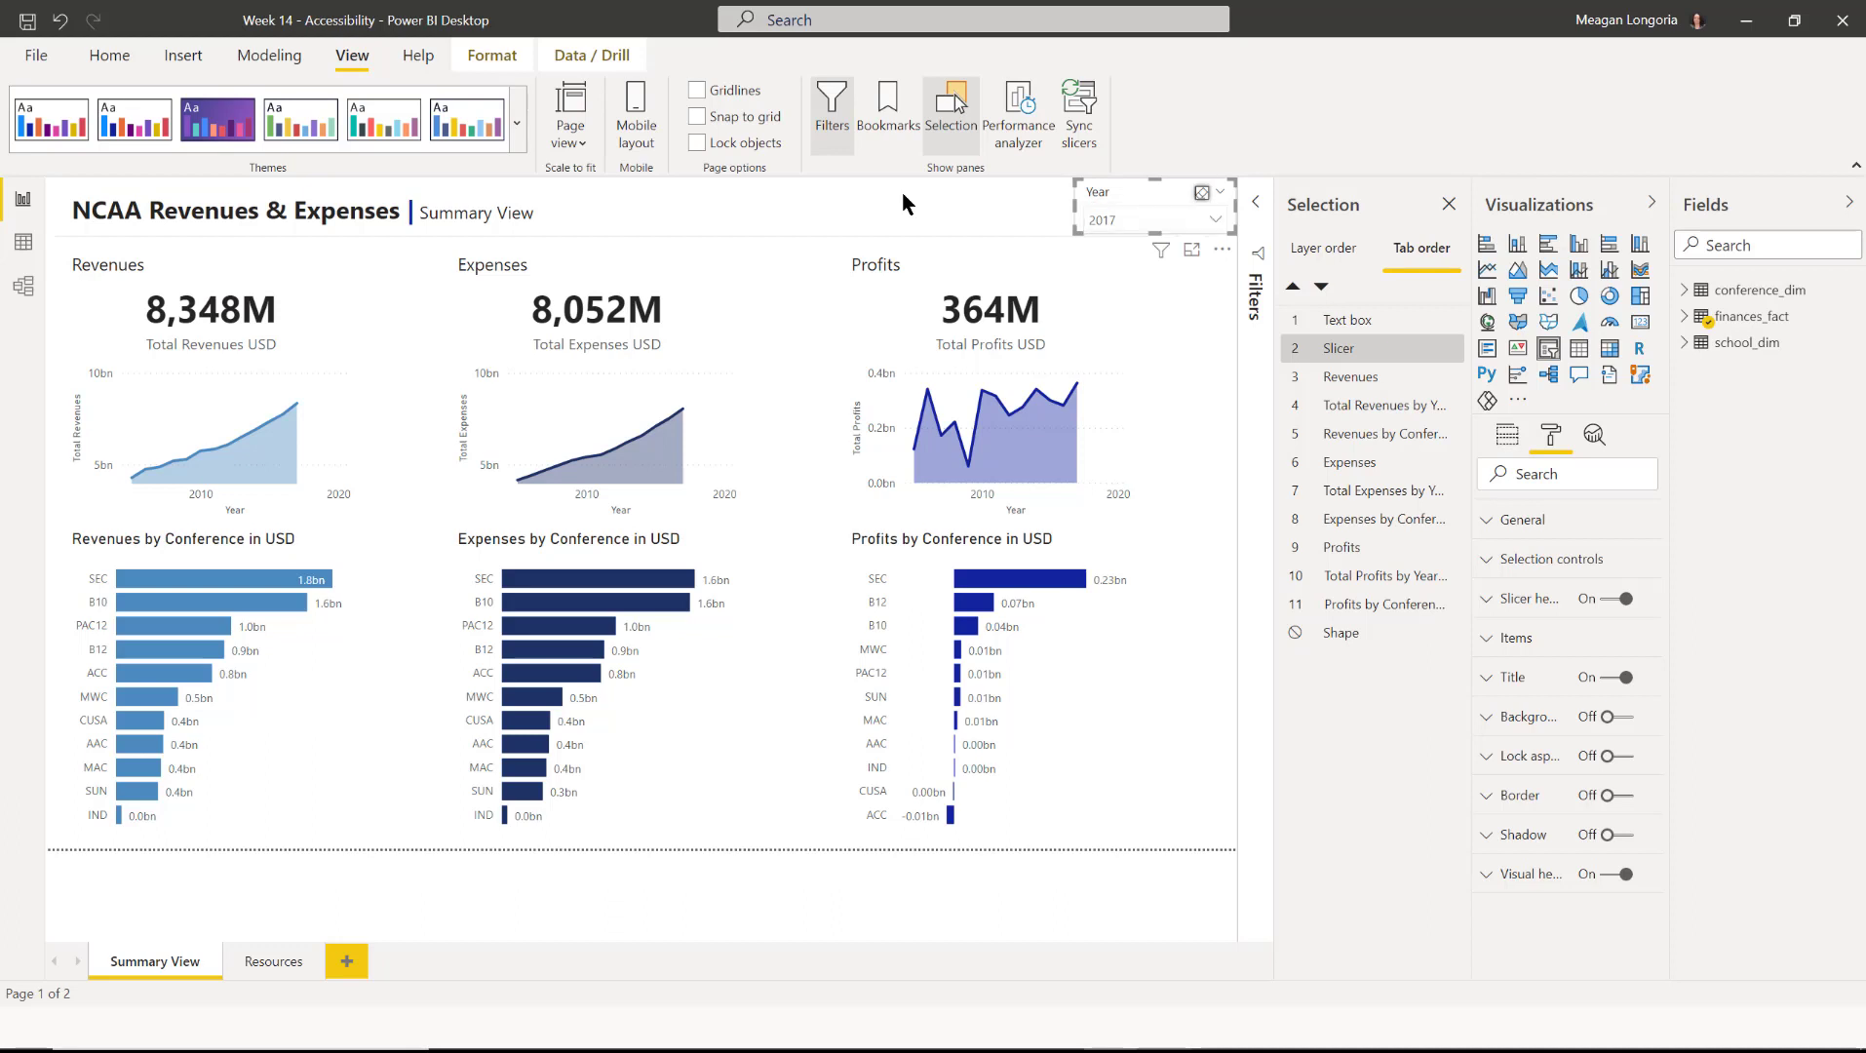
pyautogui.press('Return')
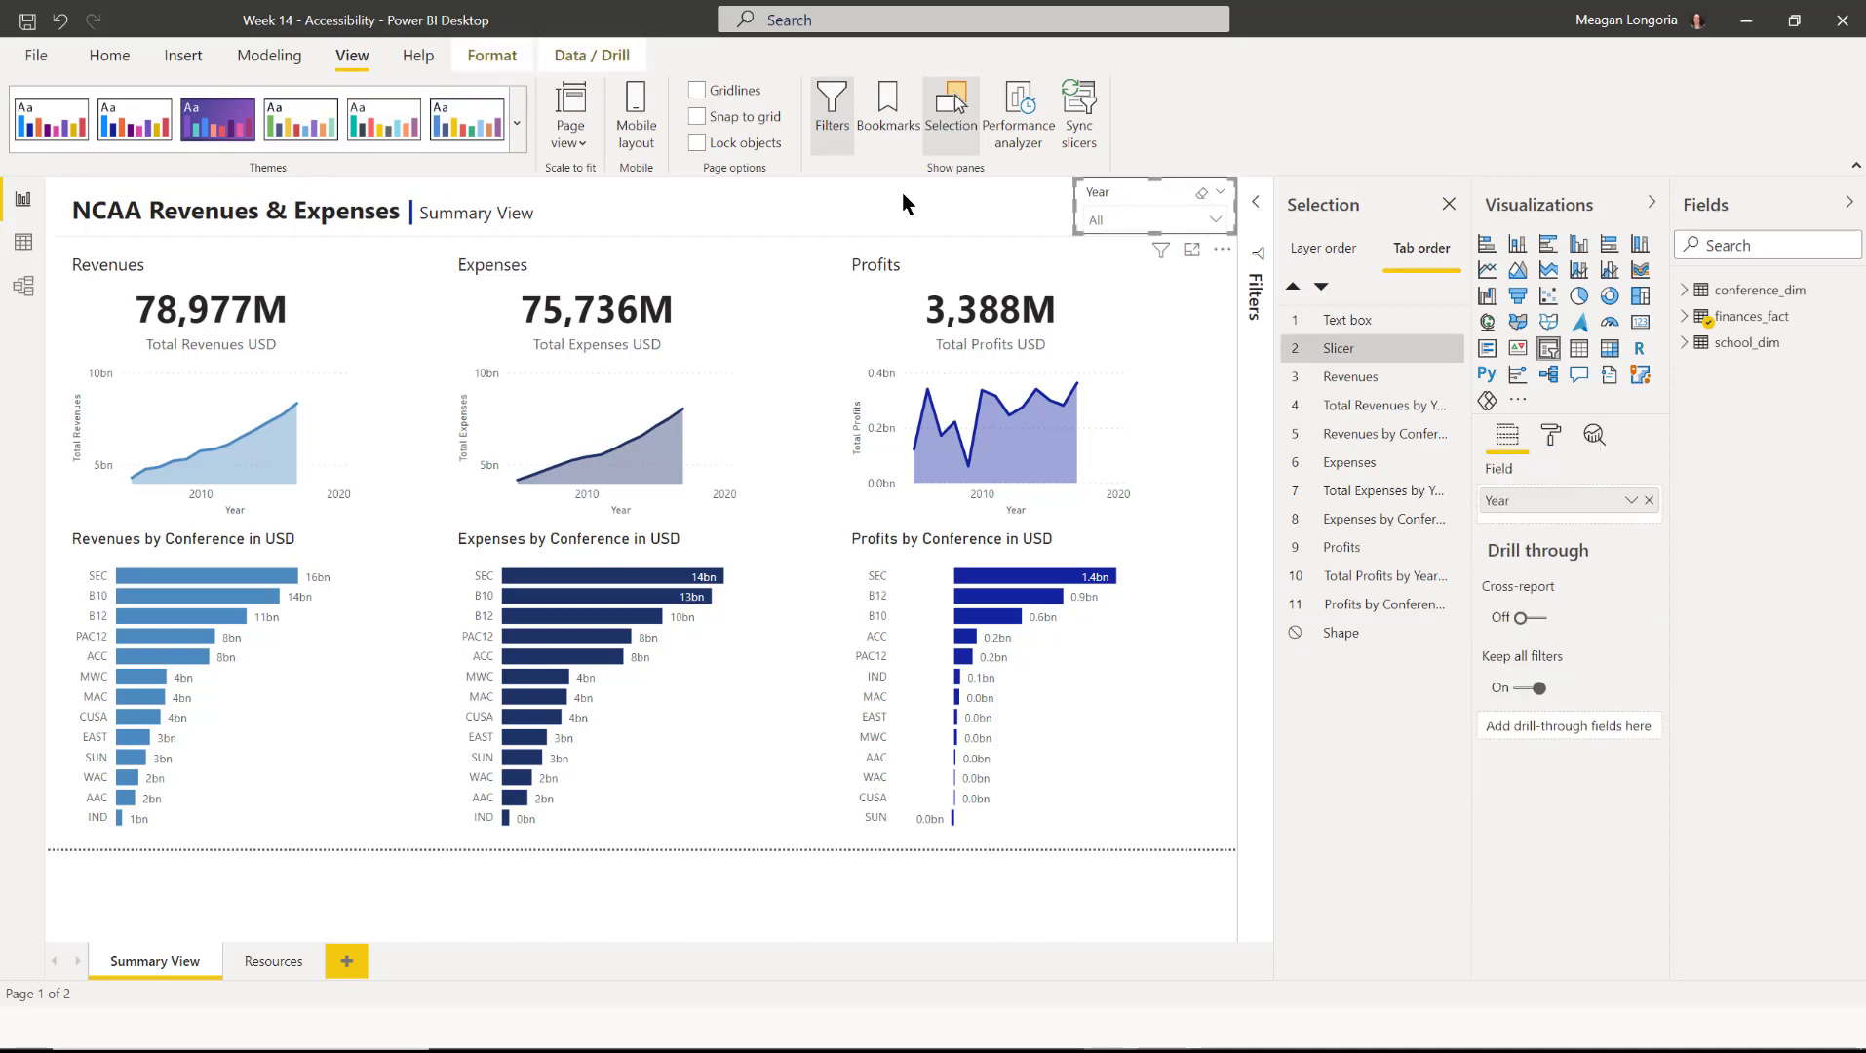
# Using the keyboard, select SEC in Revenues by Conference to cross-filter the report.
pyautogui.press('Escape')
pyautogui.press('Tab')
pyautogui.press('Tab')
pyautogui.press('Tab')
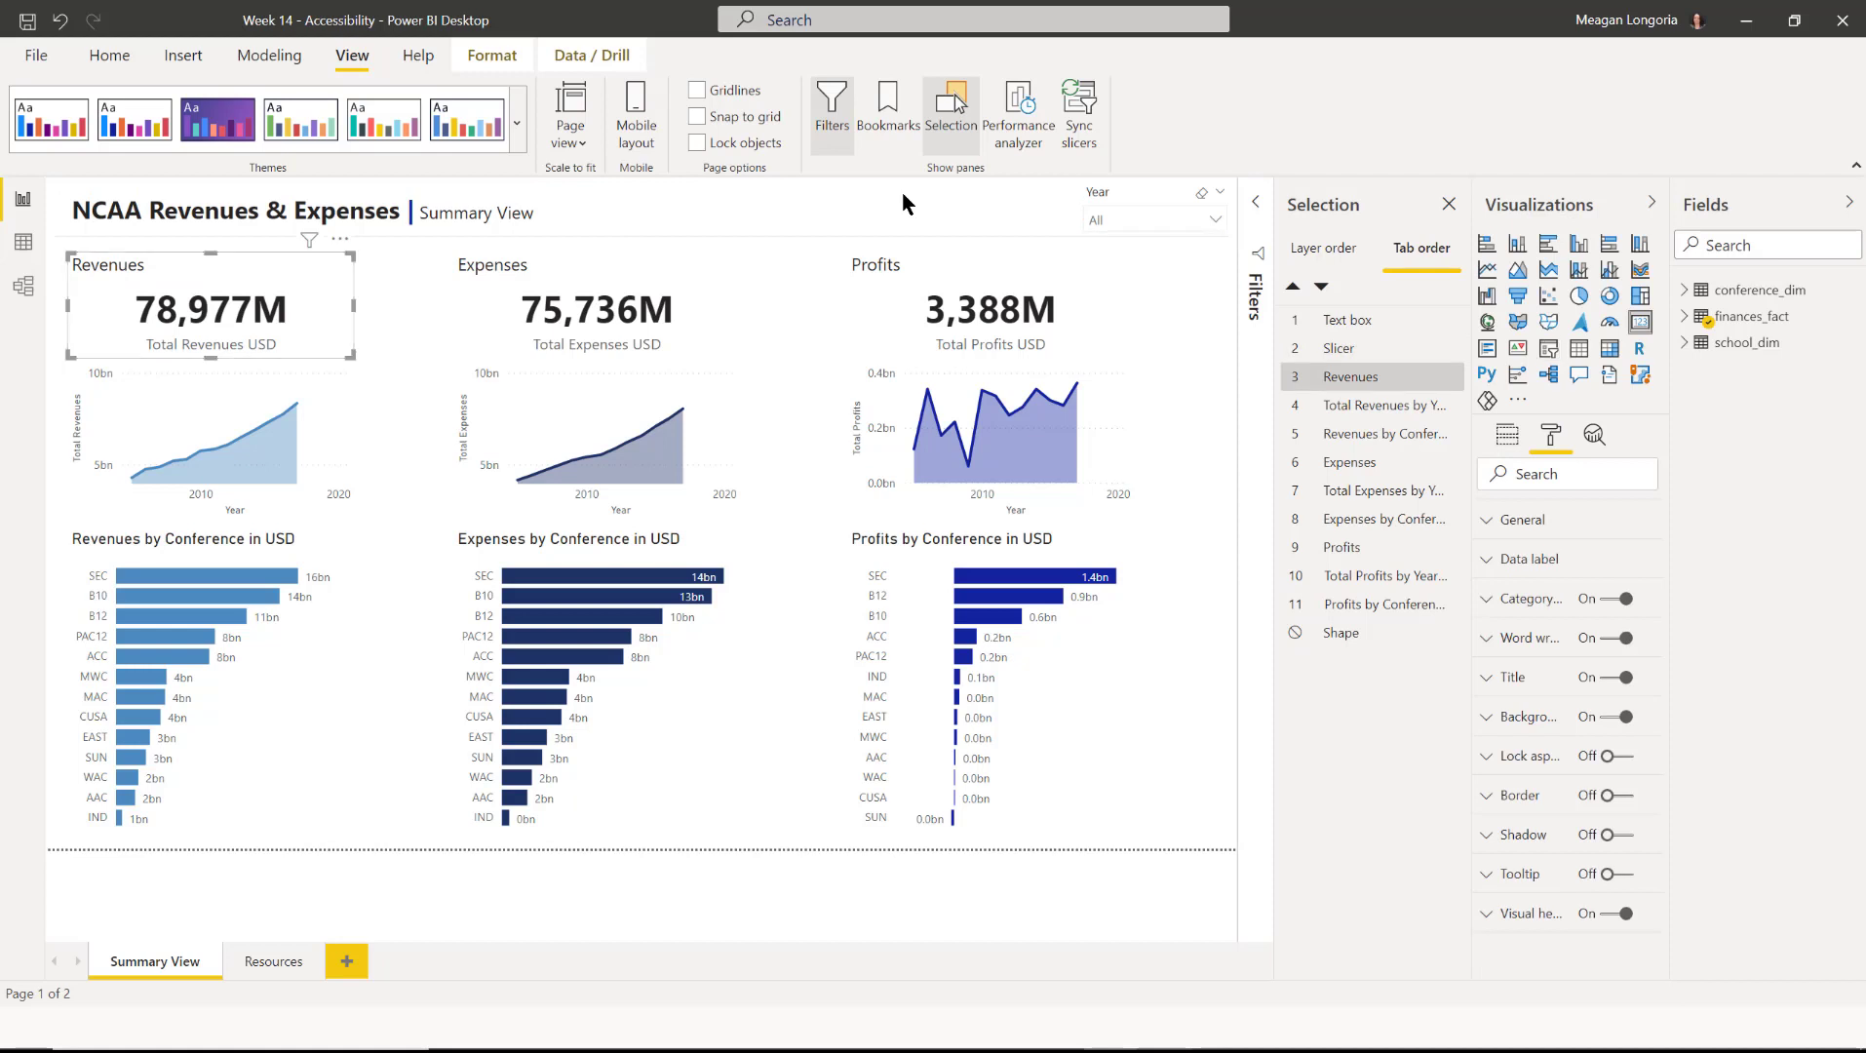
pyautogui.press('Tab')
pyautogui.press('Tab')
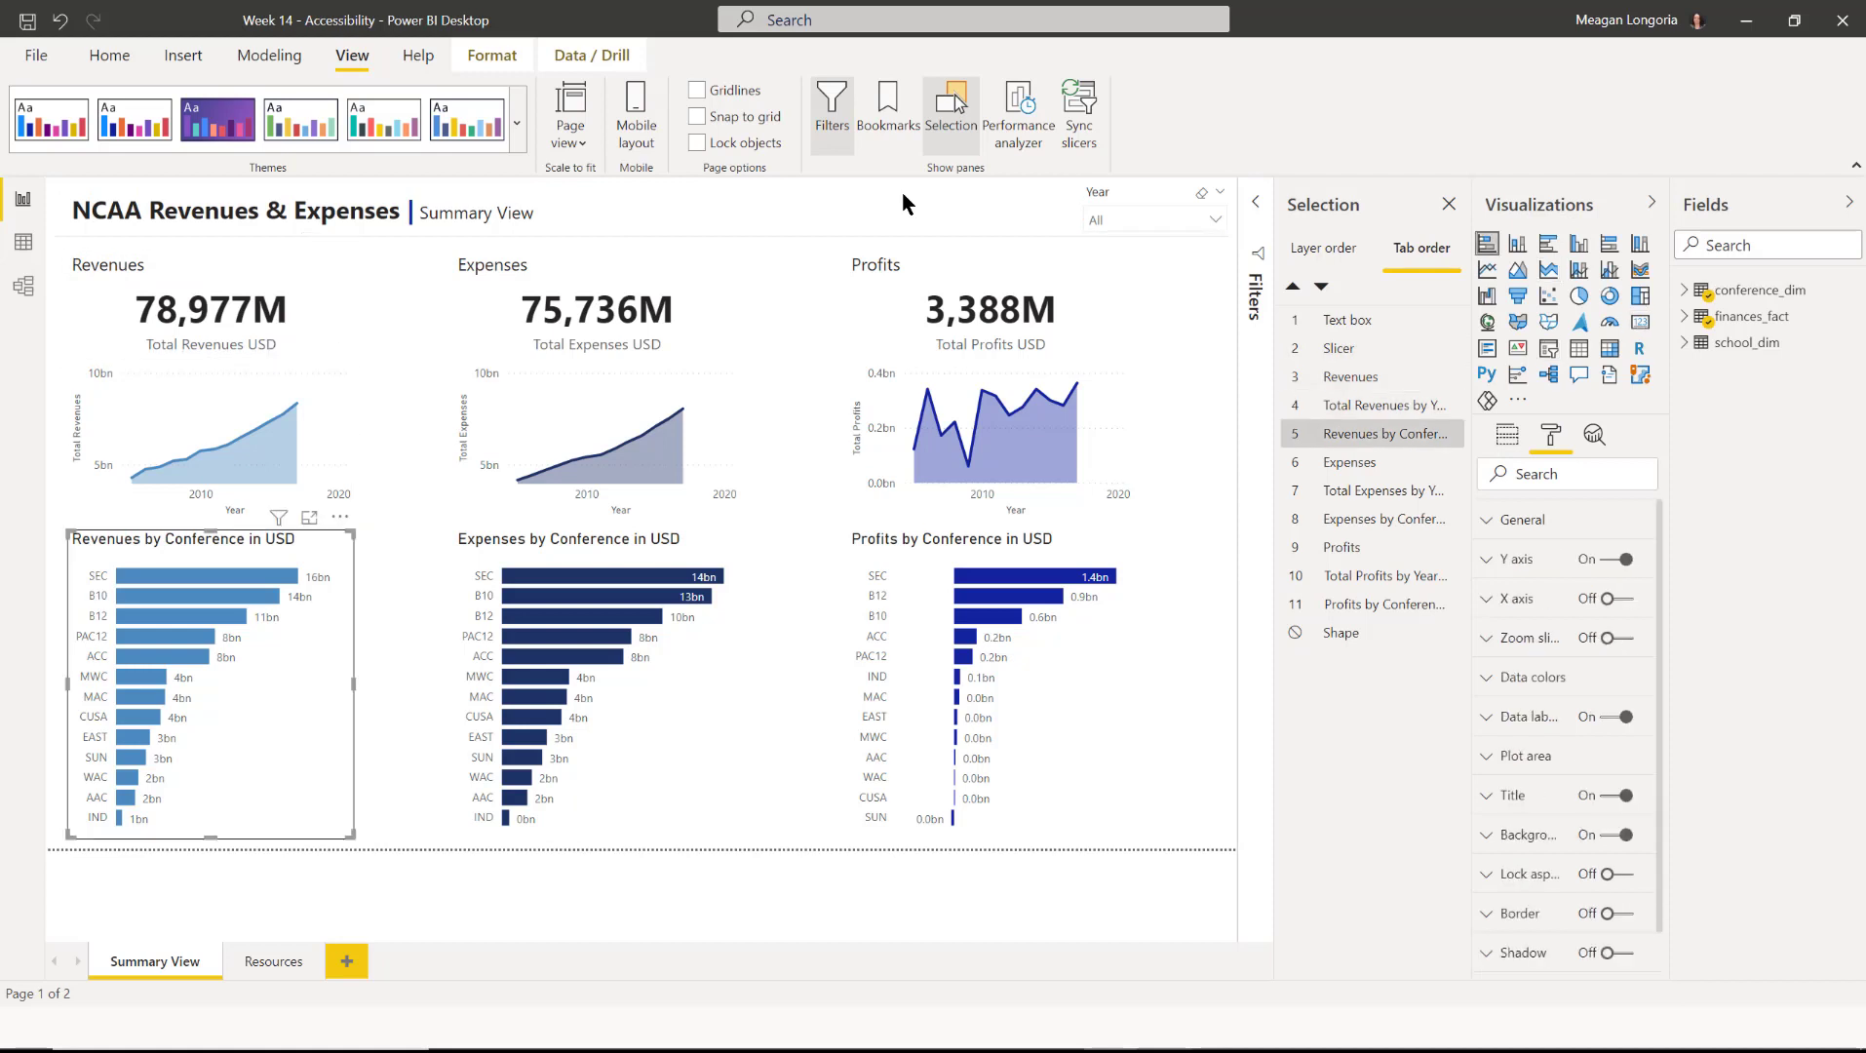
pyautogui.hotkey('ctrl', 'Right')
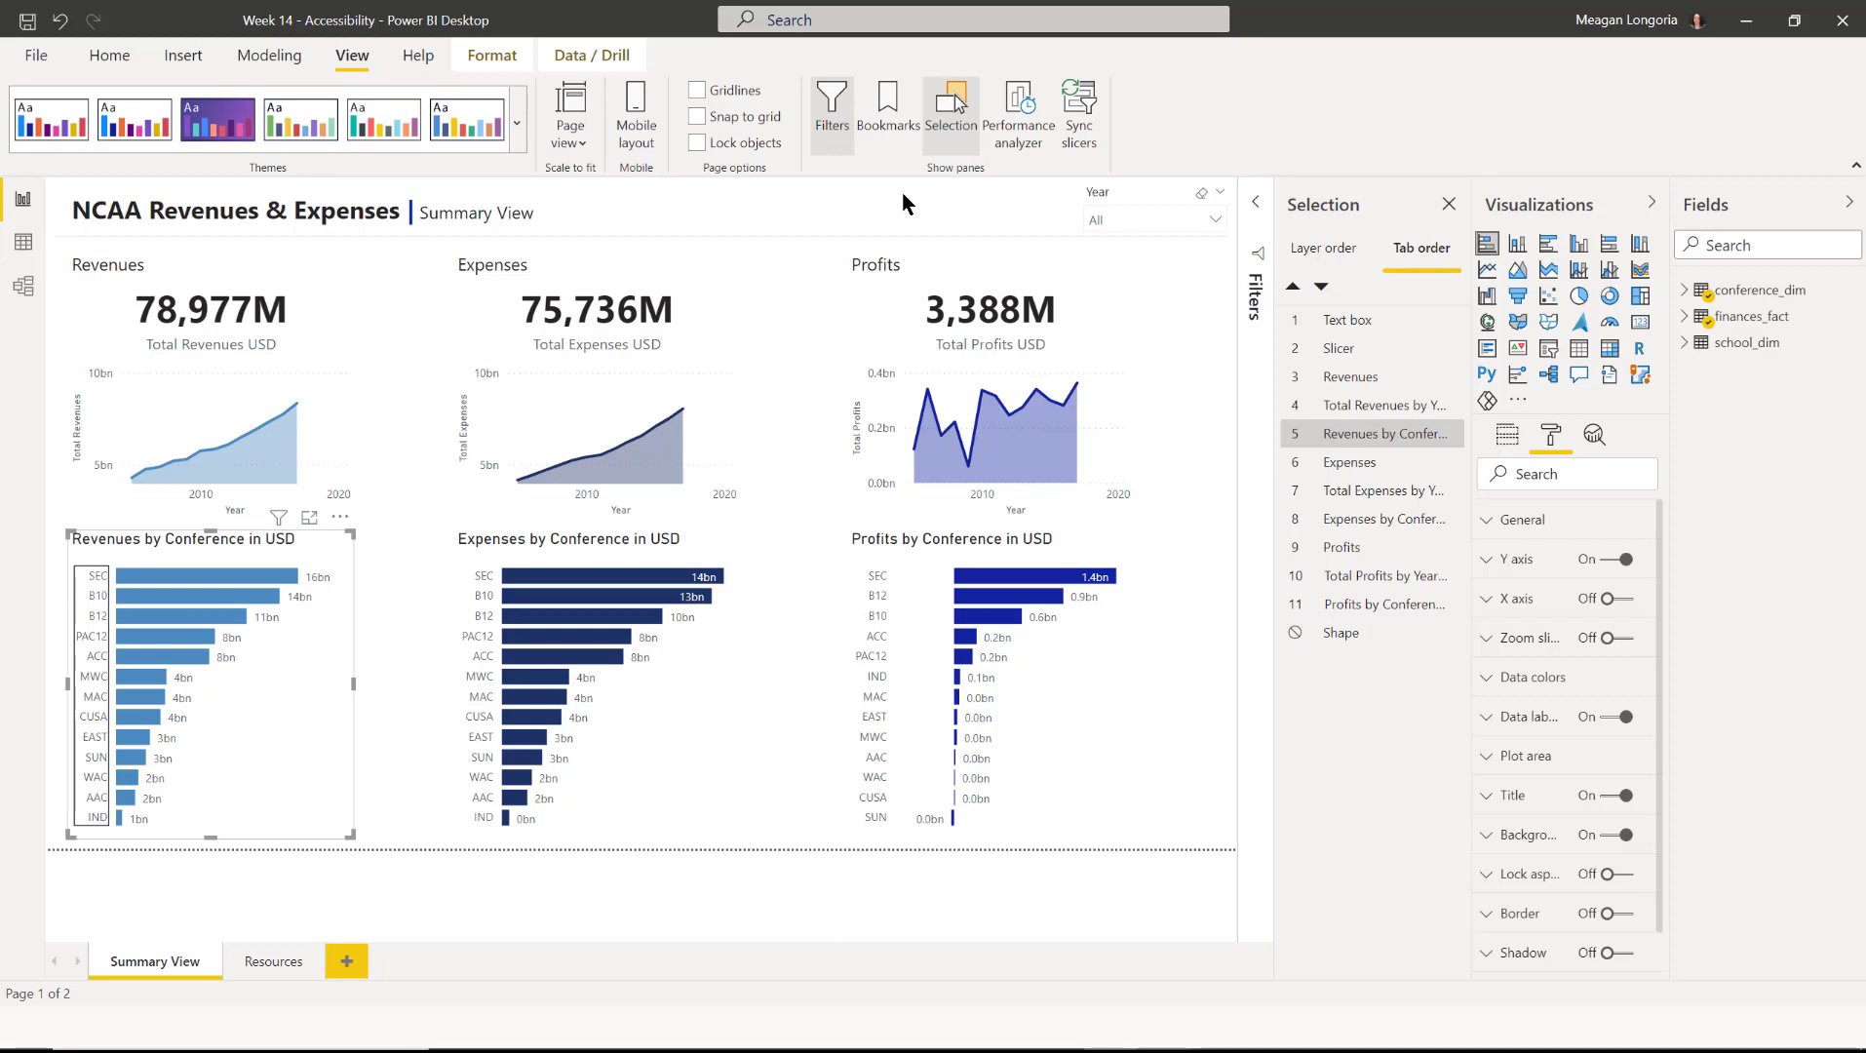
pyautogui.press('Down')
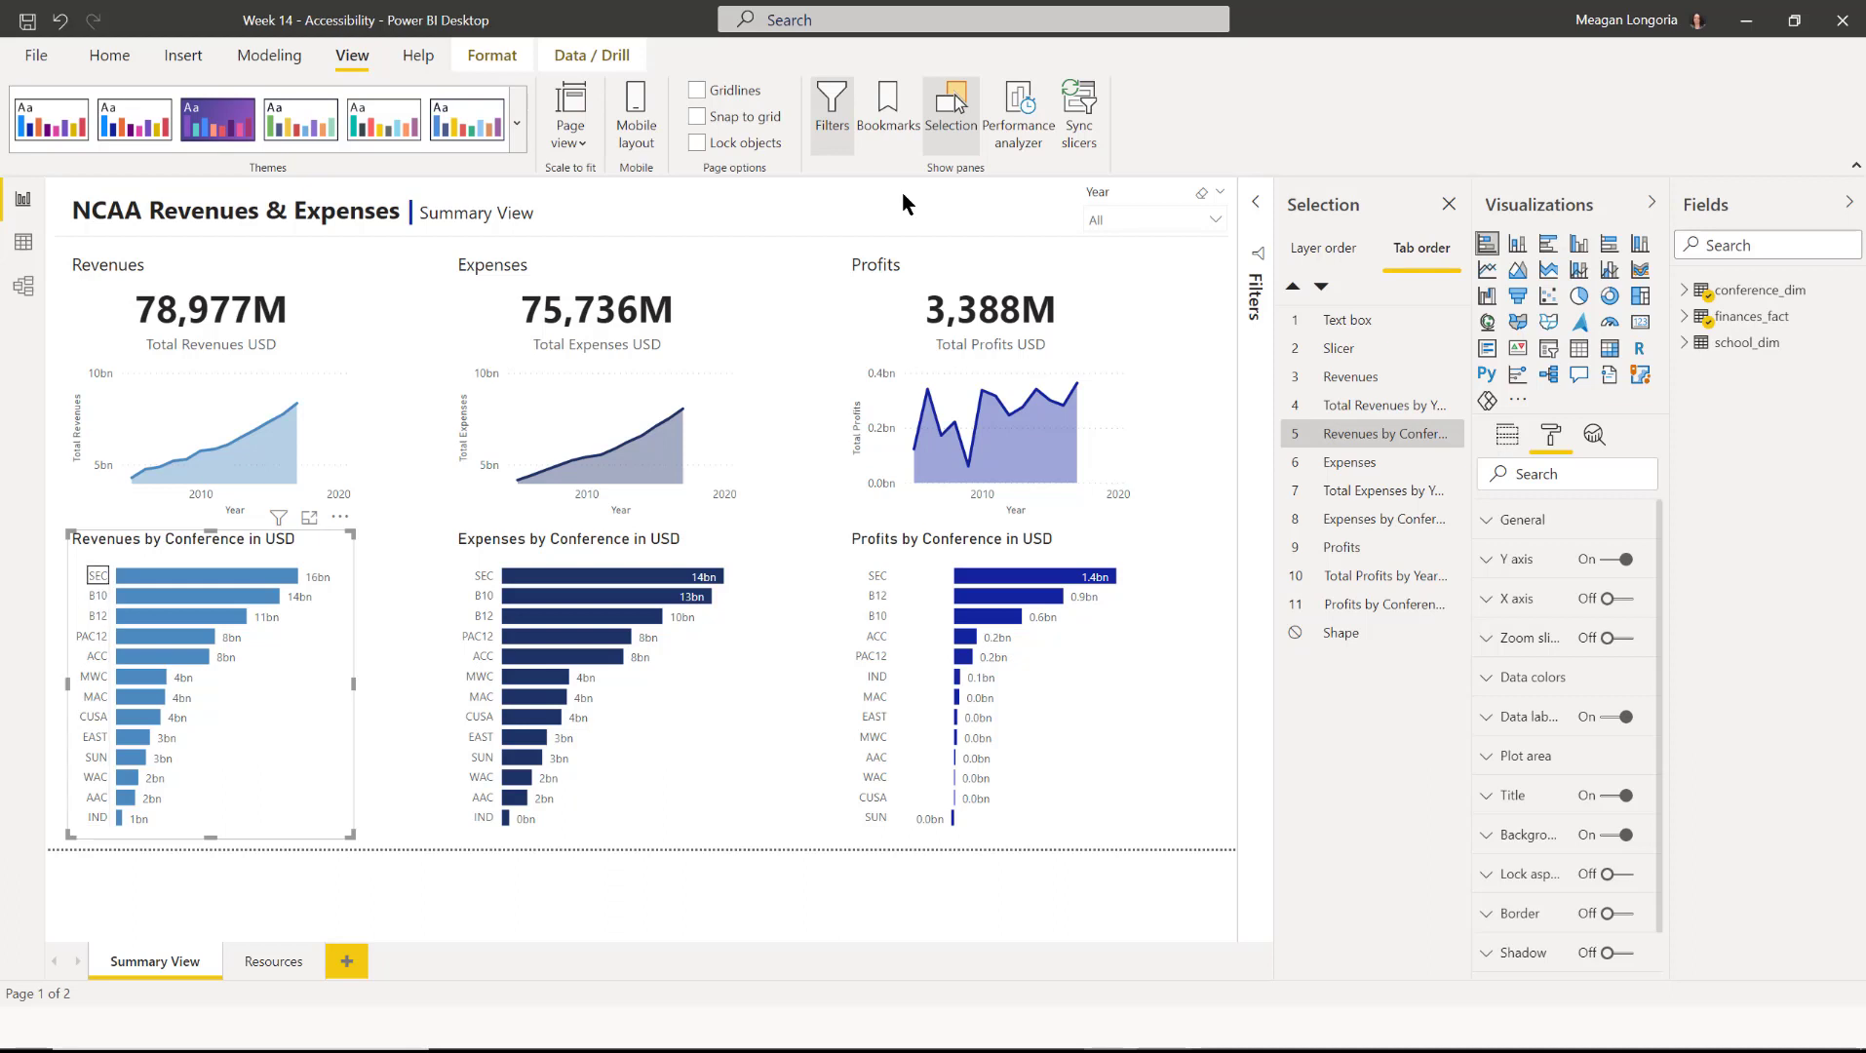
pyautogui.press('Return')
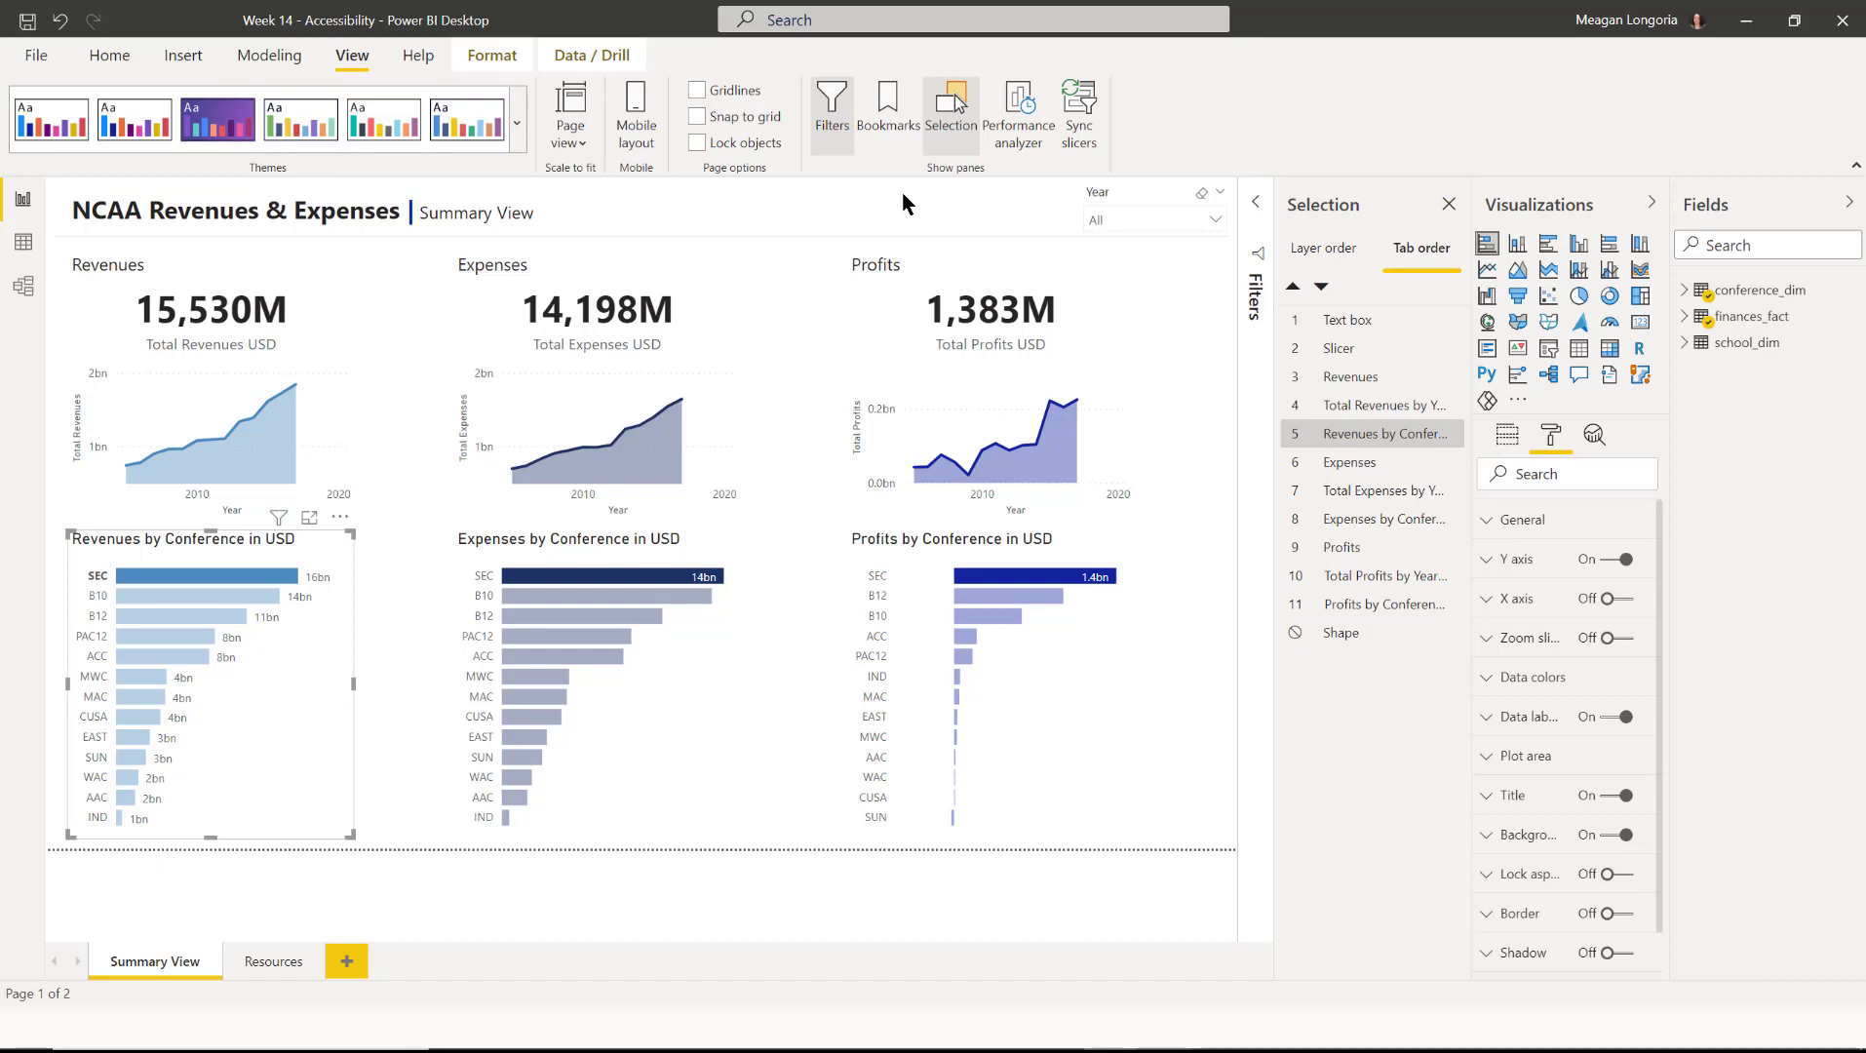
# Leave the conference chart with Escape and tab back around to the Revenues card.
pyautogui.press('Tab')
pyautogui.press('Escape')
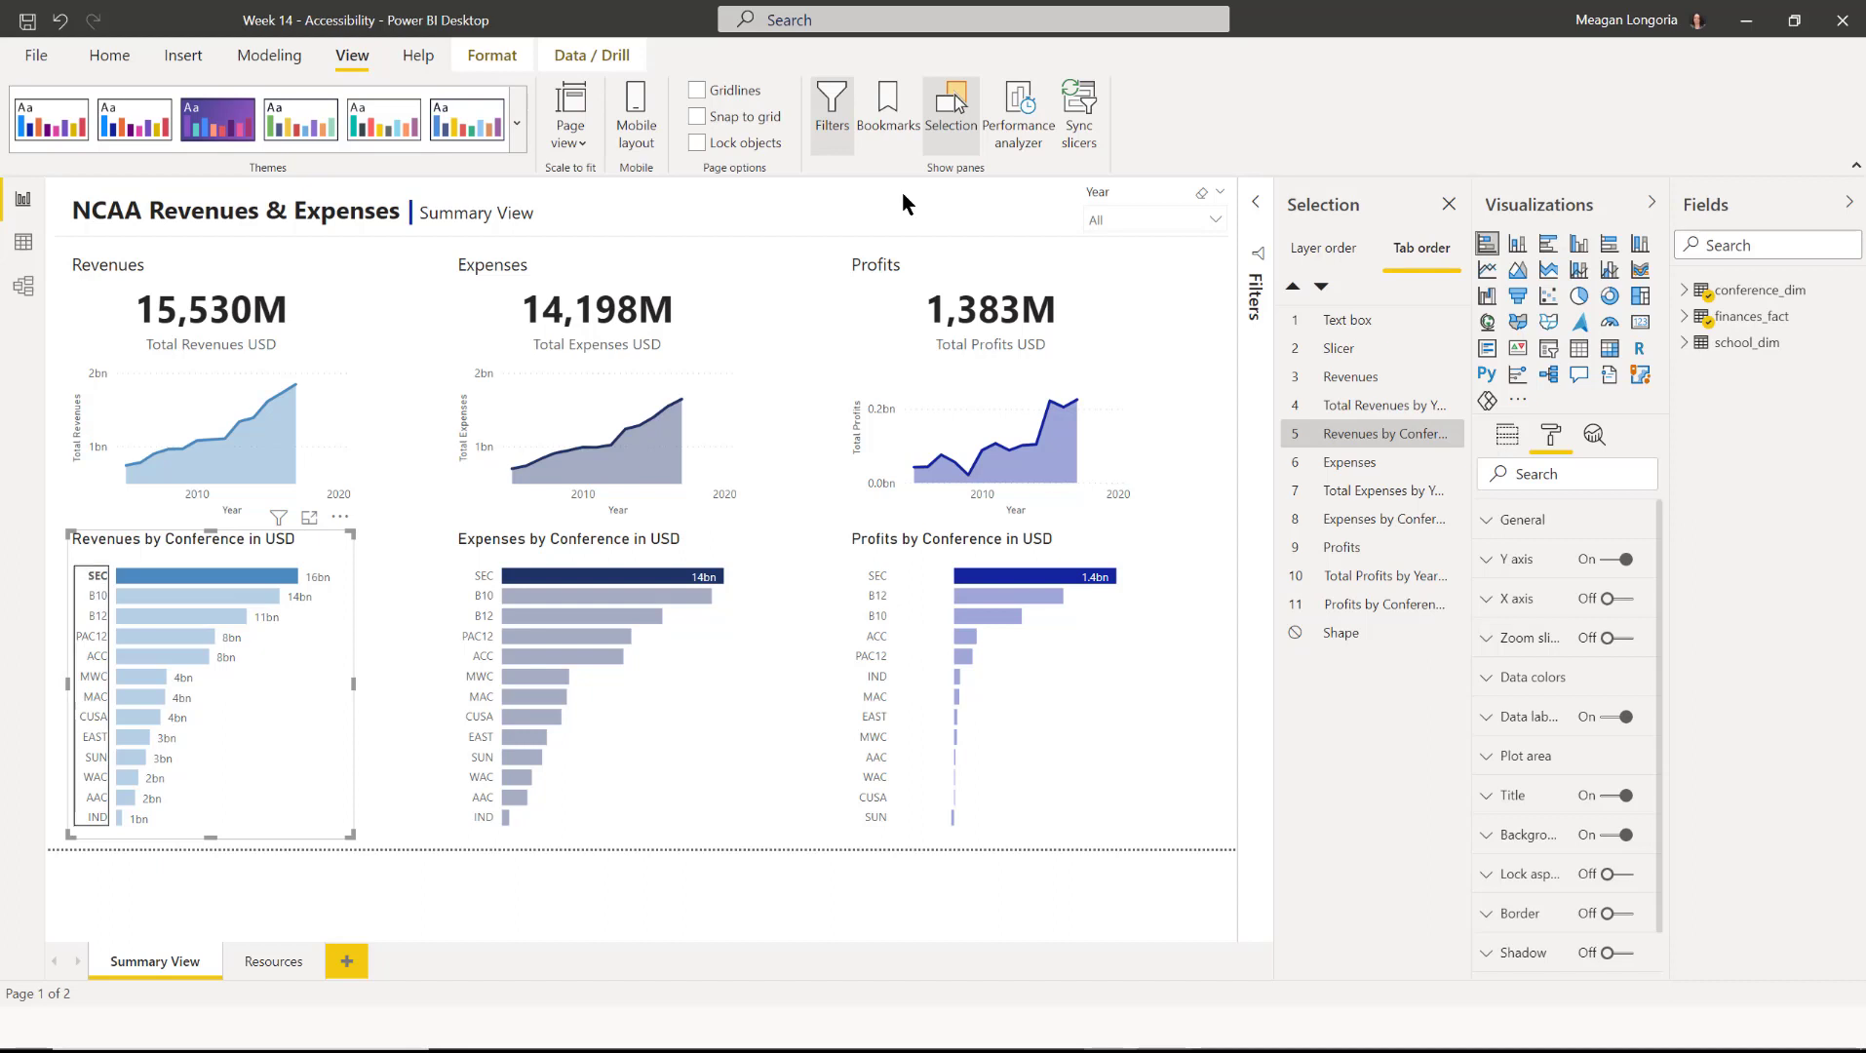
pyautogui.press('Escape')
pyautogui.press('Escape')
pyautogui.press('Escape')
pyautogui.hotkey('shift', 'Tab')
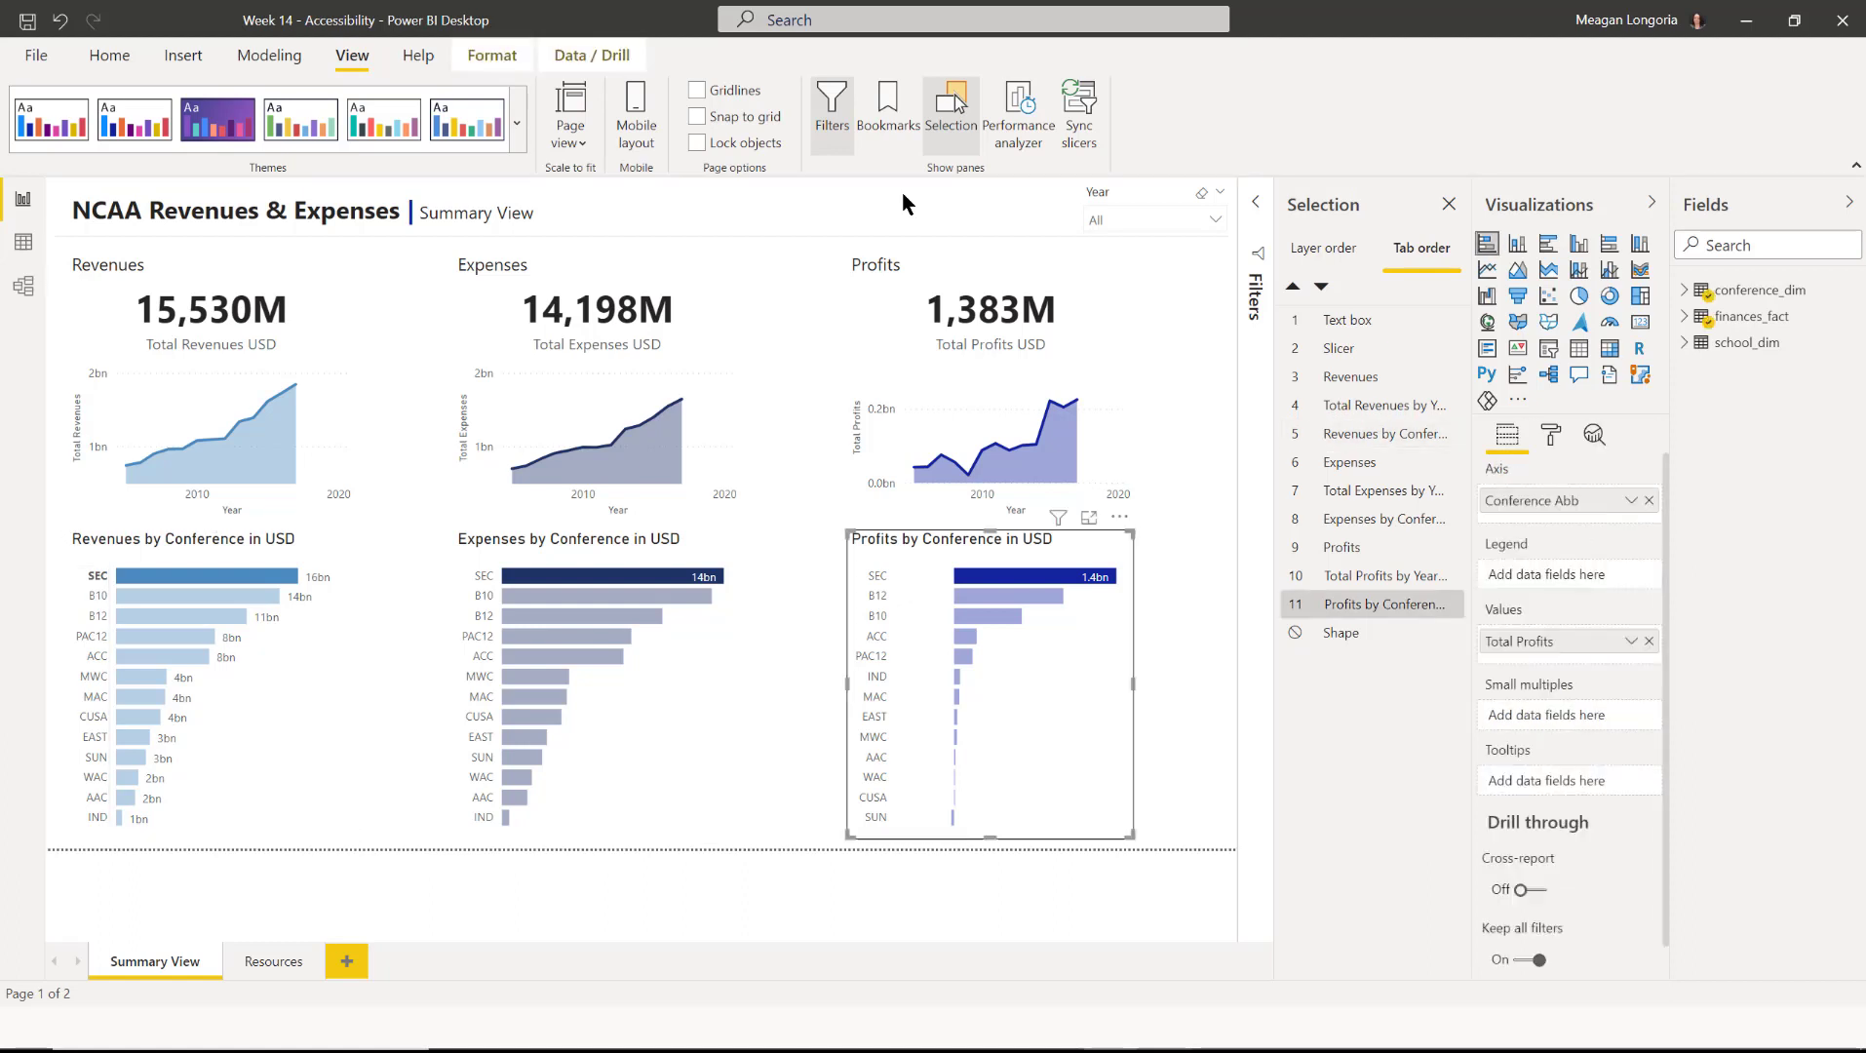
pyautogui.press('Tab')
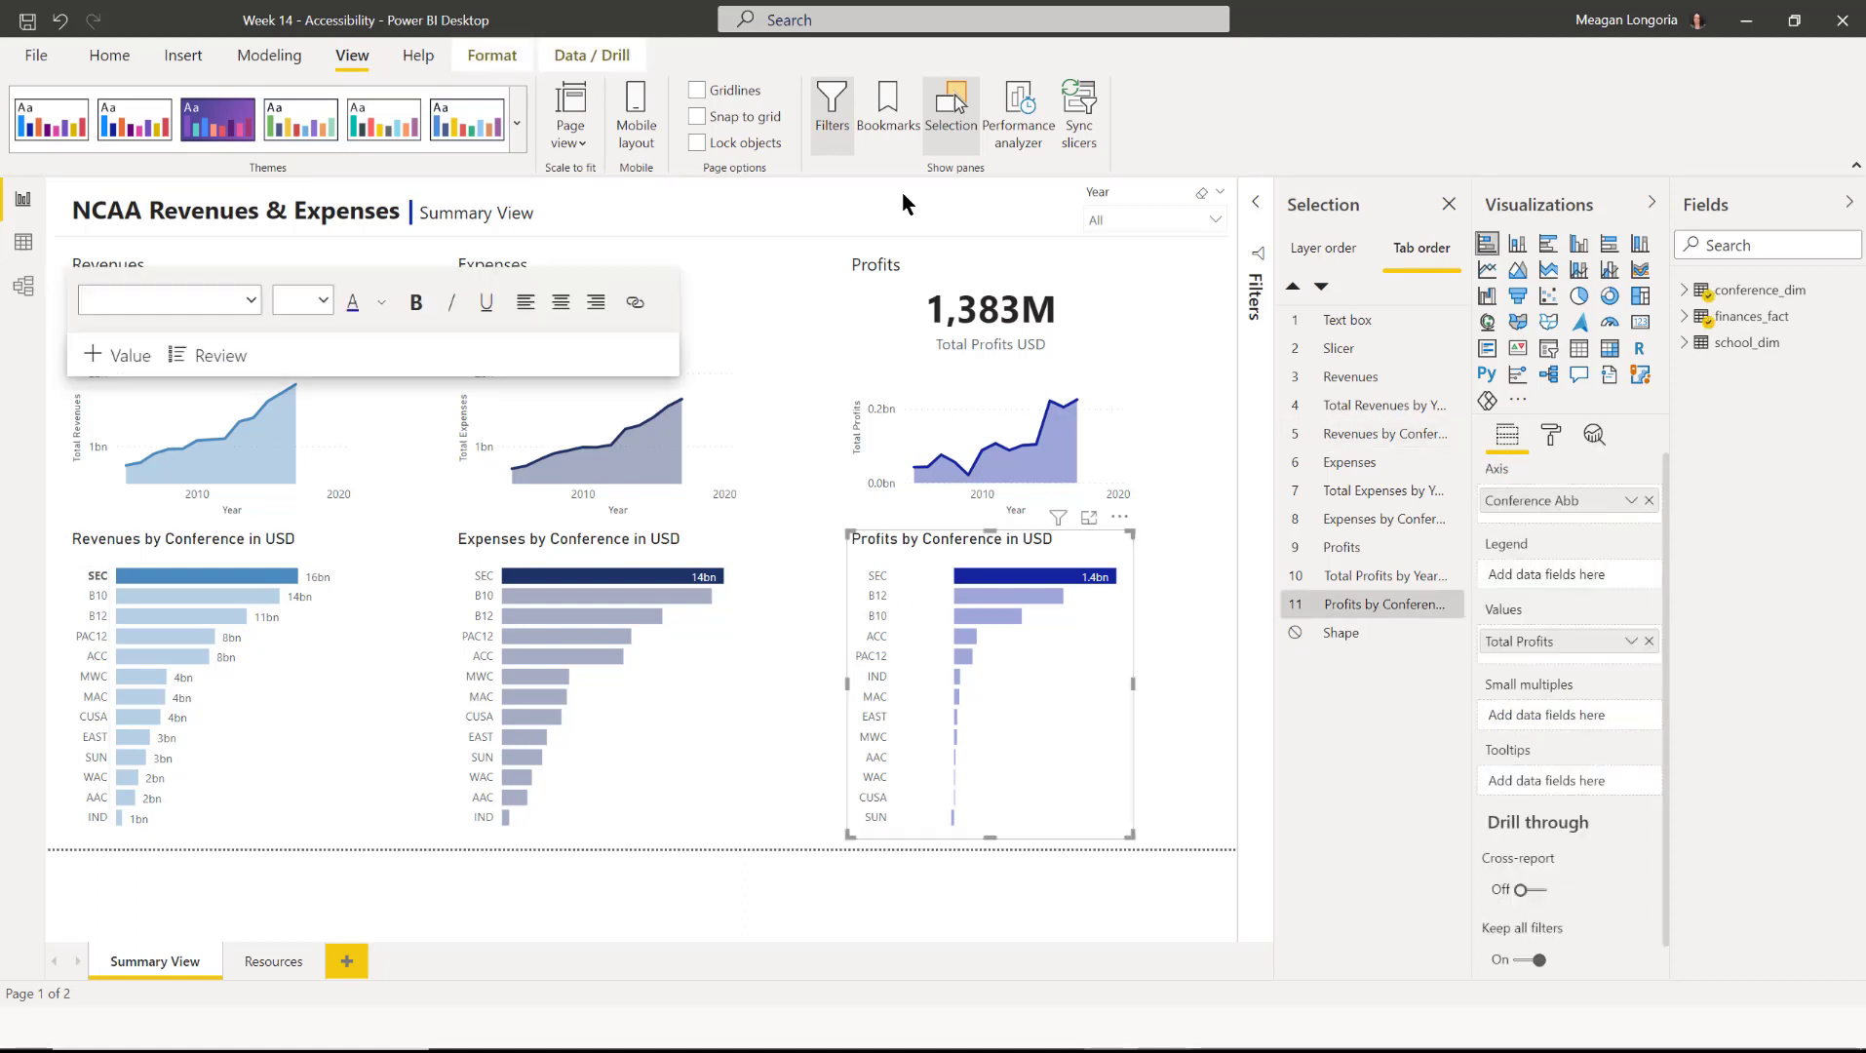
pyautogui.press('Tab')
pyautogui.press('Tab')
pyautogui.press('Tab')
pyautogui.press('Tab')
# Select the first year point on Total Revenues by Year by keyboard, showing 4,867M revenues.
pyautogui.hotkey('shift', 'Tab')
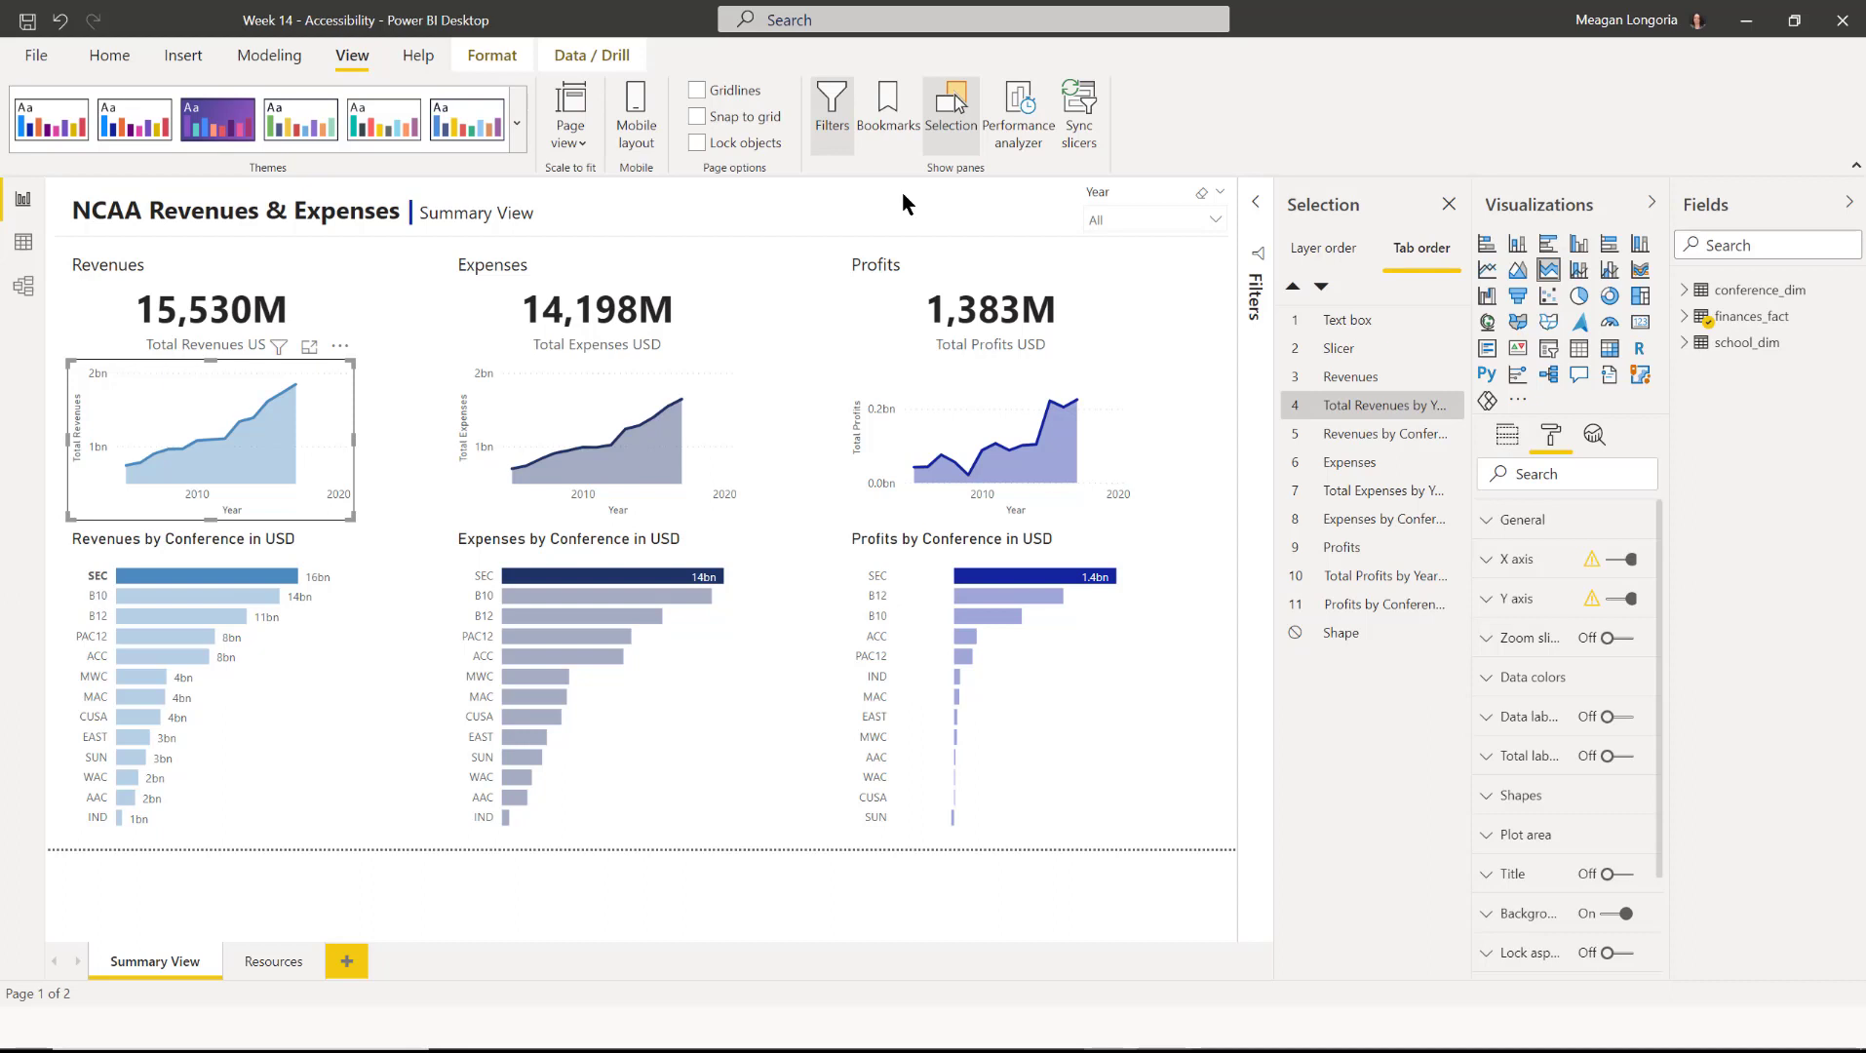
pyautogui.hotkey('ctrl', 'Right')
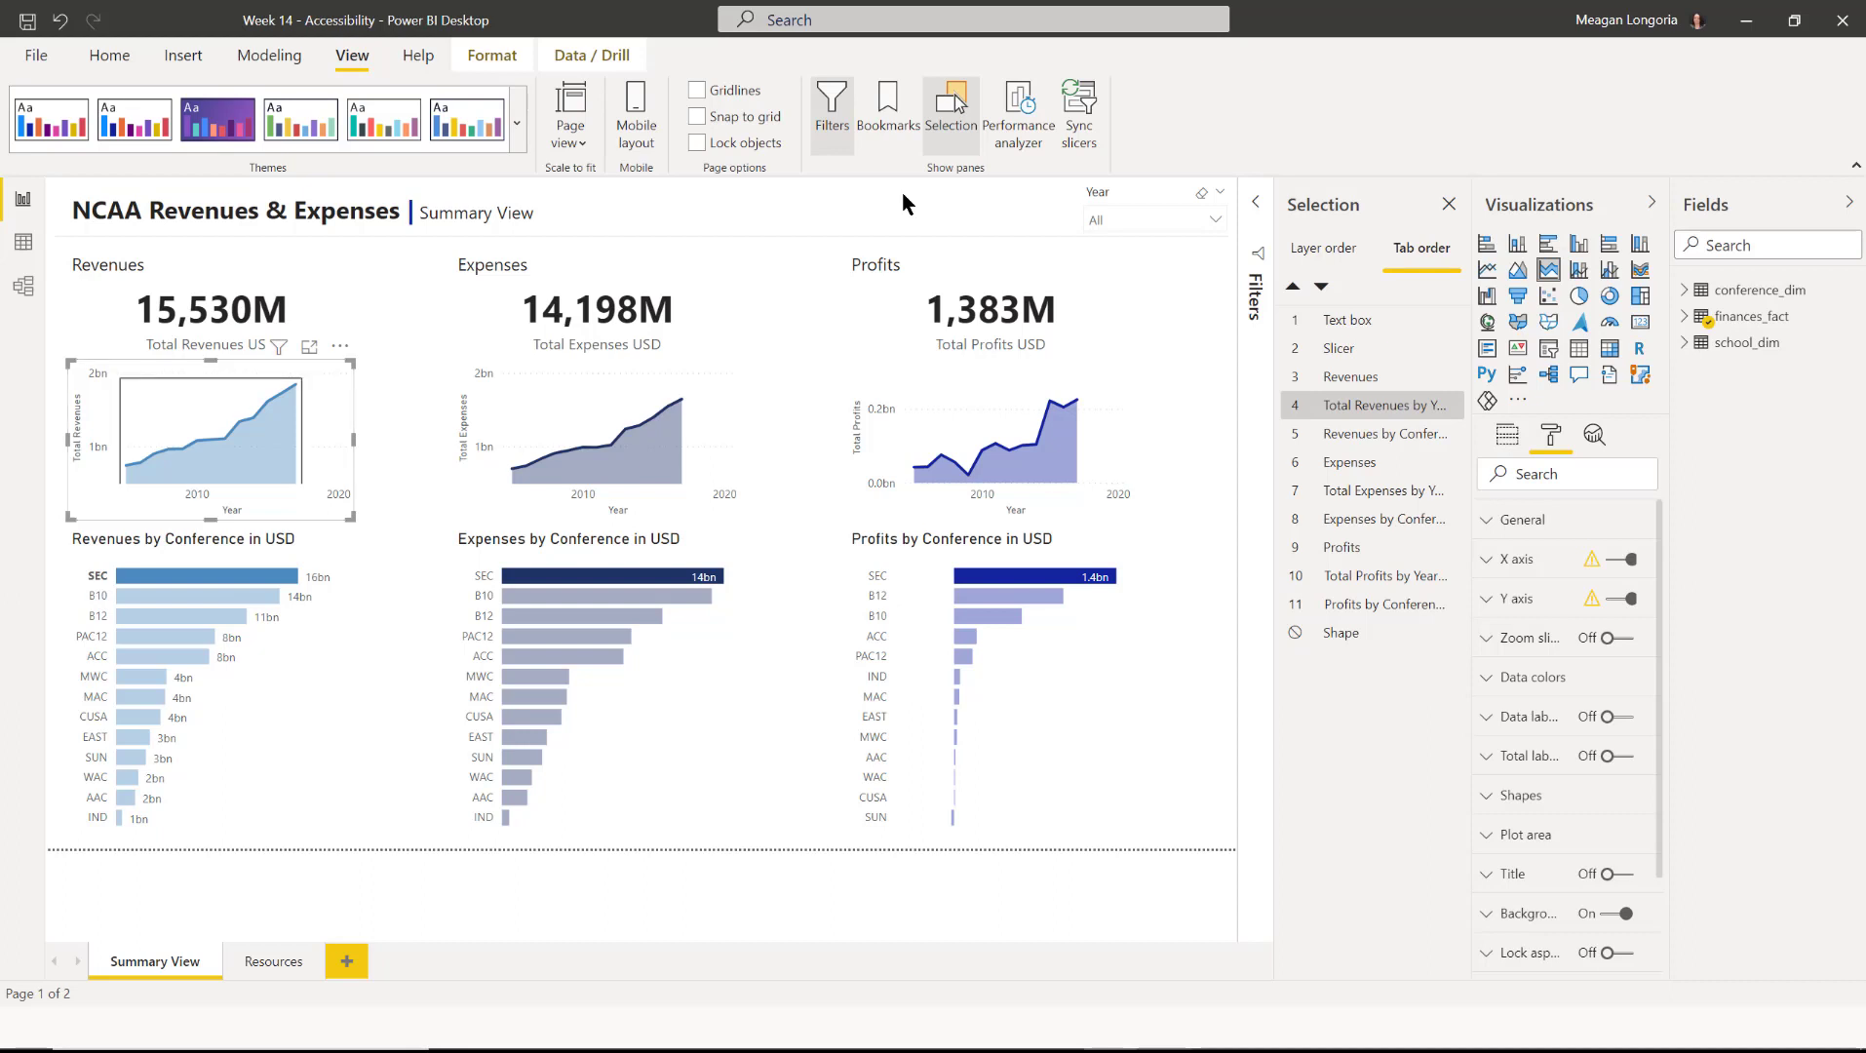
pyautogui.press('Right')
pyautogui.press('Right')
pyautogui.press('Left')
pyautogui.press('Right')
pyautogui.press('Right')
pyautogui.press('Return')
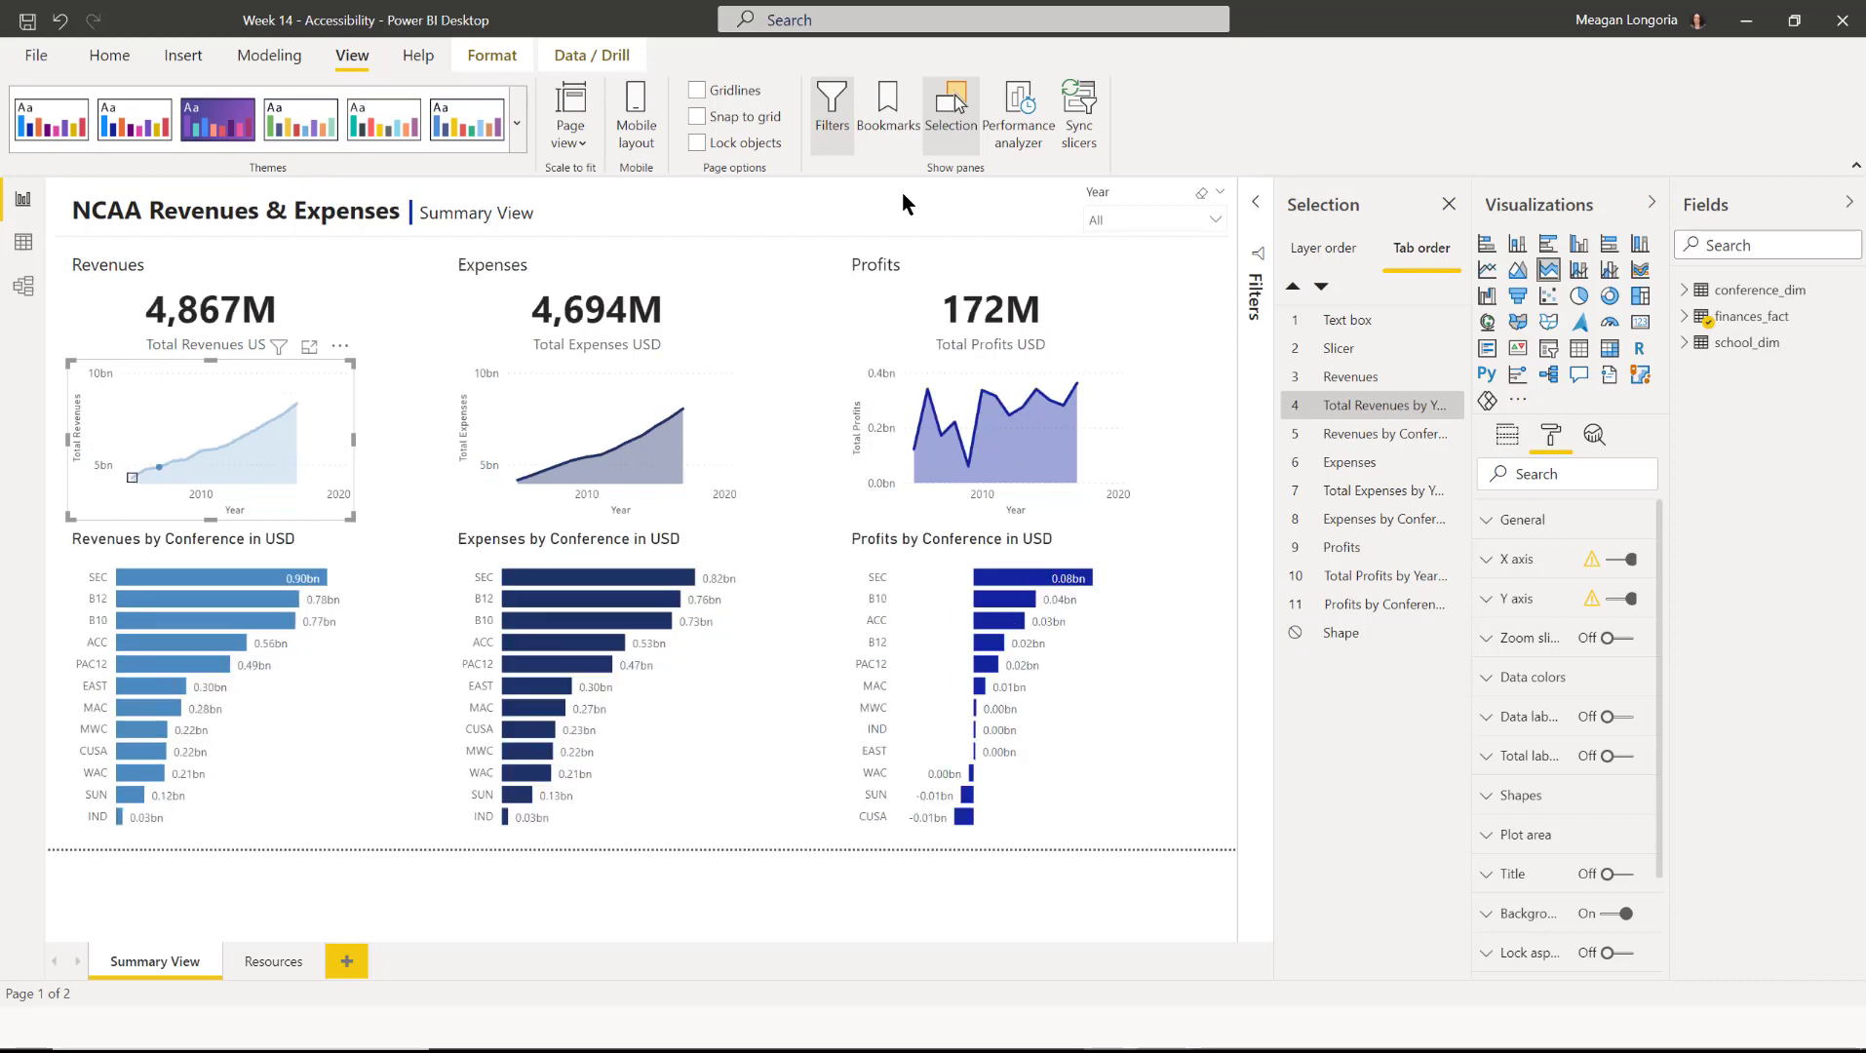
pyautogui.press('Right')
# Set the Revenues area chart's x-axis to start at 2005 and end at 2017.
pyautogui.press('Escape')
pyautogui.click(330, 432)
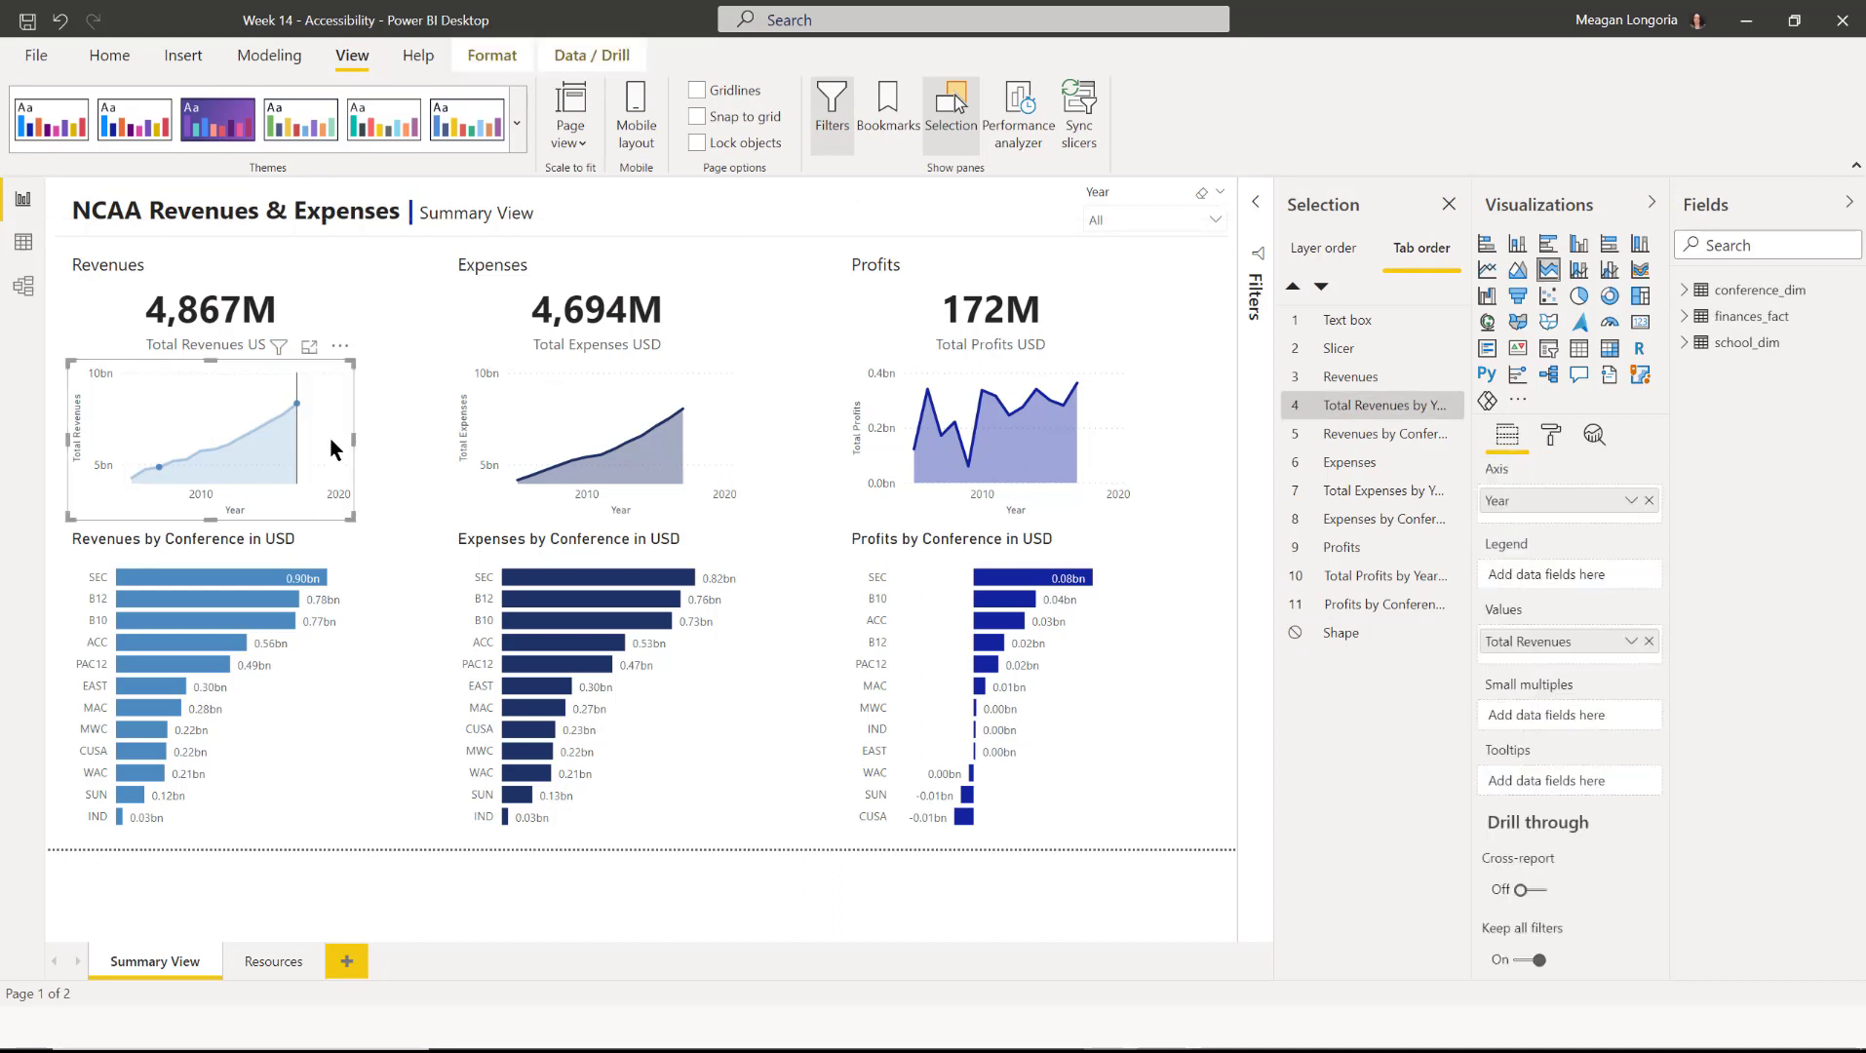
pyautogui.click(1550, 438)
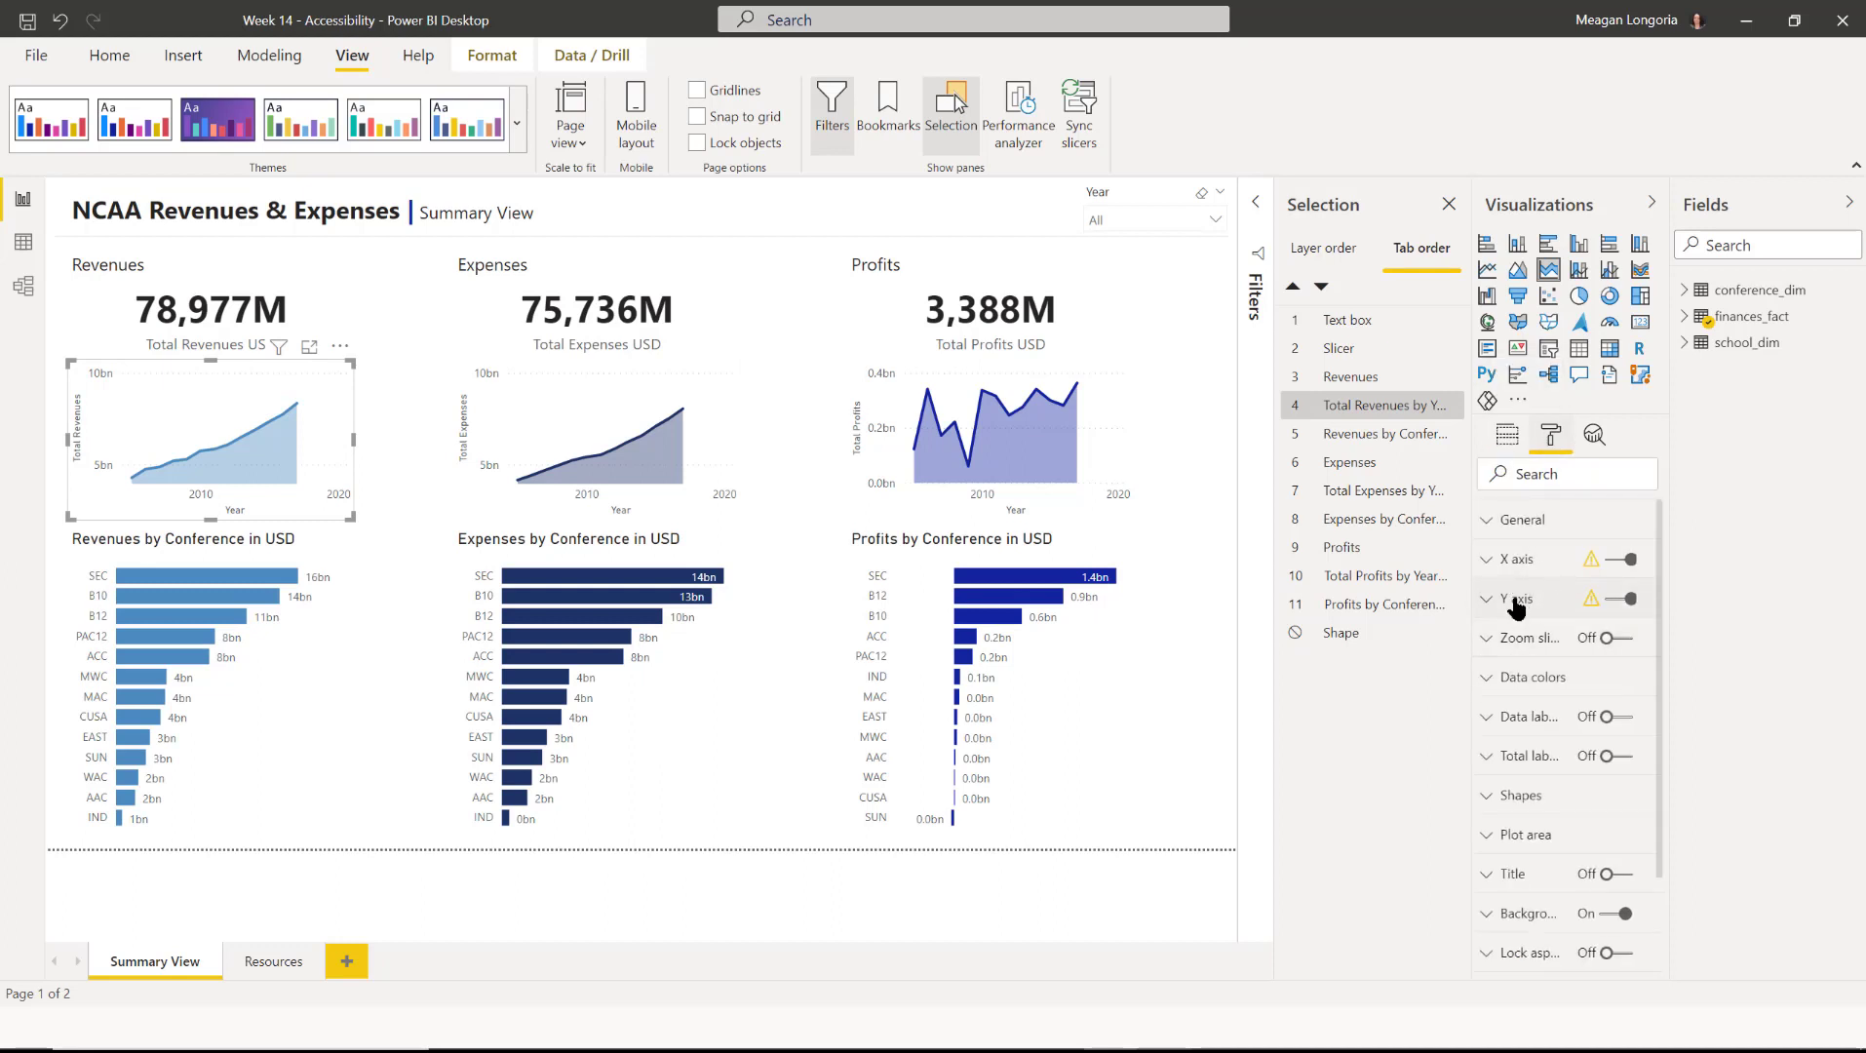
pyautogui.click(1517, 562)
pyautogui.click(1515, 764)
pyautogui.write('2005')
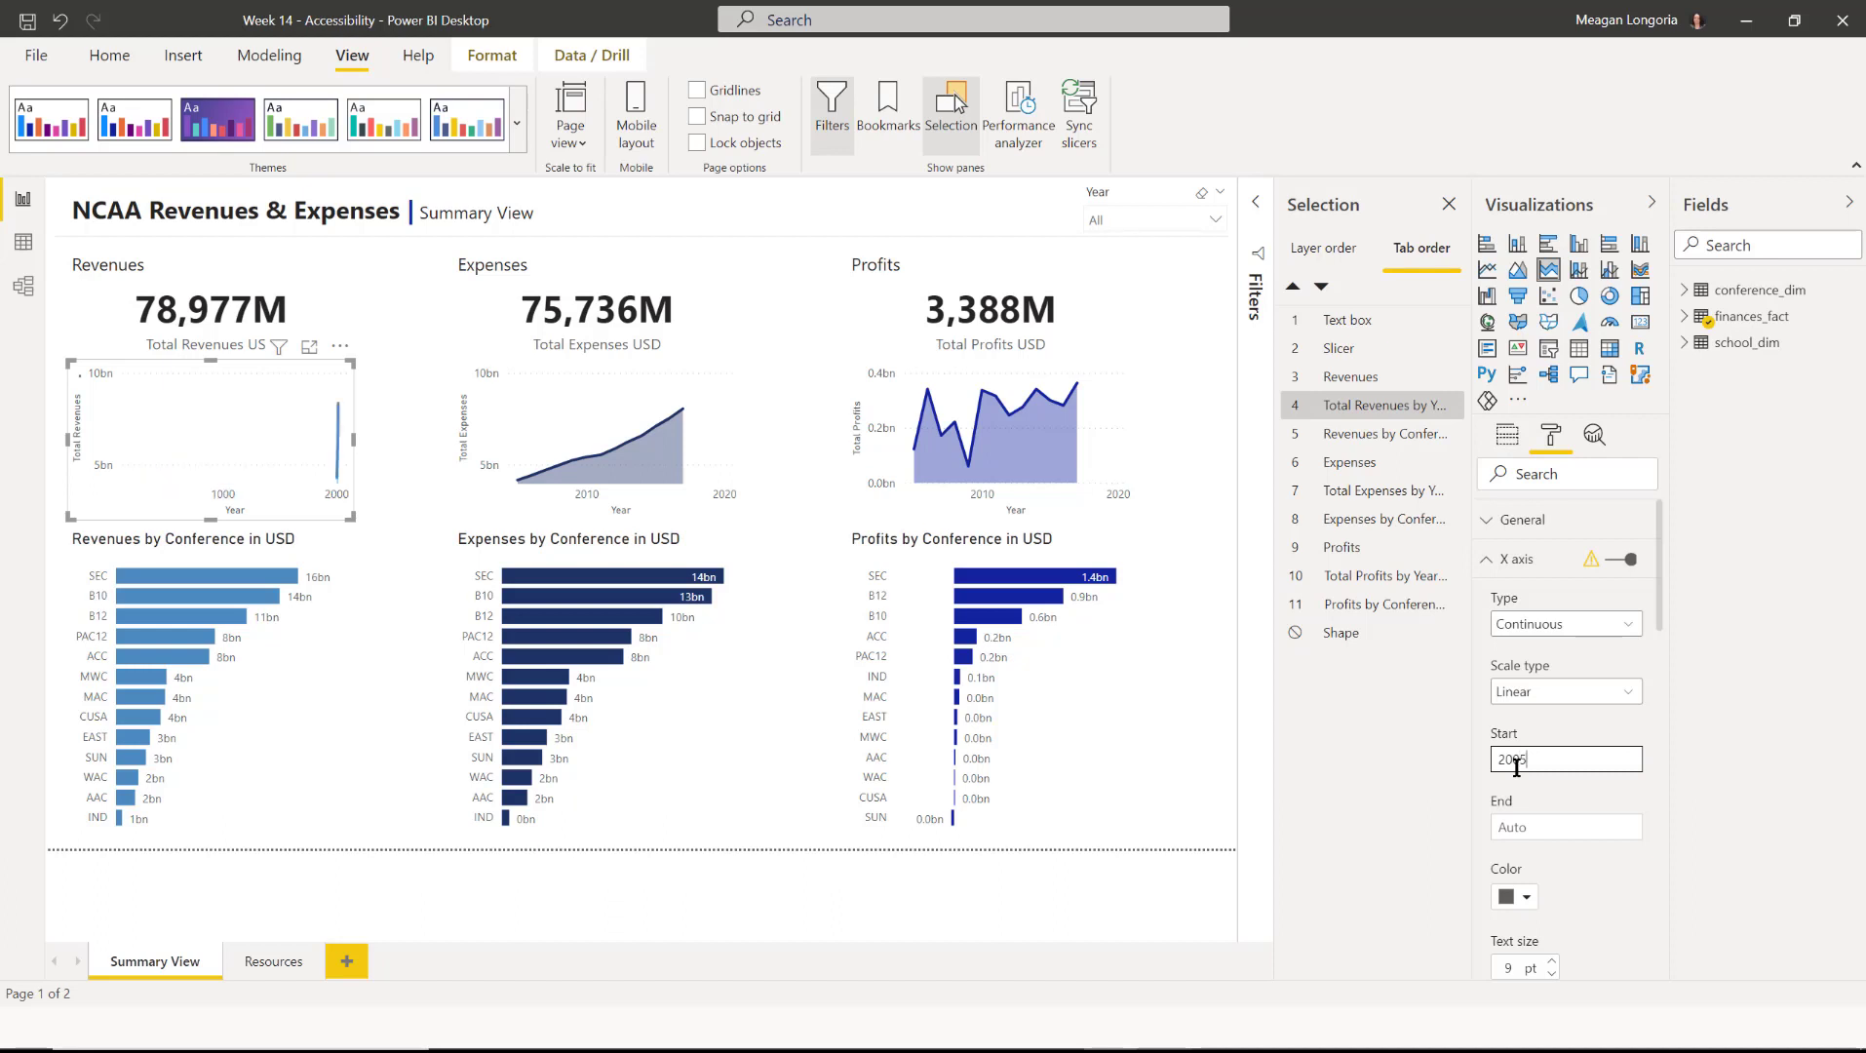
pyautogui.press('Tab')
pyautogui.write('2017')
pyautogui.press('Tab')
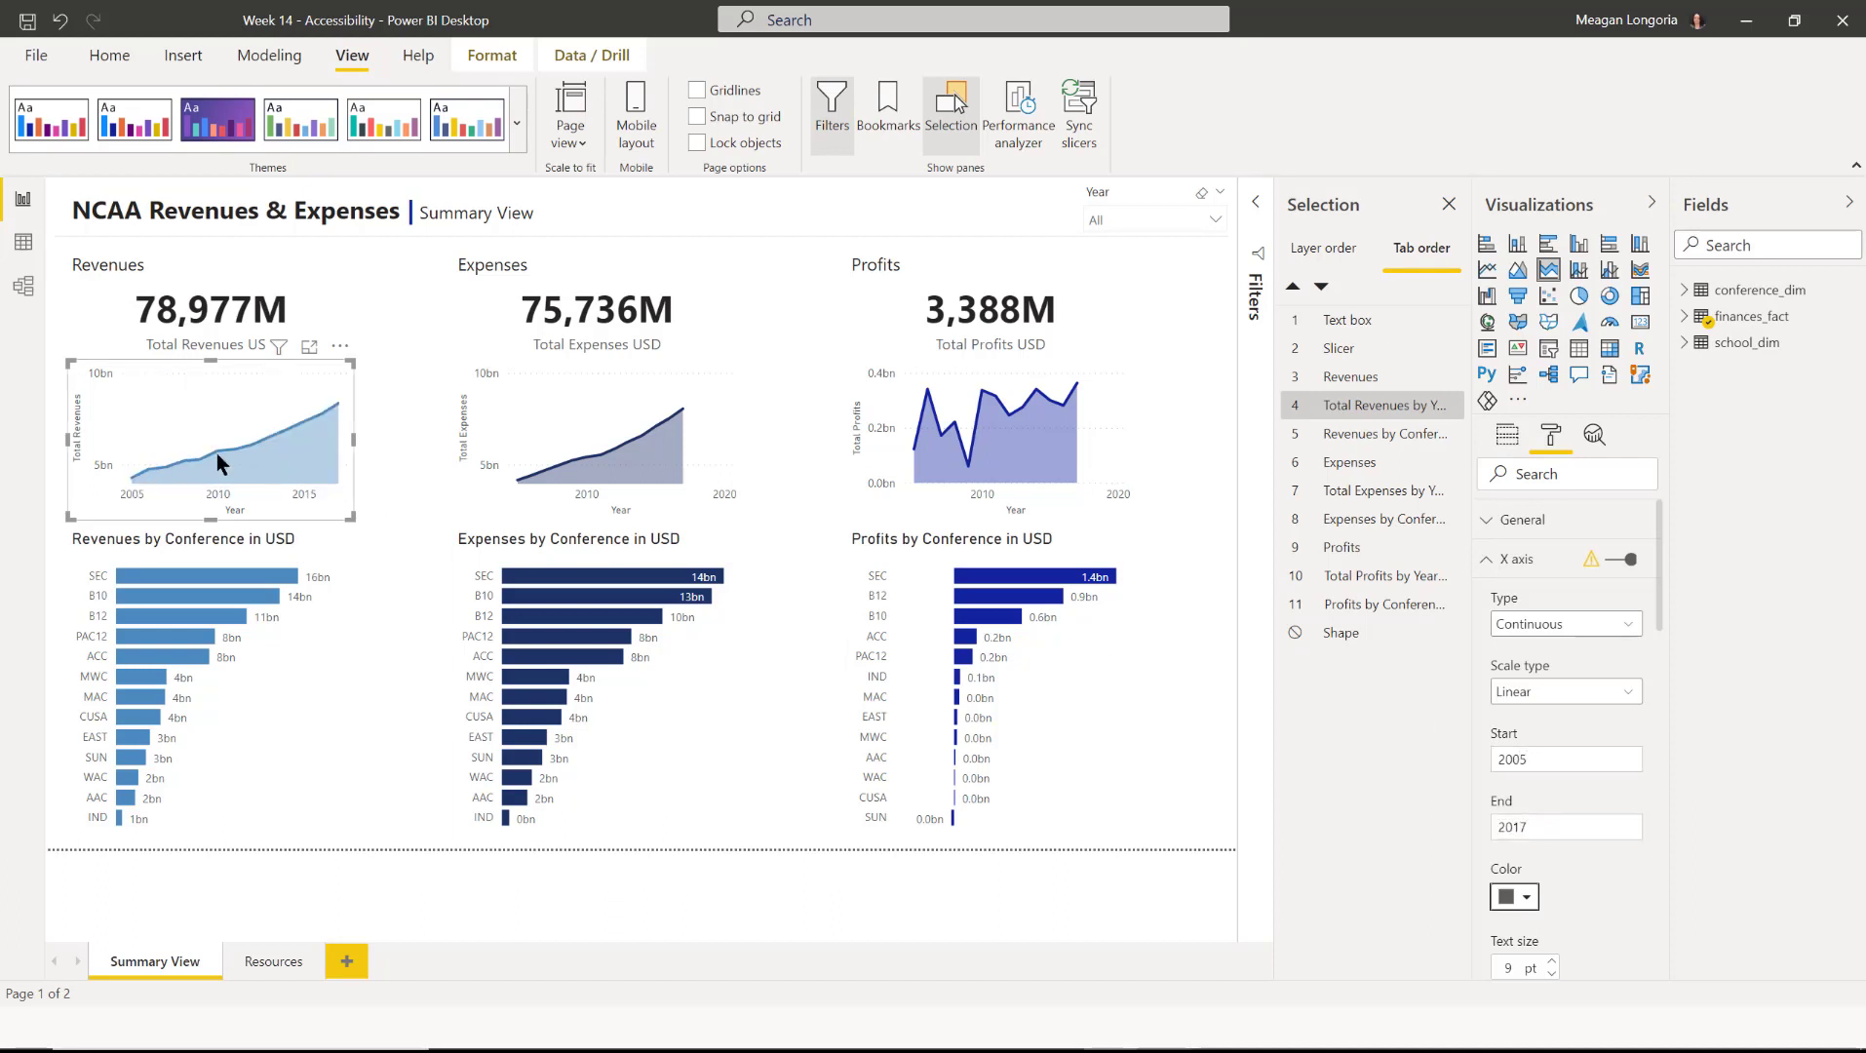
# Set the Expenses area chart's x-axis range to 2005–2017.
pyautogui.click(633, 504)
pyautogui.click(1545, 763)
pyautogui.write('2005')
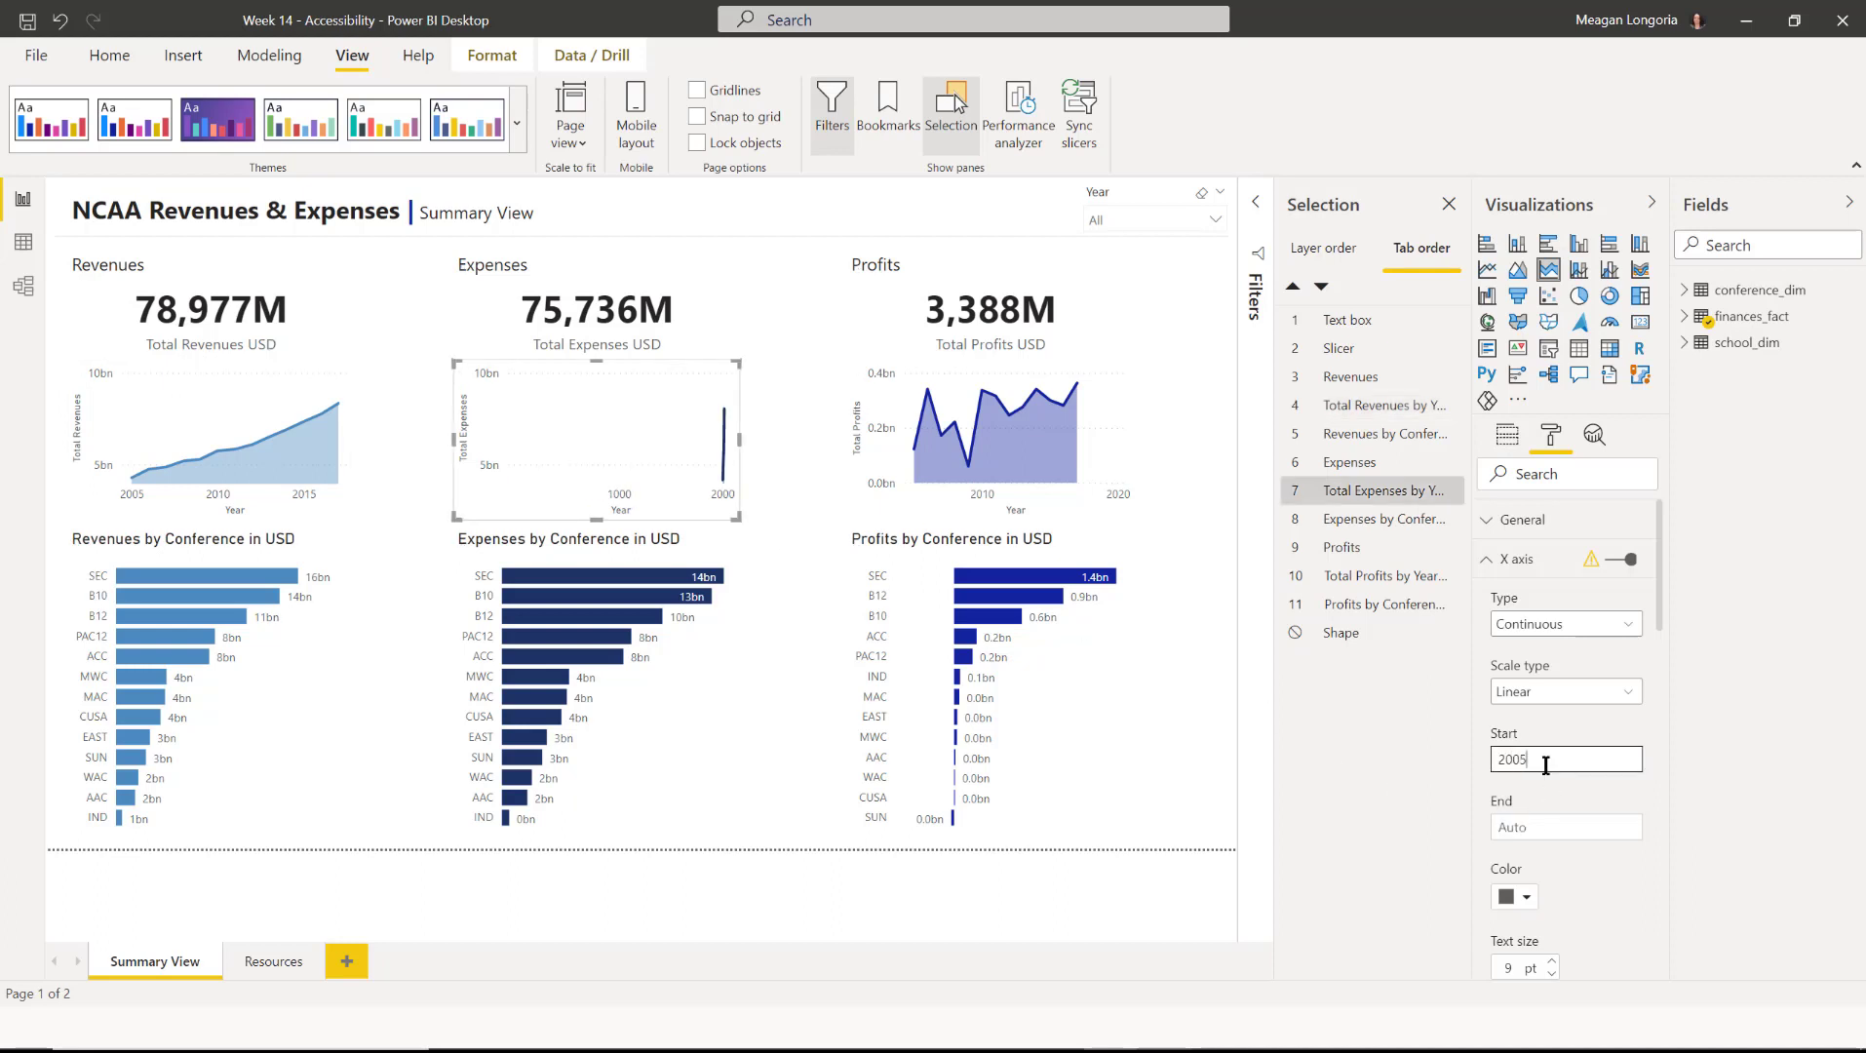
pyautogui.press('Tab')
pyautogui.write('2017')
pyautogui.press('Tab')
# Set the Profits area chart's x-axis range to 2005–2017, then deselect it.
pyautogui.click(1120, 507)
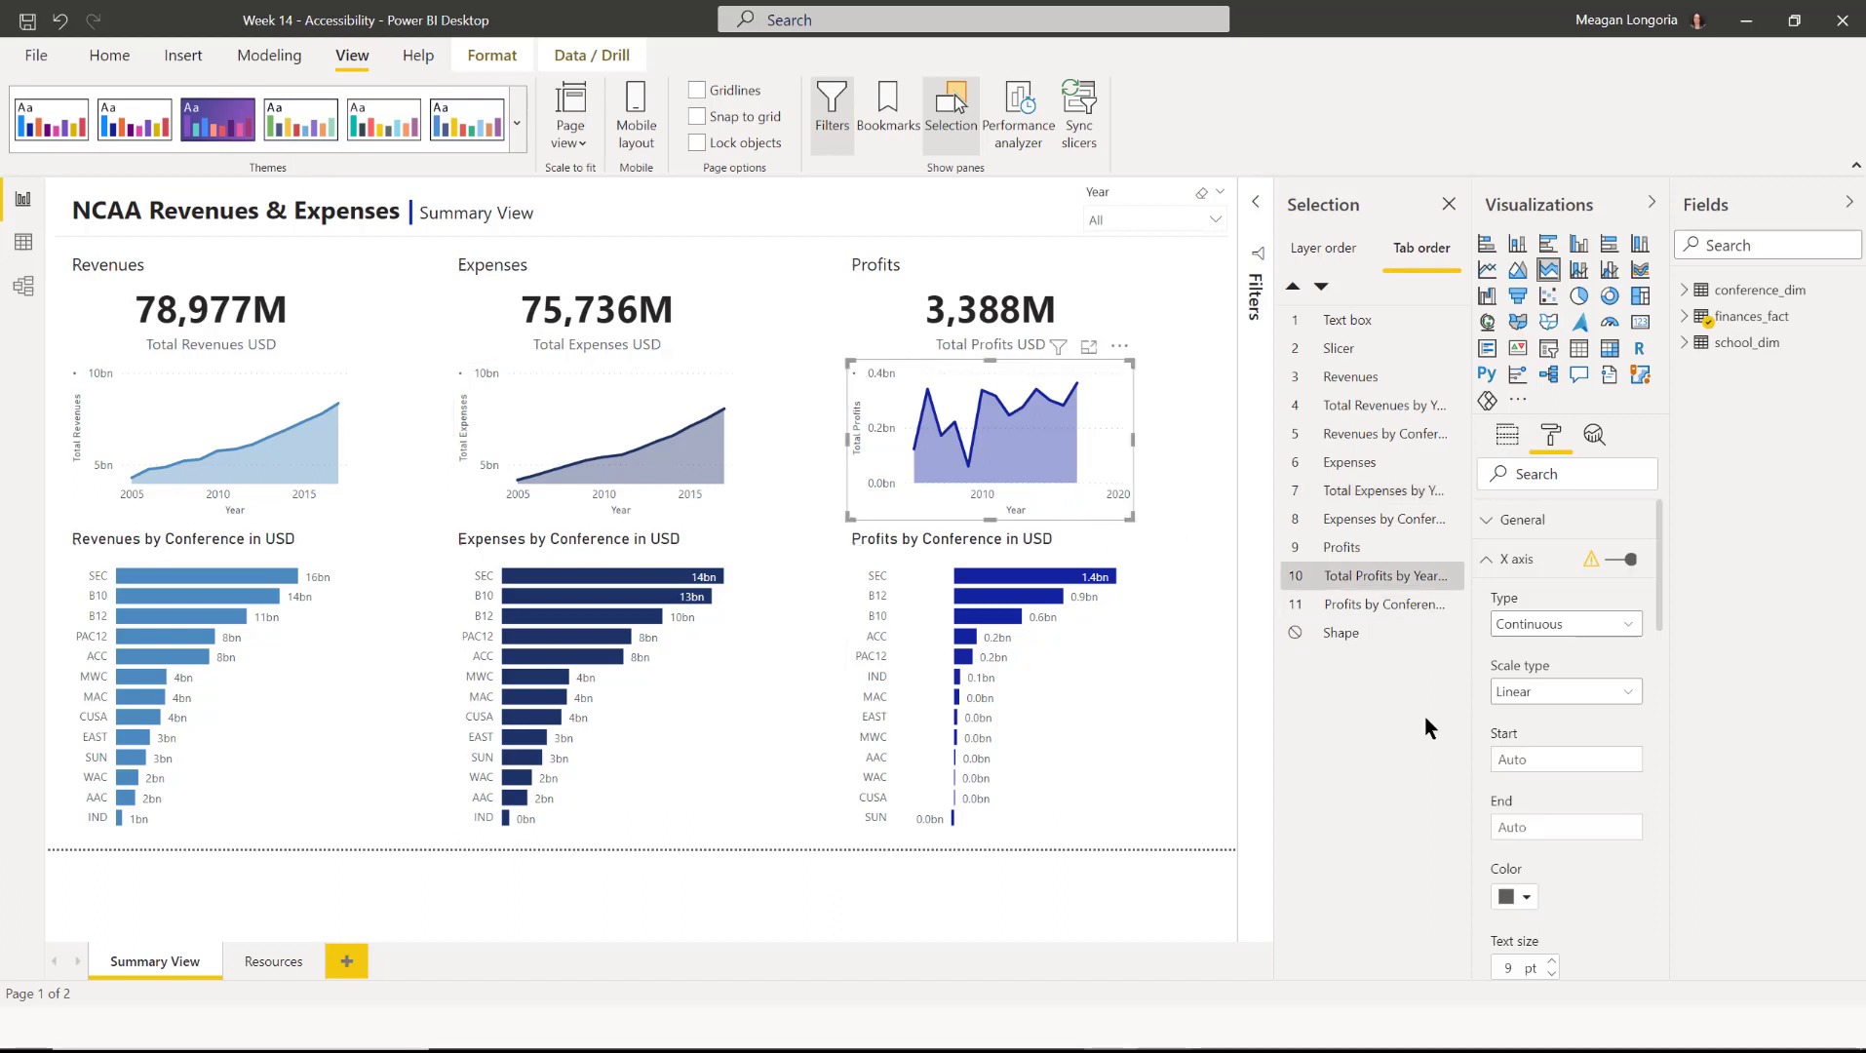
pyautogui.click(1549, 756)
pyautogui.write('2005')
pyautogui.press('Tab')
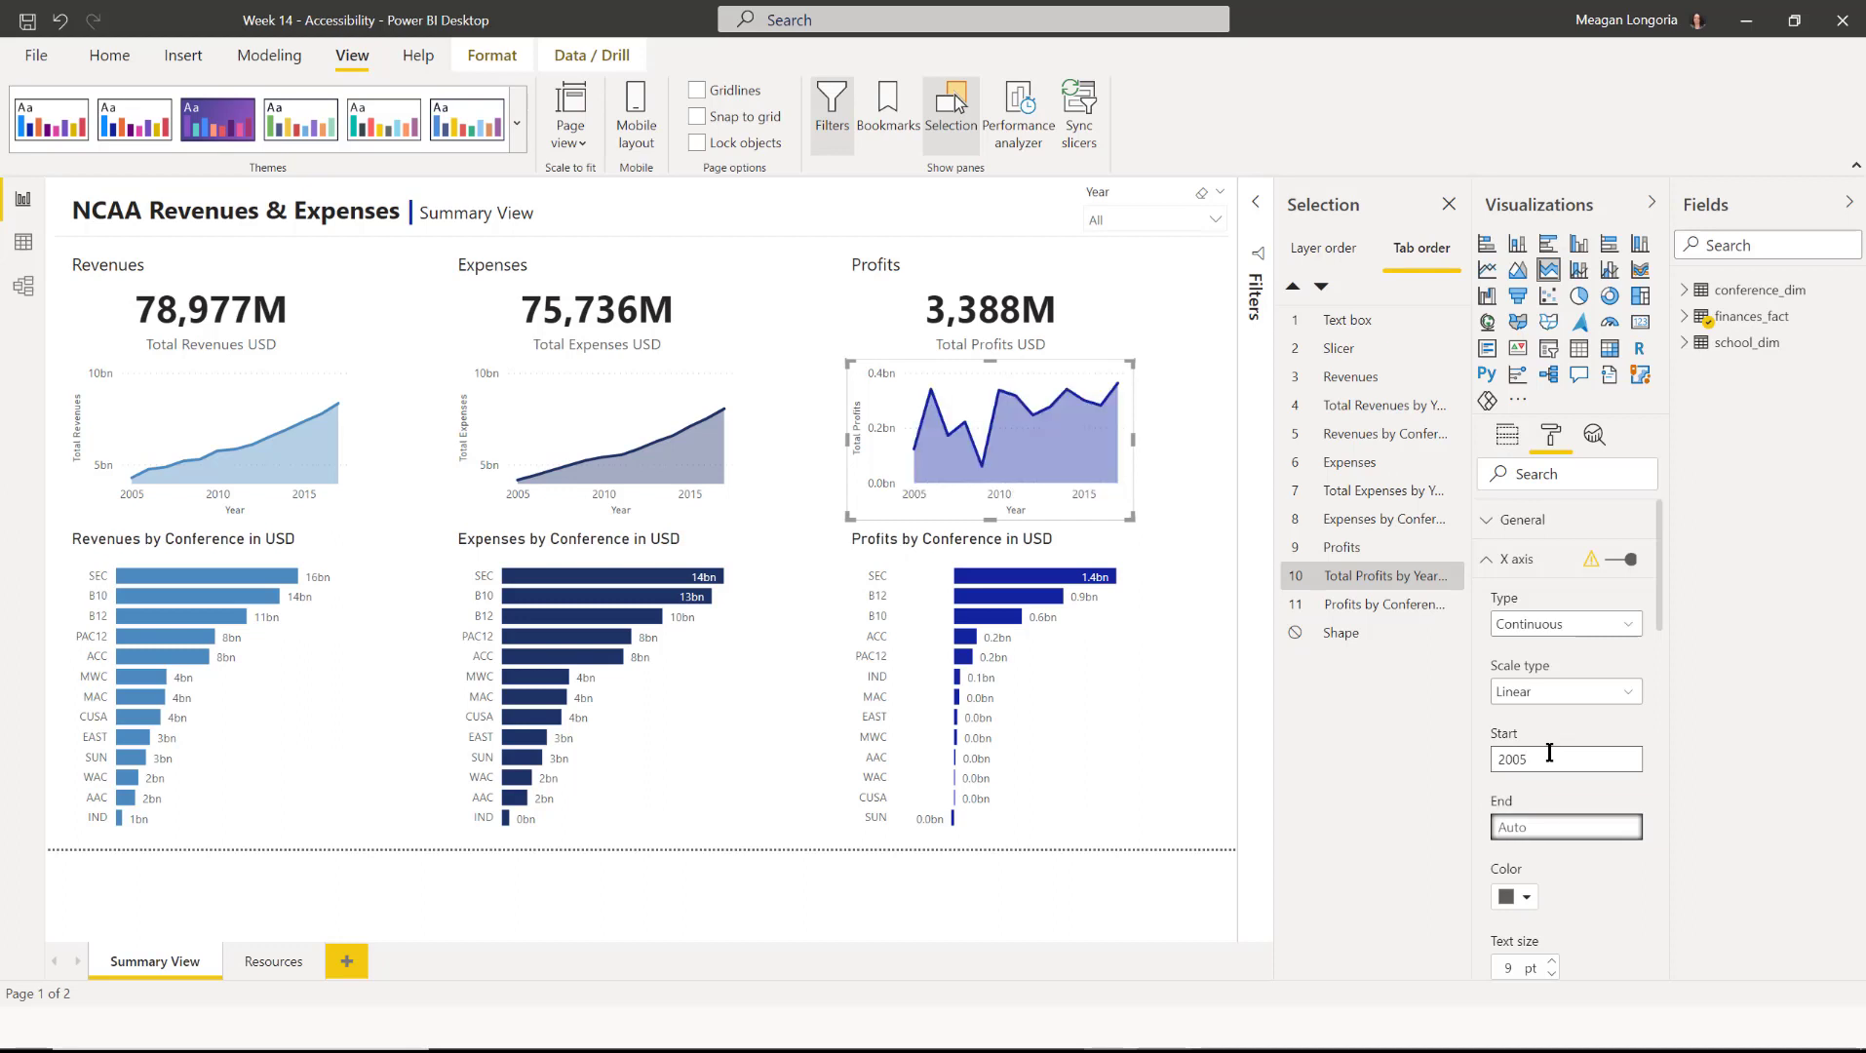
pyautogui.write('2017')
pyautogui.press('Tab')
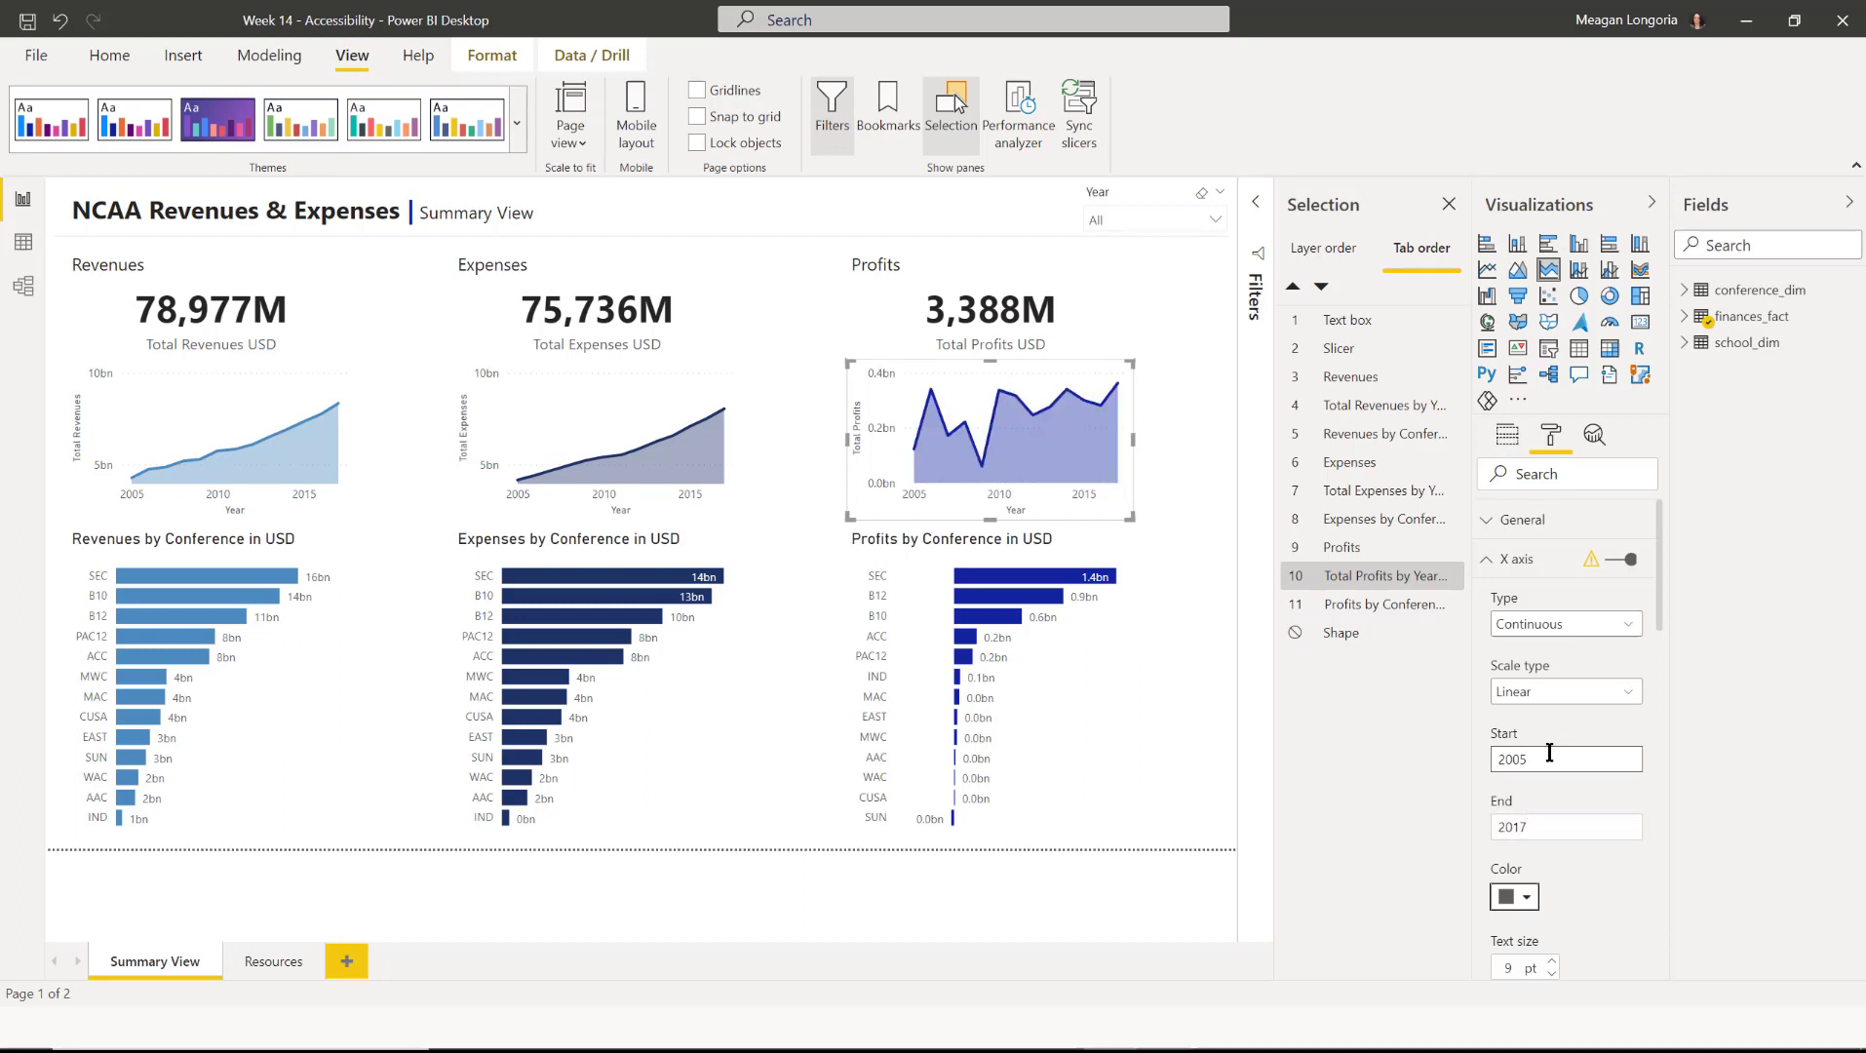
pyautogui.click(375, 453)
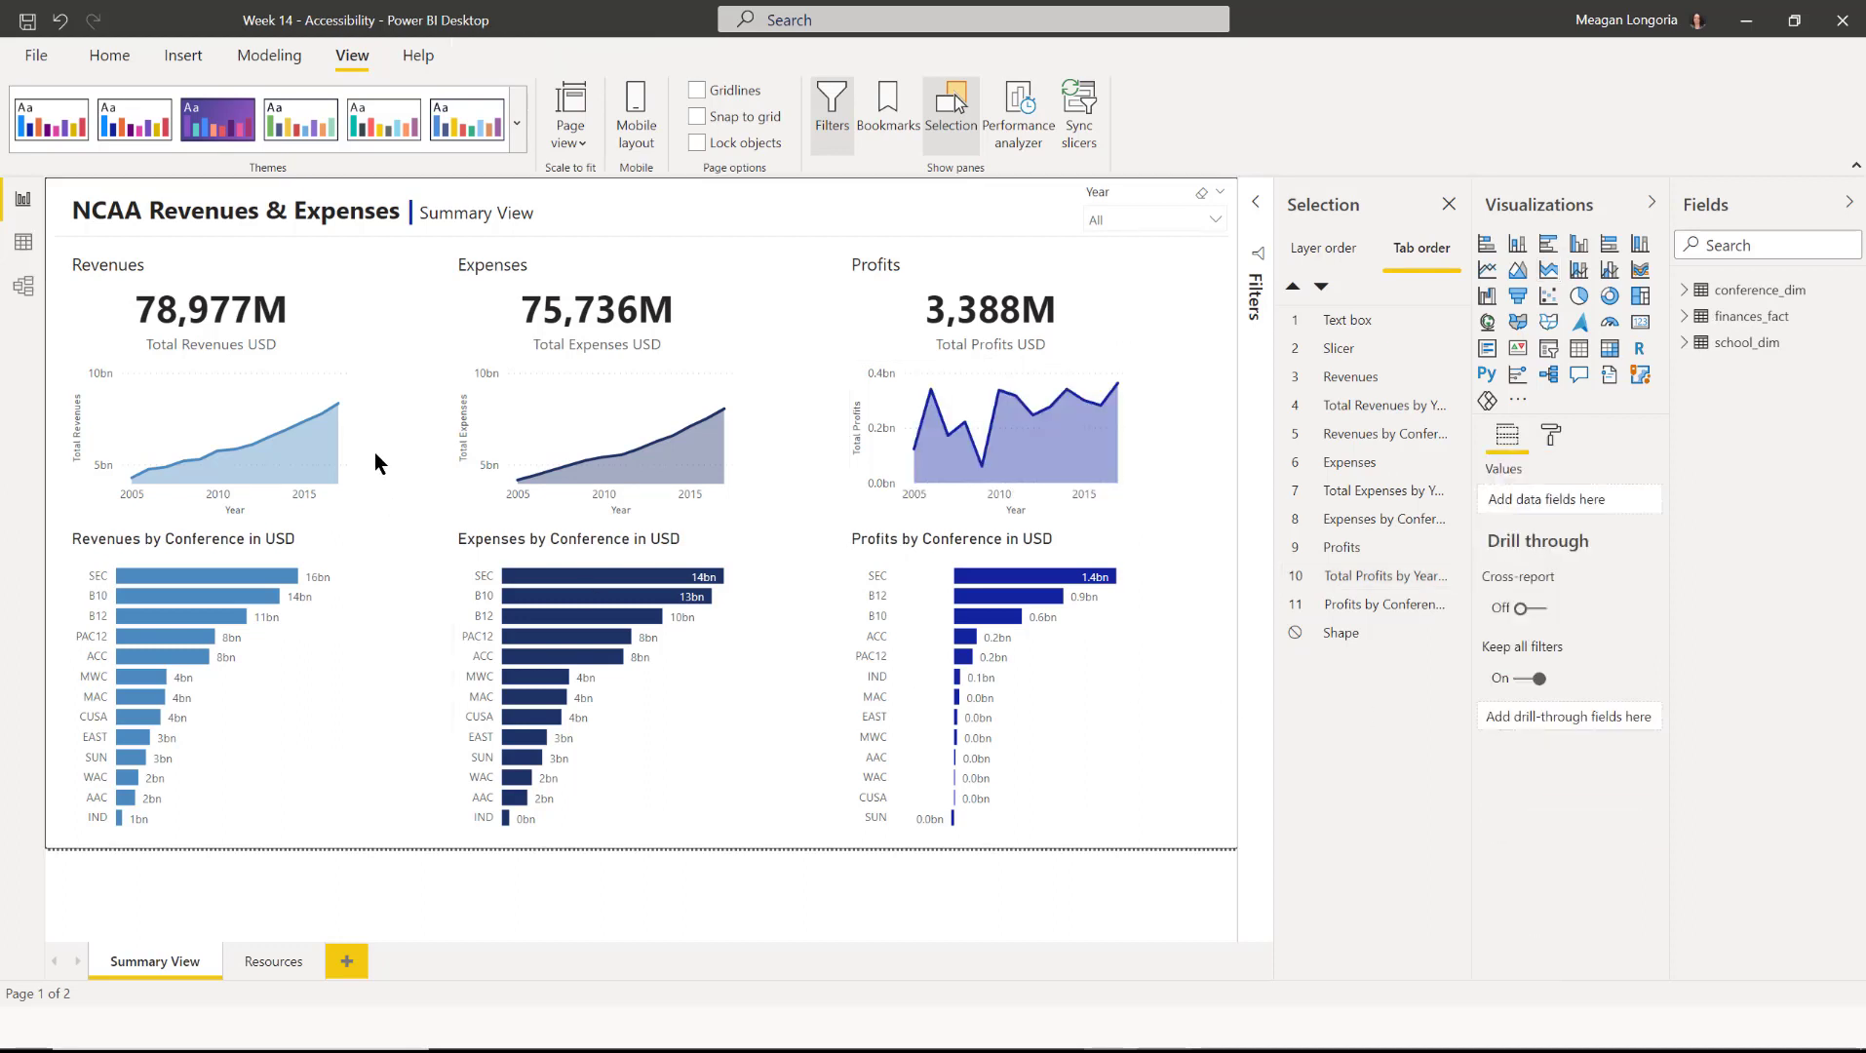